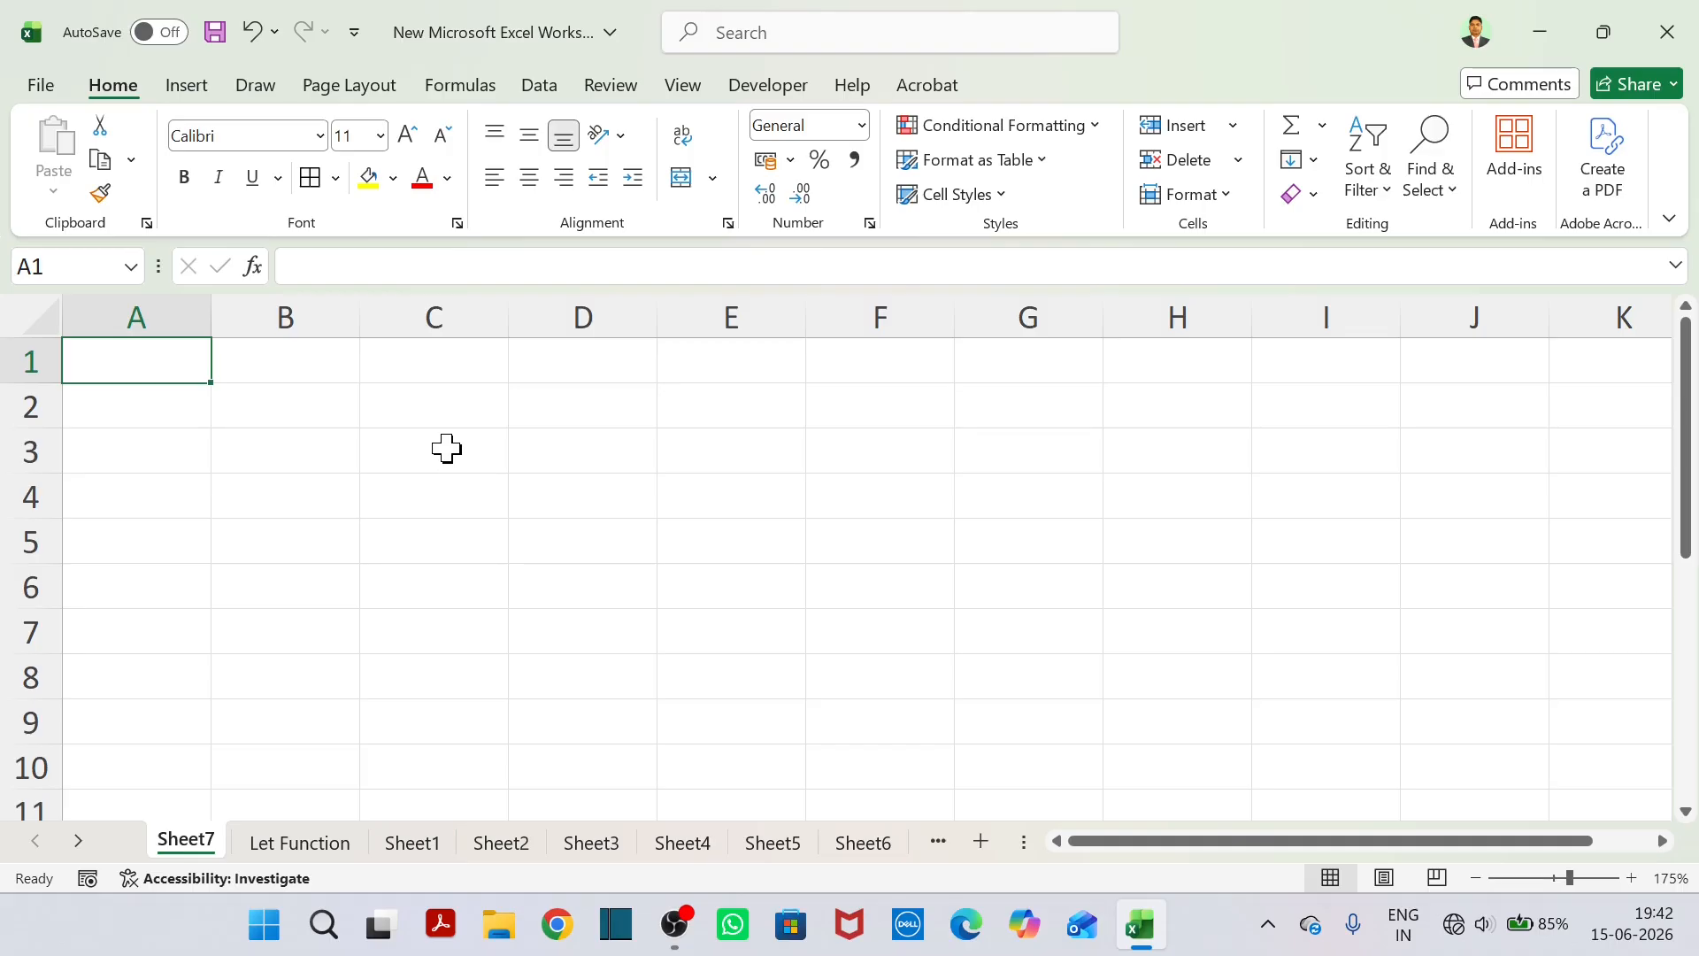
Enter the text x=10 in cell A1 and y=20 in cell A2 of Sheet7.
{"action": "type", "text": "x"}
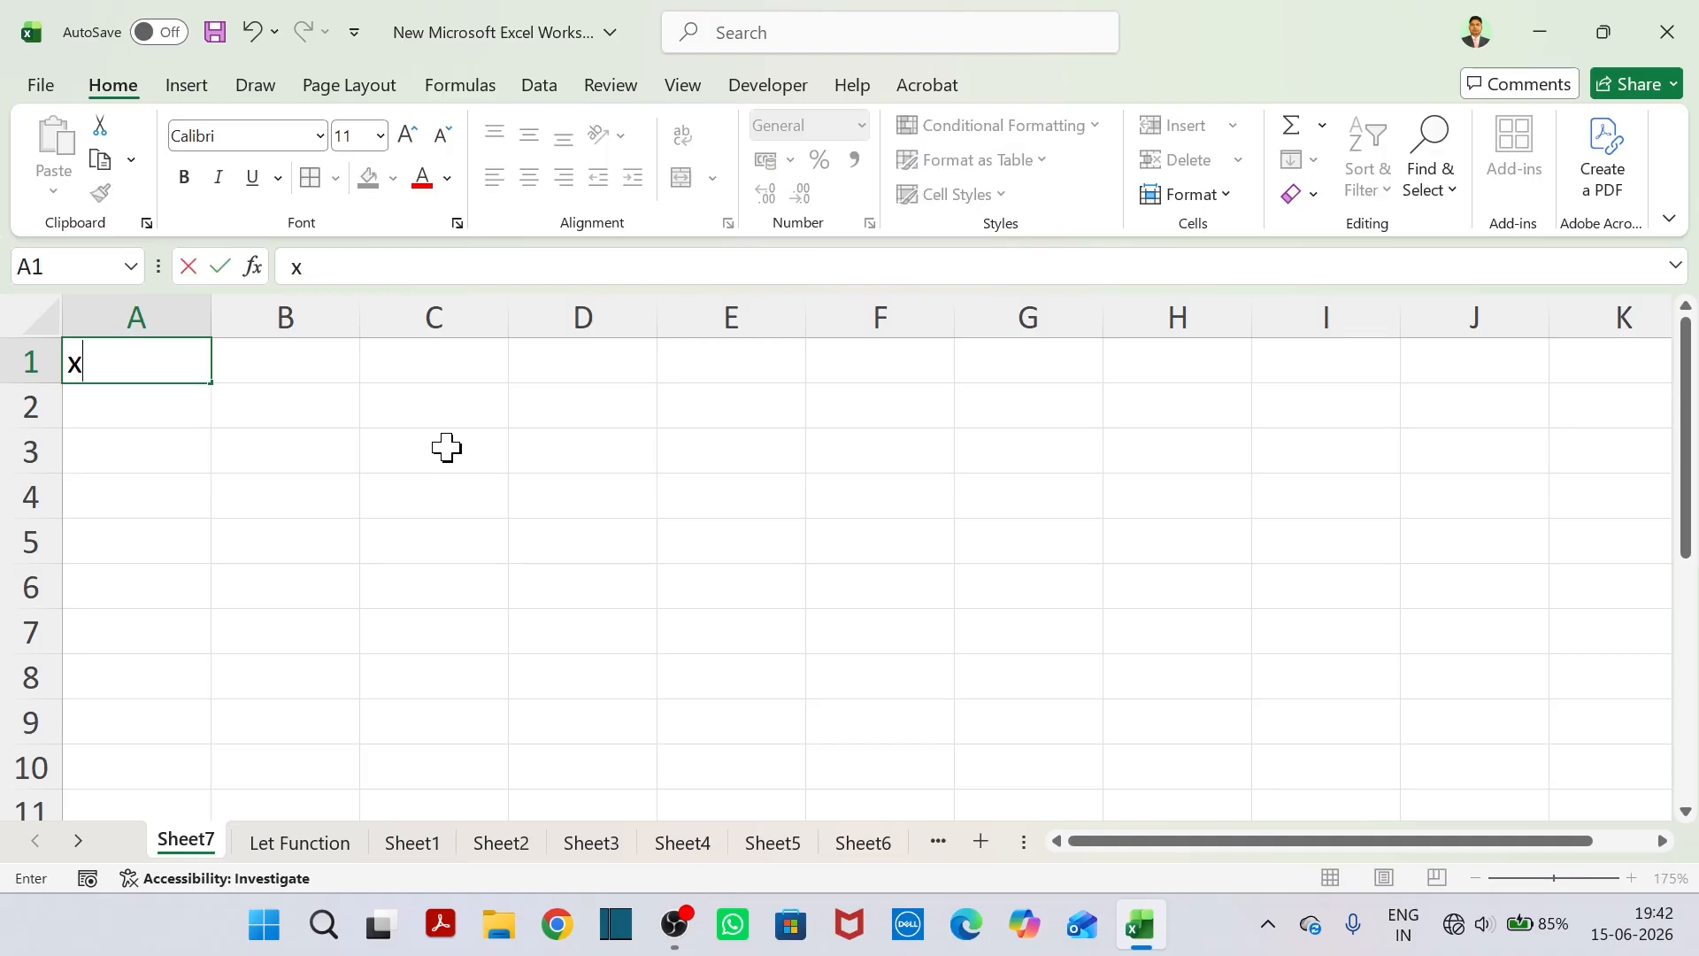
{"action": "type", "text": ", y"}
{"action": "key", "text": "BackSpace"}
{"action": "key", "text": "BackSpace"}
{"action": "key", "text": "BackSpace"}
{"action": "key", "text": "BackSpace"}
{"action": "type", "text": "=10"}
{"action": "key", "text": "Return"}
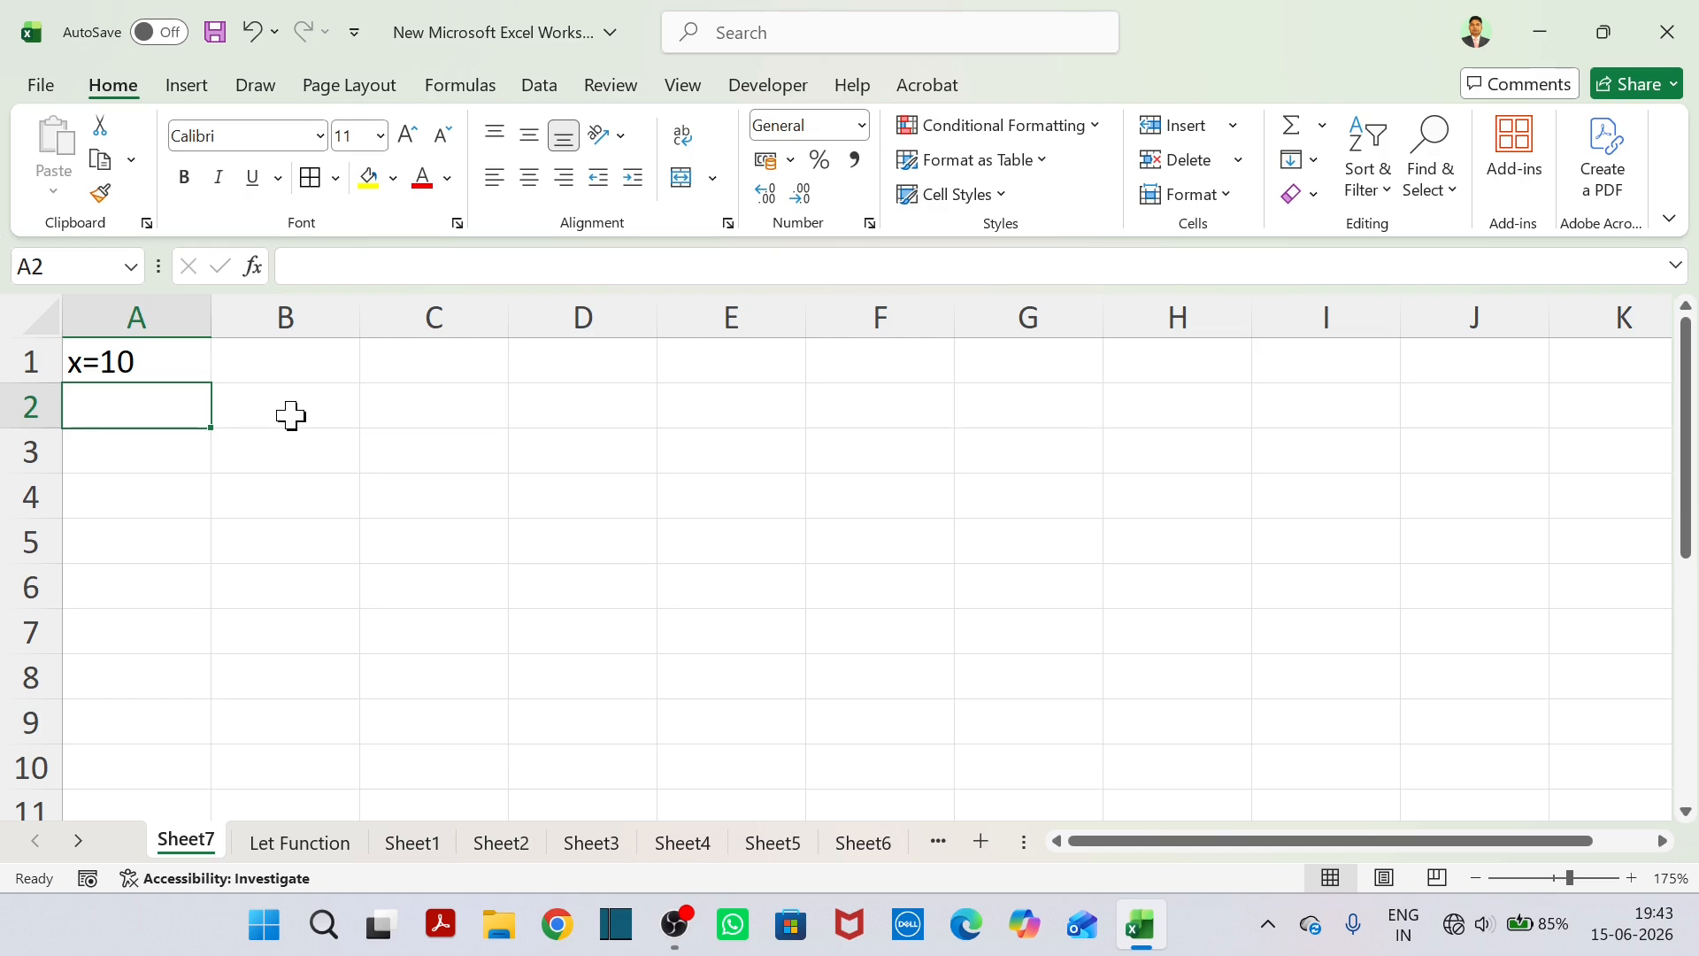
{"action": "type", "text": "y="}
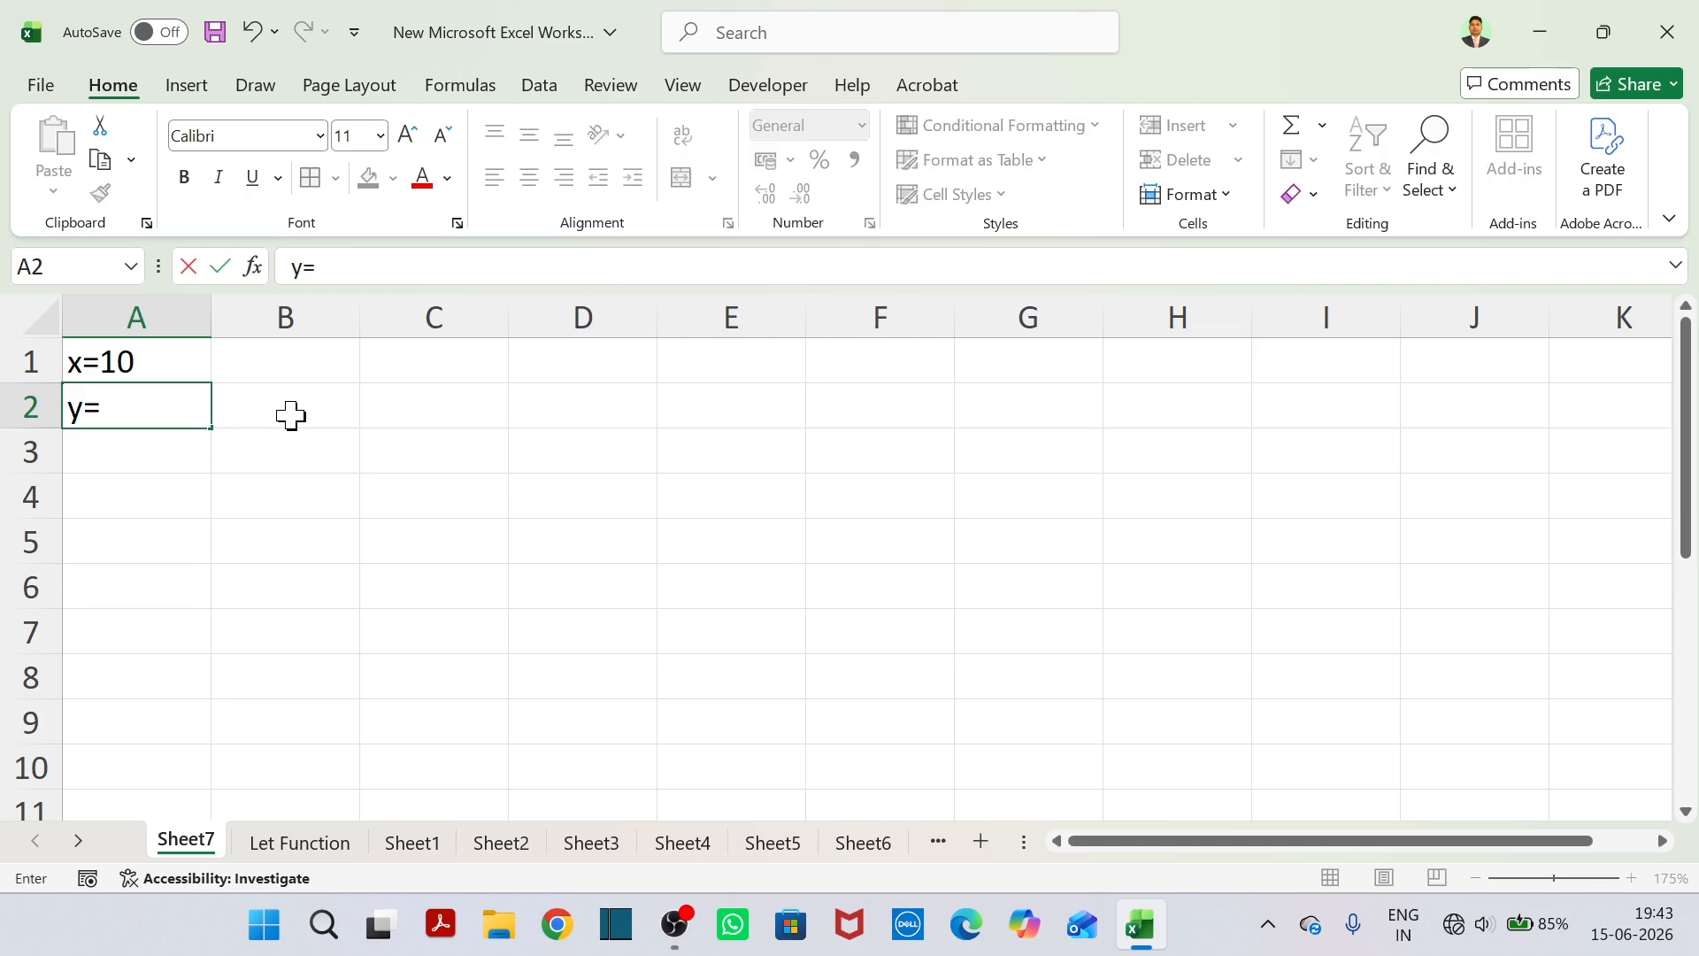
{"action": "type", "text": "20"}
Enter the text x+y = 30 in cell A3, under the two variable definitions.
{"action": "left_click", "coordinate": [193, 454]}
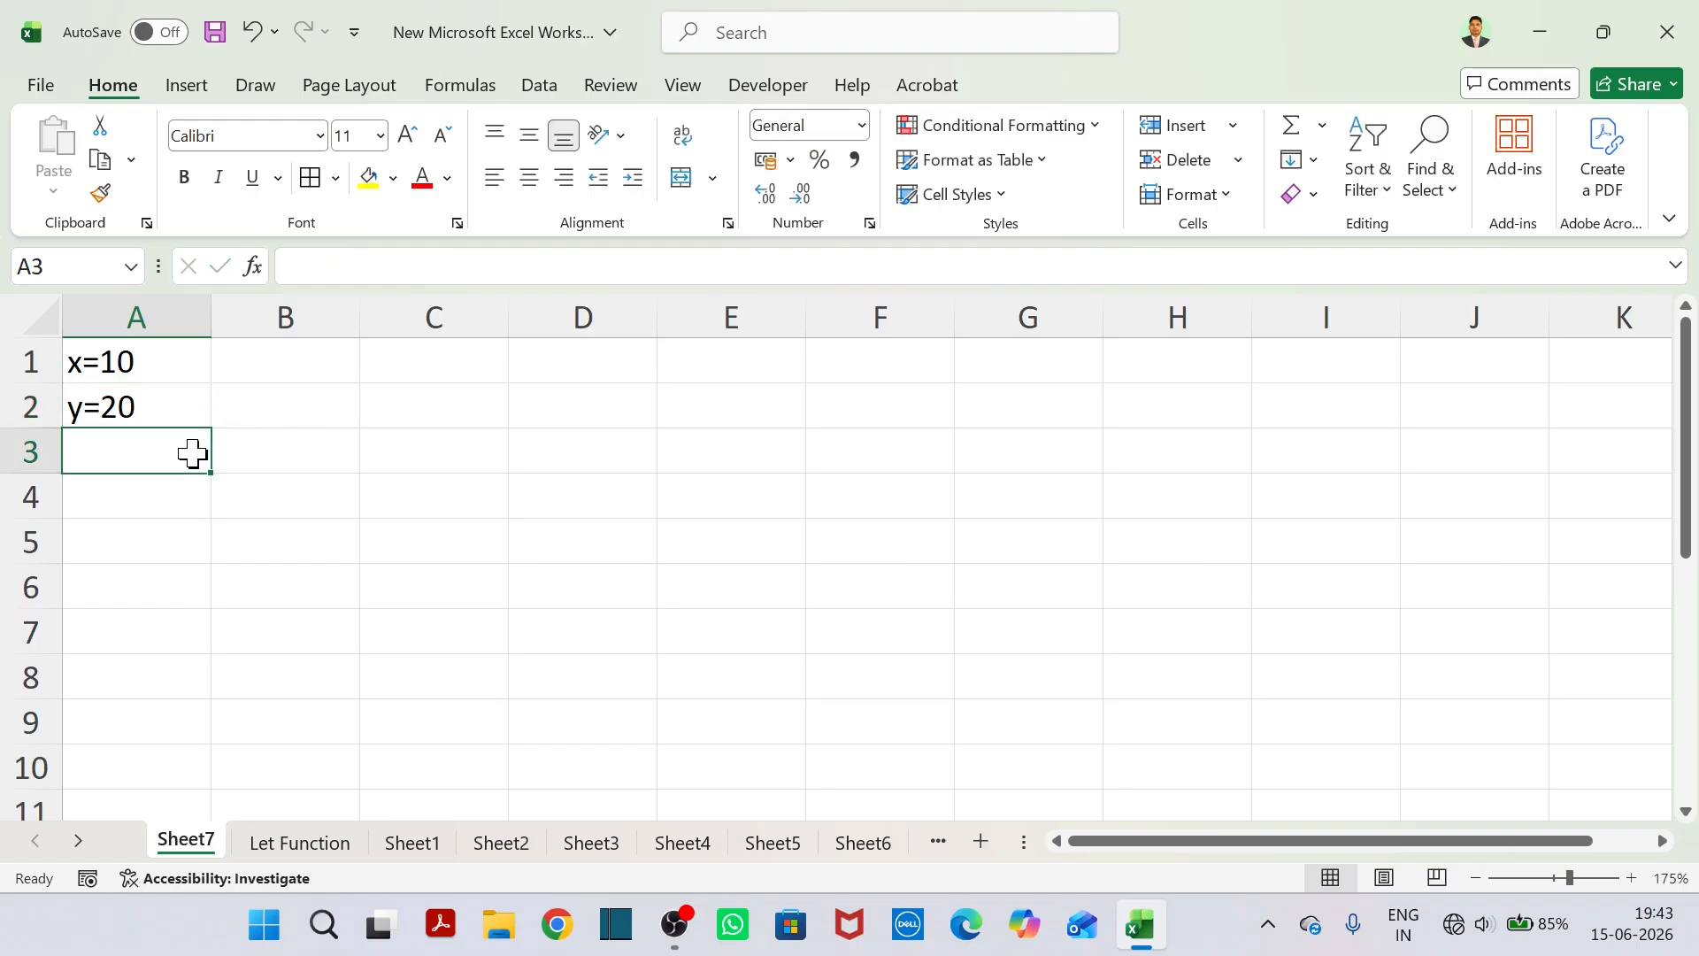
{"action": "type", "text": "x+y"}
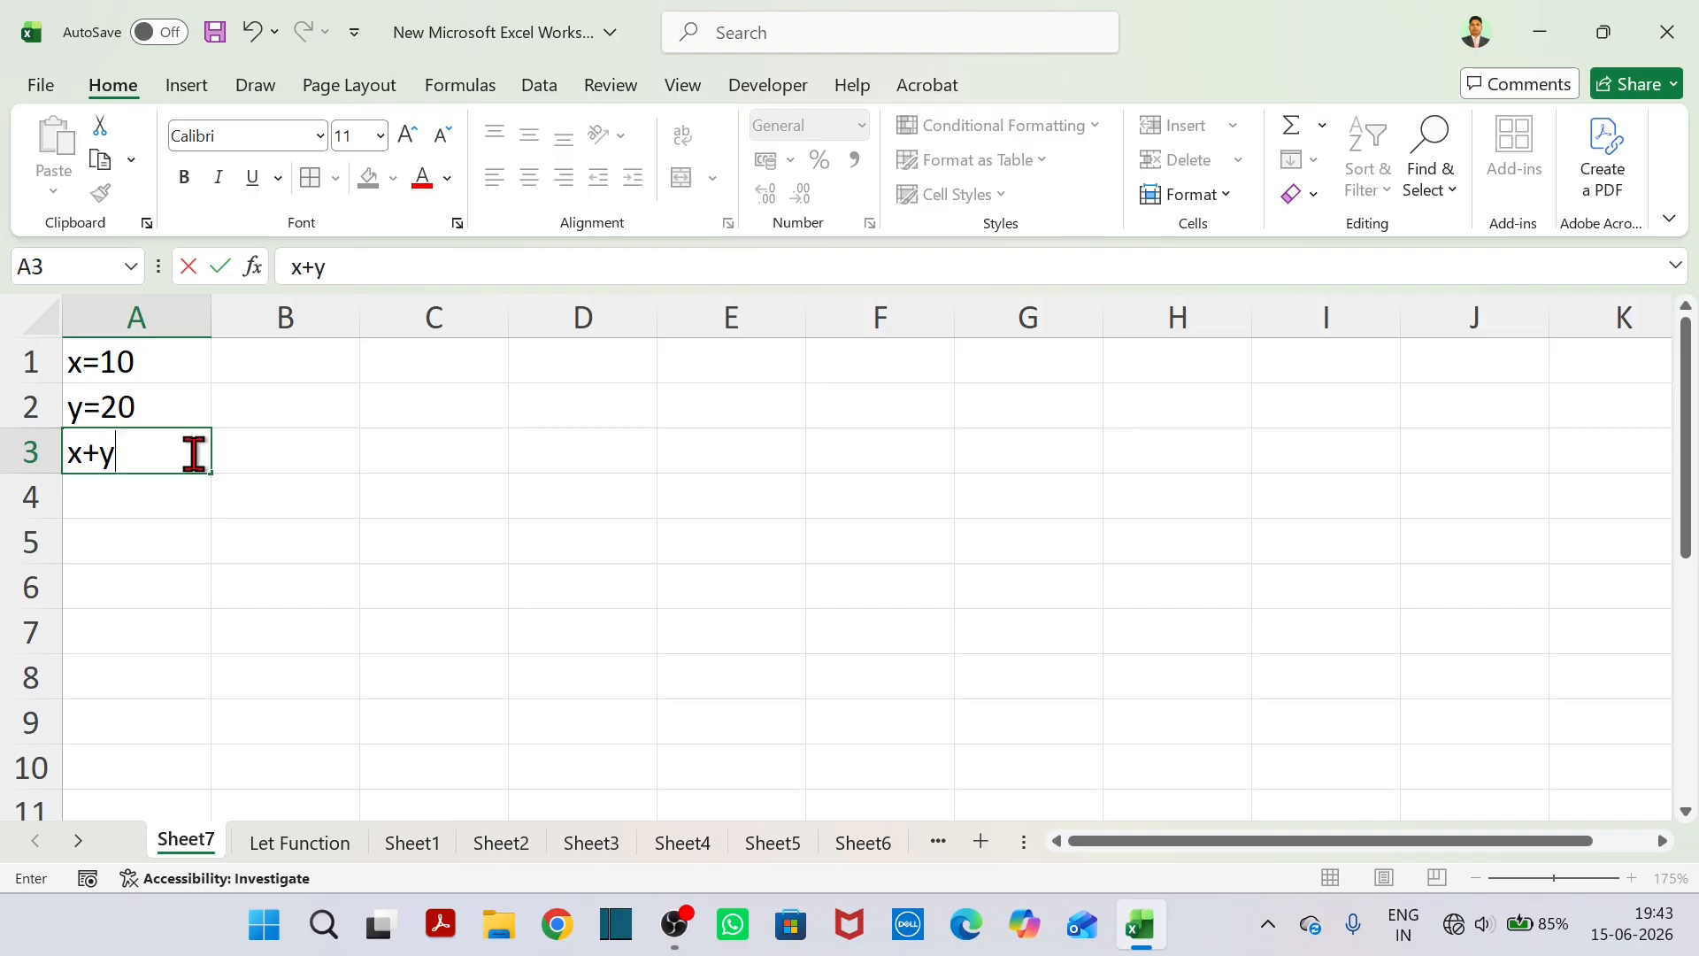
{"action": "type", "text": " = 30"}
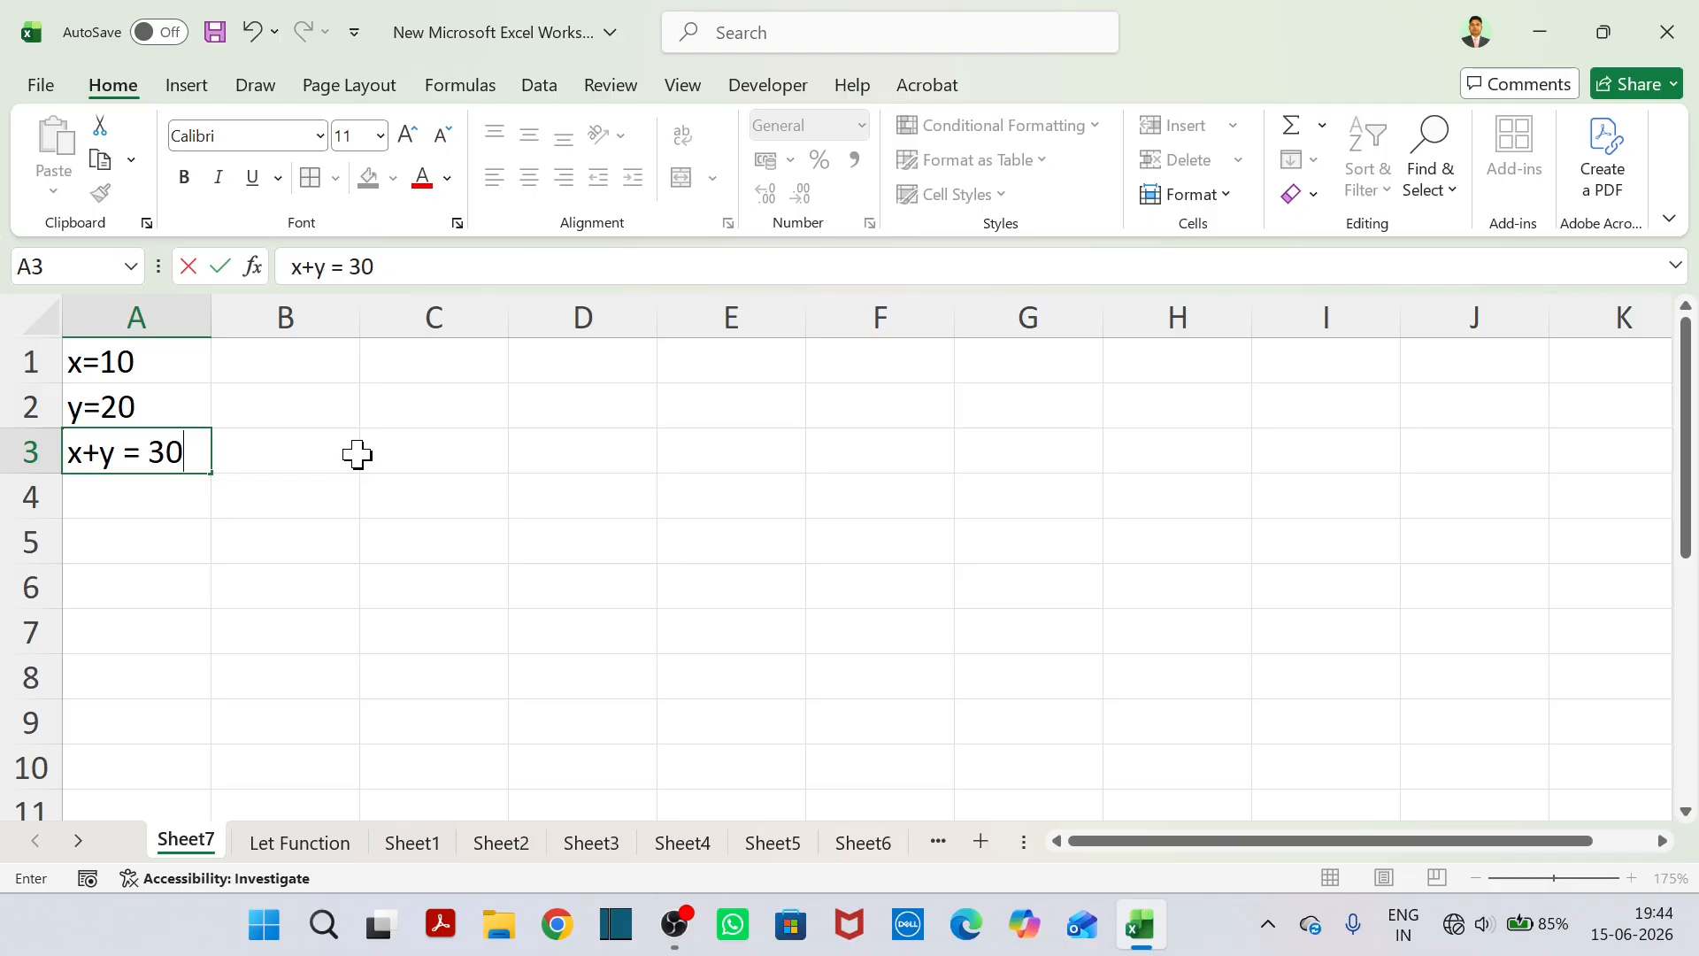
{"action": "left_click", "coordinate": [108, 365]}
{"action": "left_click", "coordinate": [391, 467]}
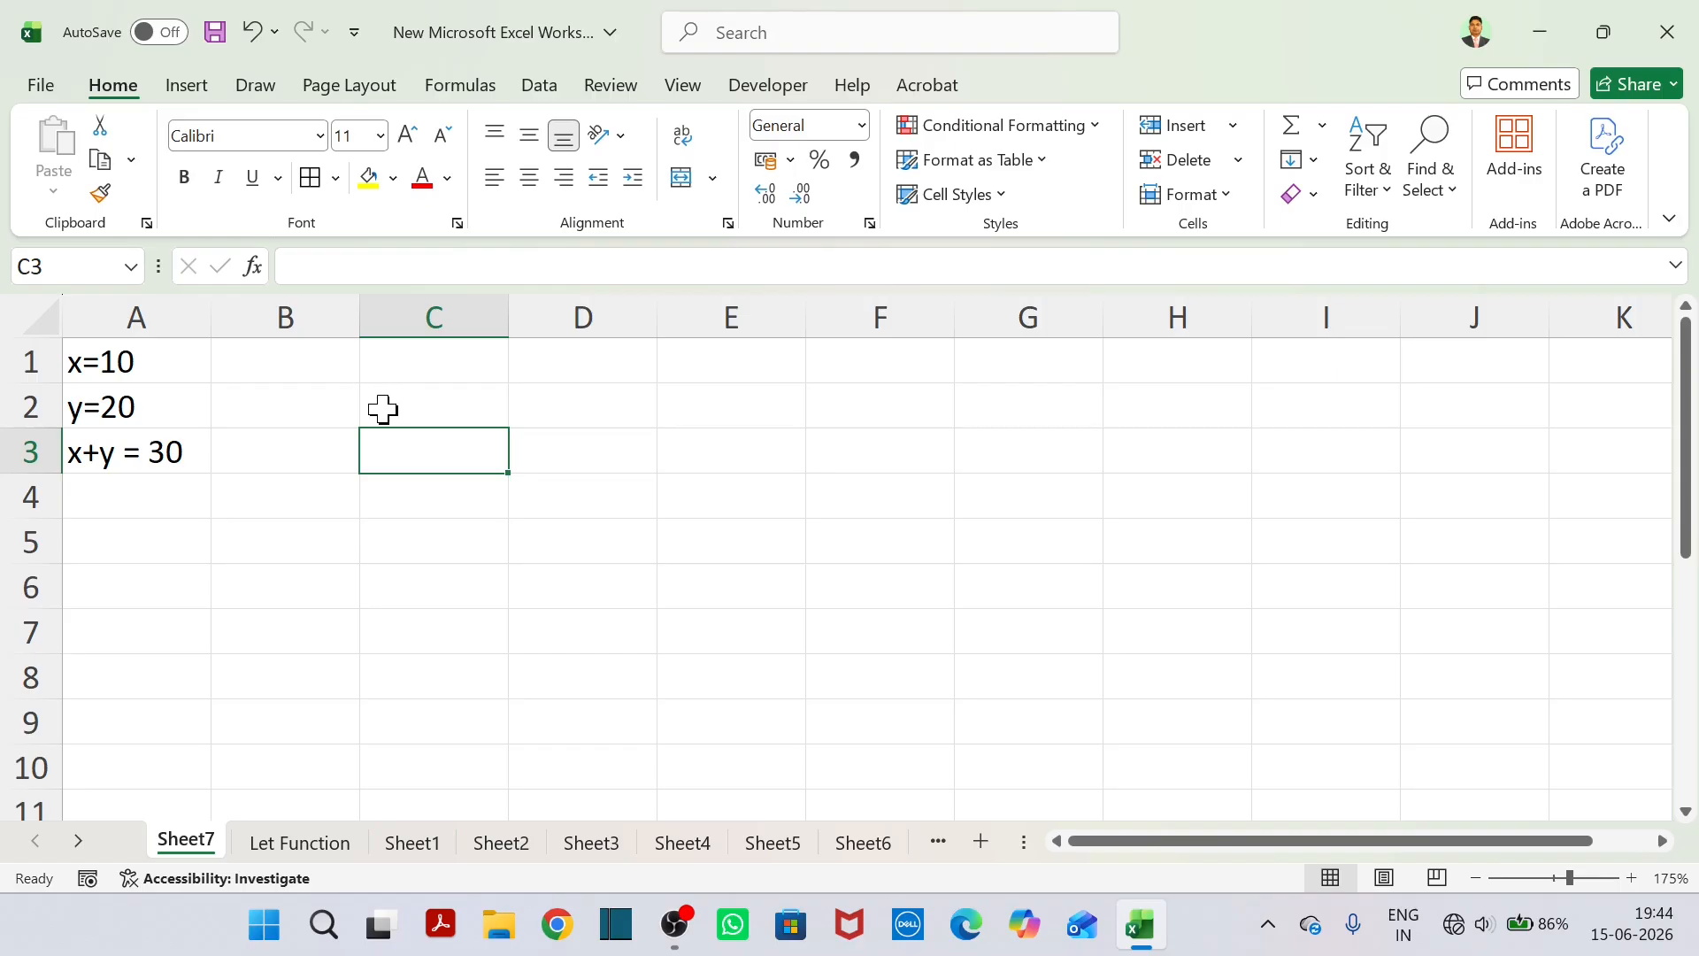
{"action": "scroll", "coordinate": [666, 540], "scroll_direction": "down", "scroll_amount": 1}
{"action": "scroll", "coordinate": [667, 540], "scroll_direction": "up", "scroll_amount": 1}
{"action": "left_click", "coordinate": [293, 438]}
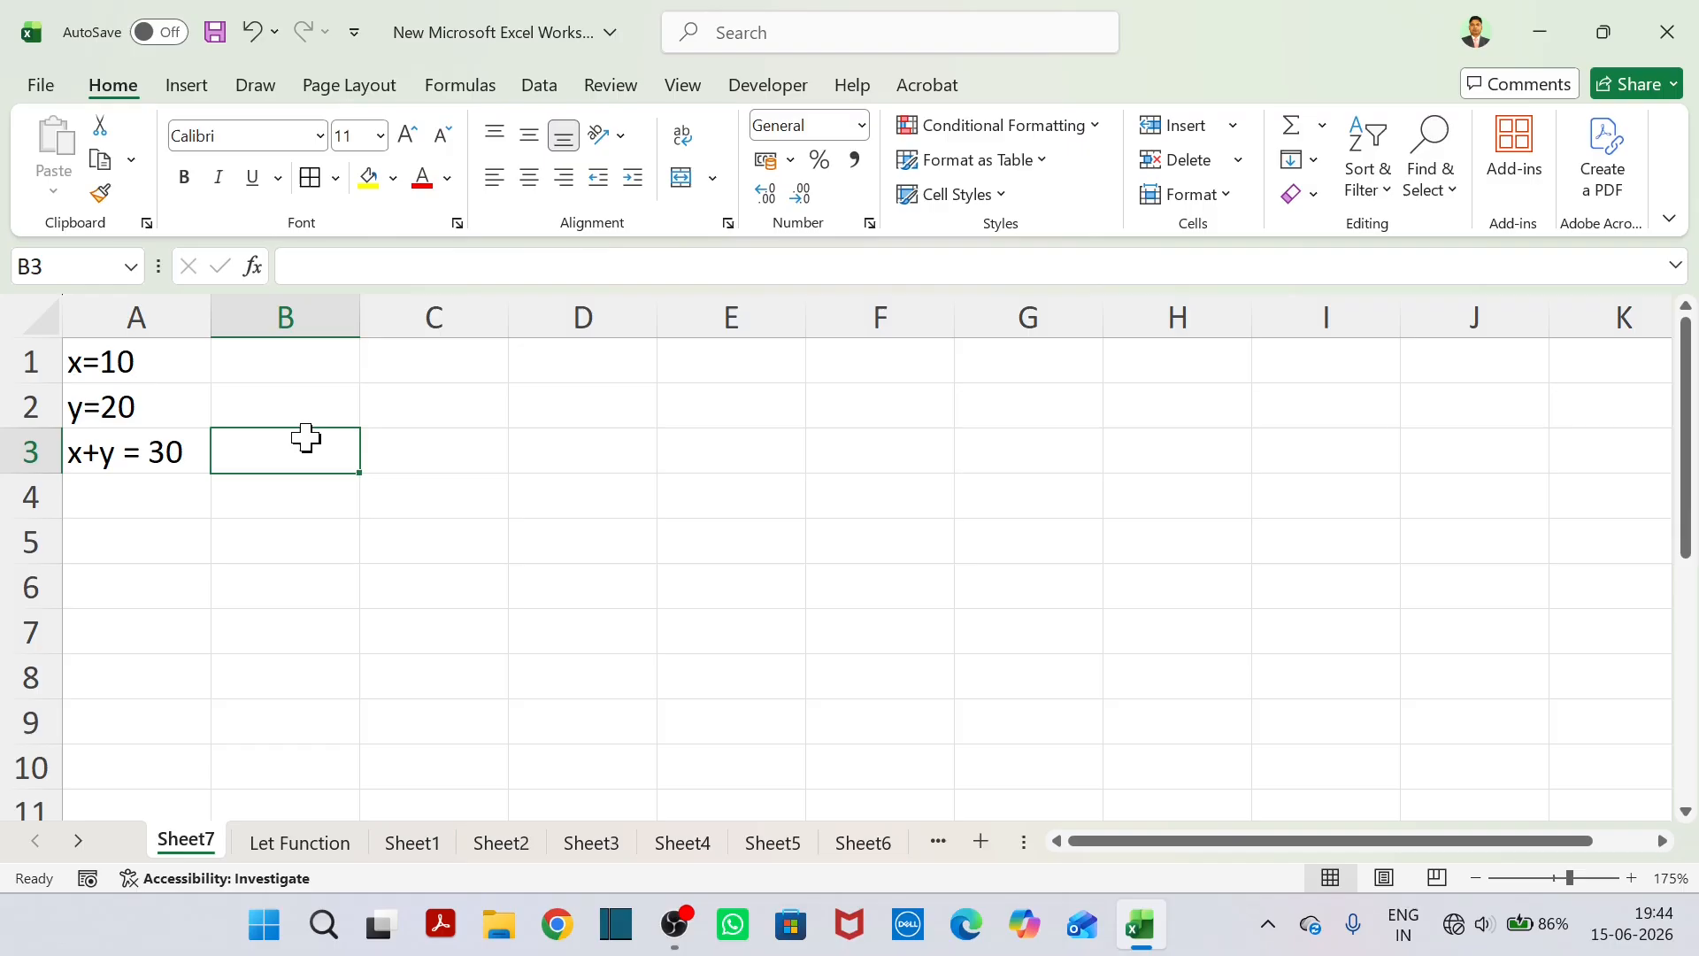
Open the Let Function sheet and look over its product, quantity and price table and the tax question.
{"action": "left_click", "coordinate": [305, 846]}
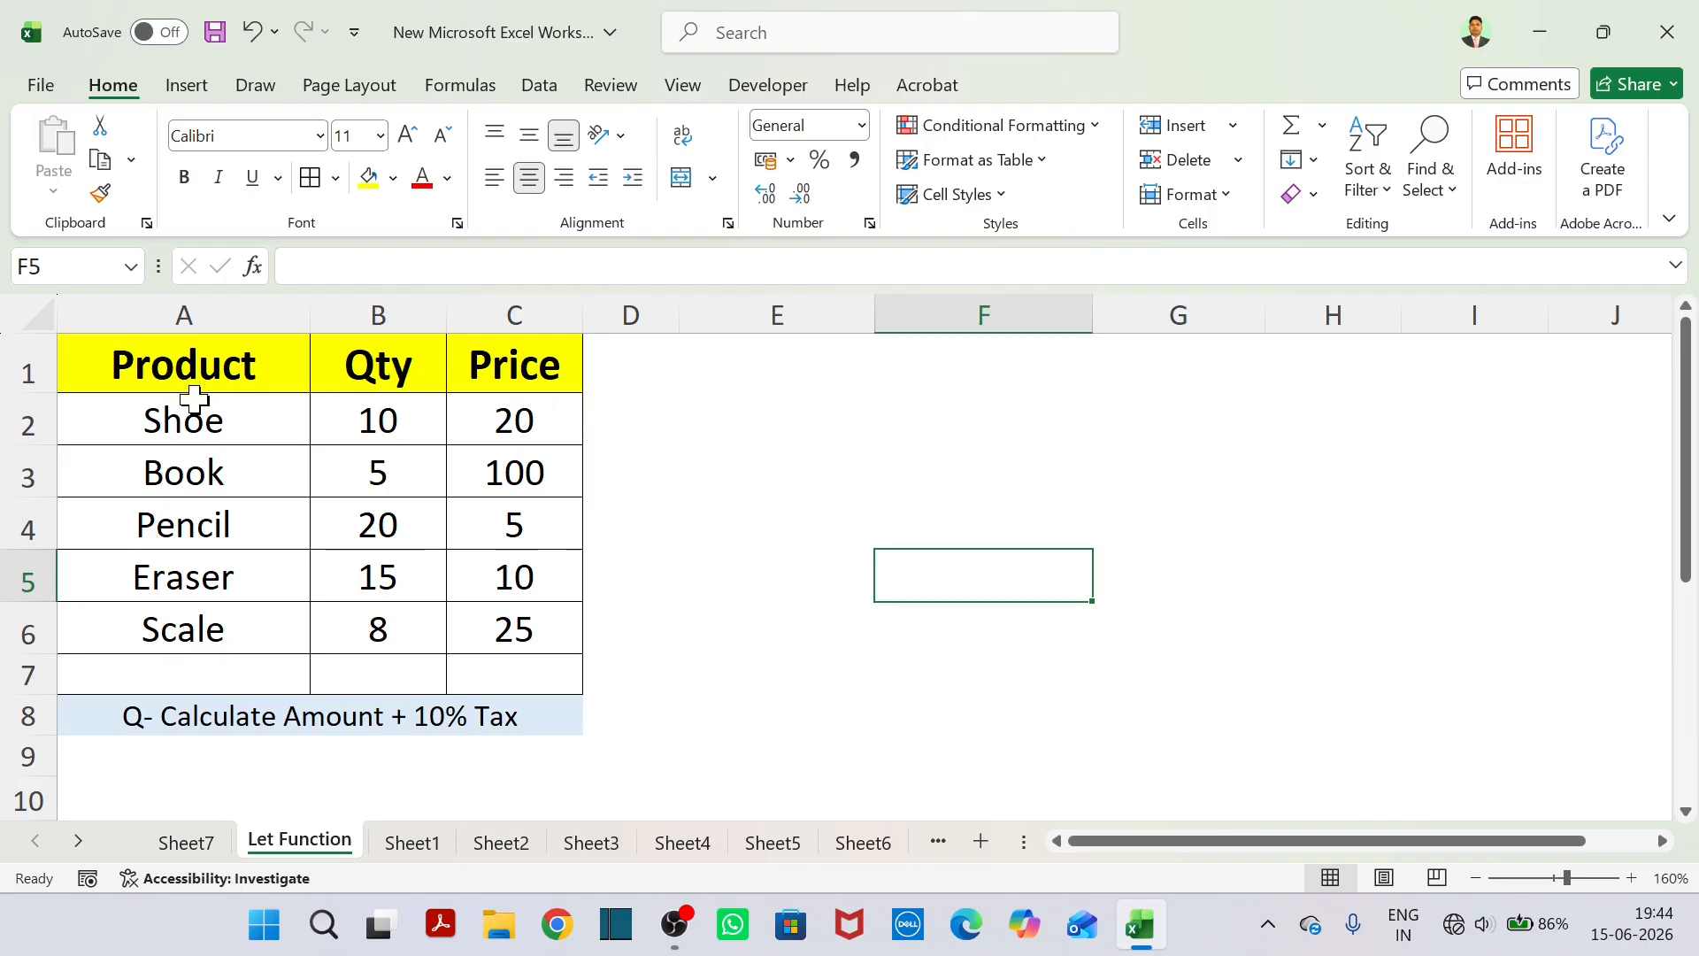
{"action": "left_click_drag", "start_coordinate": [209, 421], "coordinate": [228, 637]}
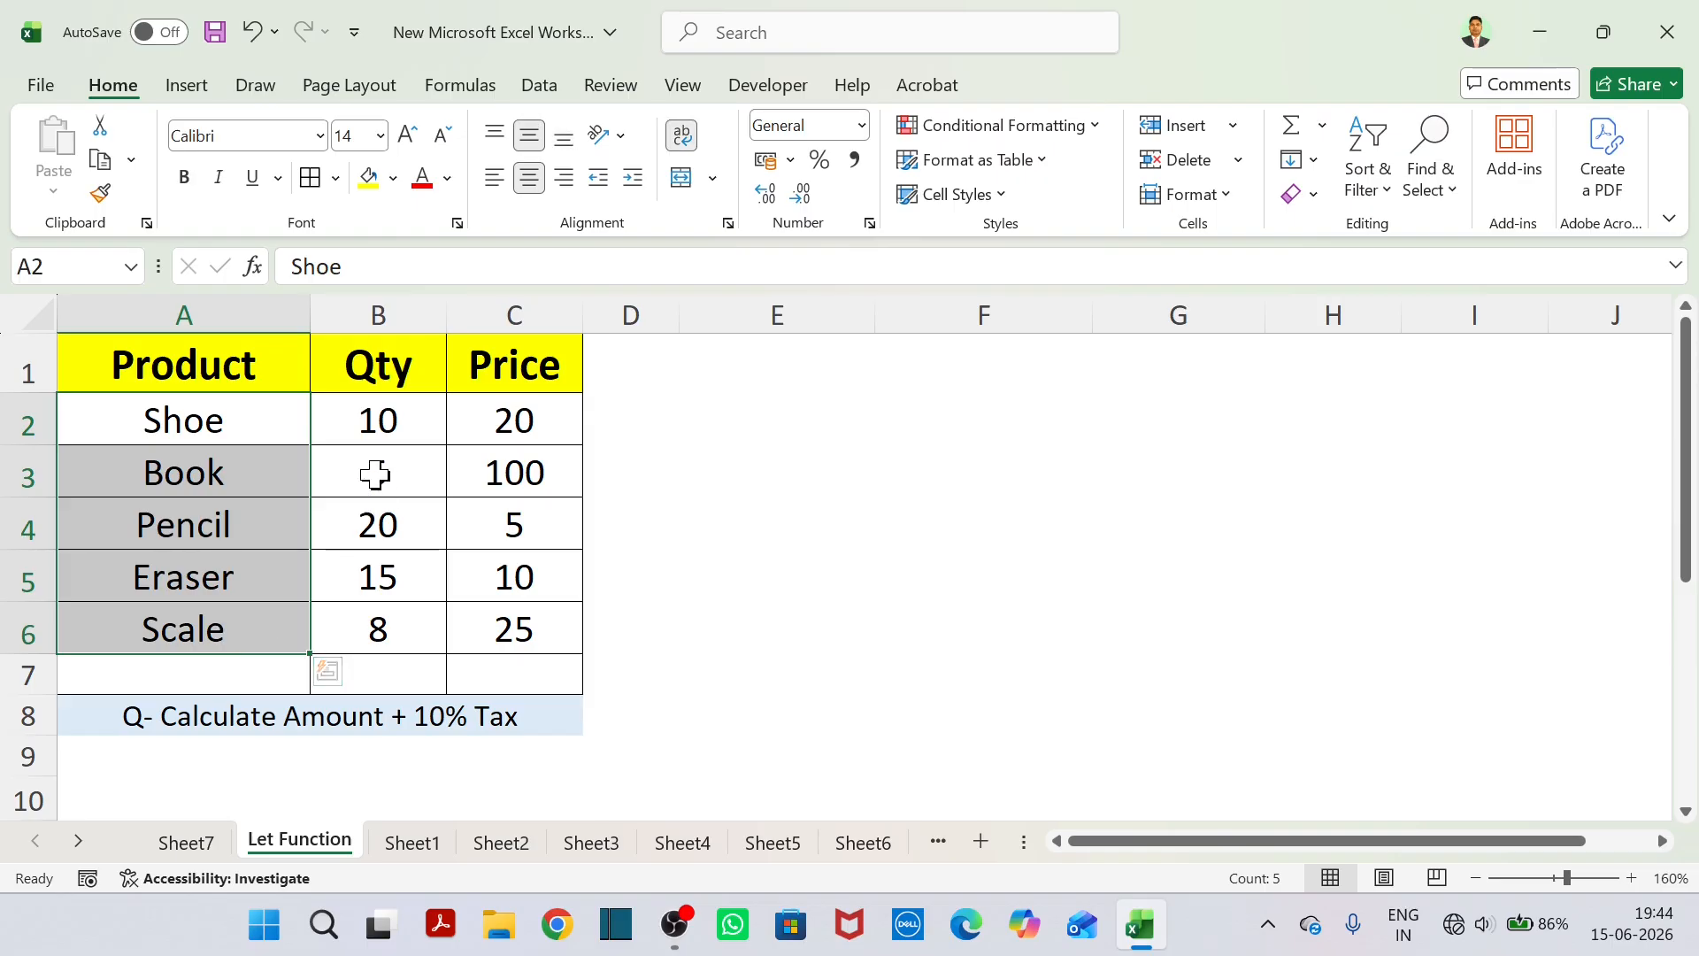
{"action": "left_click", "coordinate": [389, 386]}
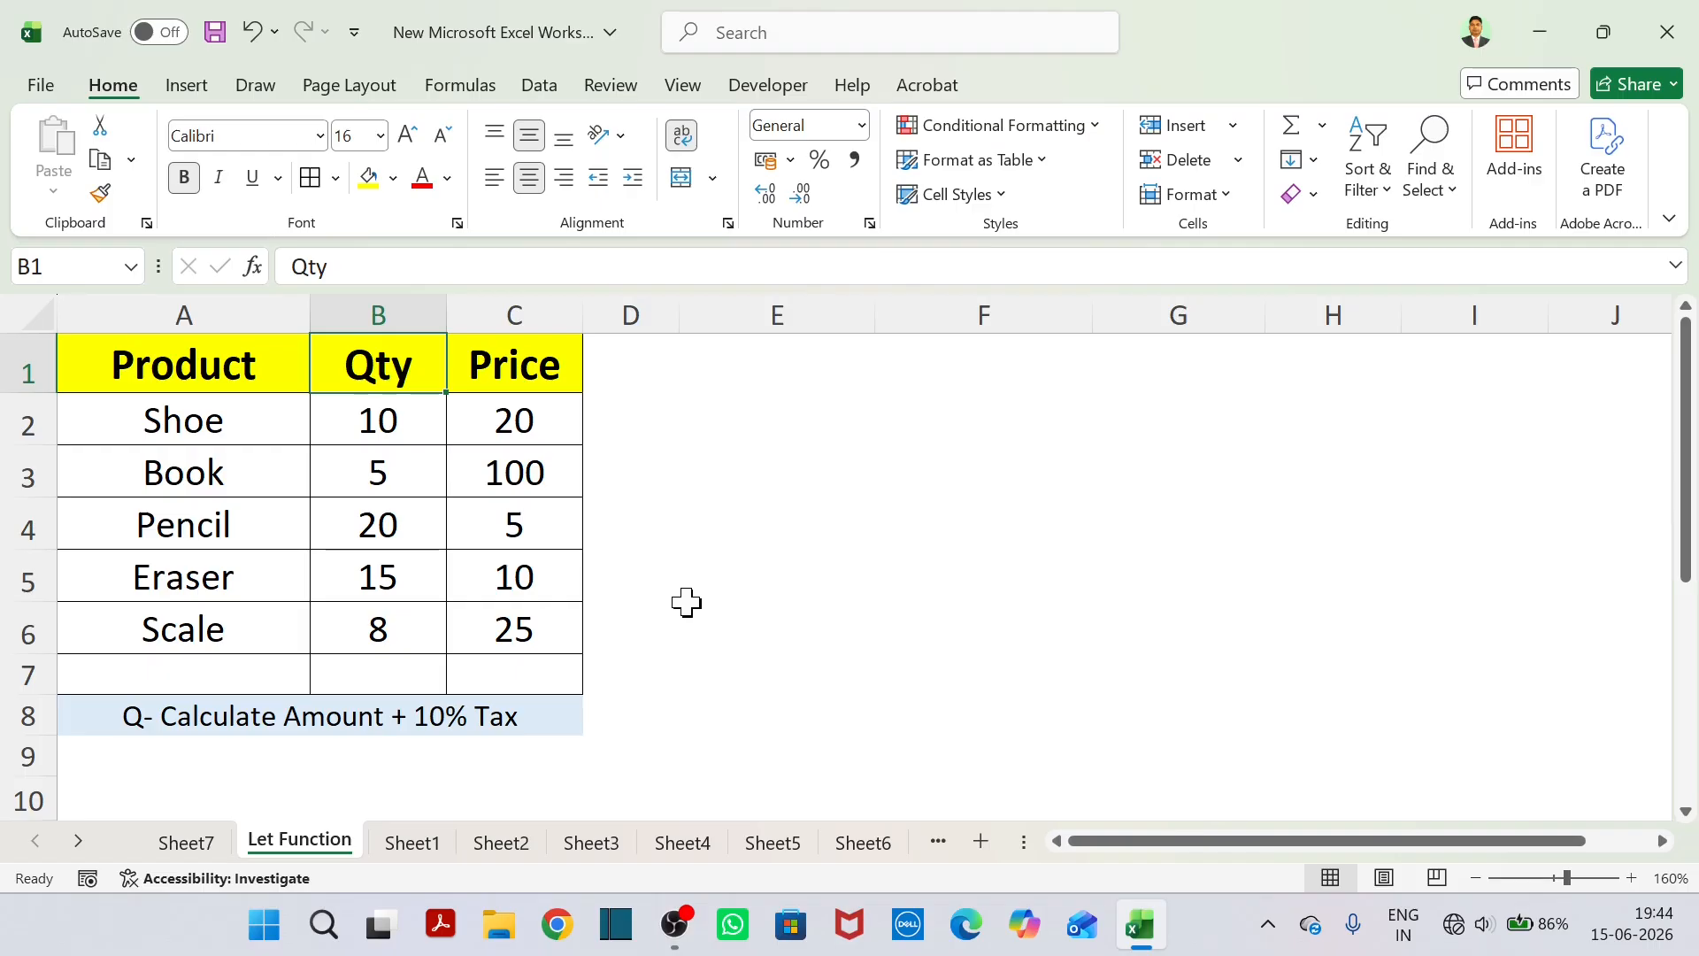
{"action": "left_click", "coordinate": [717, 401]}
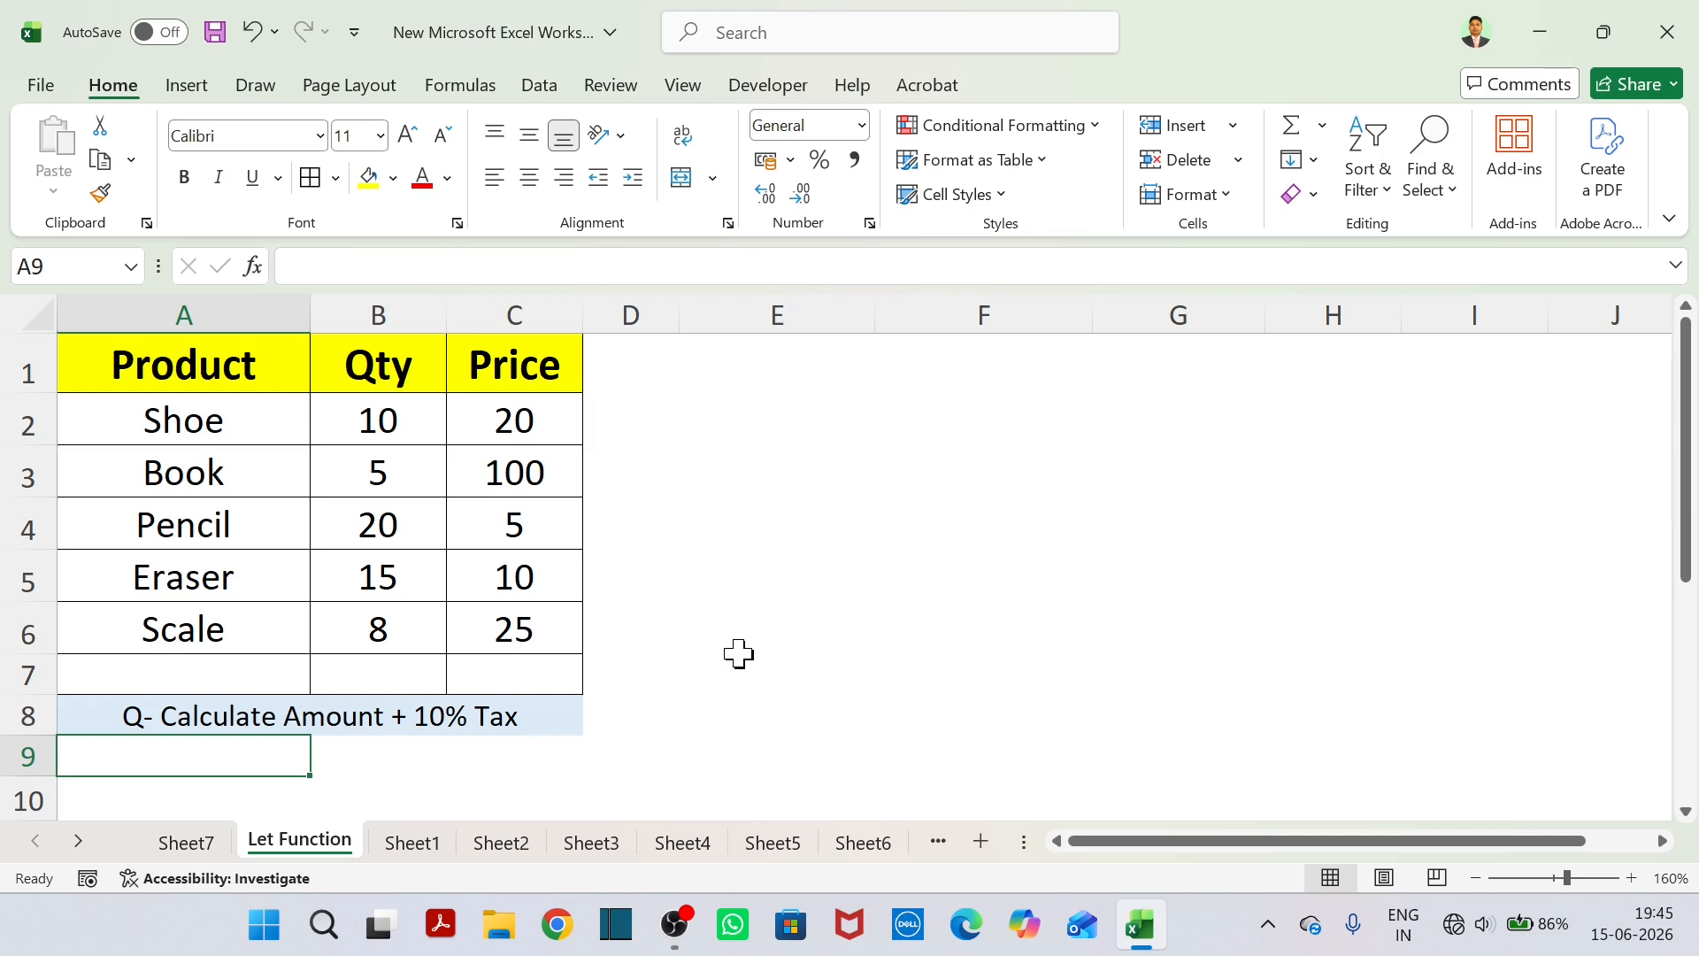
Start a formula in E2 with the Shoe amount, quantity times price, as =(B2*C2).
{"action": "left_click", "coordinate": [729, 398]}
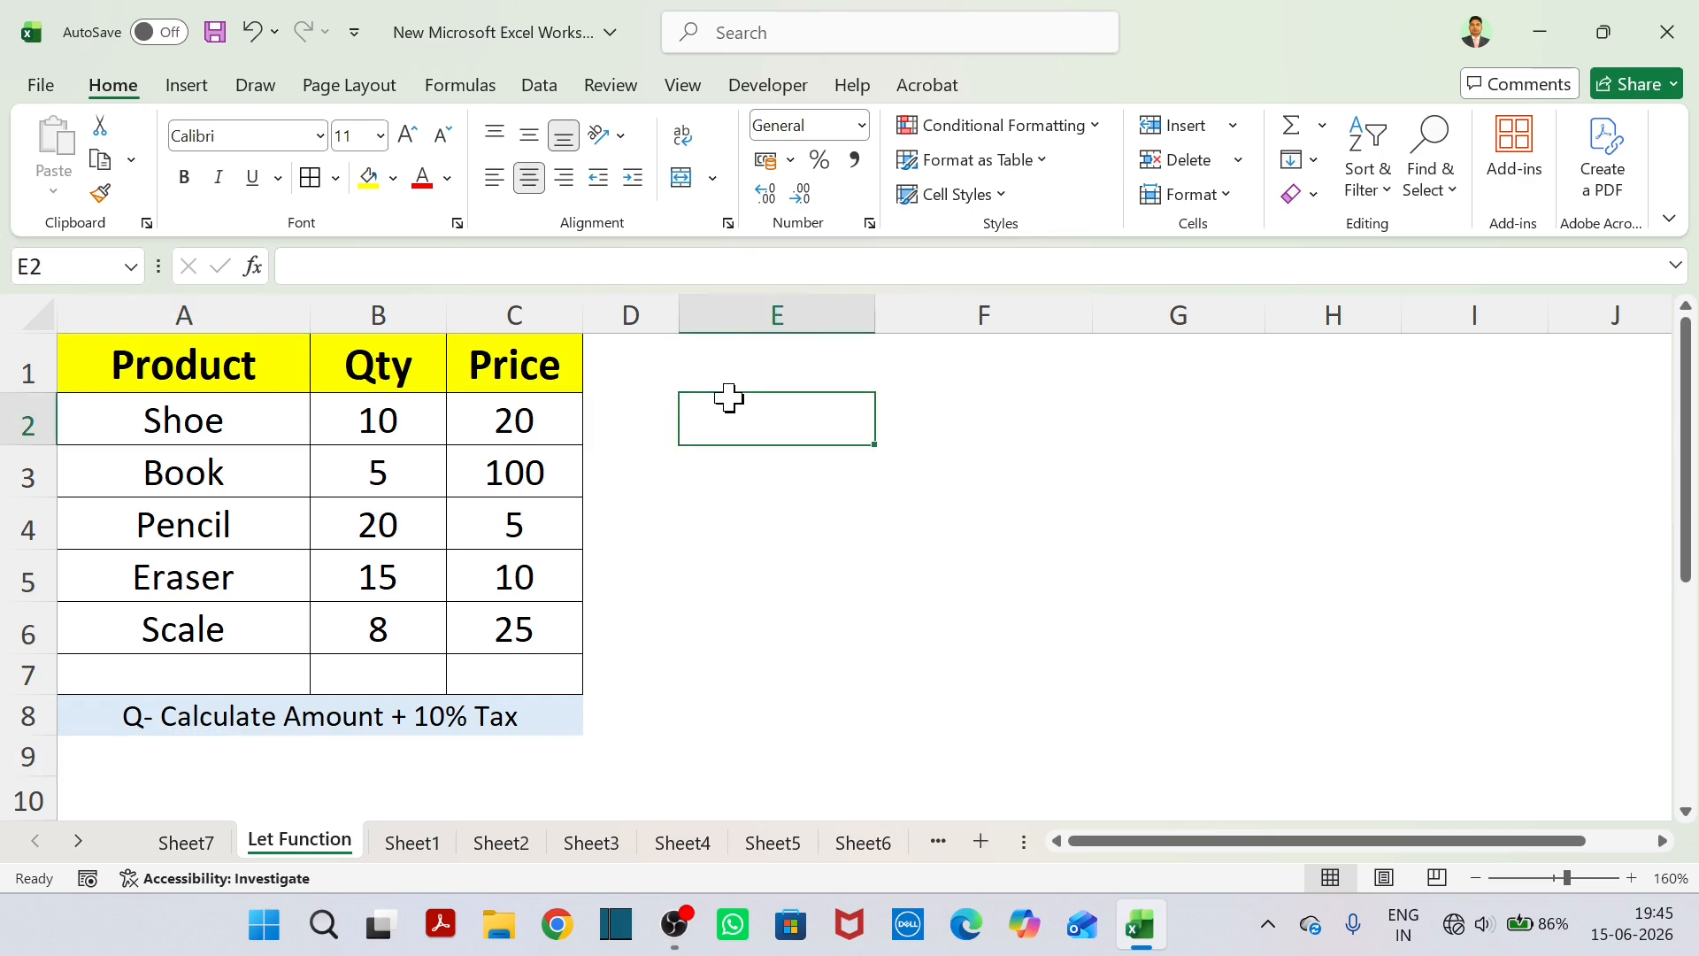
{"action": "type", "text": "="}
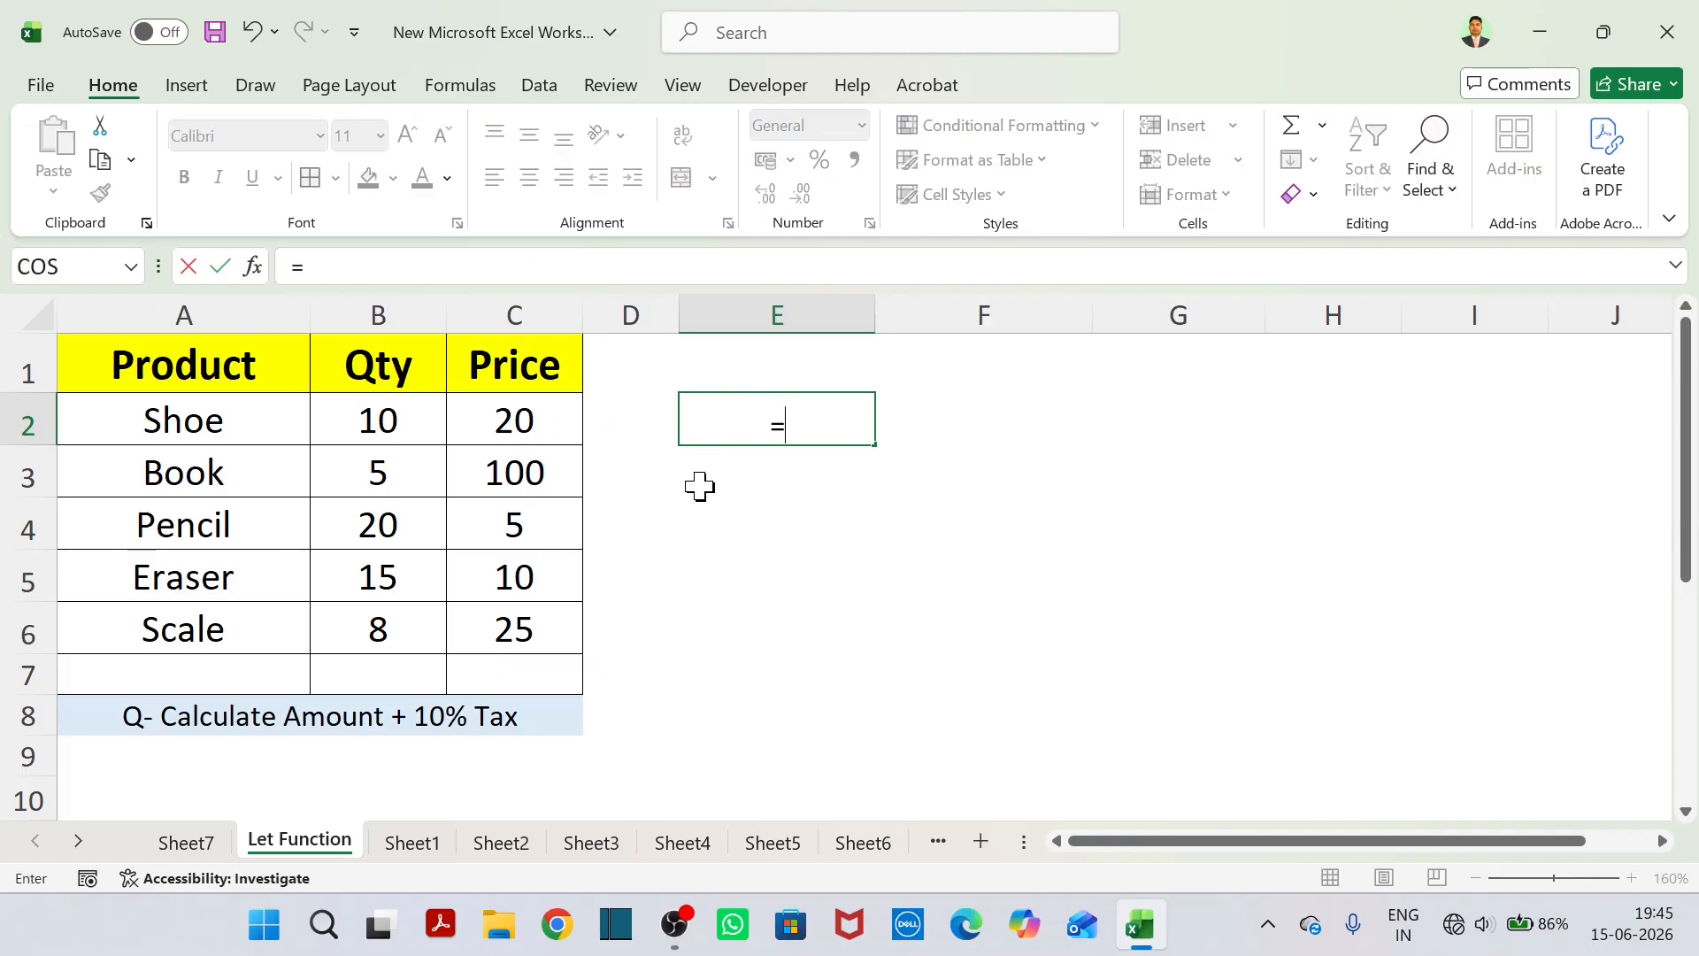
{"action": "type", "text": "("}
{"action": "left_click", "coordinate": [398, 421]}
{"action": "left_click", "coordinate": [539, 423]}
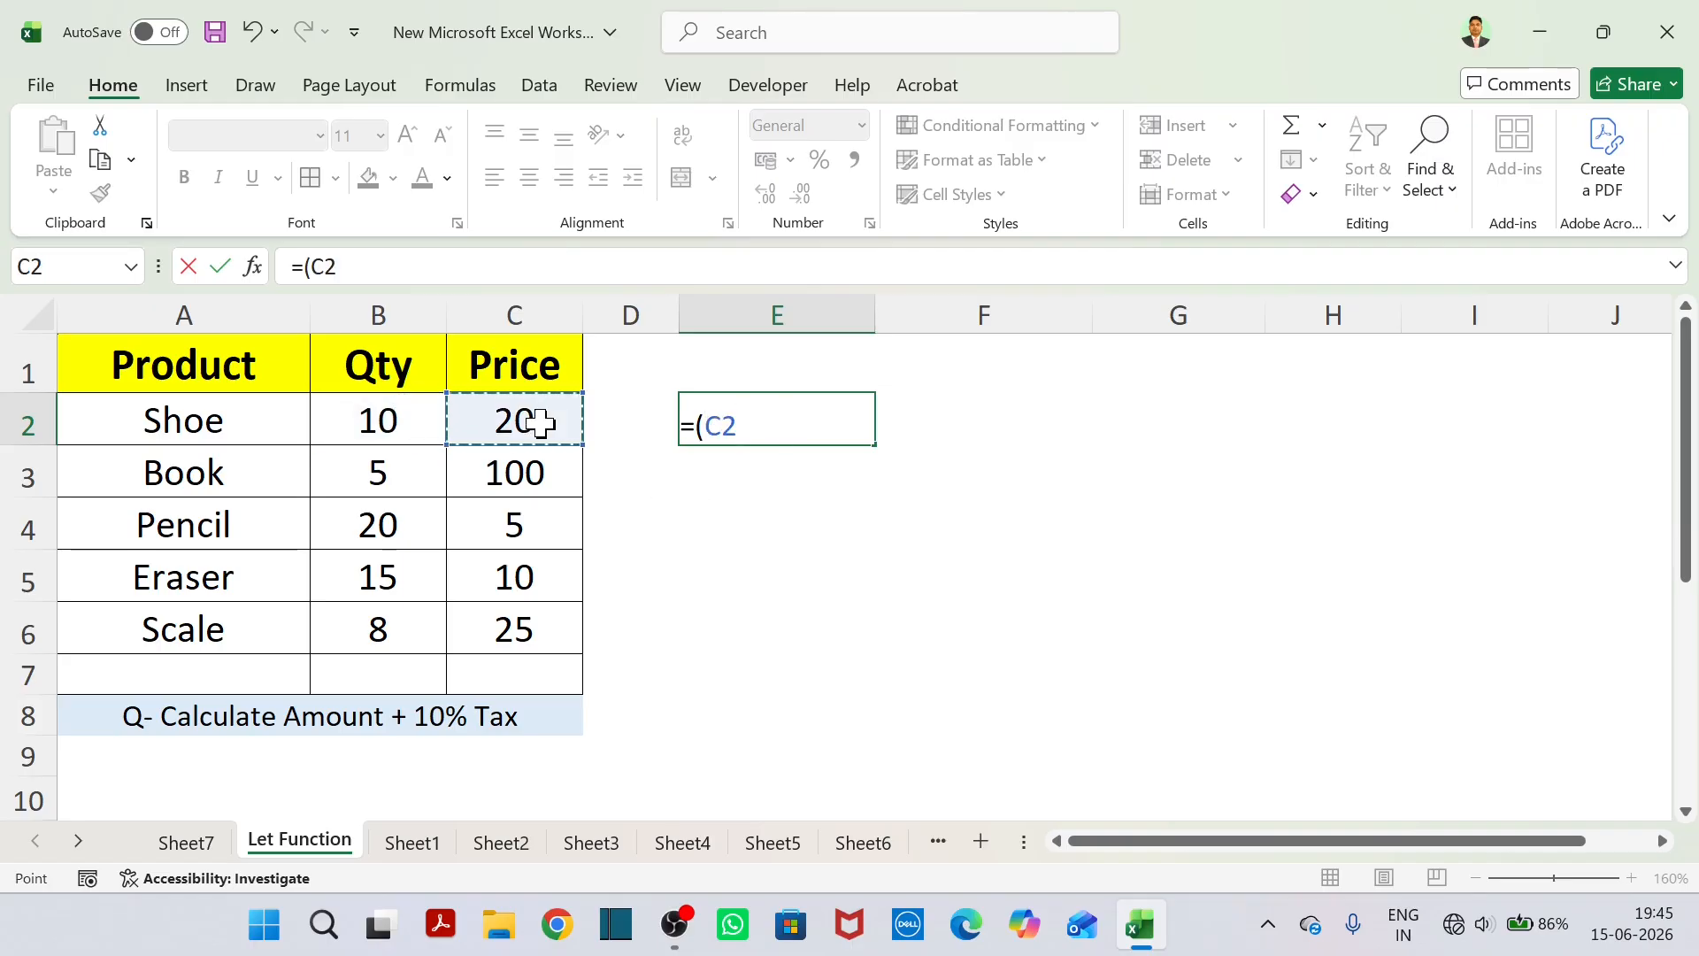
{"action": "left_click", "coordinate": [383, 423]}
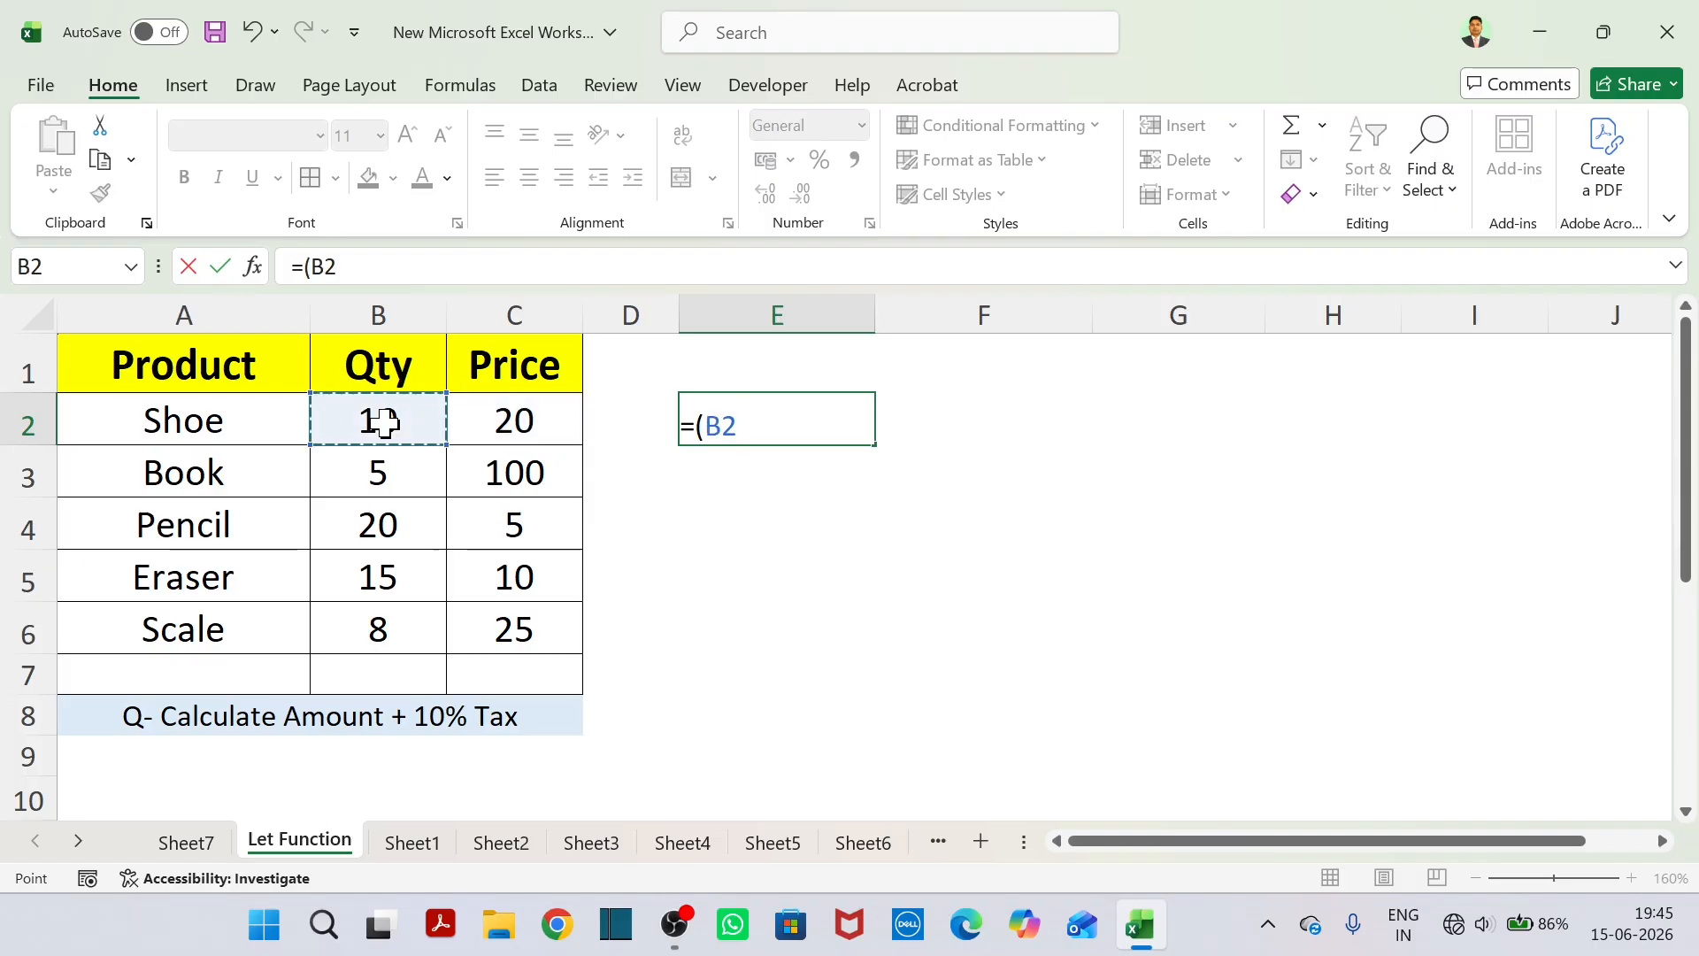
{"action": "type", "text": "*"}
{"action": "left_click", "coordinate": [511, 423]}
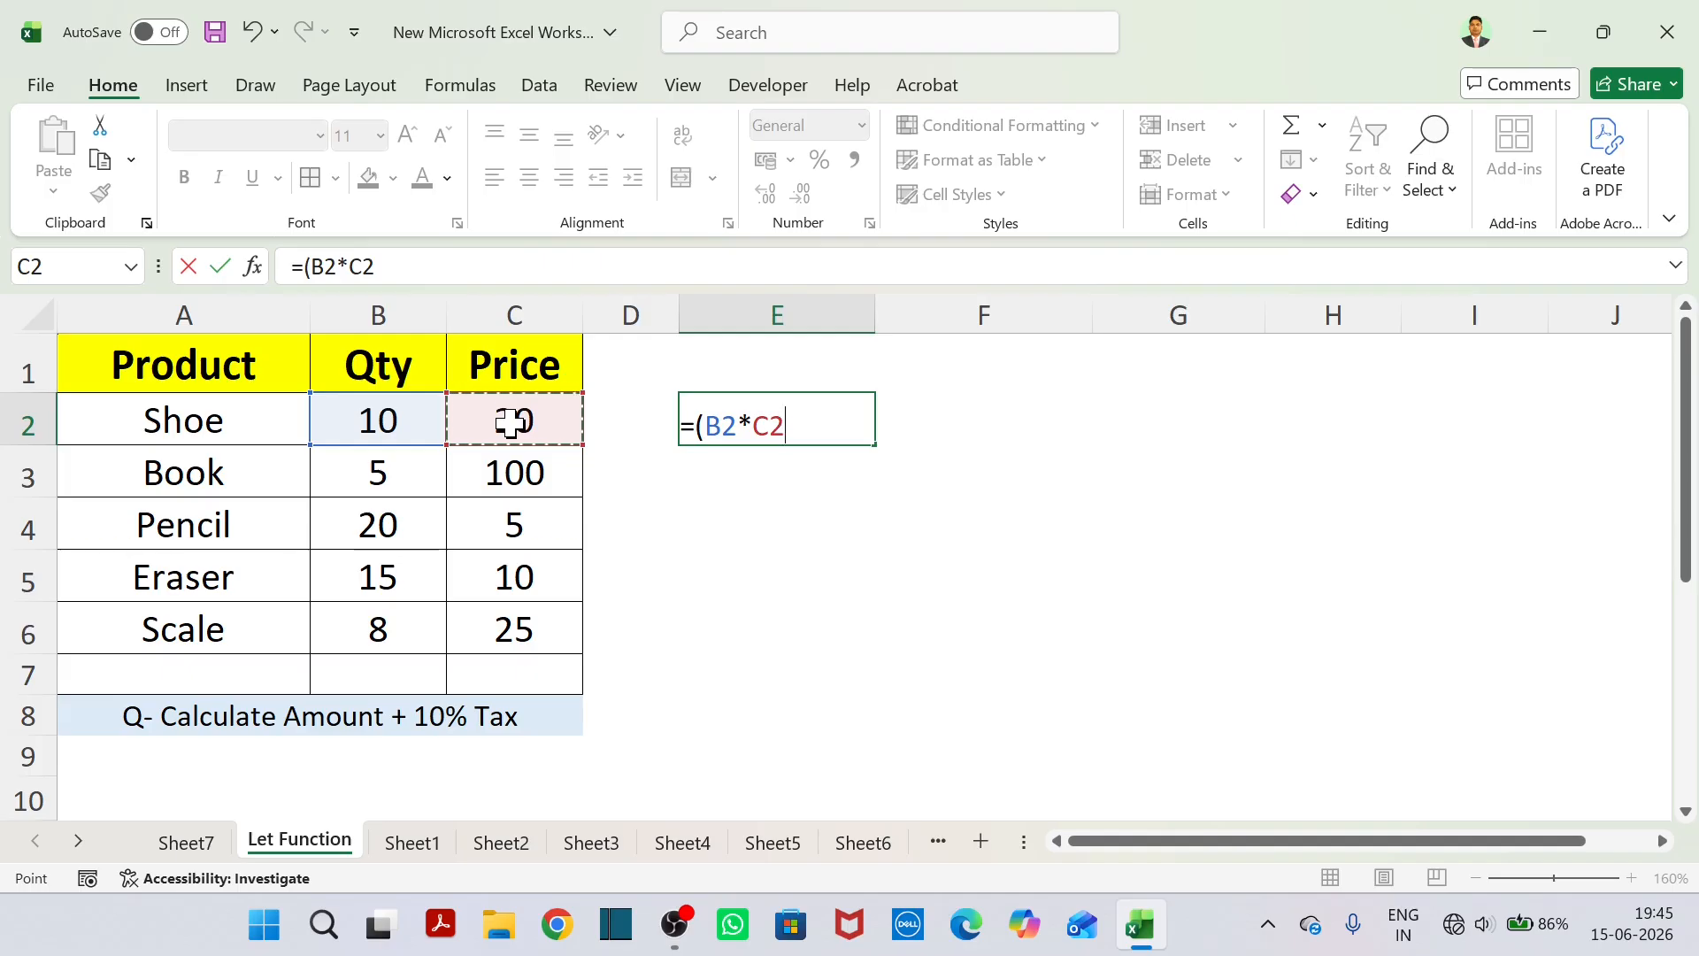
{"action": "type", "text": ")"}
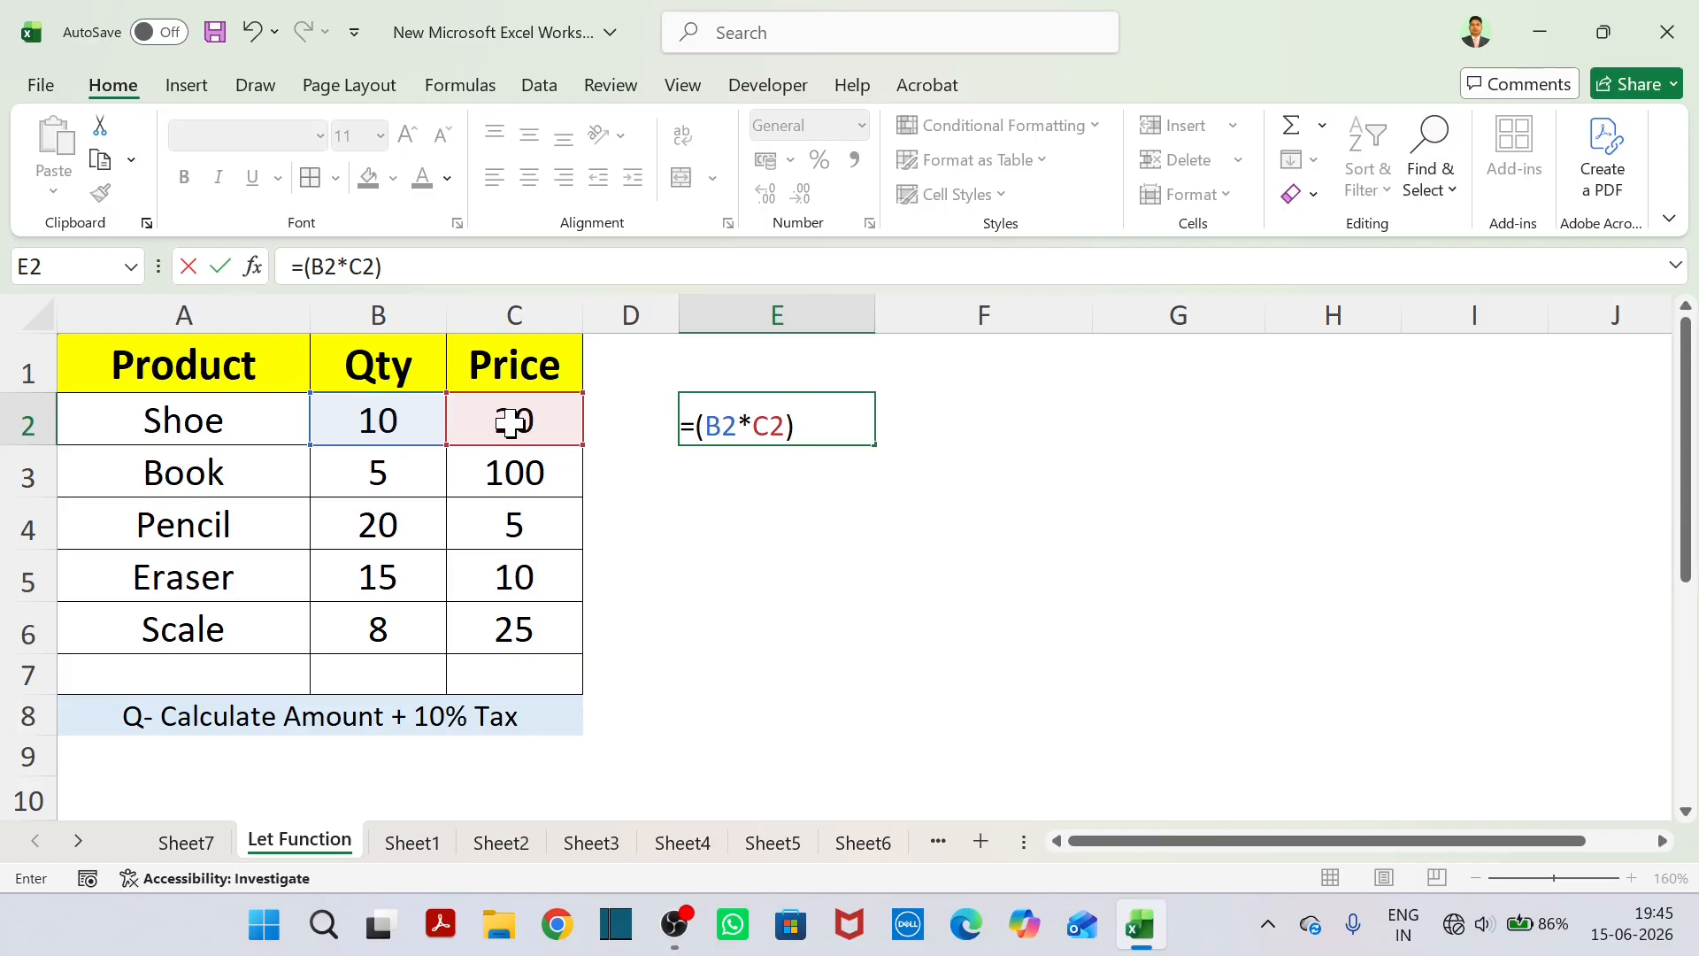
{"action": "type", "text": "+("}
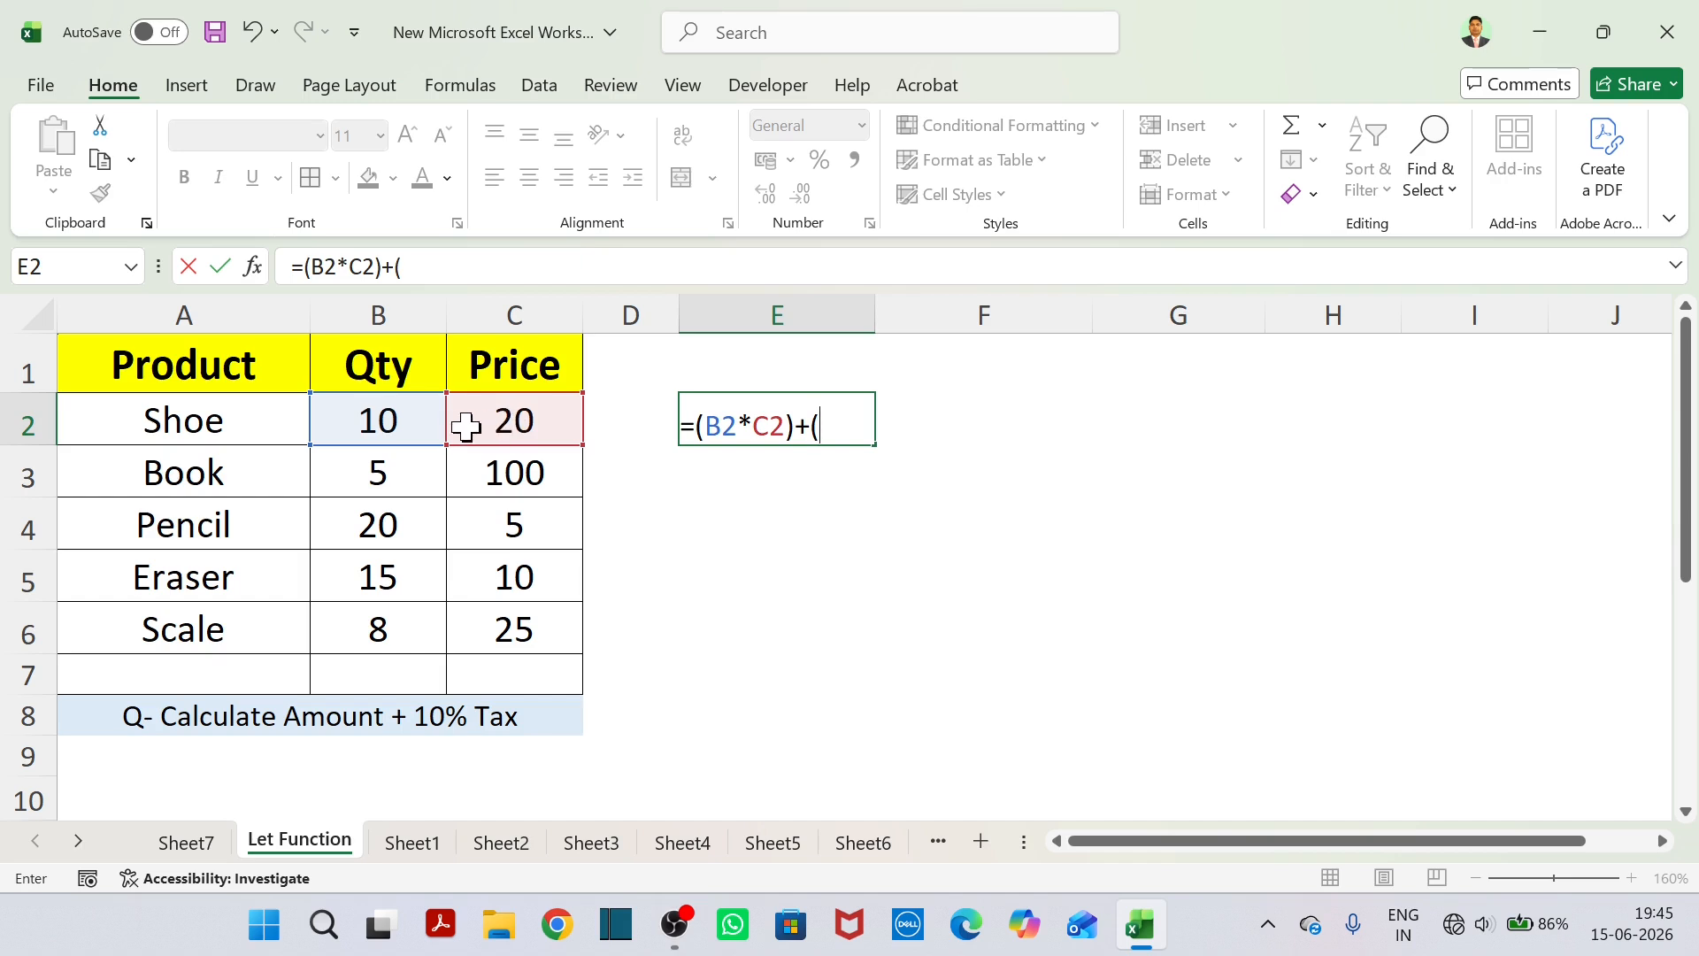
Complete the E2 formula with 10% tax on the amount, giving =(B2*C2)+(B2*C2)*10%.
{"action": "left_click", "coordinate": [413, 430]}
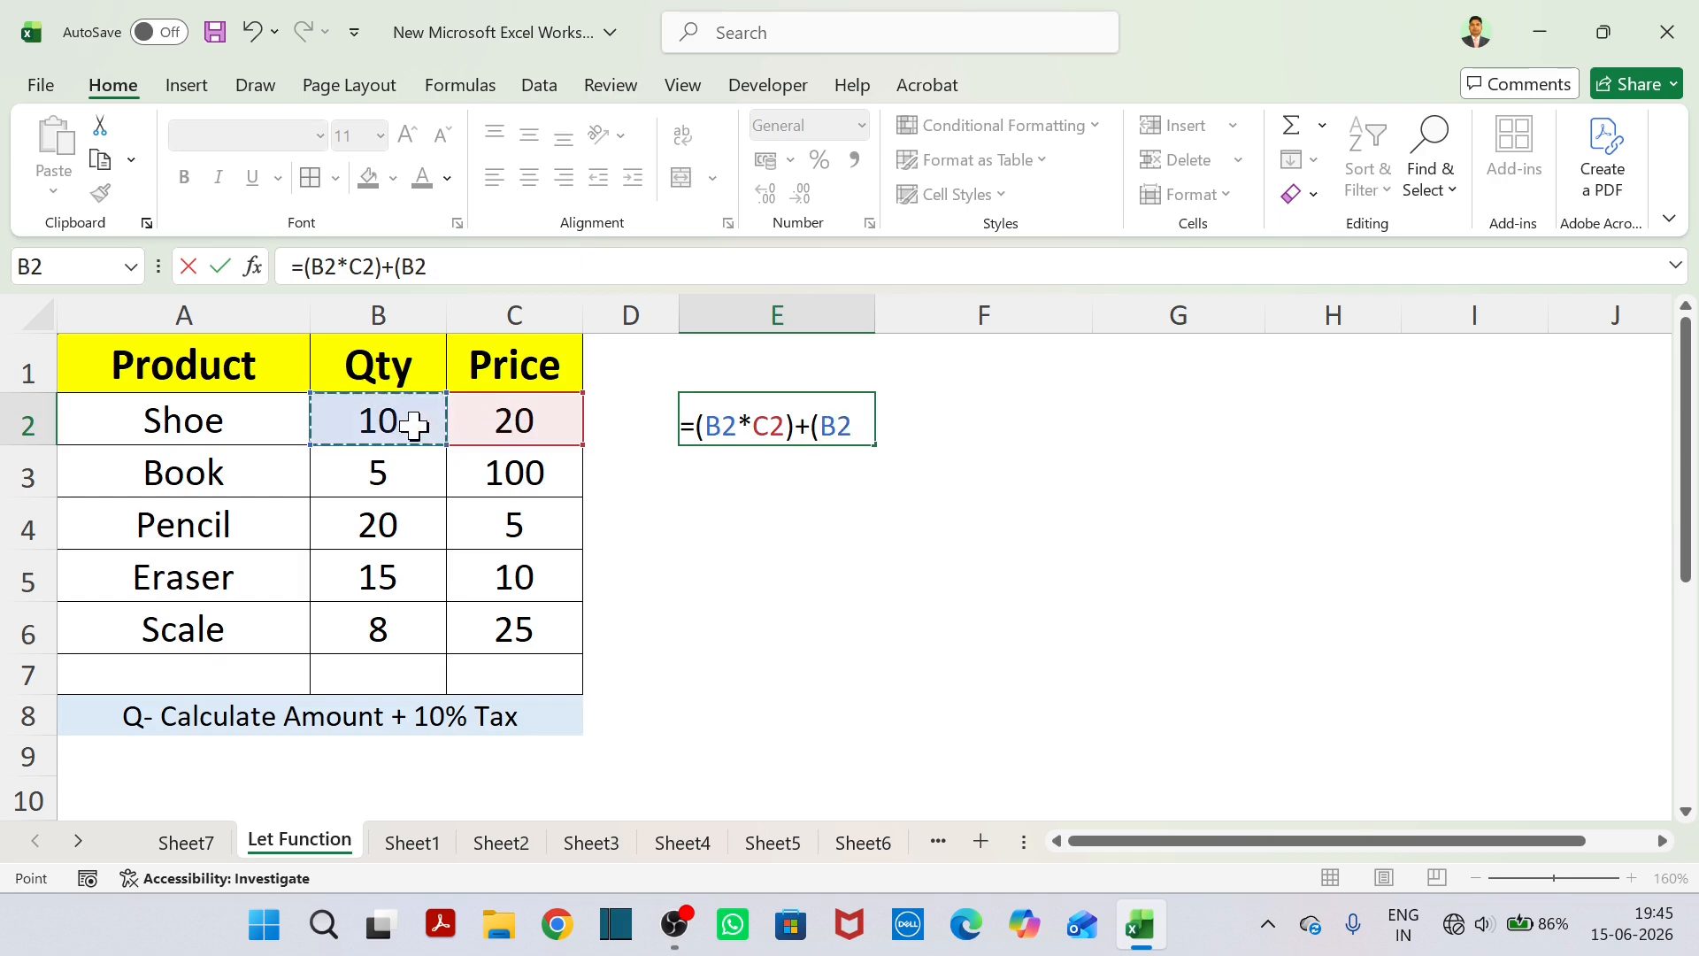
{"action": "type", "text": "*"}
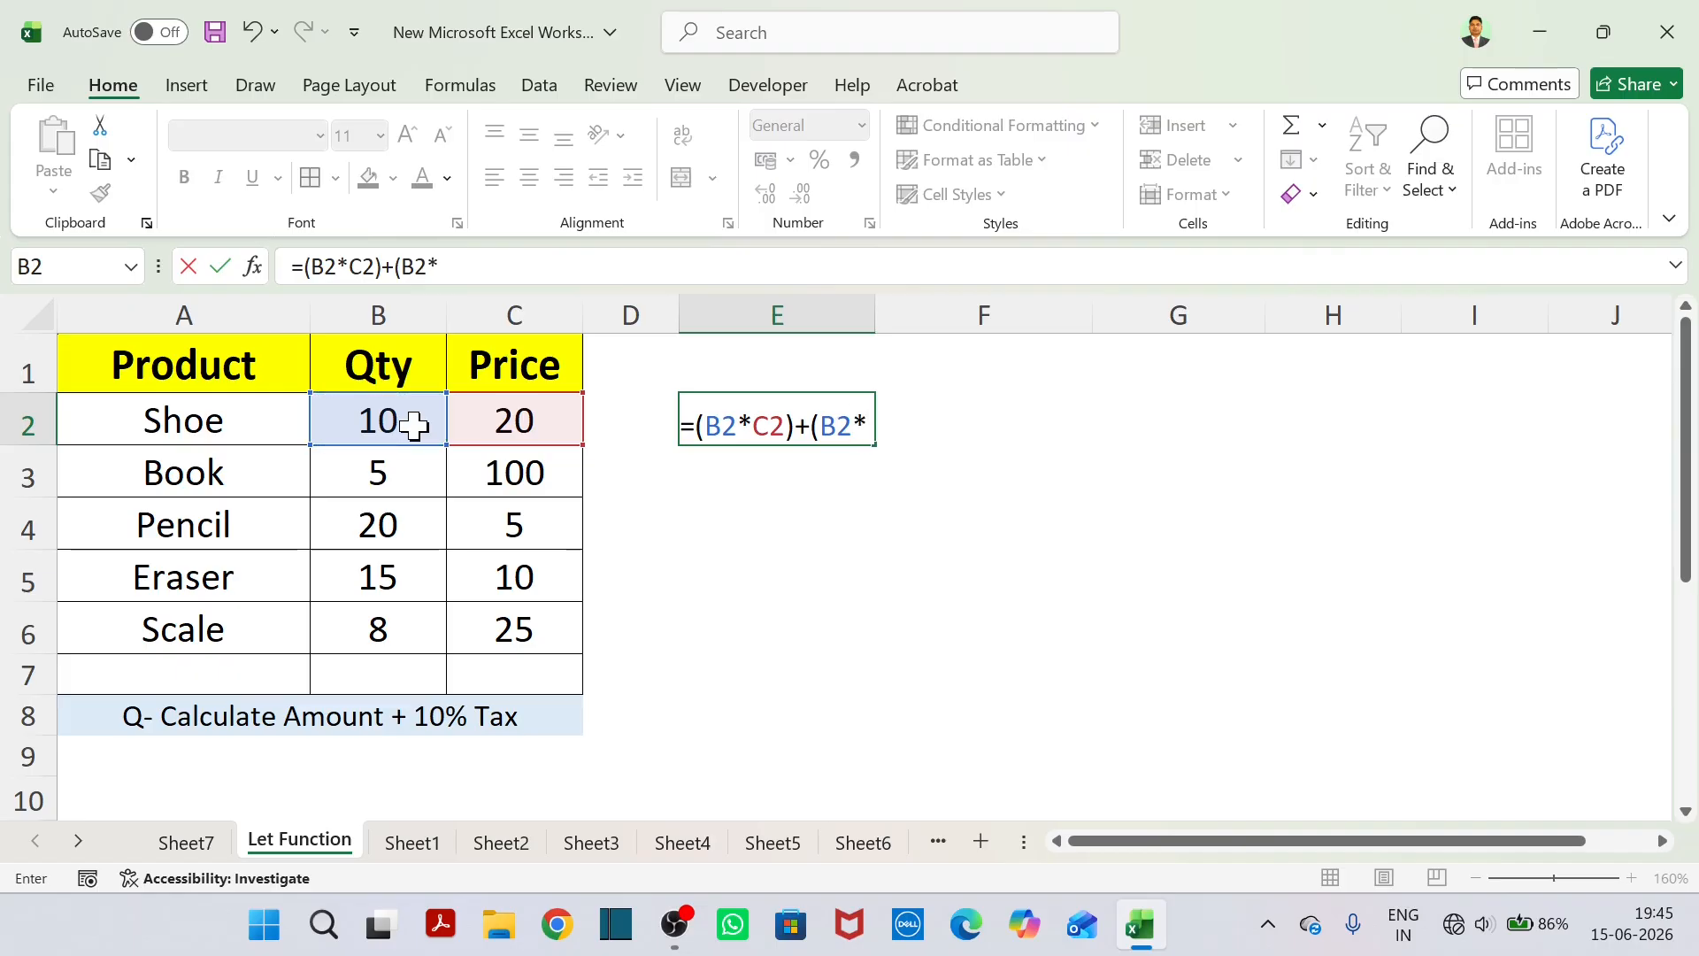
{"action": "left_click", "coordinate": [503, 434]}
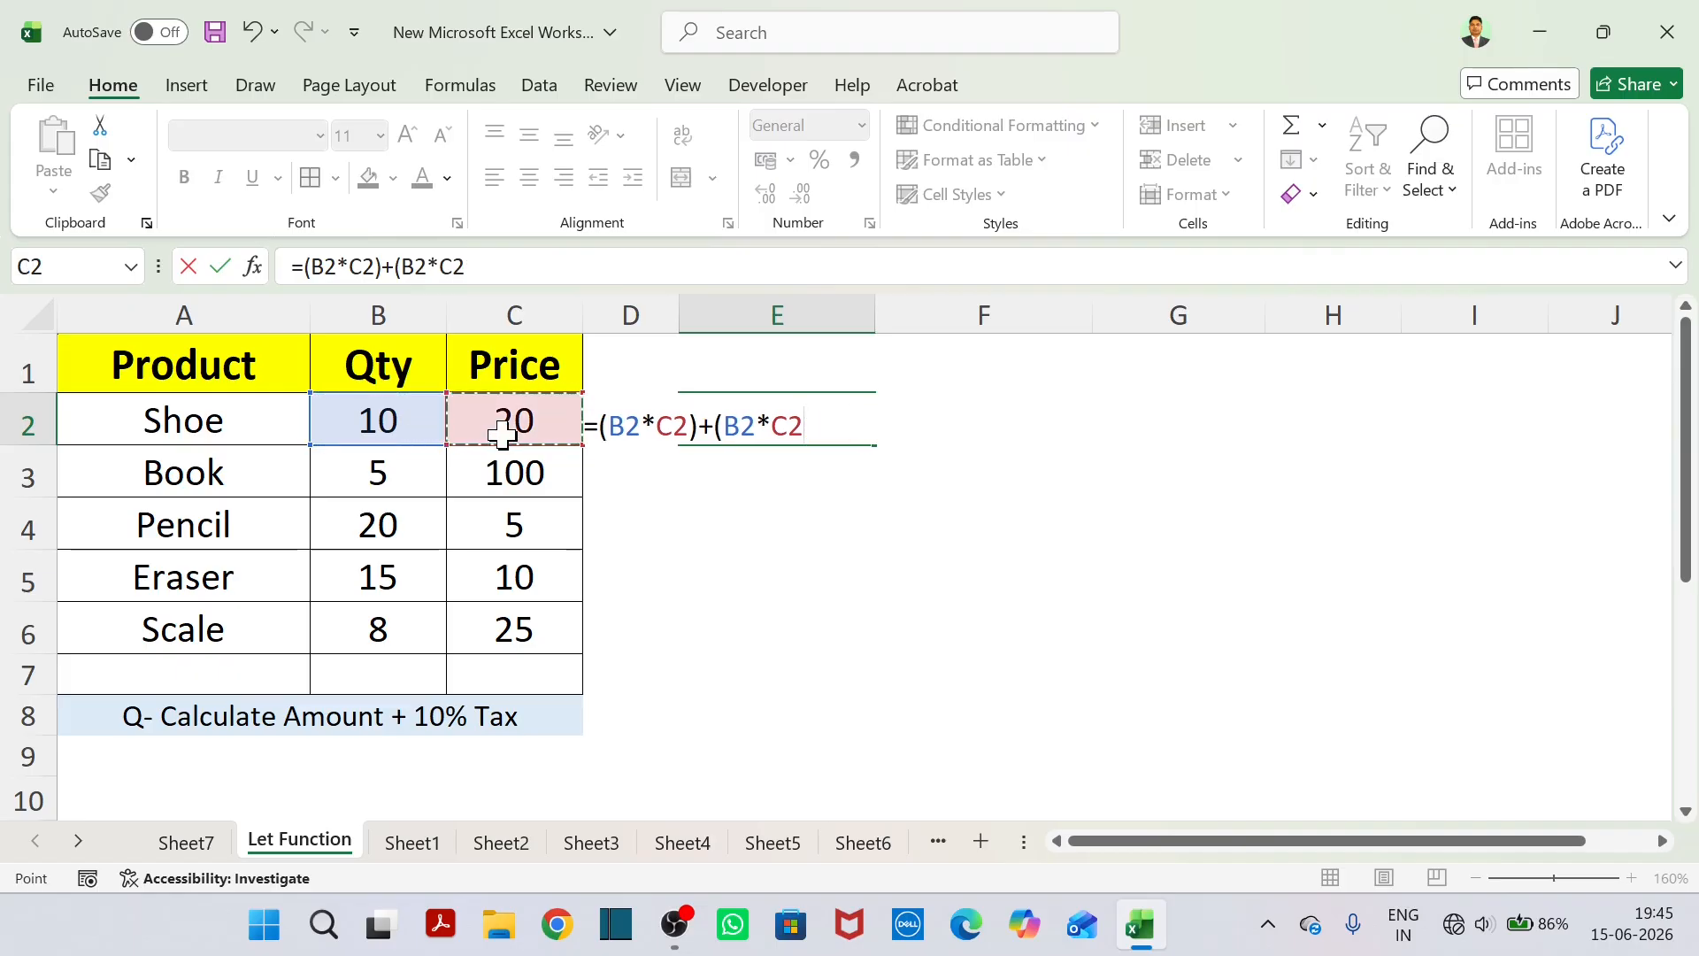
{"action": "type", "text": ")*10%"}
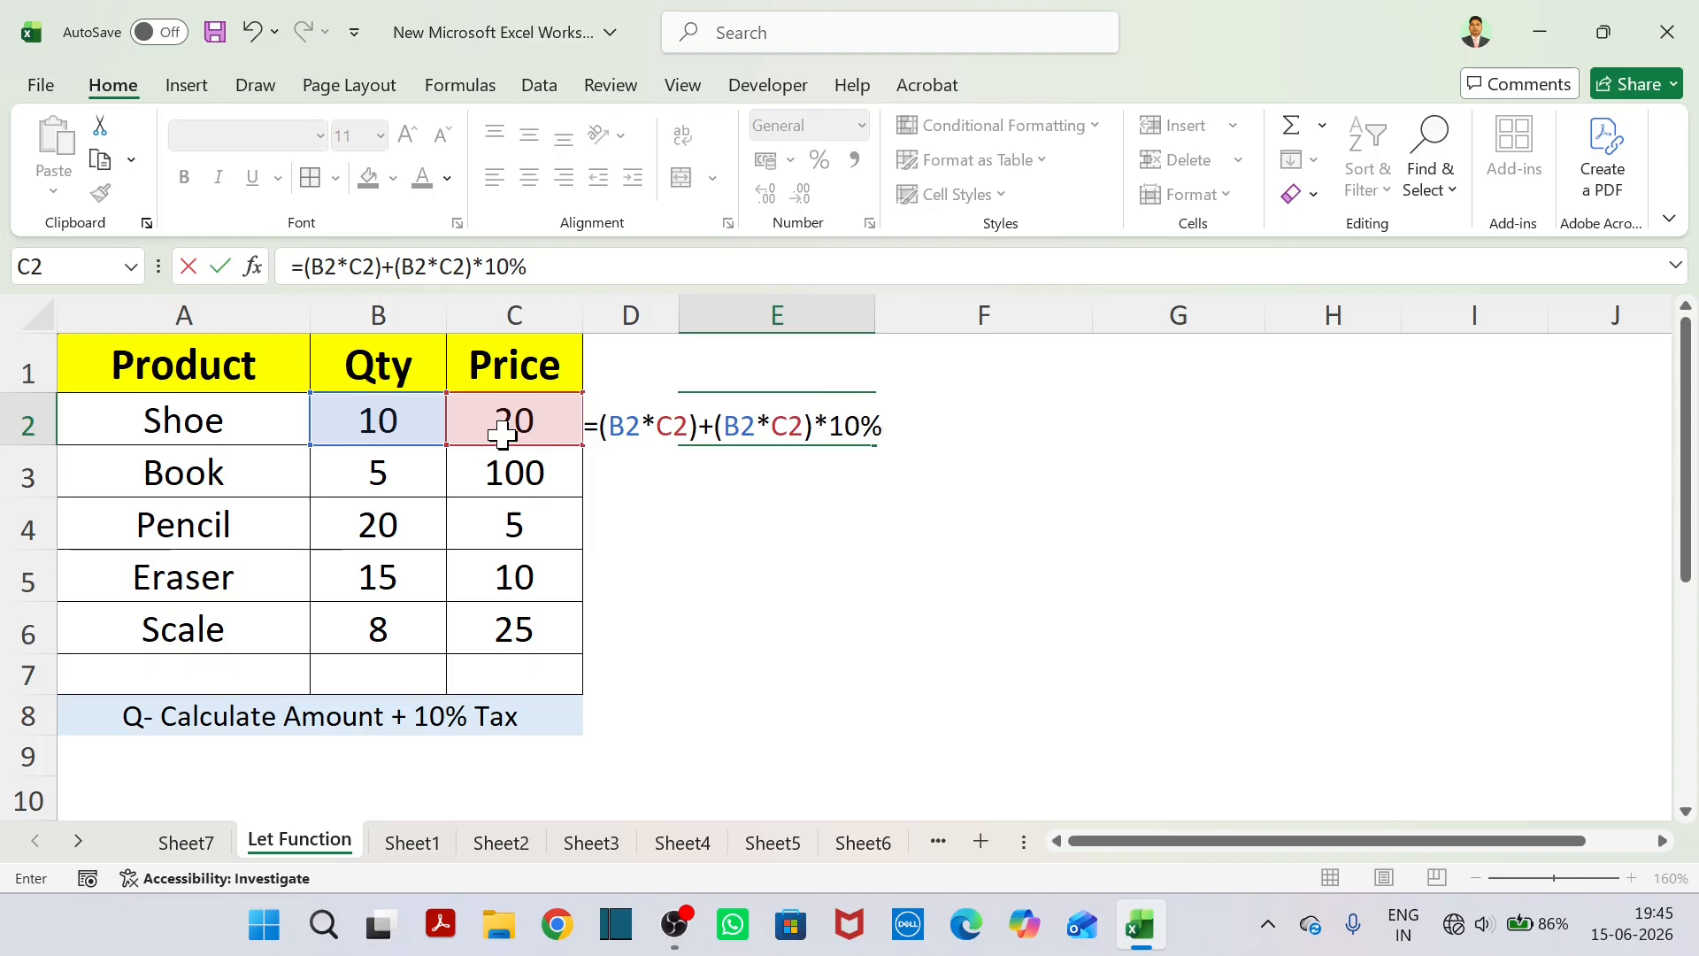
{"action": "key", "text": "Return"}
Review the E2 formula, examining its amount part and its repeated tax part separately.
{"action": "left_click", "coordinate": [801, 421]}
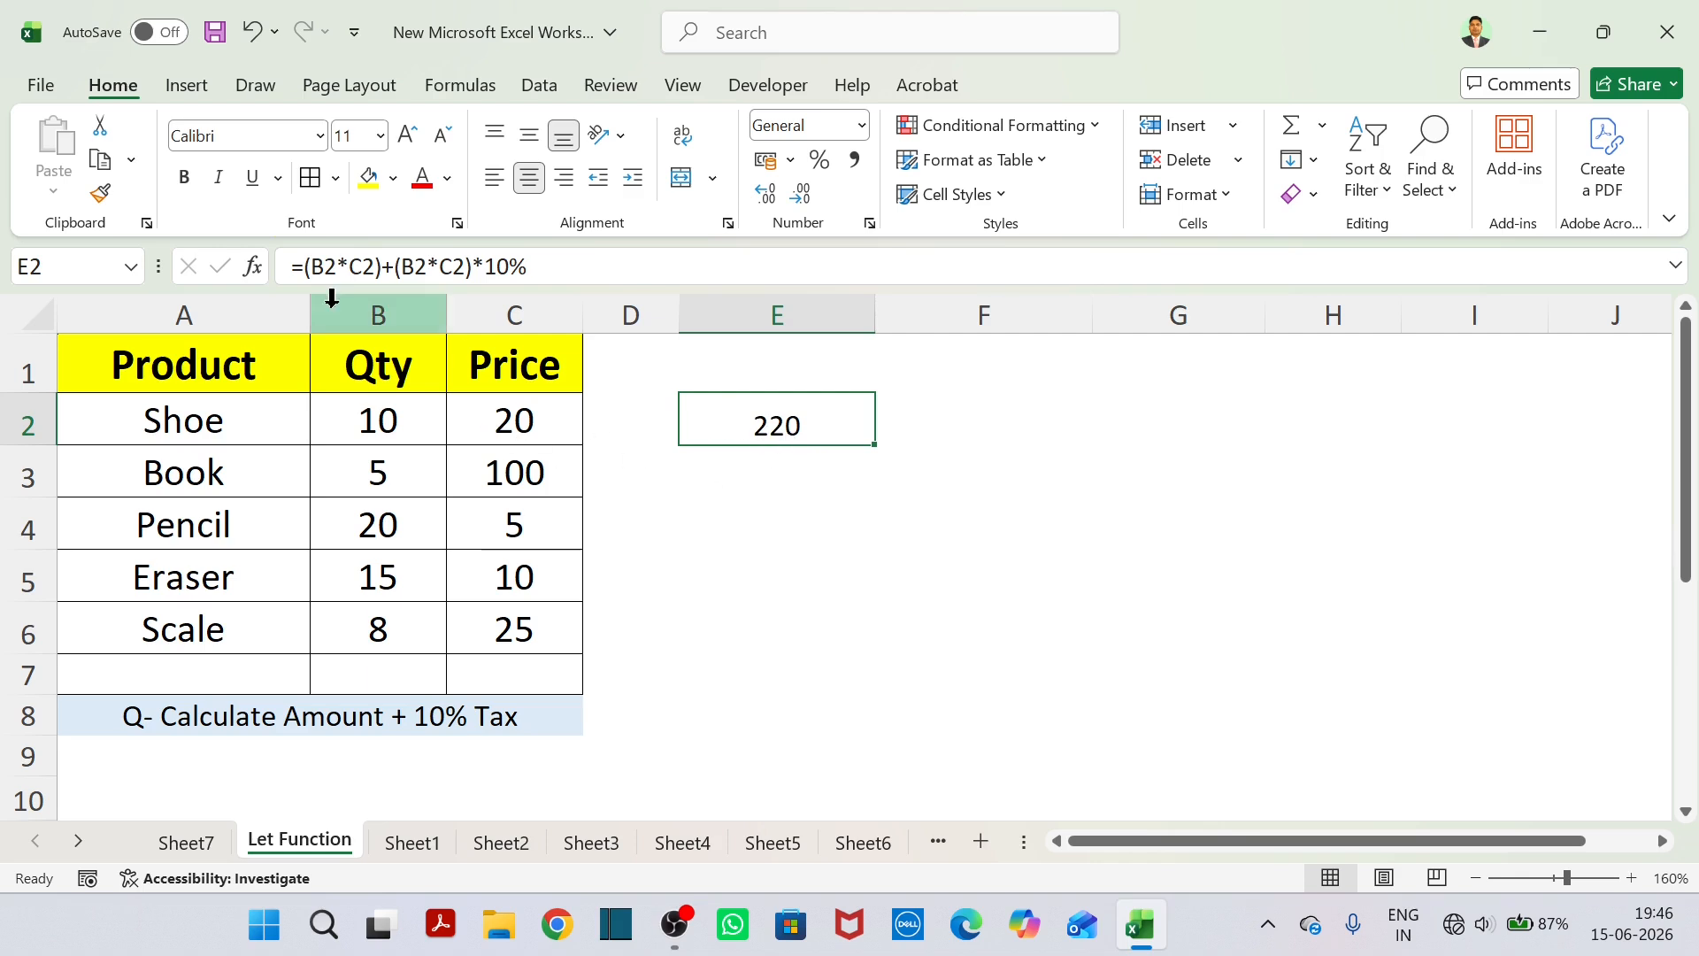
{"action": "left_click_drag", "start_coordinate": [321, 266], "coordinate": [535, 276]}
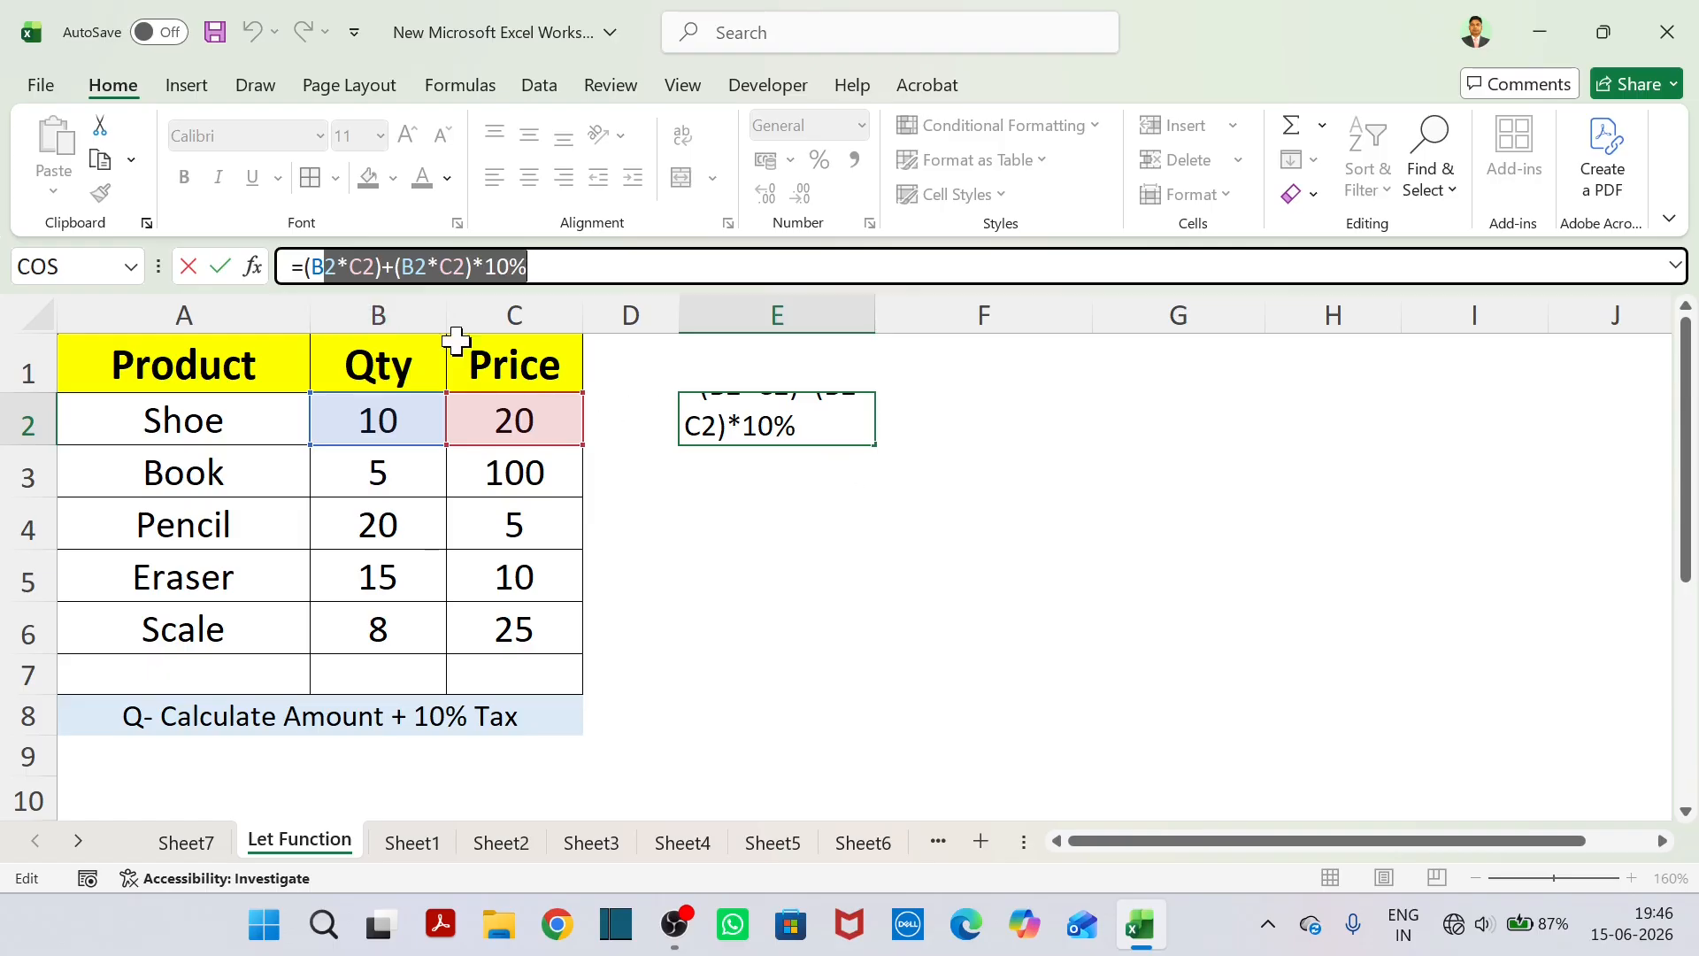
{"action": "left_click_drag", "start_coordinate": [305, 267], "coordinate": [381, 273]}
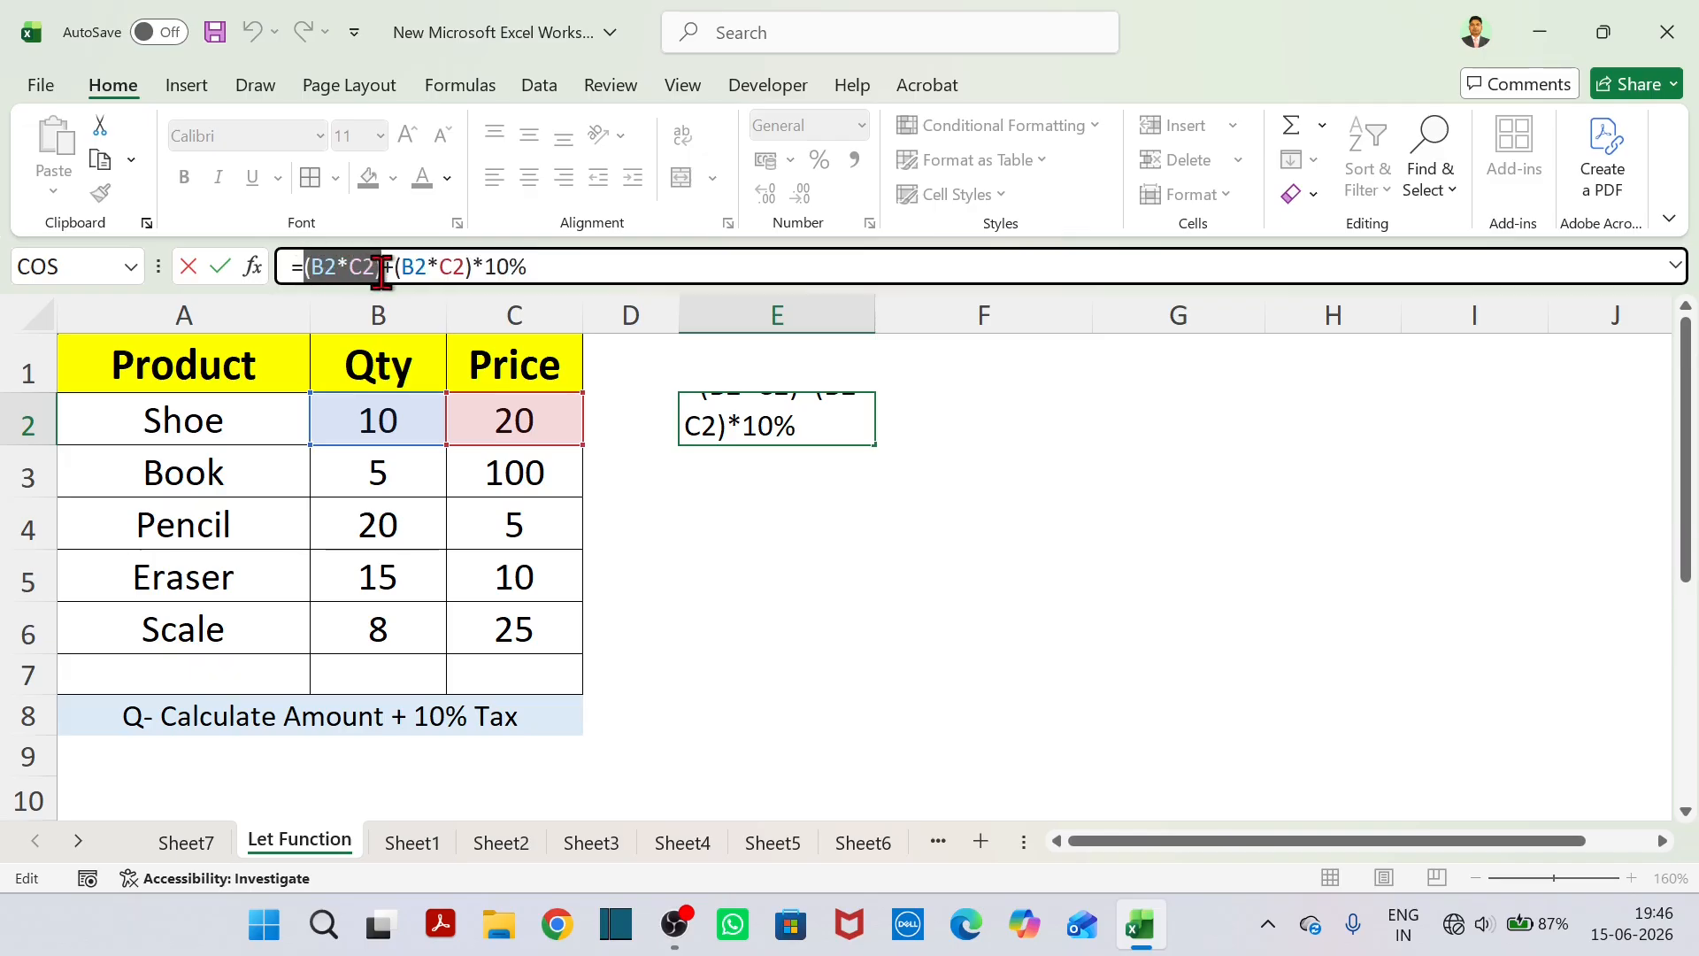
{"action": "left_click_drag", "start_coordinate": [390, 270], "coordinate": [511, 273]}
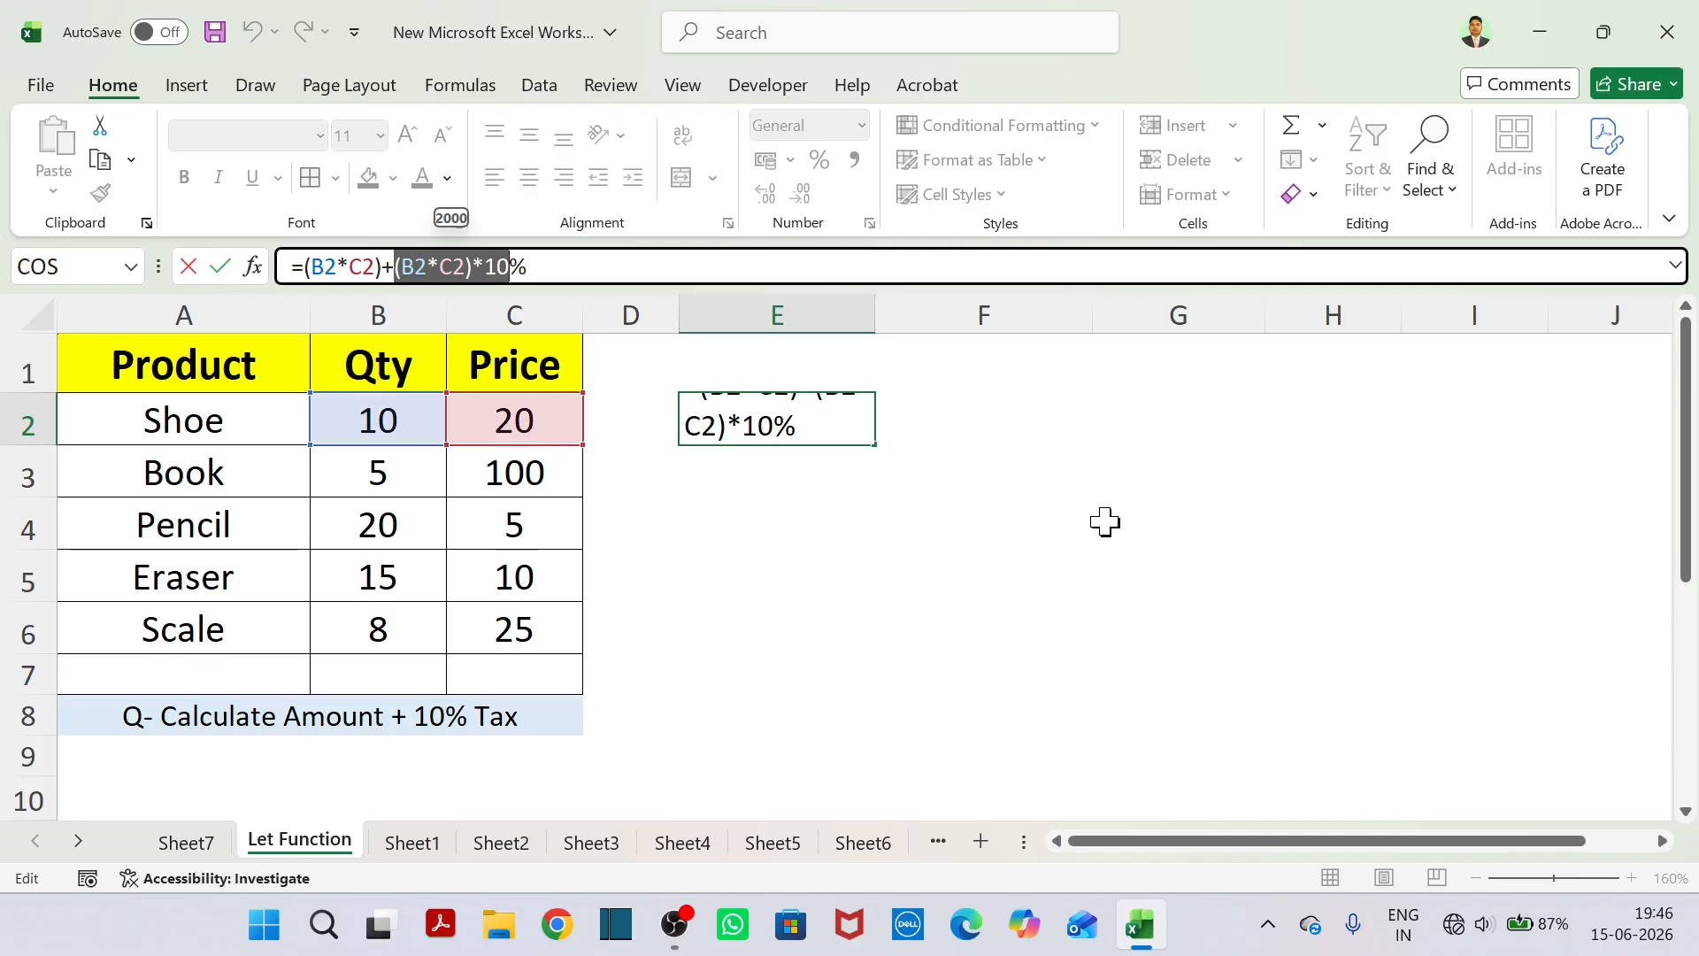
{"action": "key", "text": "Return"}
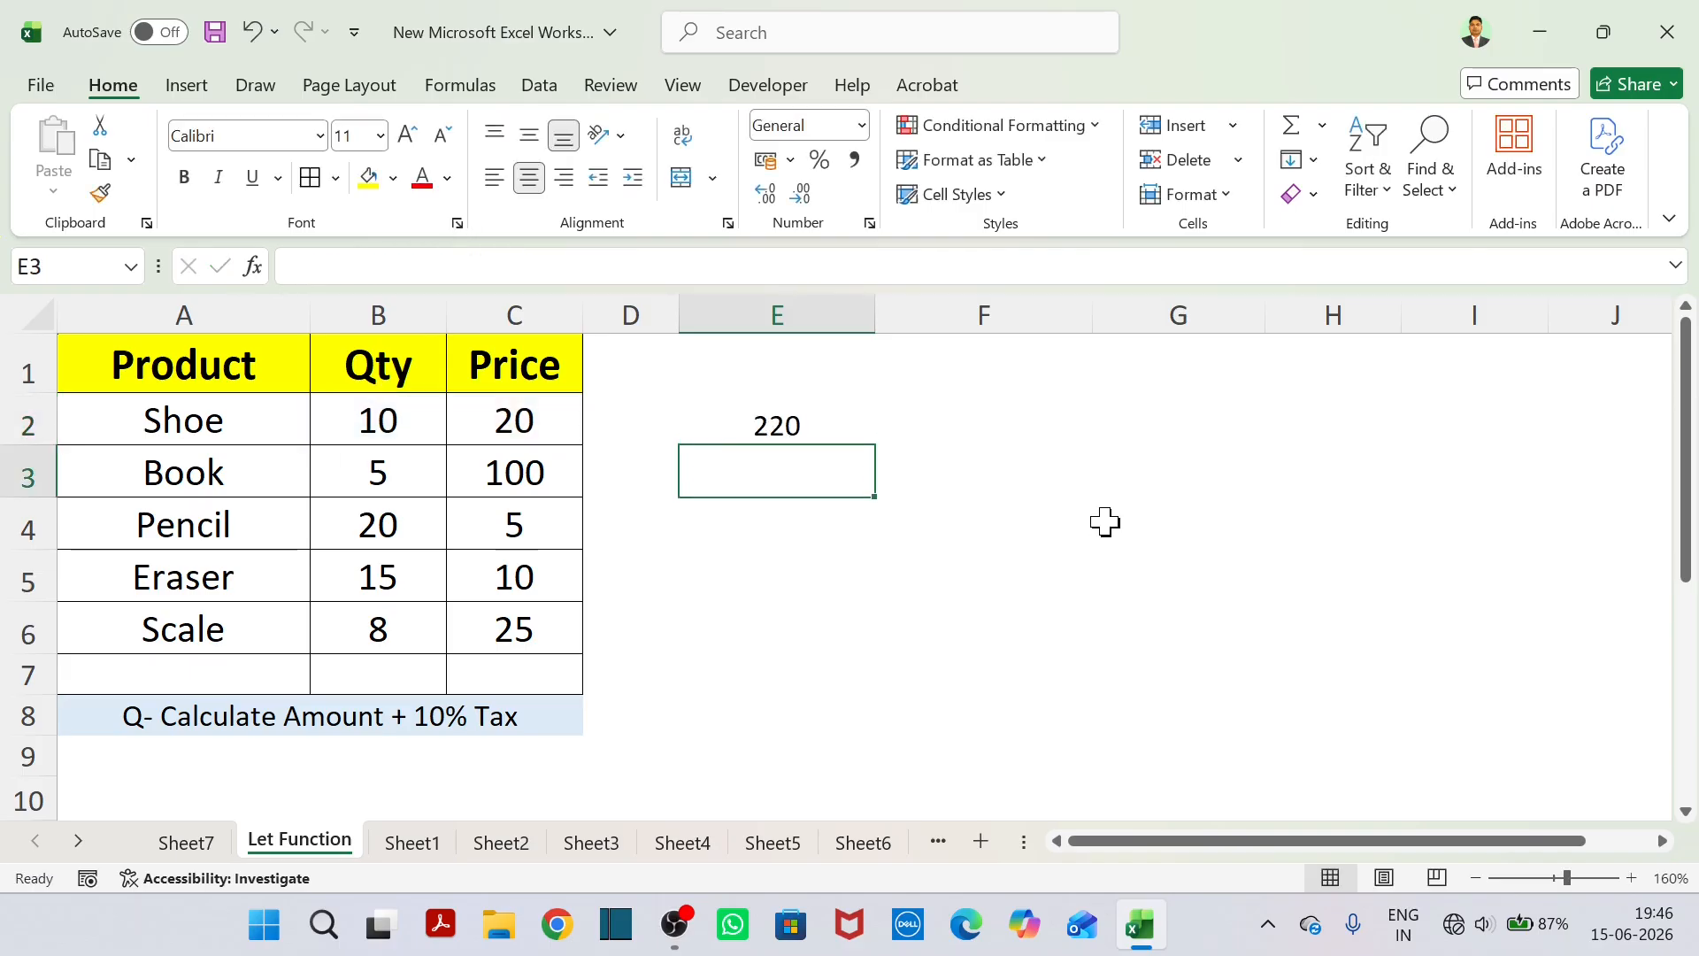
Start a second formula in E4 with the Shoe amount, quantity times price, as =(B2*C2).
{"action": "left_click", "coordinate": [715, 547]}
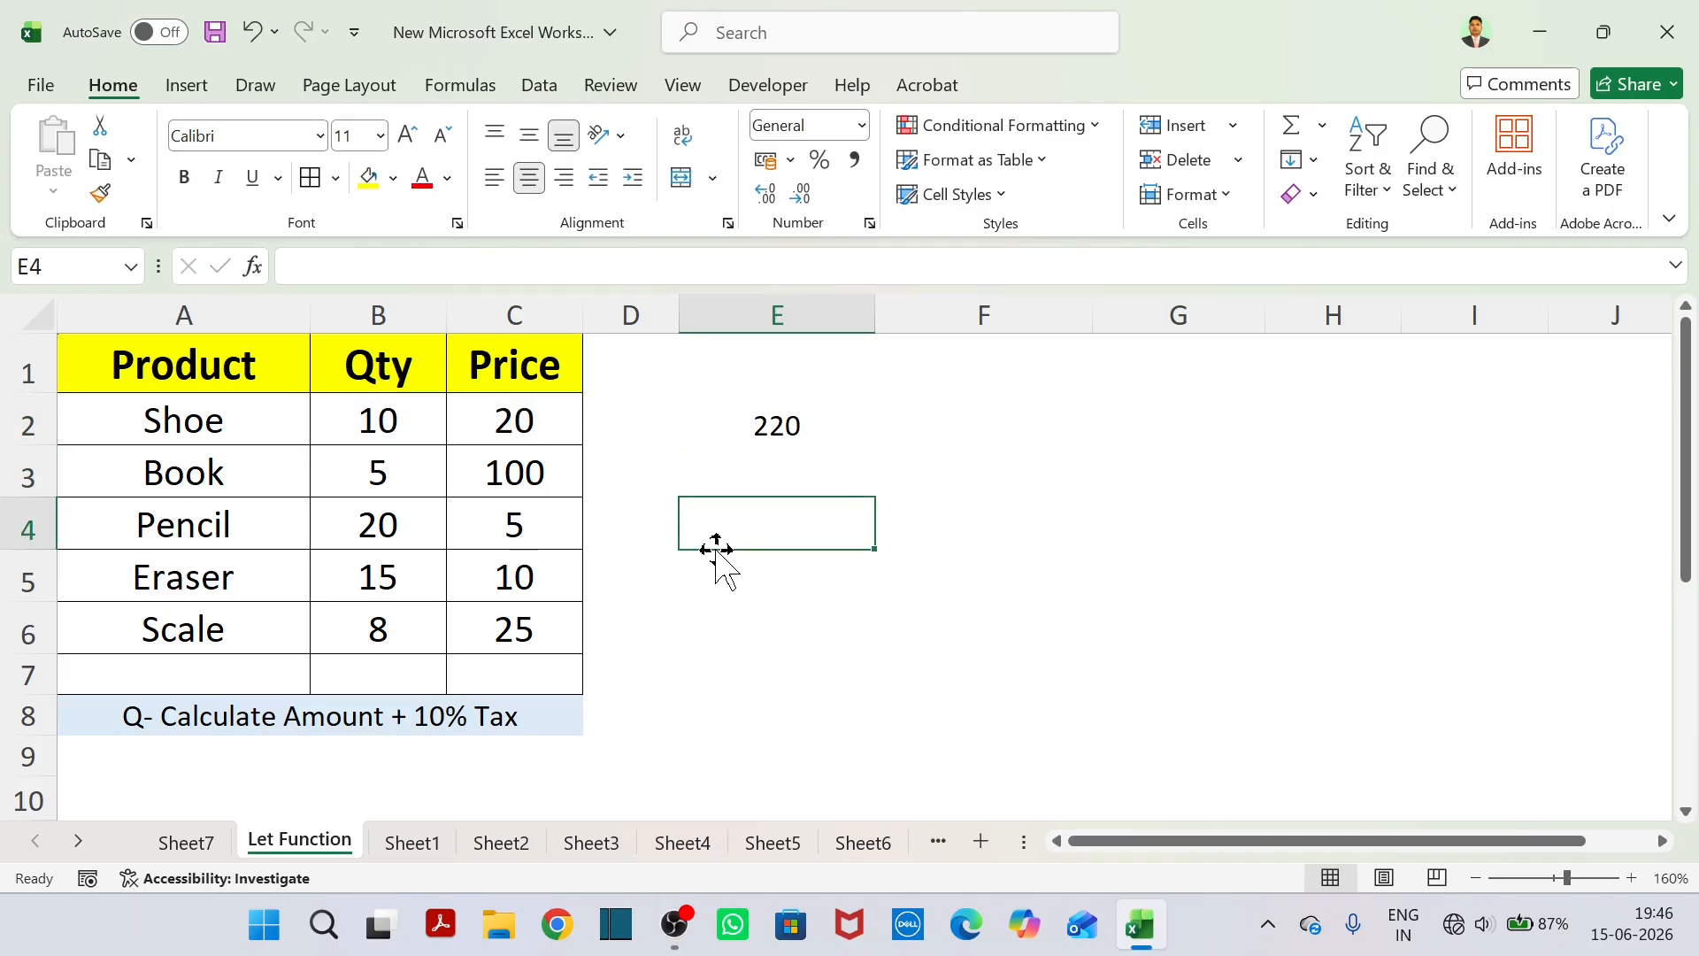
{"action": "type", "text": "="}
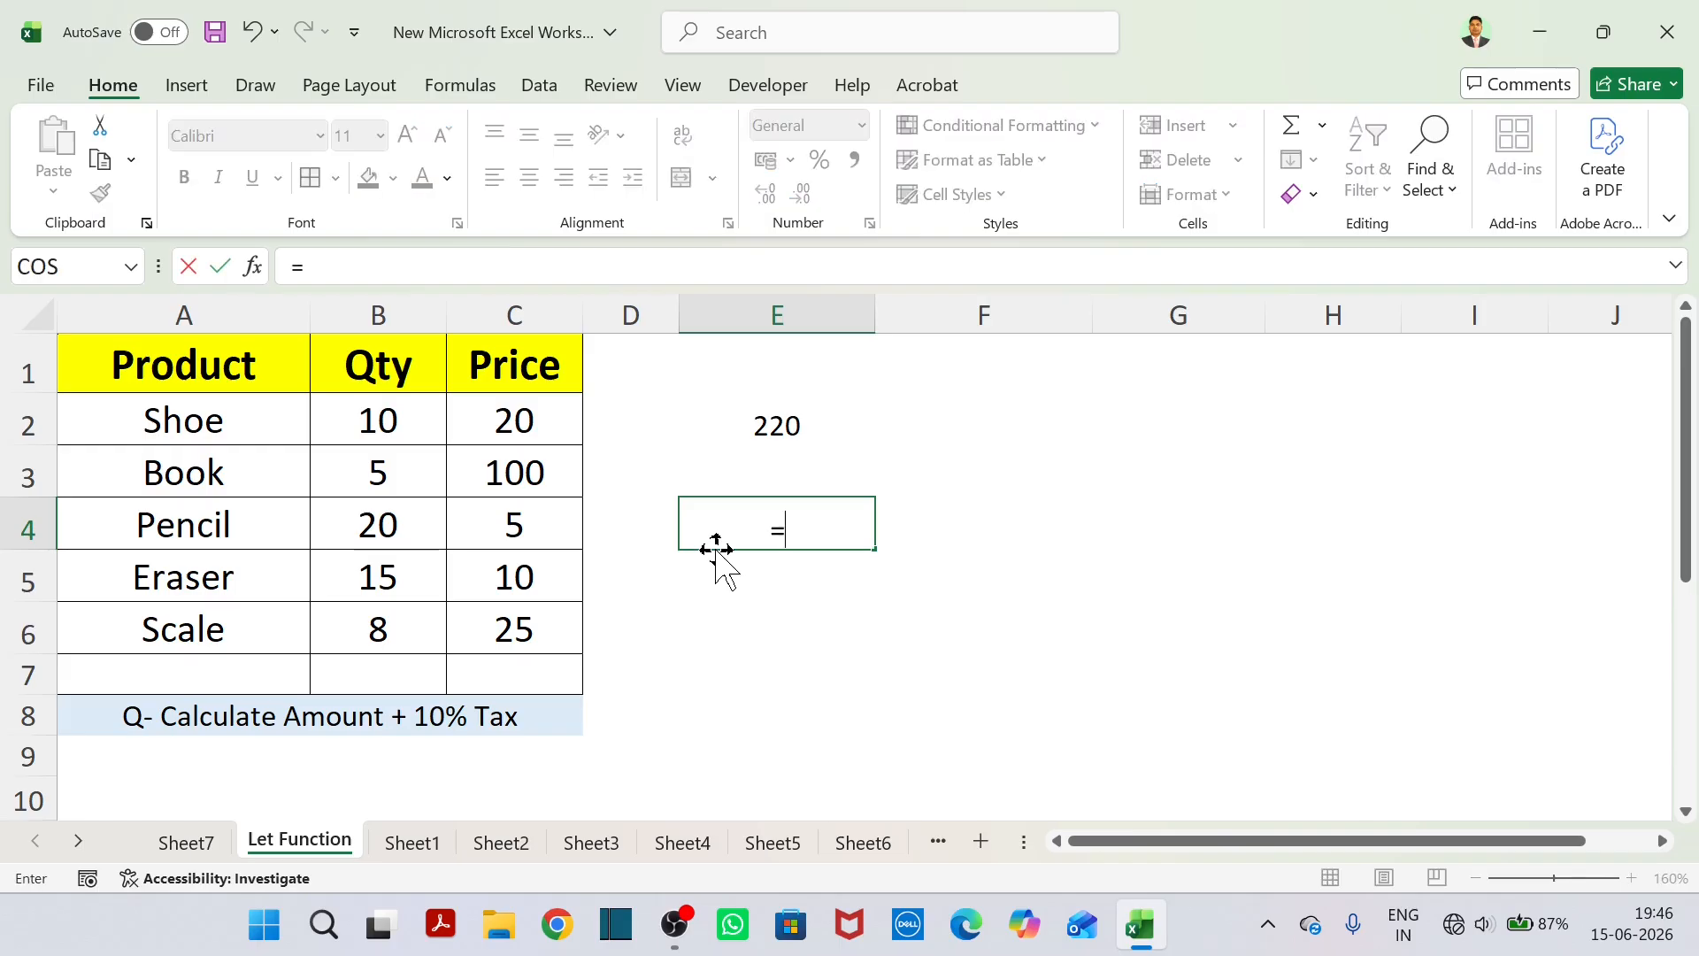
{"action": "type", "text": "("}
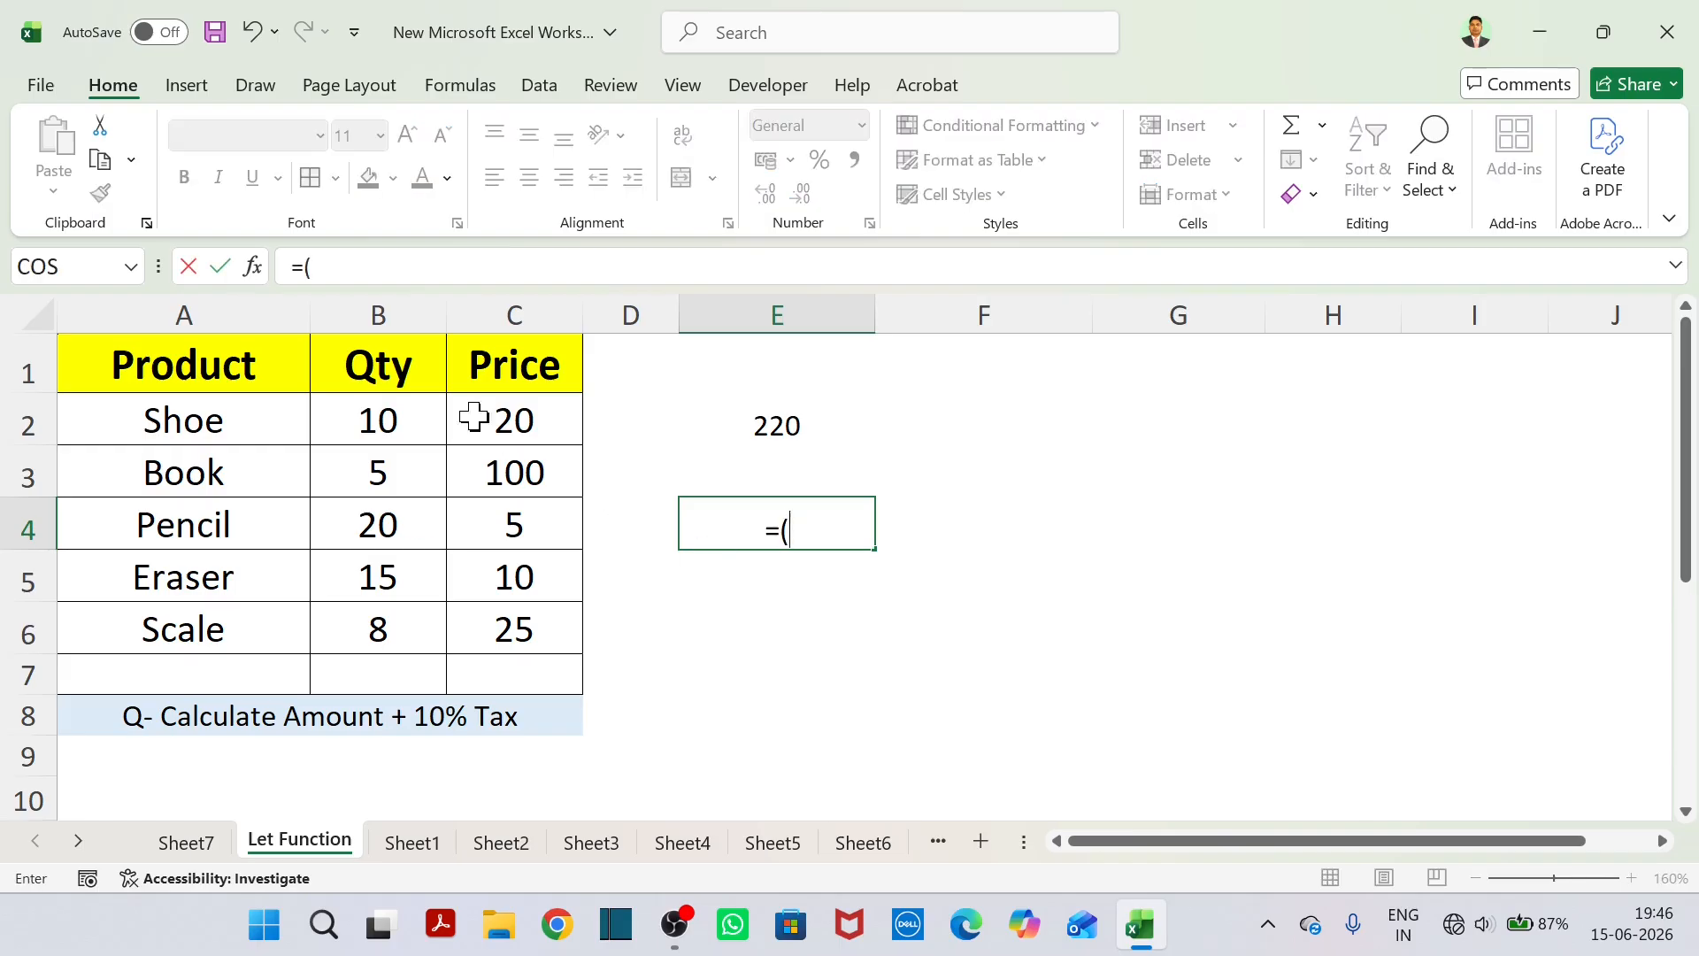
{"action": "left_click", "coordinate": [429, 414]}
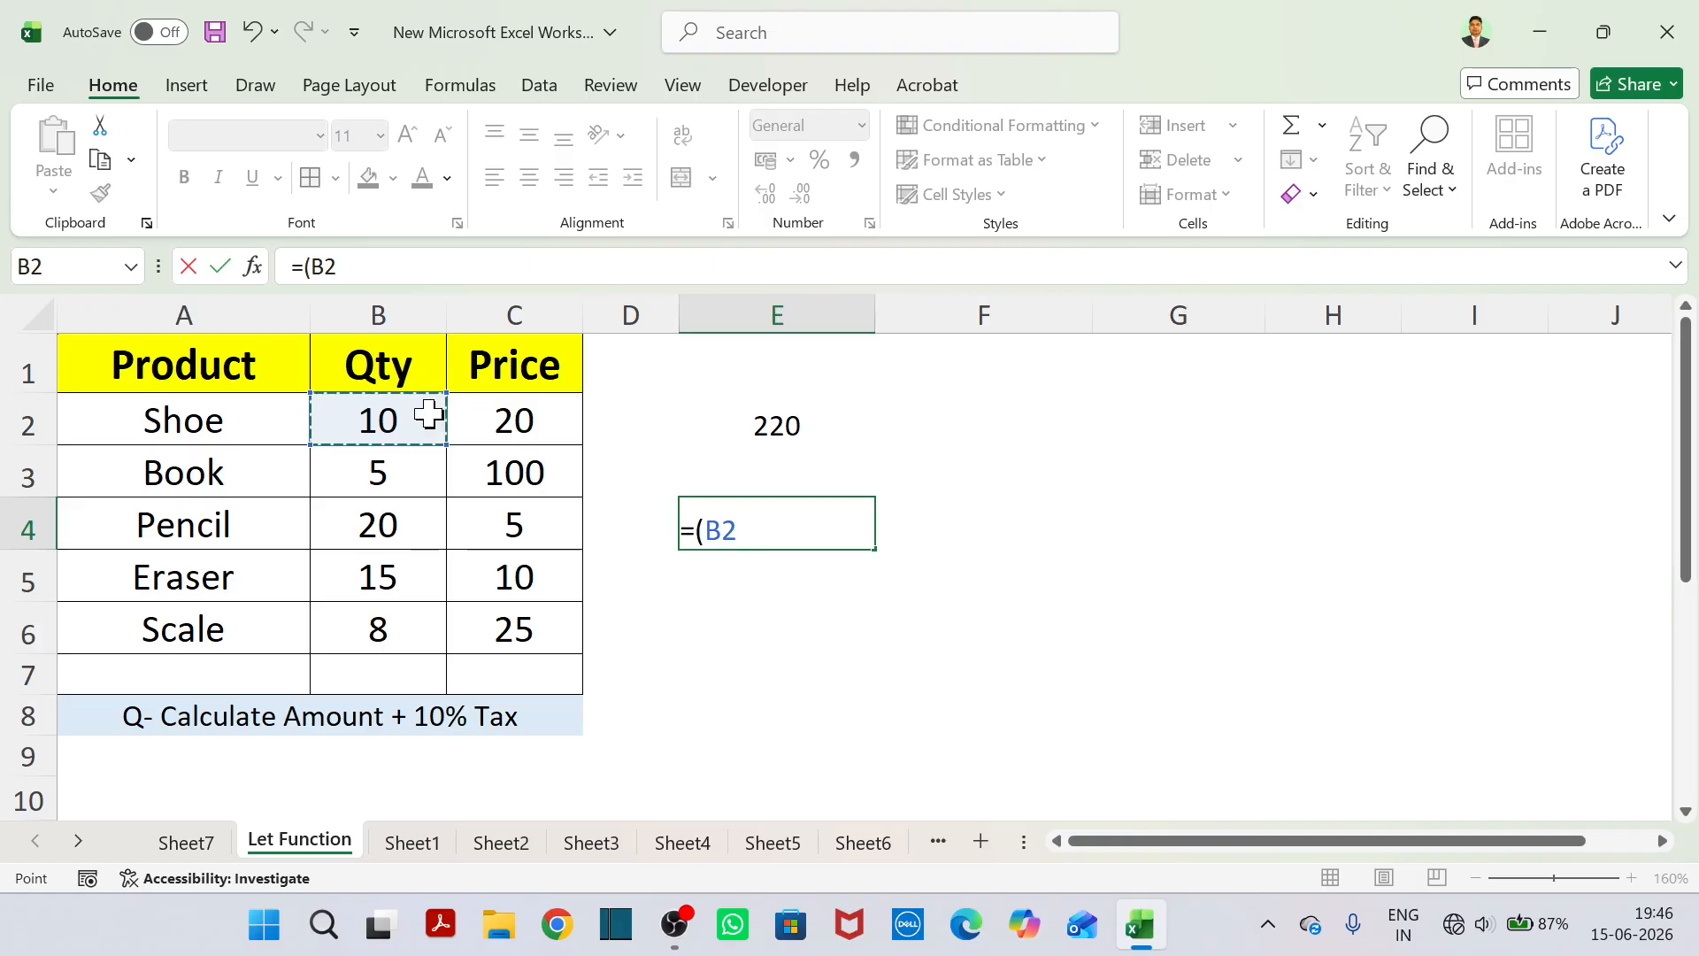
{"action": "type", "text": "*"}
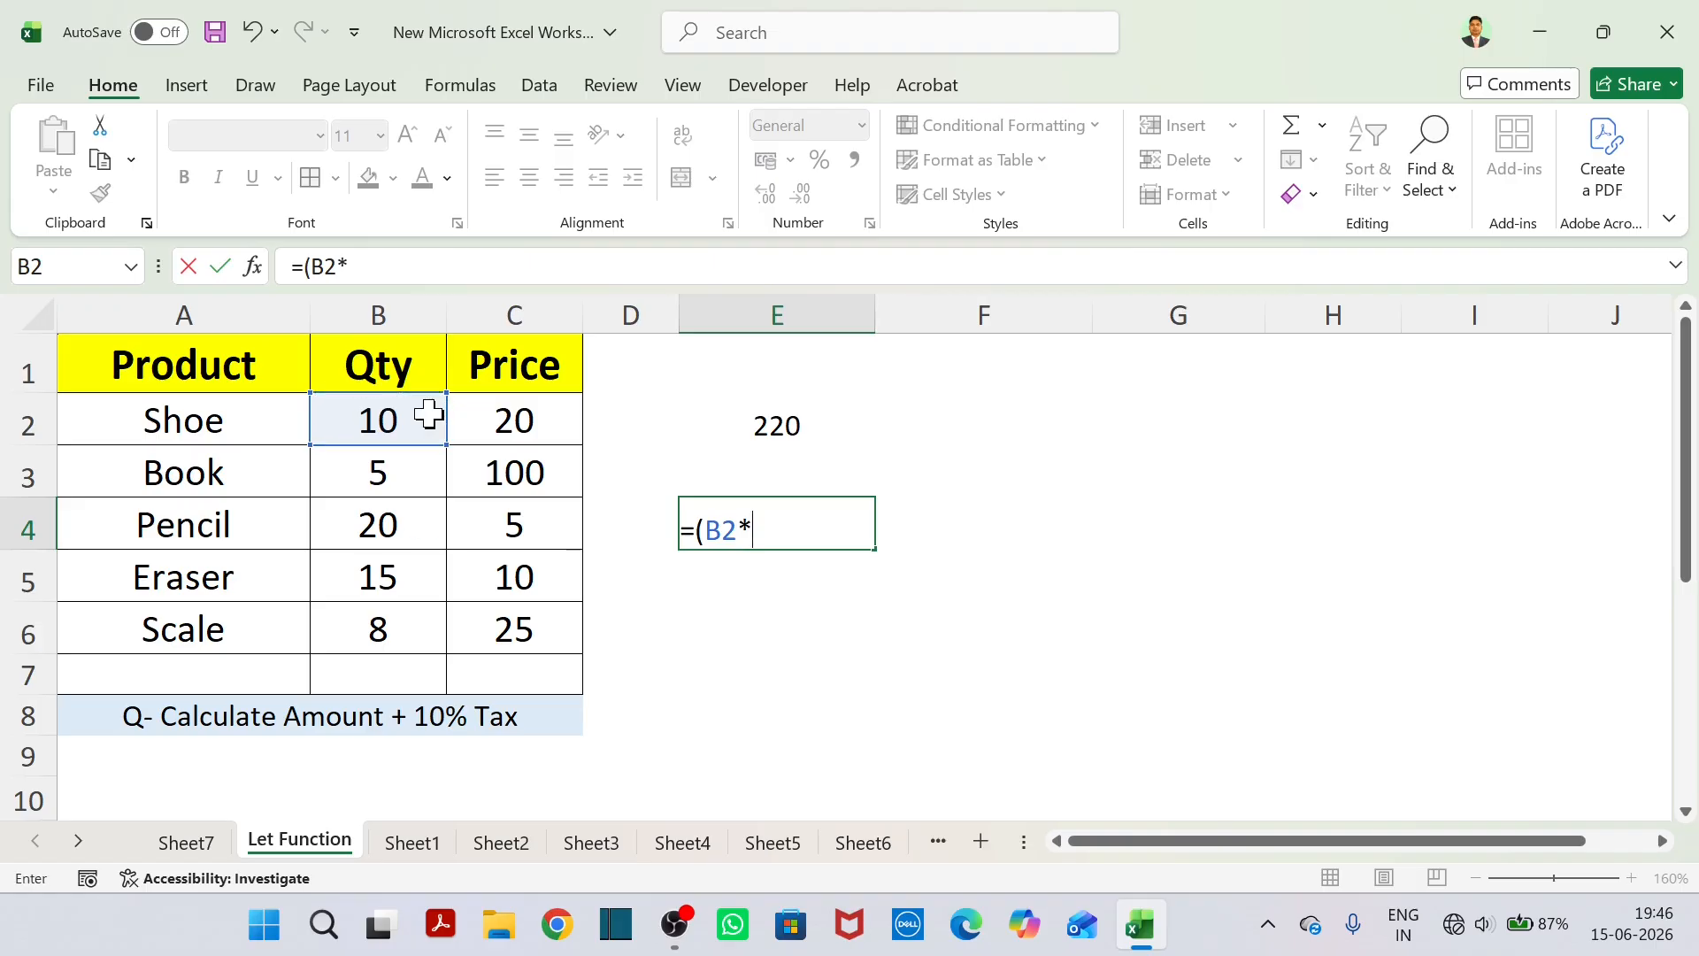
{"action": "left_click", "coordinate": [511, 421]}
{"action": "type", "text": ")"}
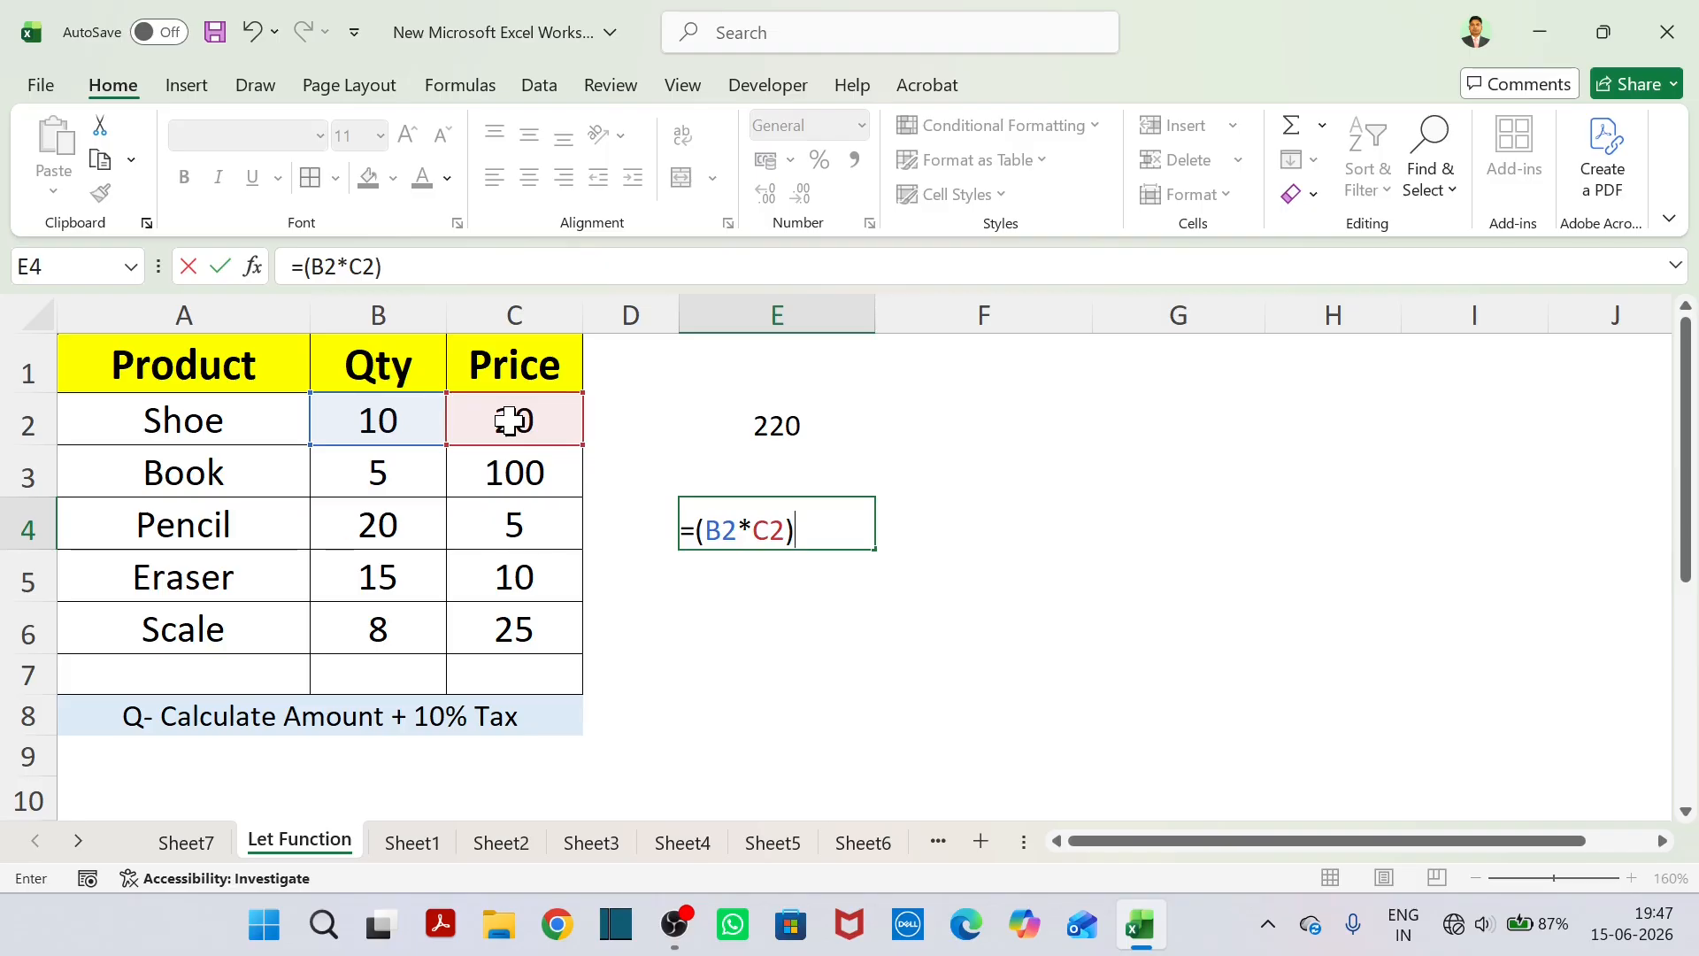
{"action": "type", "text": "+"}
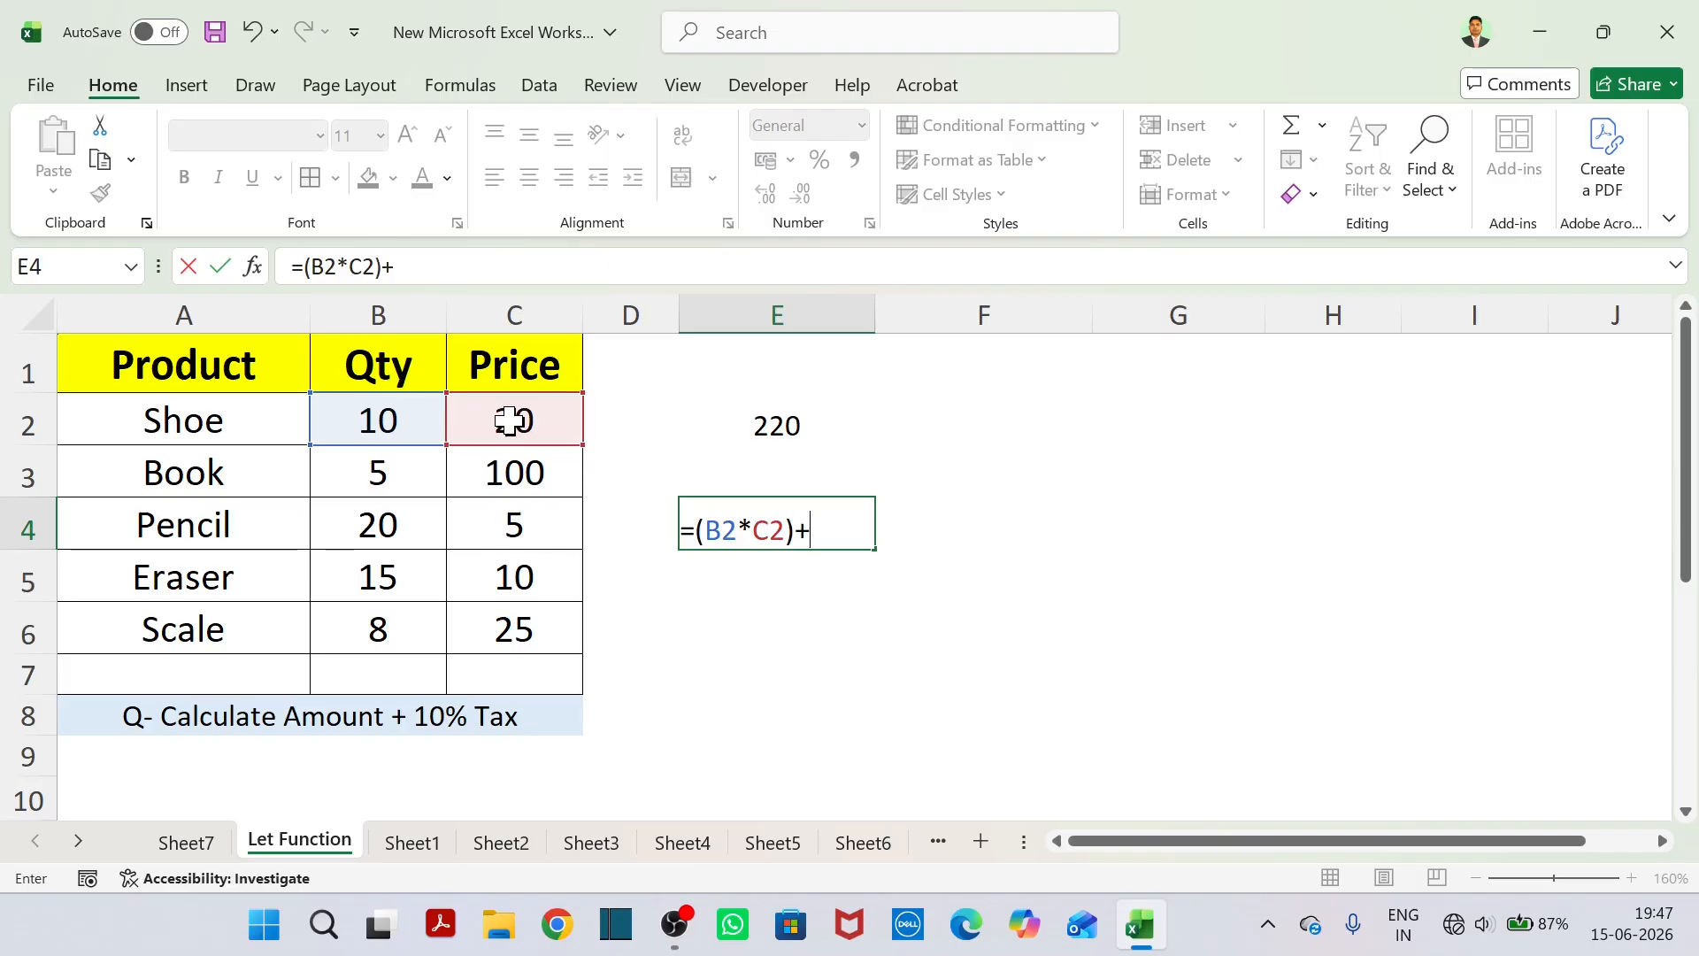
Add the Shoe quantity times price again to the E4 formula and try to enter =(B2*C2)+B2*C2).
{"action": "left_click", "coordinate": [422, 416]}
{"action": "type", "text": "*"}
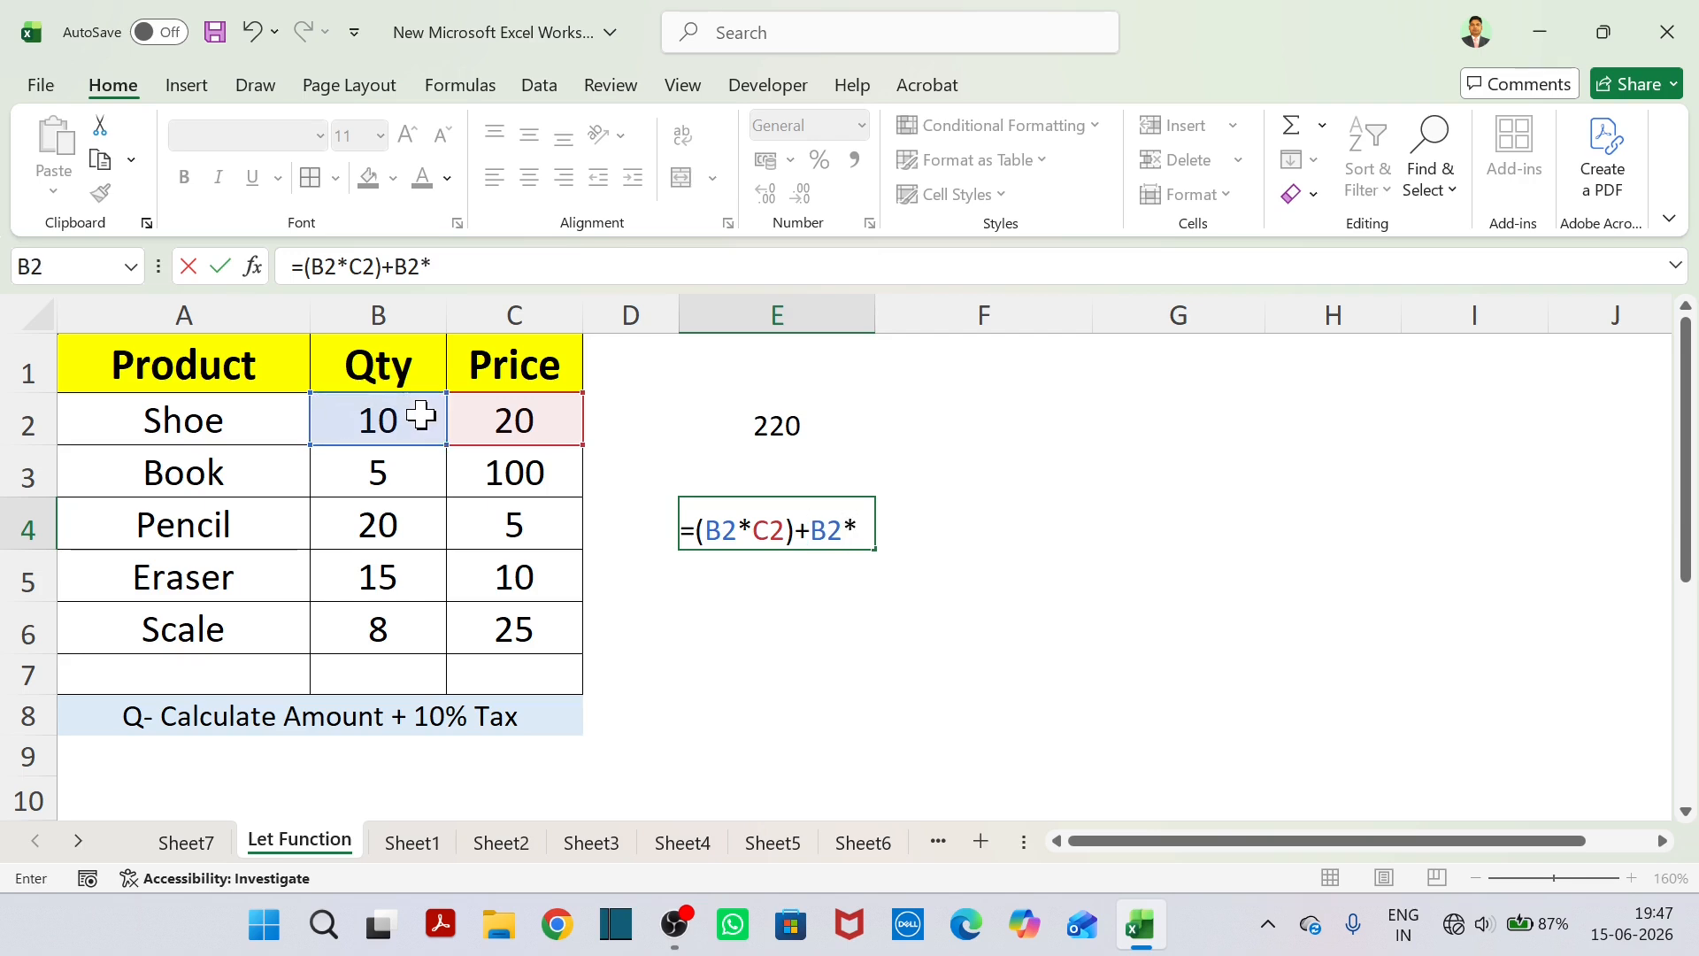
{"action": "left_click", "coordinate": [501, 421]}
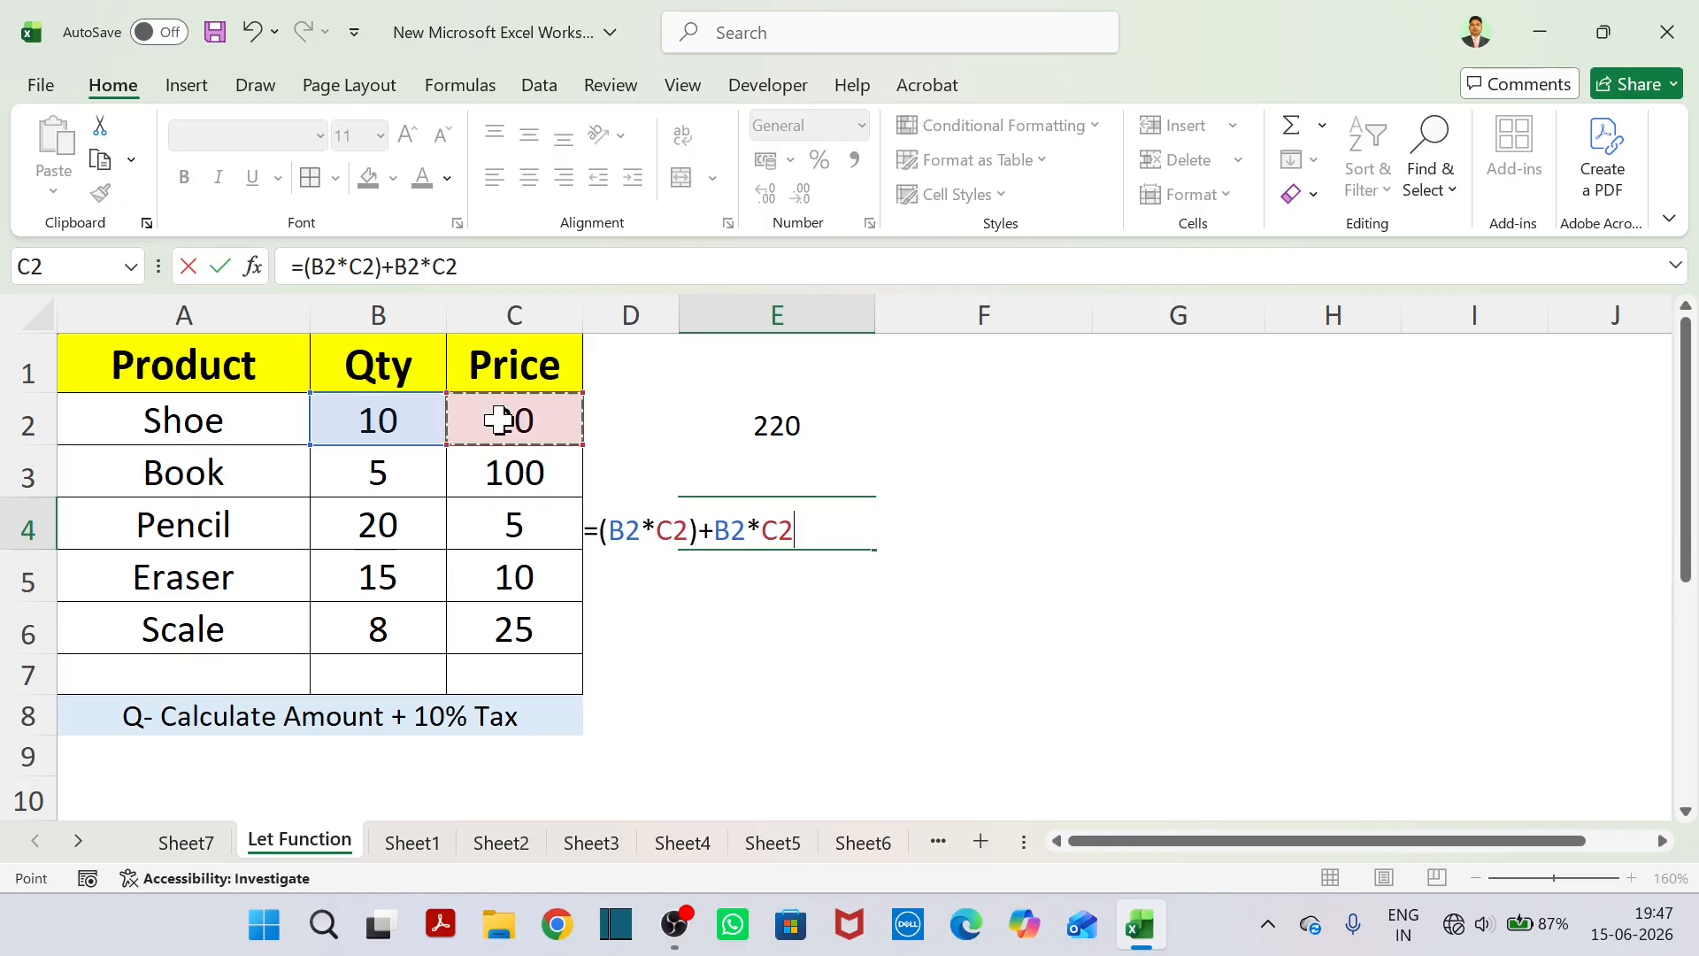
{"action": "type", "text": ")"}
{"action": "key", "text": "Return"}
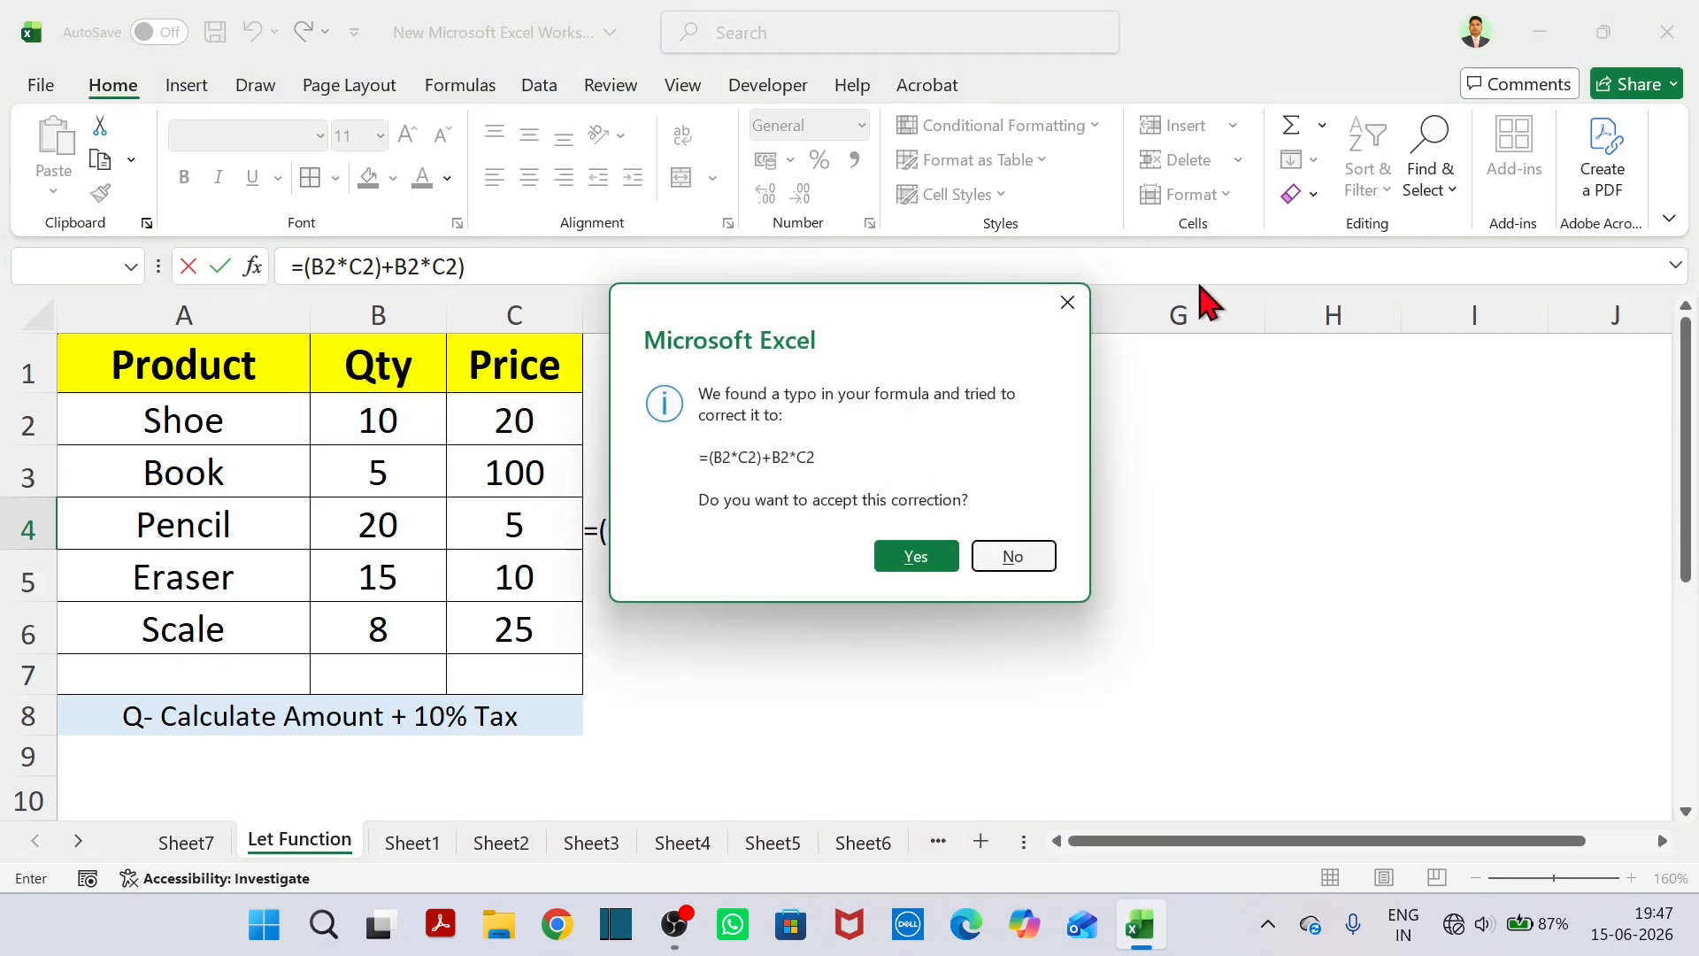
Decline the suggested correction and insert the missing opening parenthesis in E4, giving =(B2*C2)+(B2*C2).
{"action": "left_click", "coordinate": [1068, 302]}
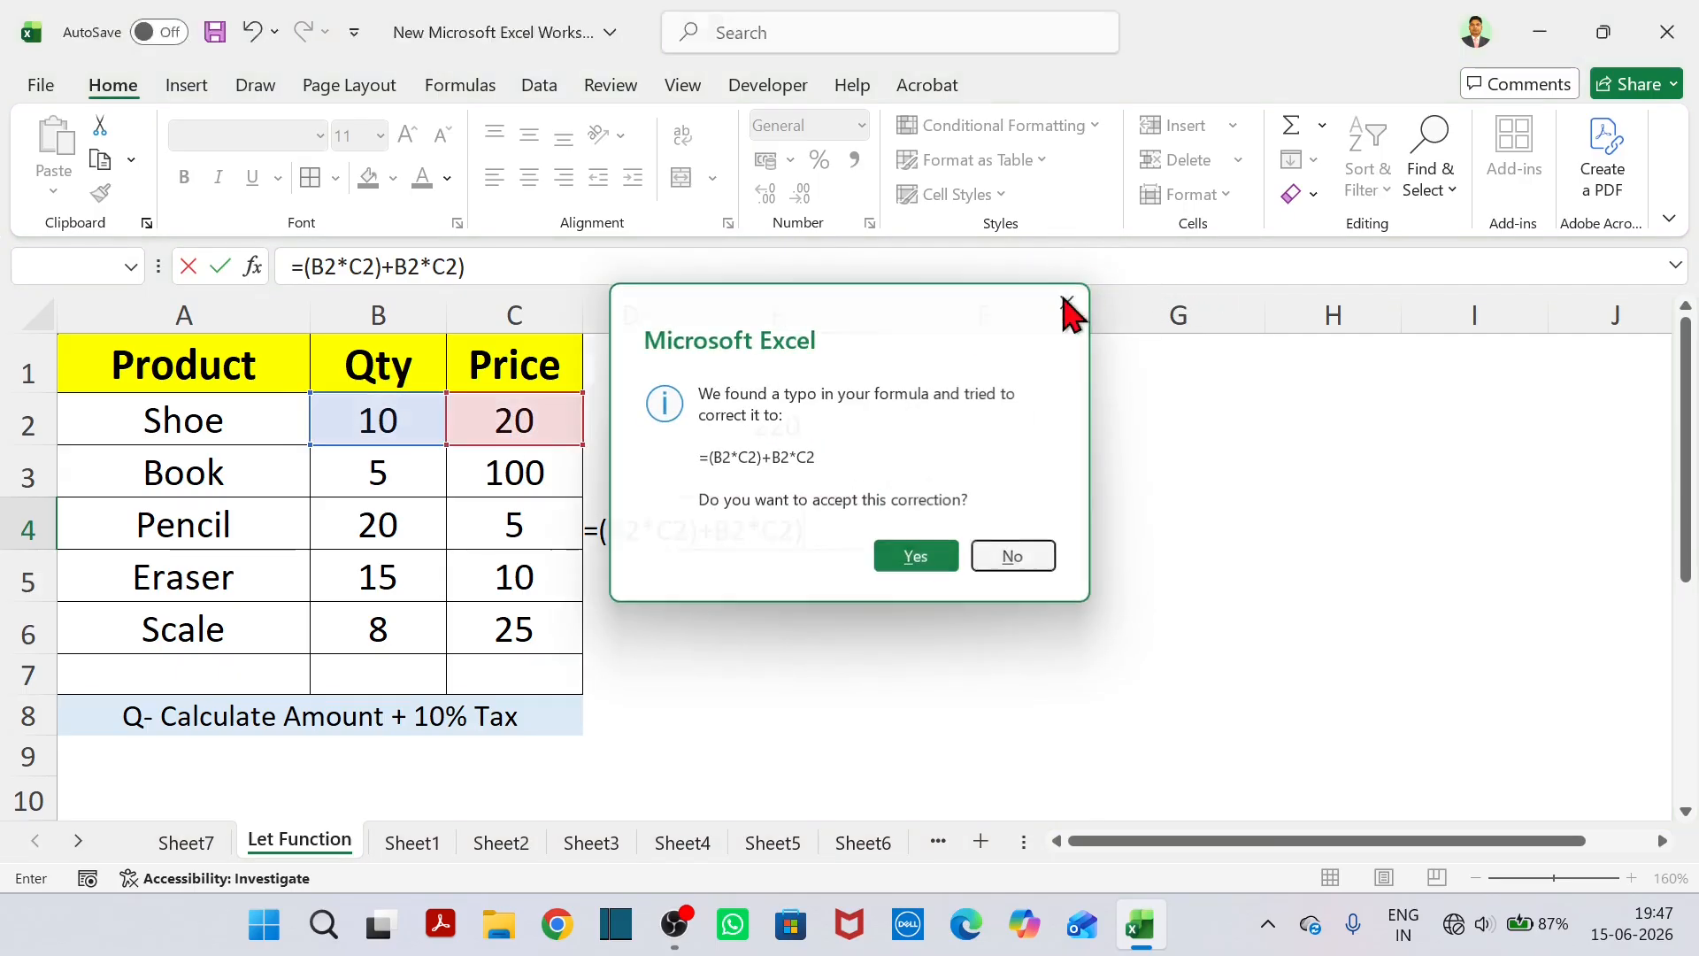
{"action": "left_click", "coordinate": [1036, 609]}
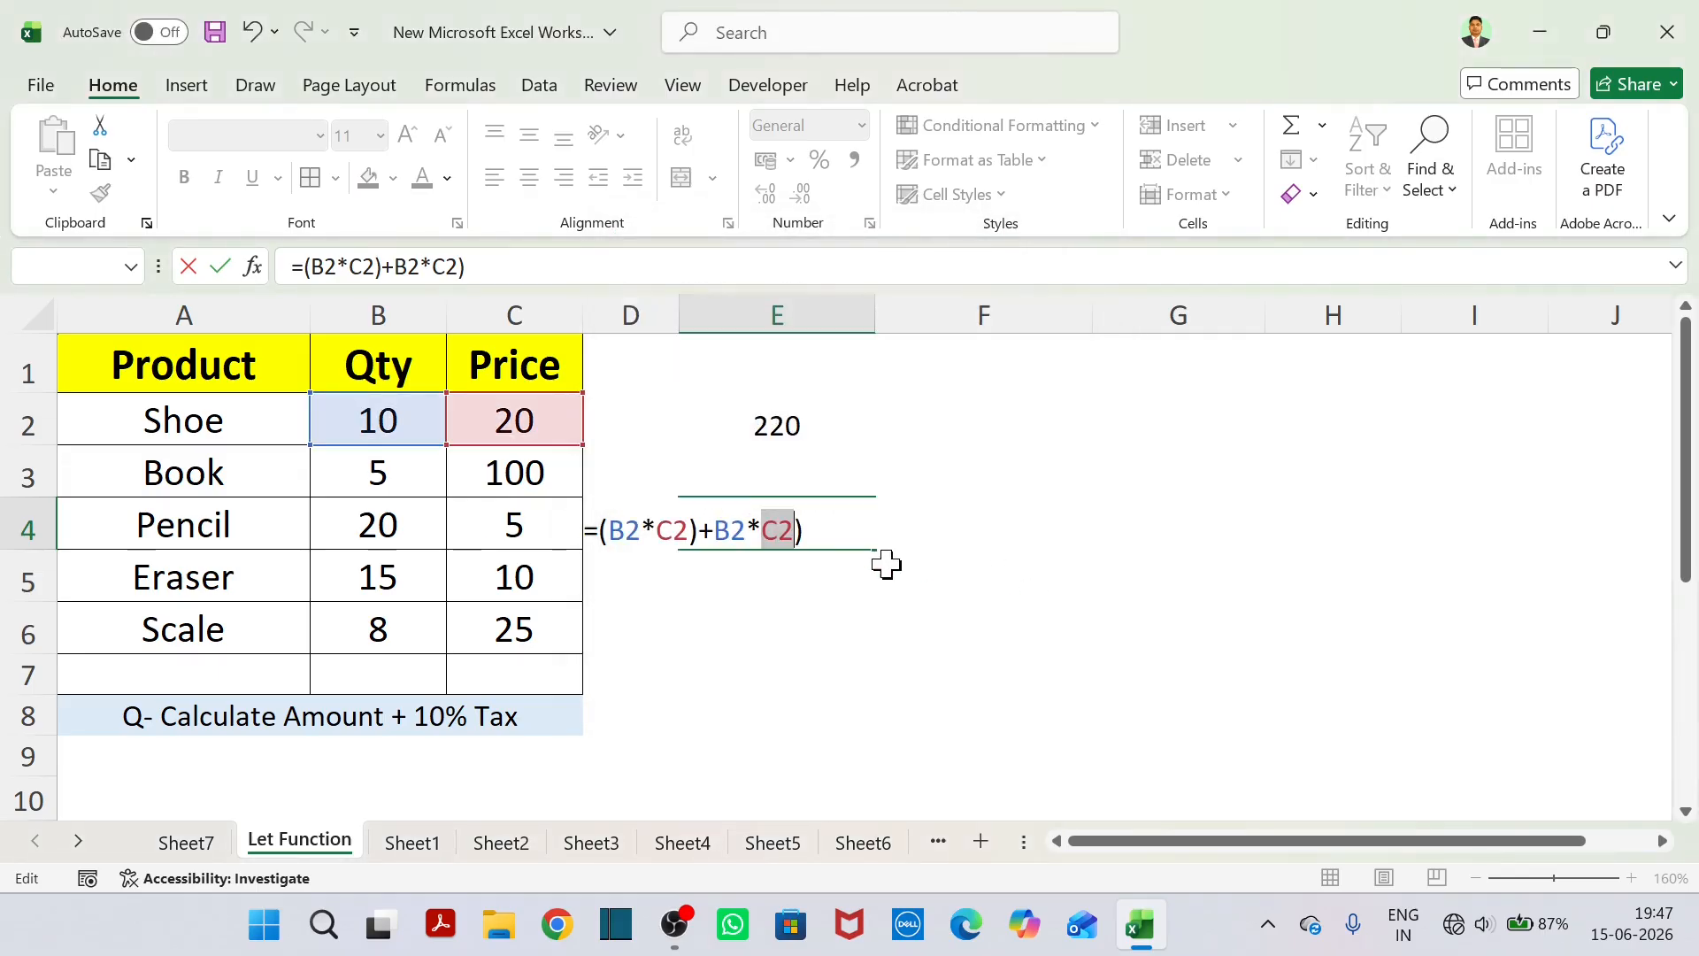
{"action": "left_click", "coordinate": [716, 531]}
{"action": "type", "text": ")"}
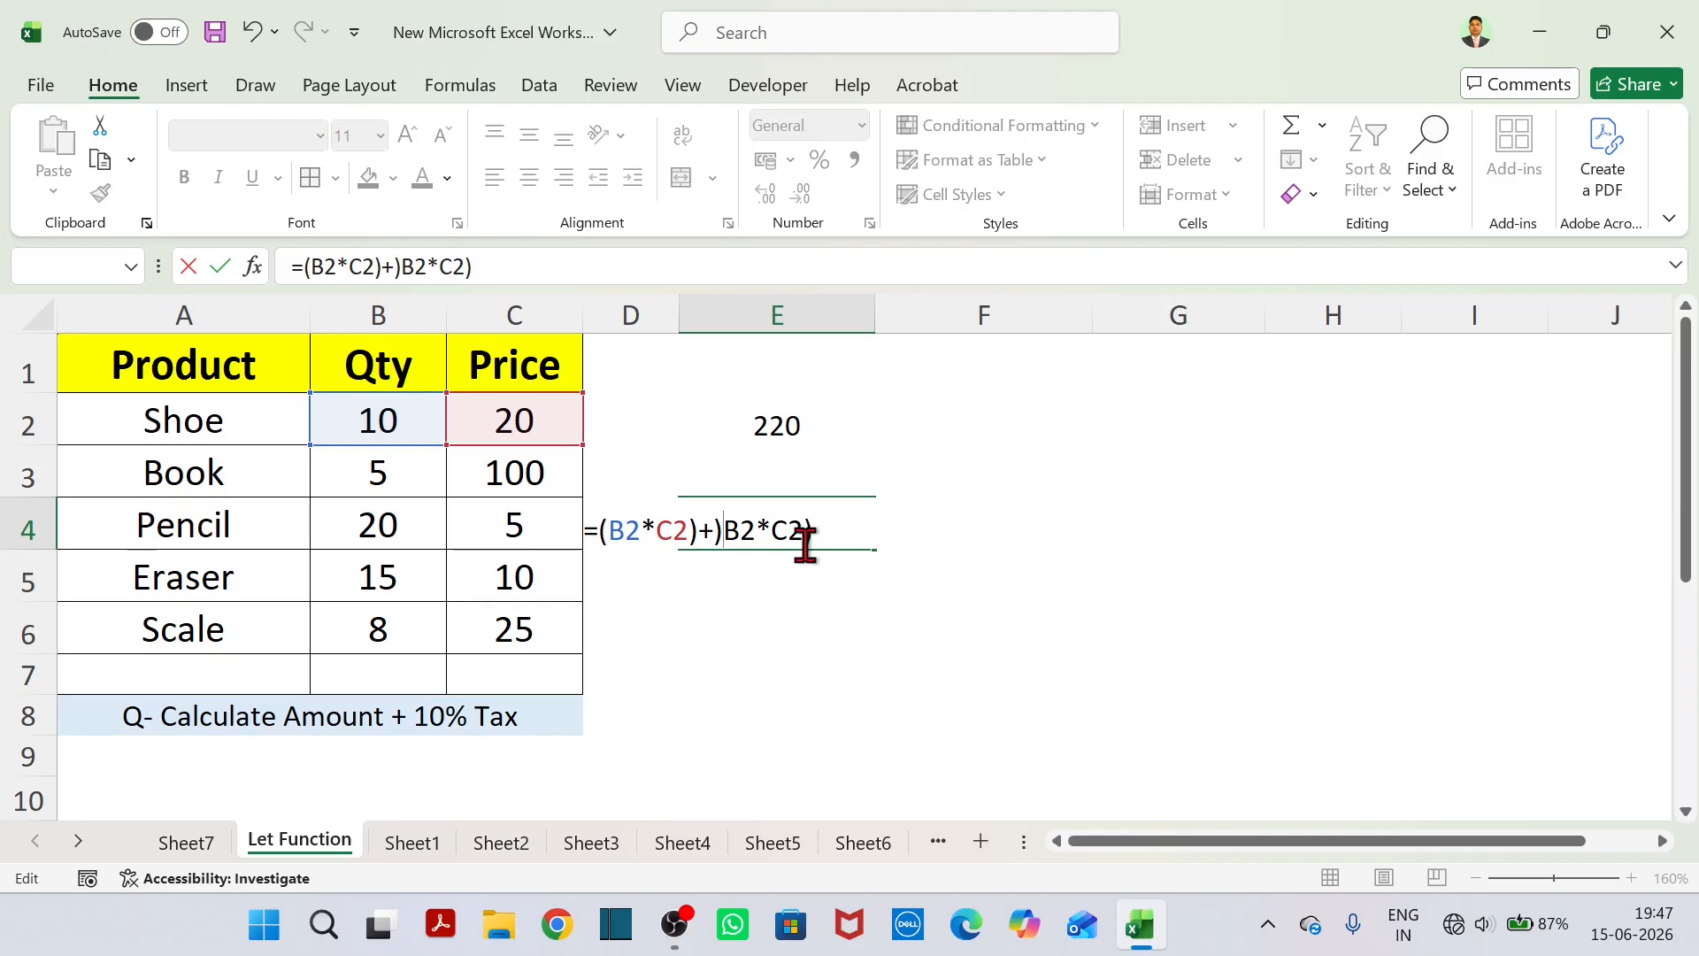
{"action": "key", "text": "BackSpace"}
{"action": "type", "text": "("}
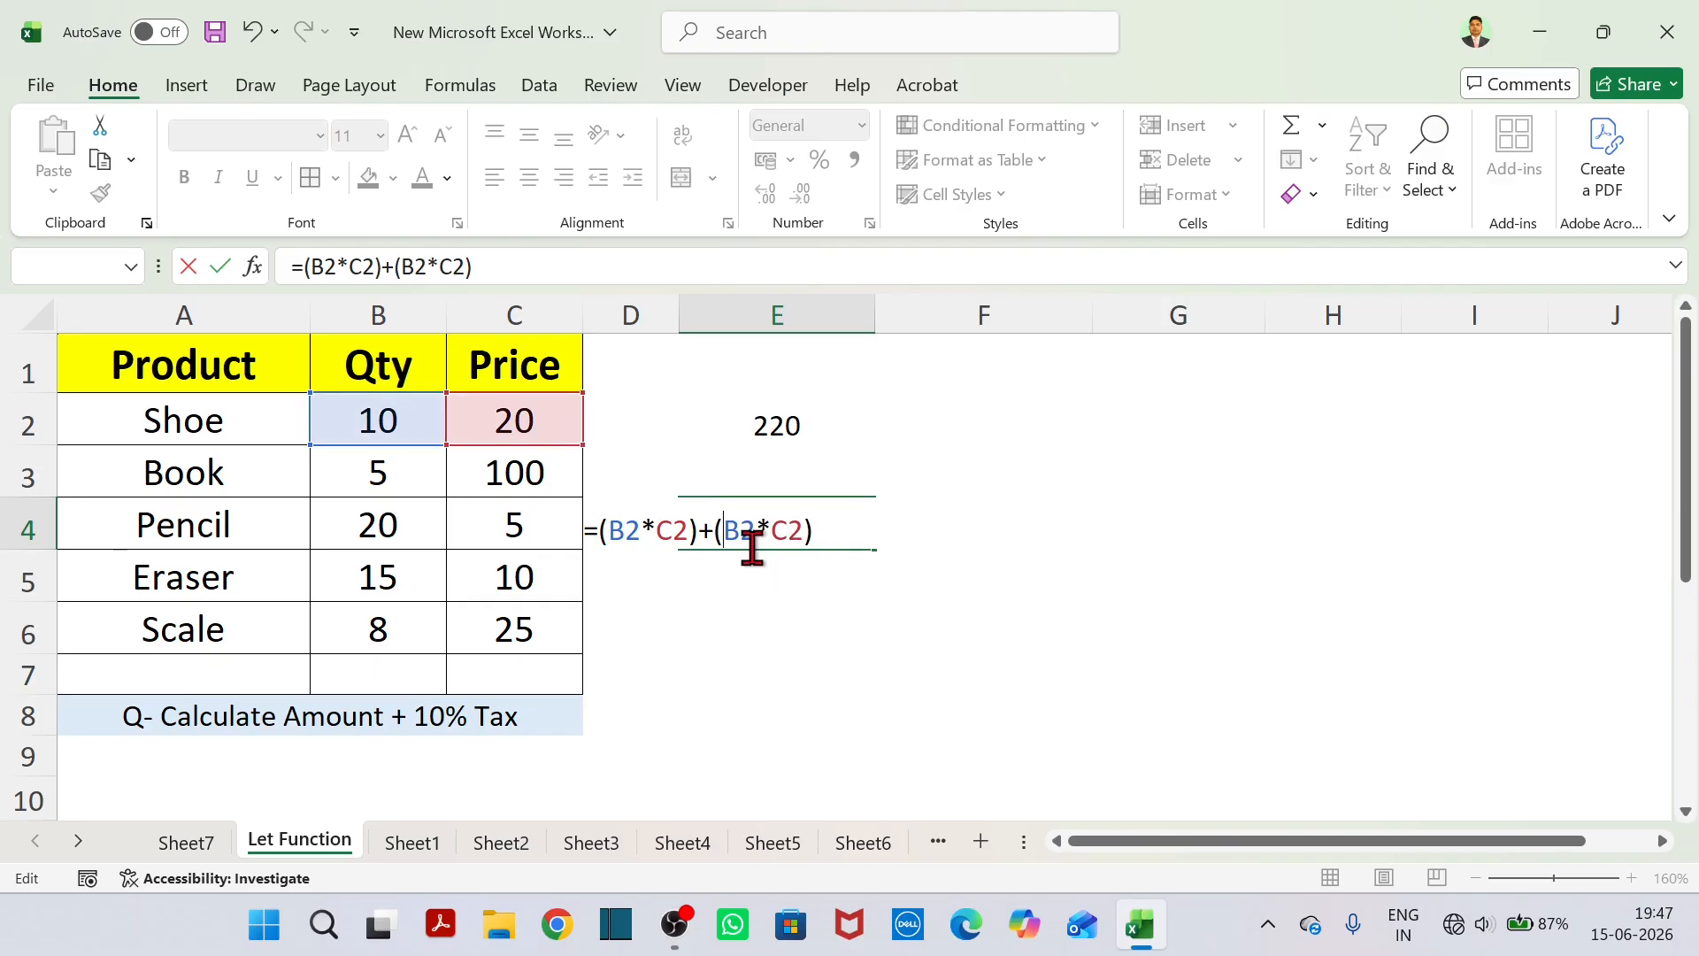
Apply the 10% tax rate to the second amount in E4, giving =(B2*C2)+(B2*C2)*10%.
{"action": "left_click", "coordinate": [827, 538]}
{"action": "type", "text": "*1-0$%"}
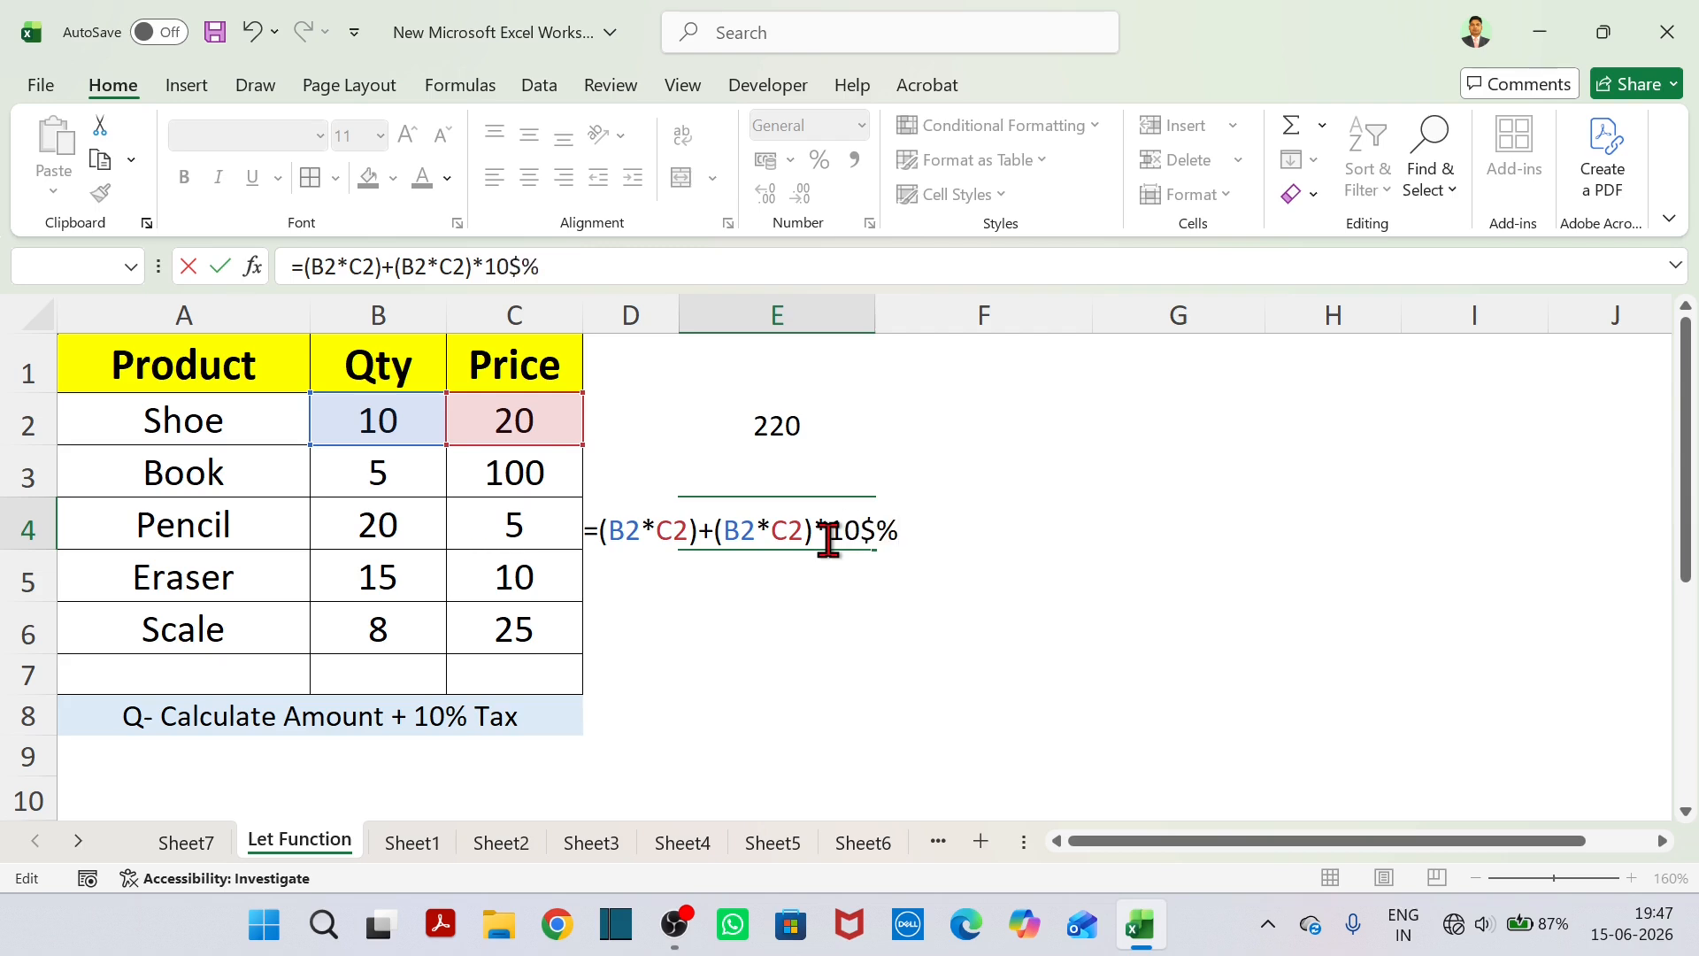
{"action": "key", "text": "BackSpace"}
{"action": "key", "text": "BackSpace"}
{"action": "type", "text": "%"}
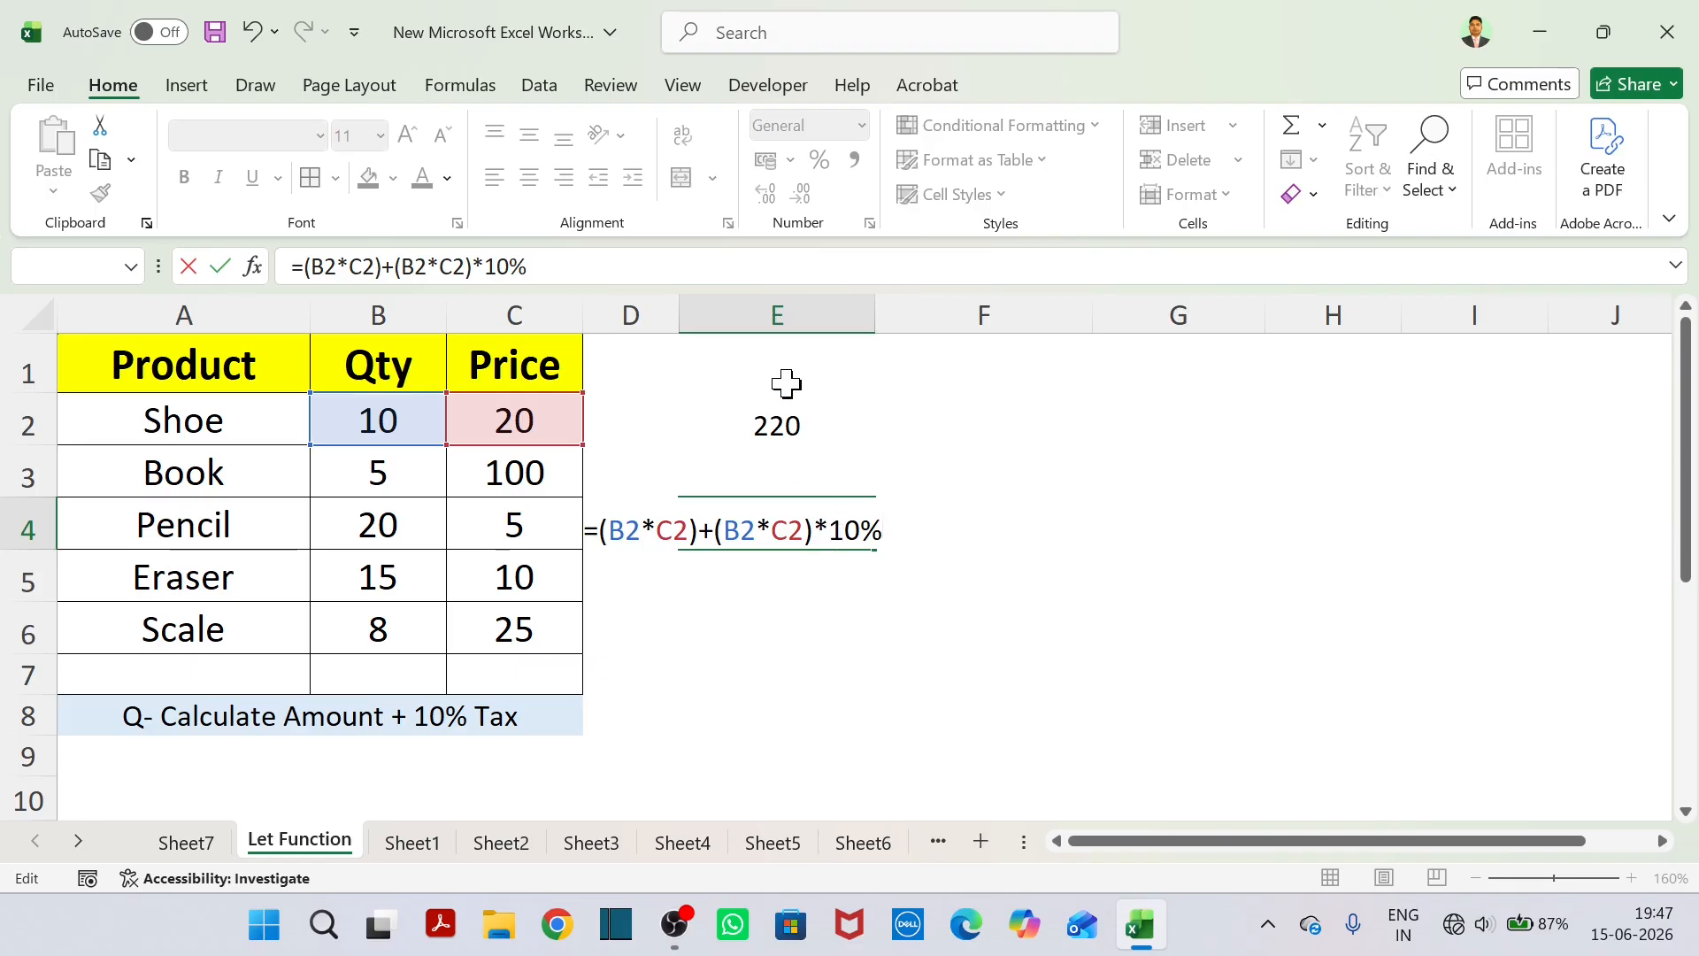
Subtract 5% of the Shoe amount in E4, completing =(B2*C2)+(B2*C2)*10%-(B2*C2)*5%.
{"action": "type", "text": "-("}
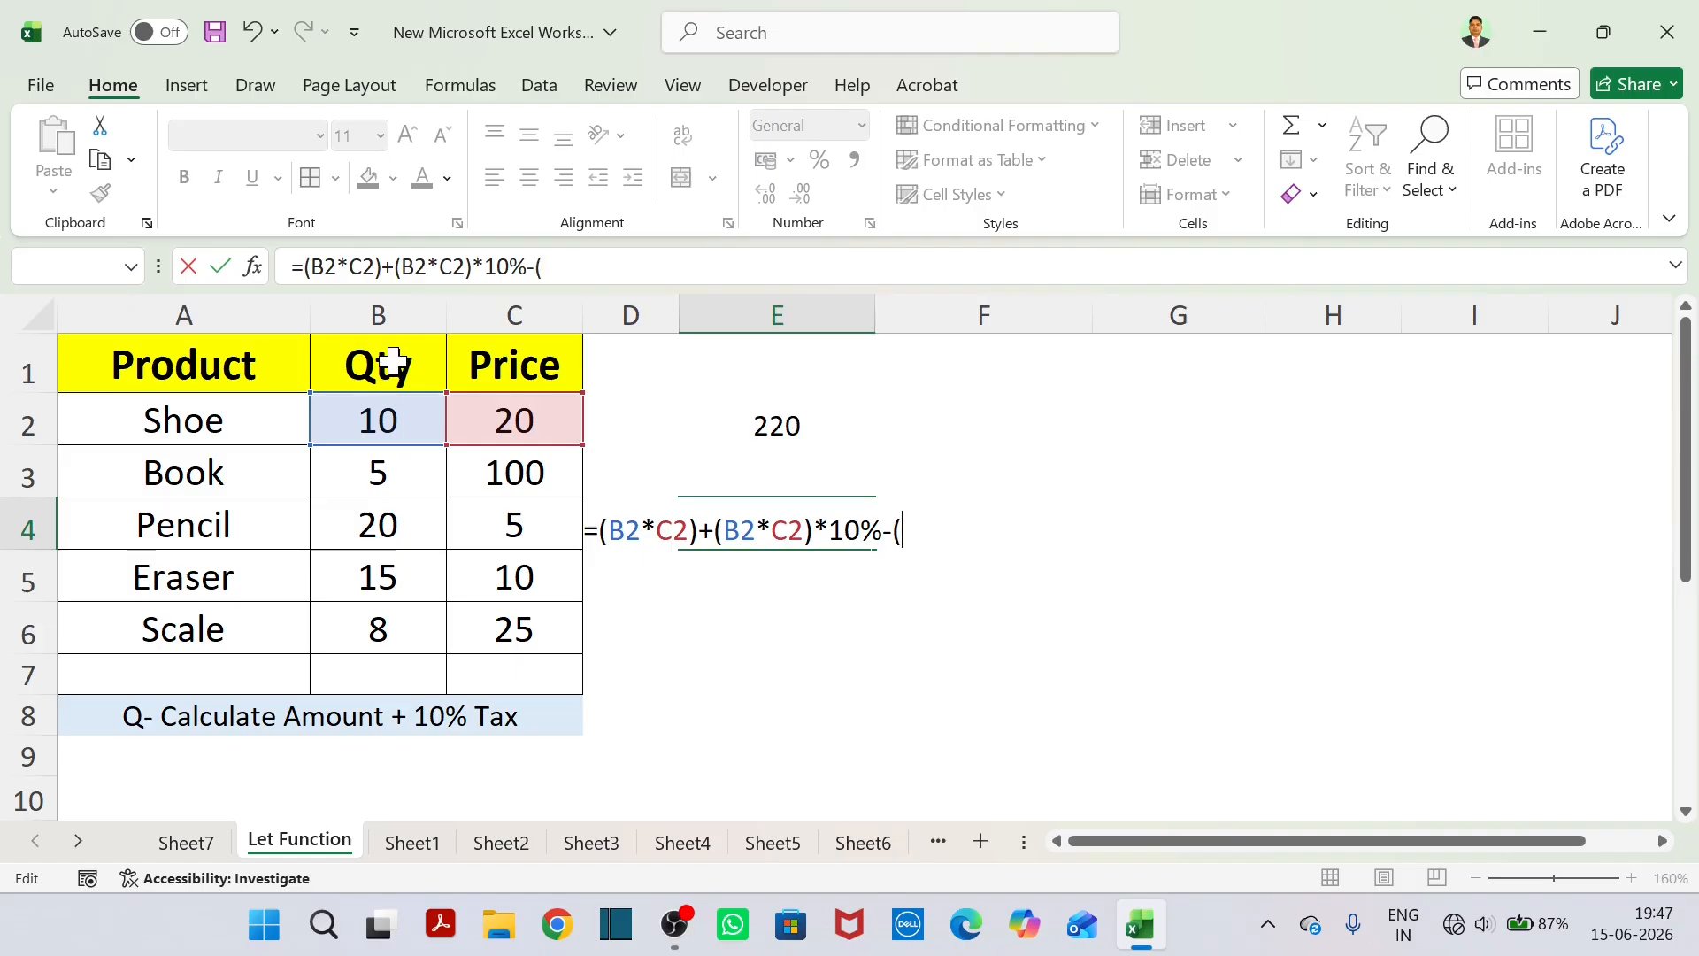
{"action": "left_click", "coordinate": [395, 404]}
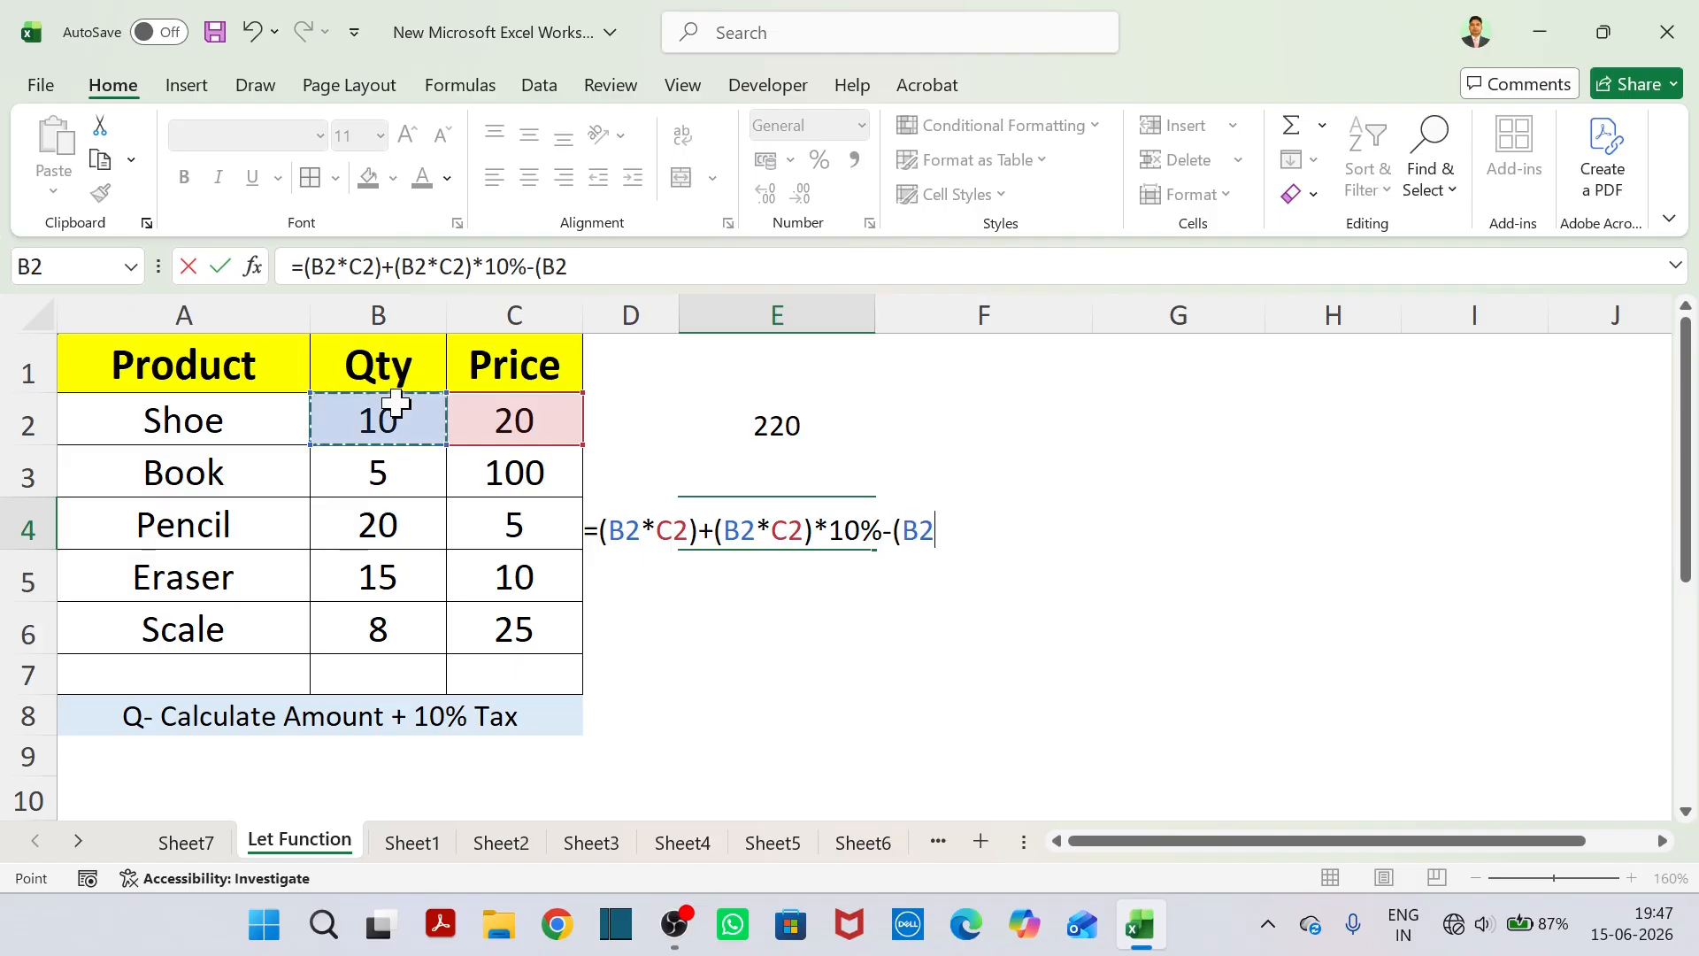
{"action": "type", "text": "*"}
{"action": "left_click", "coordinate": [498, 418]}
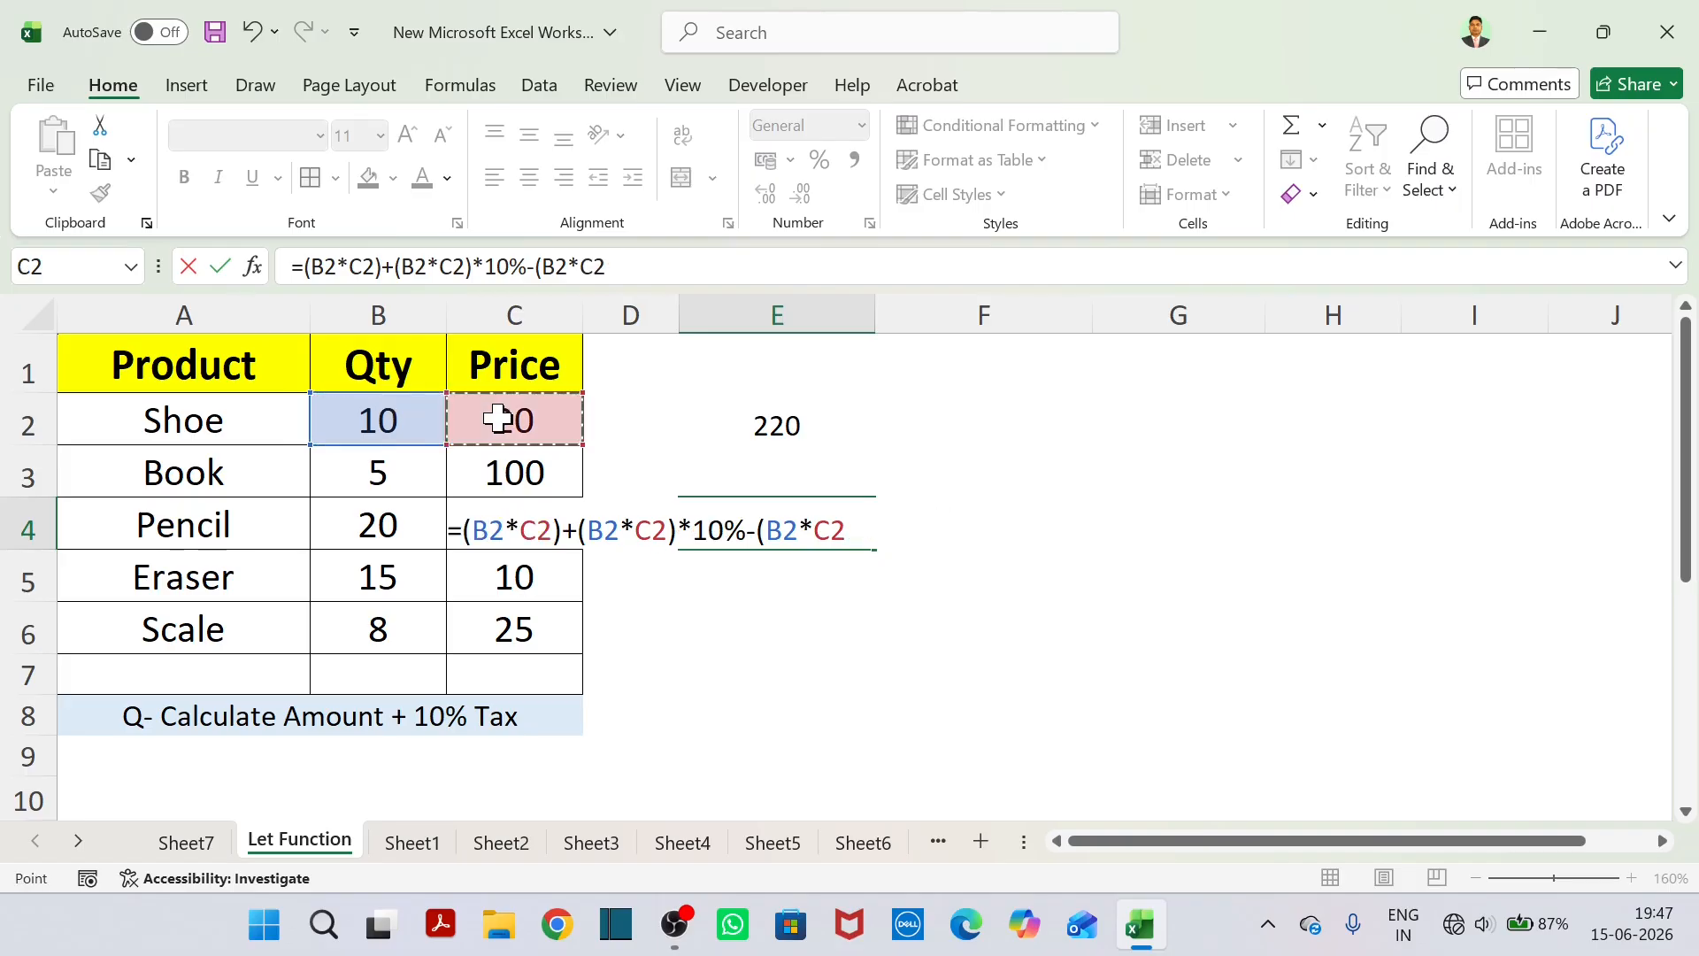
{"action": "type", "text": ")*"}
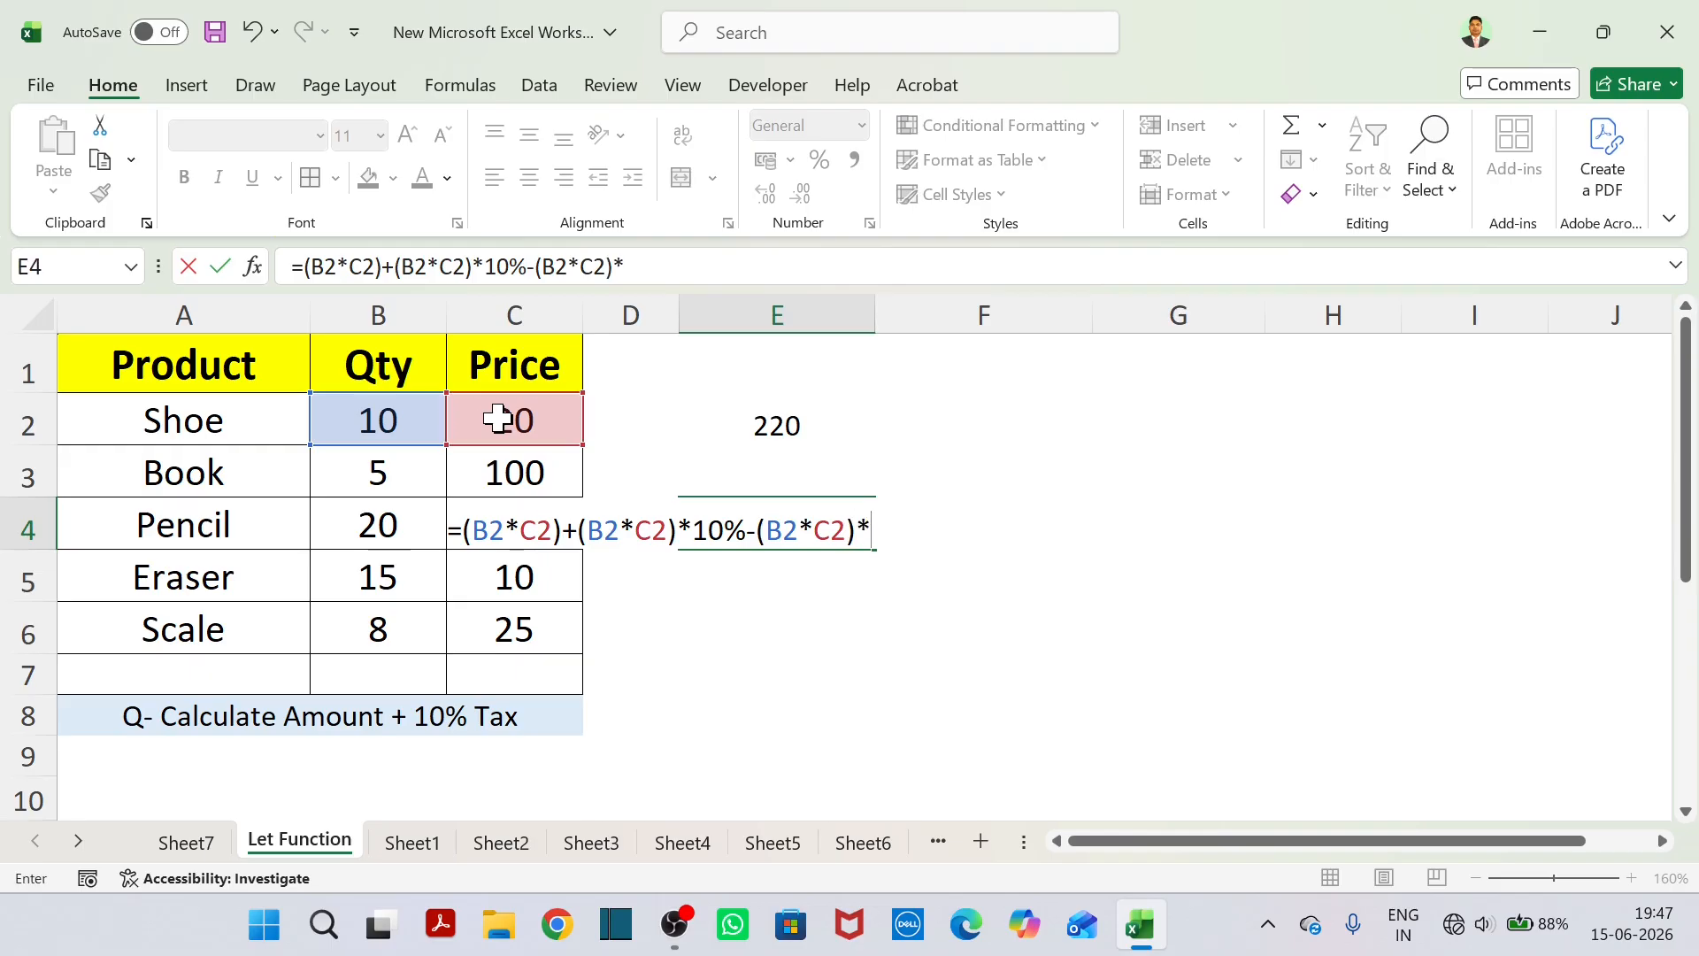
{"action": "type", "text": "5%"}
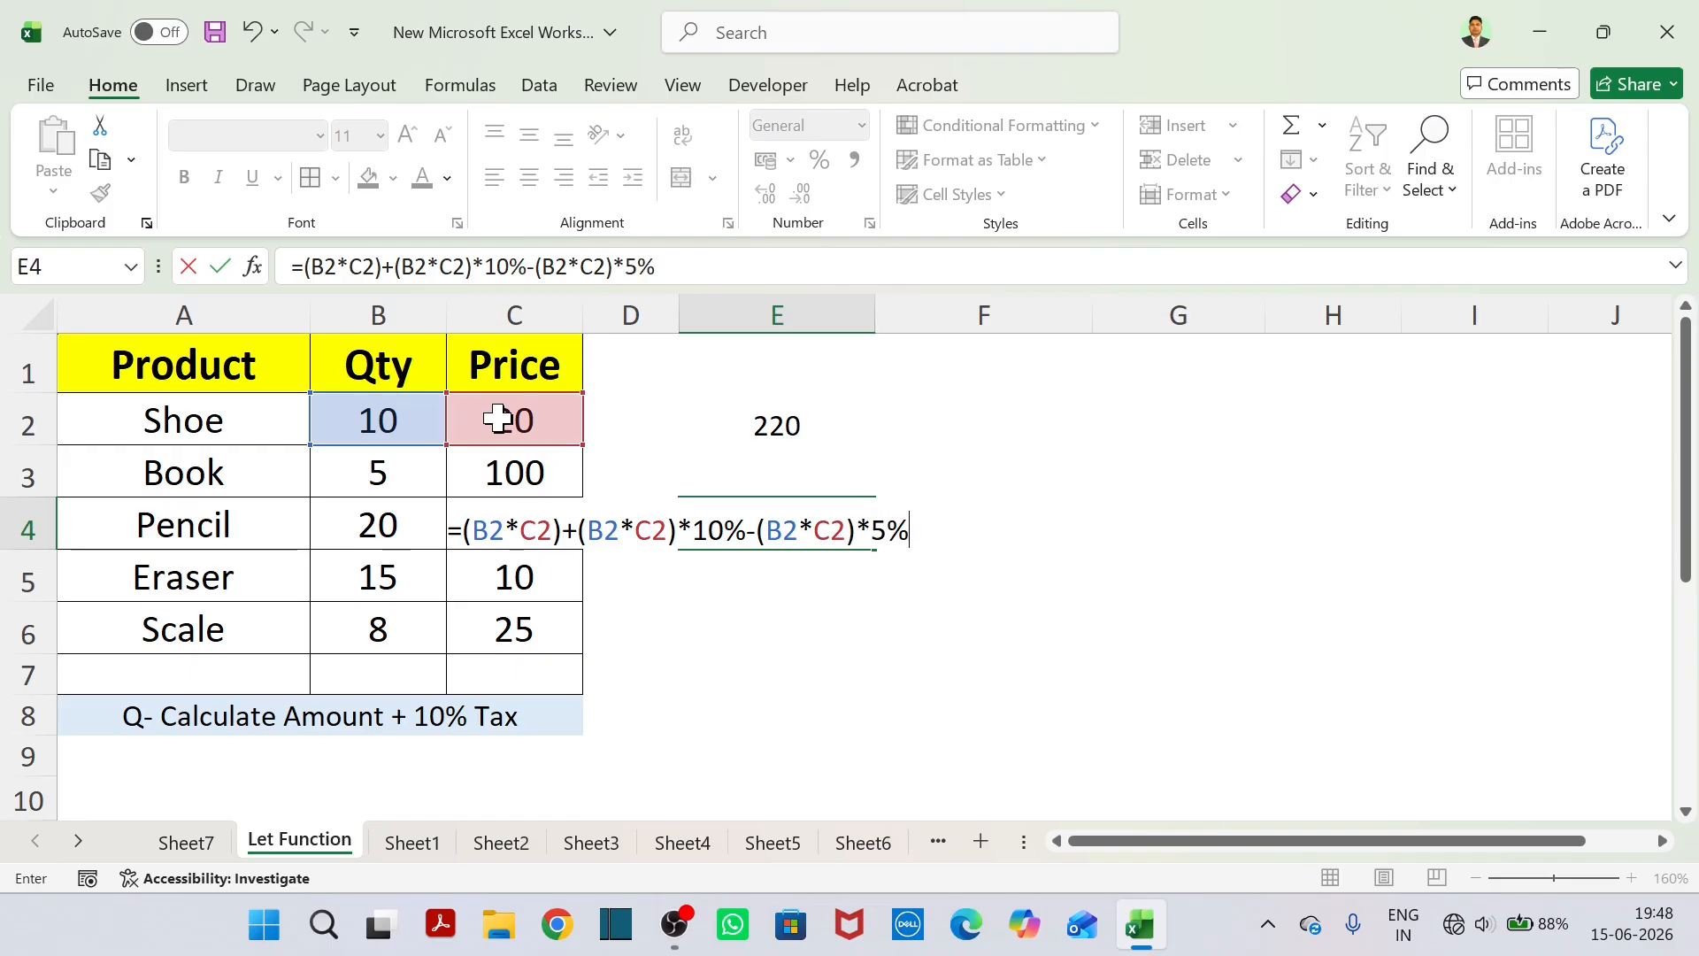
{"action": "key", "text": "Return"}
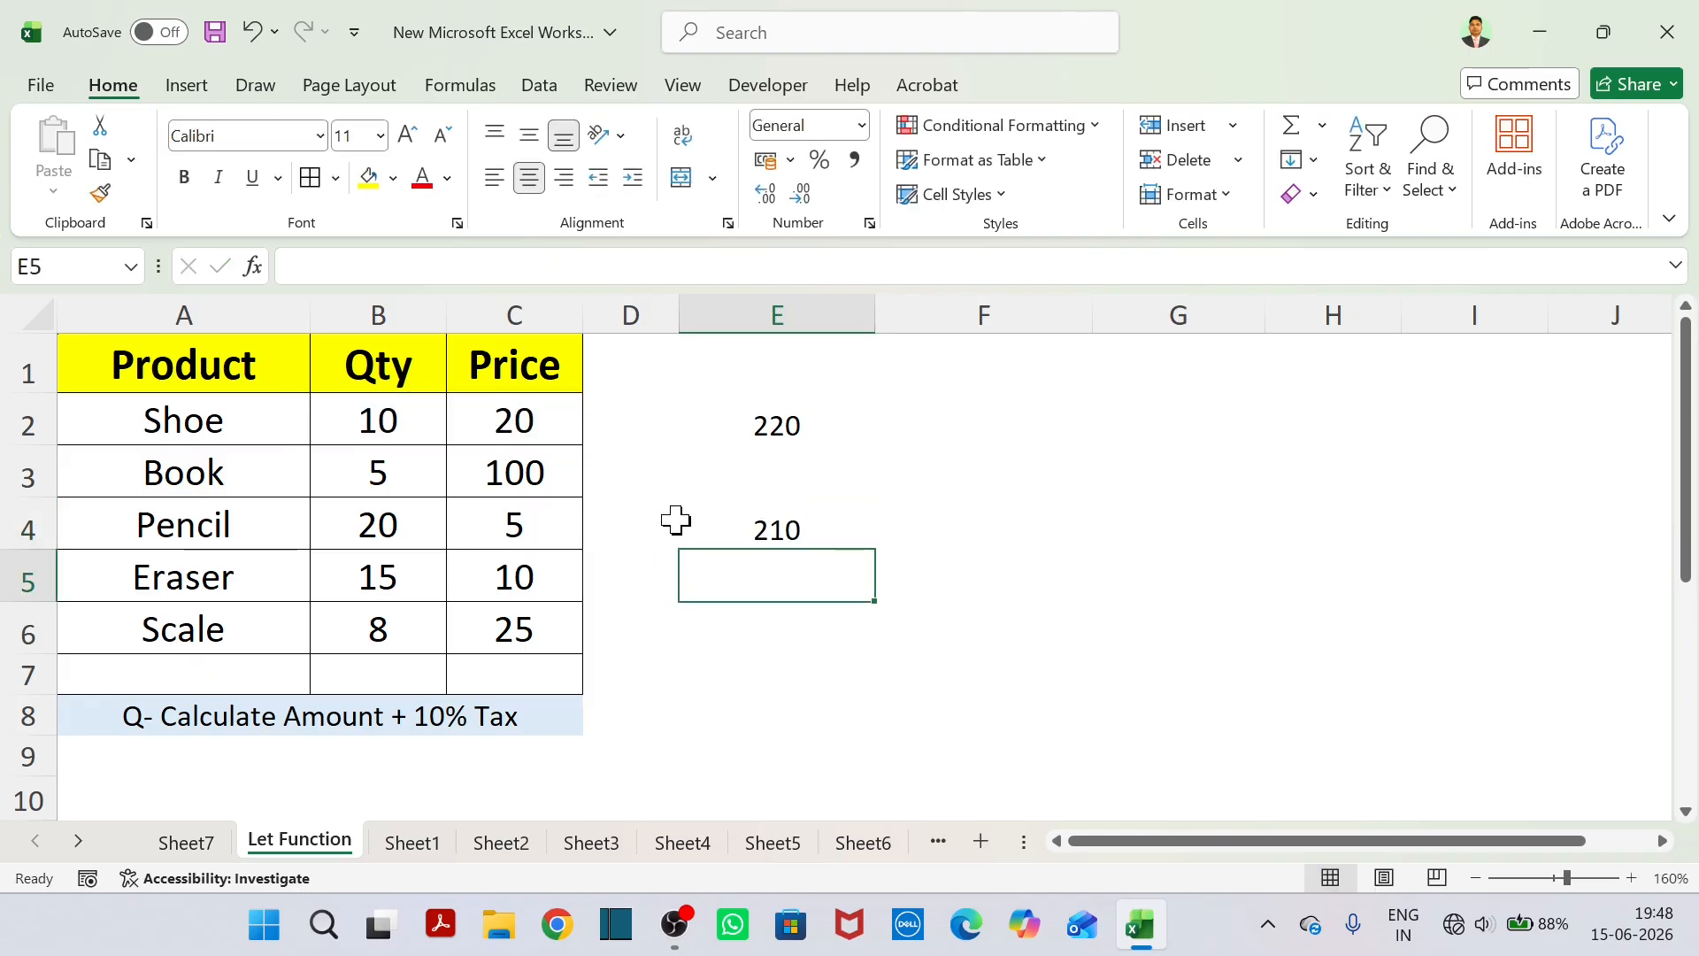
Check the E4 formula and clear the contents of E2:E4.
{"action": "left_click", "coordinate": [767, 525]}
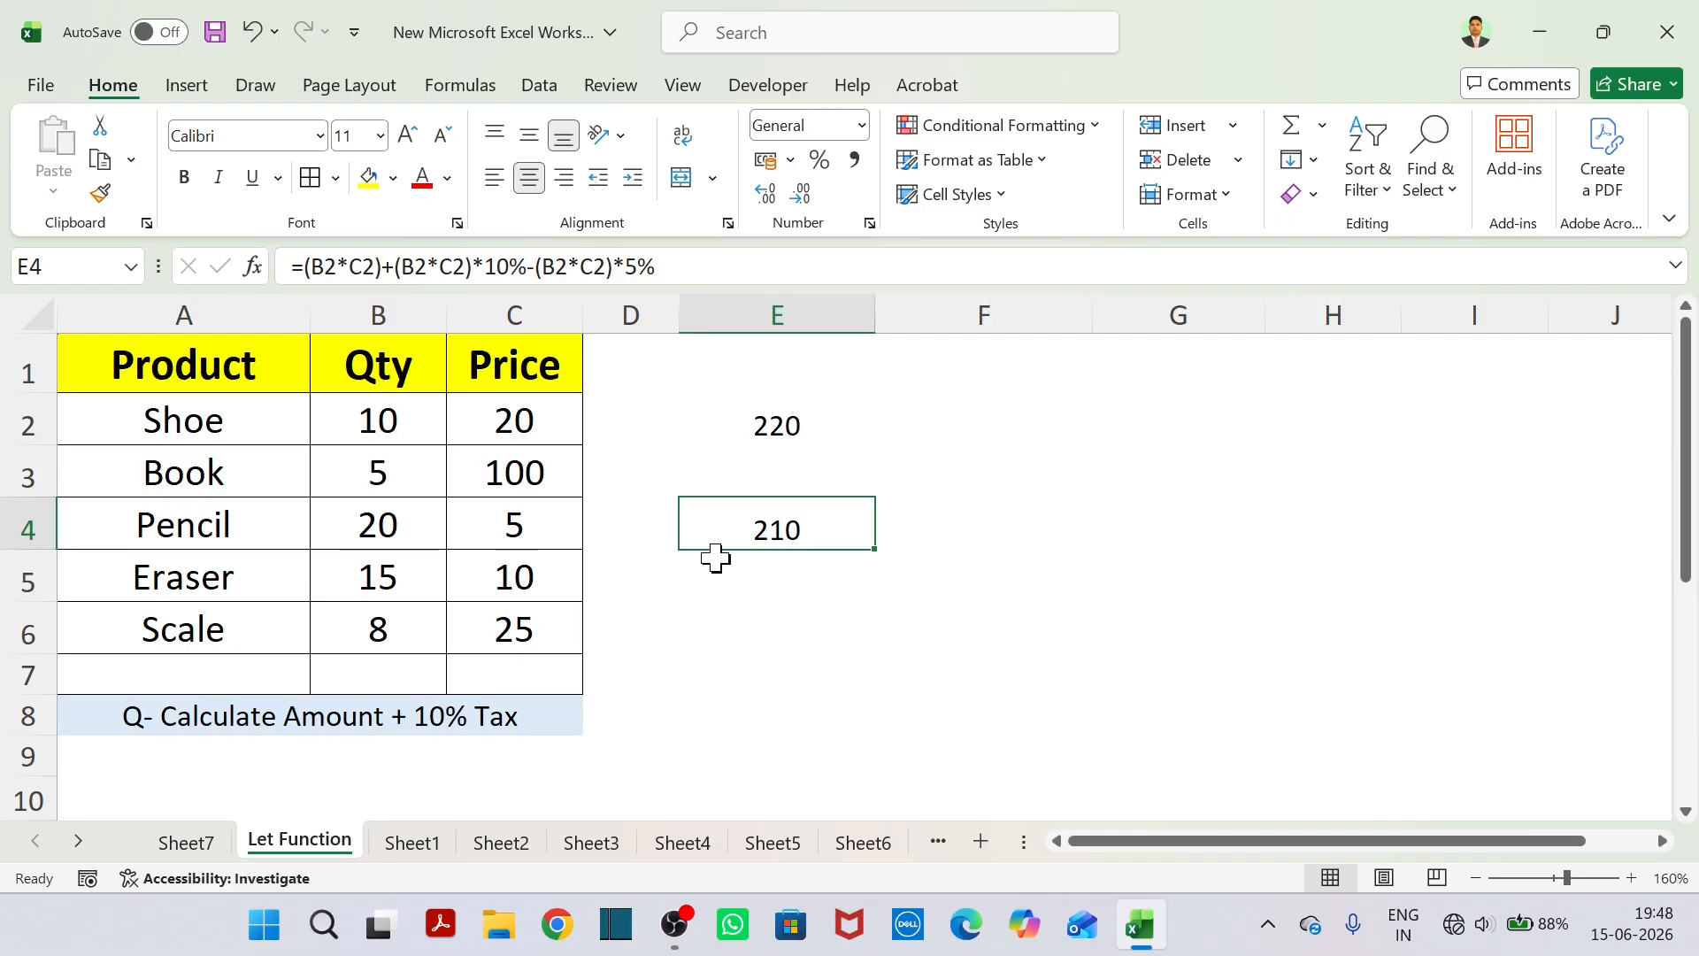
{"action": "left_click_drag", "start_coordinate": [759, 425], "coordinate": [779, 531]}
{"action": "left_click", "coordinate": [836, 619]}
{"action": "left_click_drag", "start_coordinate": [763, 423], "coordinate": [795, 539]}
{"action": "key", "text": "Delete"}
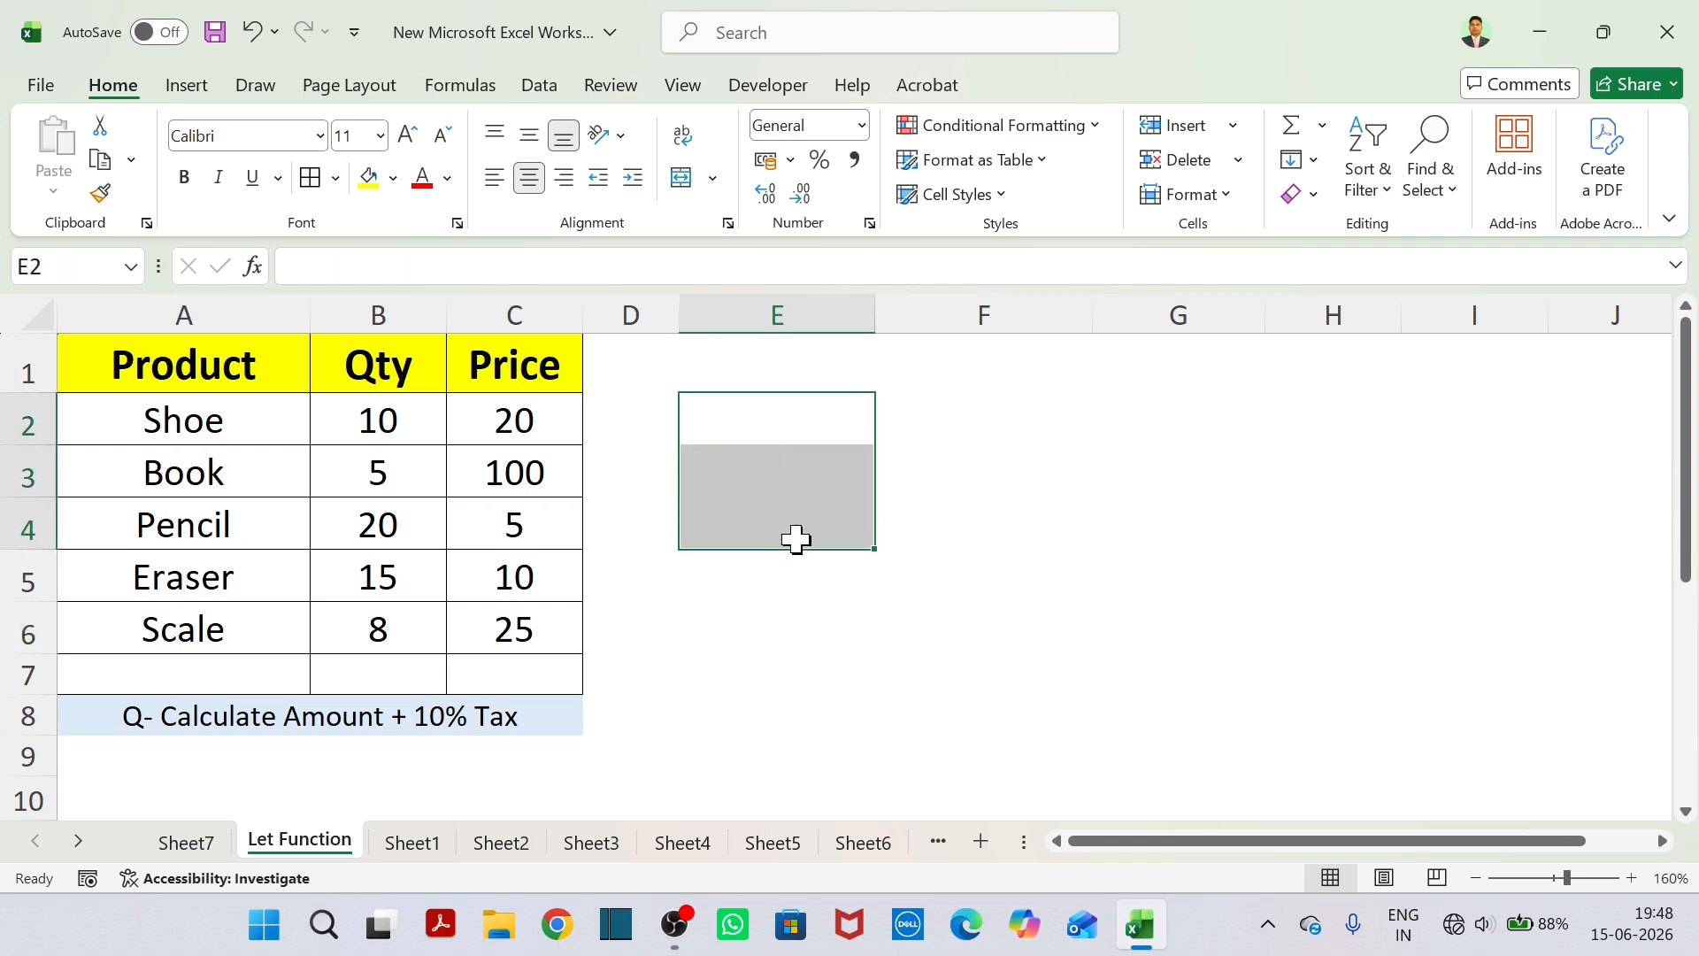
Start a LET formula in E2 that defines the name X as the Shoe quantity in B2.
{"action": "left_click", "coordinate": [748, 467]}
{"action": "left_click", "coordinate": [761, 419]}
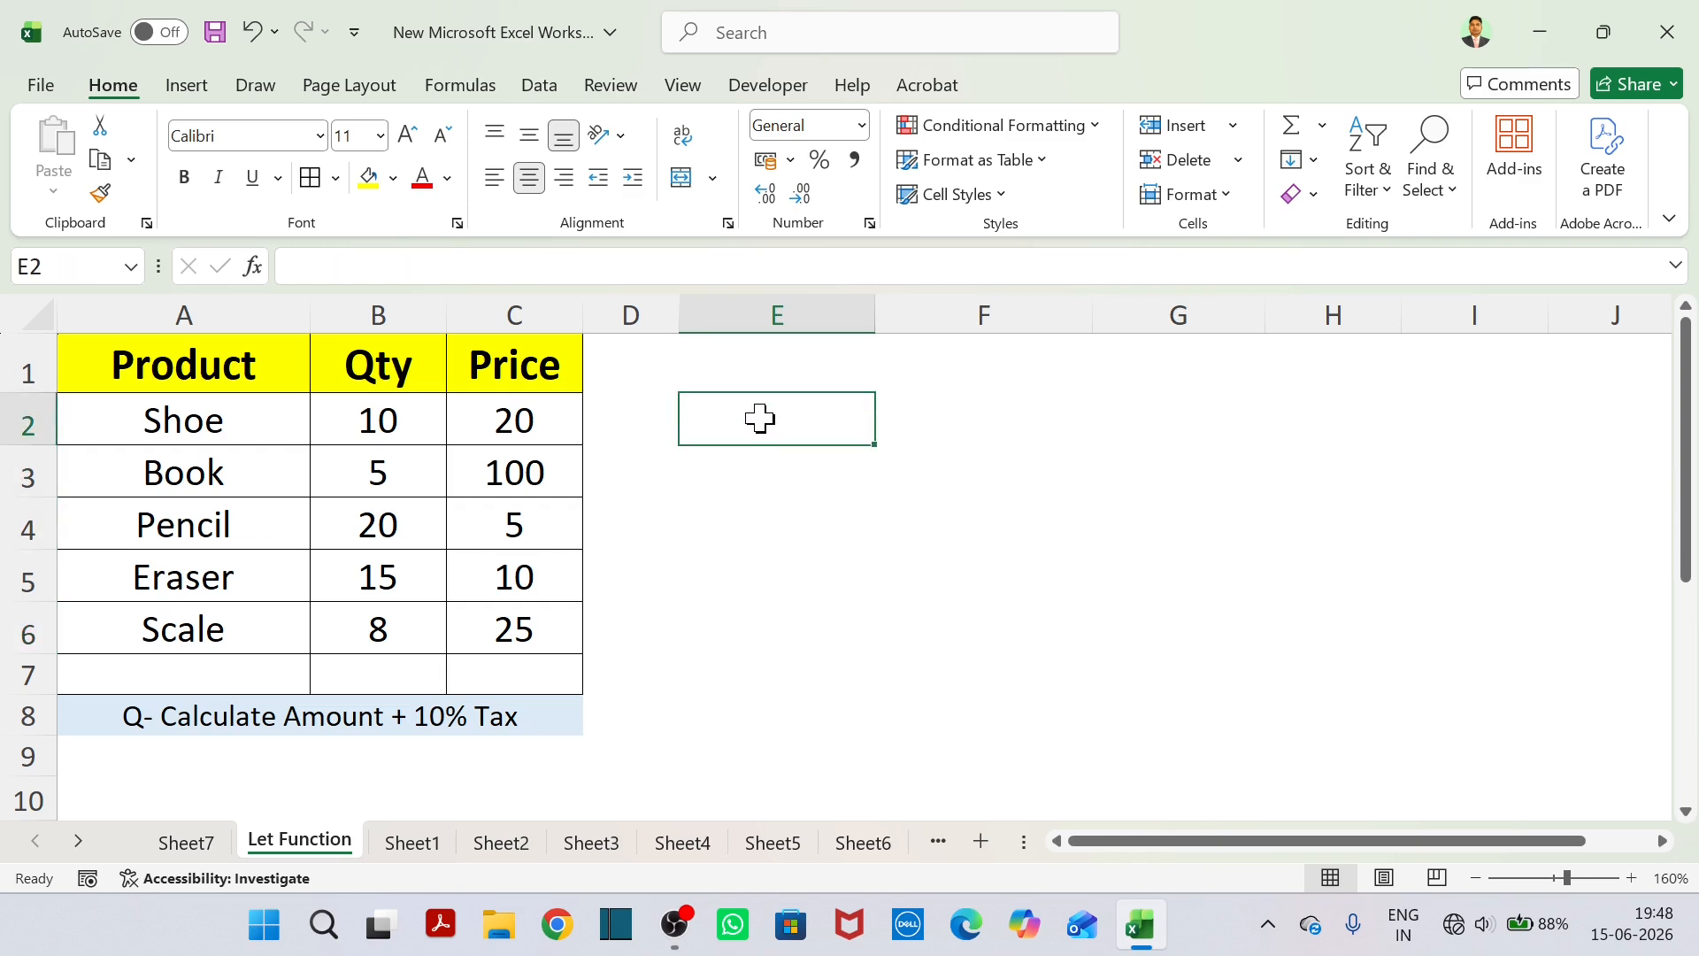
{"action": "type", "text": "=LET("}
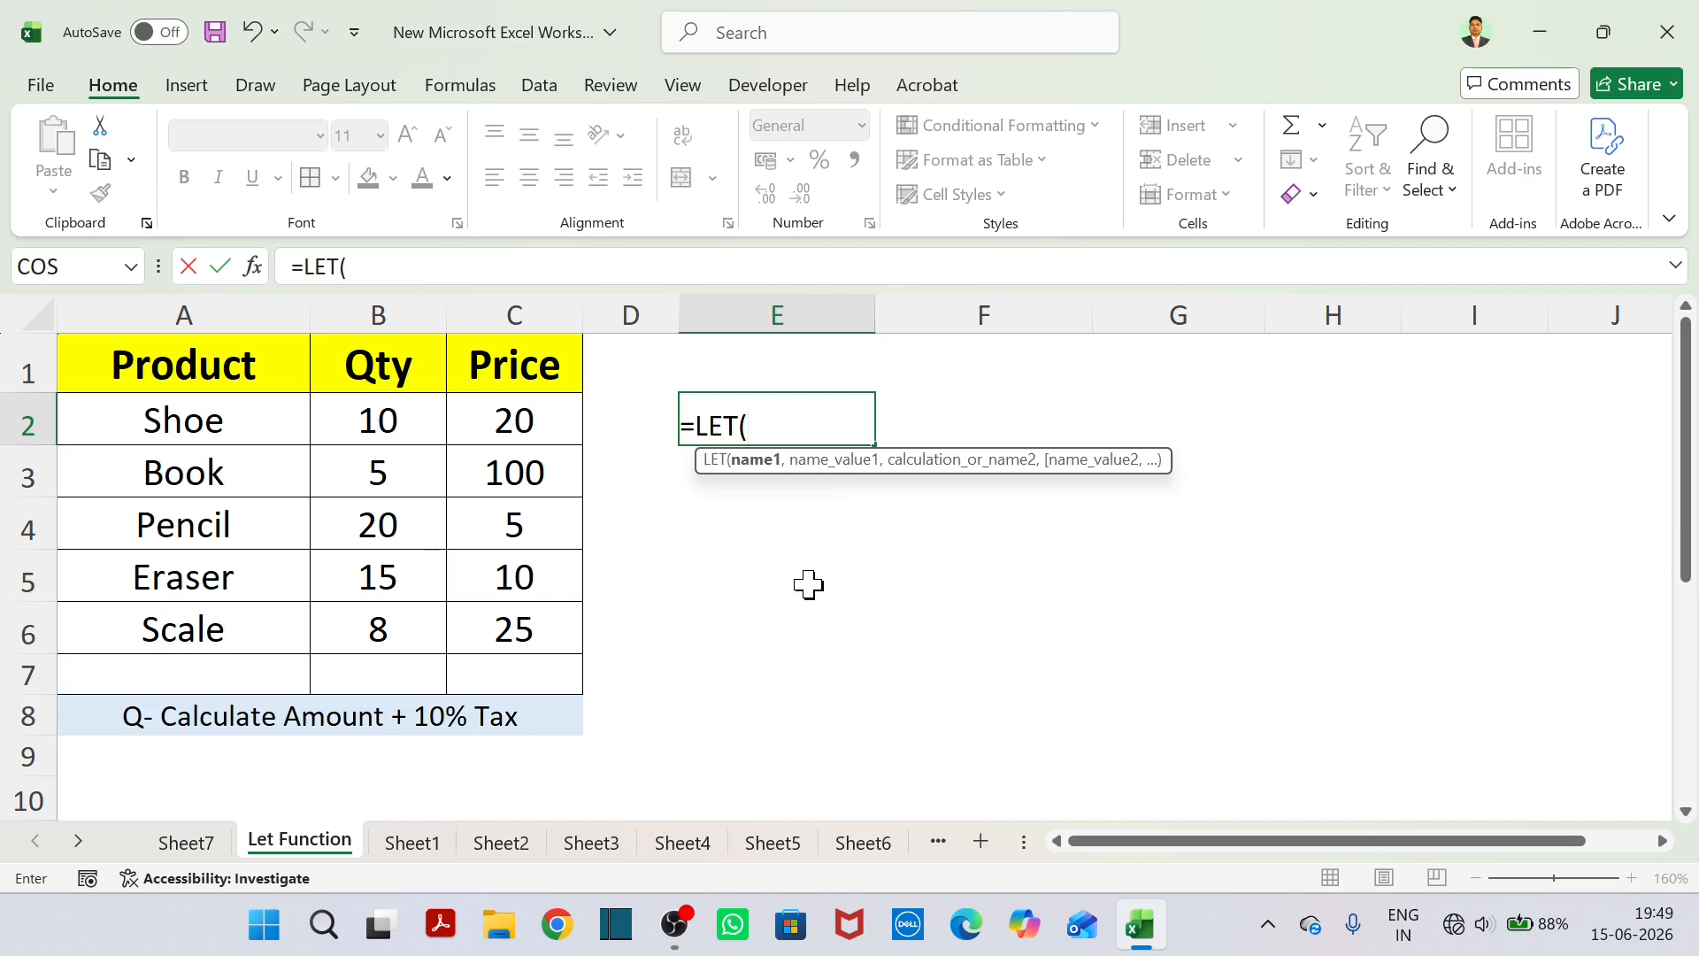
{"action": "type", "text": "X,"}
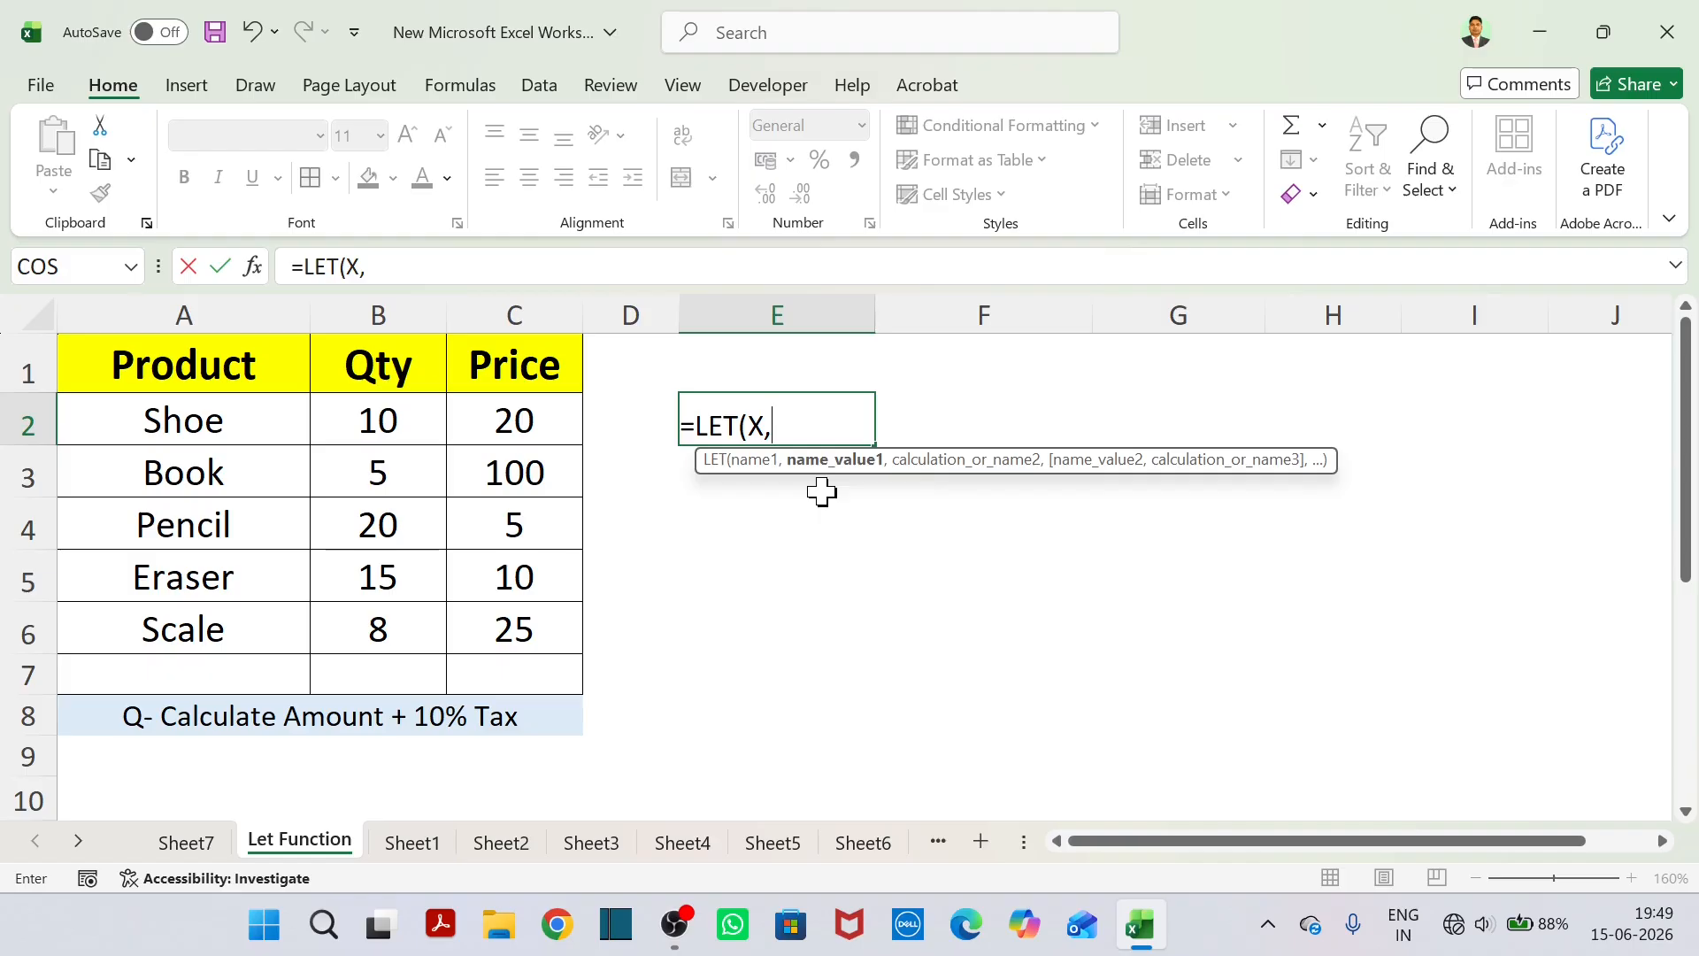
{"action": "left_click", "coordinate": [430, 427]}
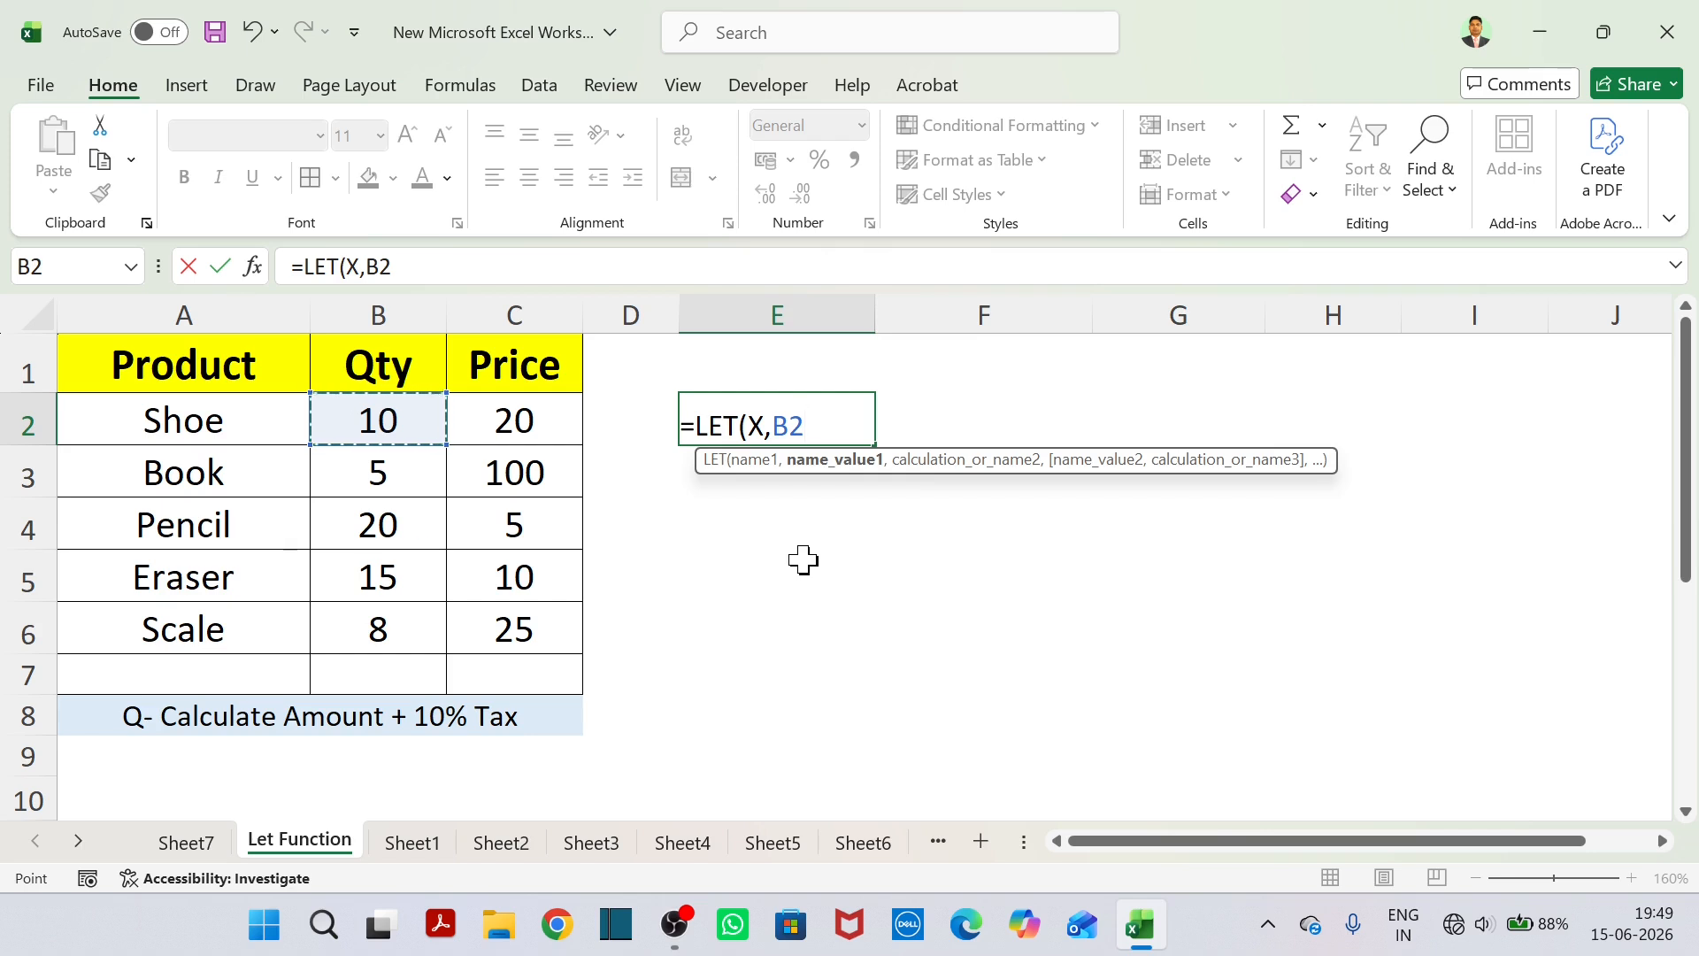
{"action": "type", "text": ","}
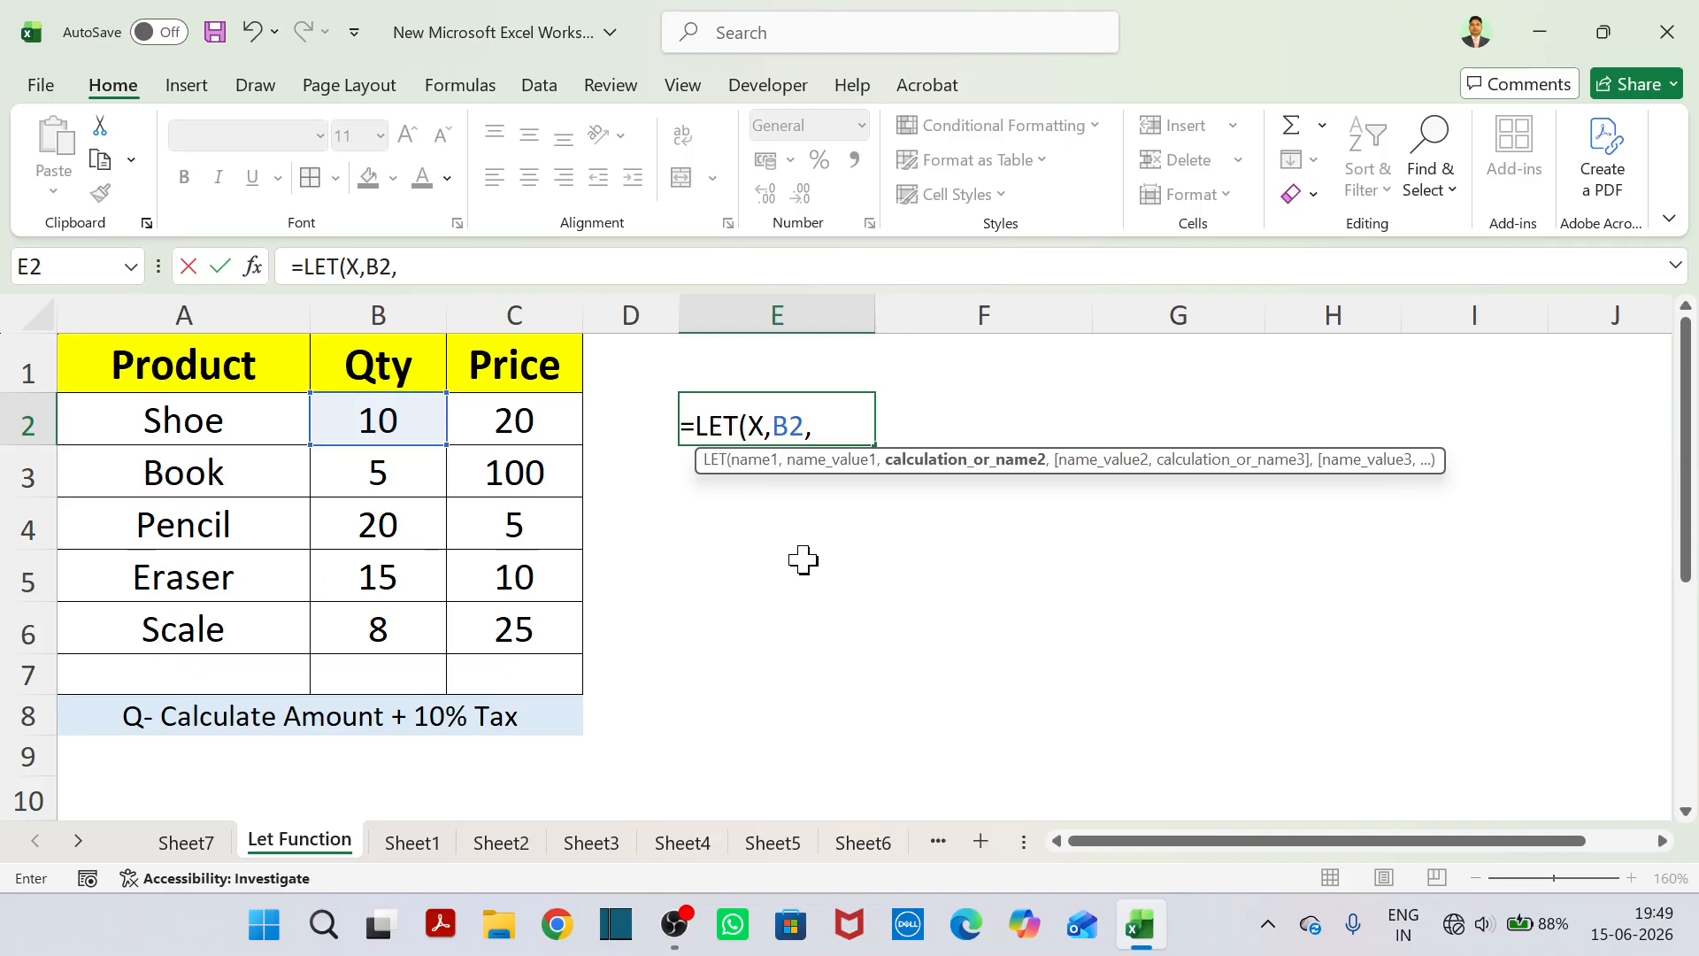
Complete the E2 formula by multiplying X by the Shoe price, as =LET(X,B2,X*C2).
{"action": "type", "text": "X"}
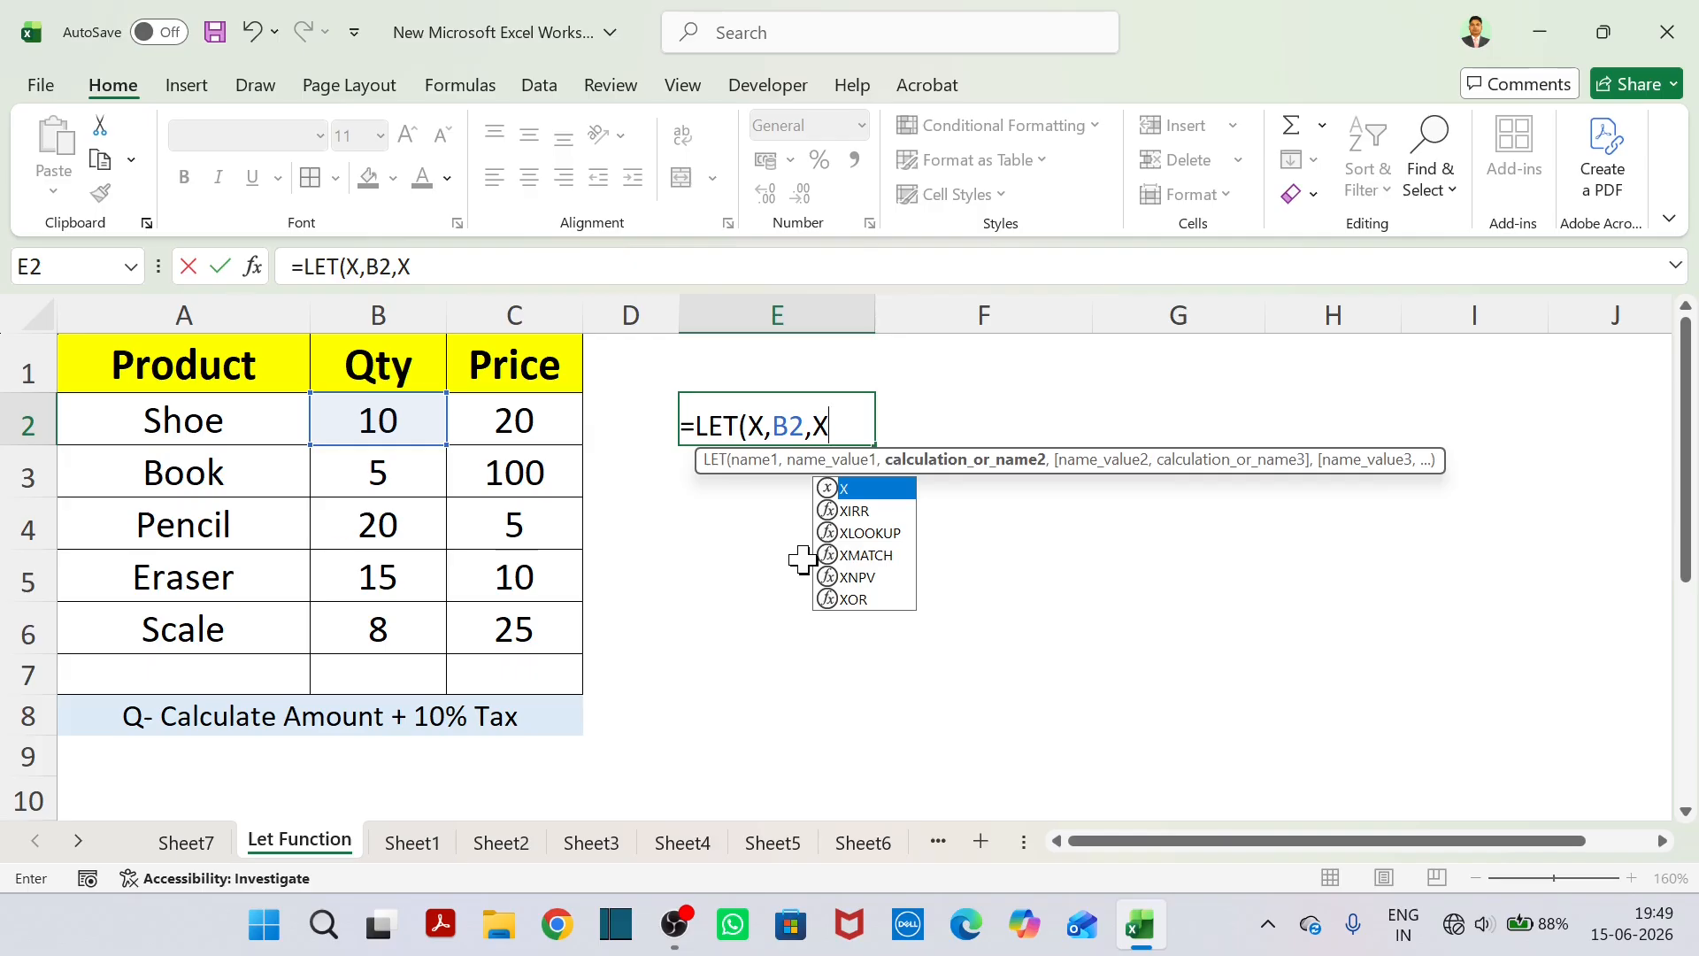
{"action": "type", "text": "+"}
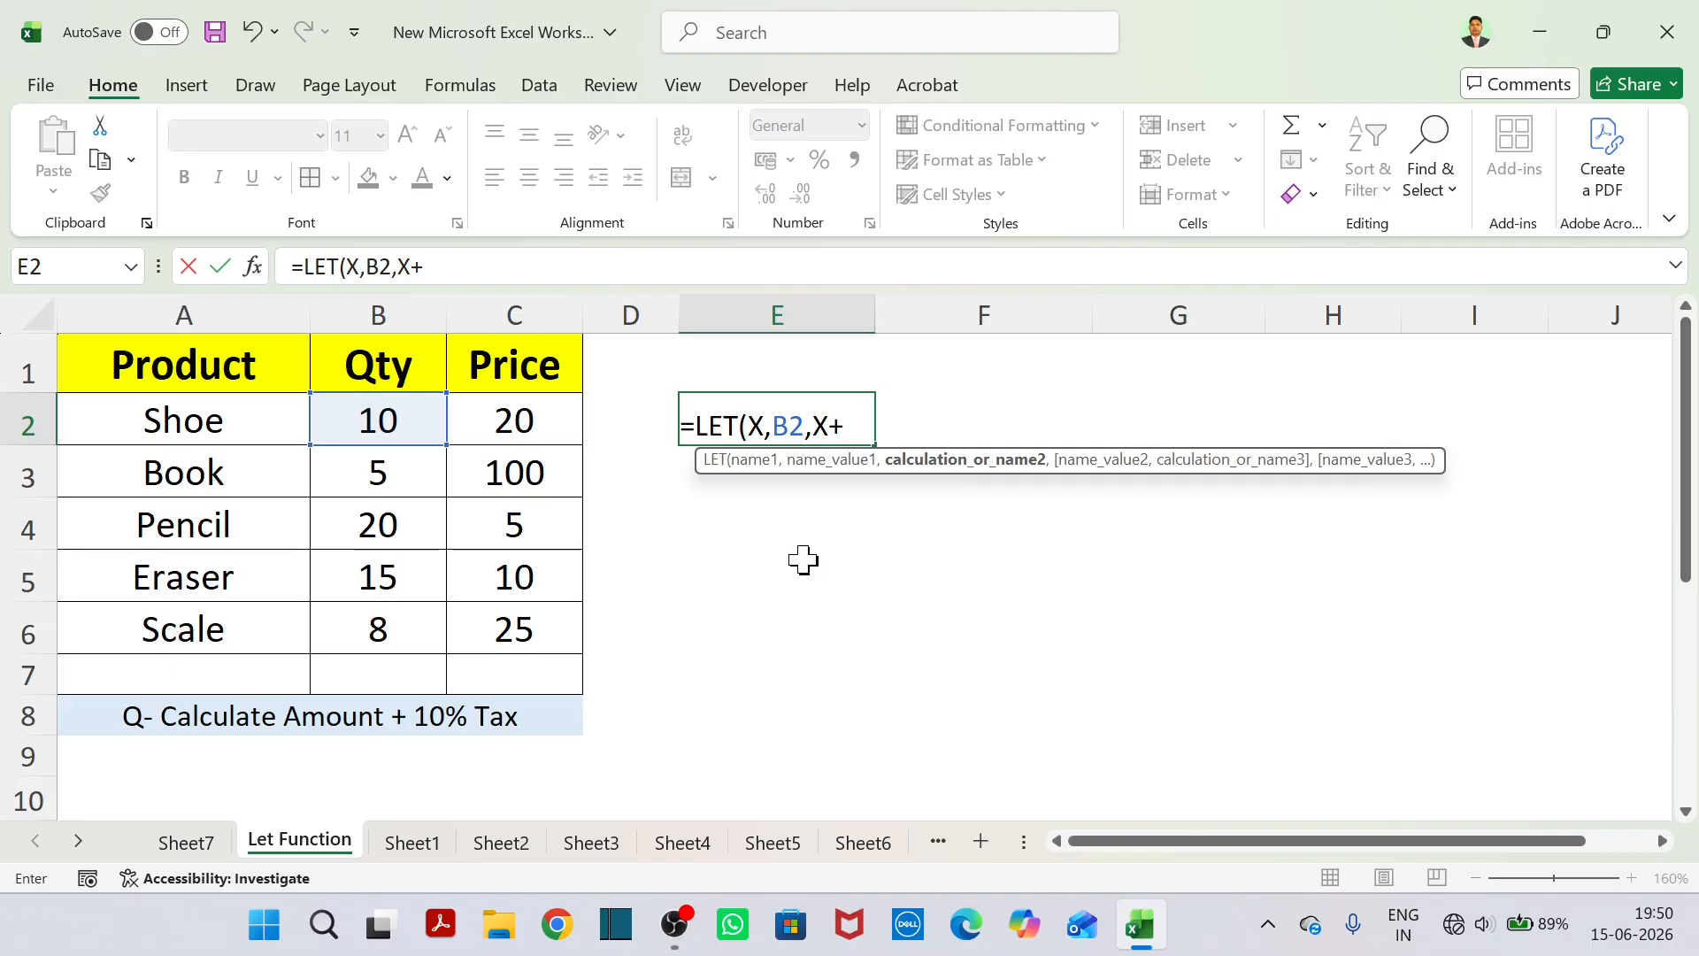
{"action": "key", "text": "BackSpace"}
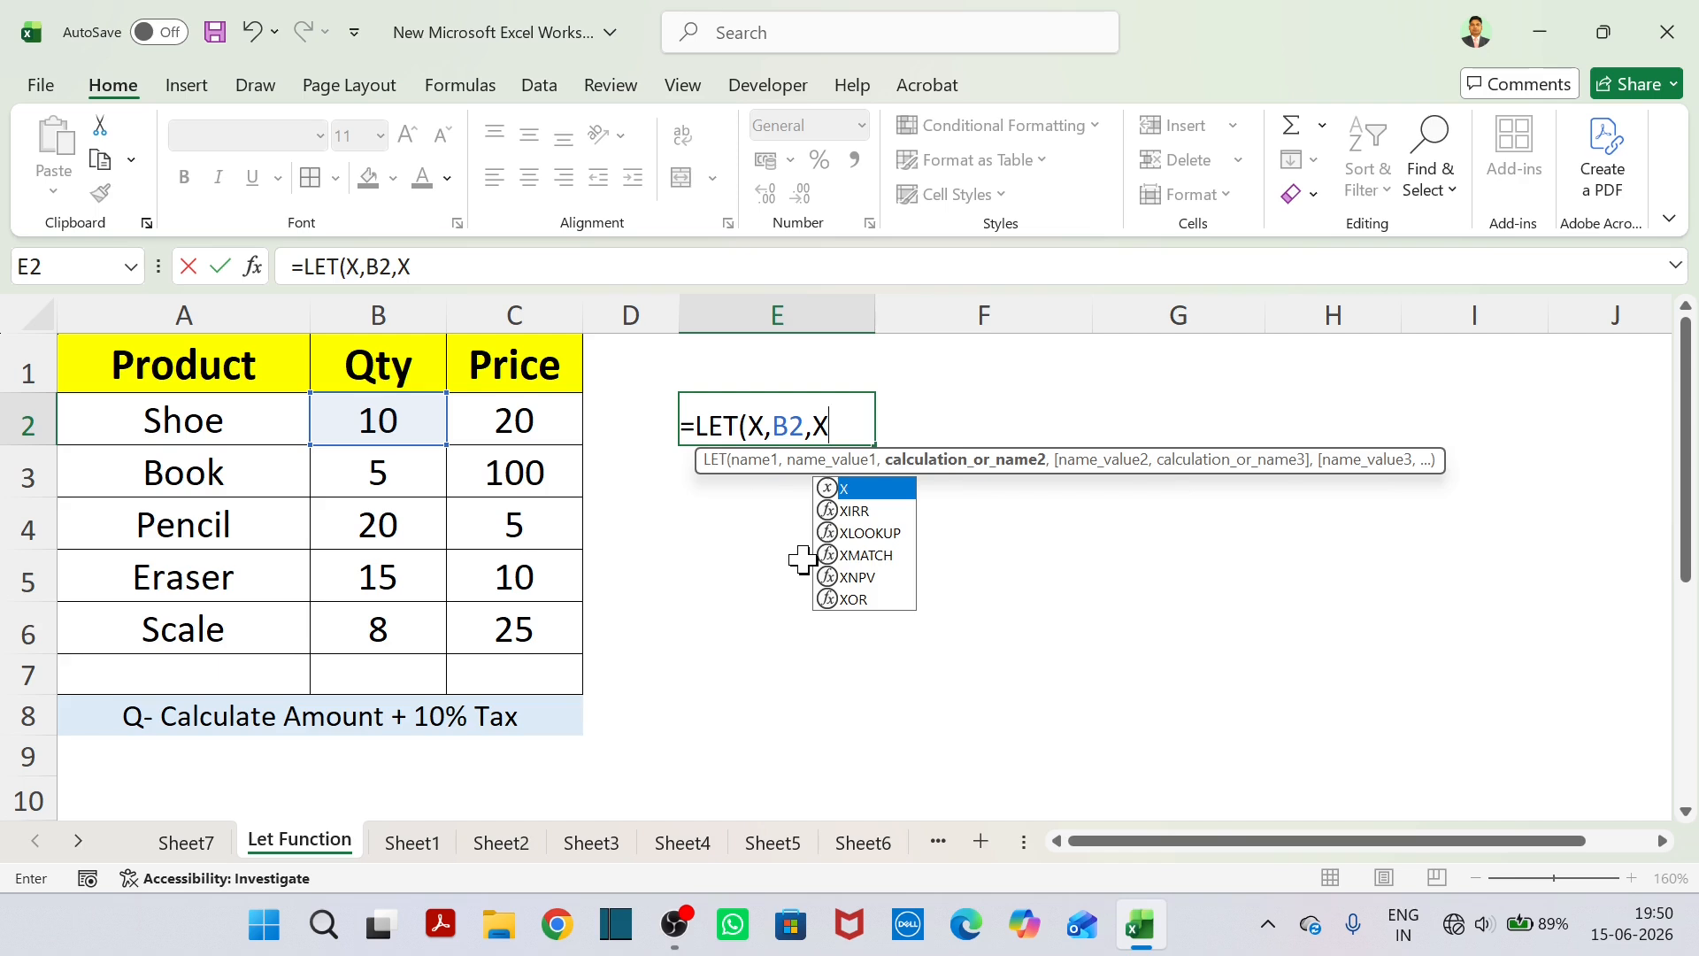
{"action": "type", "text": "*"}
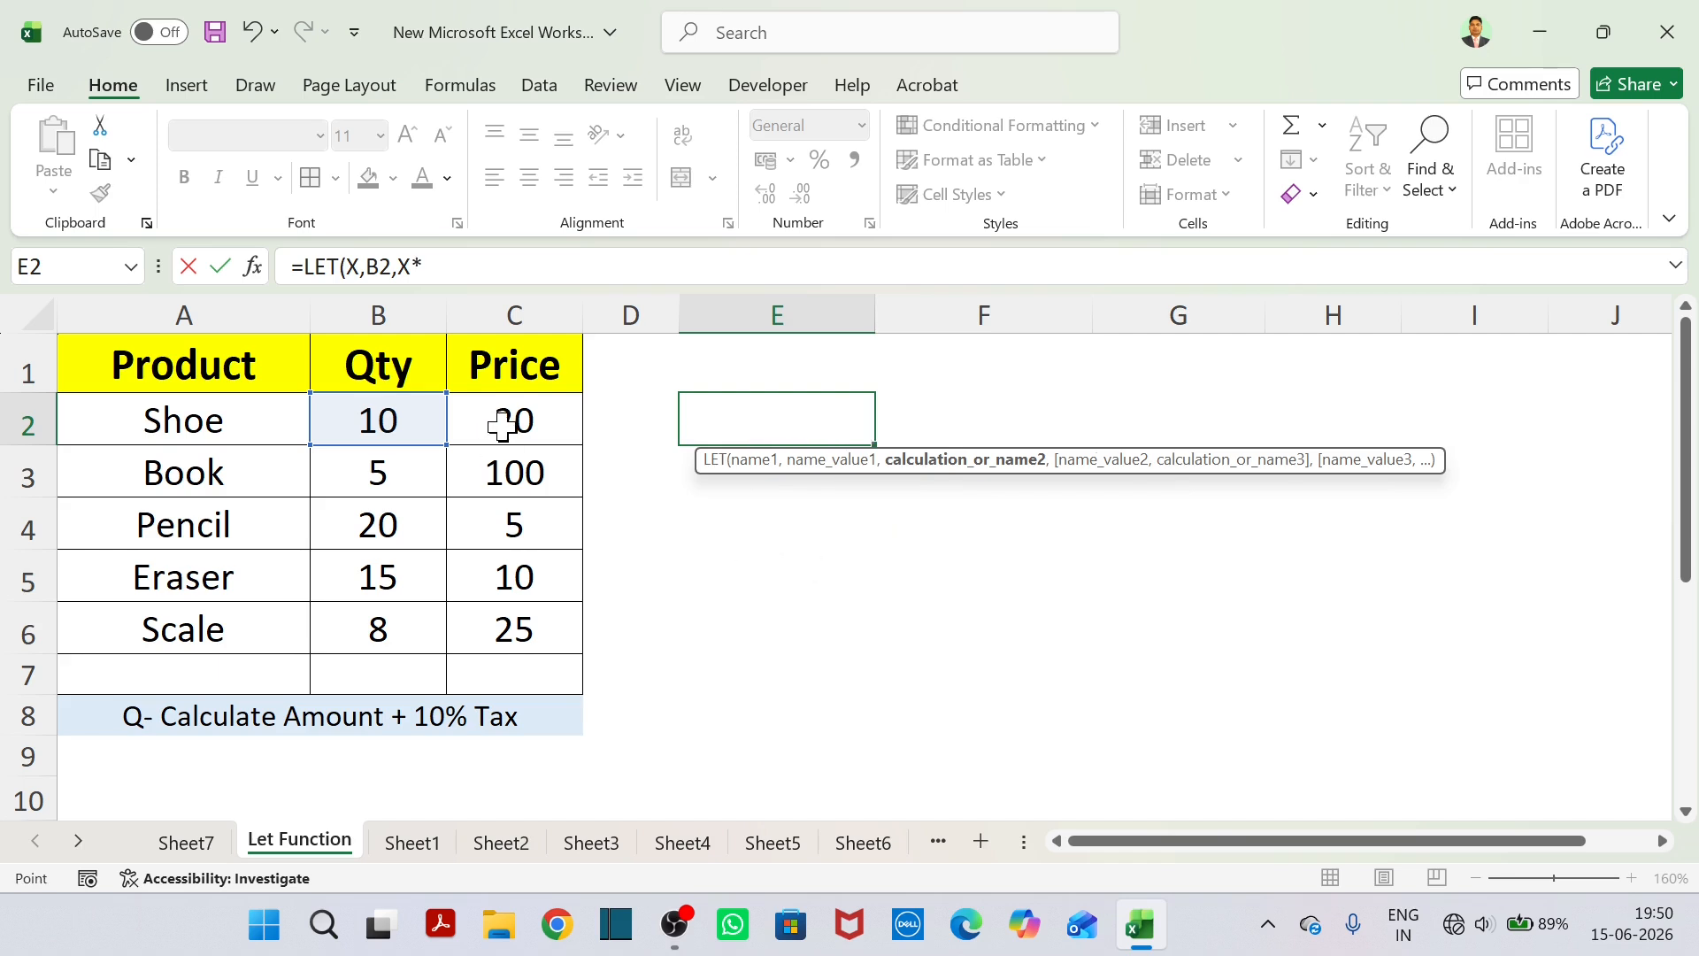
{"action": "left_click", "coordinate": [504, 426]}
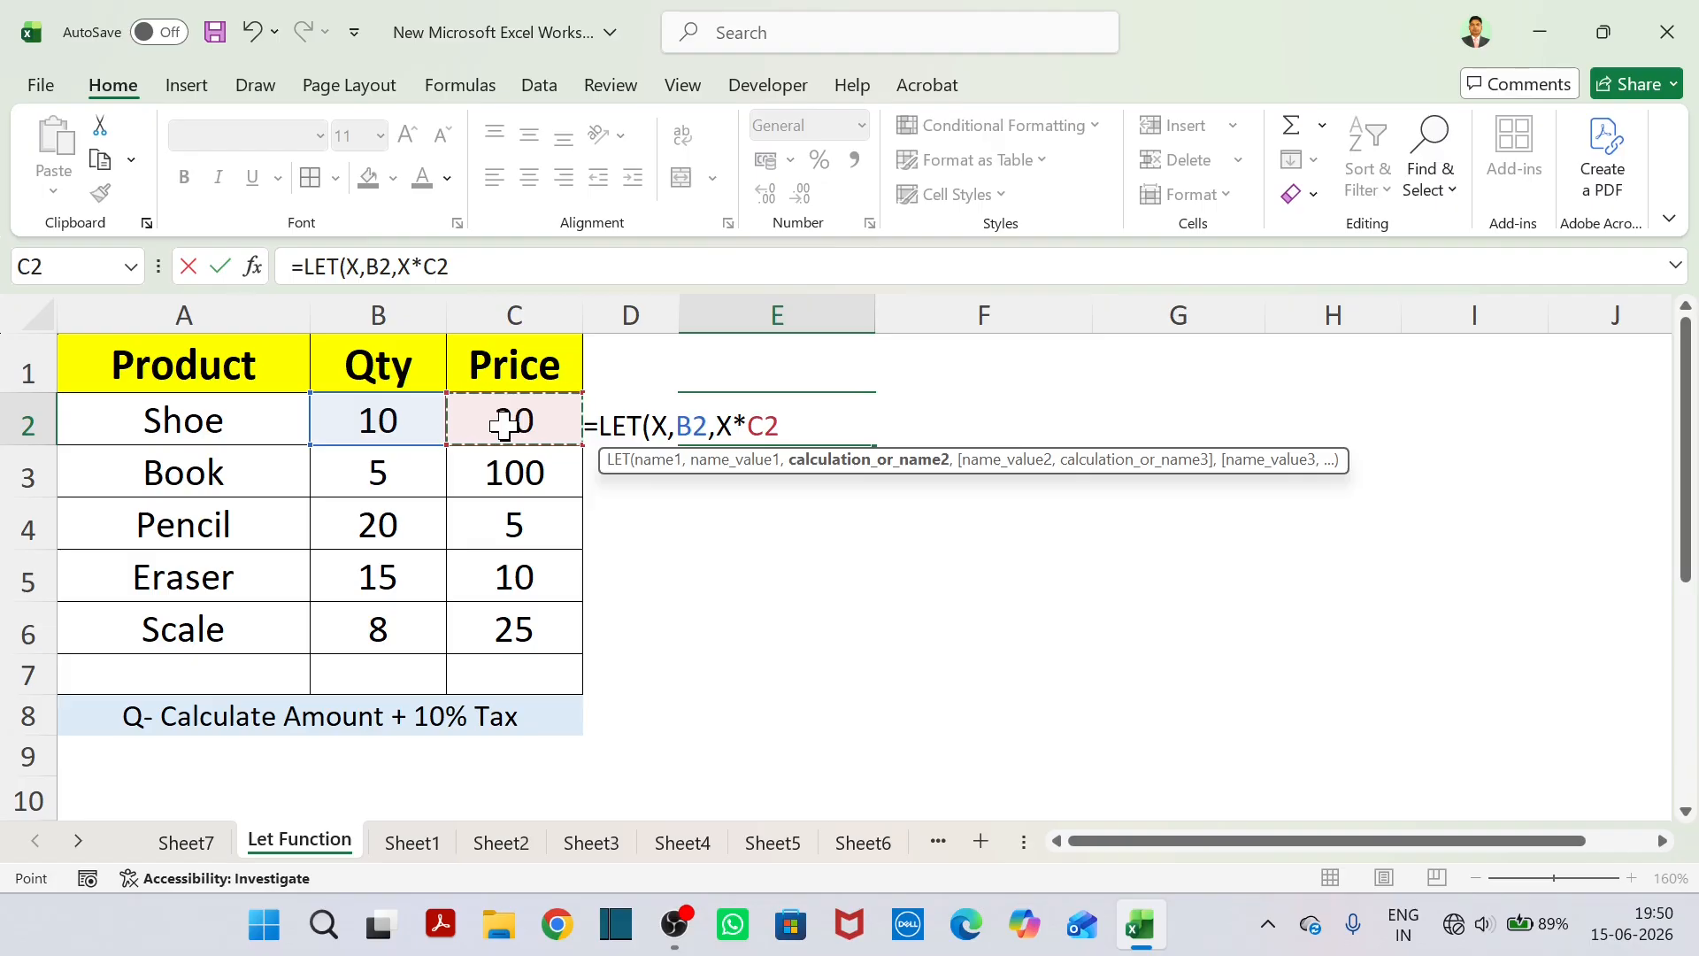
{"action": "type", "text": ")"}
{"action": "key", "text": "Return"}
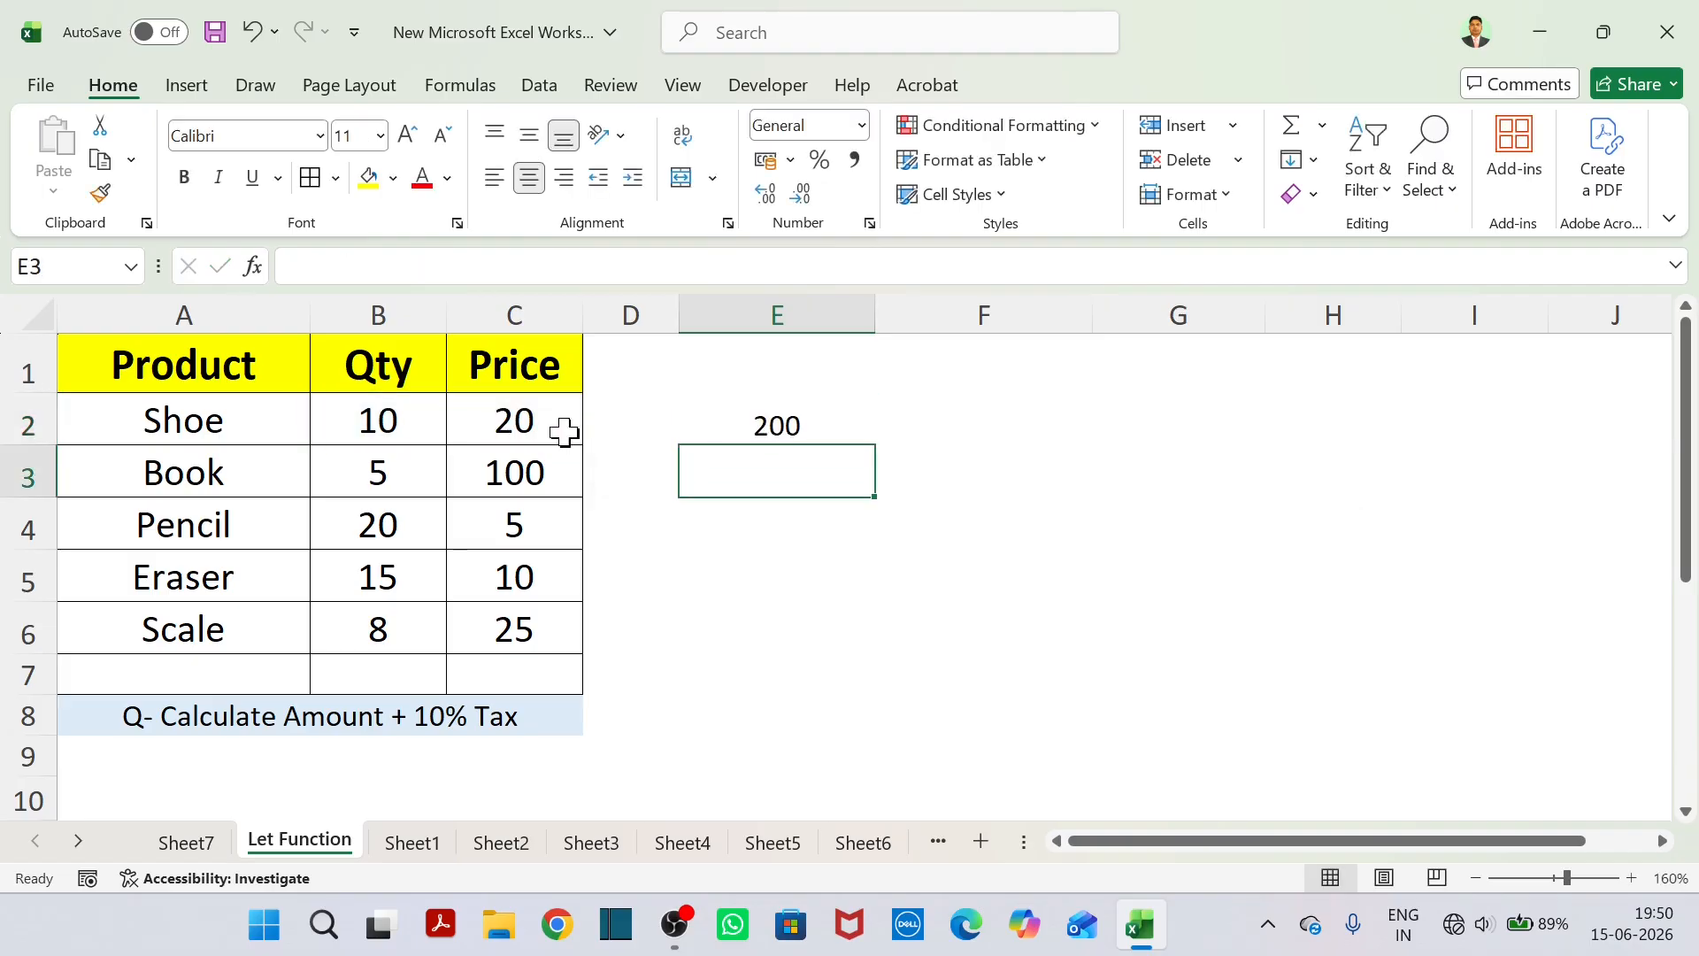
Review the LET formula in E2 that multiplies the Shoe quantity by its price.
{"action": "left_click", "coordinate": [824, 422]}
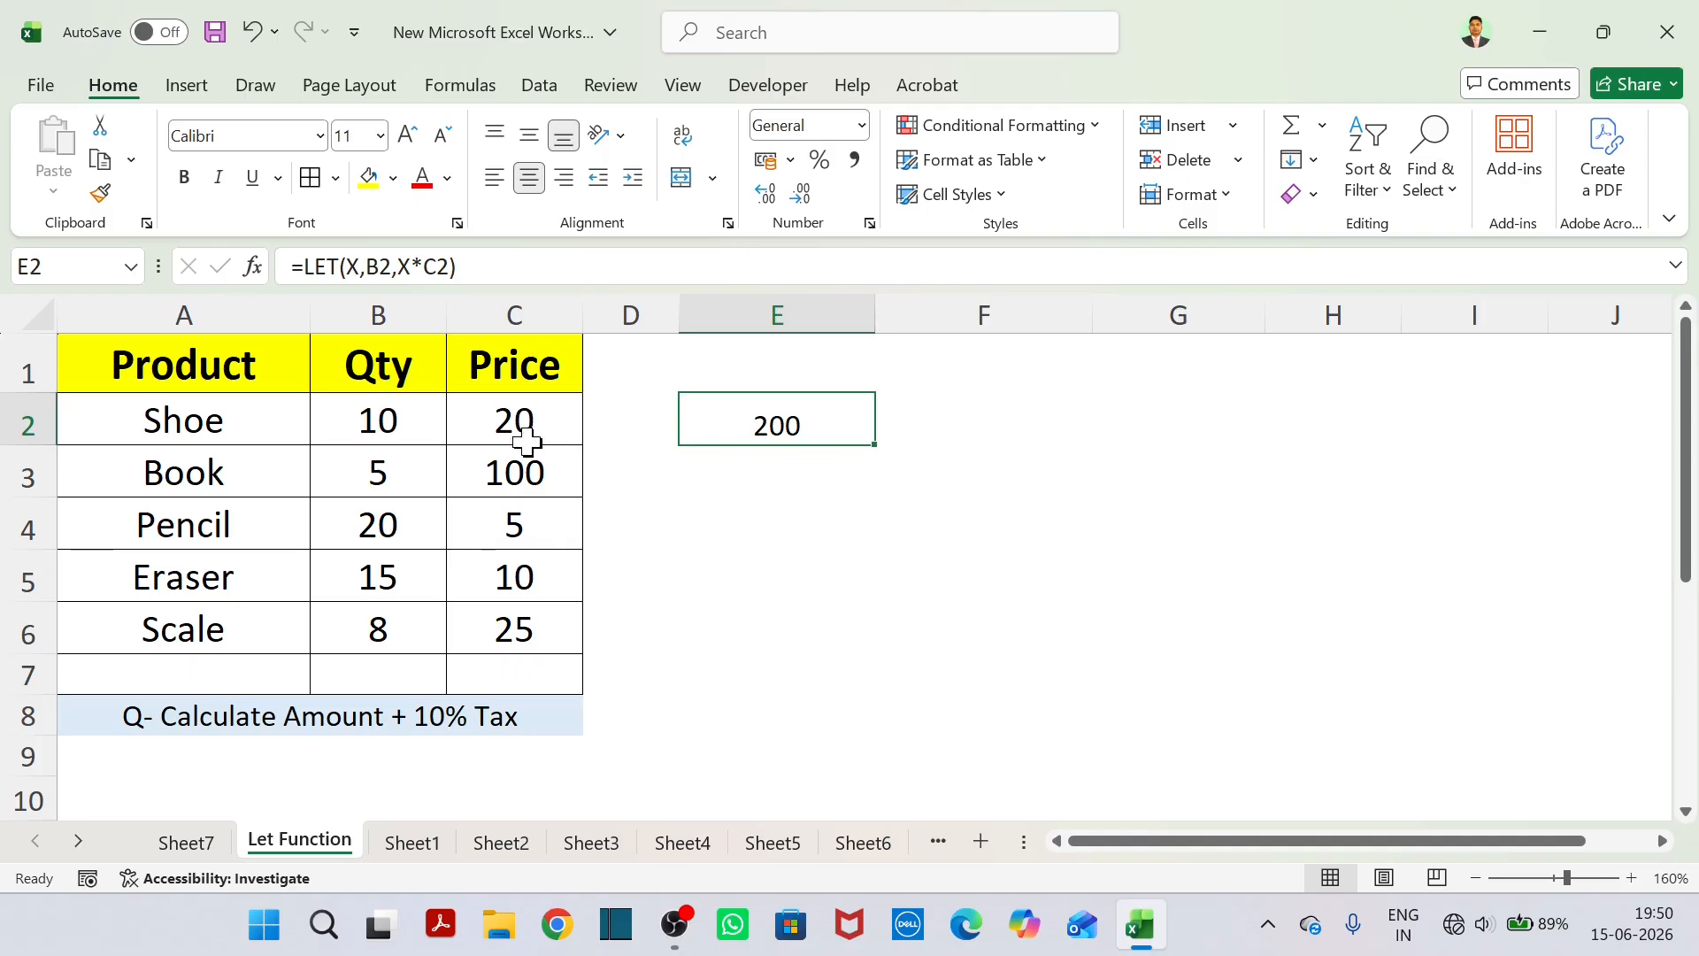
{"action": "left_click", "coordinate": [879, 506]}
{"action": "left_click", "coordinate": [788, 425]}
Start a LET formula in E4 that defines the name Amount.
{"action": "left_click", "coordinate": [779, 516]}
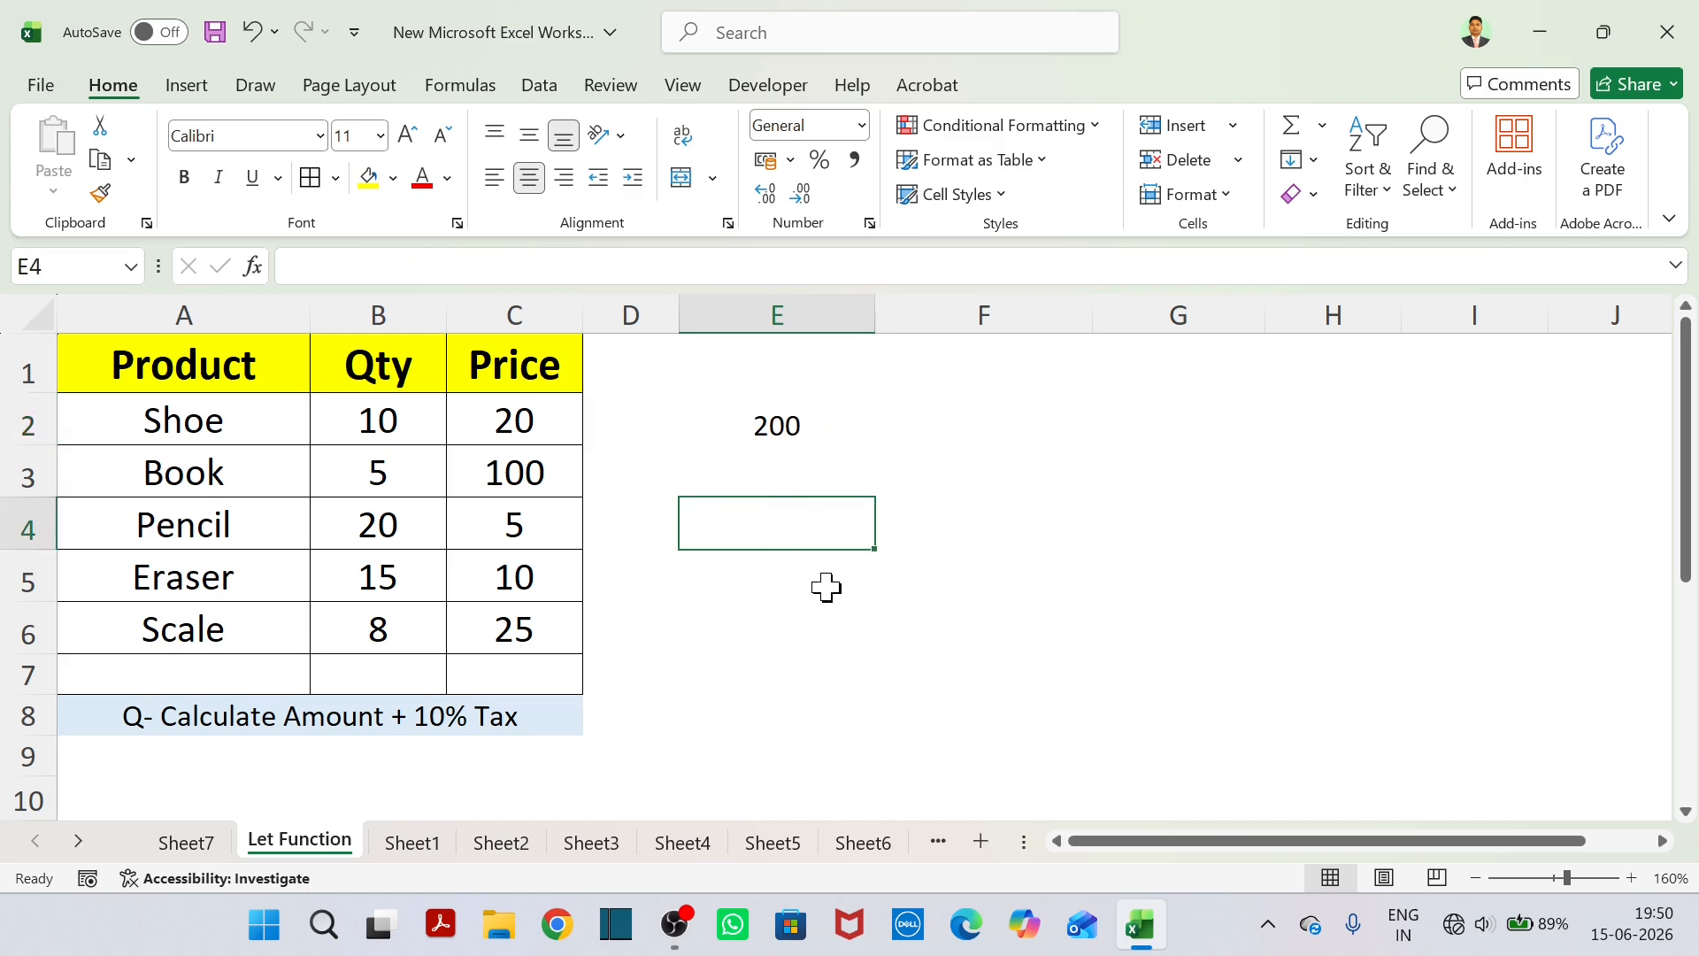
{"action": "type", "text": "="}
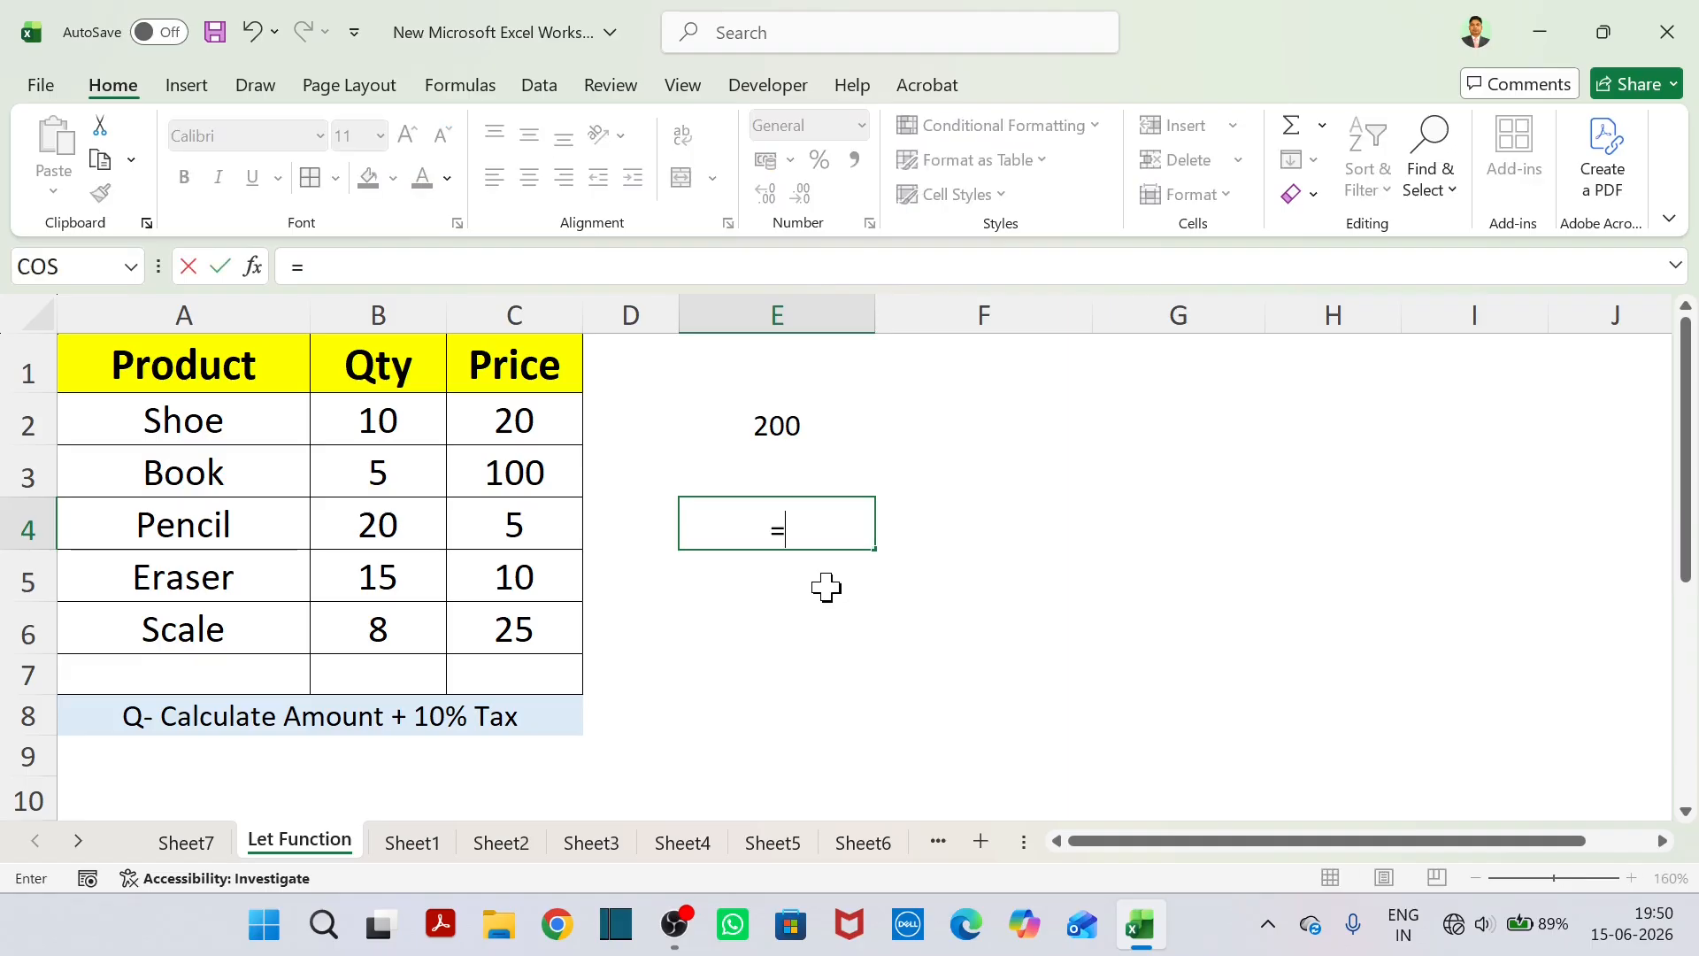
{"action": "type", "text": "LET("}
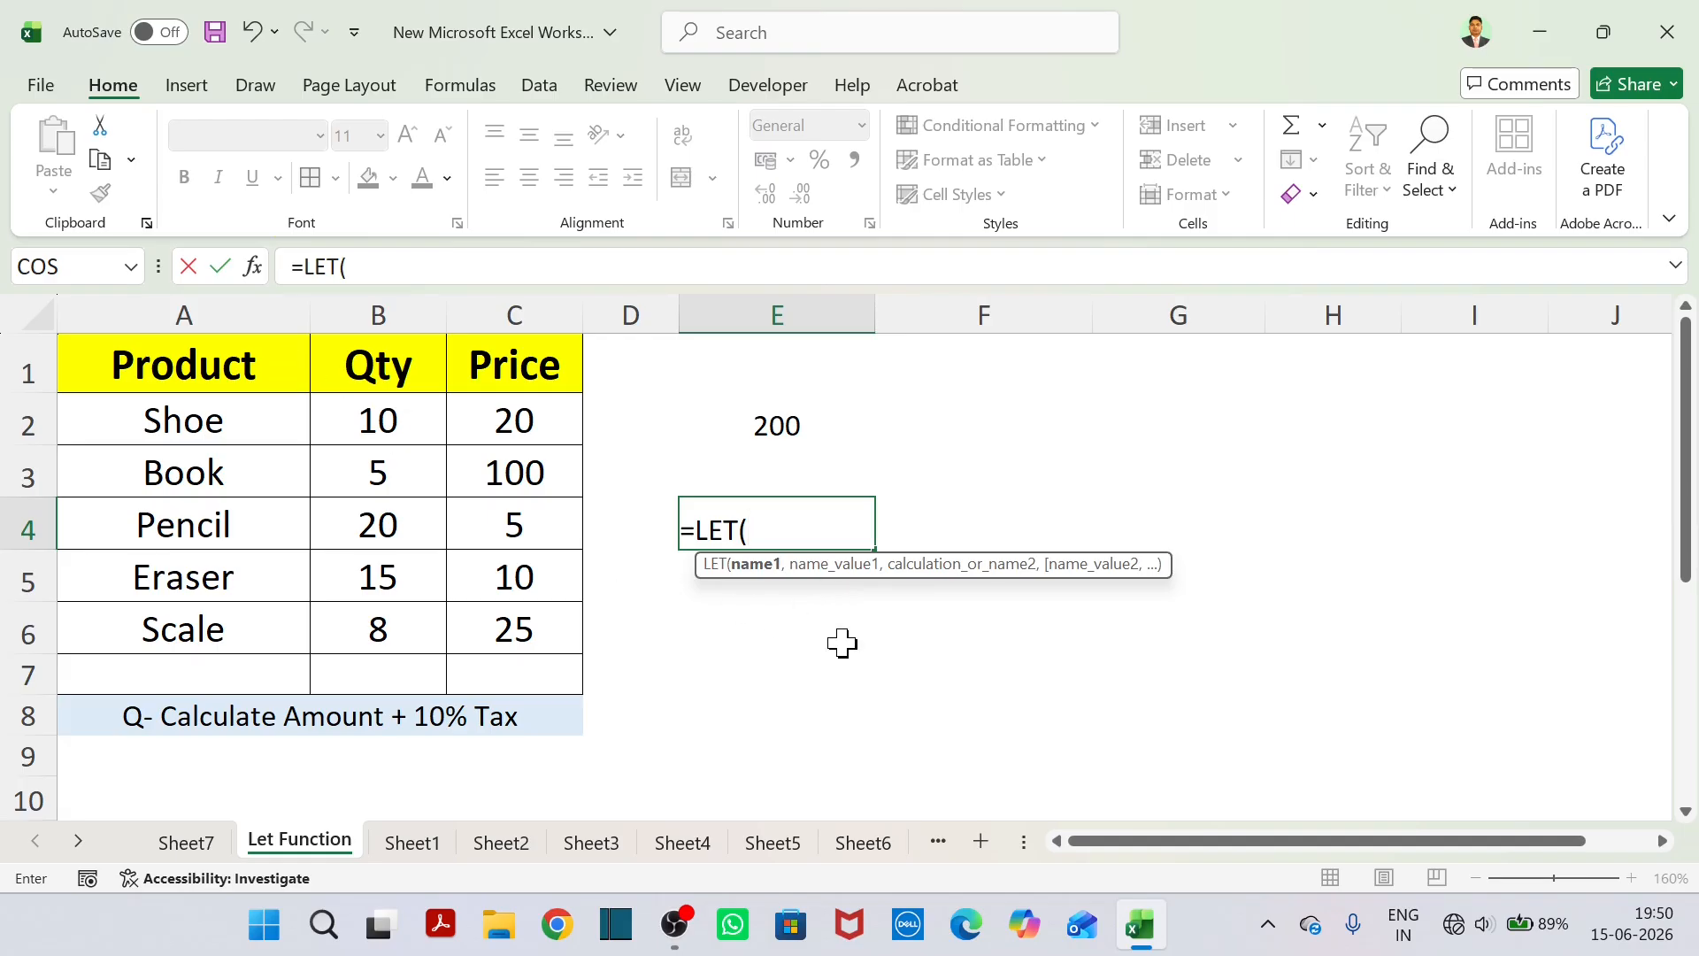
{"action": "type", "text": "aMOUNT"}
{"action": "key", "text": "BackSpace"}
{"action": "key", "text": "BackSpace"}
{"action": "key", "text": "BackSpace"}
{"action": "key", "text": "BackSpace"}
{"action": "key", "text": "BackSpace"}
{"action": "key", "text": "BackSpace"}
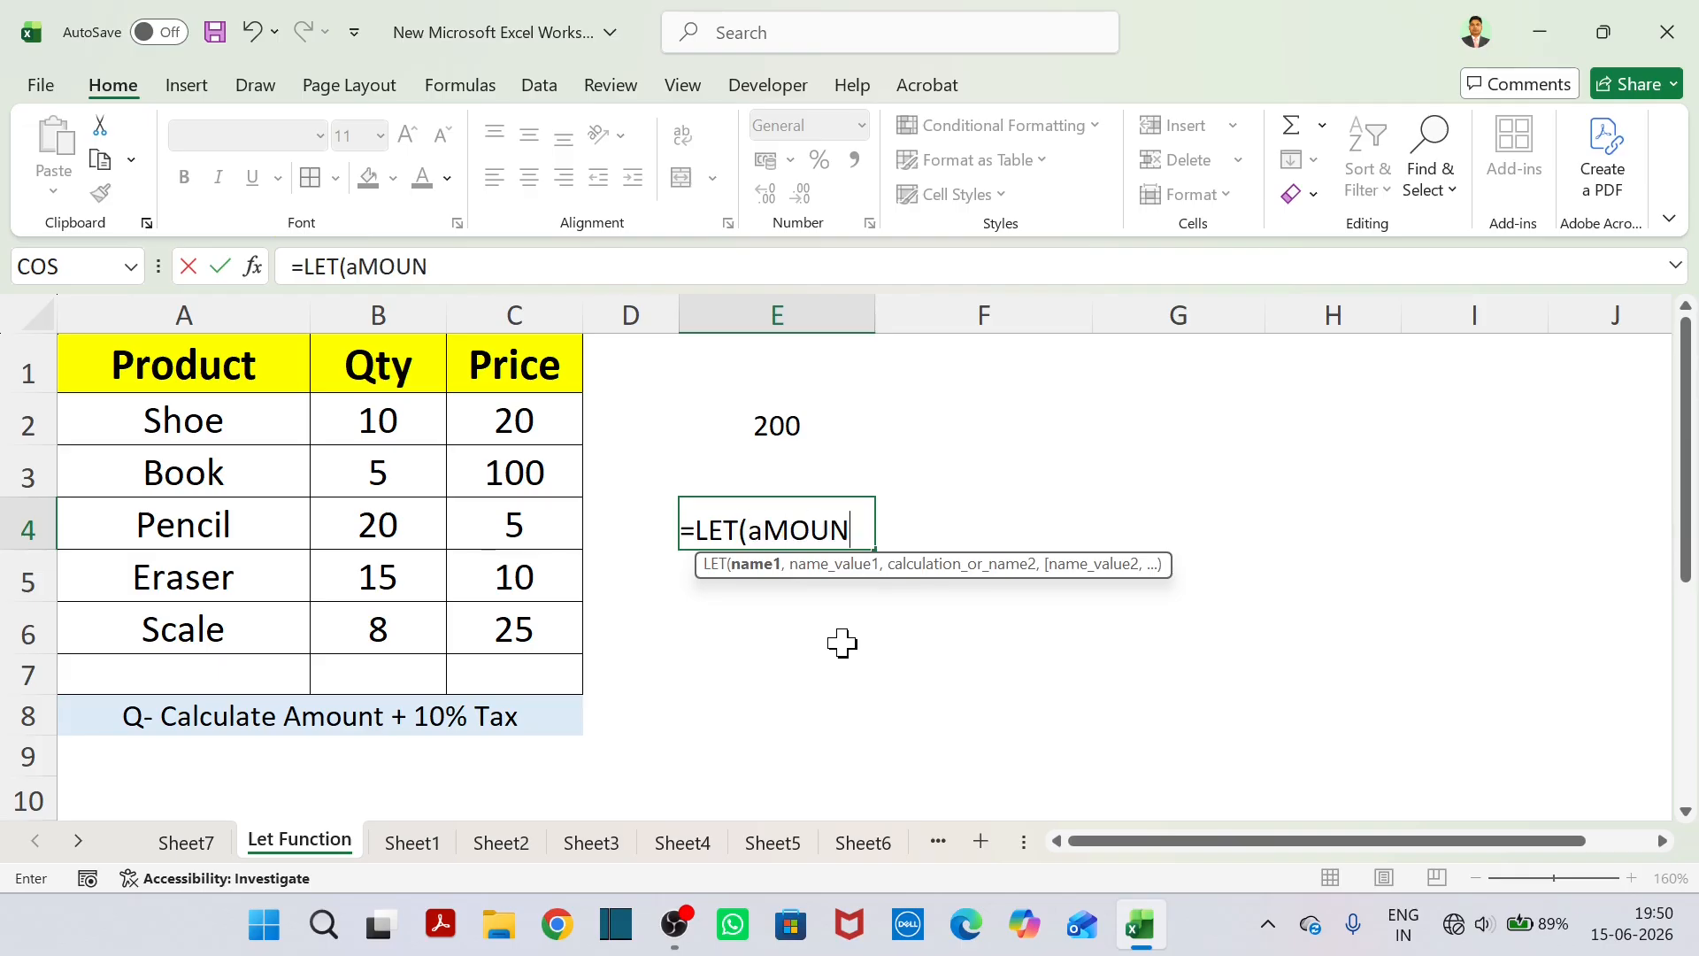
{"action": "type", "text": "Amount"}
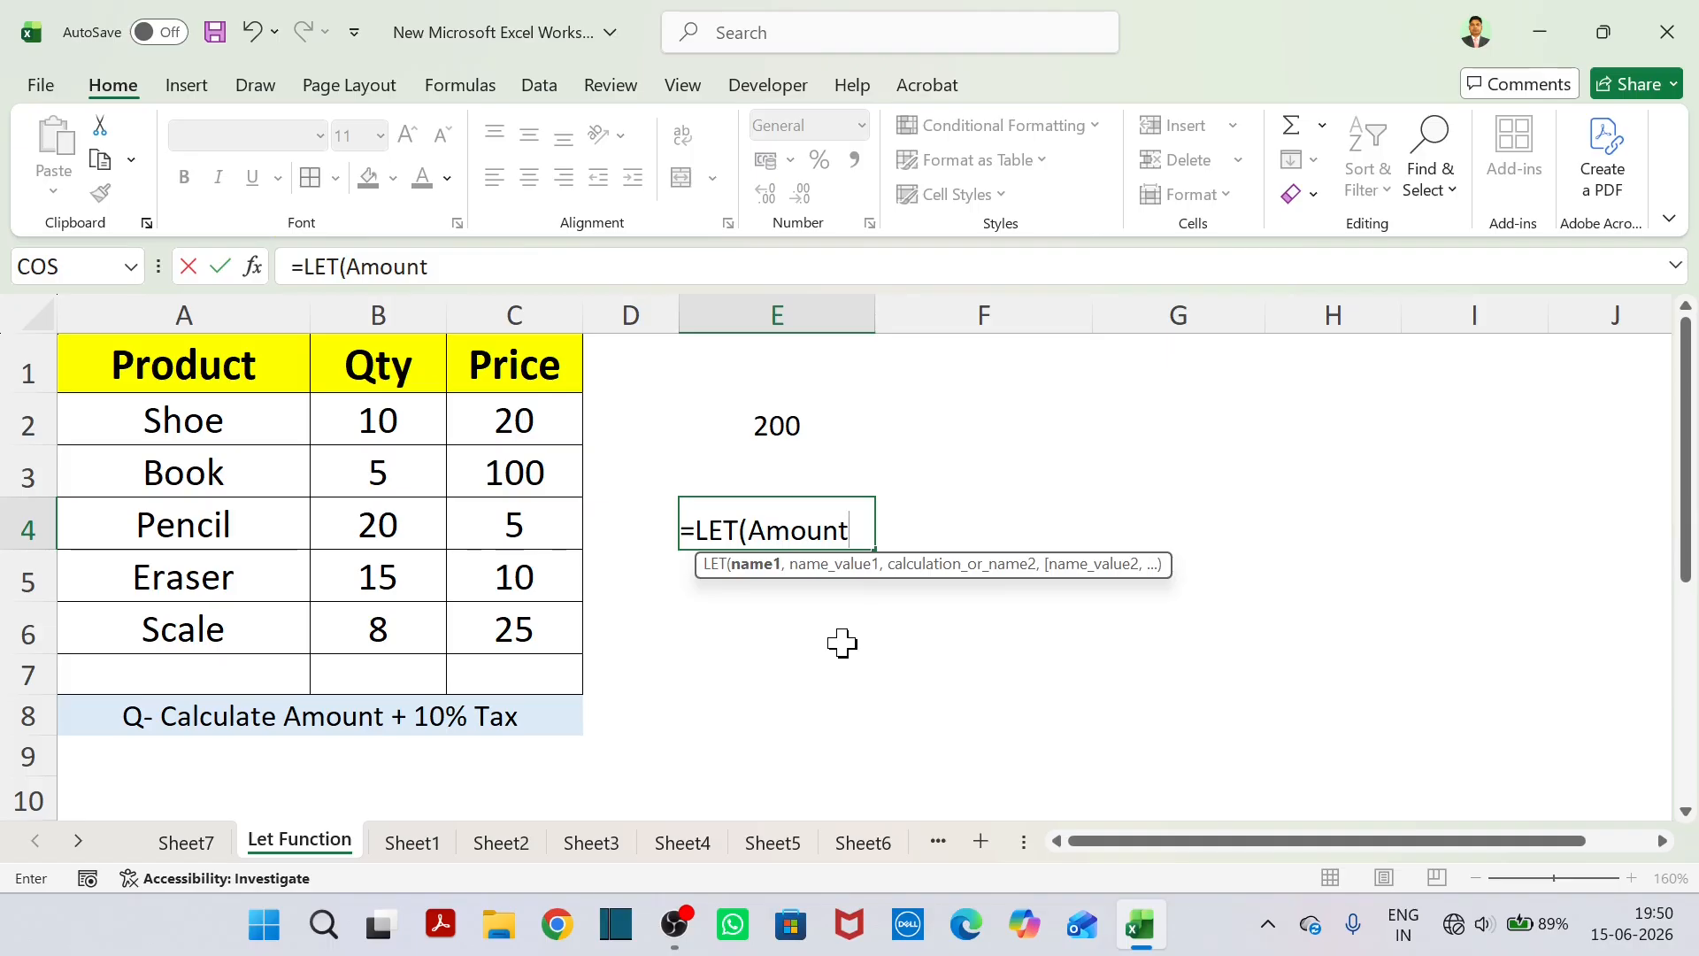
{"action": "type", "text": ","}
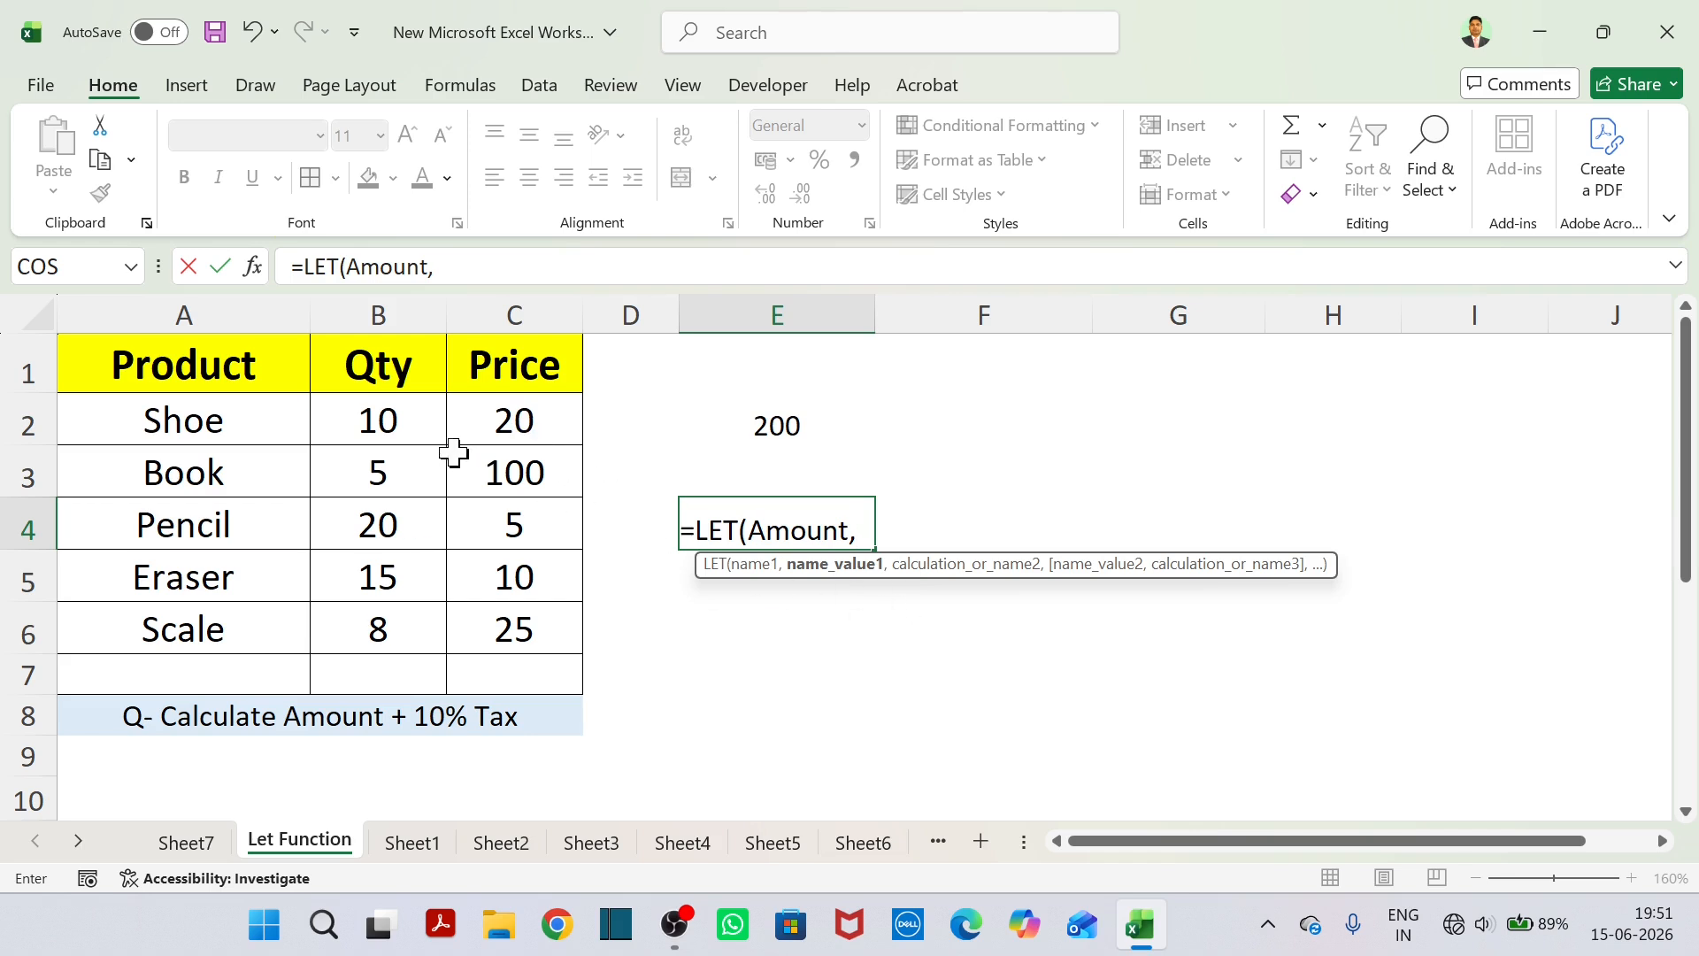
Give Amount the value of the Shoe quantity multiplied by the Shoe price, B2*C2, in the E4 formula.
{"action": "left_click", "coordinate": [411, 423]}
{"action": "type", "text": "*"}
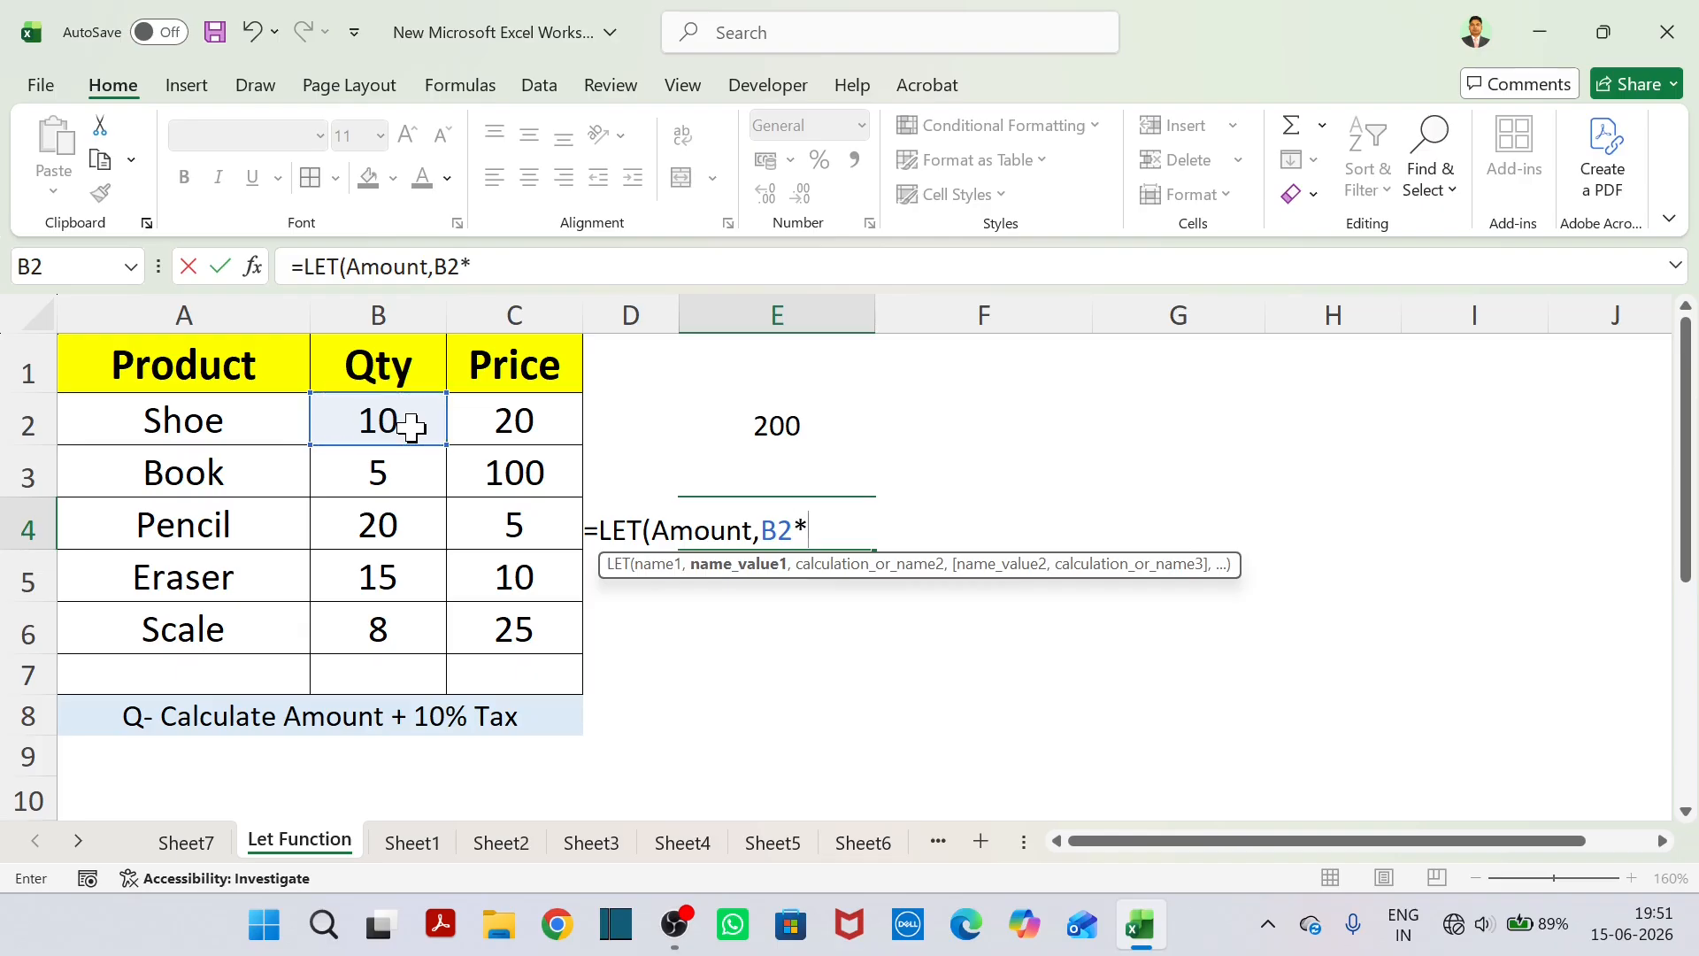
{"action": "left_click", "coordinate": [500, 425]}
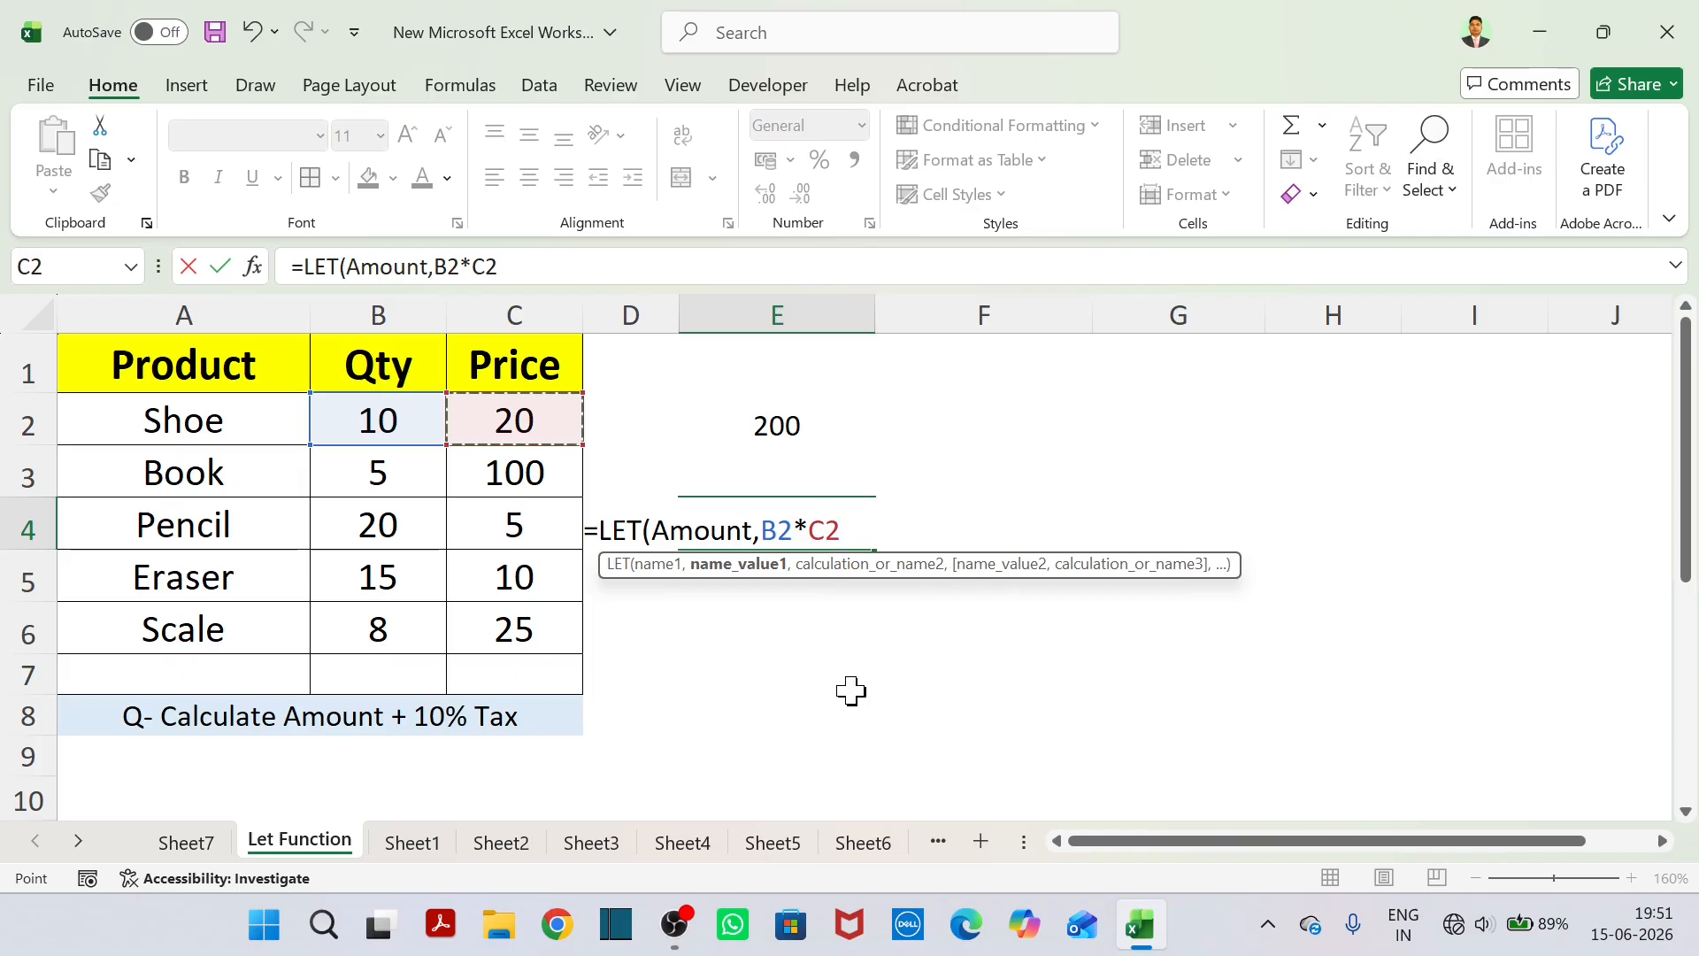
{"action": "type", "text": ","}
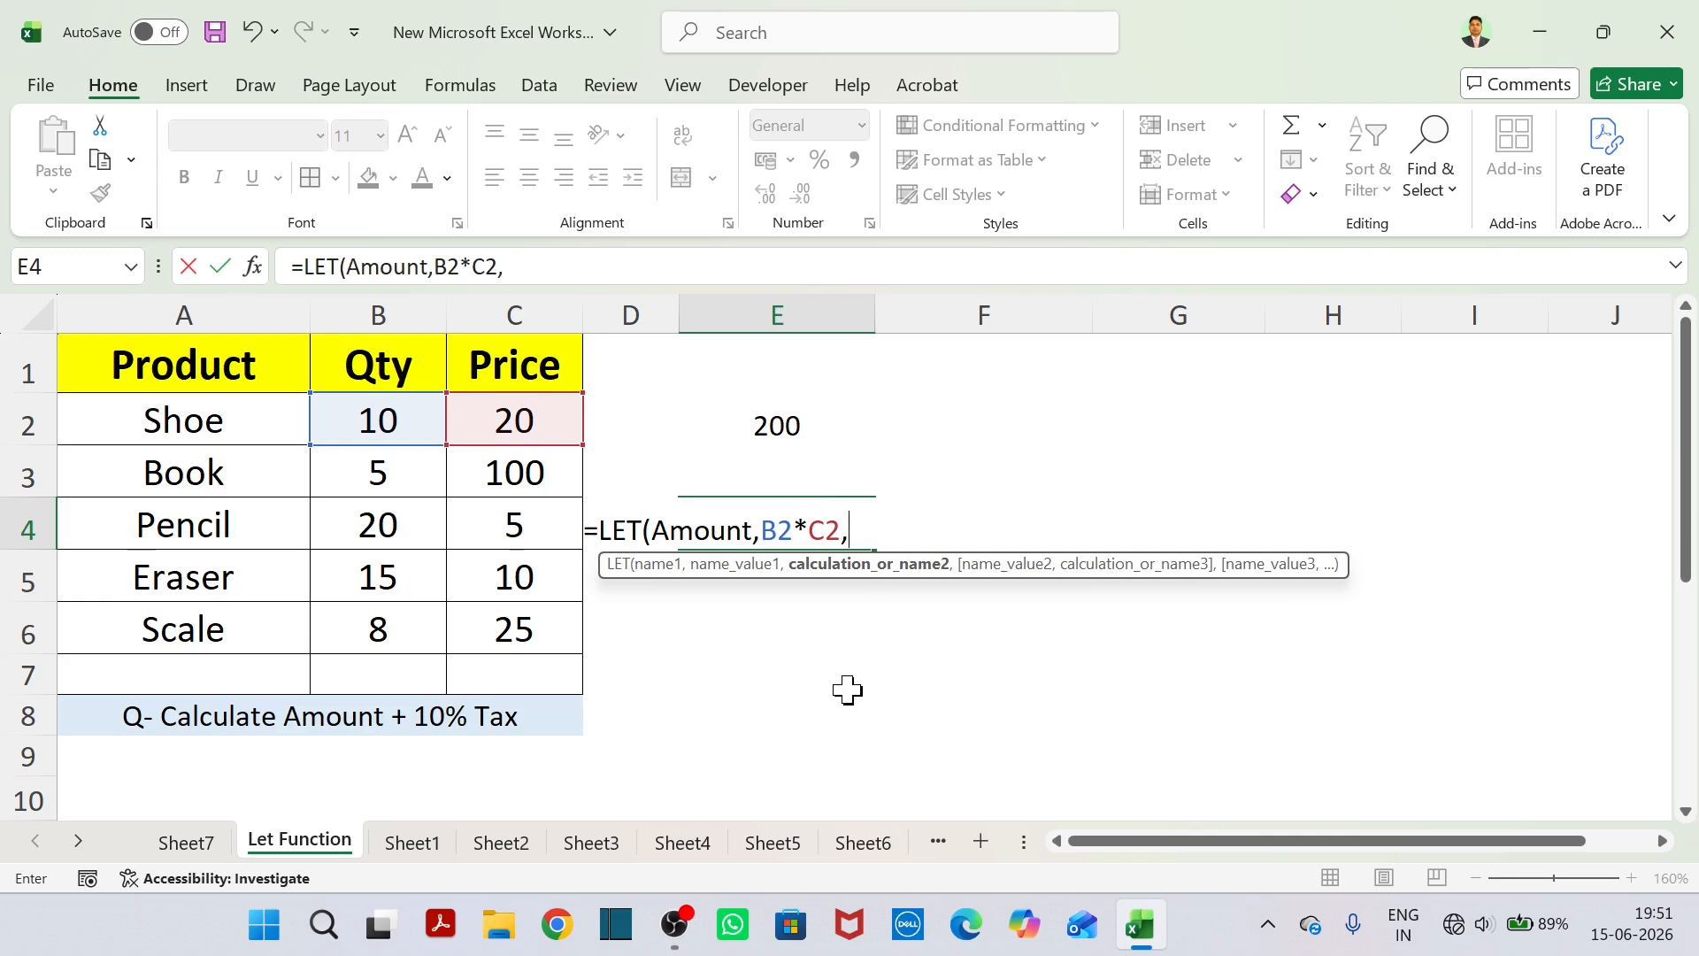
Complete the E4 formula with the amount plus 10% tax, as =LET(Amount,B2*C2,Amount+Amount*10%).
{"action": "type", "text": "Amount"}
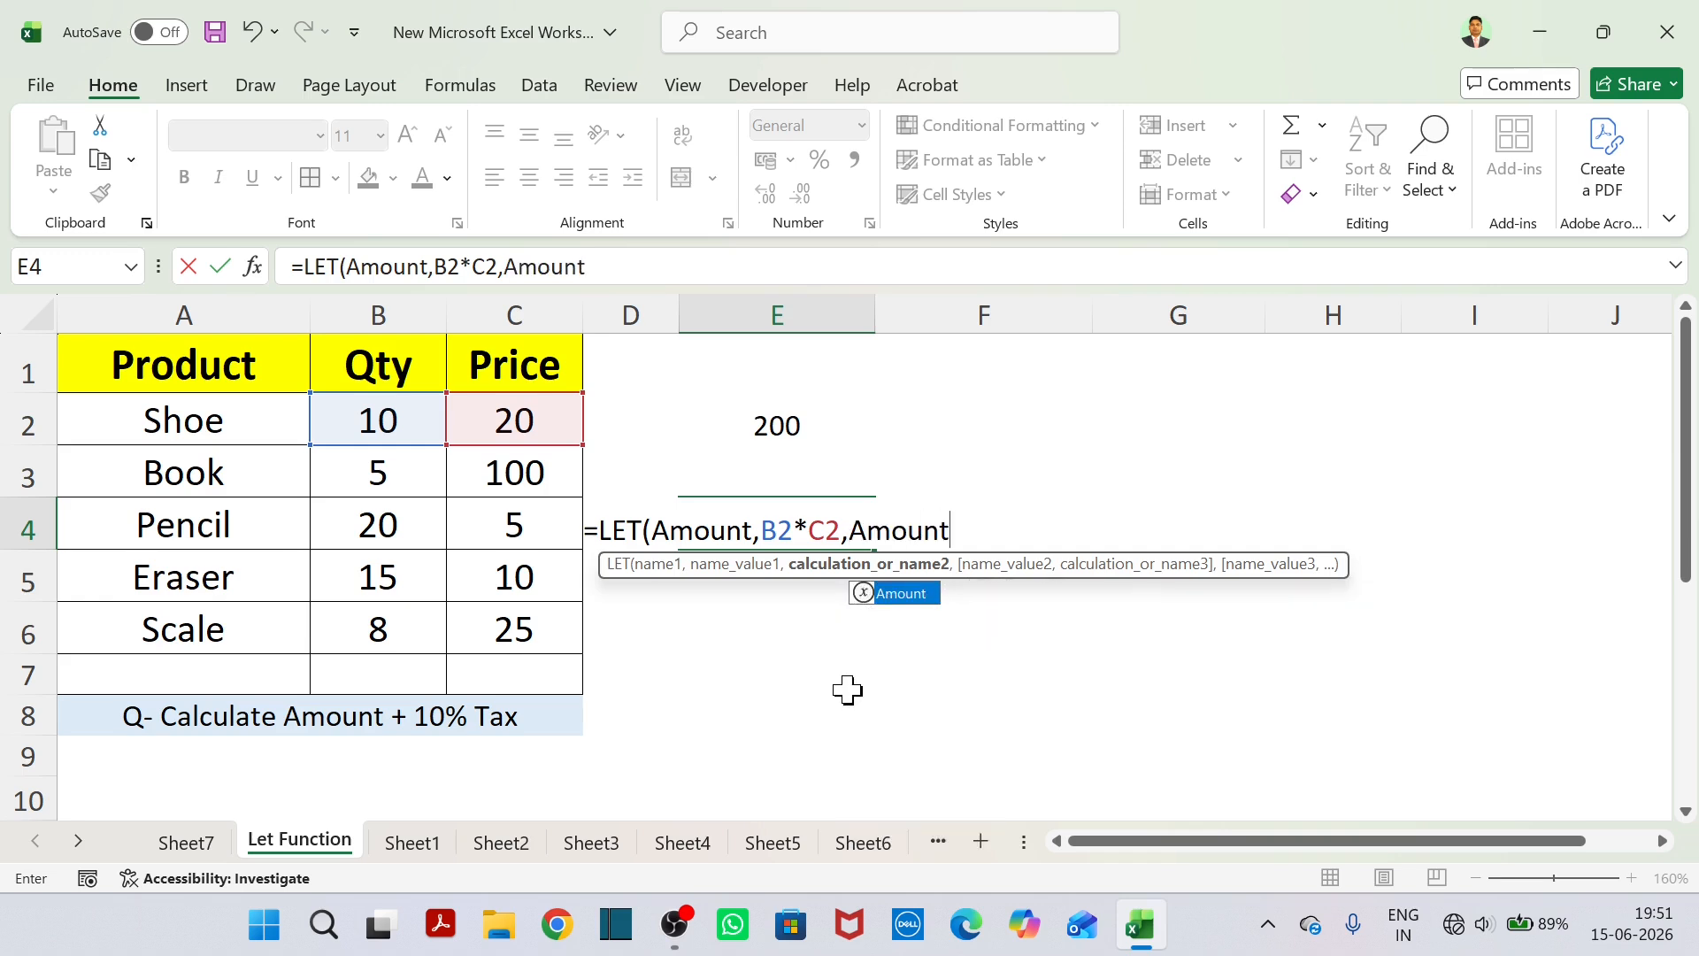
{"action": "type", "text": "+Amount"}
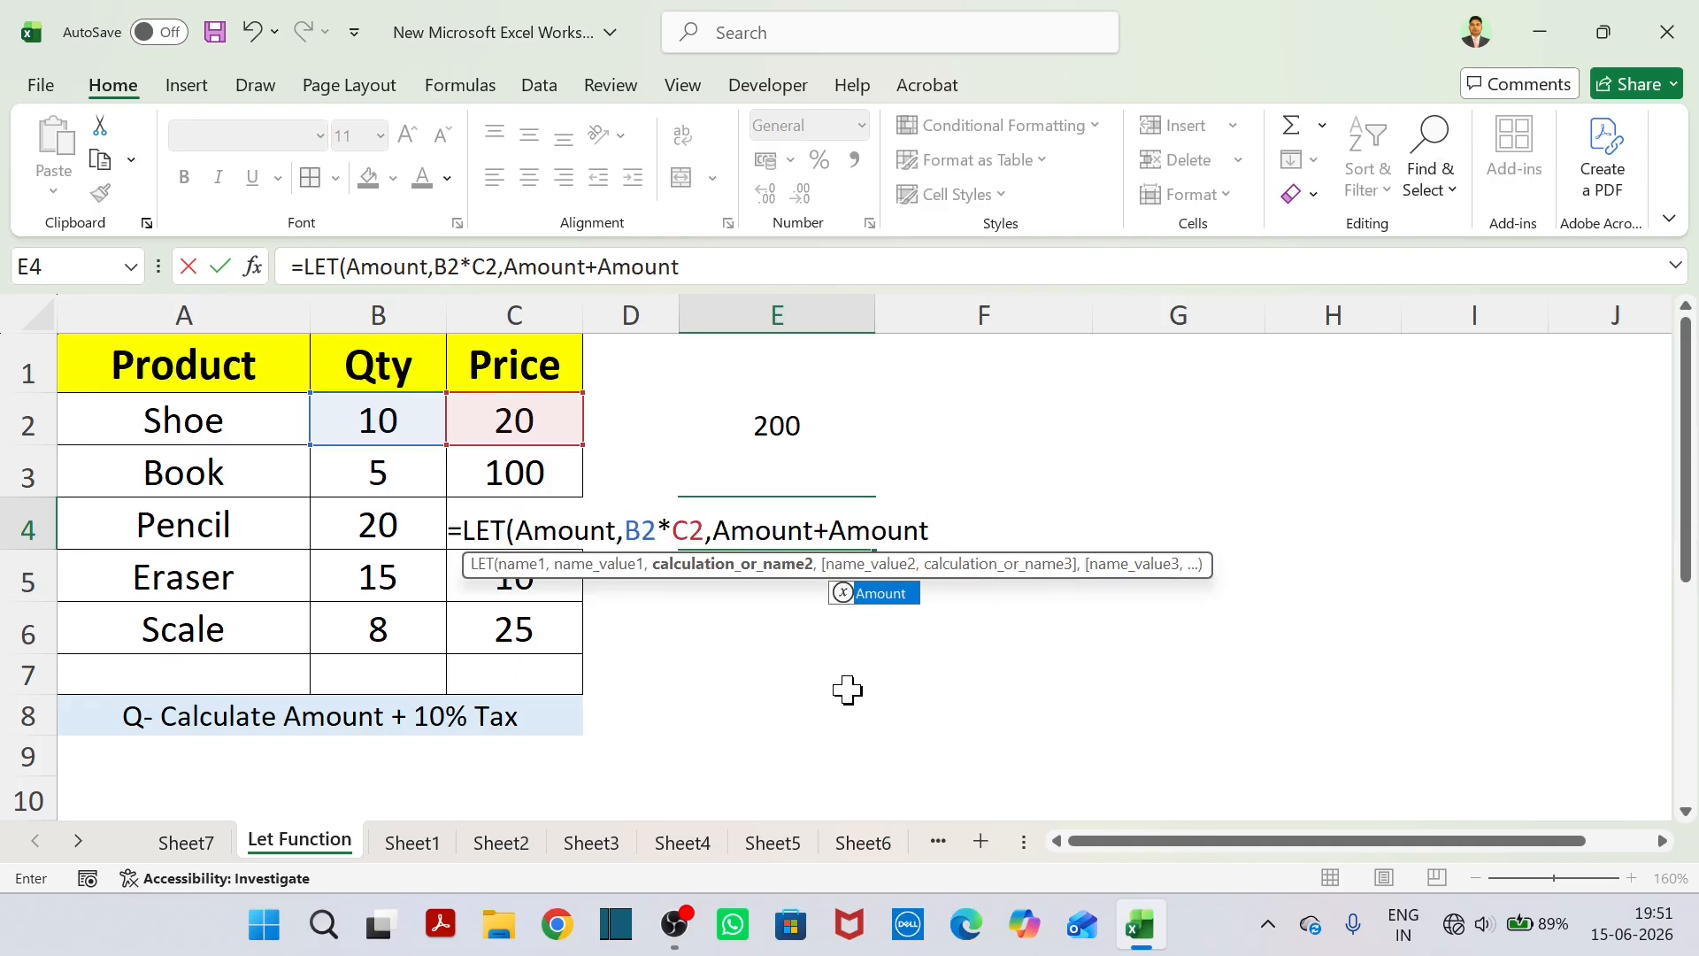
{"action": "type", "text": "*10%"}
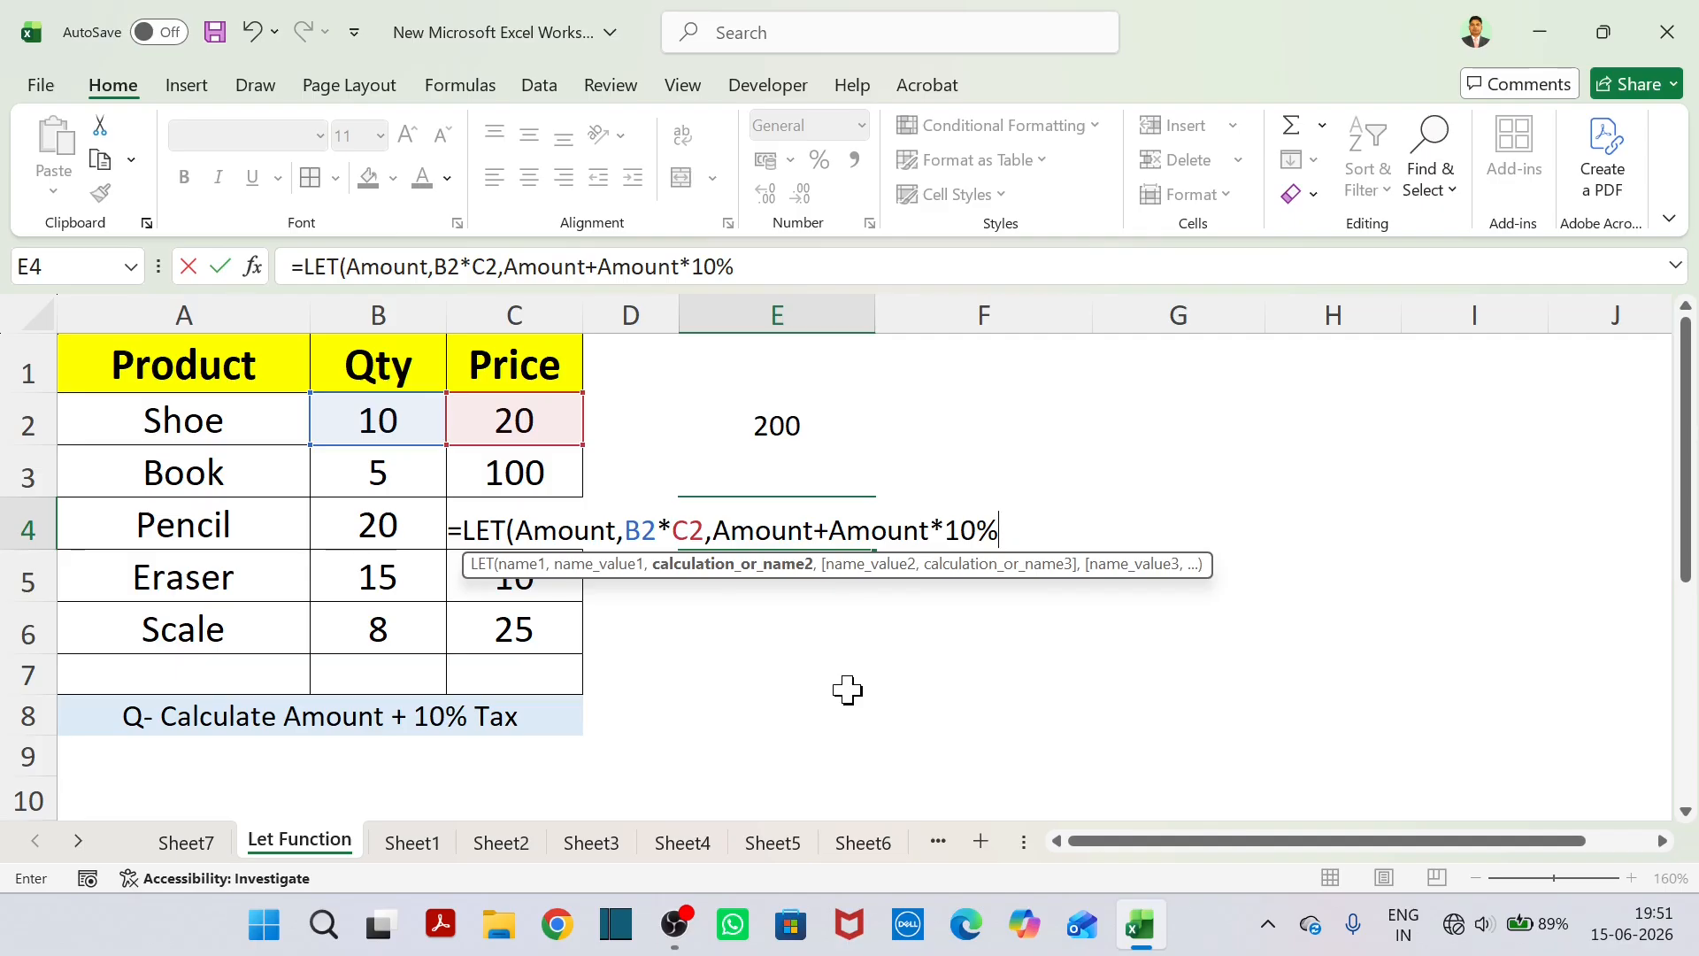
{"action": "type", "text": ")"}
{"action": "key", "text": "Return"}
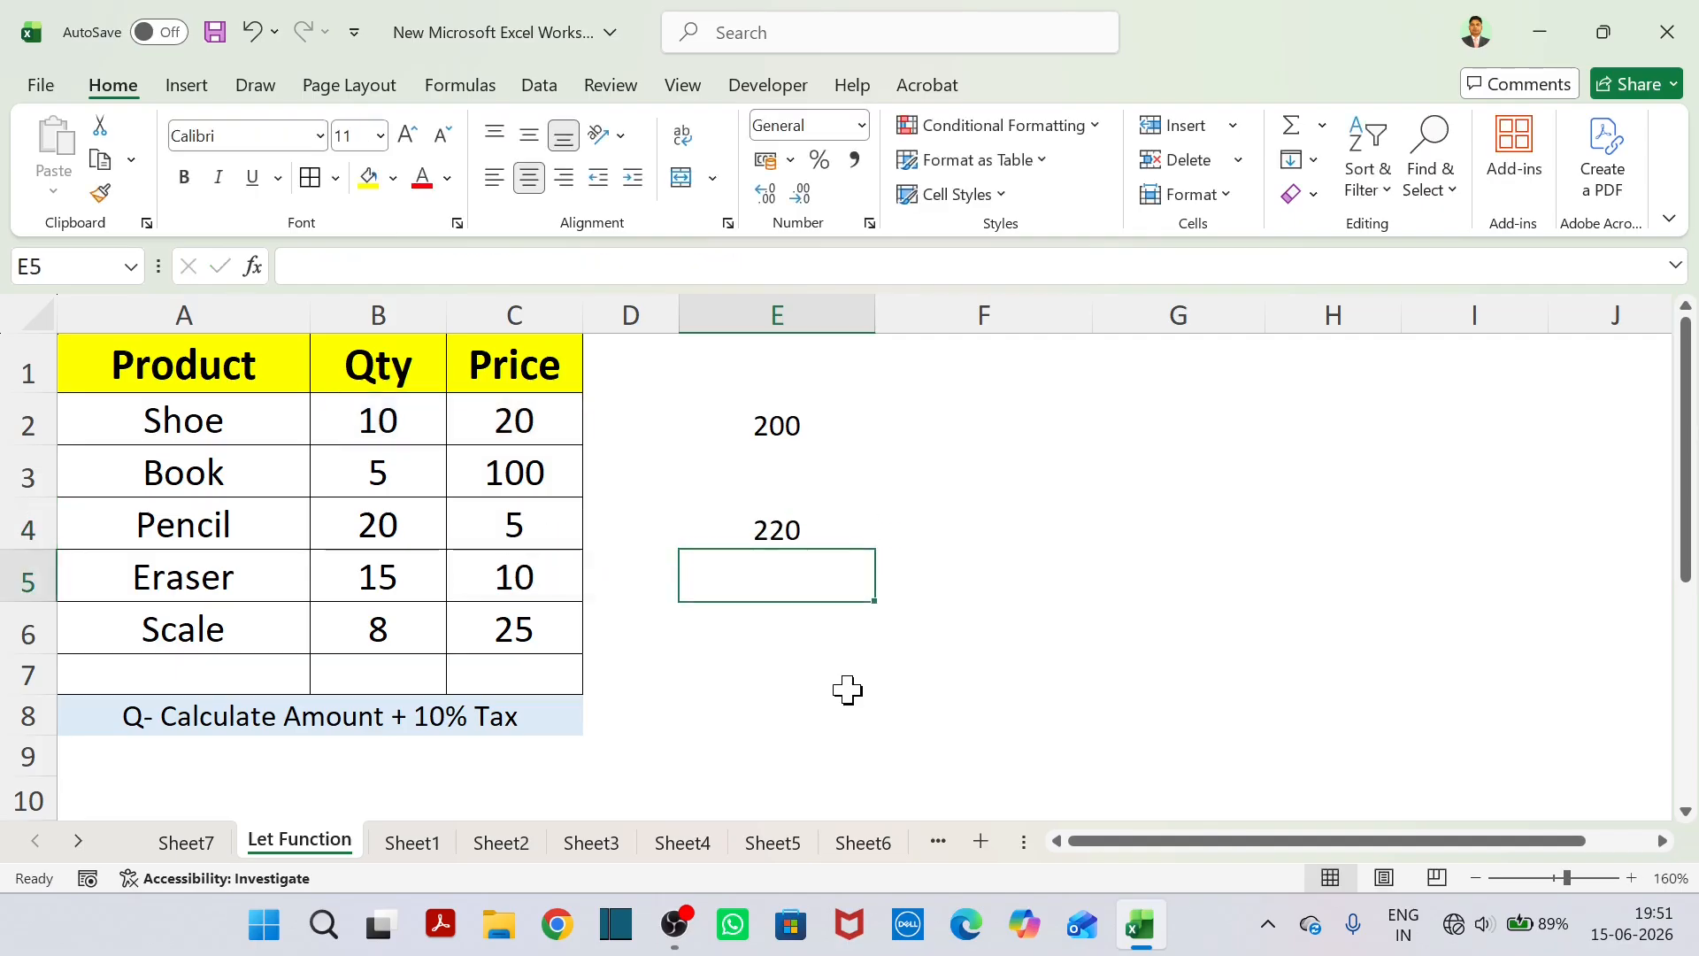
Compare the LET formula in E4 with the one in E2.
{"action": "left_click", "coordinate": [810, 531]}
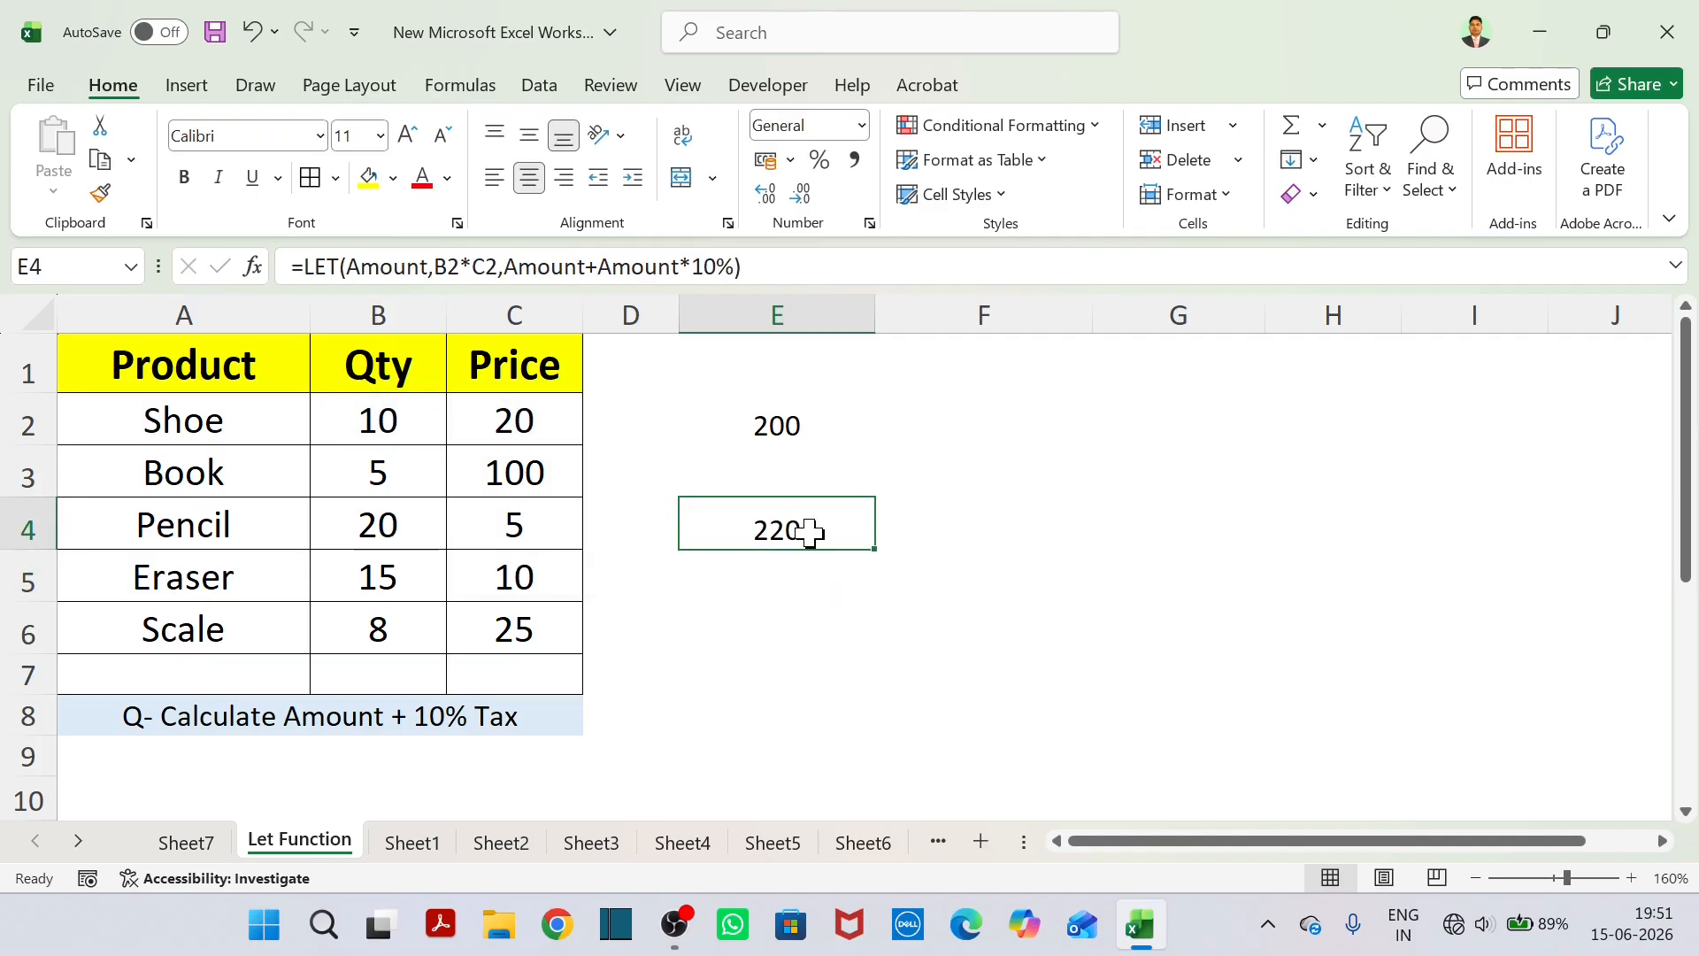
{"action": "left_click", "coordinate": [777, 431]}
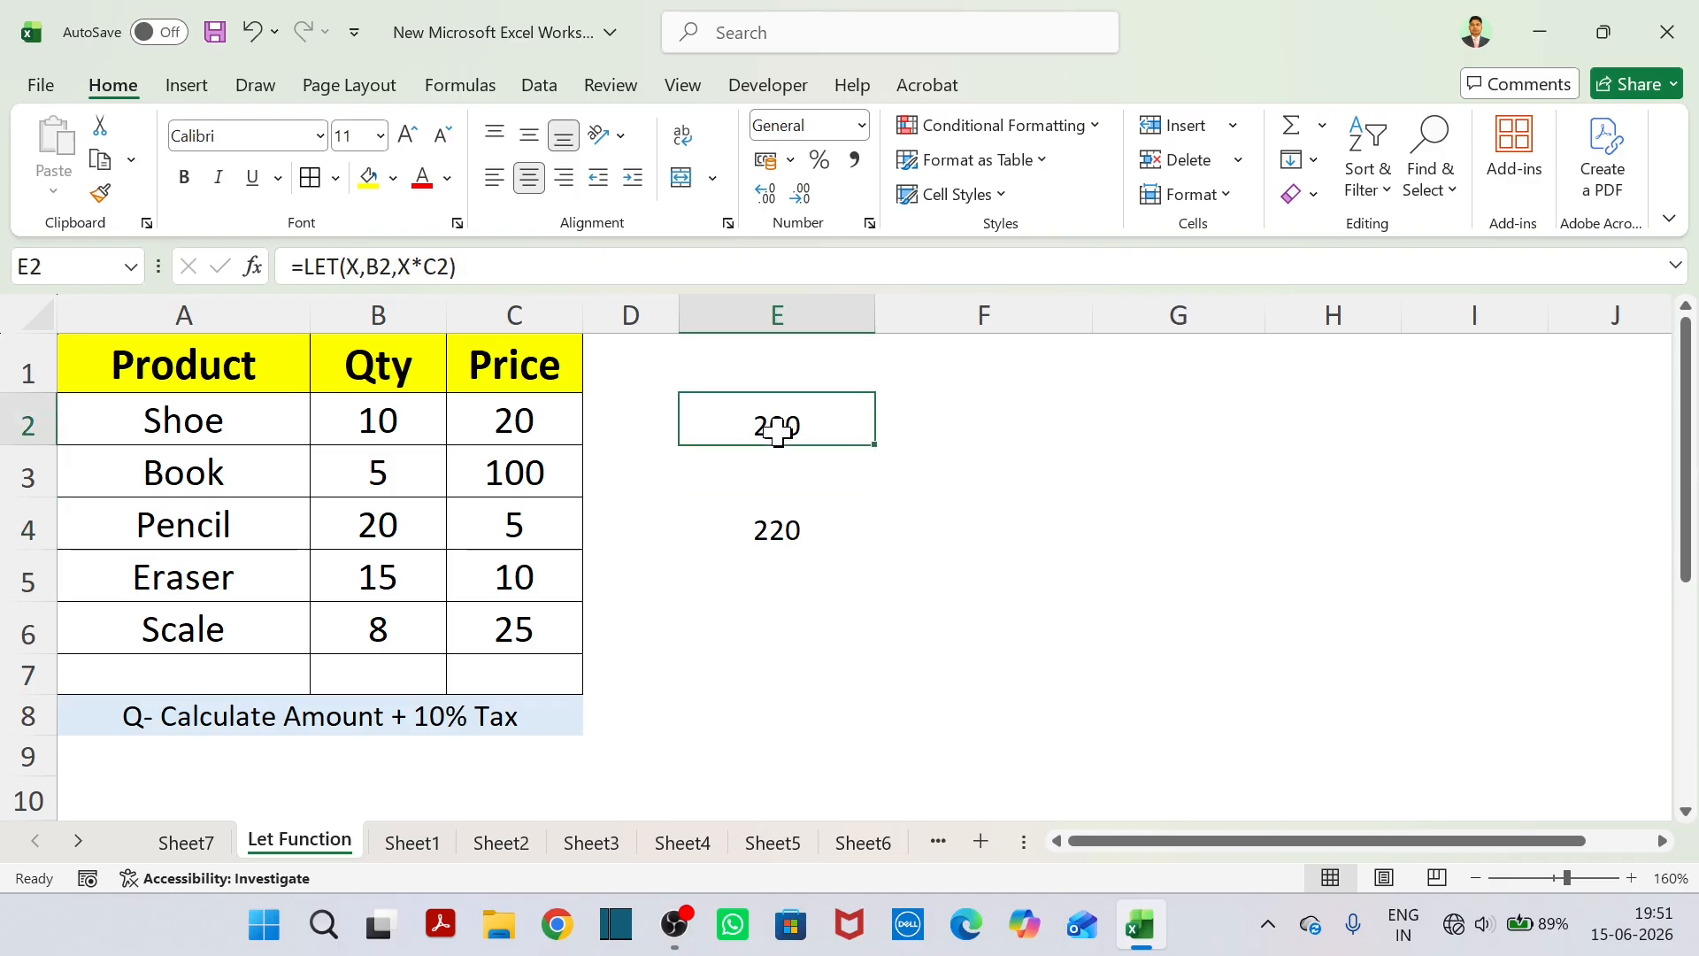
{"action": "left_click", "coordinate": [823, 554]}
{"action": "left_click", "coordinate": [816, 531]}
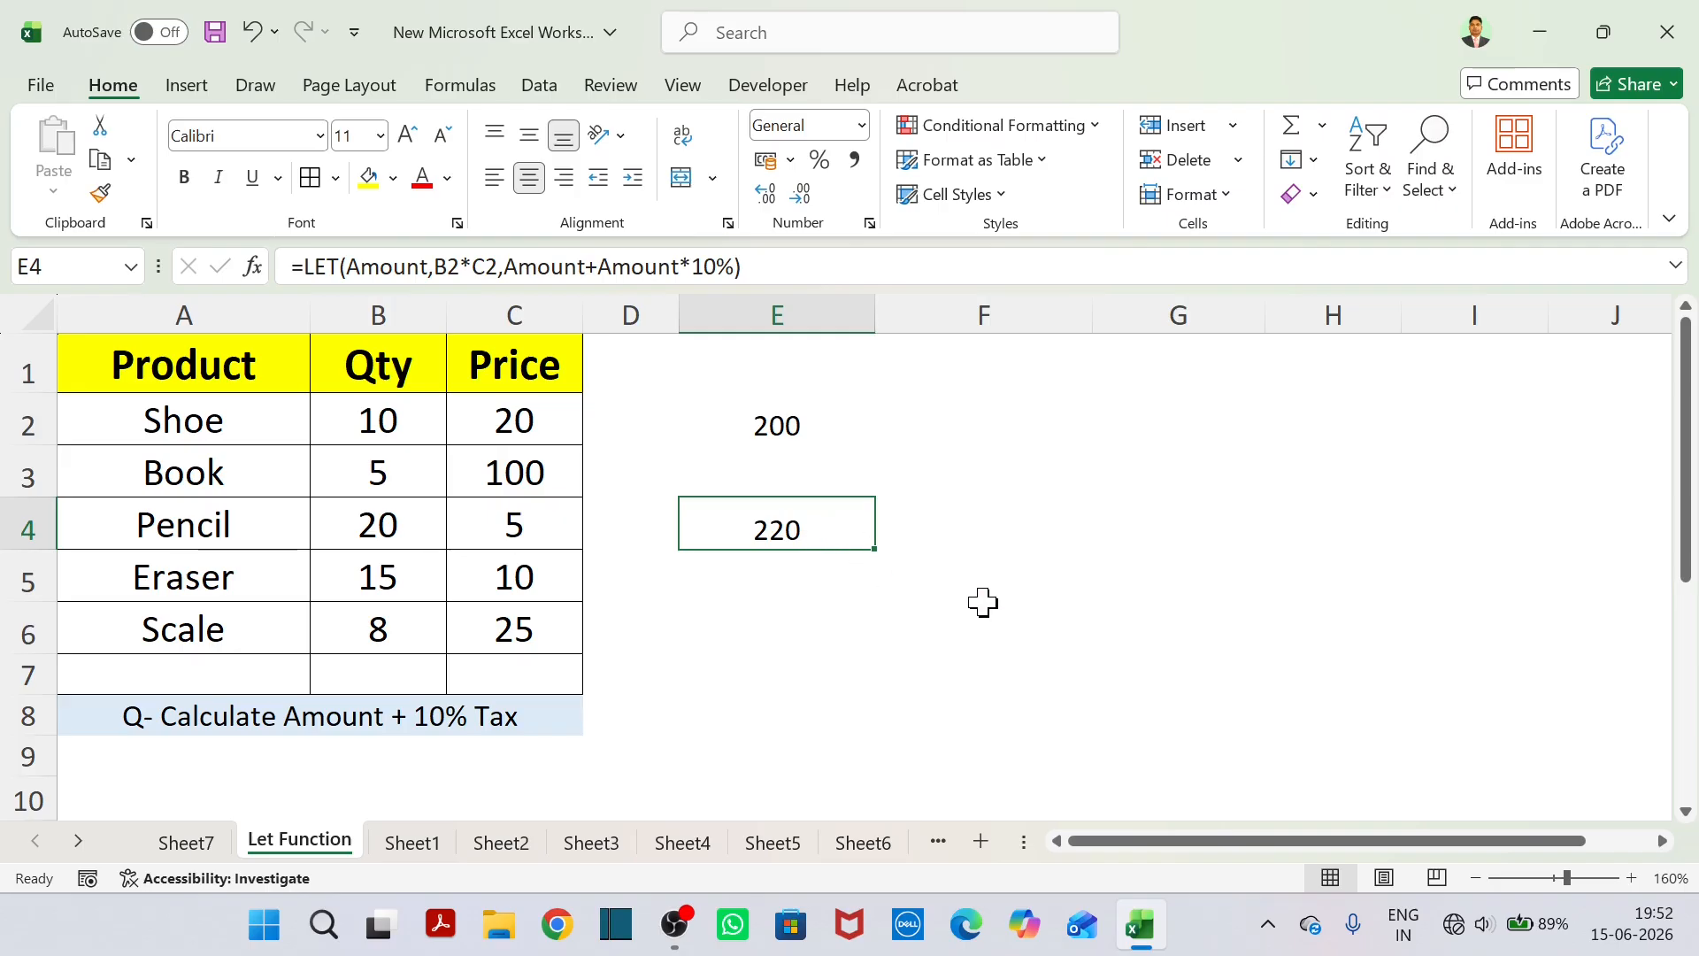
{"action": "scroll", "coordinate": [983, 602], "scroll_direction": "down", "scroll_amount": 2}
{"action": "scroll", "coordinate": [983, 602], "scroll_direction": "up", "scroll_amount": 2}
Examine the name, value and calculation arguments of the LET formula in E4 one by one.
{"action": "double_click", "coordinate": [819, 535]}
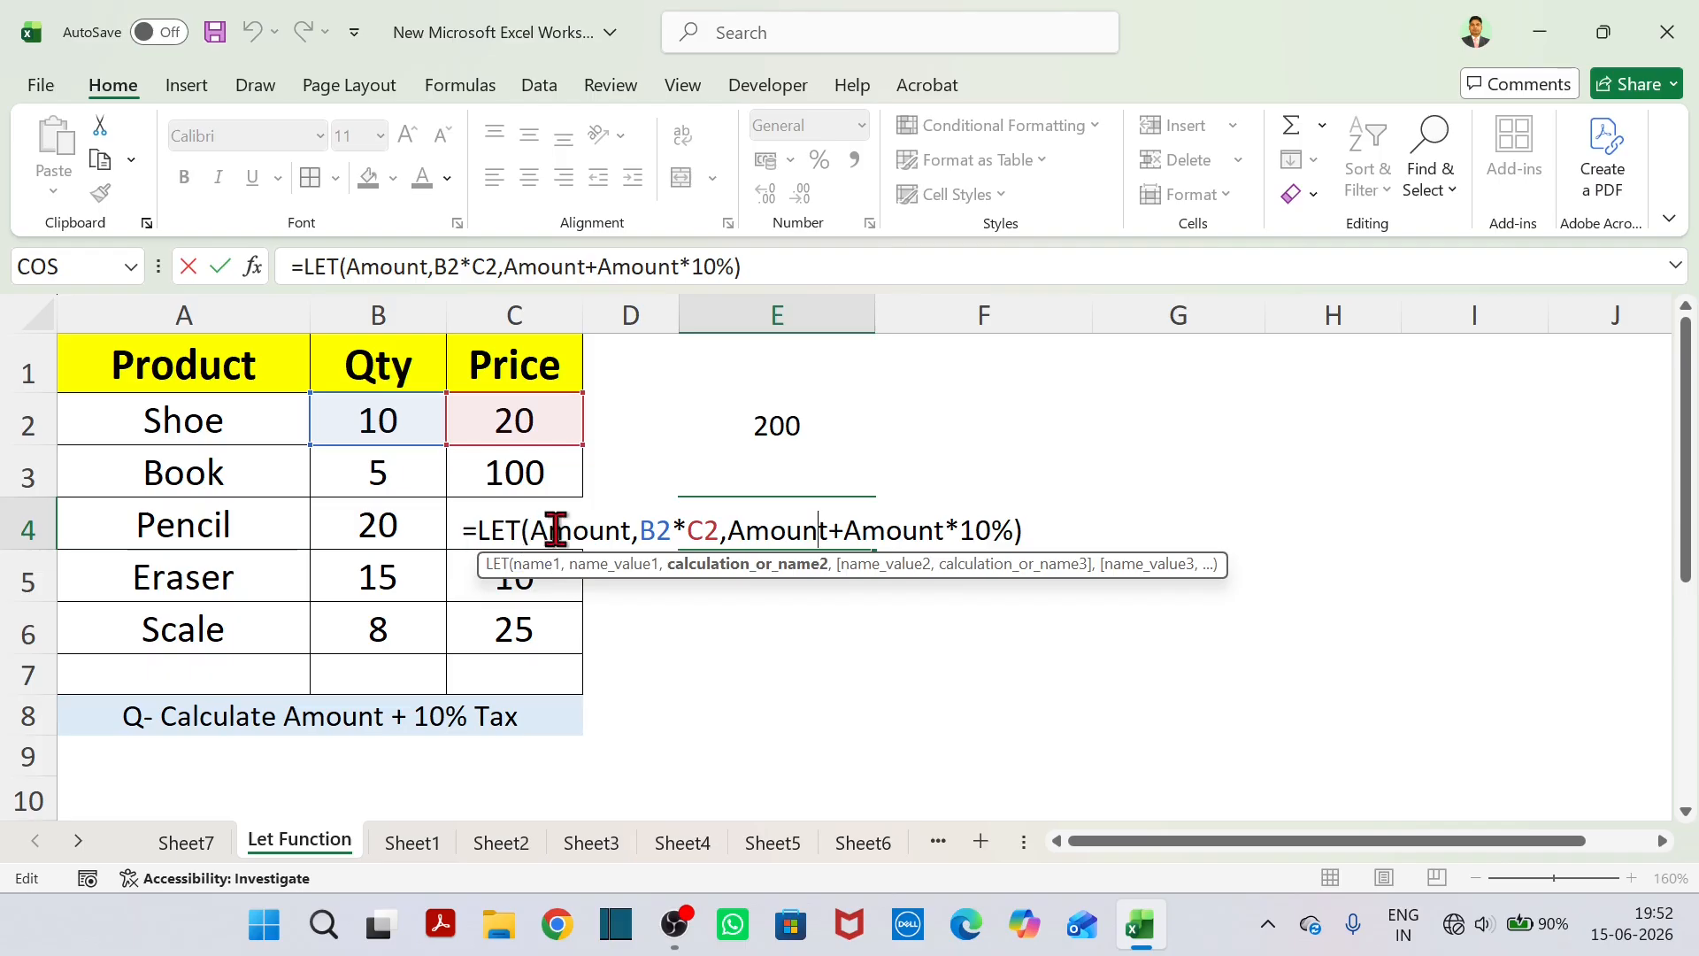
{"action": "left_click_drag", "start_coordinate": [540, 529], "coordinate": [619, 530]}
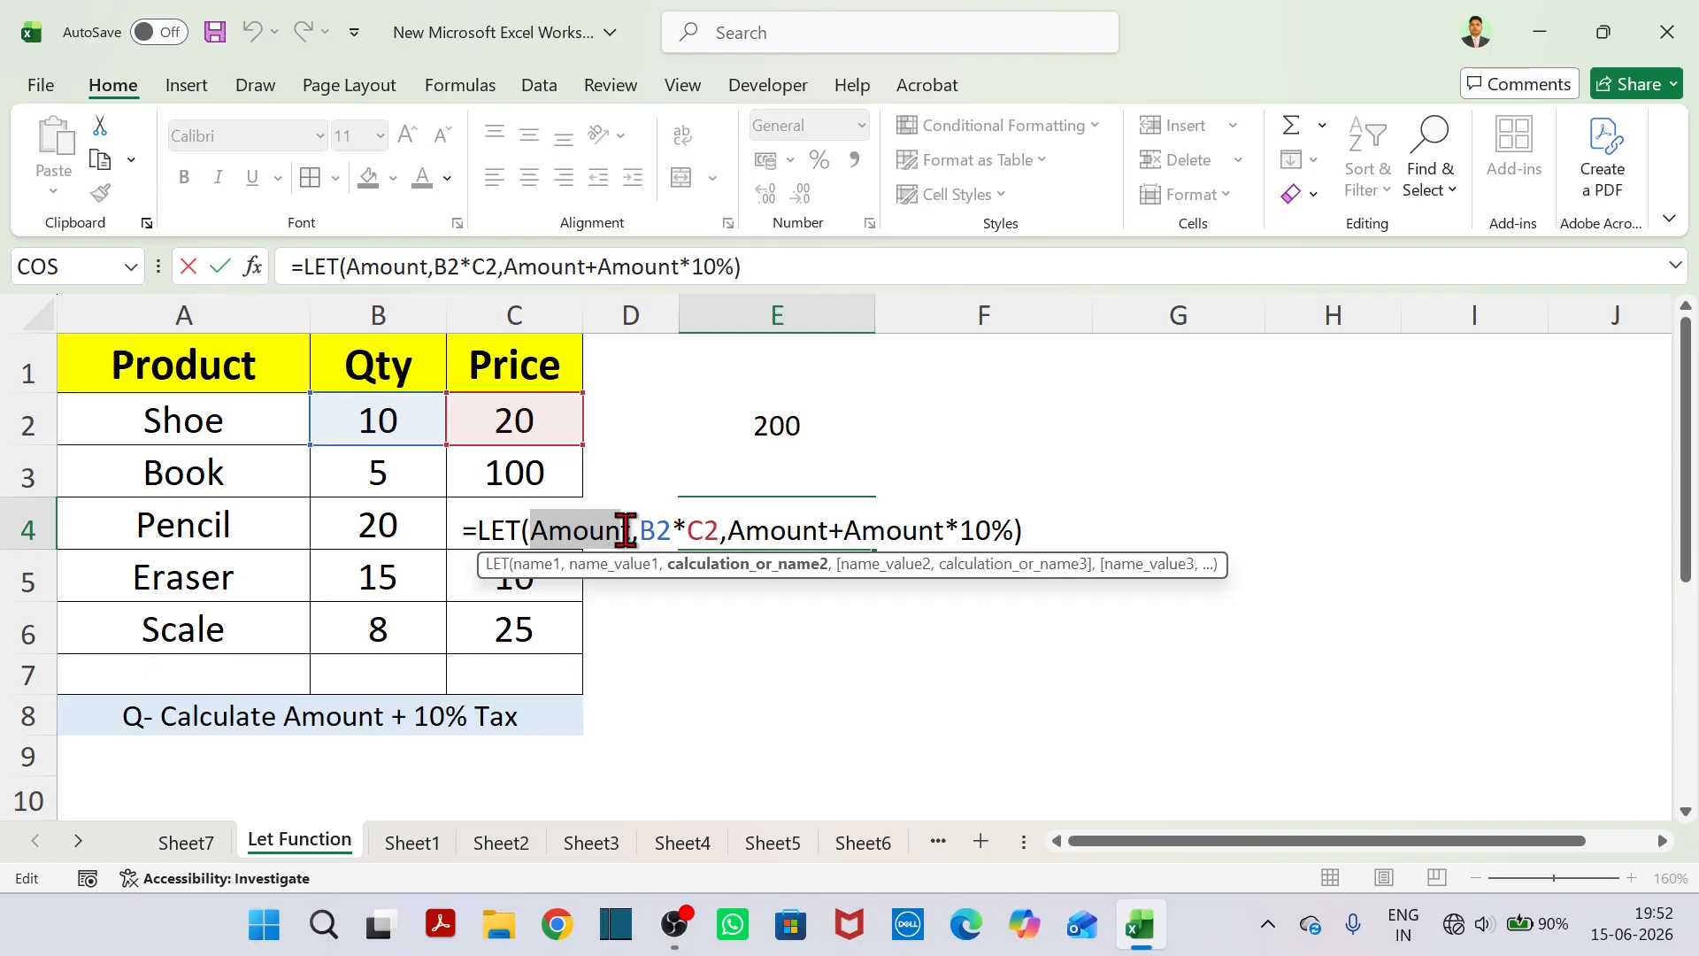
{"action": "double_click", "coordinate": [626, 529]}
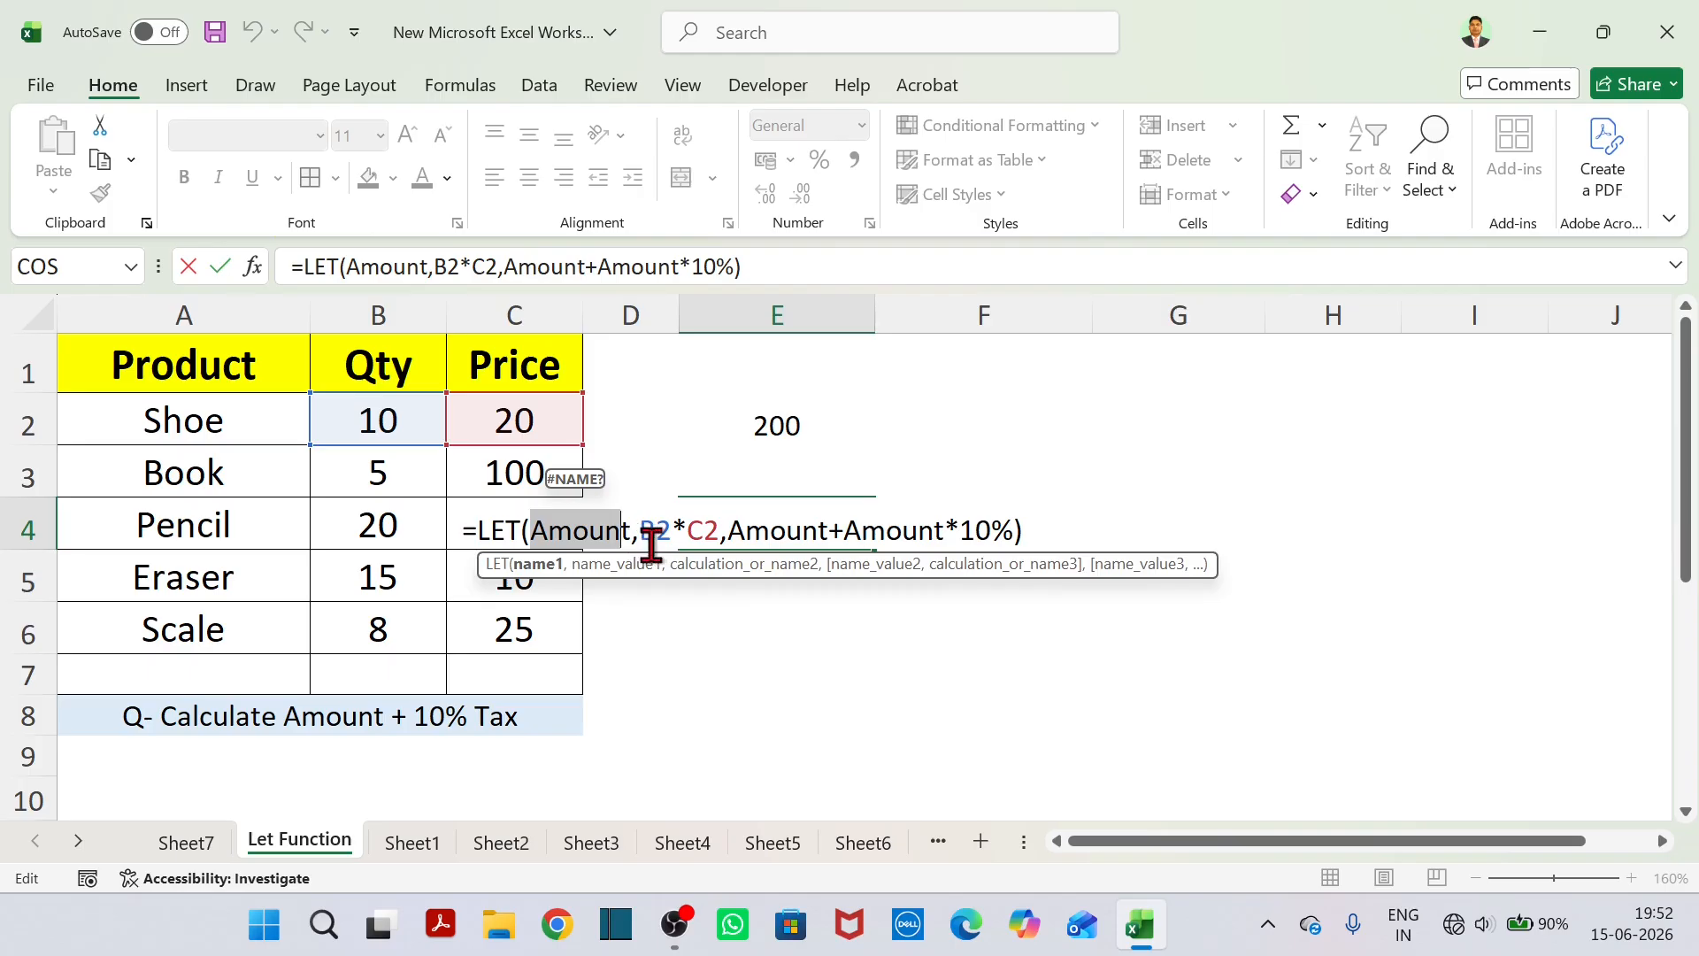
{"action": "left_click", "coordinate": [641, 535]}
{"action": "left_click_drag", "start_coordinate": [642, 531], "coordinate": [670, 531]}
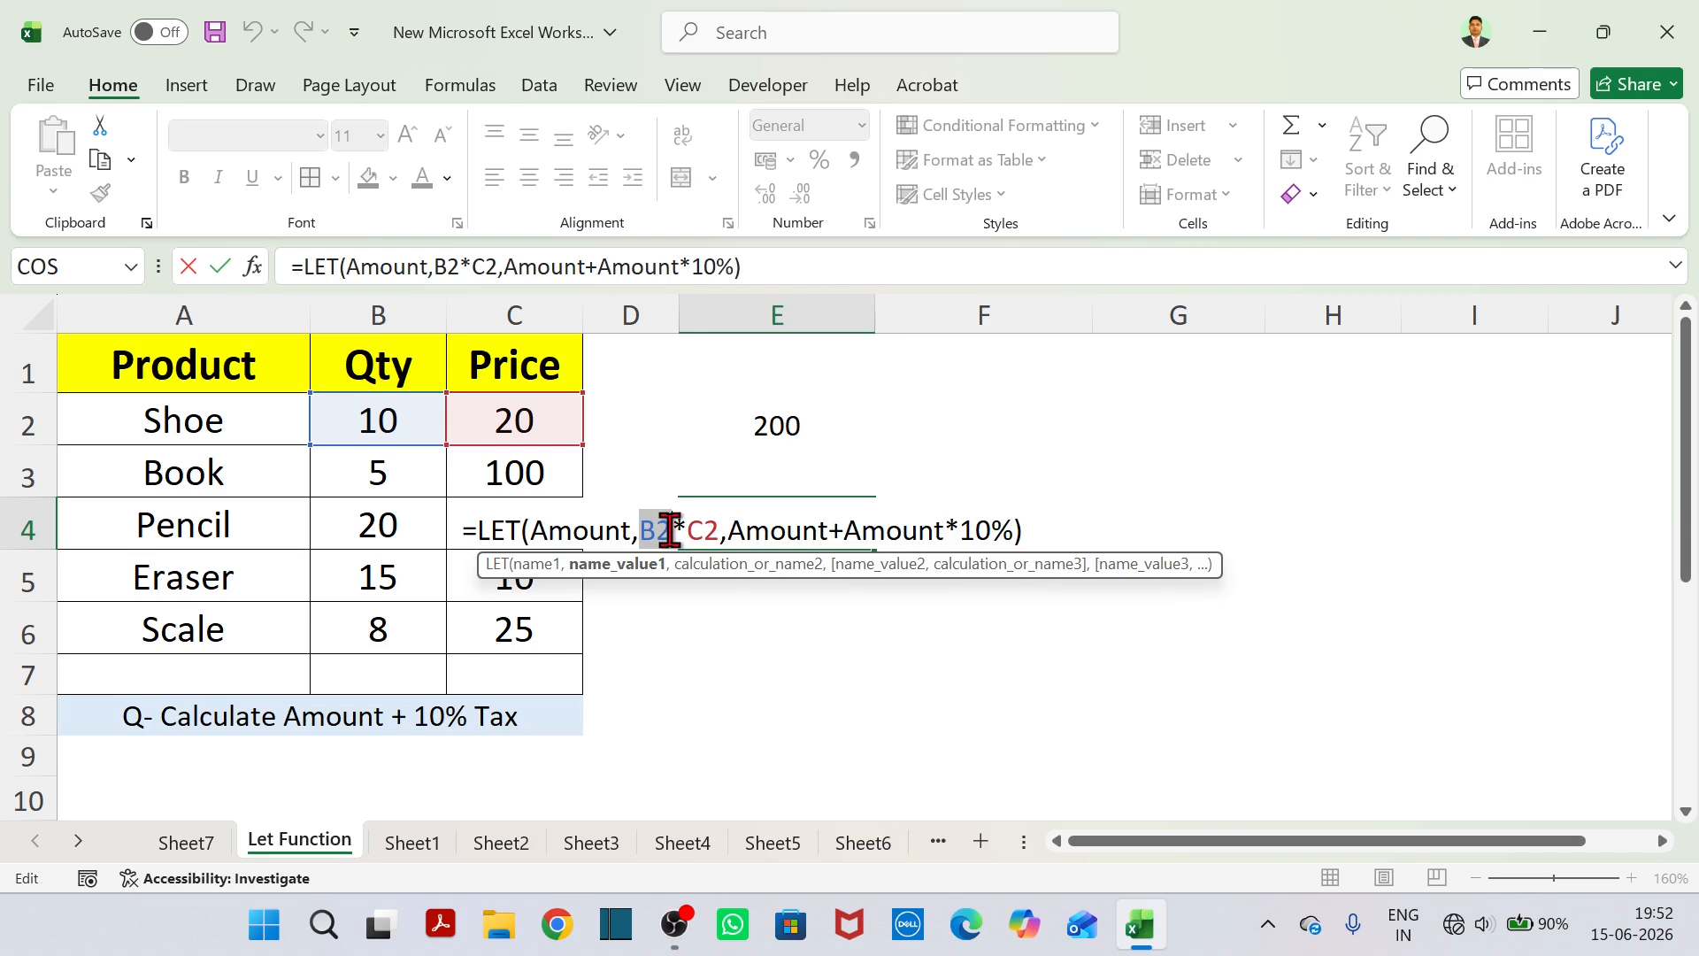
{"action": "left_click_drag", "start_coordinate": [670, 531], "coordinate": [722, 531]}
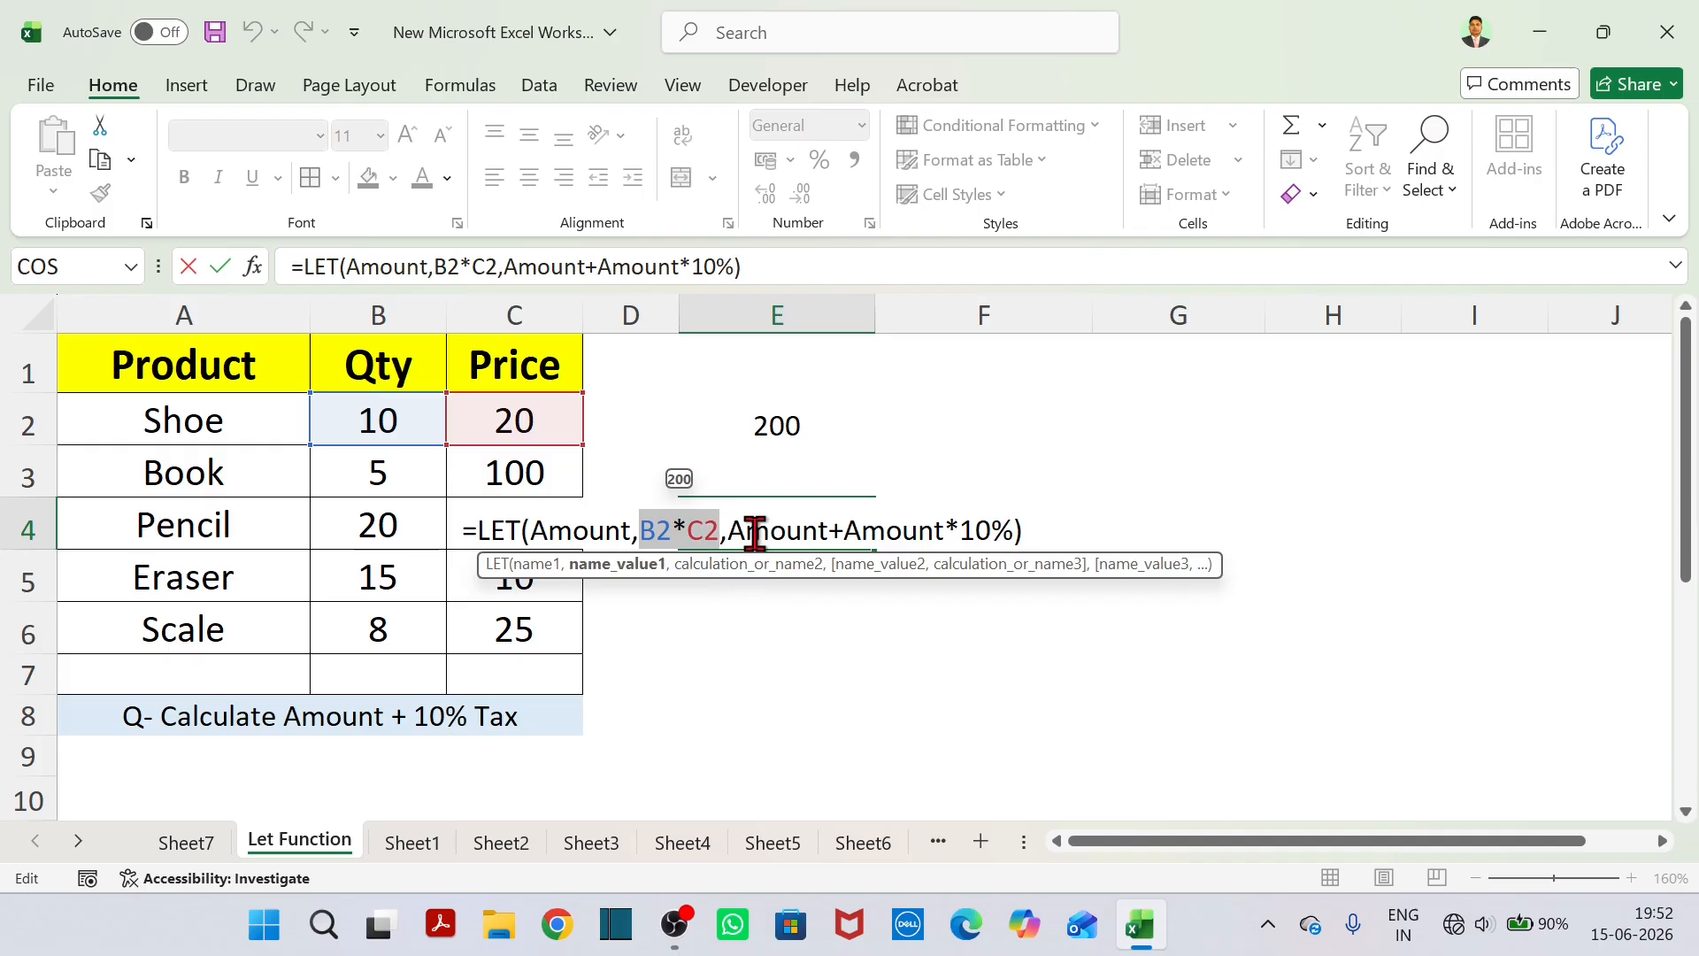
{"action": "left_click_drag", "start_coordinate": [729, 529], "coordinate": [1016, 530]}
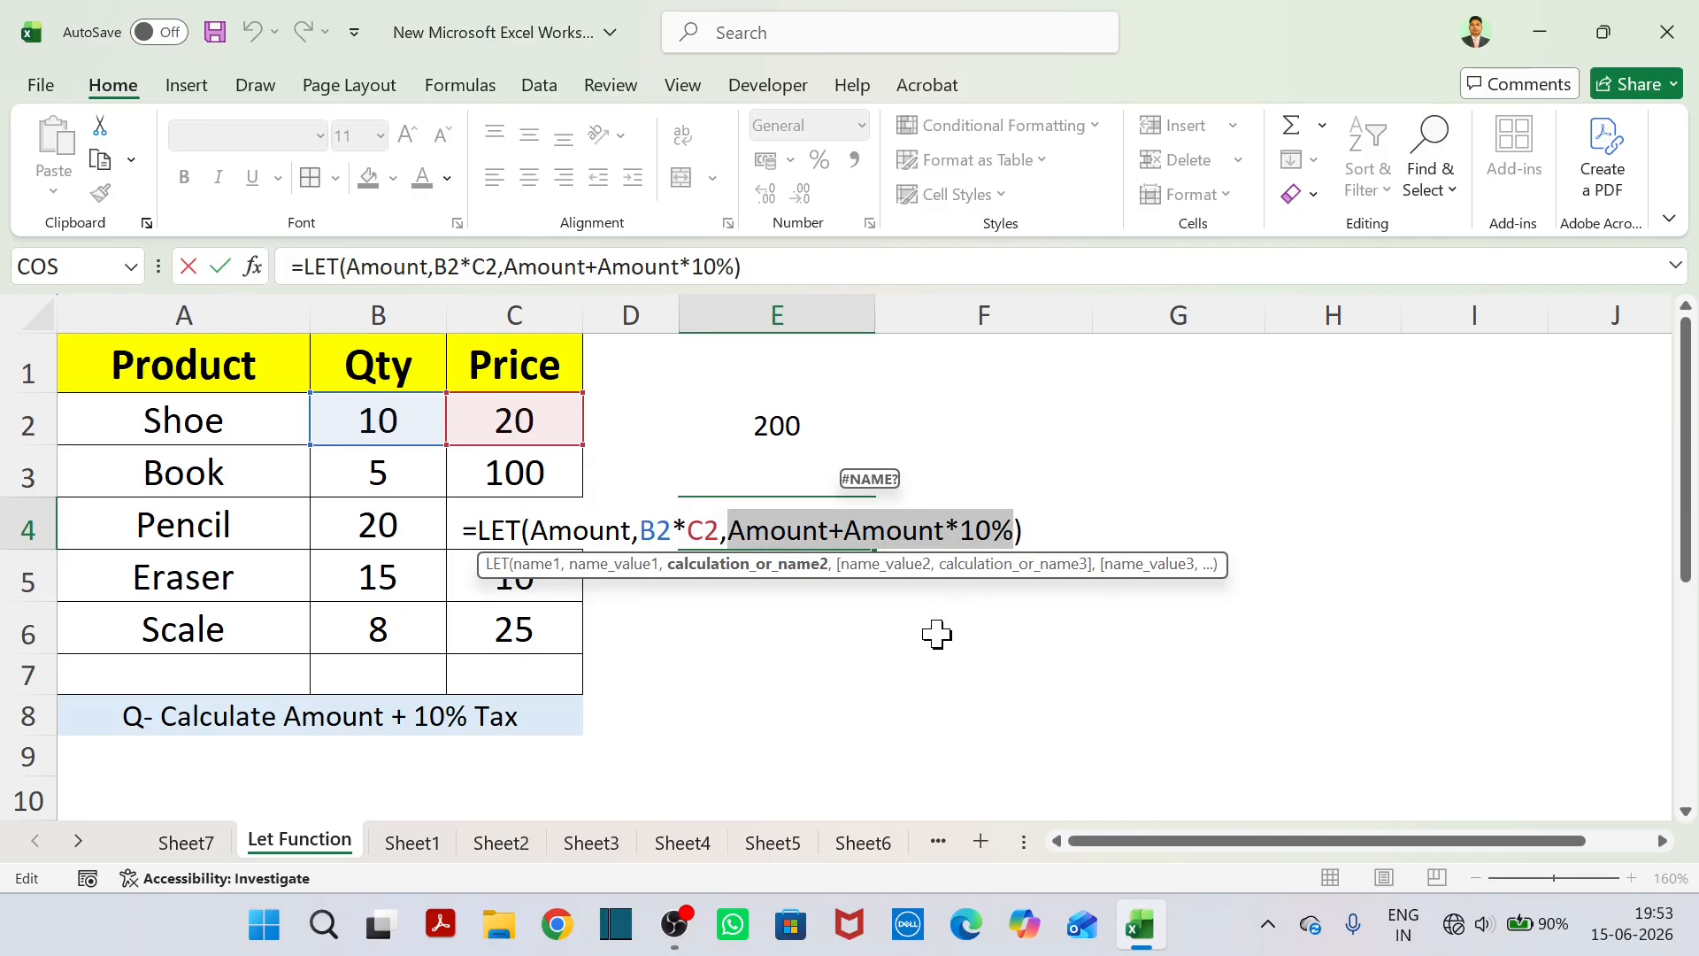
{"action": "key", "text": "Return"}
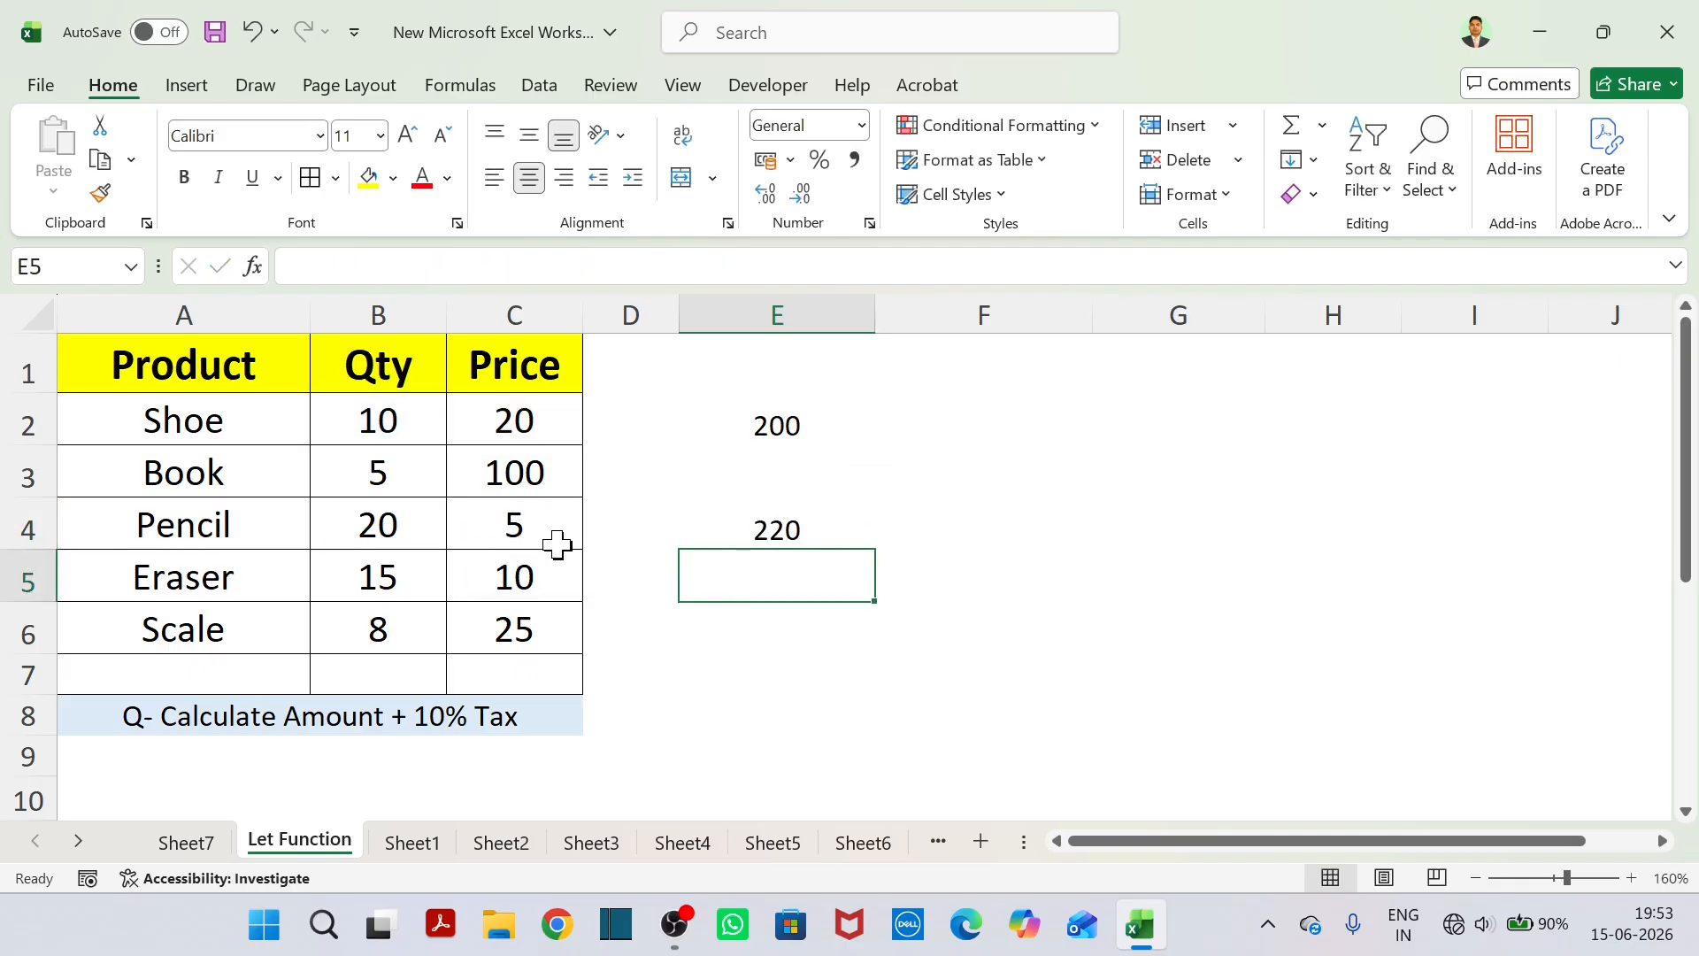
{"action": "scroll", "coordinate": [558, 545], "scroll_direction": "up", "scroll_amount": 1, "text": "ctrl"}
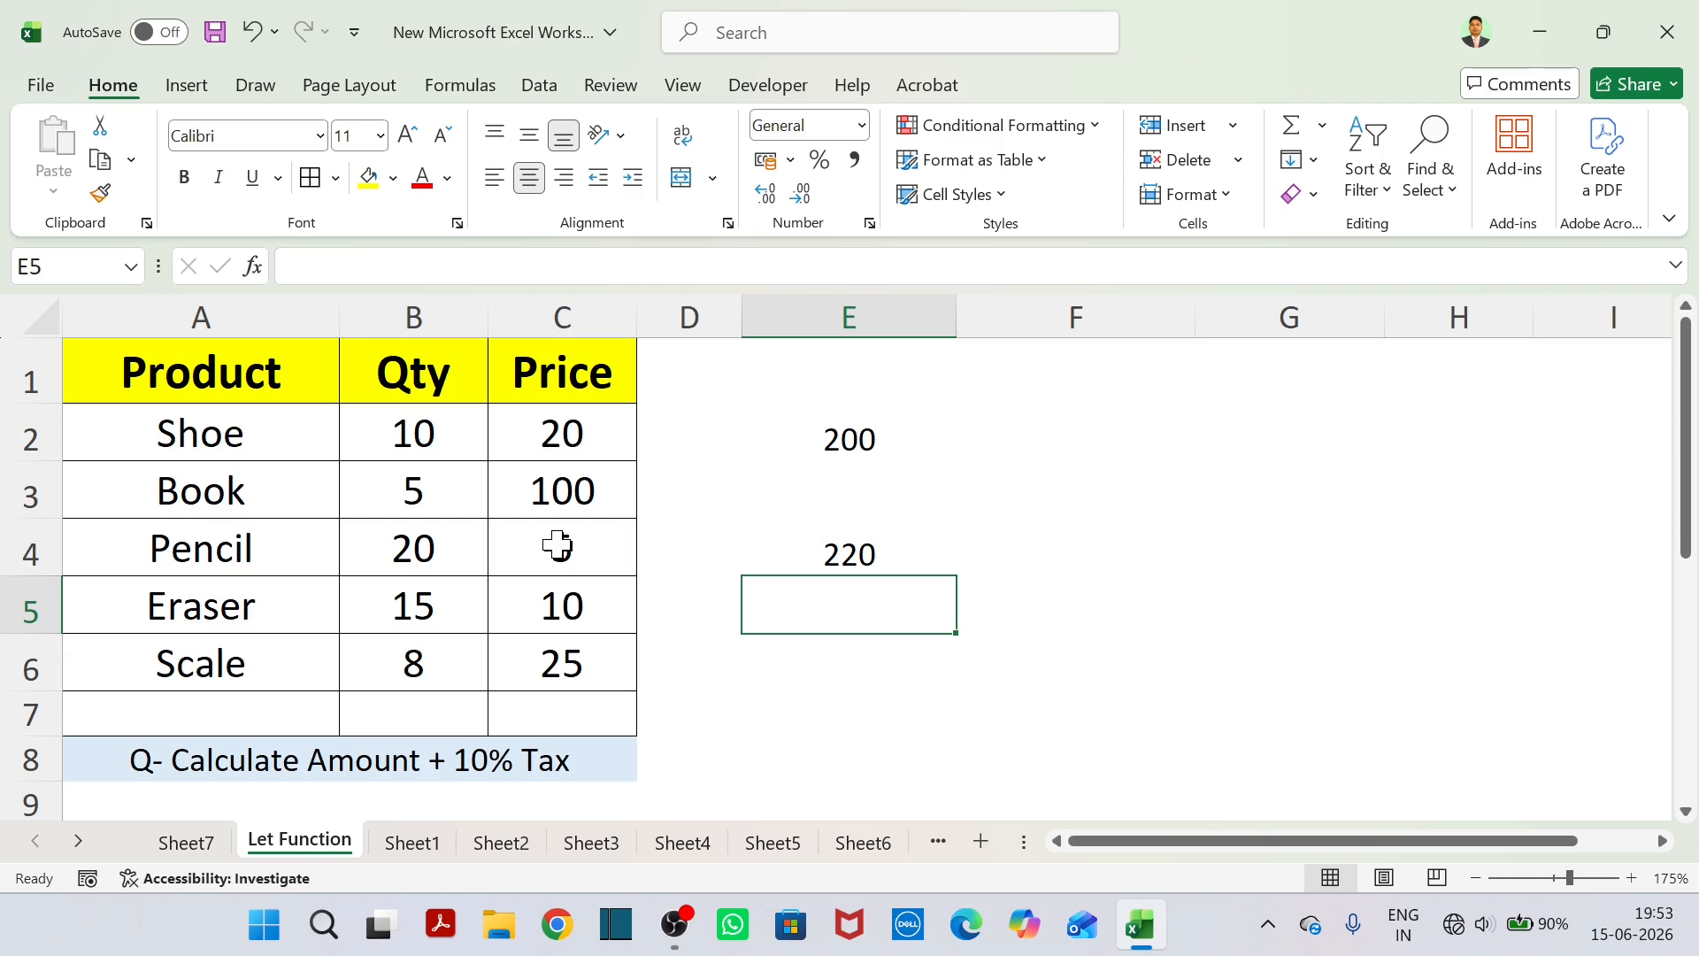
{"action": "scroll", "coordinate": [558, 545], "scroll_direction": "down", "scroll_amount": 1}
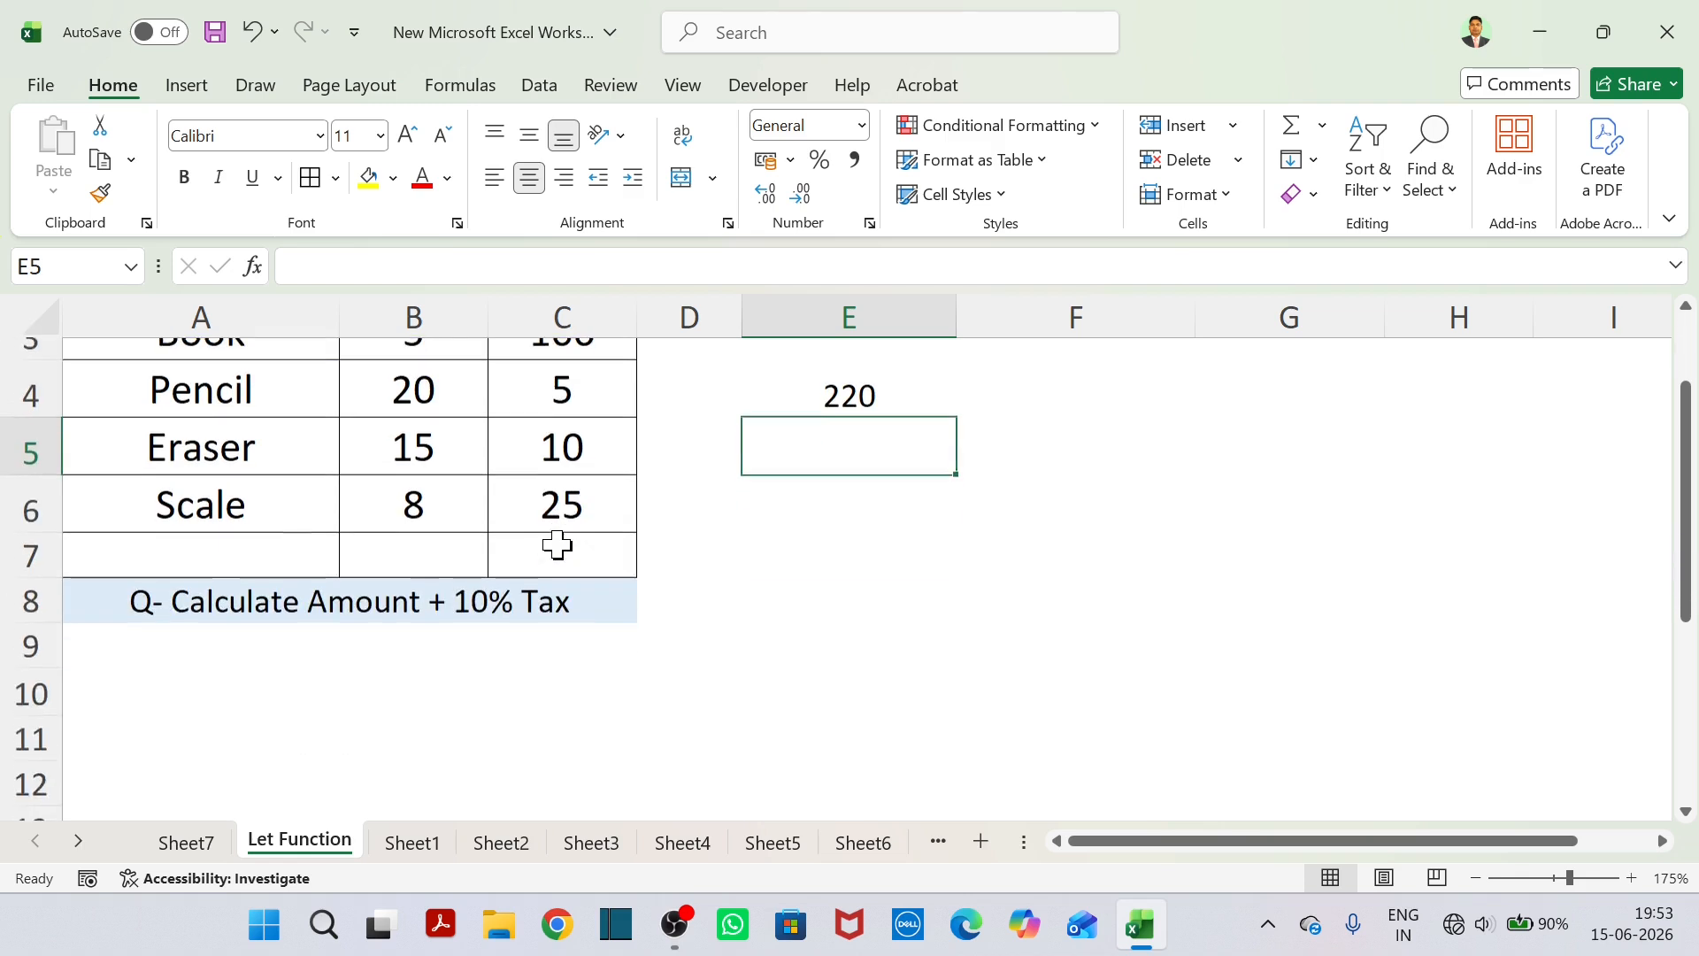
{"action": "scroll", "coordinate": [557, 545], "scroll_direction": "up", "scroll_amount": 1}
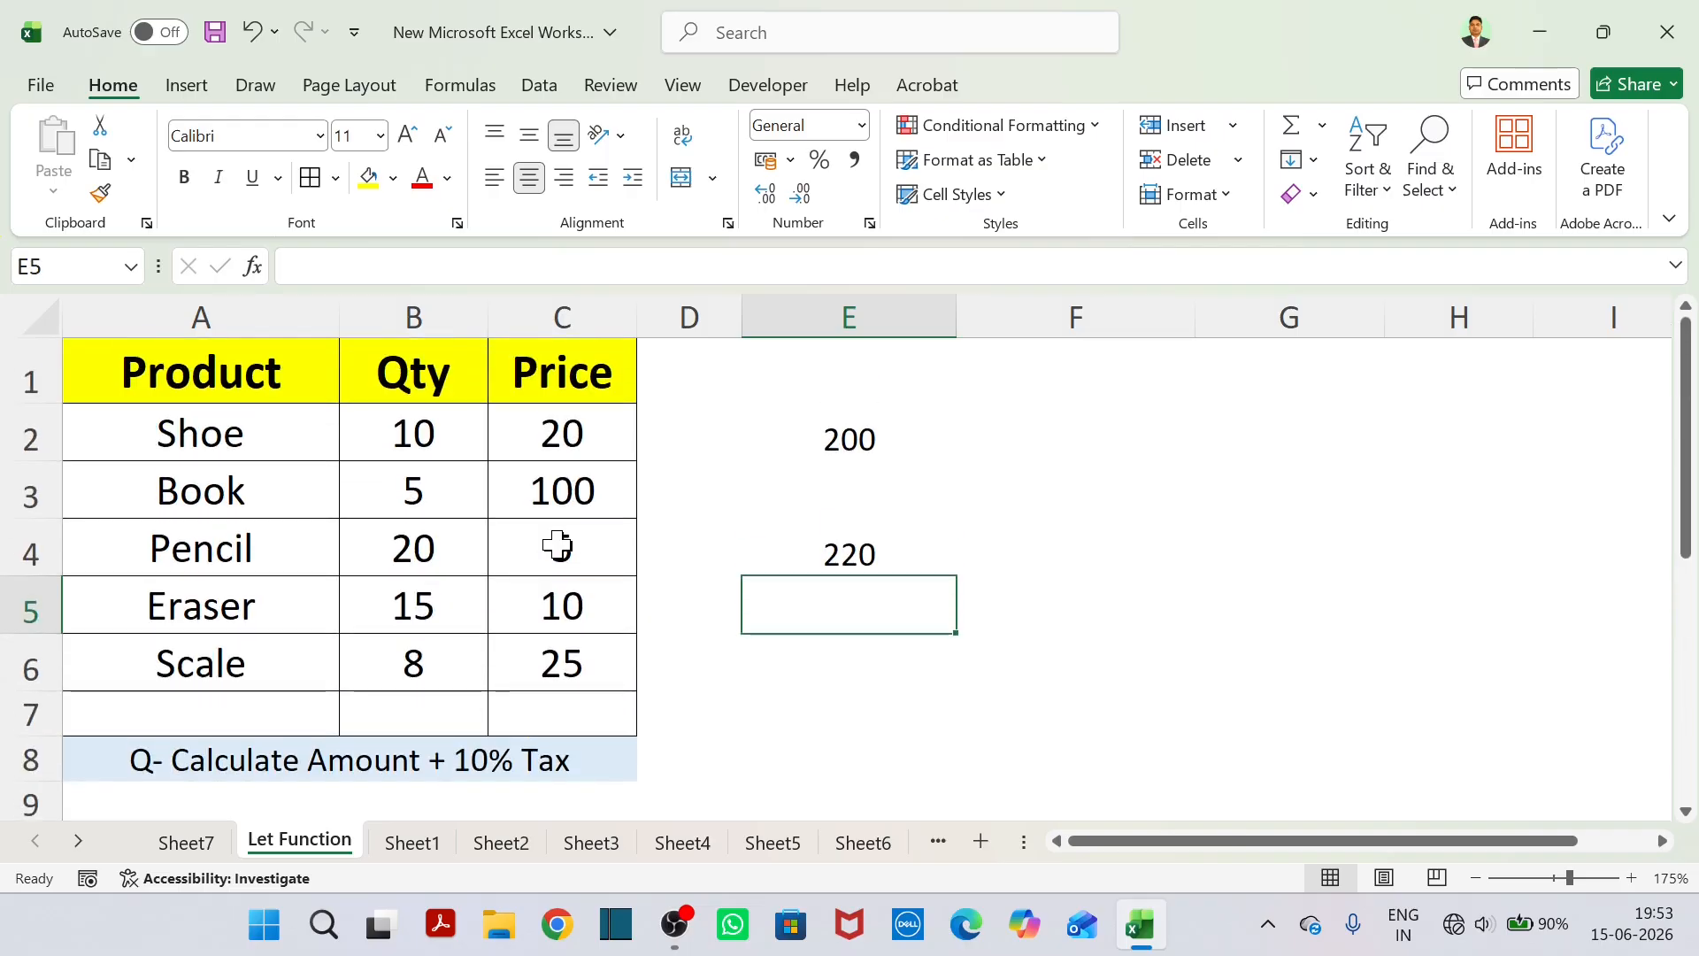
Clear the contents of the product table in A1:C6 on Sheet1.
{"action": "left_click", "coordinate": [410, 843]}
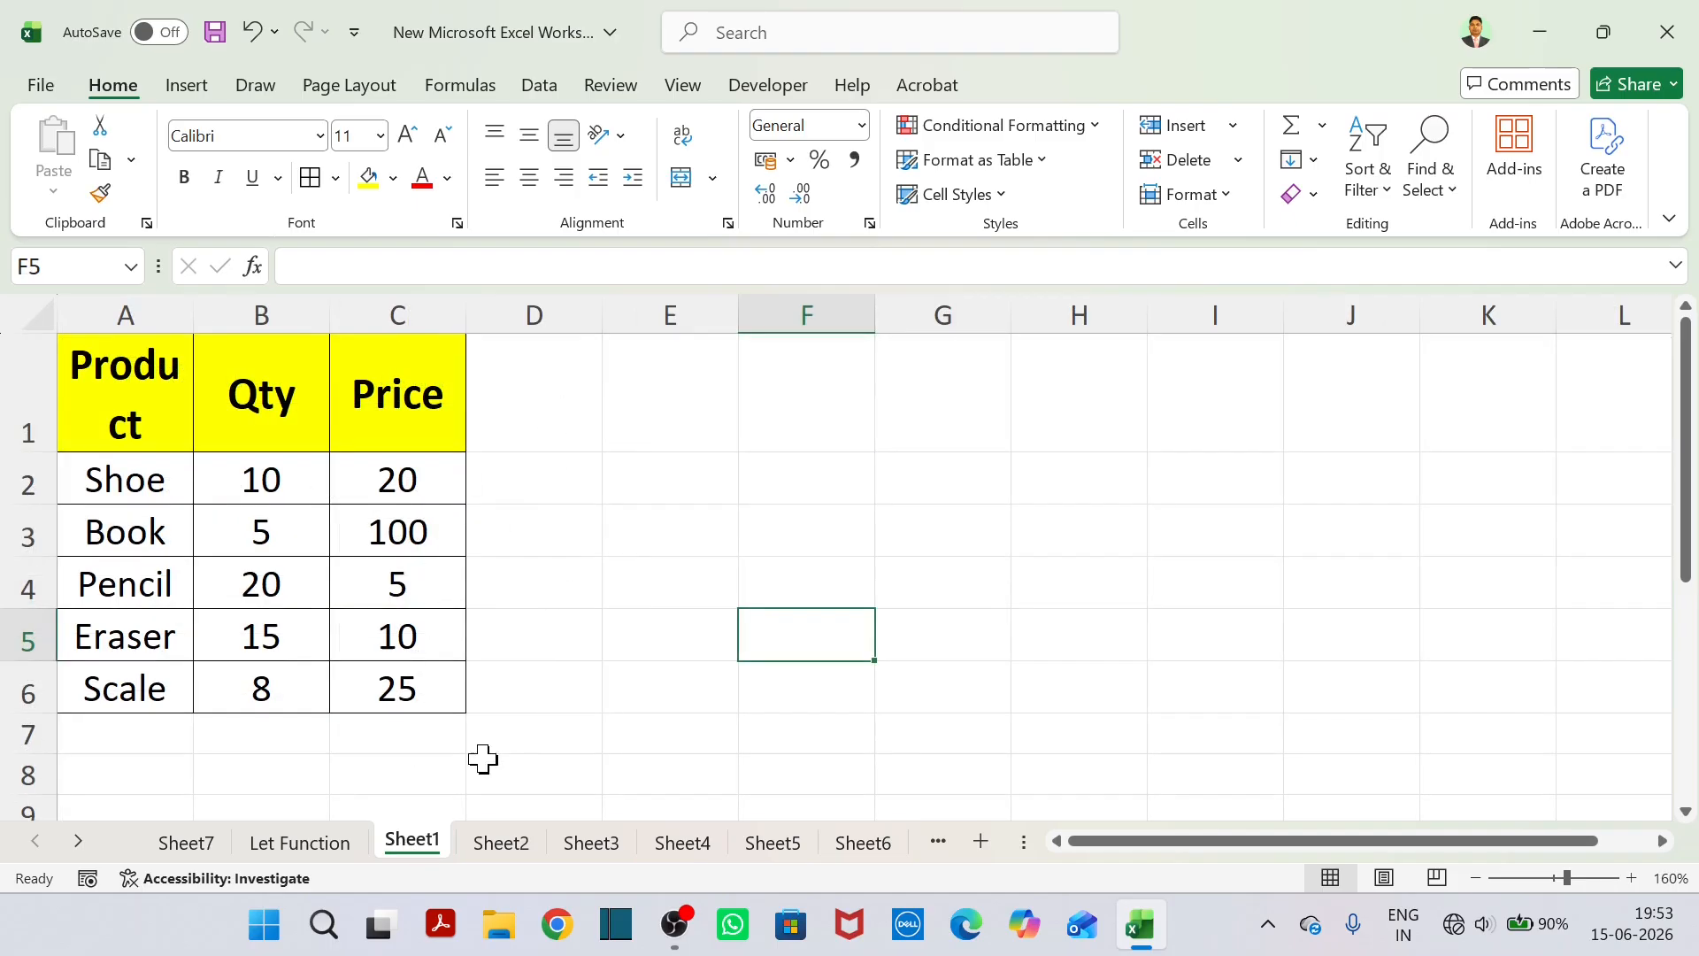
{"action": "left_click", "coordinate": [517, 842]}
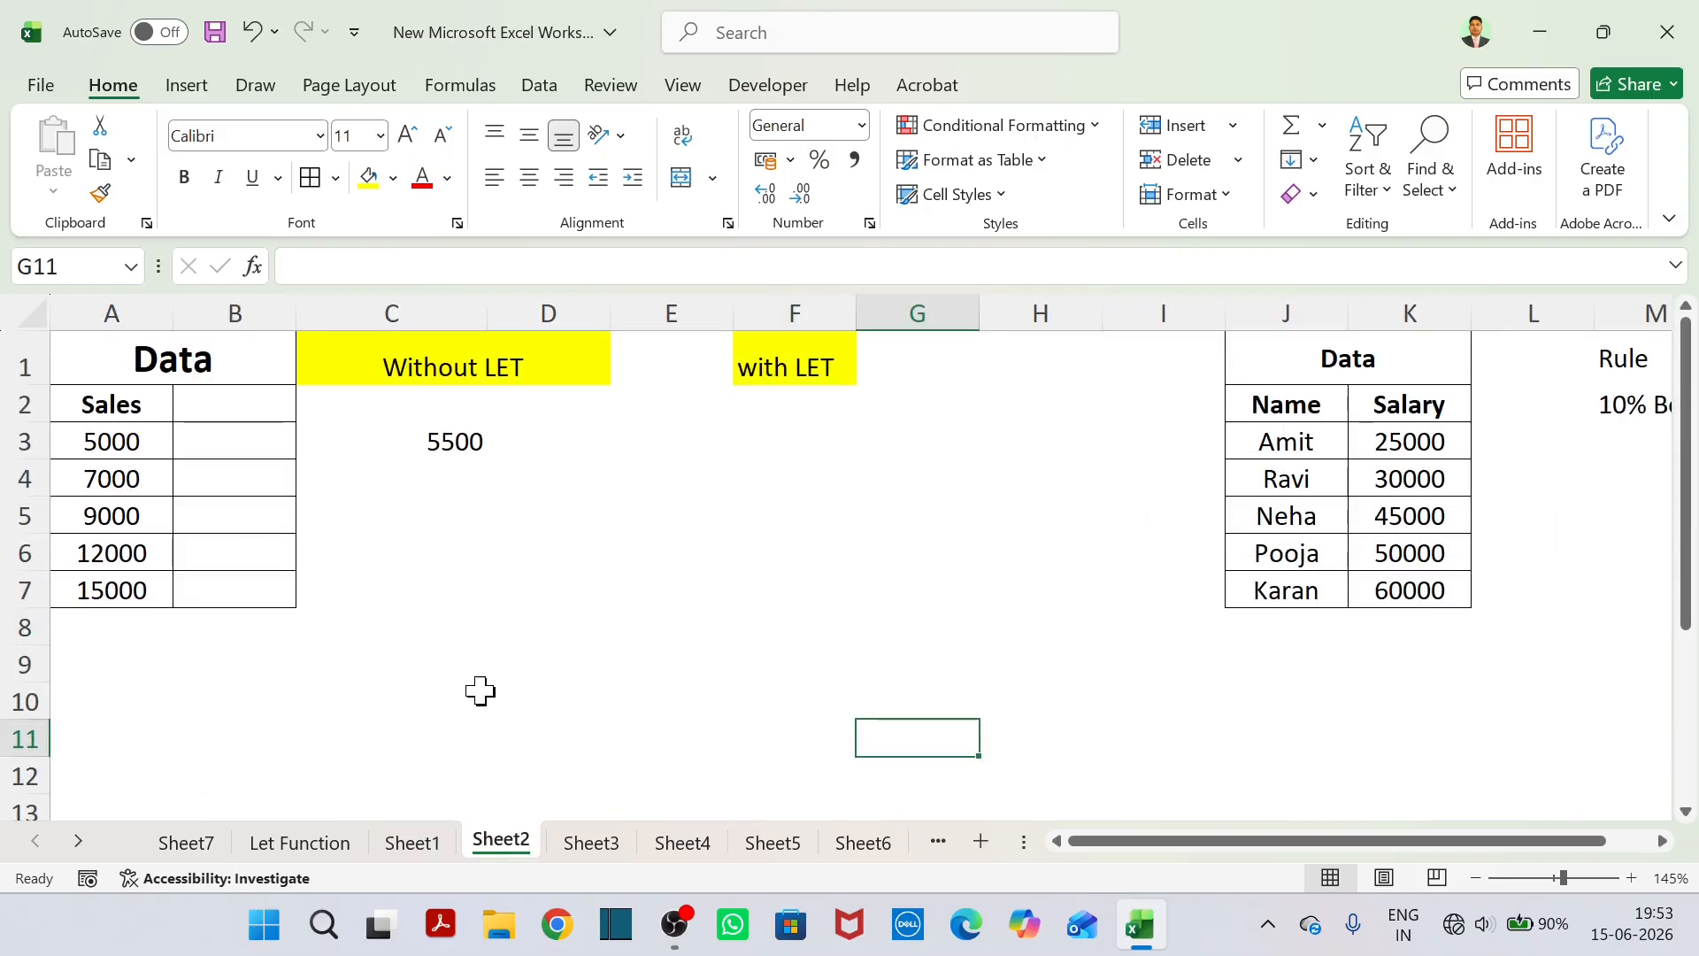
{"action": "left_click", "coordinate": [422, 846]}
{"action": "left_click_drag", "start_coordinate": [155, 400], "coordinate": [431, 664]}
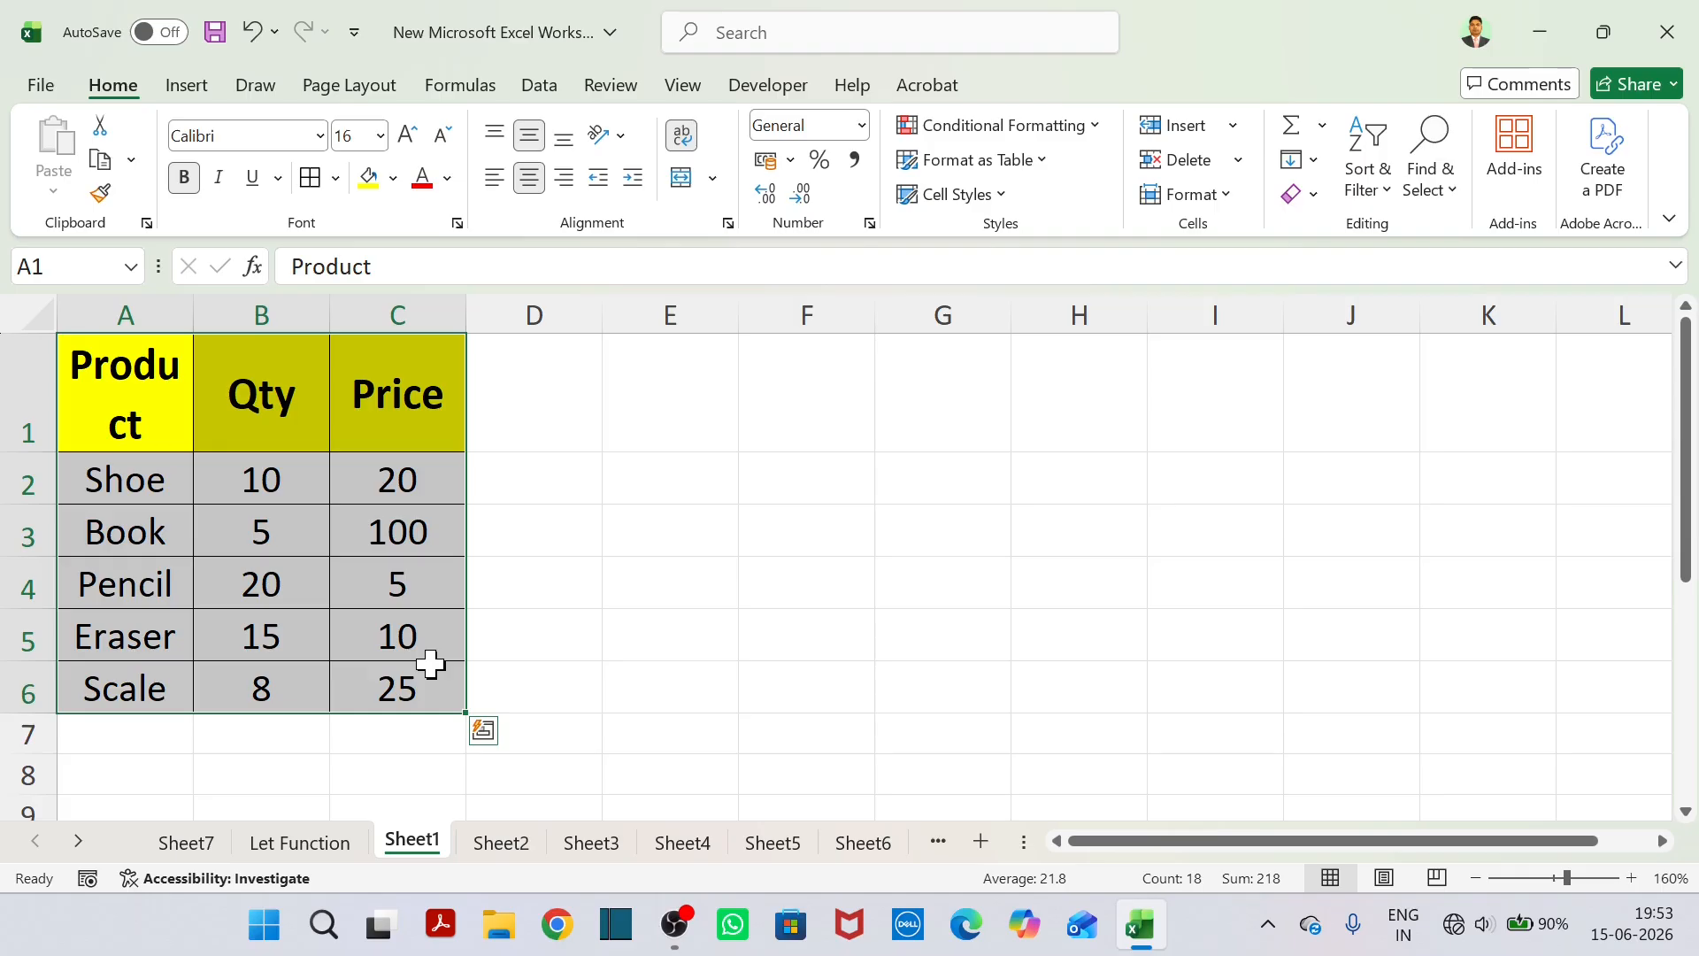
{"action": "key", "text": "Delete"}
Enter the headers Salesman in A1 and Sales in B1, and widen column A until its header fits on one line.
{"action": "left_click", "coordinate": [144, 383]}
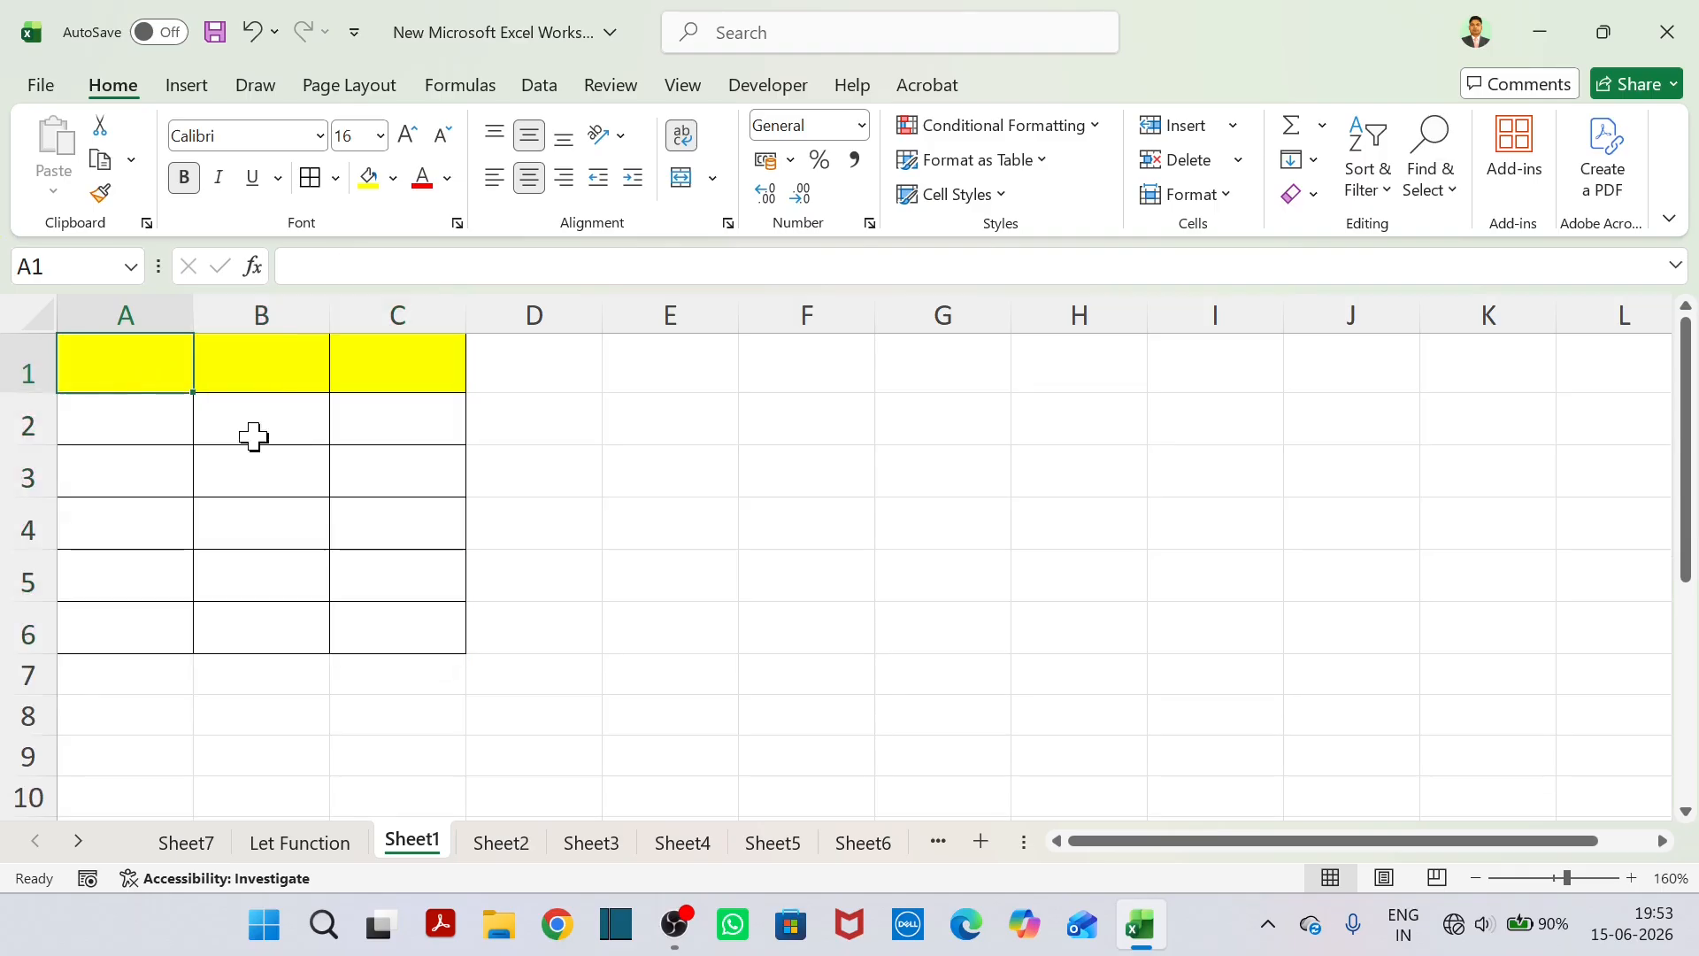
{"action": "type", "text": "Sales"}
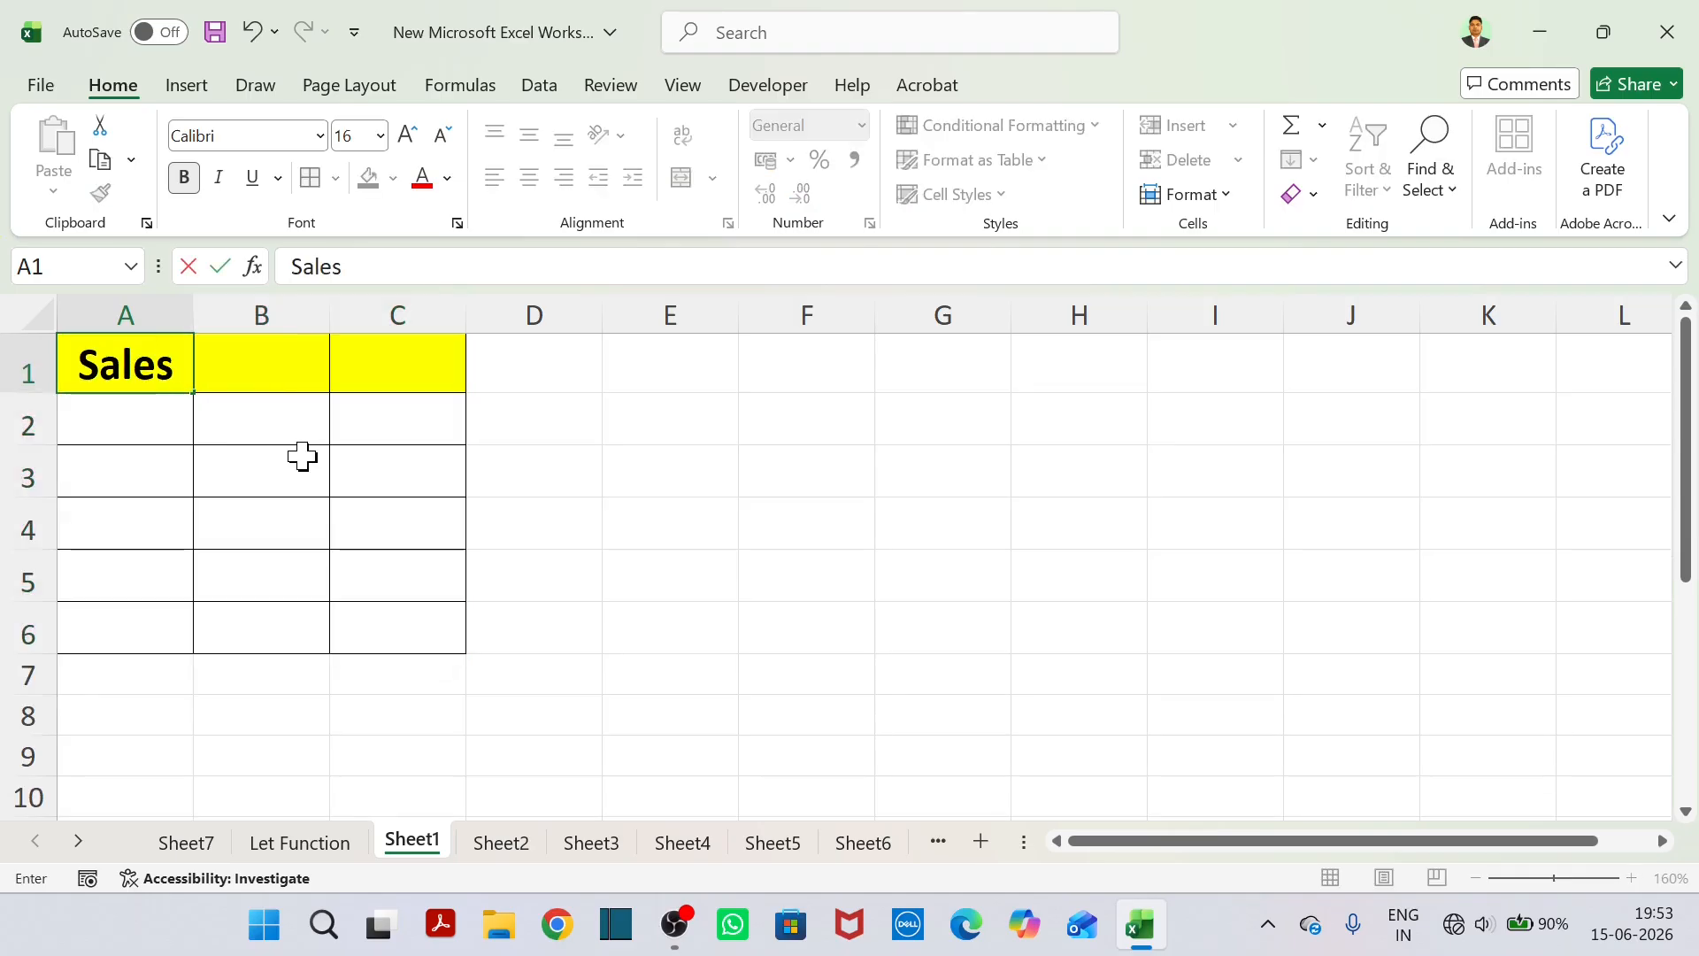
{"action": "type", "text": "man"}
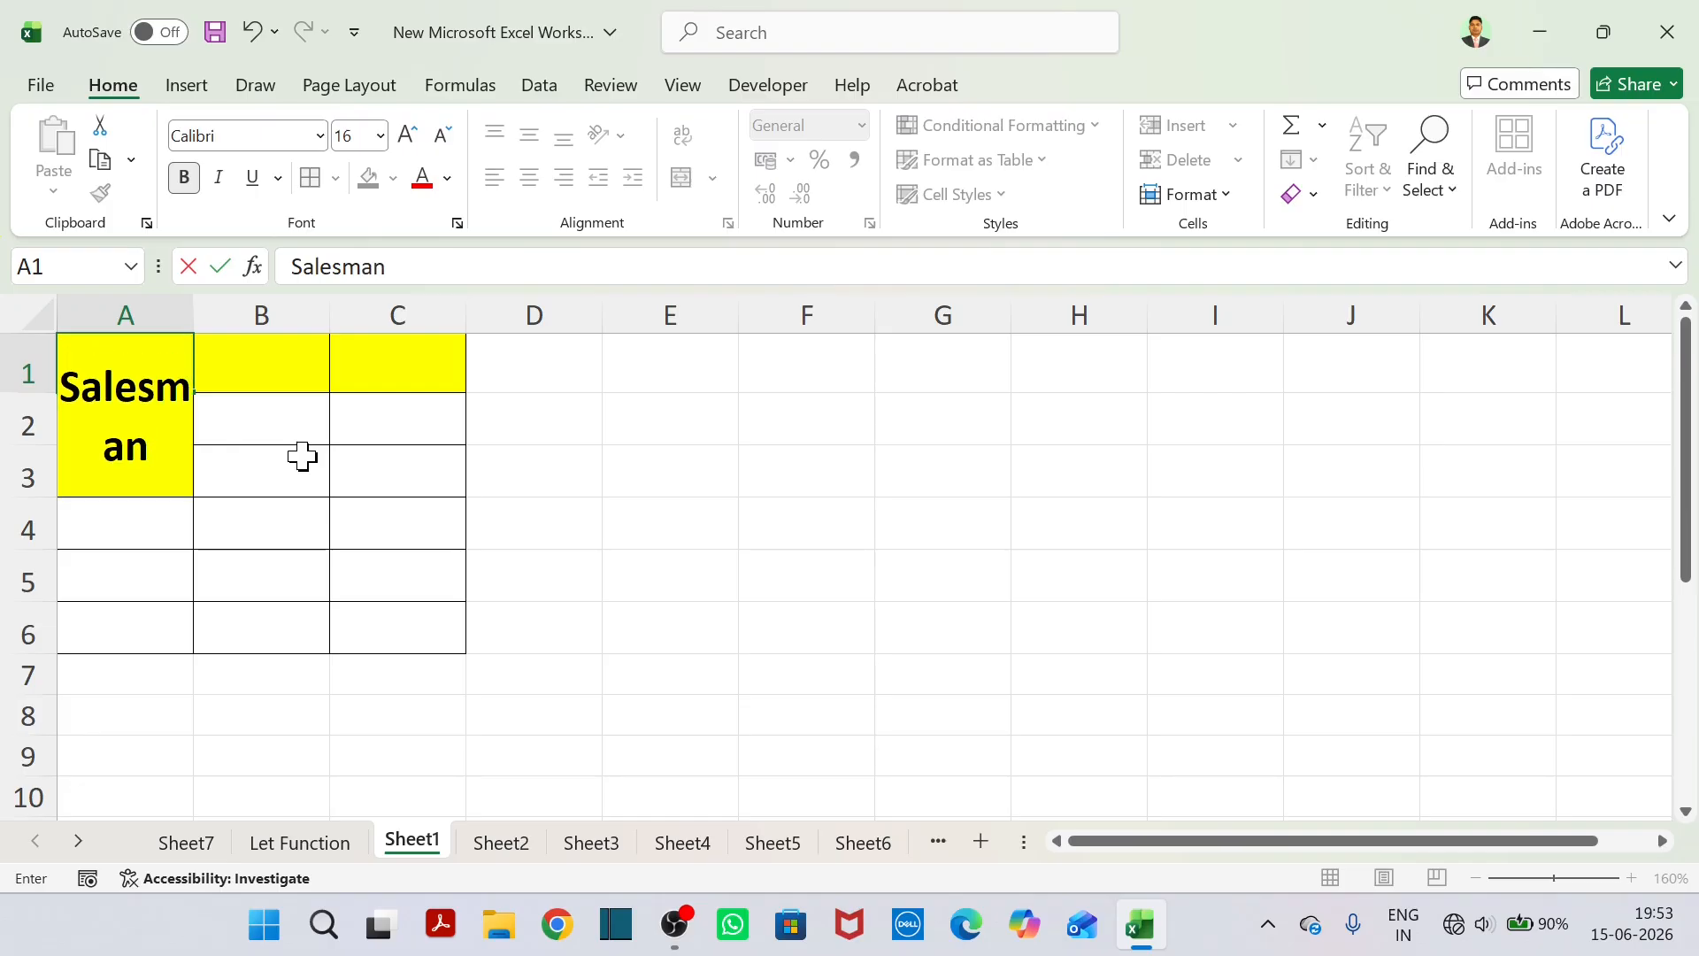
{"action": "key", "text": "Tab"}
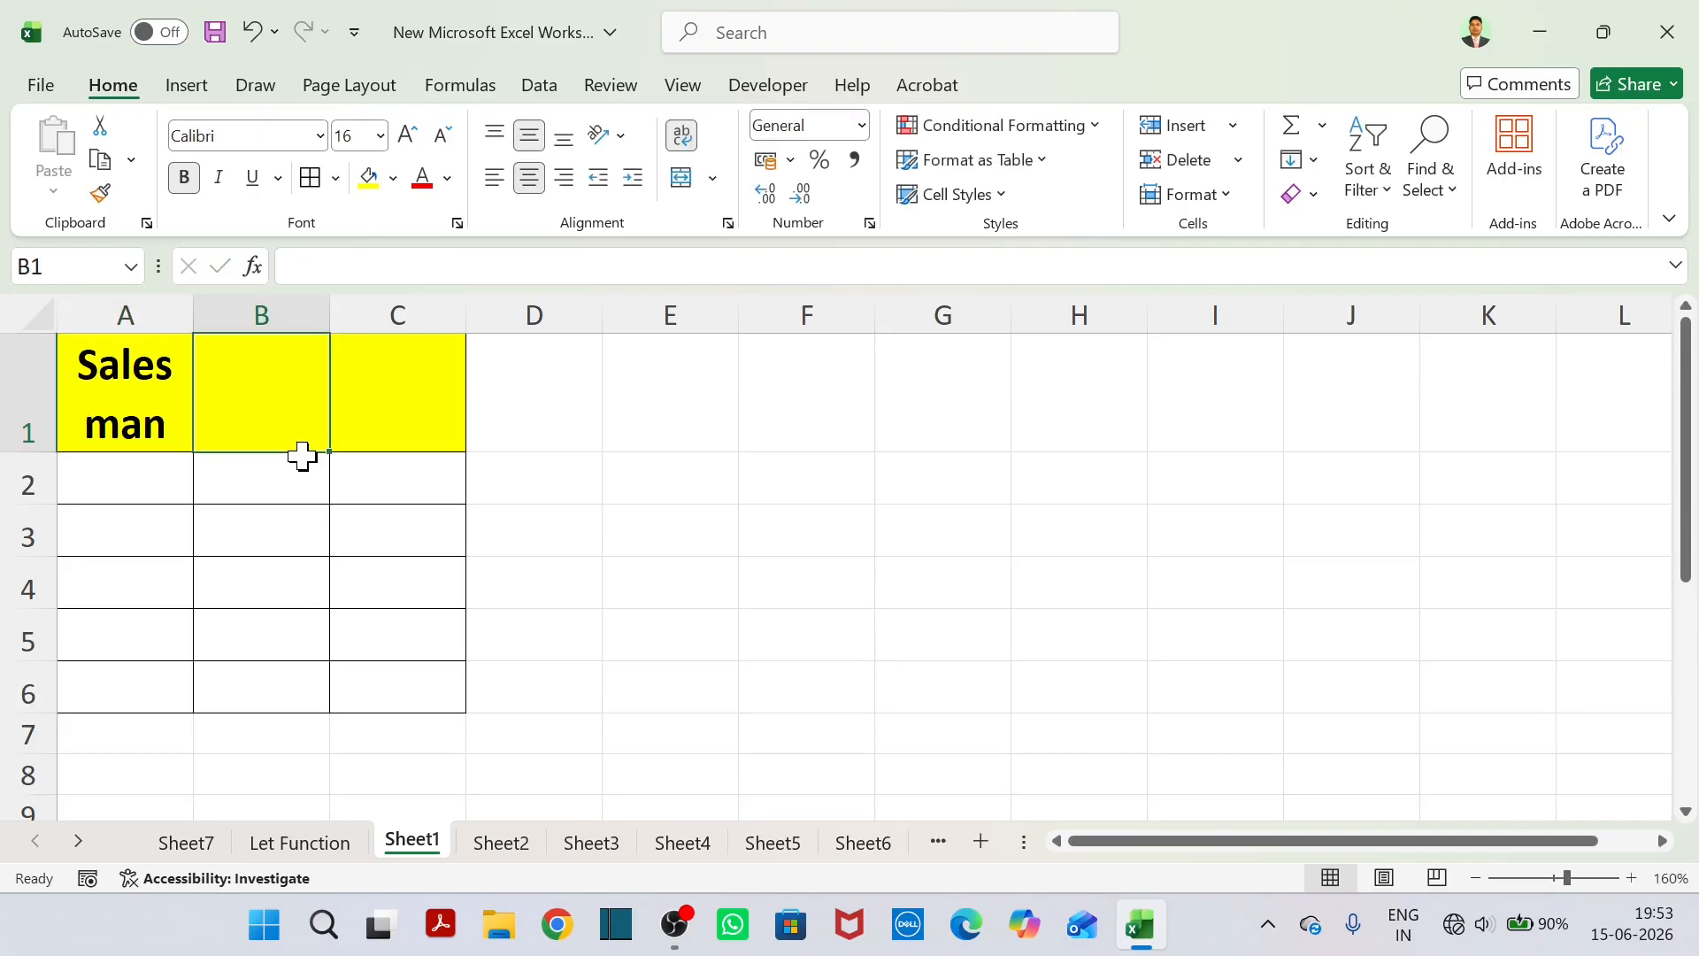
{"action": "type", "text": "Sales"}
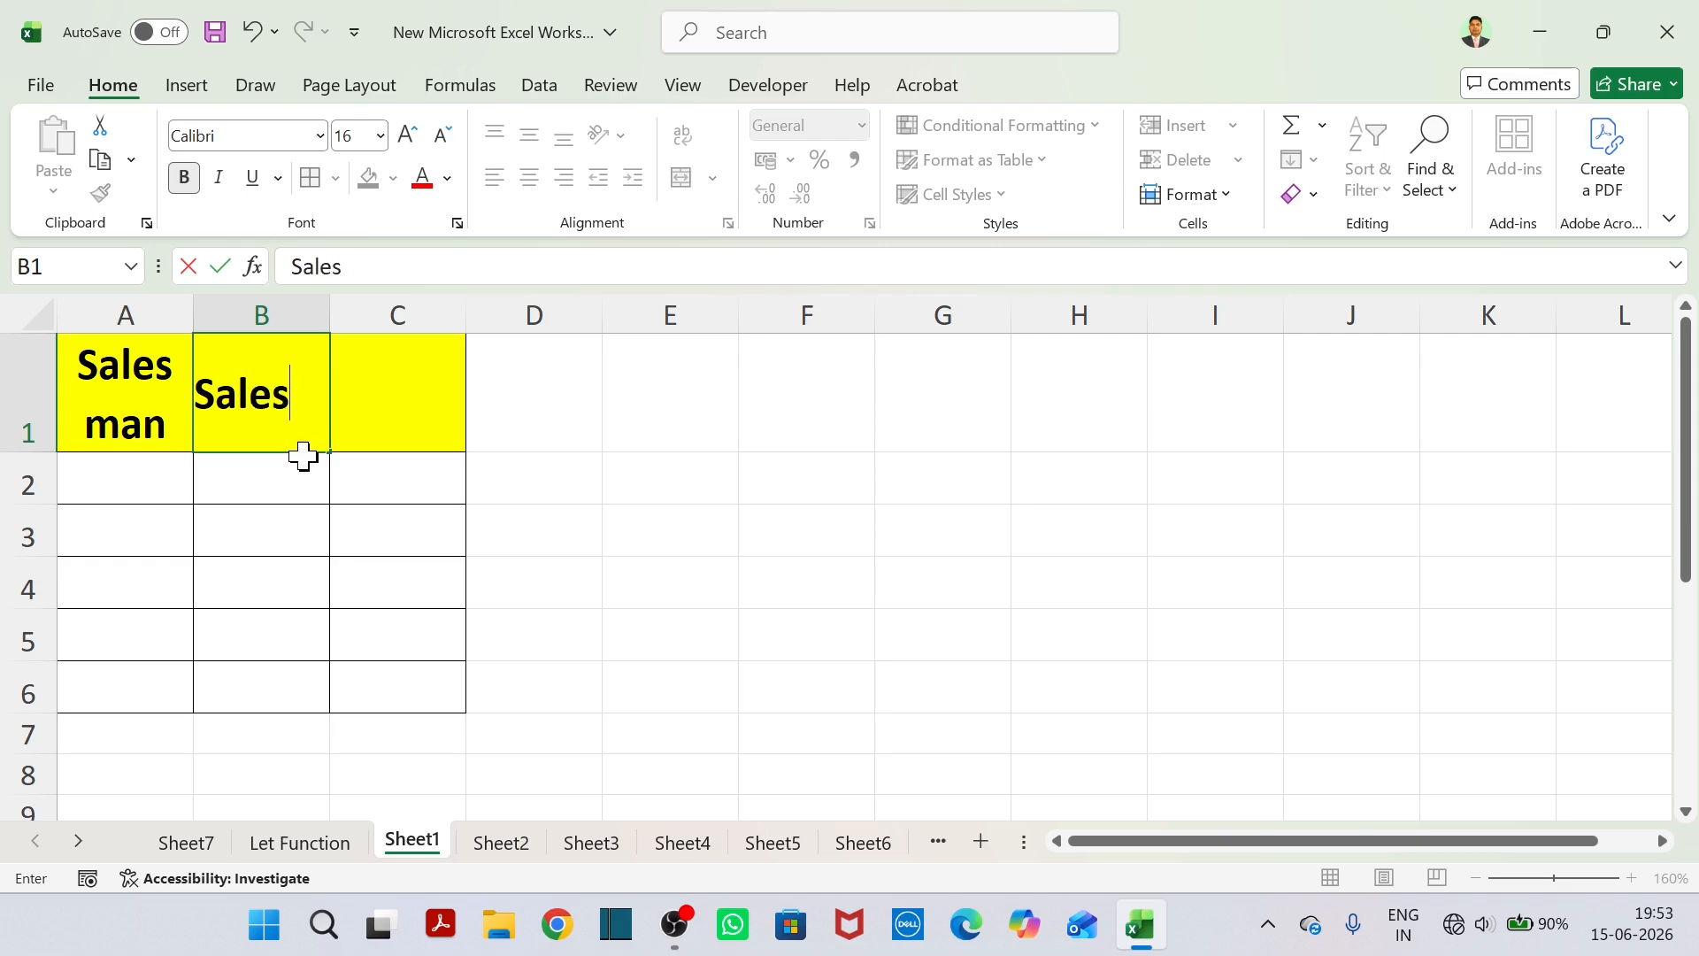
{"action": "left_click", "coordinate": [181, 315]}
{"action": "left_click_drag", "start_coordinate": [193, 315], "coordinate": [256, 325]}
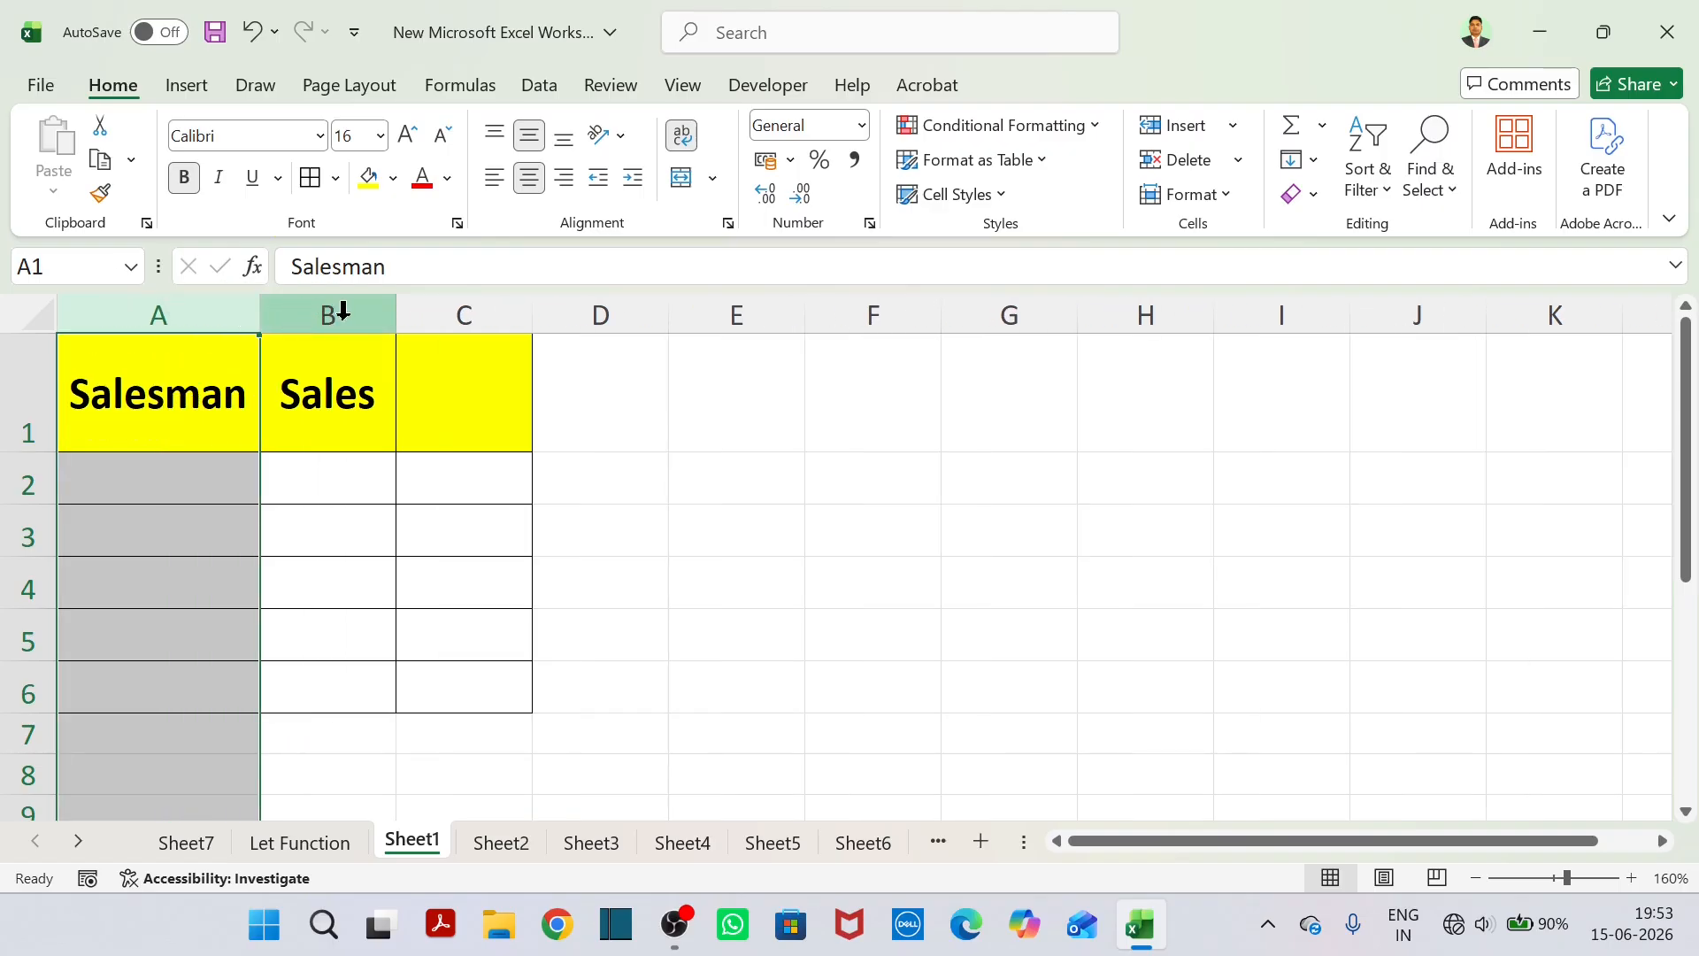
Fill row 2 with the first salesman's name in A2 and sales of 50000 in B2.
{"action": "left_click", "coordinate": [443, 483]}
{"action": "left_click", "coordinate": [157, 474]}
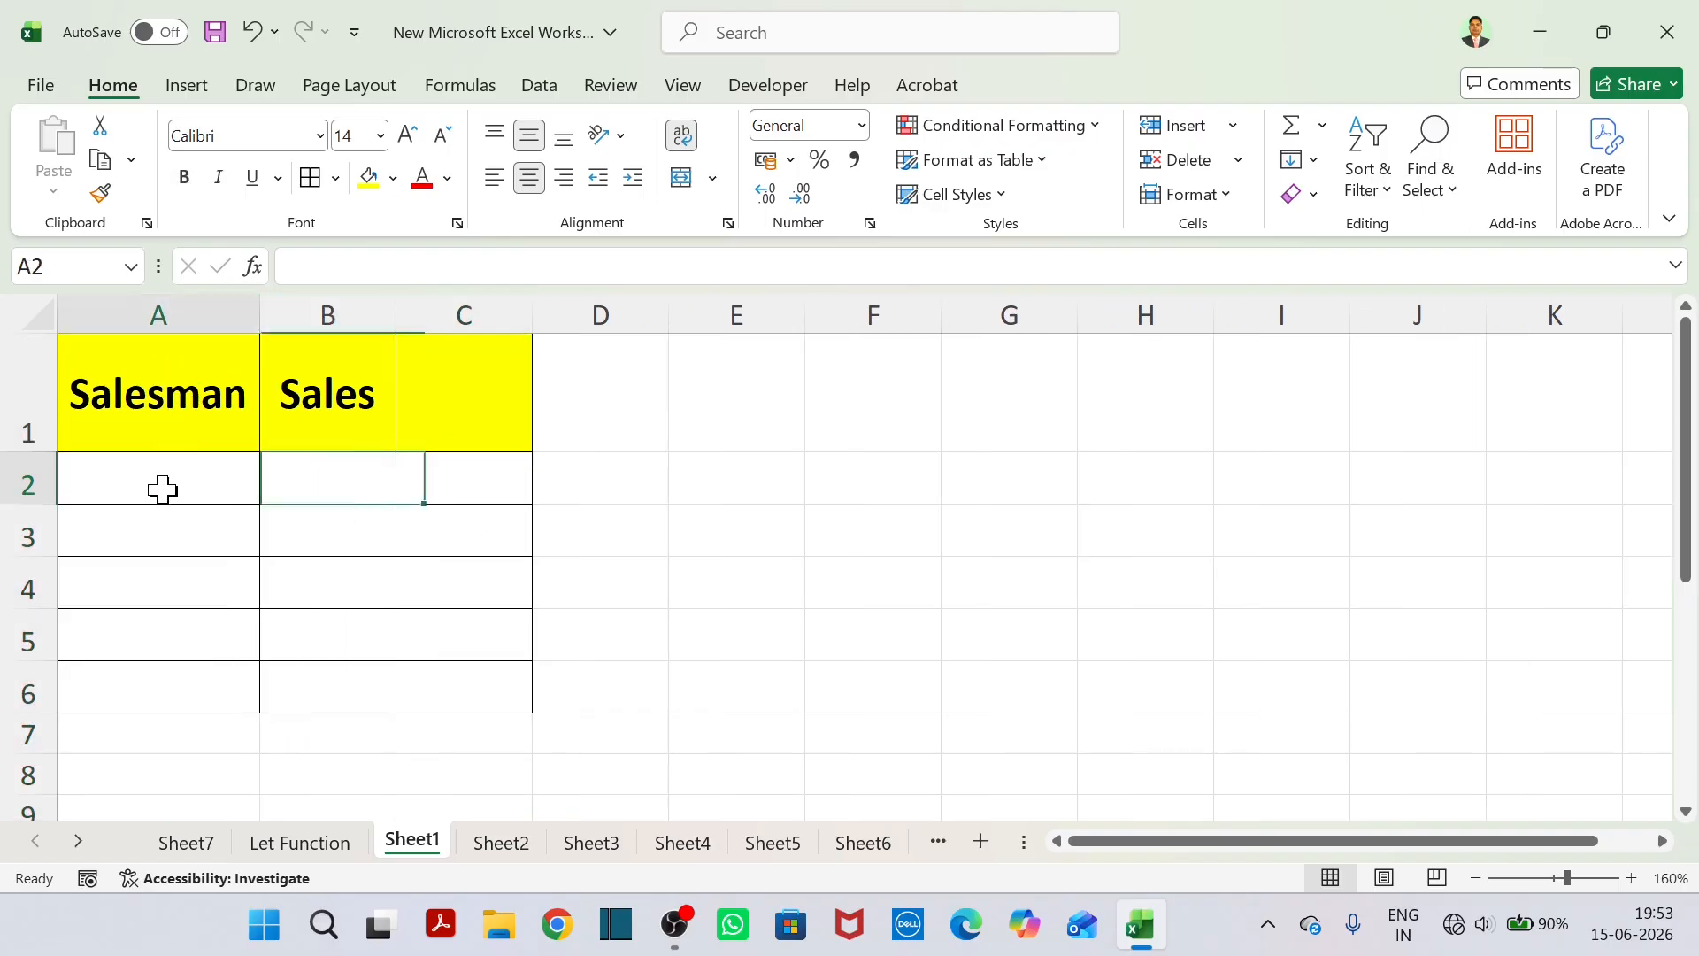
{"action": "type", "text": "AMiot"}
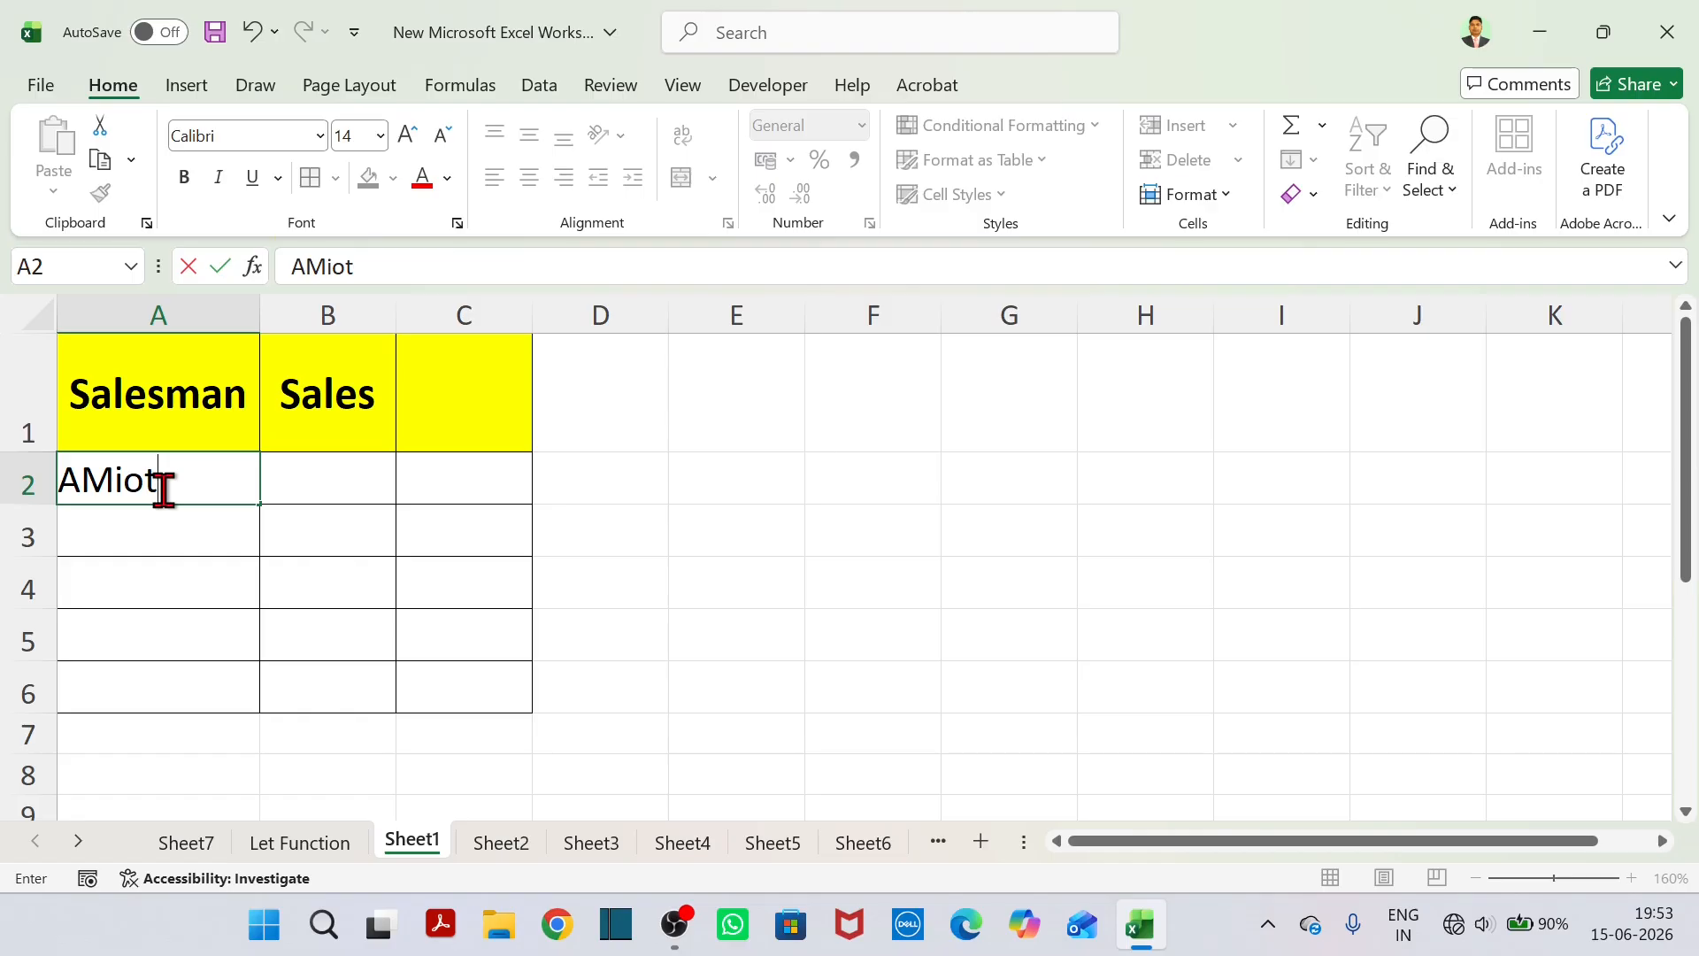
{"action": "key", "text": "BackSpace"}
{"action": "key", "text": "BackSpace"}
{"action": "key", "text": "BackSpace"}
{"action": "key", "text": "BackSpace"}
{"action": "type", "text": "mit"}
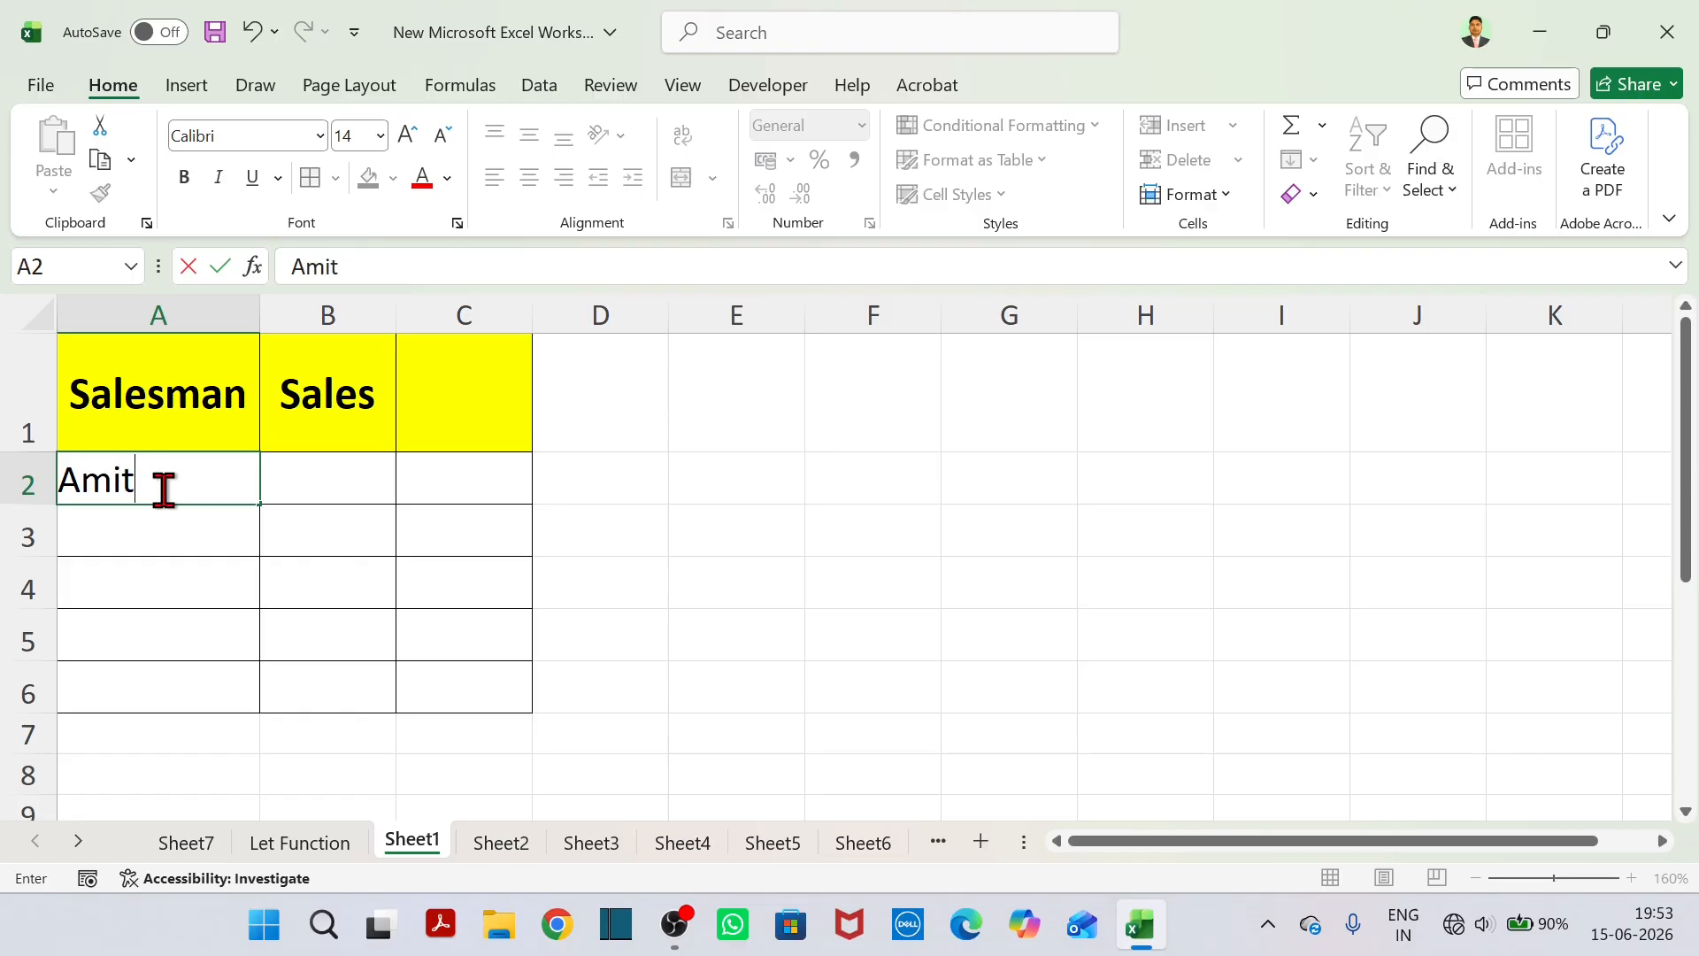
{"action": "key", "text": "Tab"}
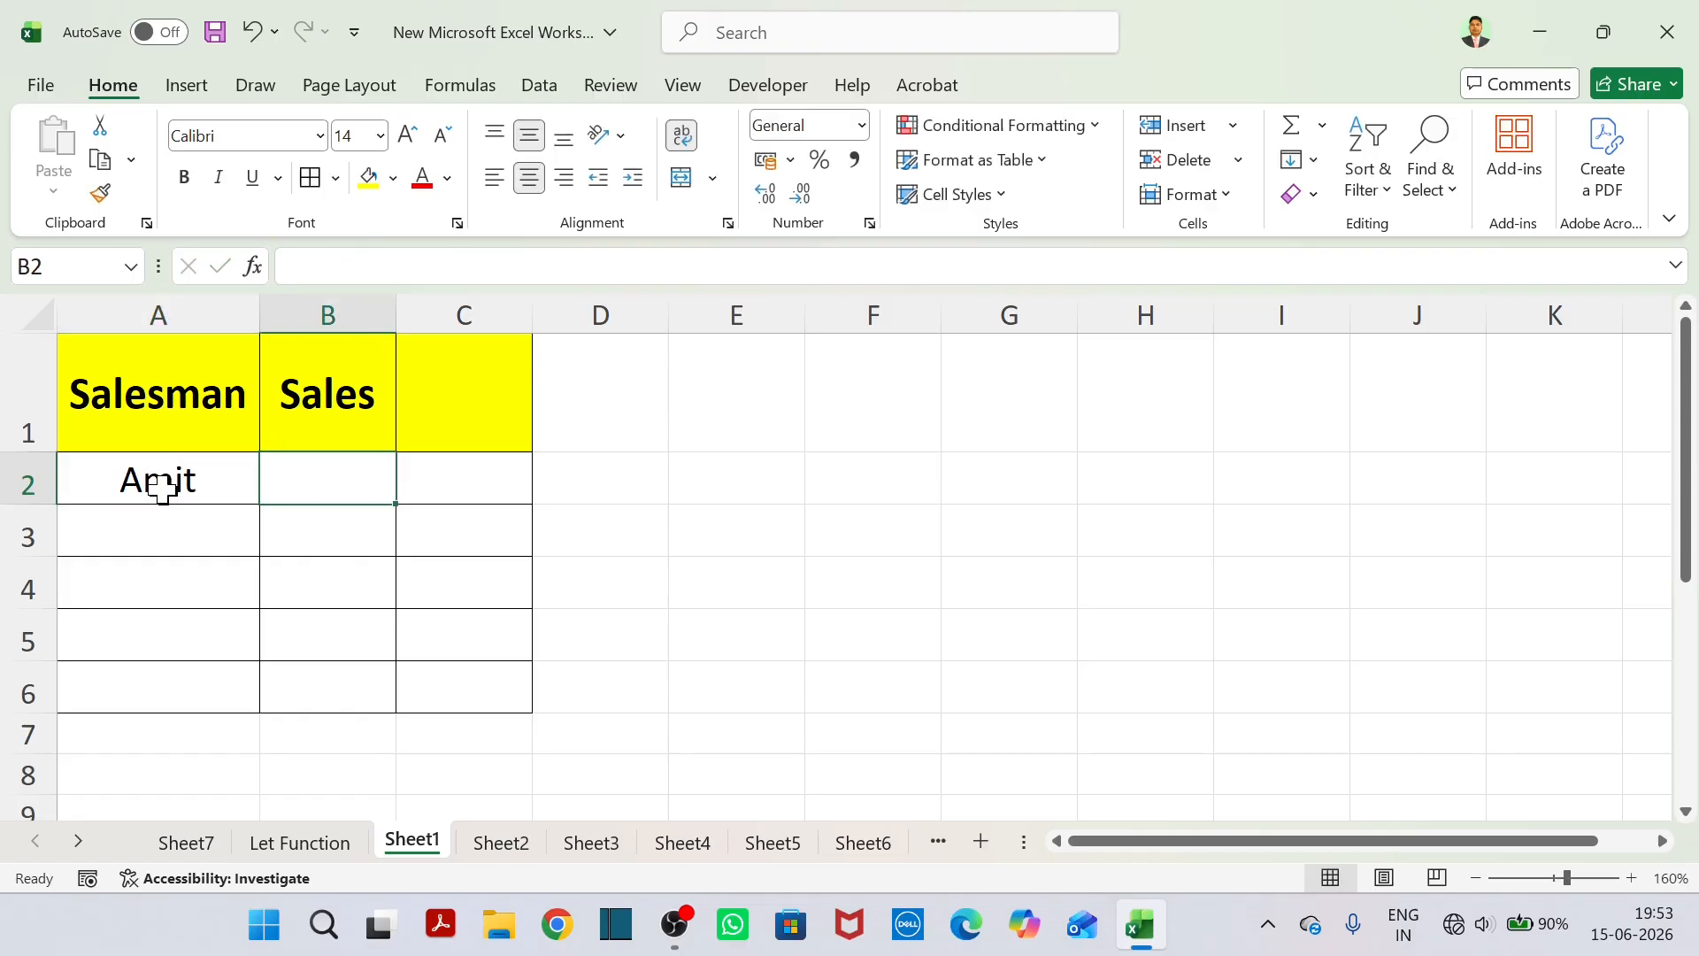
{"action": "type", "text": "50000"}
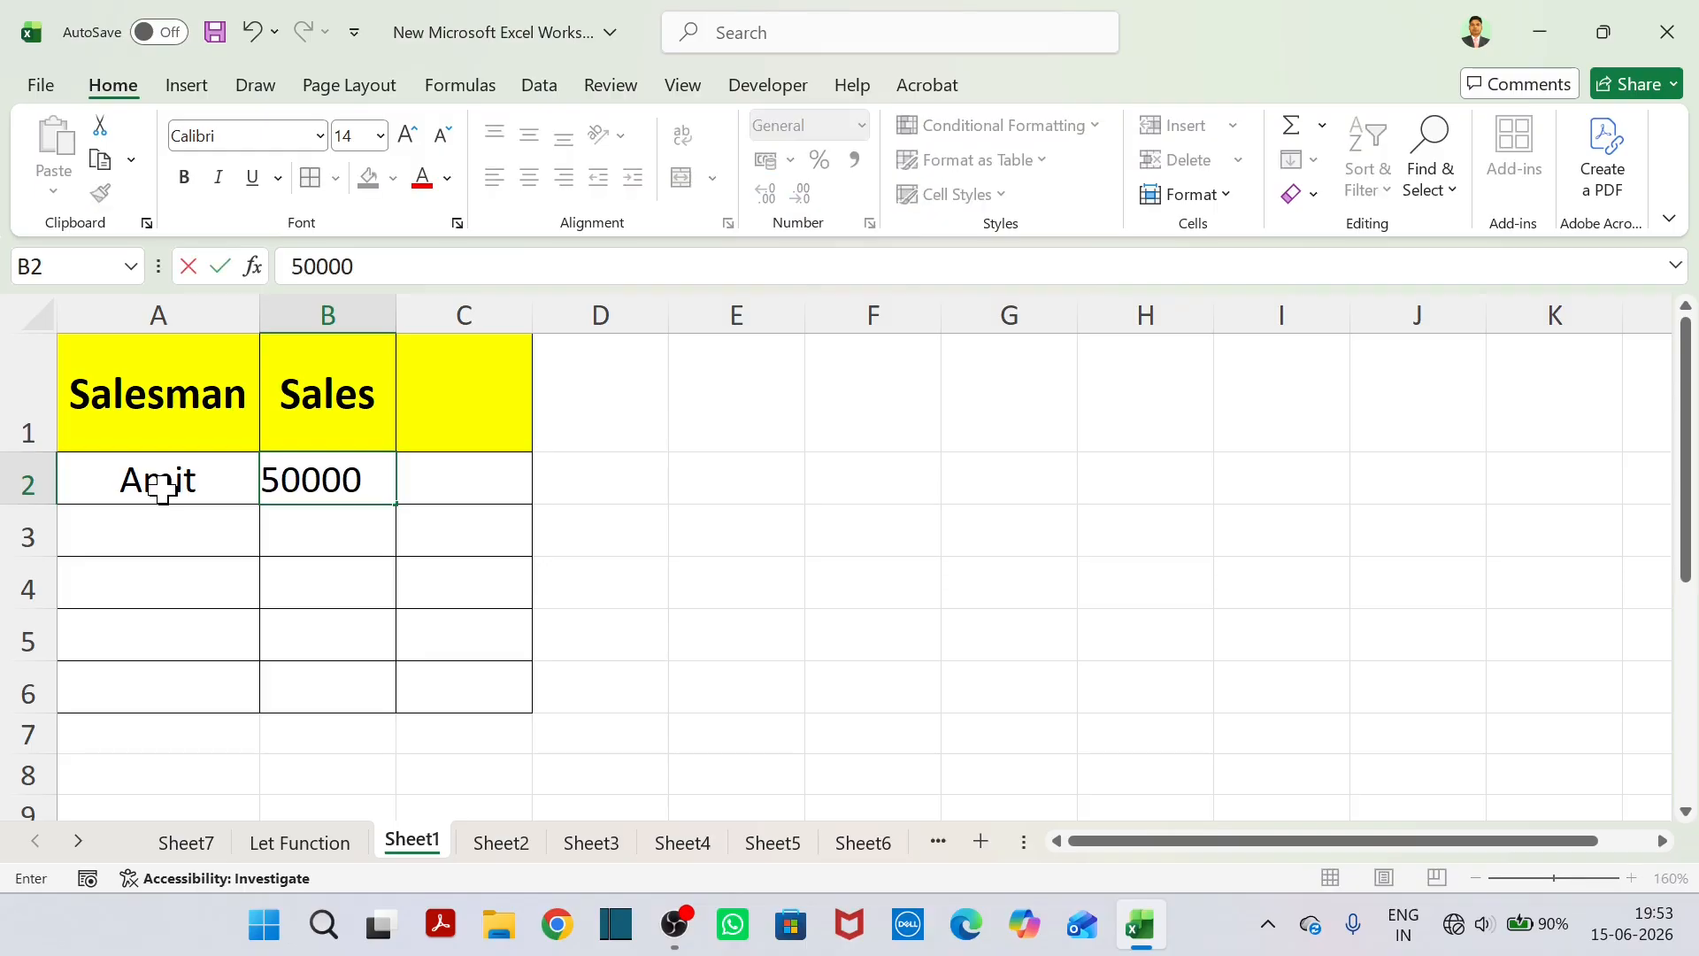
{"action": "key", "text": "Return"}
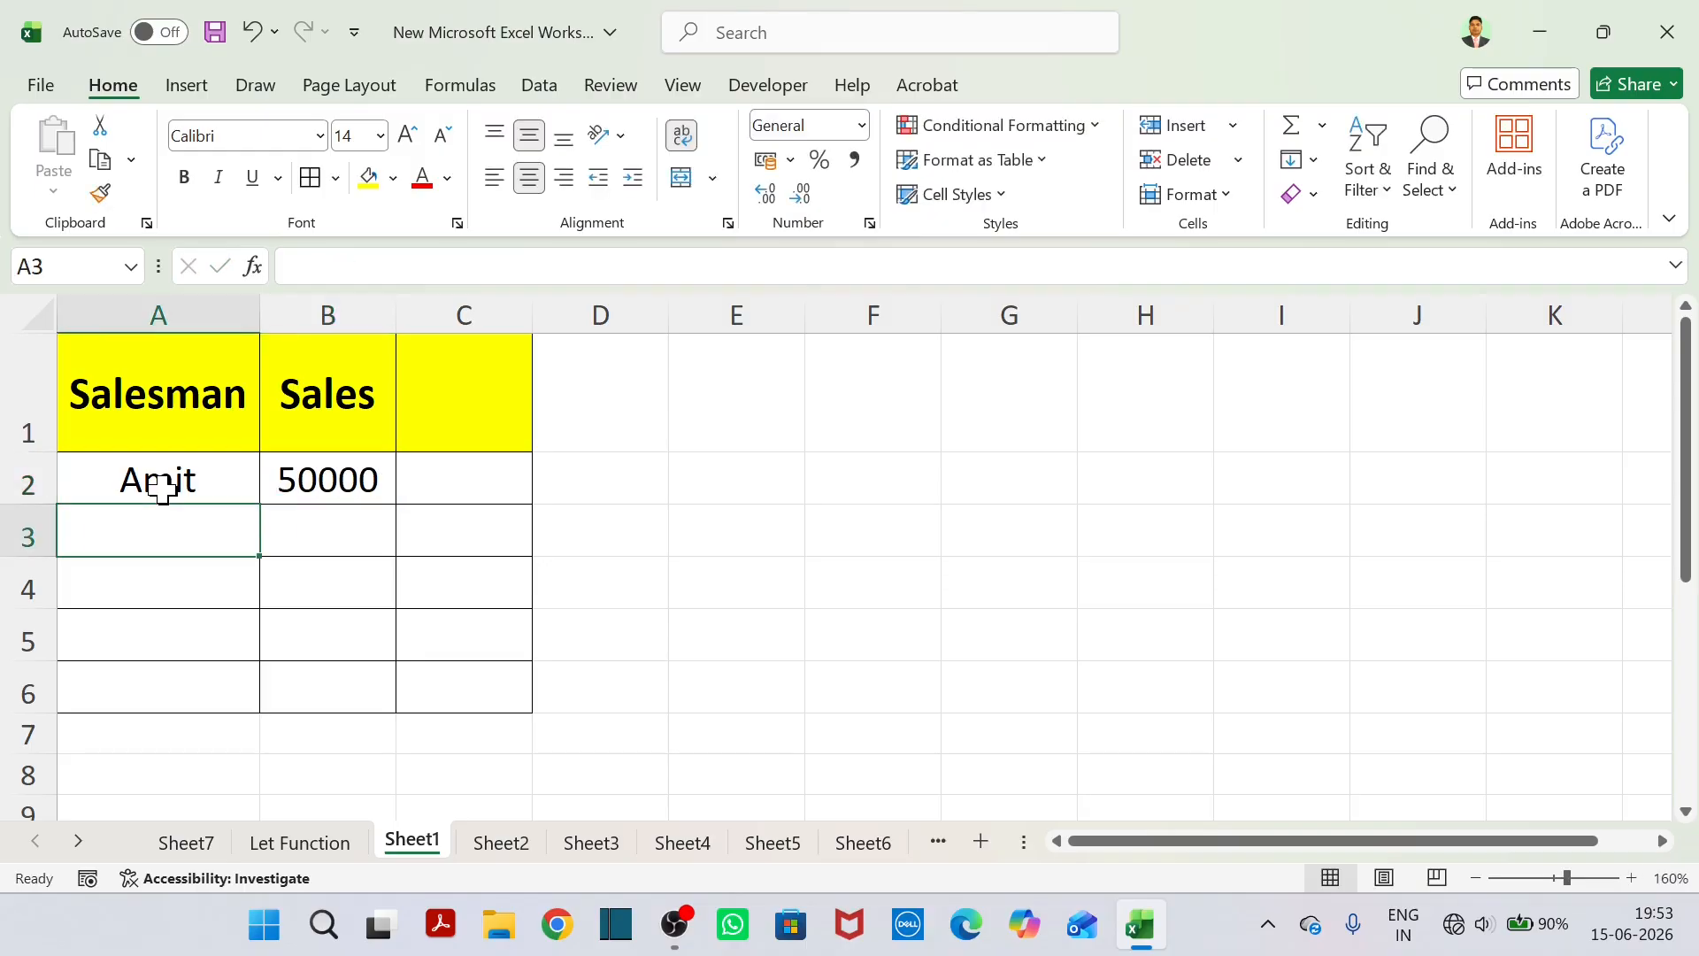
Add three more salesmen's names in A3:A5 with sales of 80000, 65000 and 90000 in B3:B5.
{"action": "type", "text": "Ravi"}
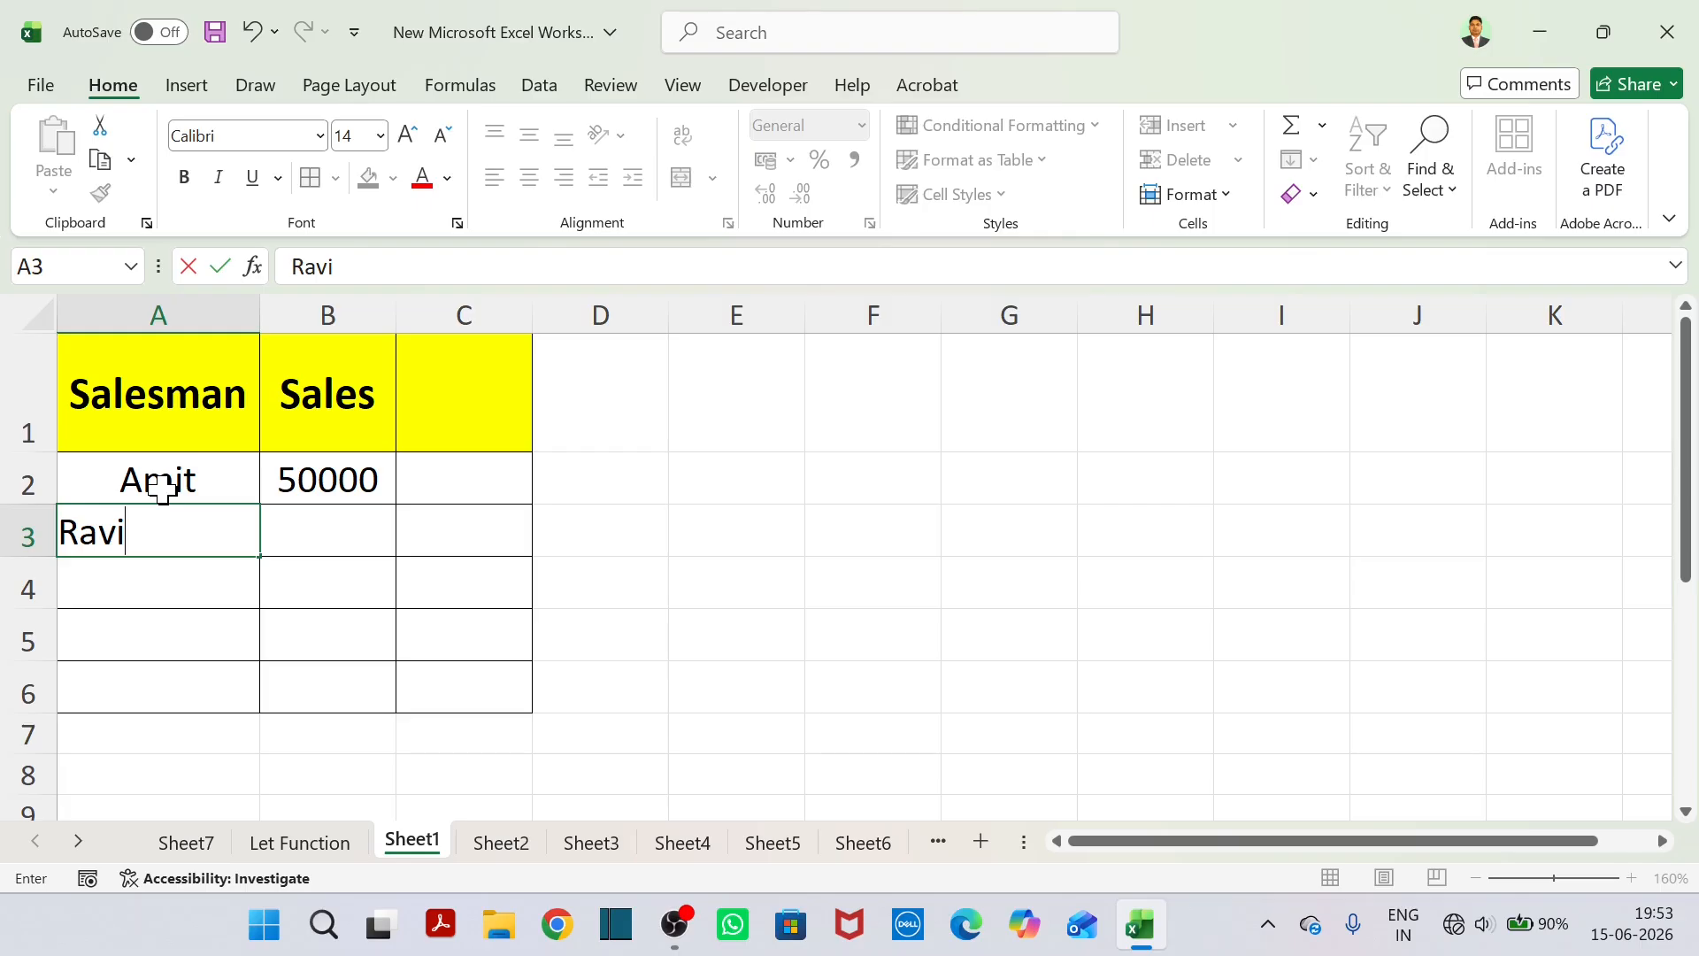
{"action": "key", "text": "Tab"}
{"action": "type", "text": "80000"}
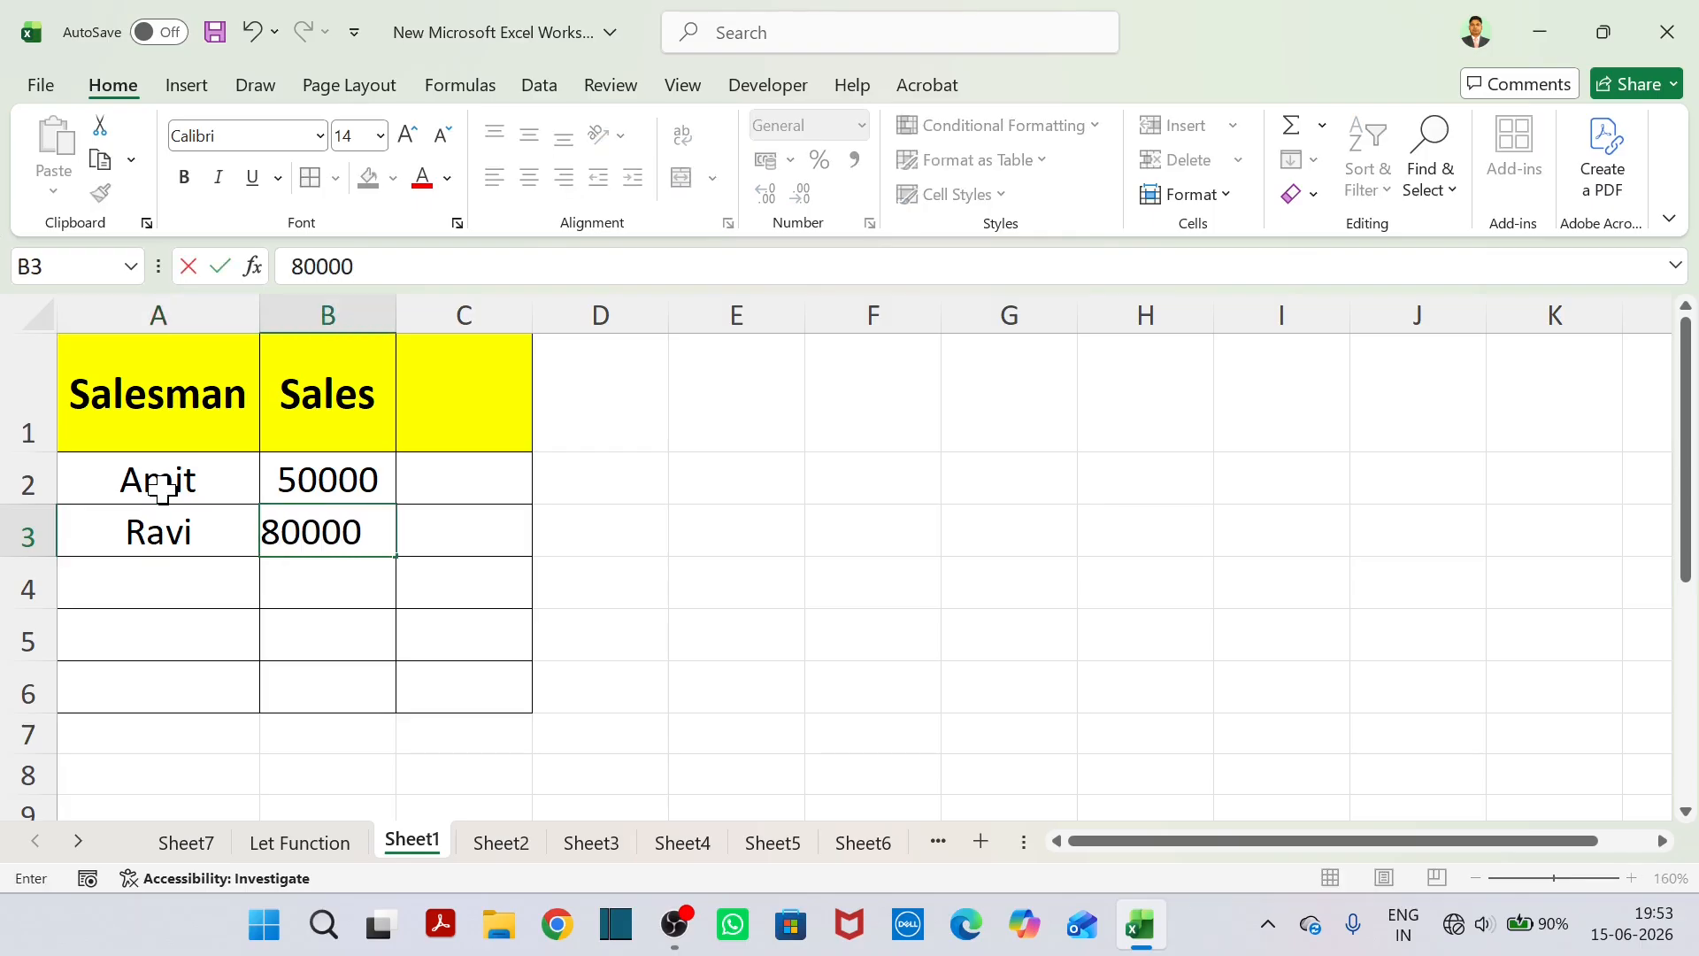
{"action": "key", "text": "Return"}
{"action": "type", "text": "Mohan"}
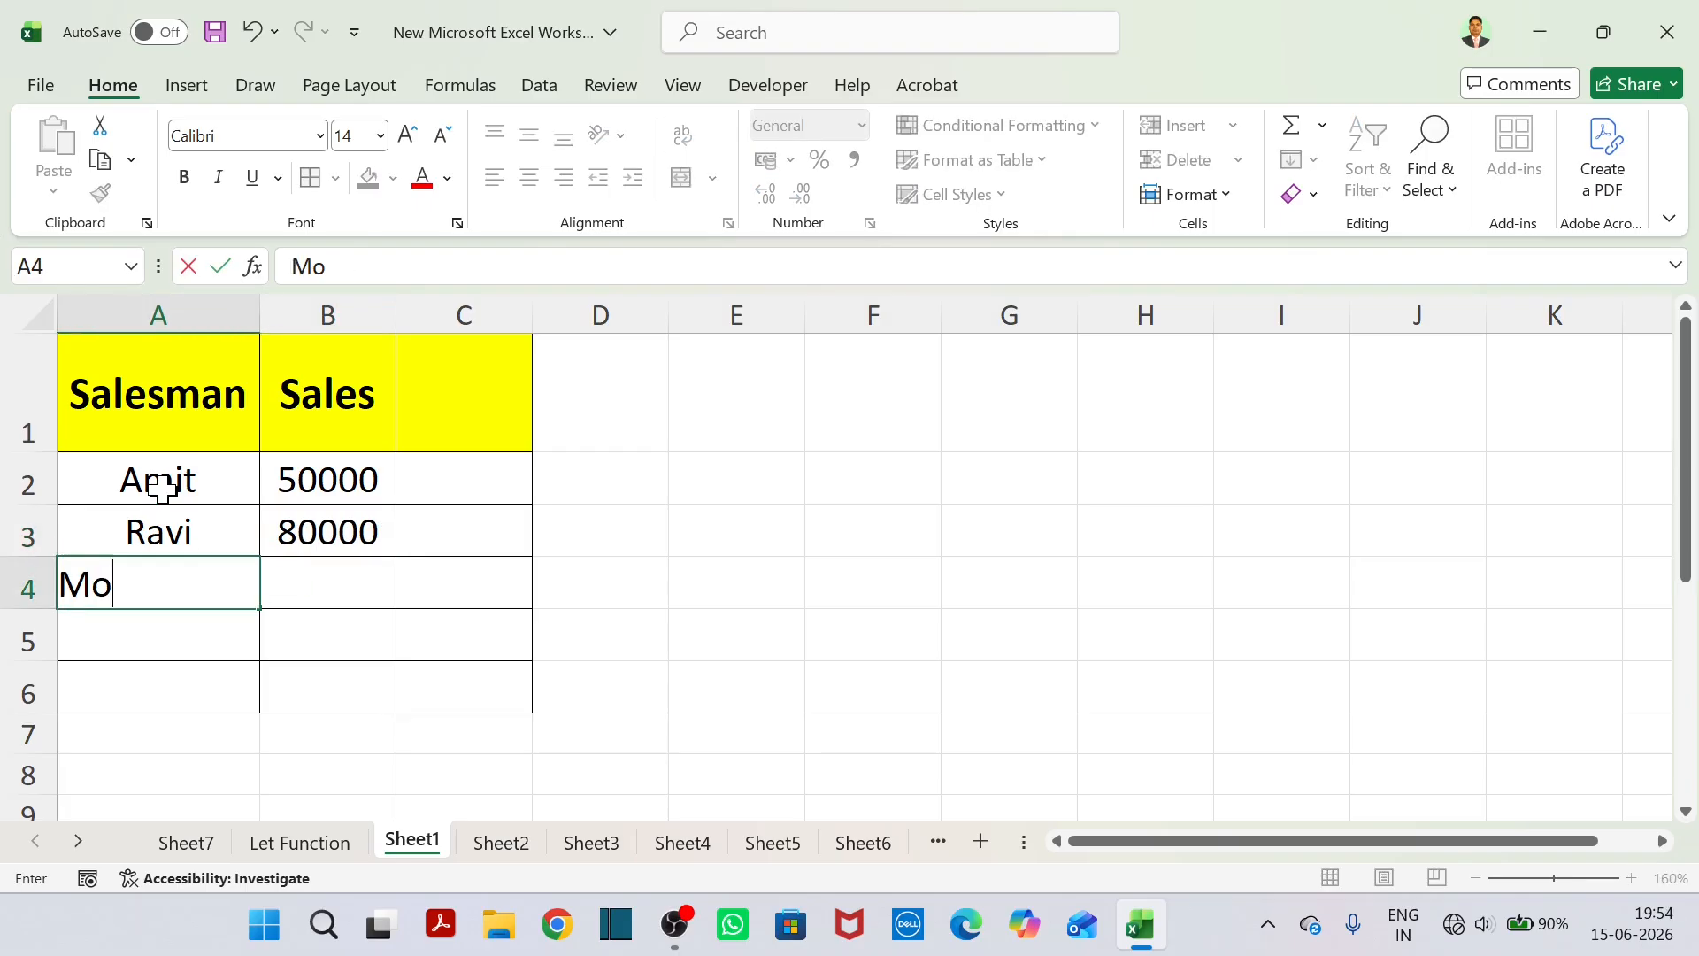
{"action": "key", "text": "Tab"}
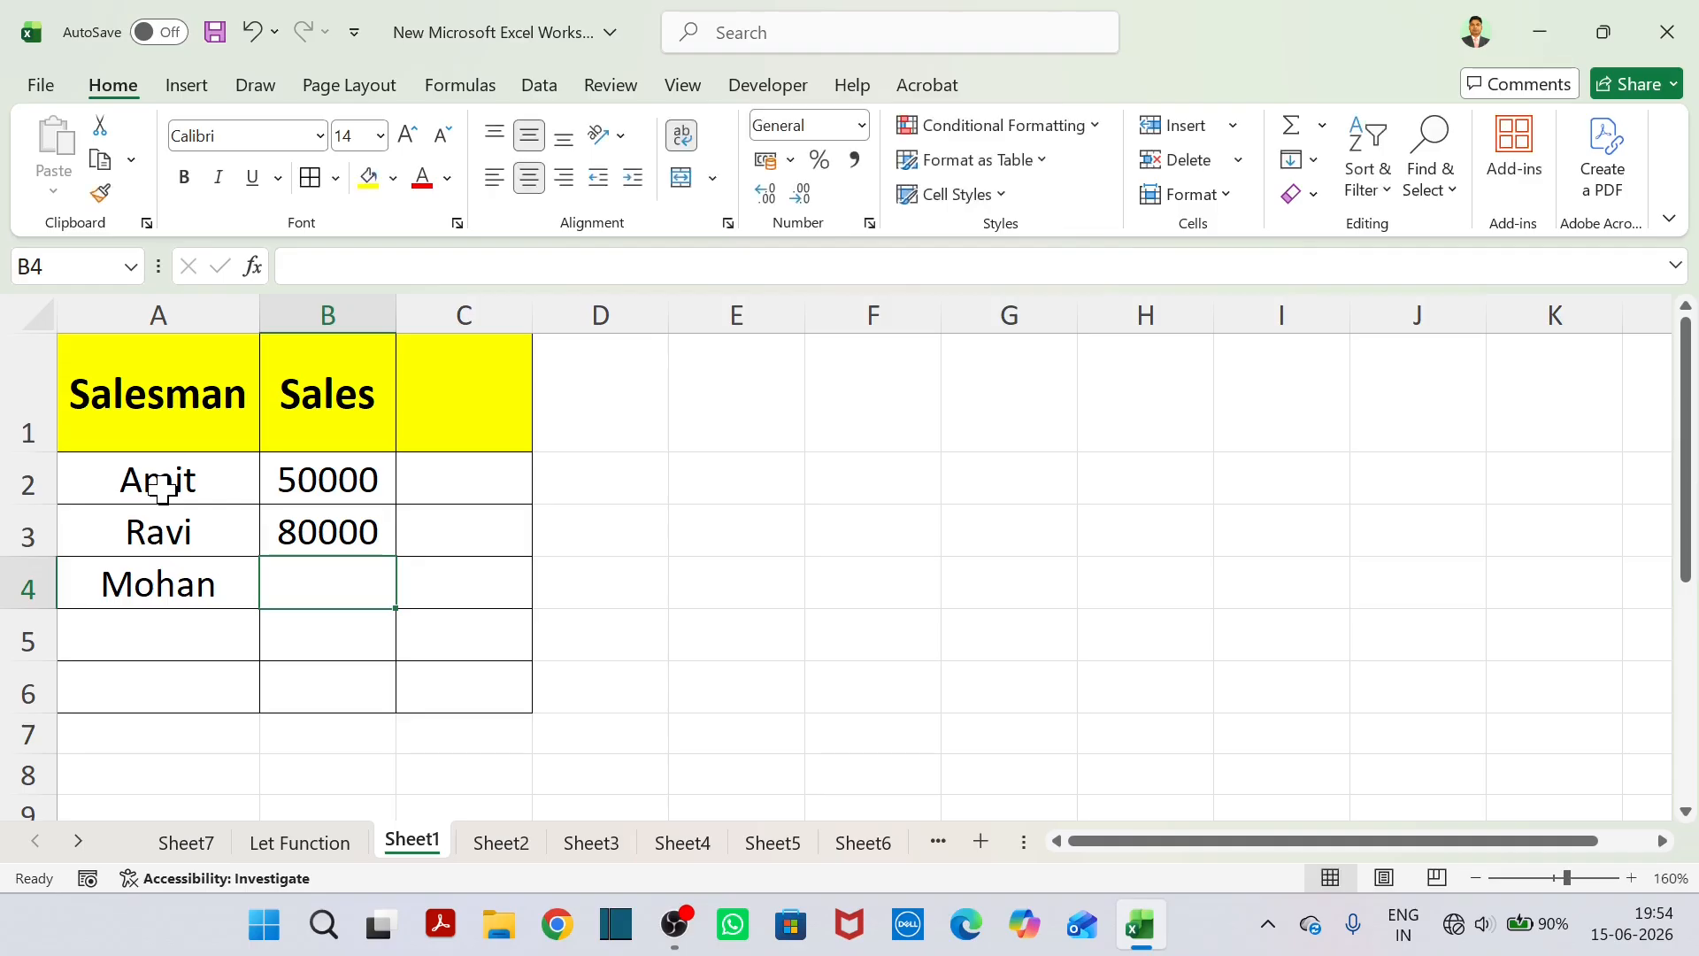
{"action": "type", "text": "65000"}
{"action": "key", "text": "Return"}
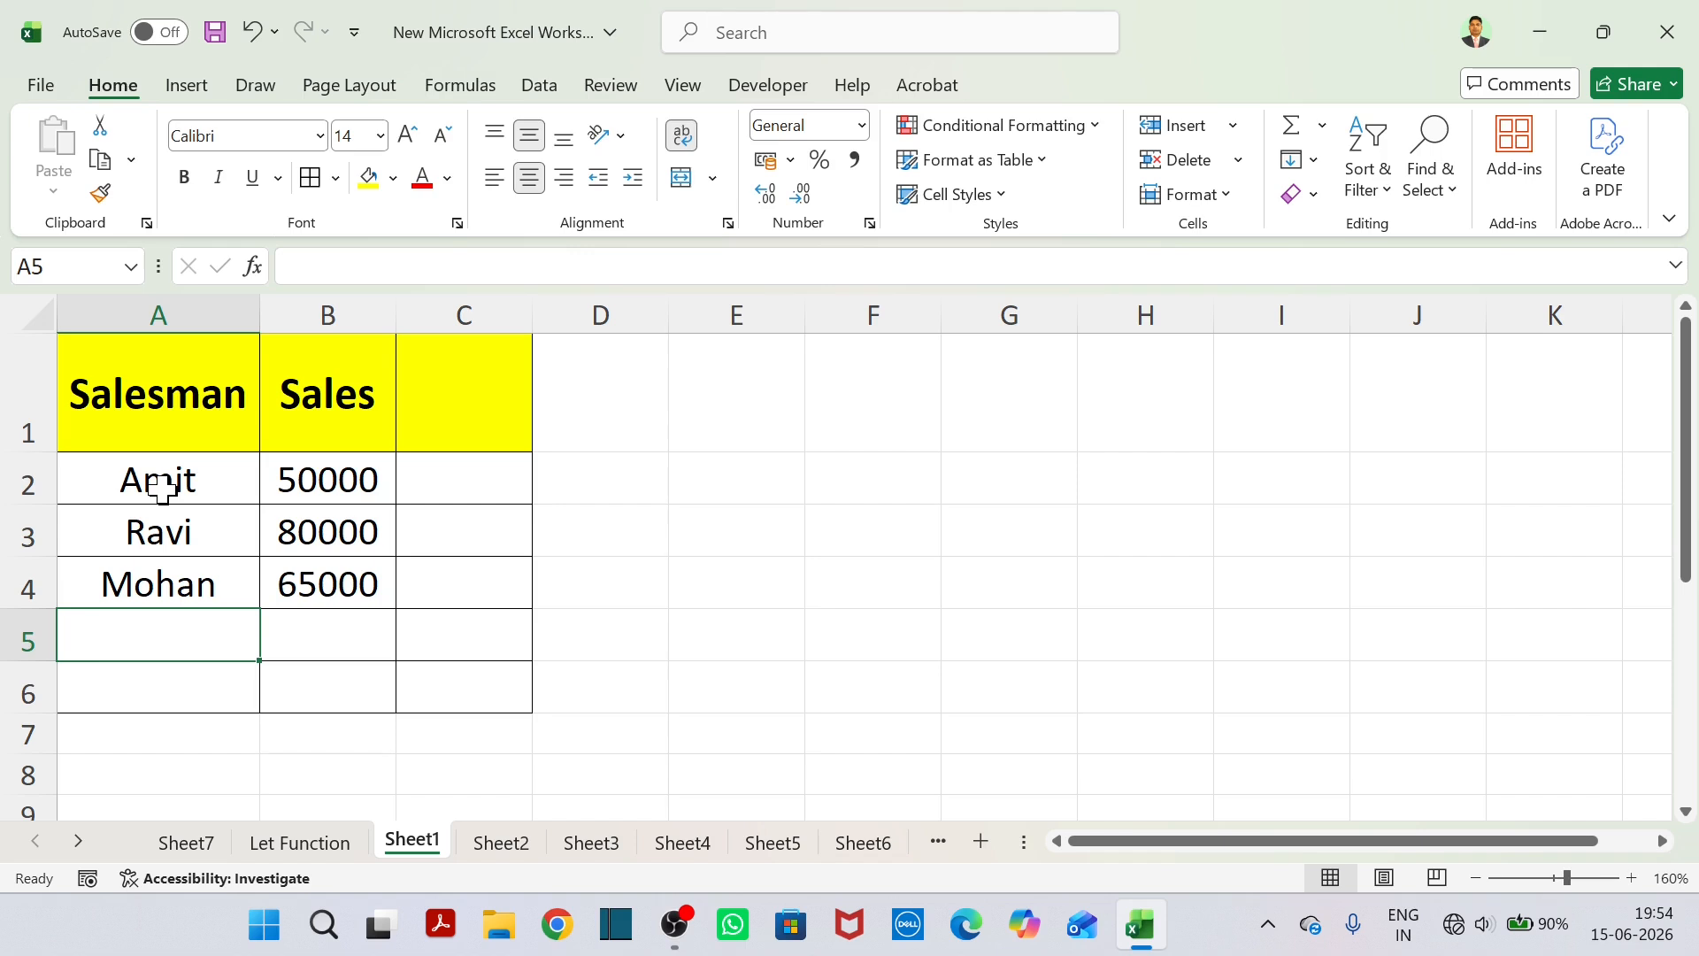
{"action": "type", "text": "Suresh"}
{"action": "key", "text": "Tab"}
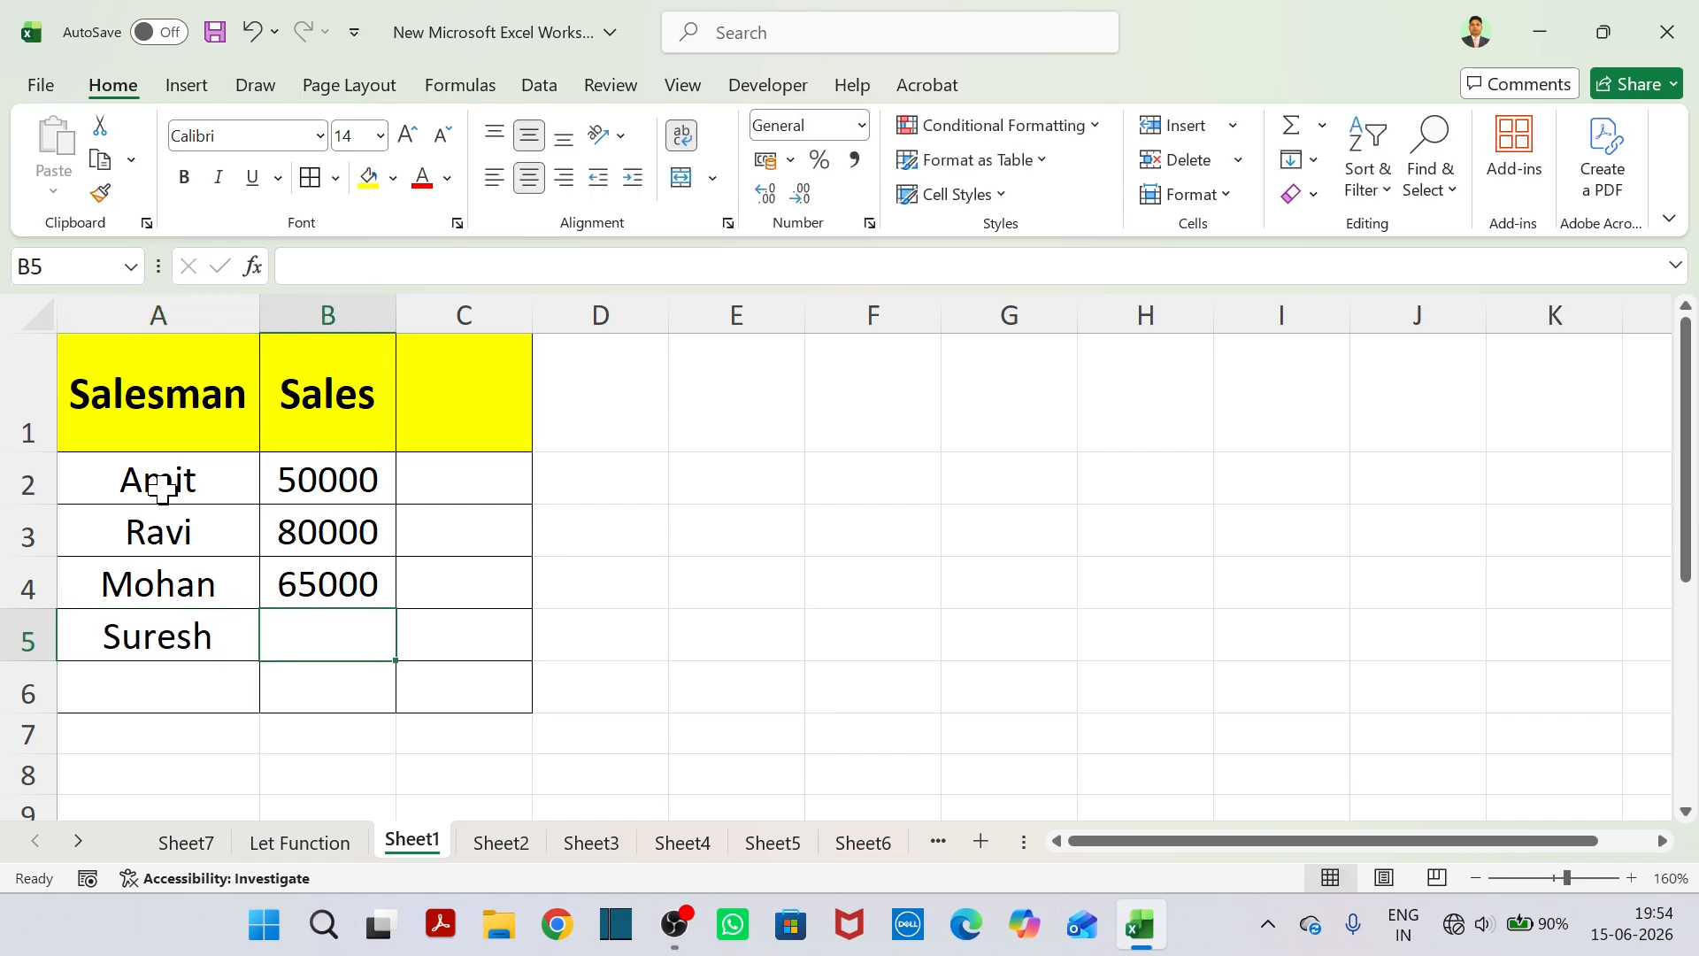
{"action": "type", "text": "90000"}
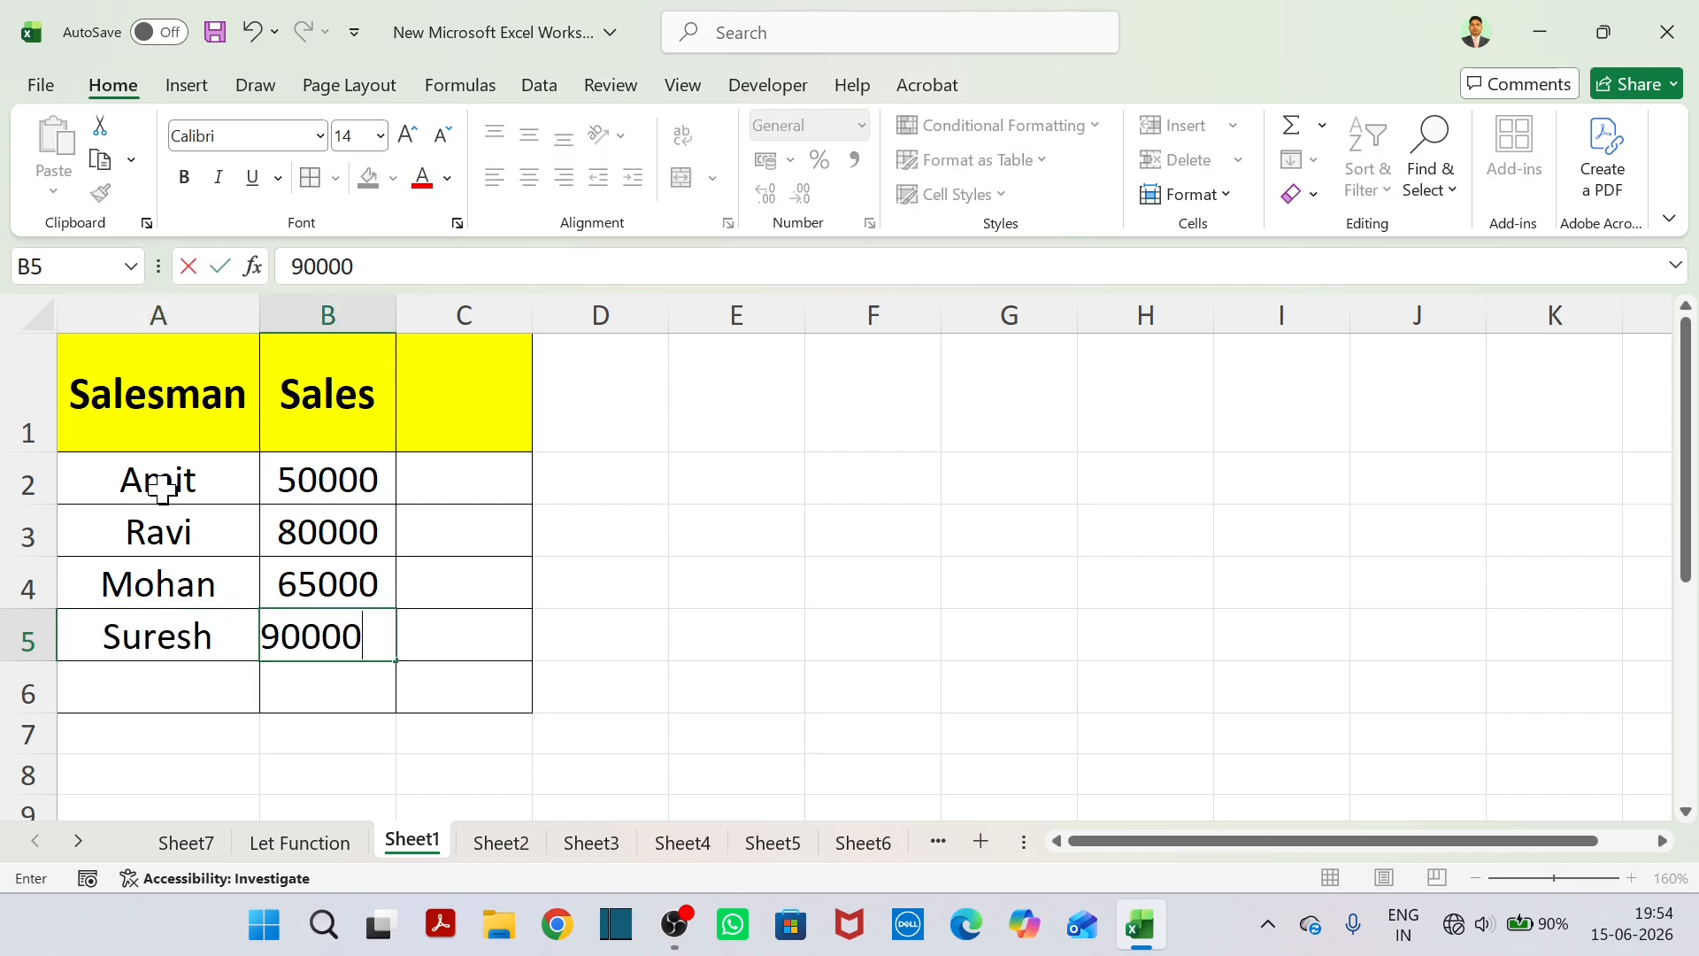
{"action": "key", "text": "Return"}
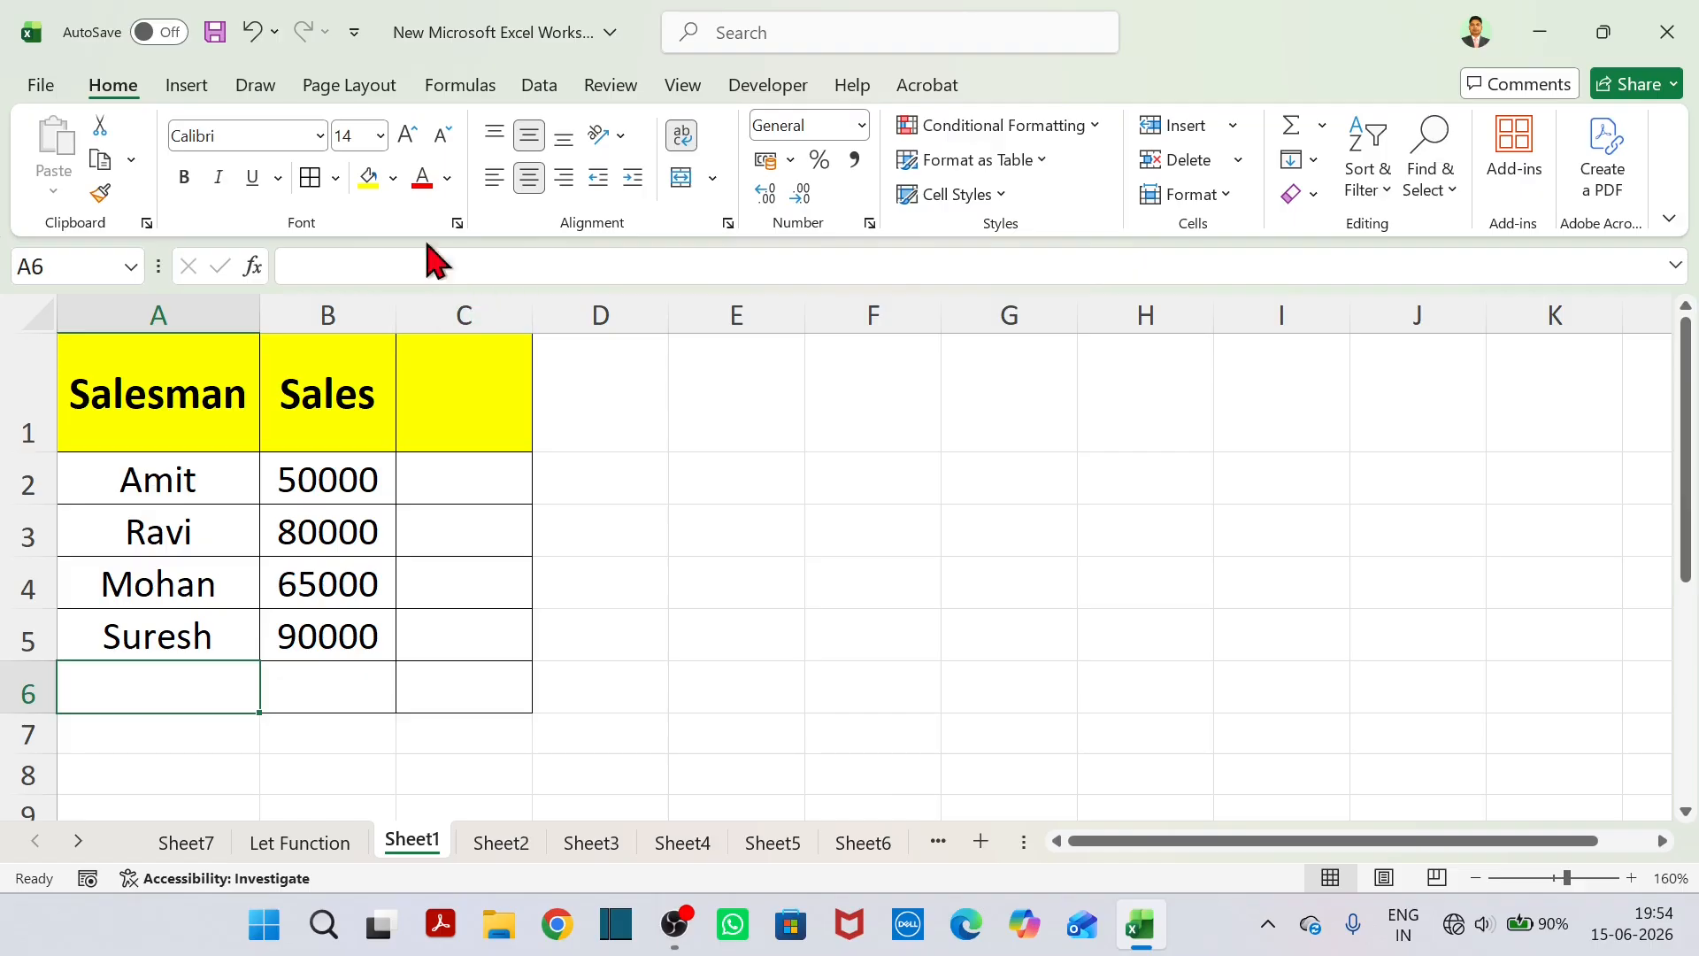
Write the question "Q- Sales par 5% Commission Calculate karna hai" in E1.
{"action": "left_click", "coordinate": [700, 416]}
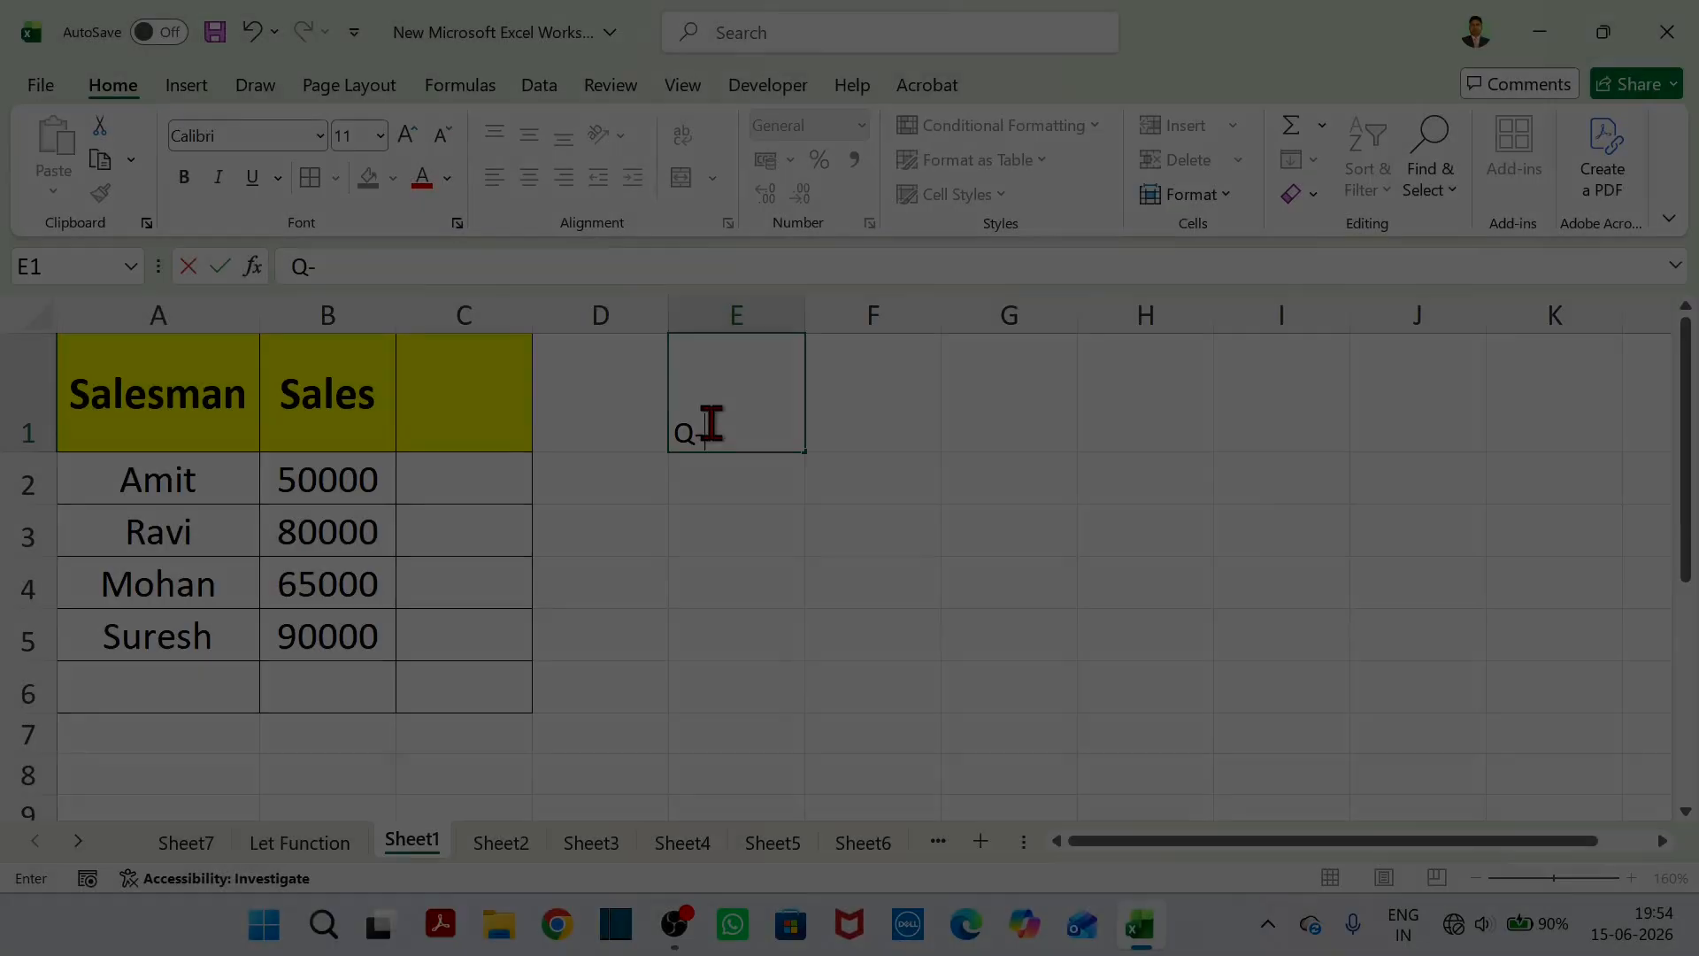
{"action": "type", "text": "Sales pa"}
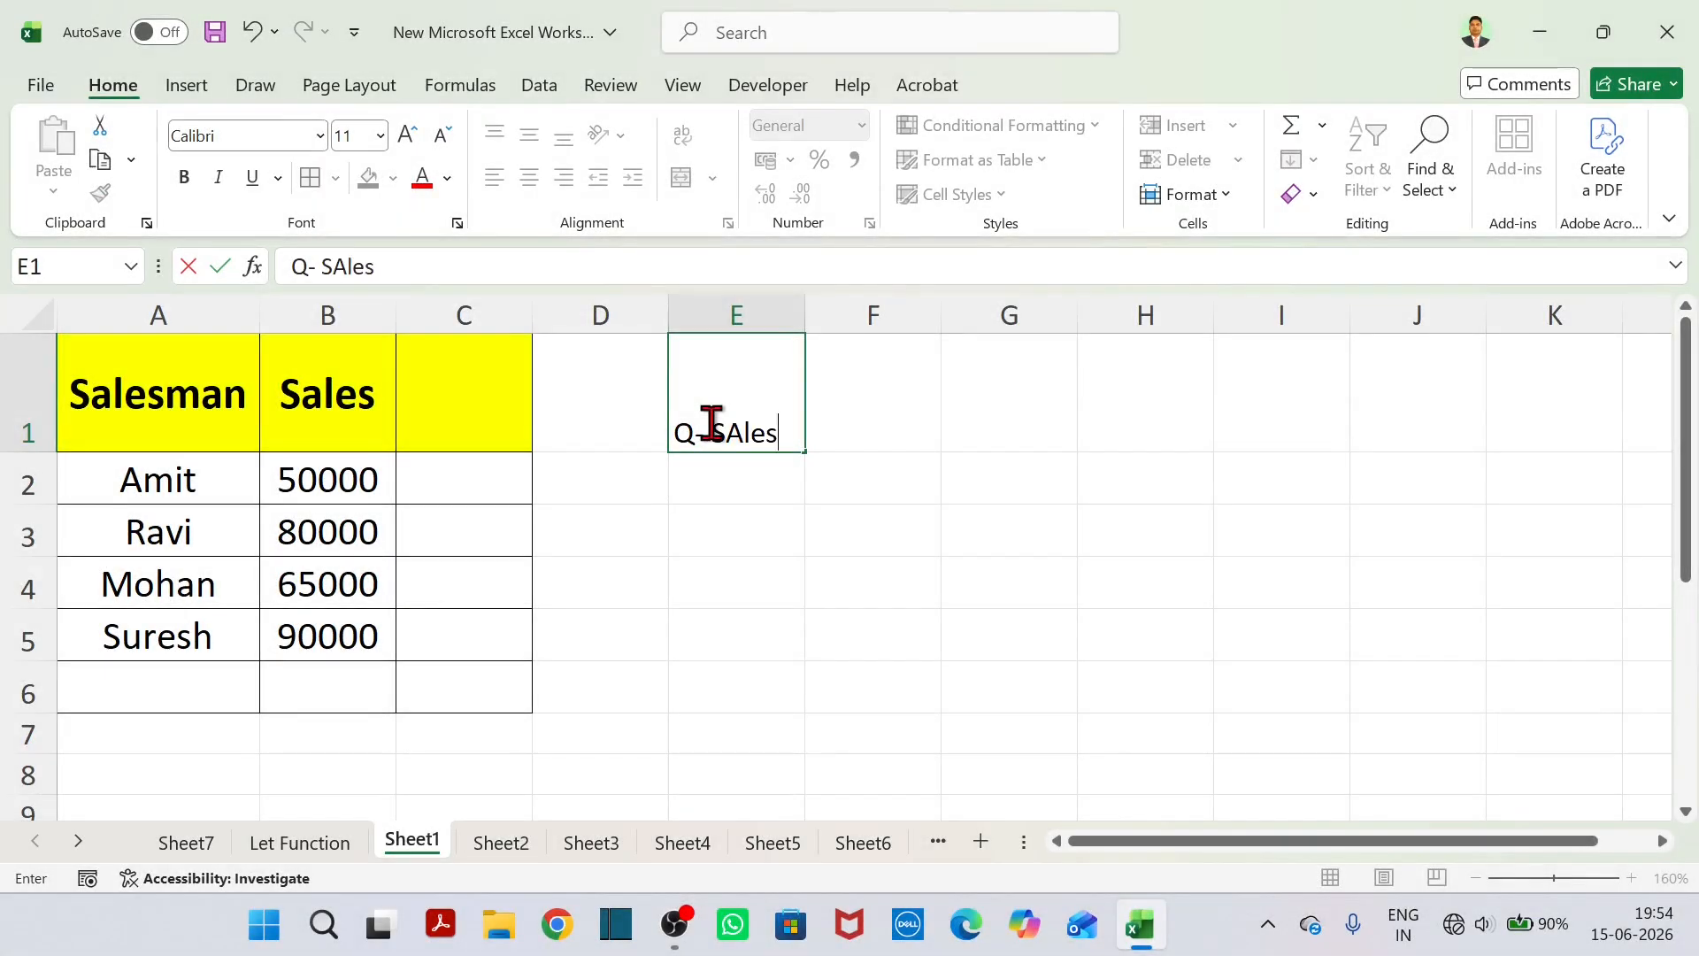
{"action": "type", "text": "r 5"}
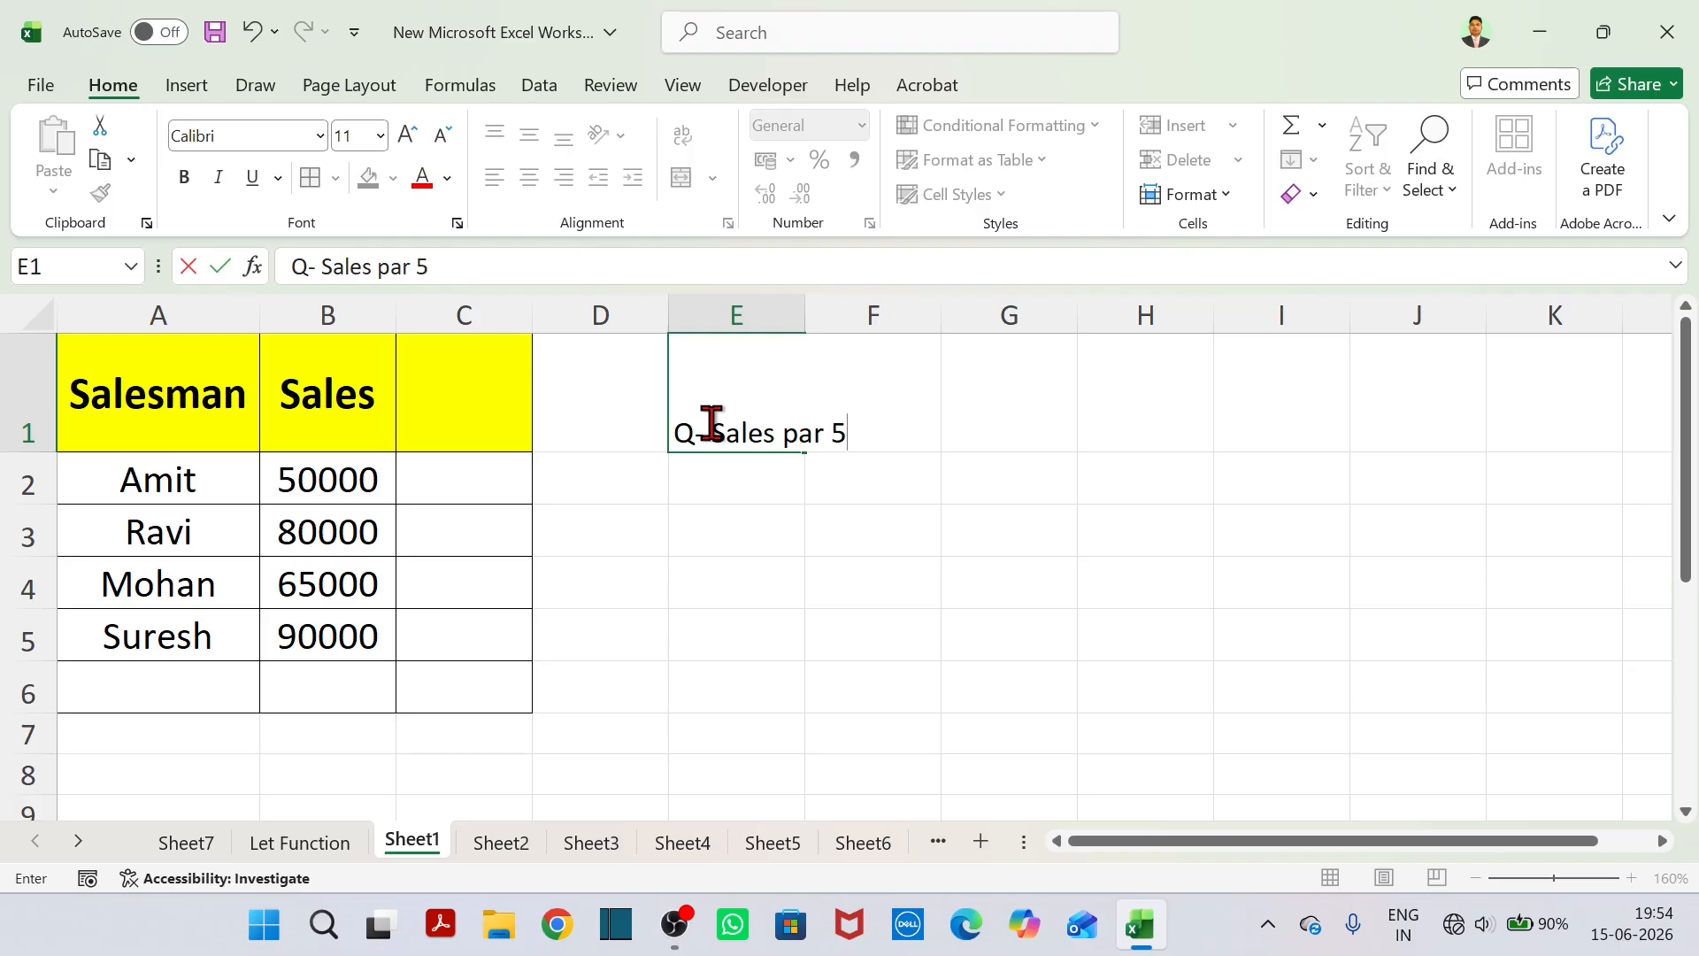
{"action": "type", "text": "% Commission"}
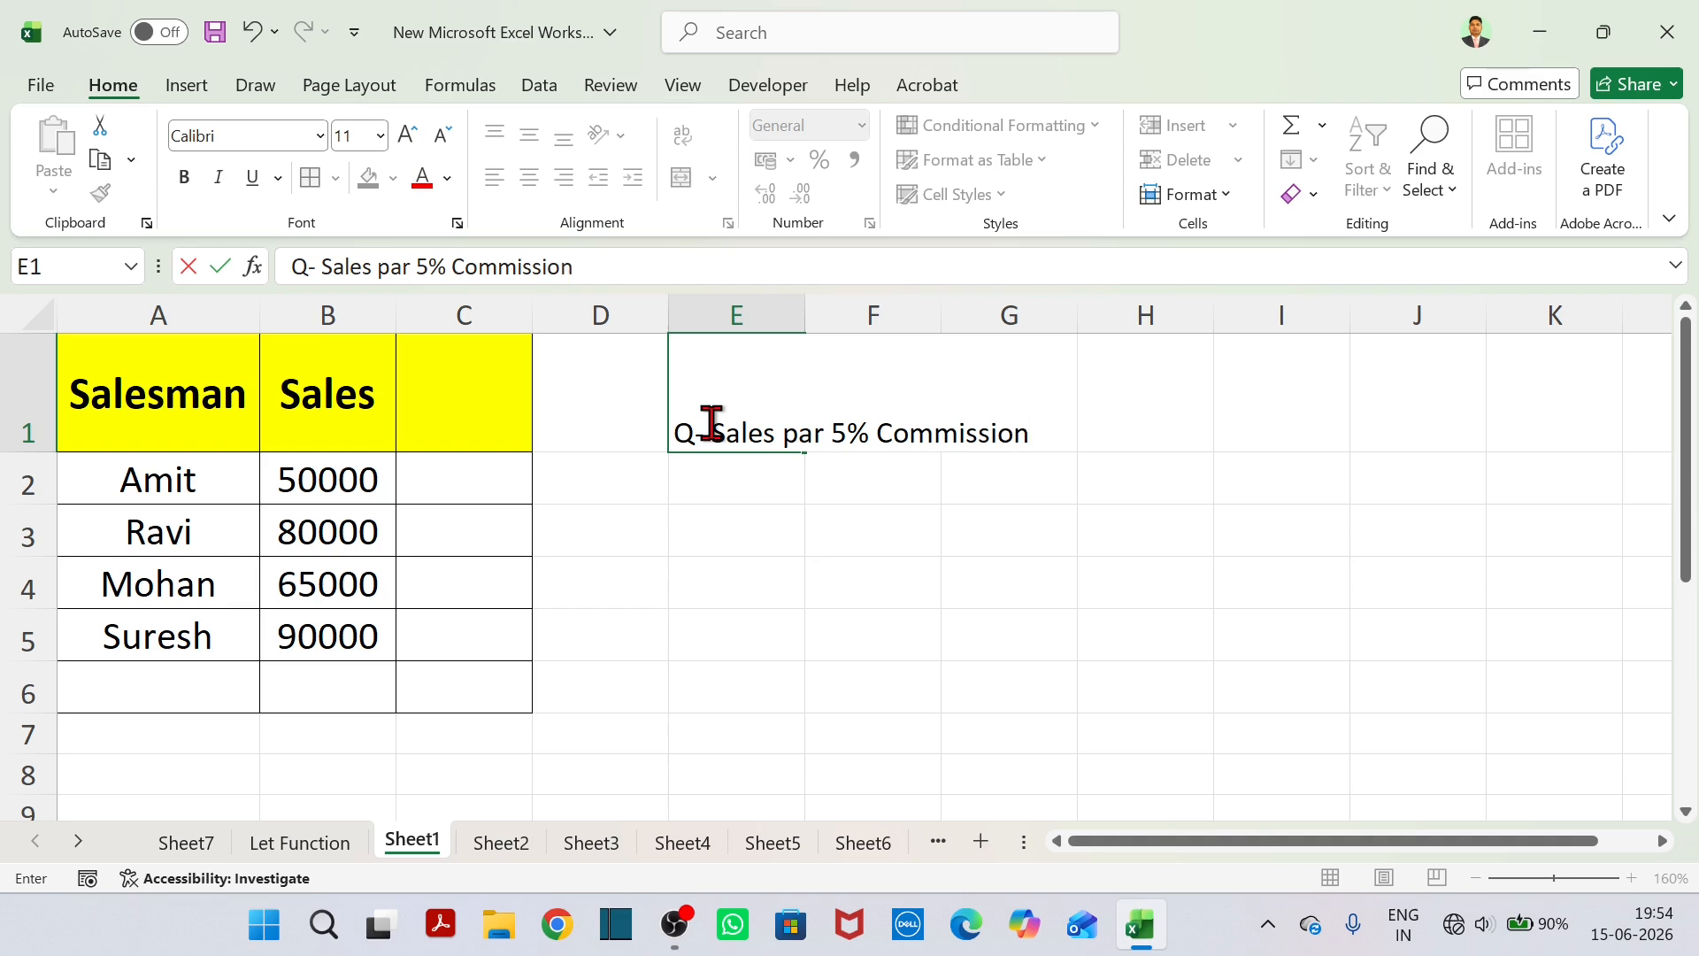
{"action": "type", "text": " Calculate karn"}
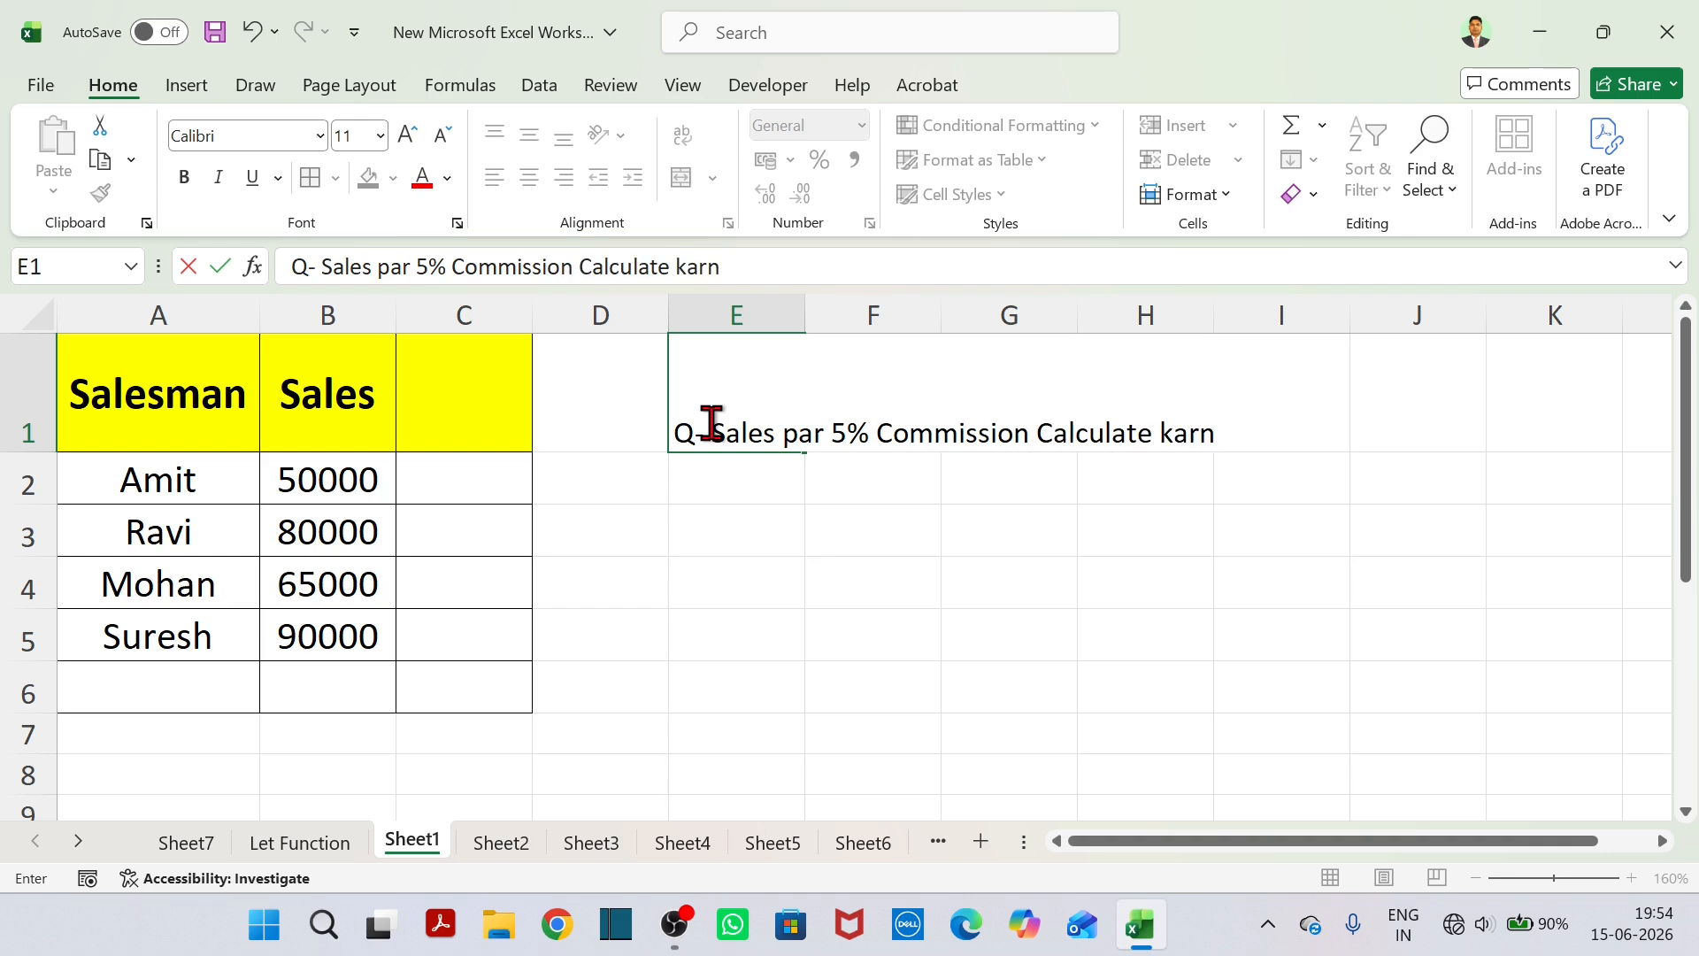
{"action": "type", "text": "a hai"}
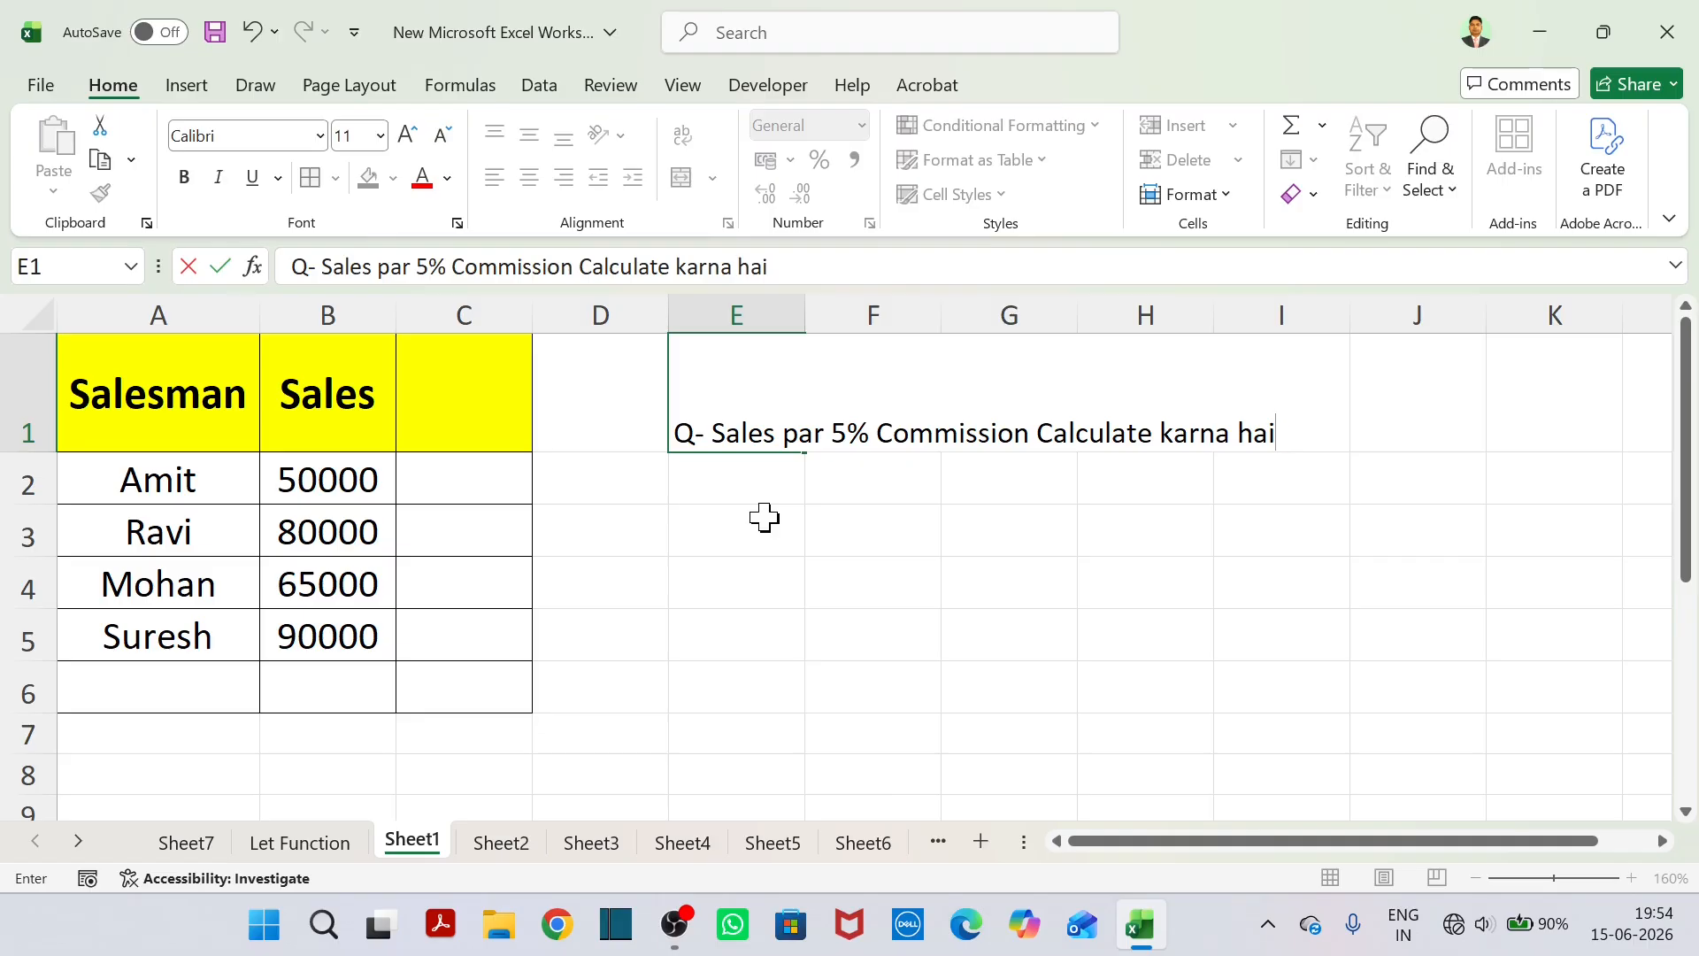
{"action": "left_click", "coordinate": [847, 527]}
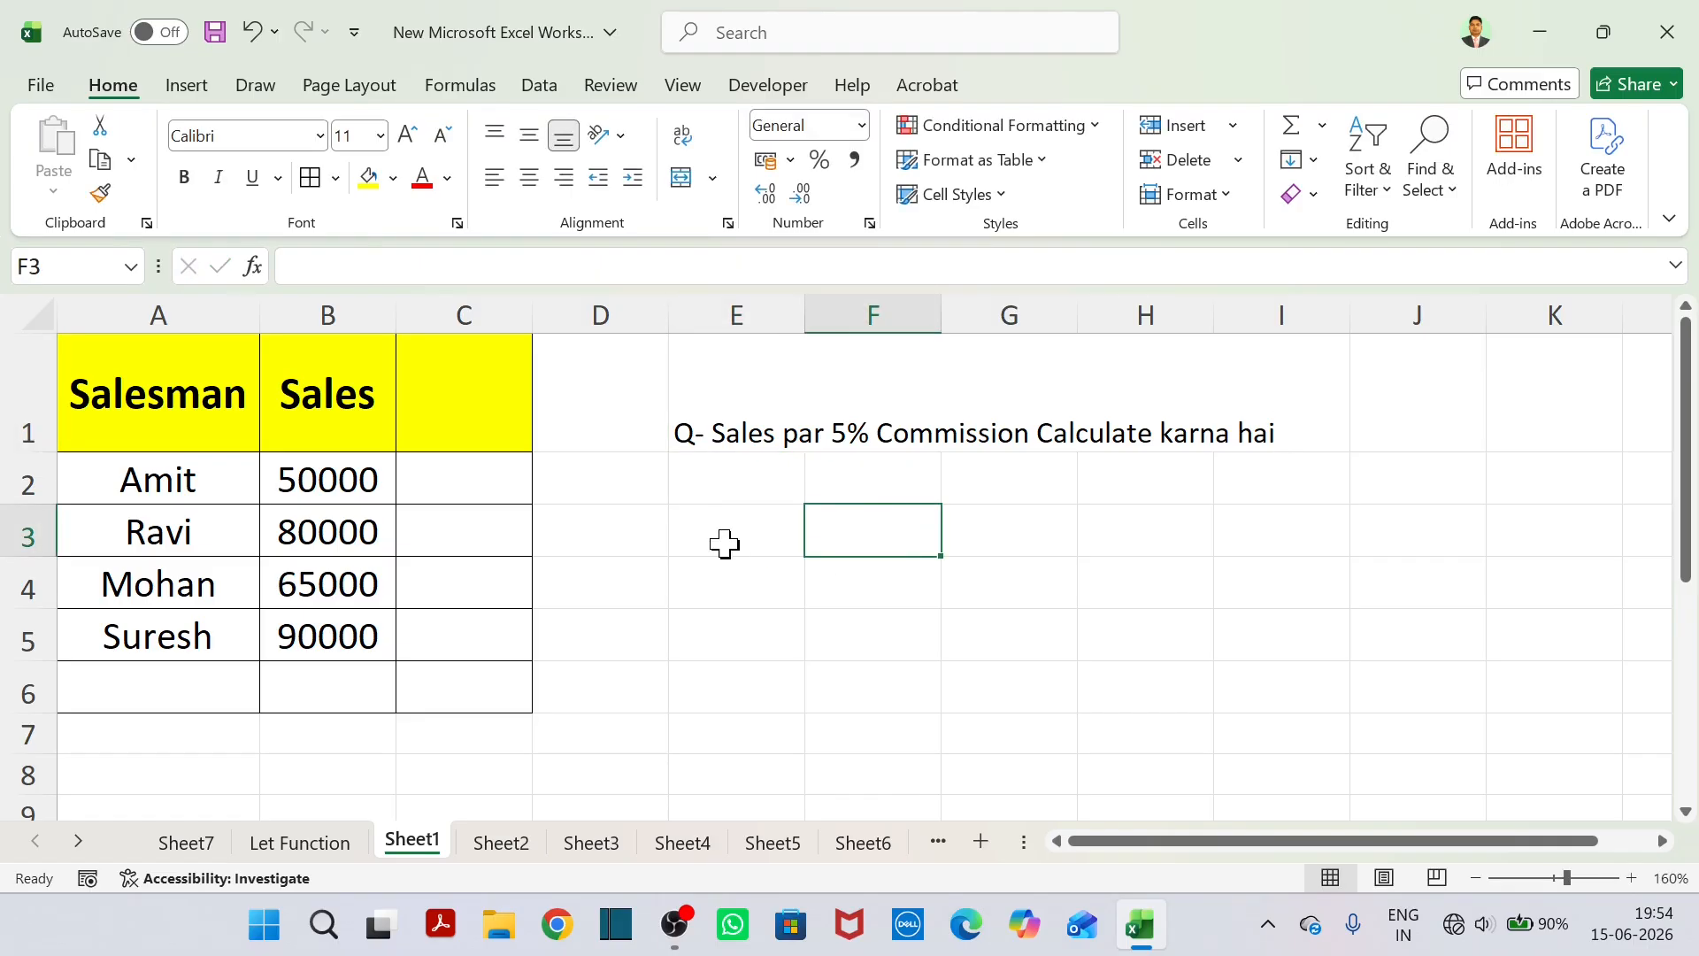
Label D2 as "Without LET" and D3 as "With LET".
{"action": "left_click", "coordinate": [639, 496]}
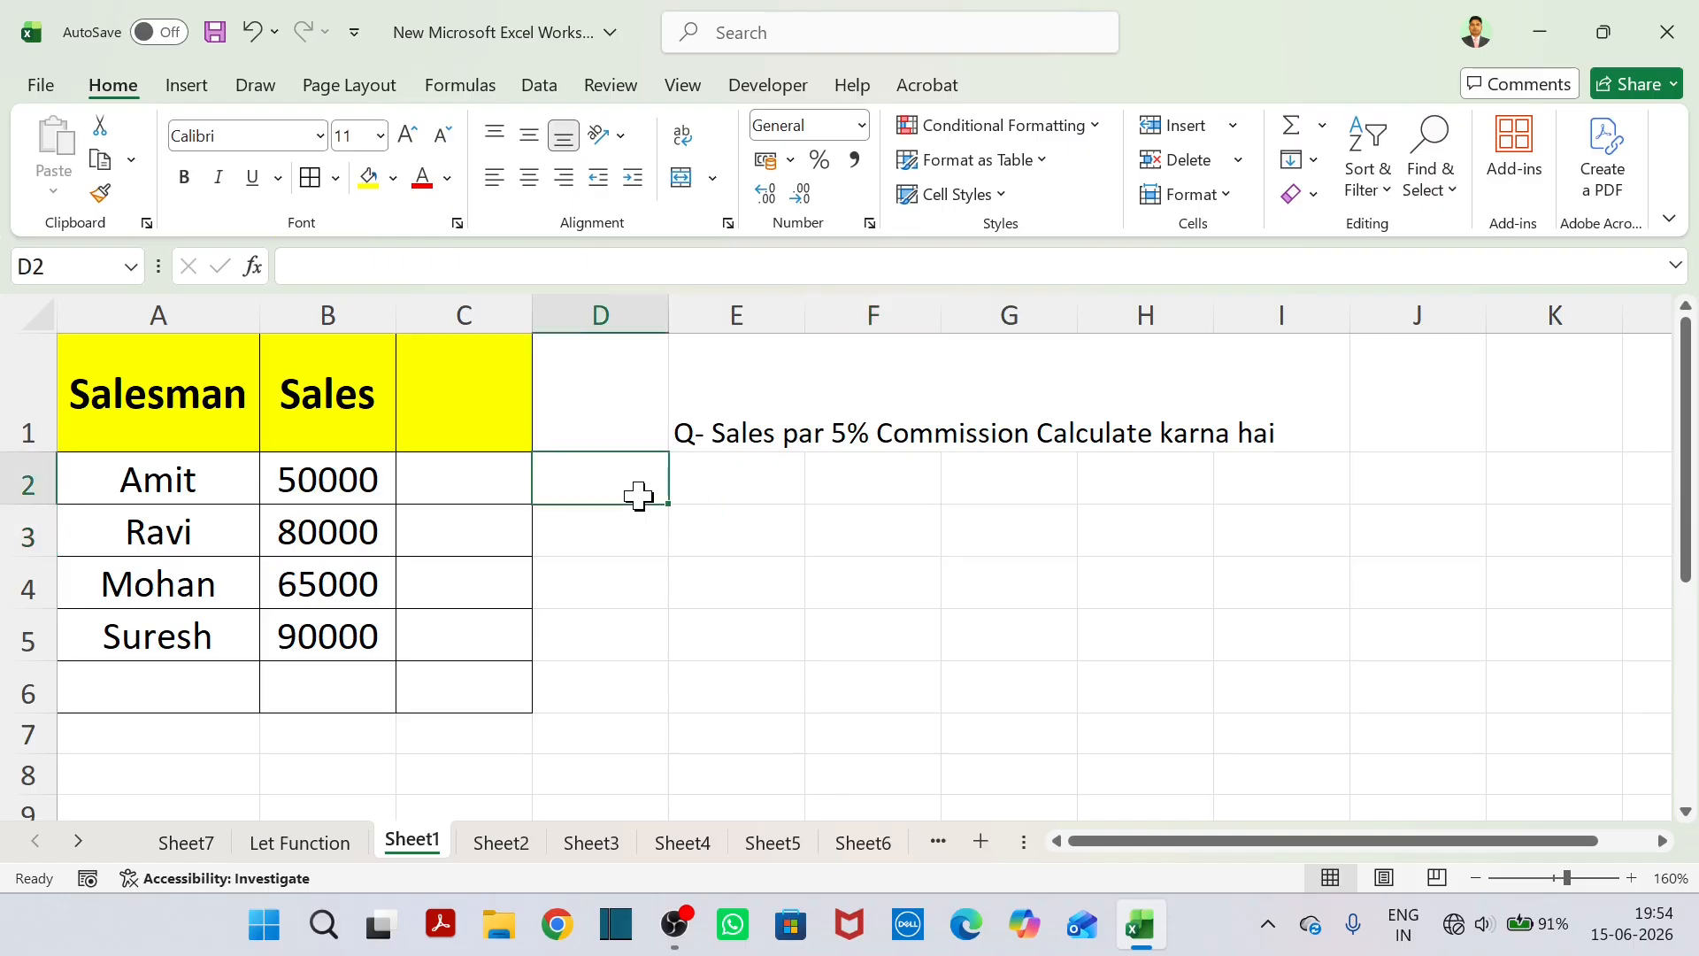
{"action": "type", "text": "Without LET"}
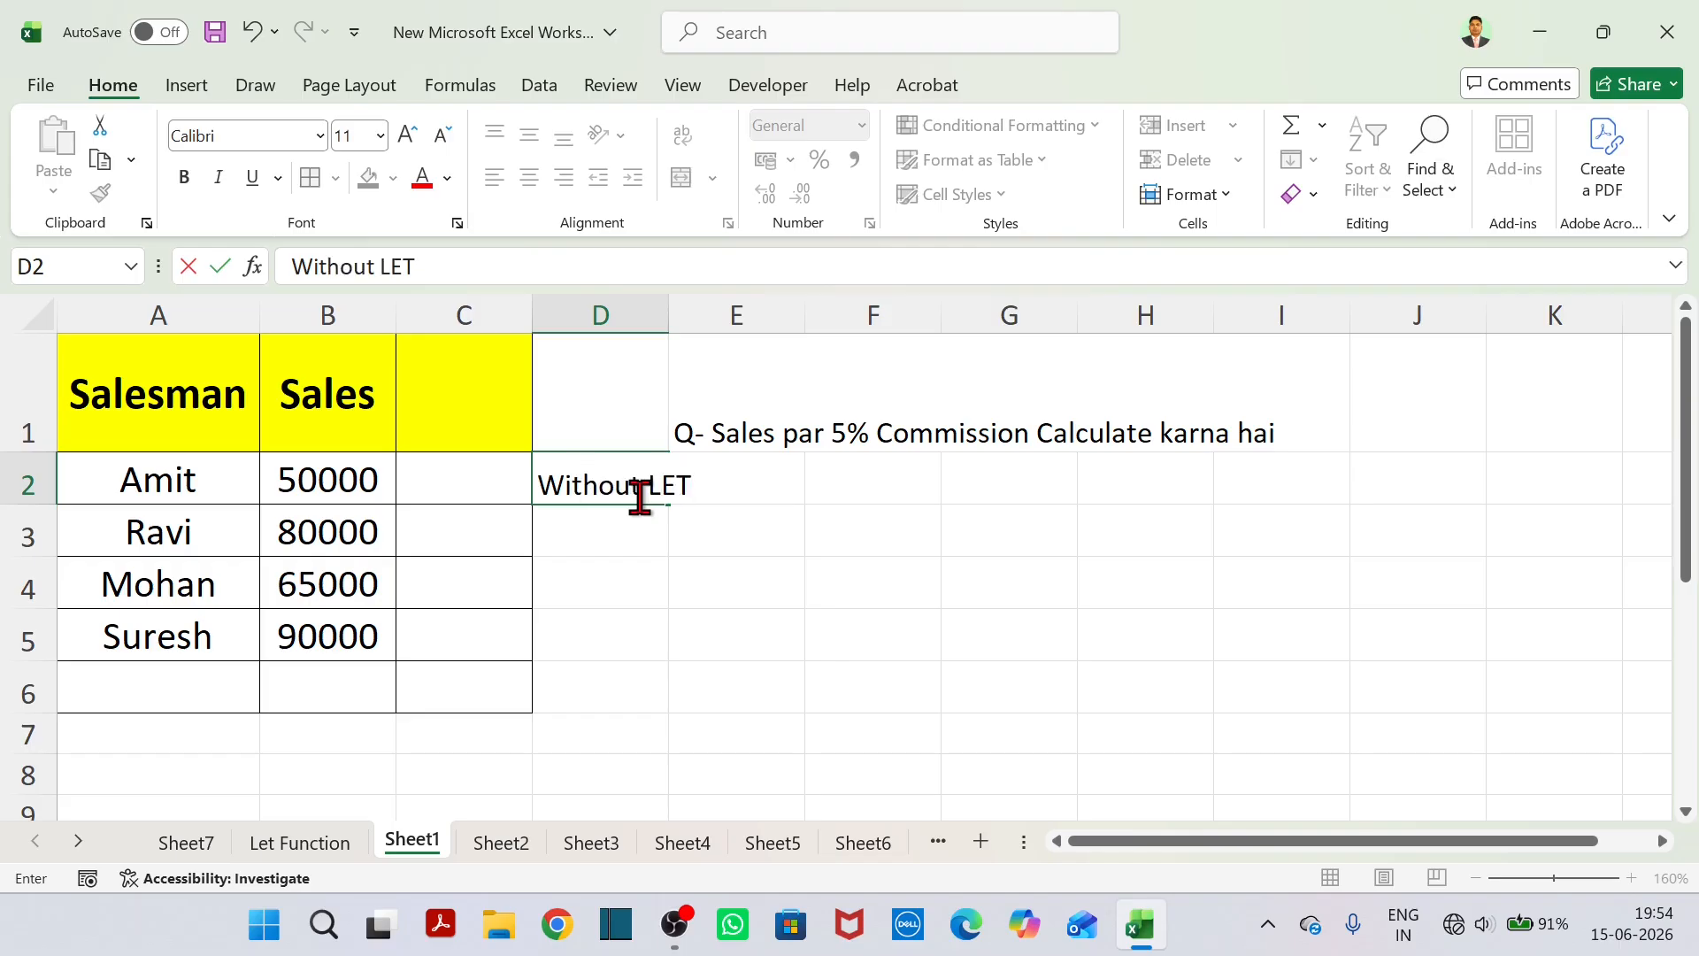
{"action": "left_click", "coordinate": [813, 495]}
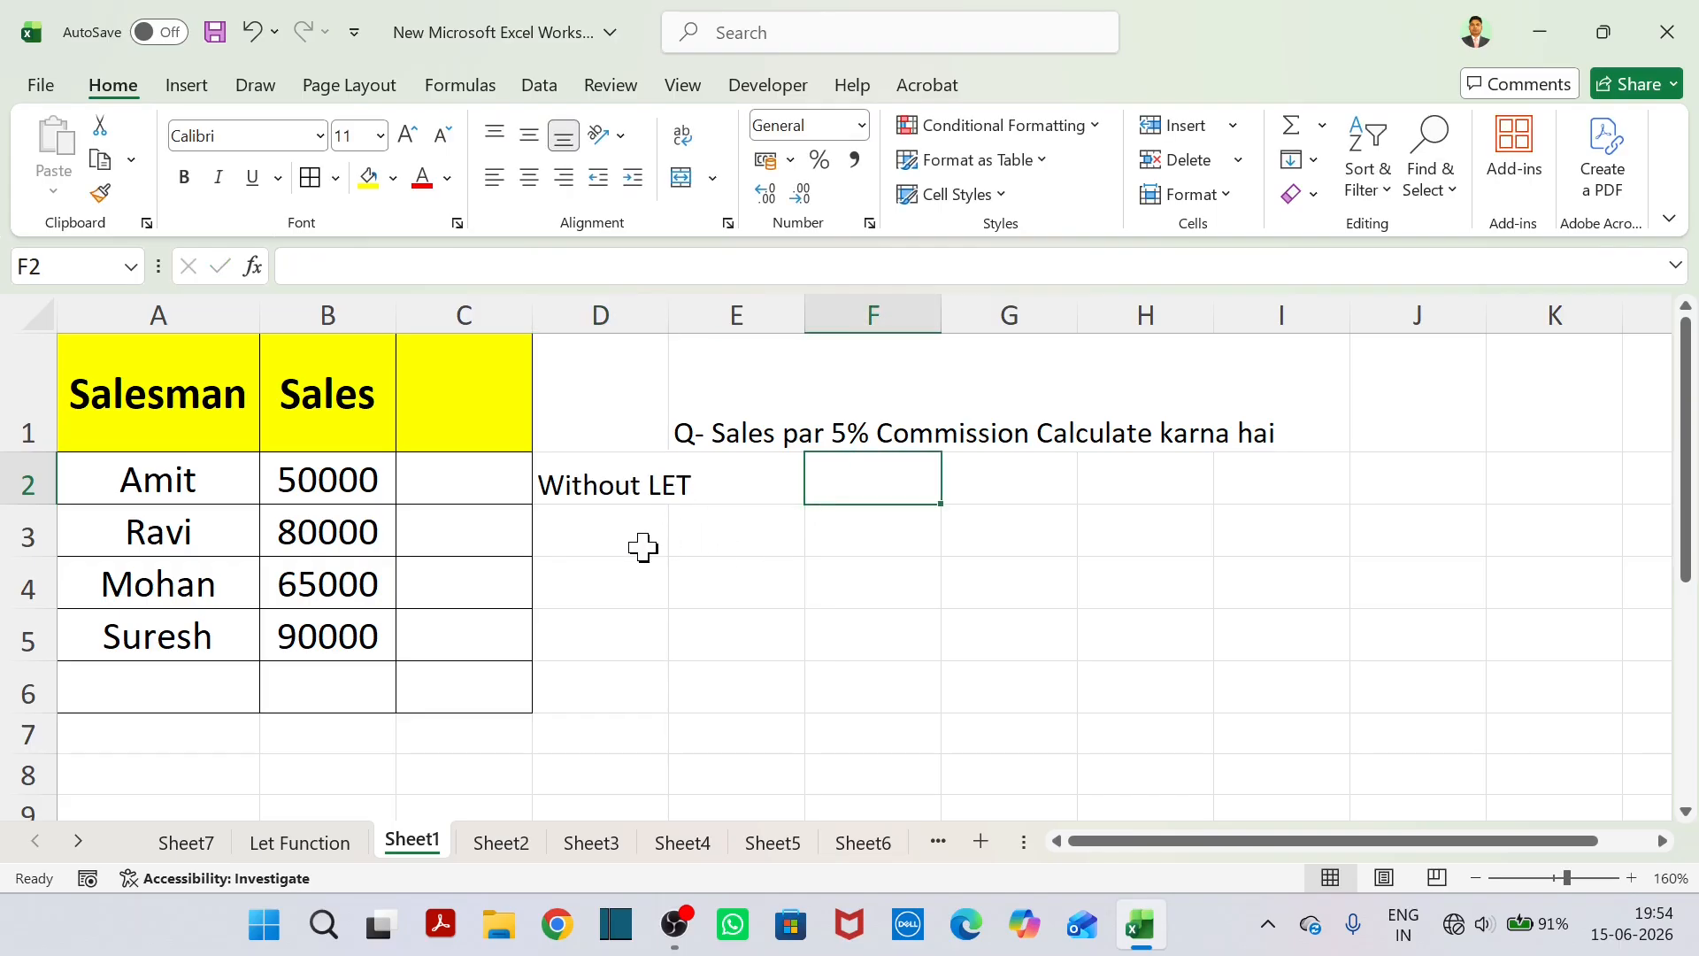
{"action": "left_click", "coordinate": [600, 553]}
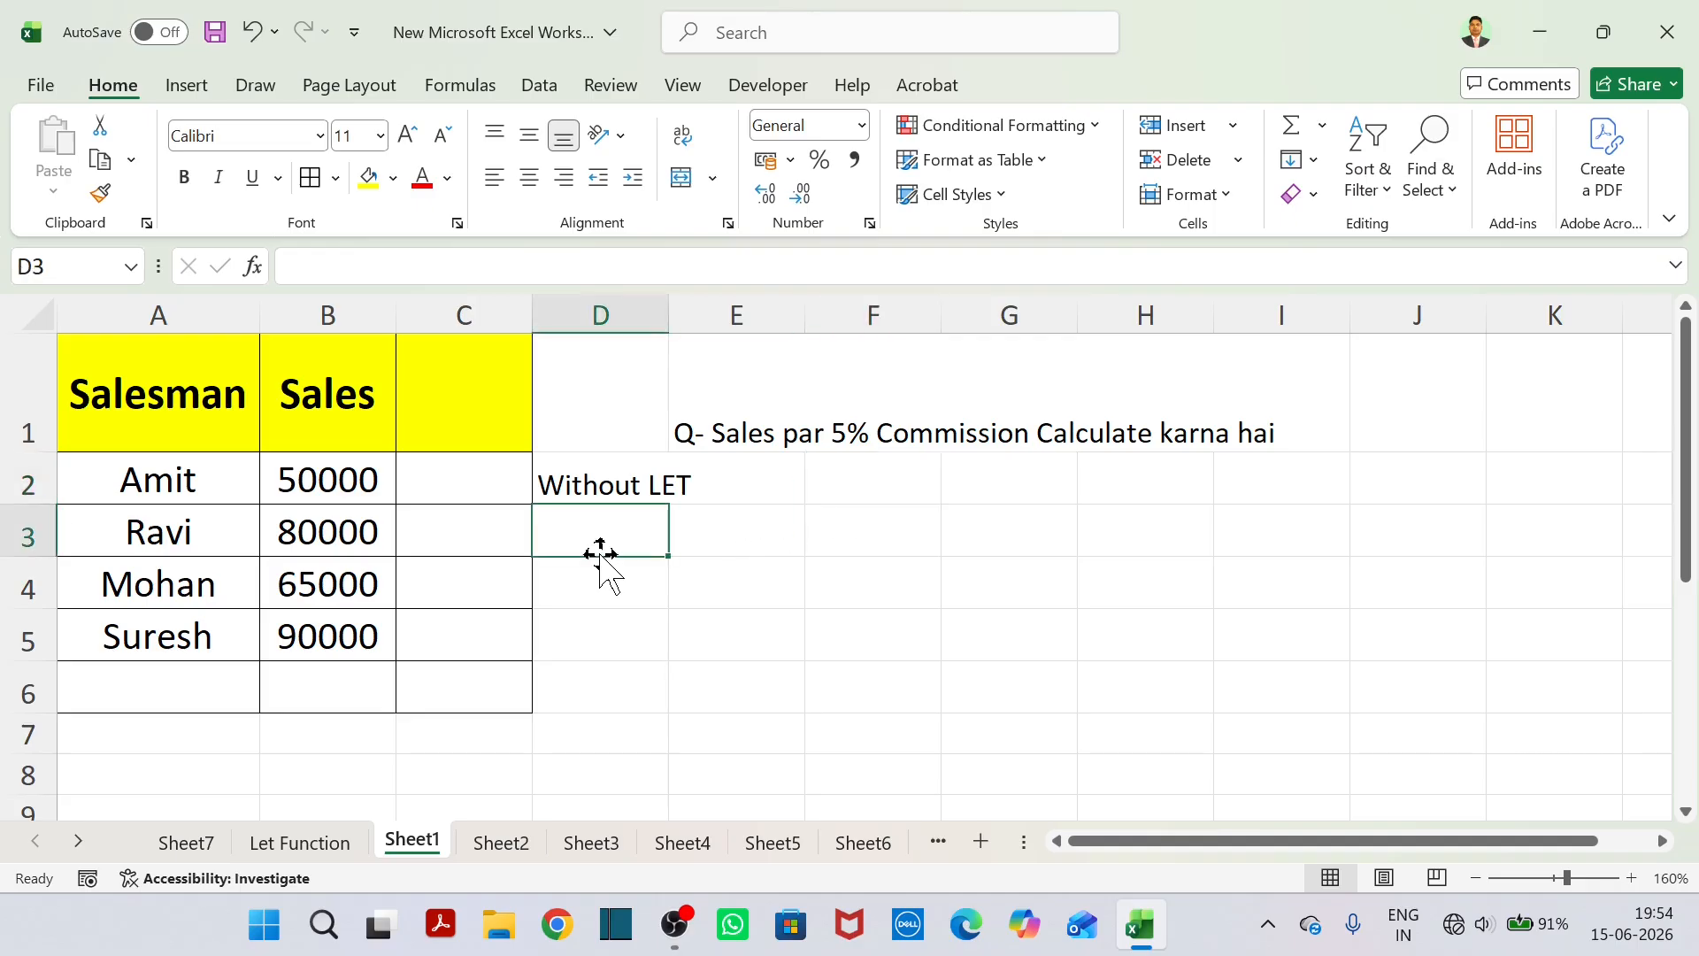
{"action": "type", "text": "With LE"}
{"action": "type", "text": "T"}
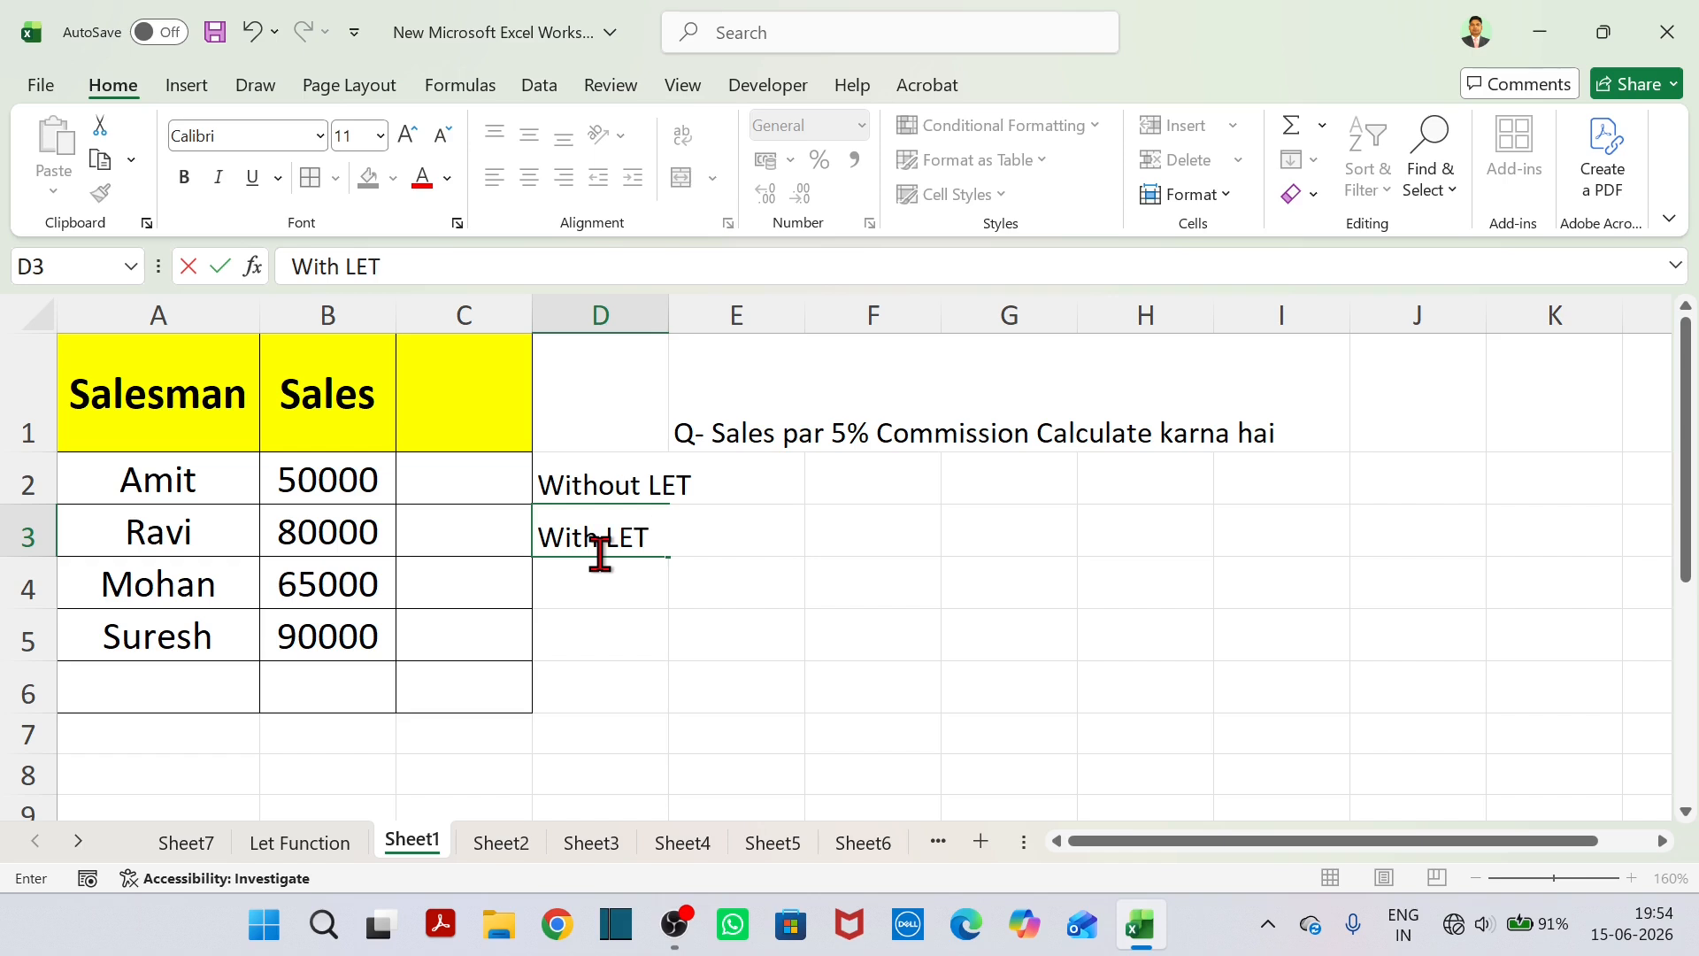
{"action": "left_click", "coordinate": [777, 494]}
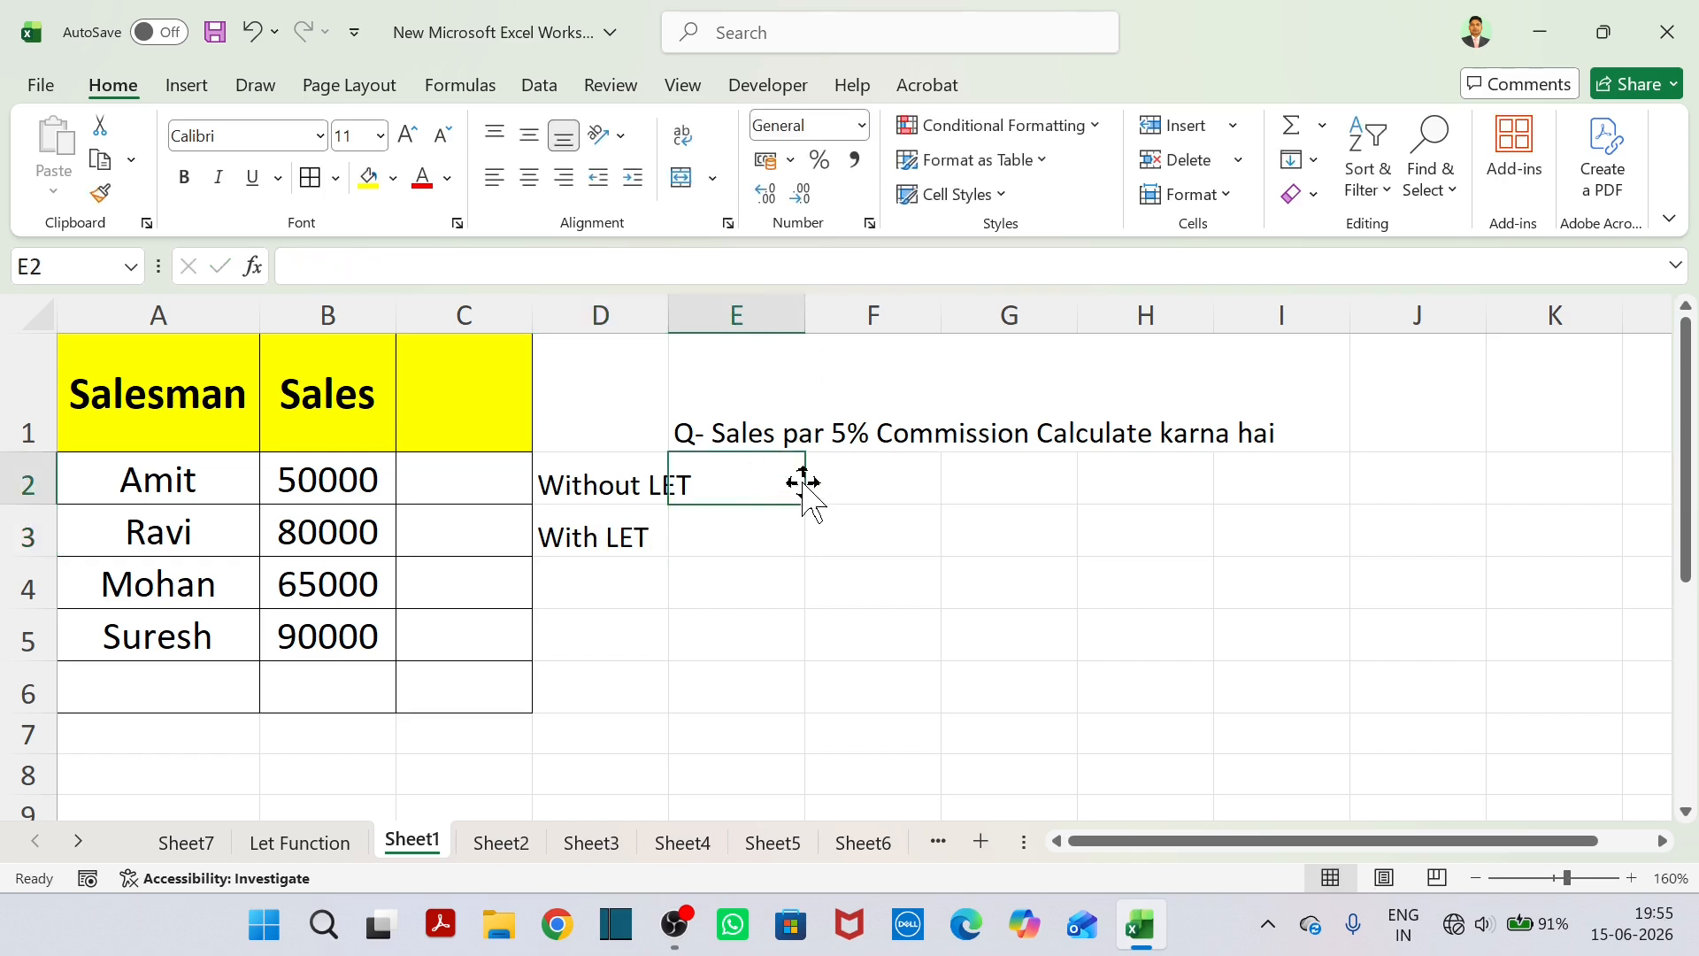
Calculate the first salesman's 5% commission in F2 with the formula =B2*5%.
{"action": "left_click", "coordinate": [839, 491]}
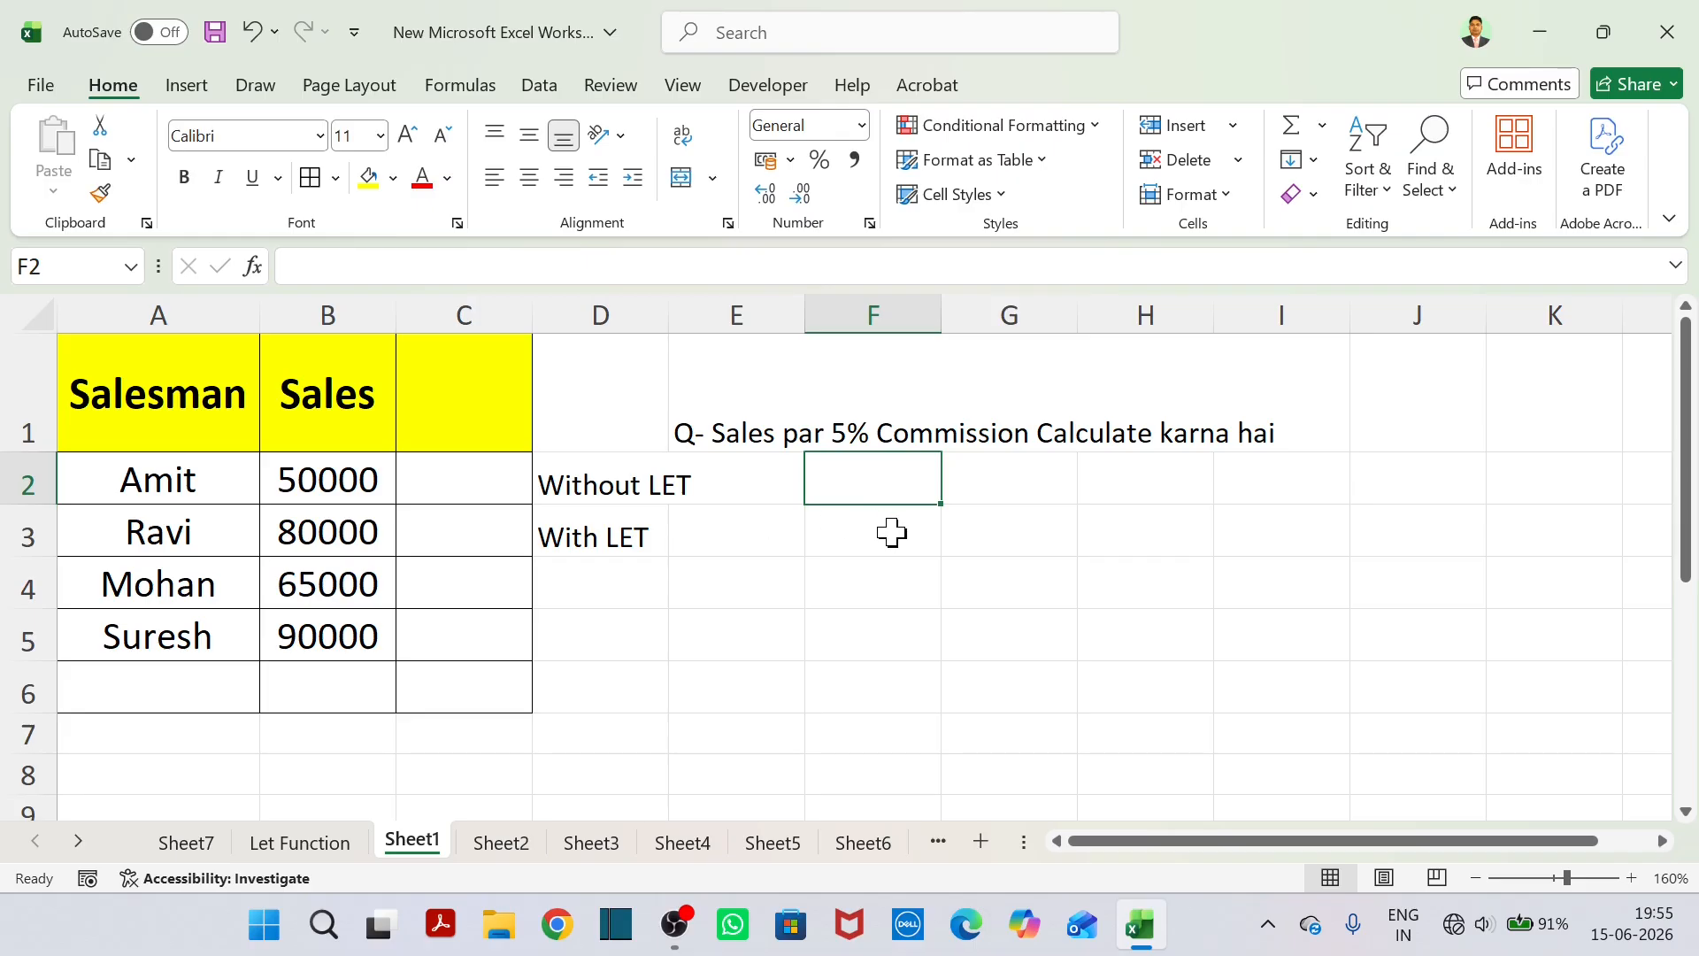
{"action": "type", "text": "="}
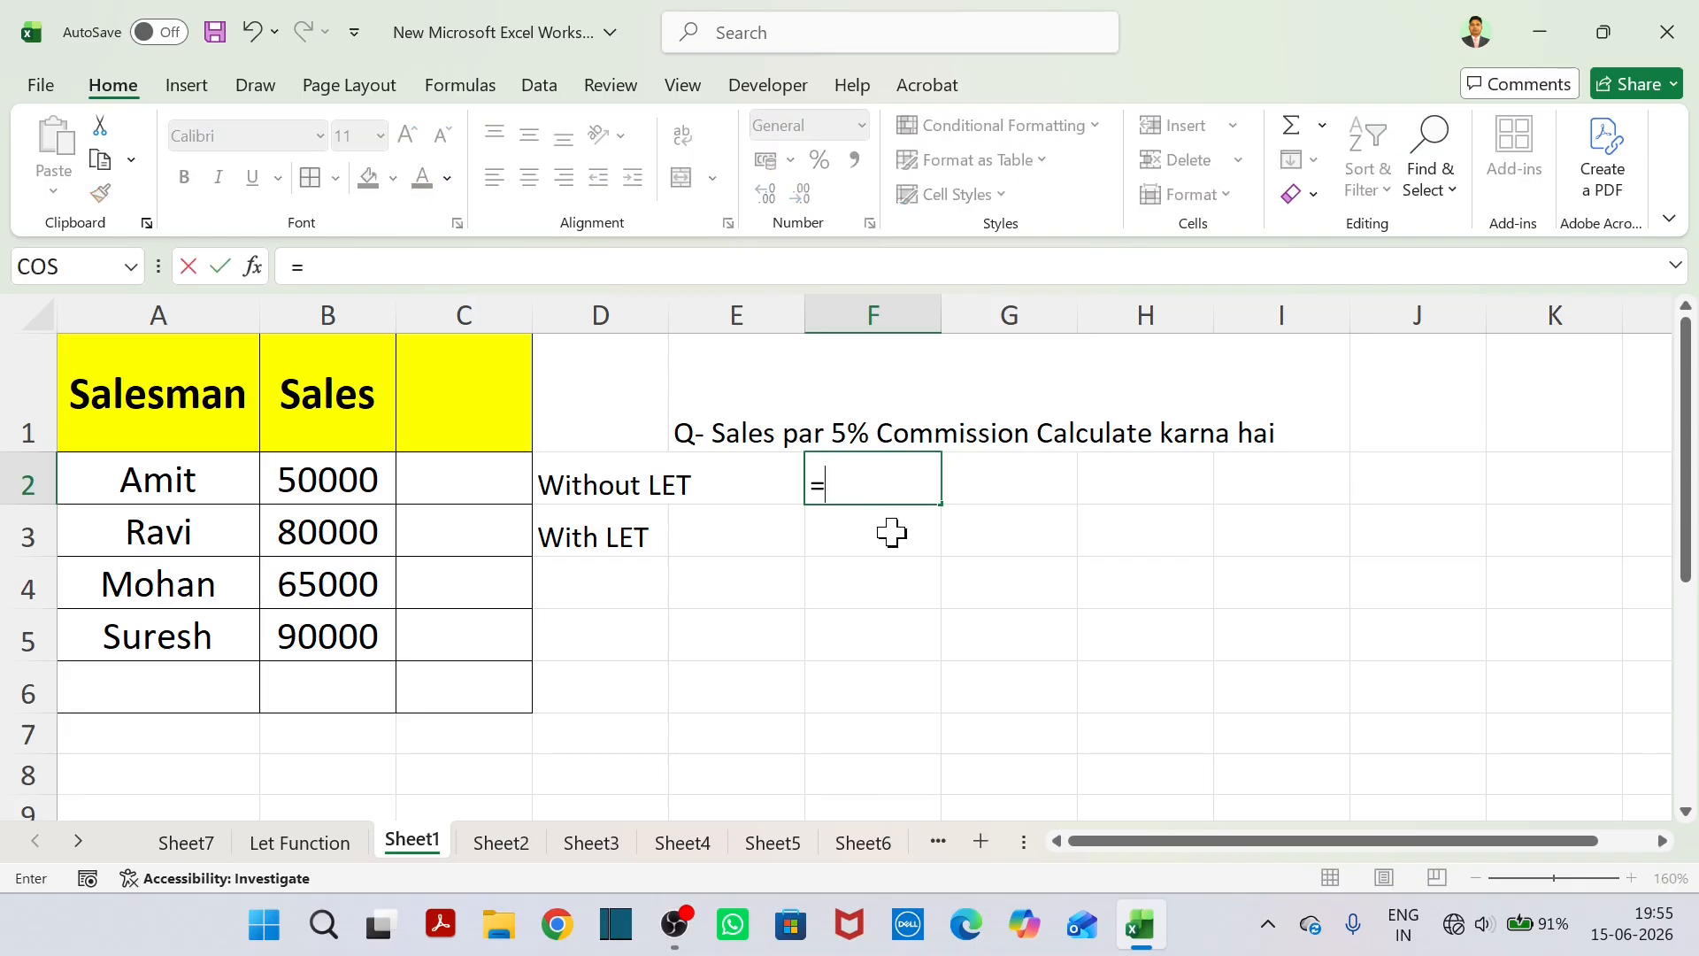
{"action": "left_click", "coordinate": [333, 489]}
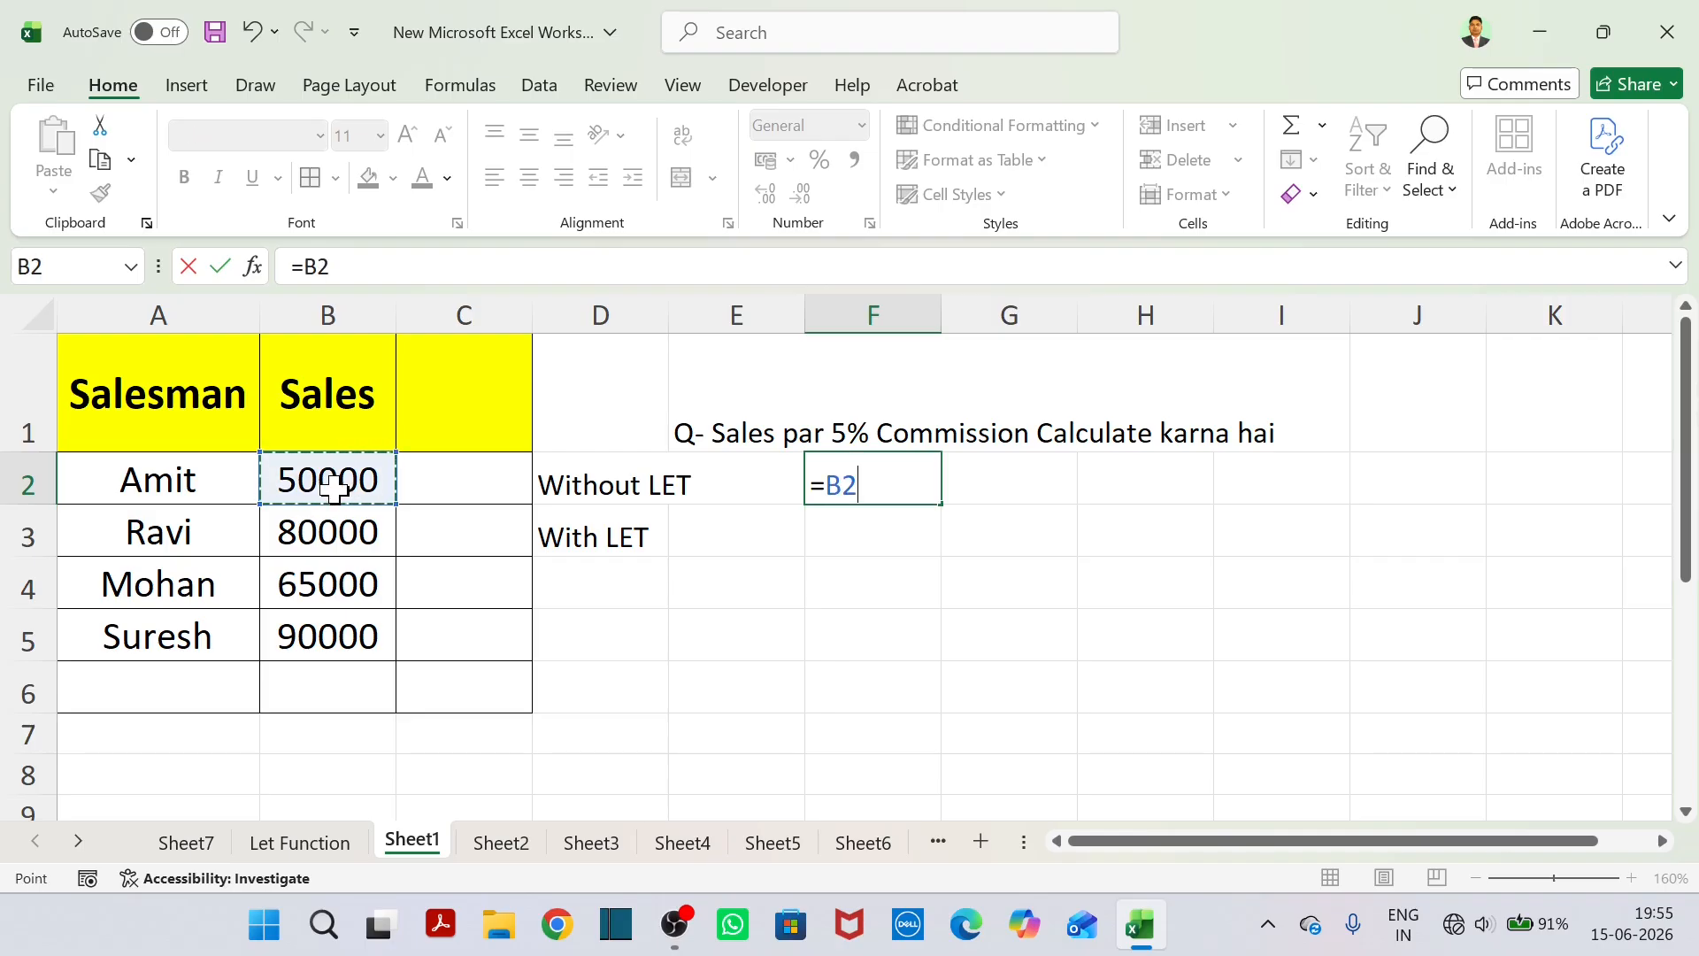
{"action": "type", "text": "*5%"}
{"action": "key", "text": "Return"}
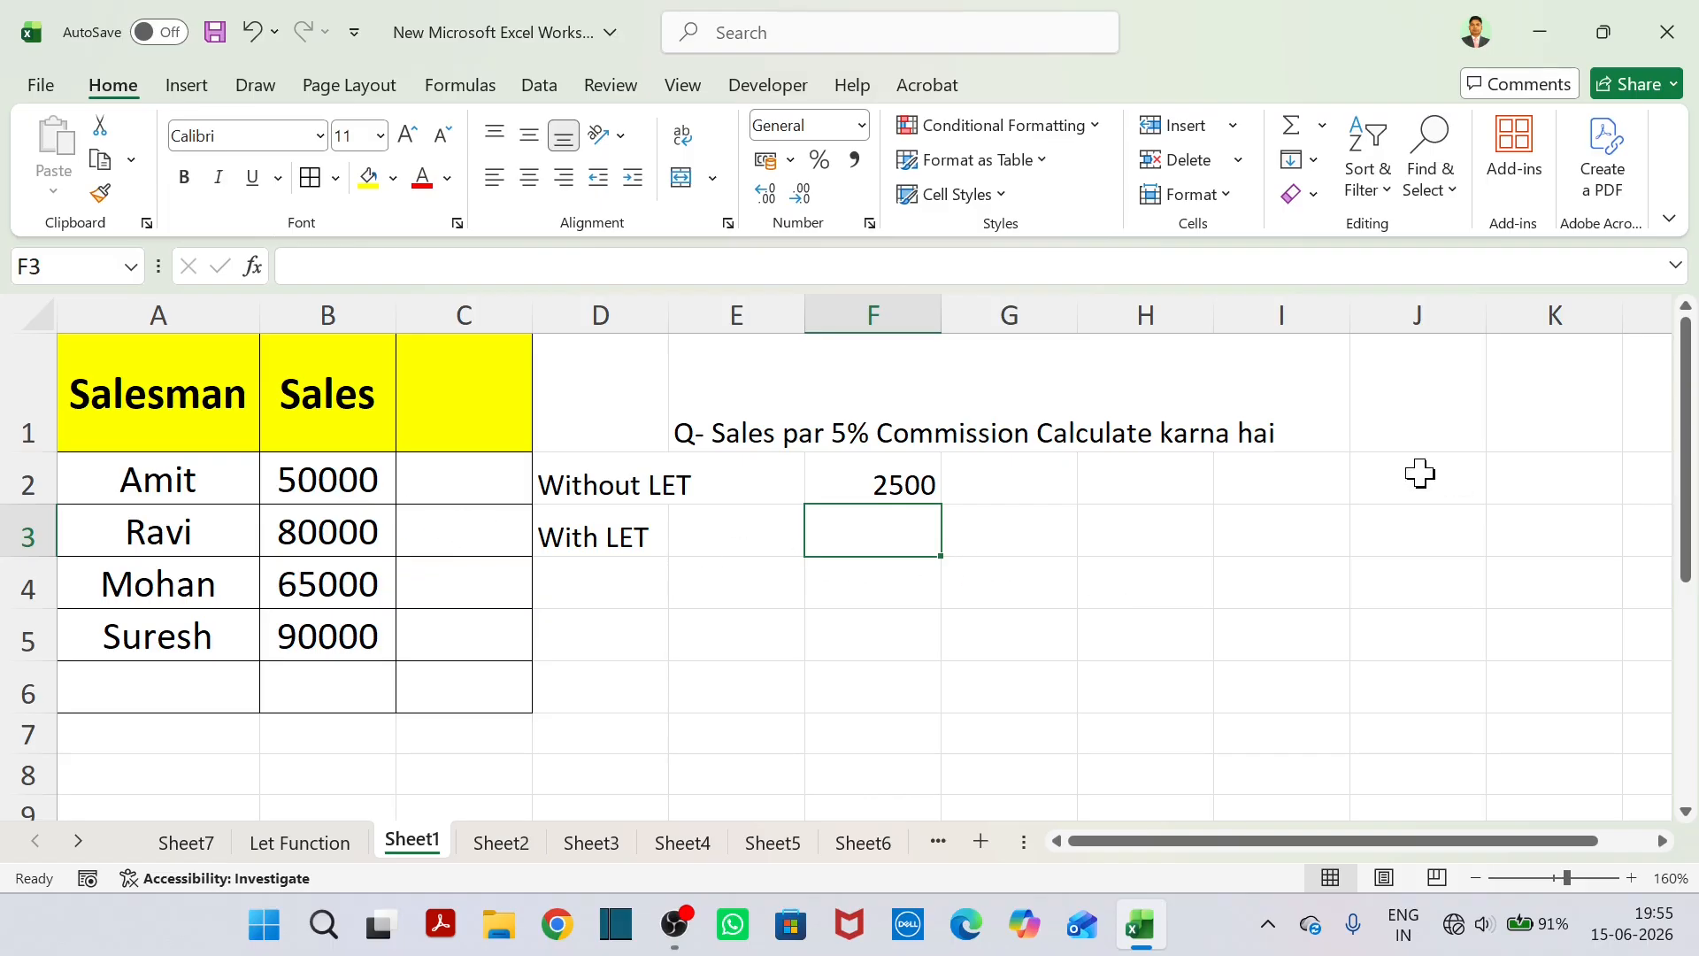
{"action": "left_click", "coordinate": [893, 499]}
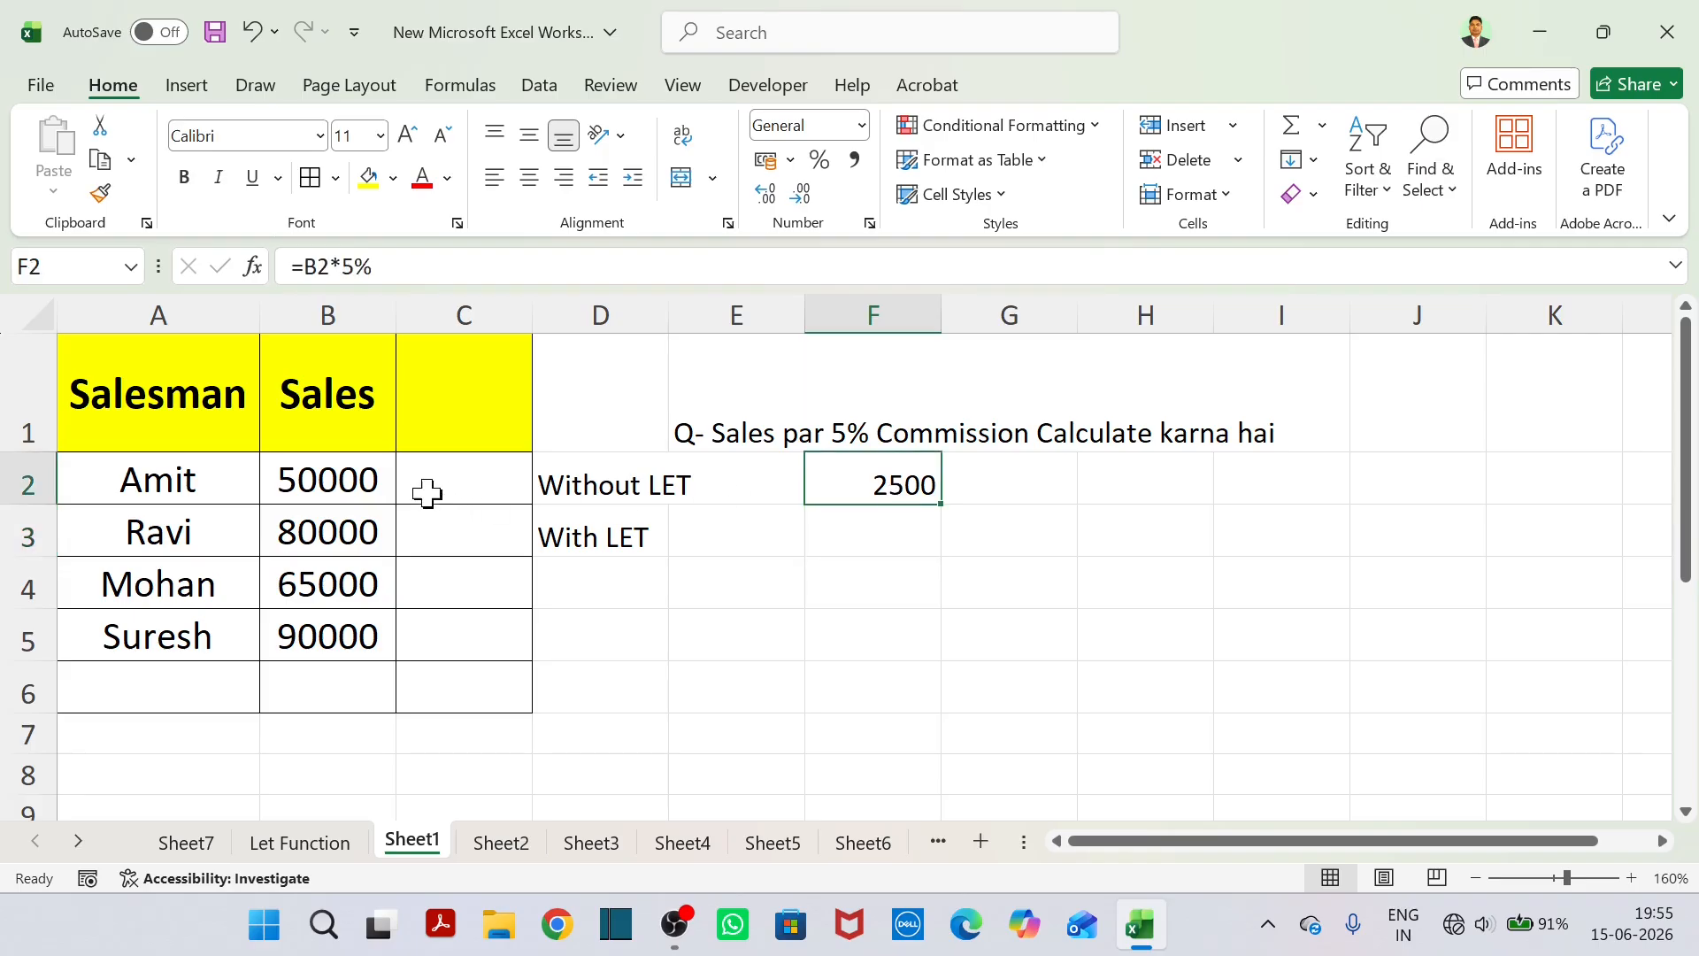
{"action": "left_click", "coordinate": [390, 485]}
{"action": "left_click", "coordinate": [897, 496]}
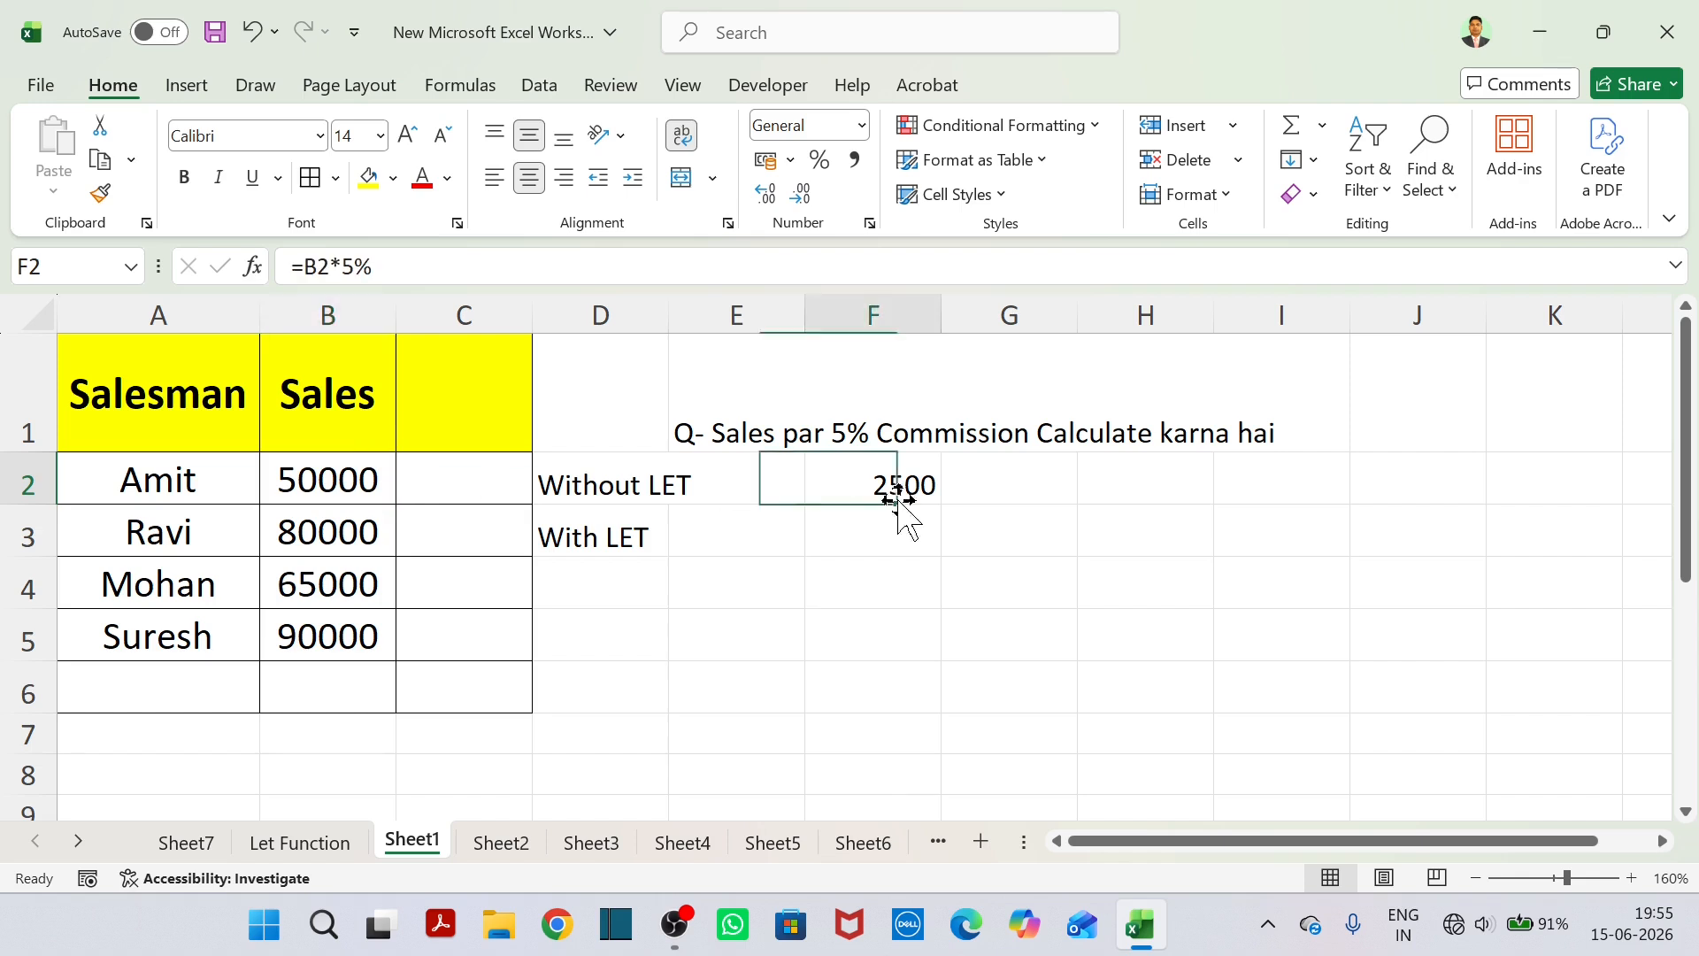
Start a LET formula in F3 and name its first variable Sales.
{"action": "left_click", "coordinate": [895, 527]}
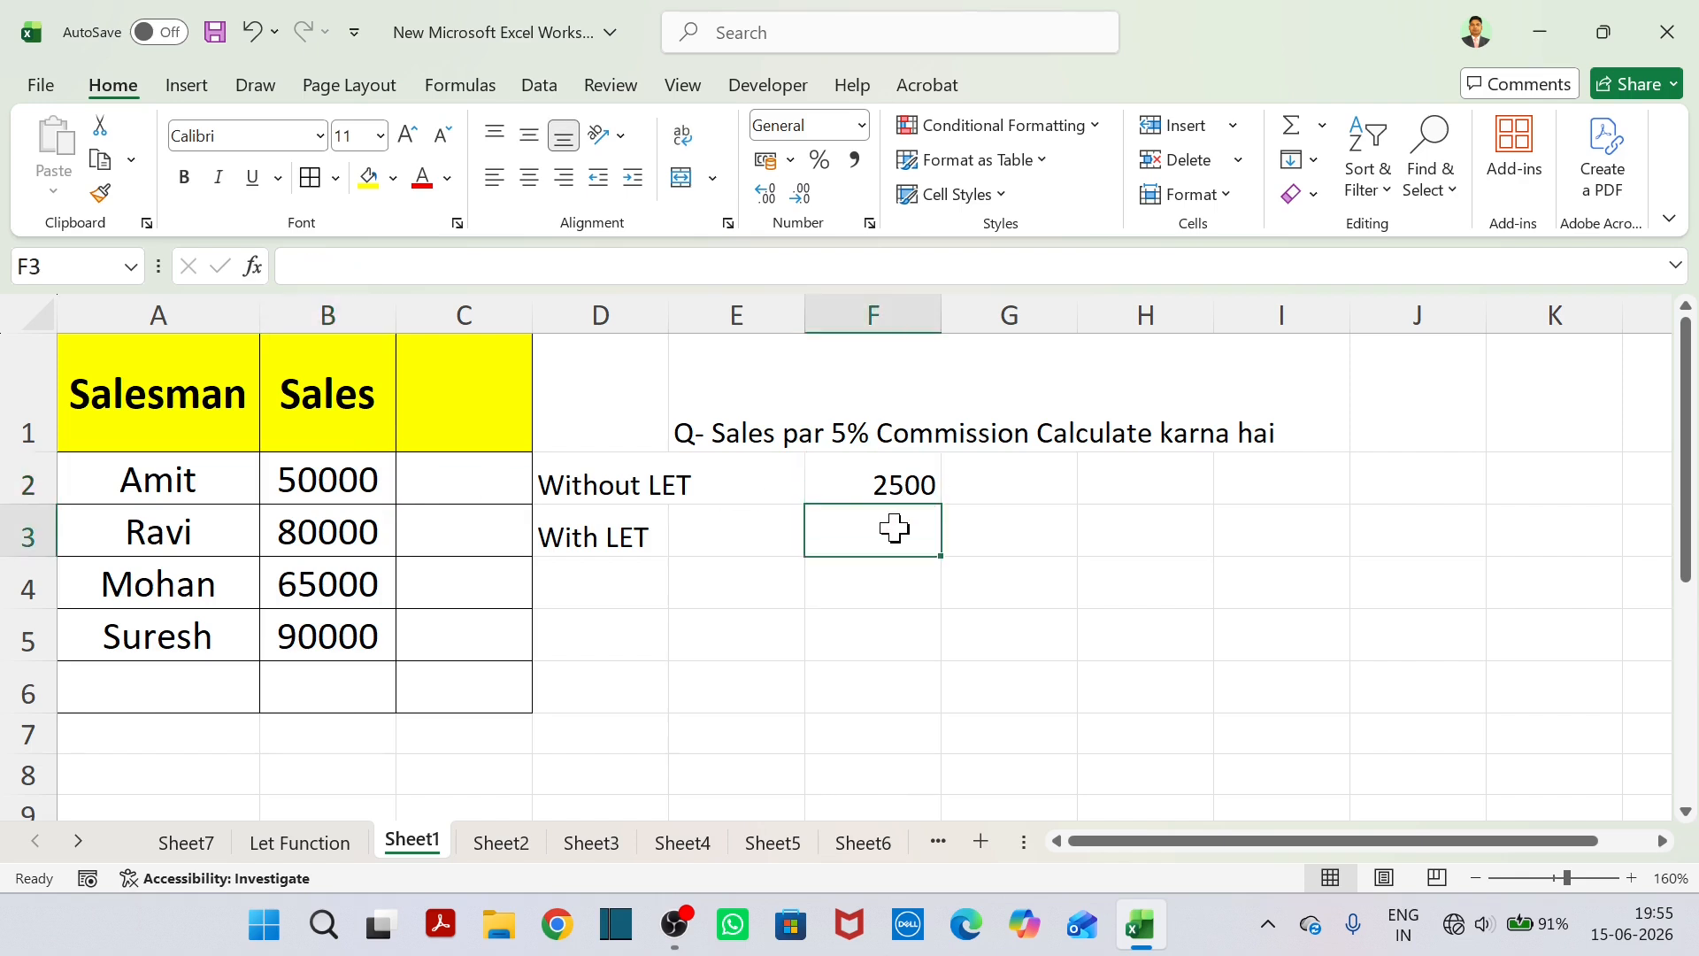
{"action": "type", "text": "=let"}
{"action": "key", "text": "Tab"}
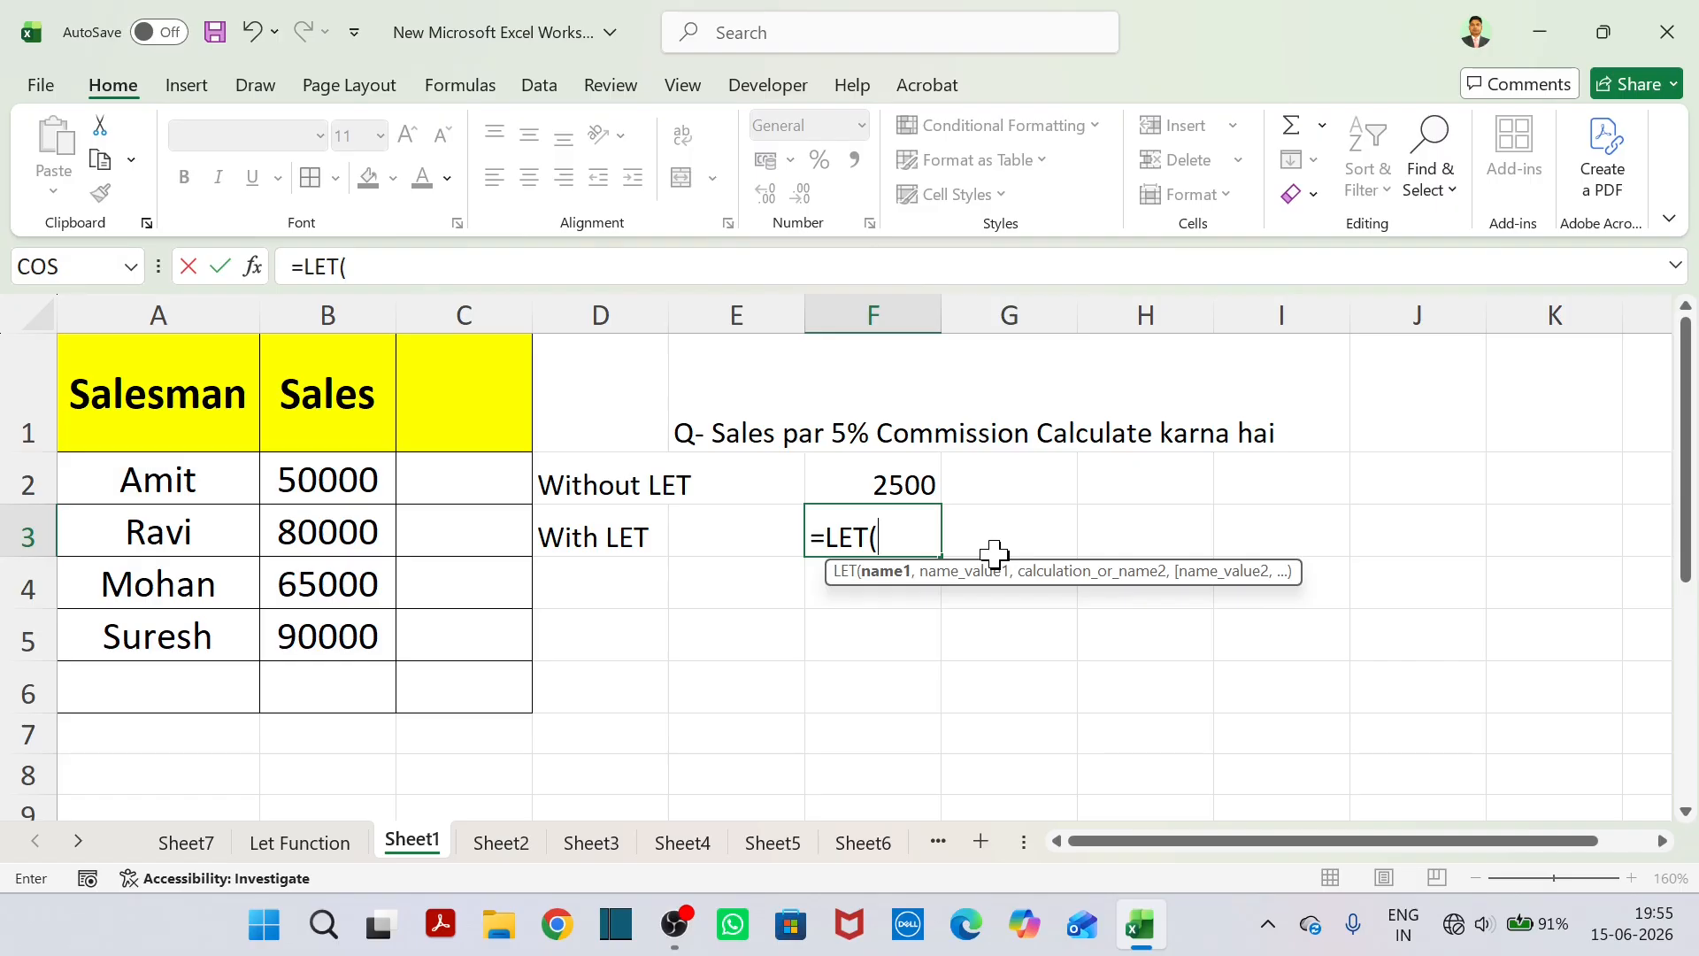
{"action": "type", "text": "SAles"}
{"action": "key", "text": "BackSpace"}
{"action": "key", "text": "BackSpace"}
{"action": "key", "text": "BackSpace"}
{"action": "key", "text": "BackSpace"}
{"action": "type", "text": "ALES"}
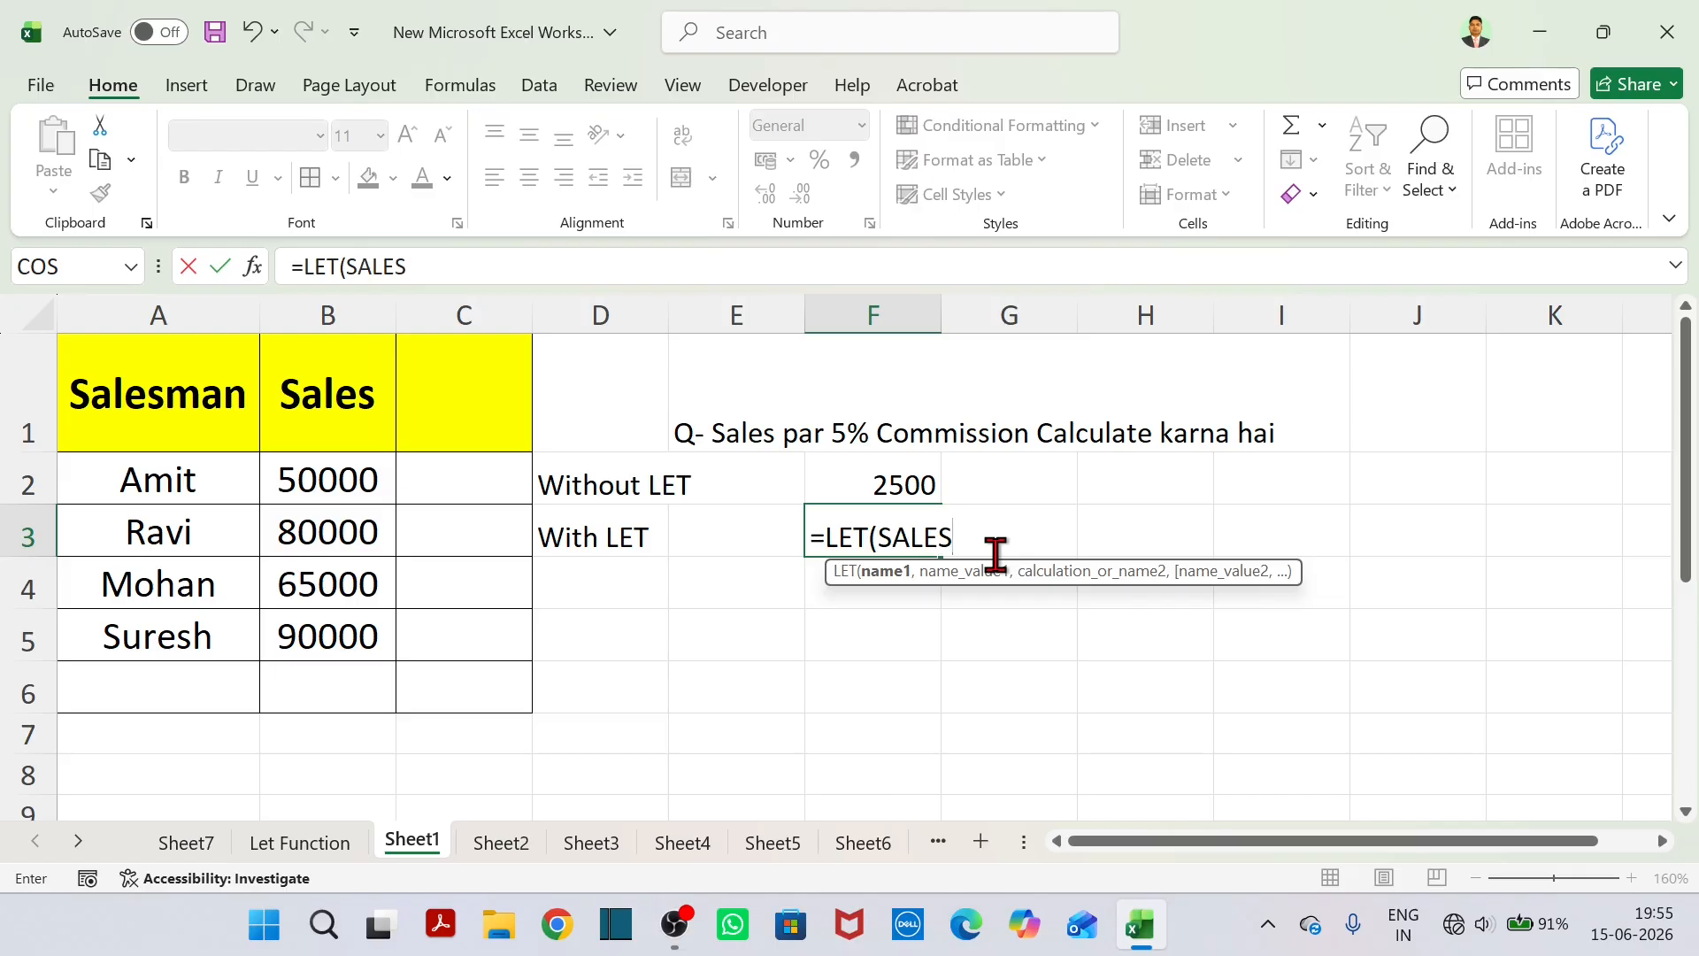
{"action": "key", "text": "BackSpace"}
{"action": "key", "text": "BackSpace"}
{"action": "key", "text": "BackSpace"}
{"action": "key", "text": "BackSpace"}
{"action": "type", "text": "ales"}
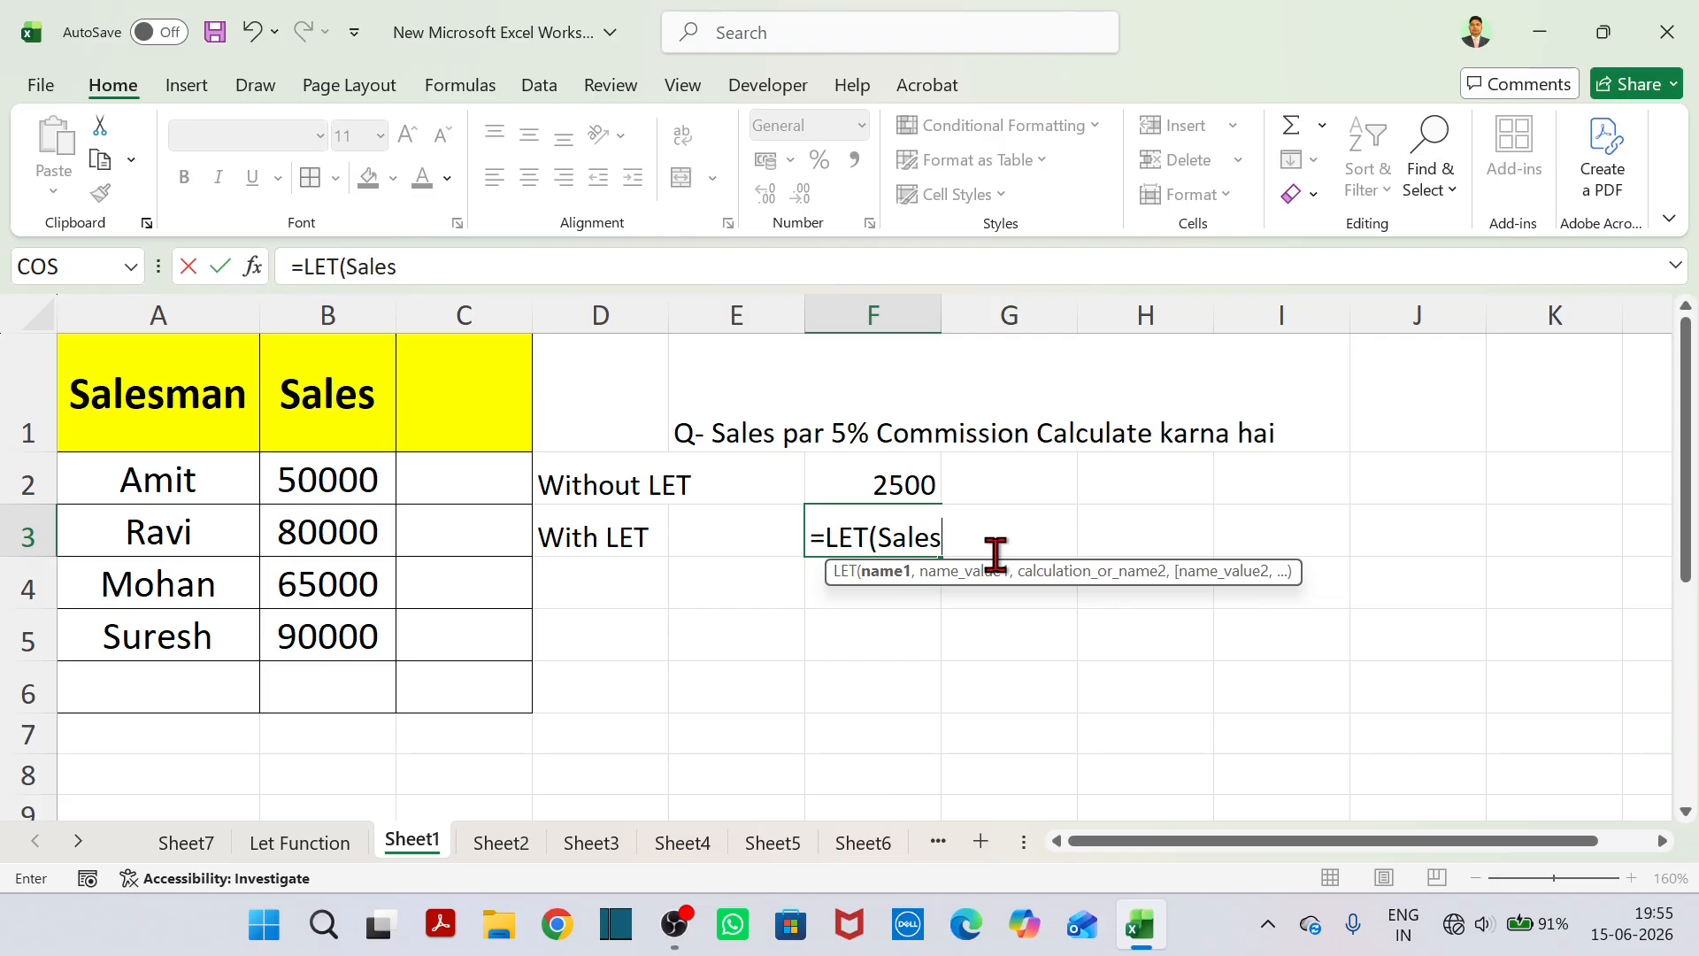
{"action": "type", "text": ","}
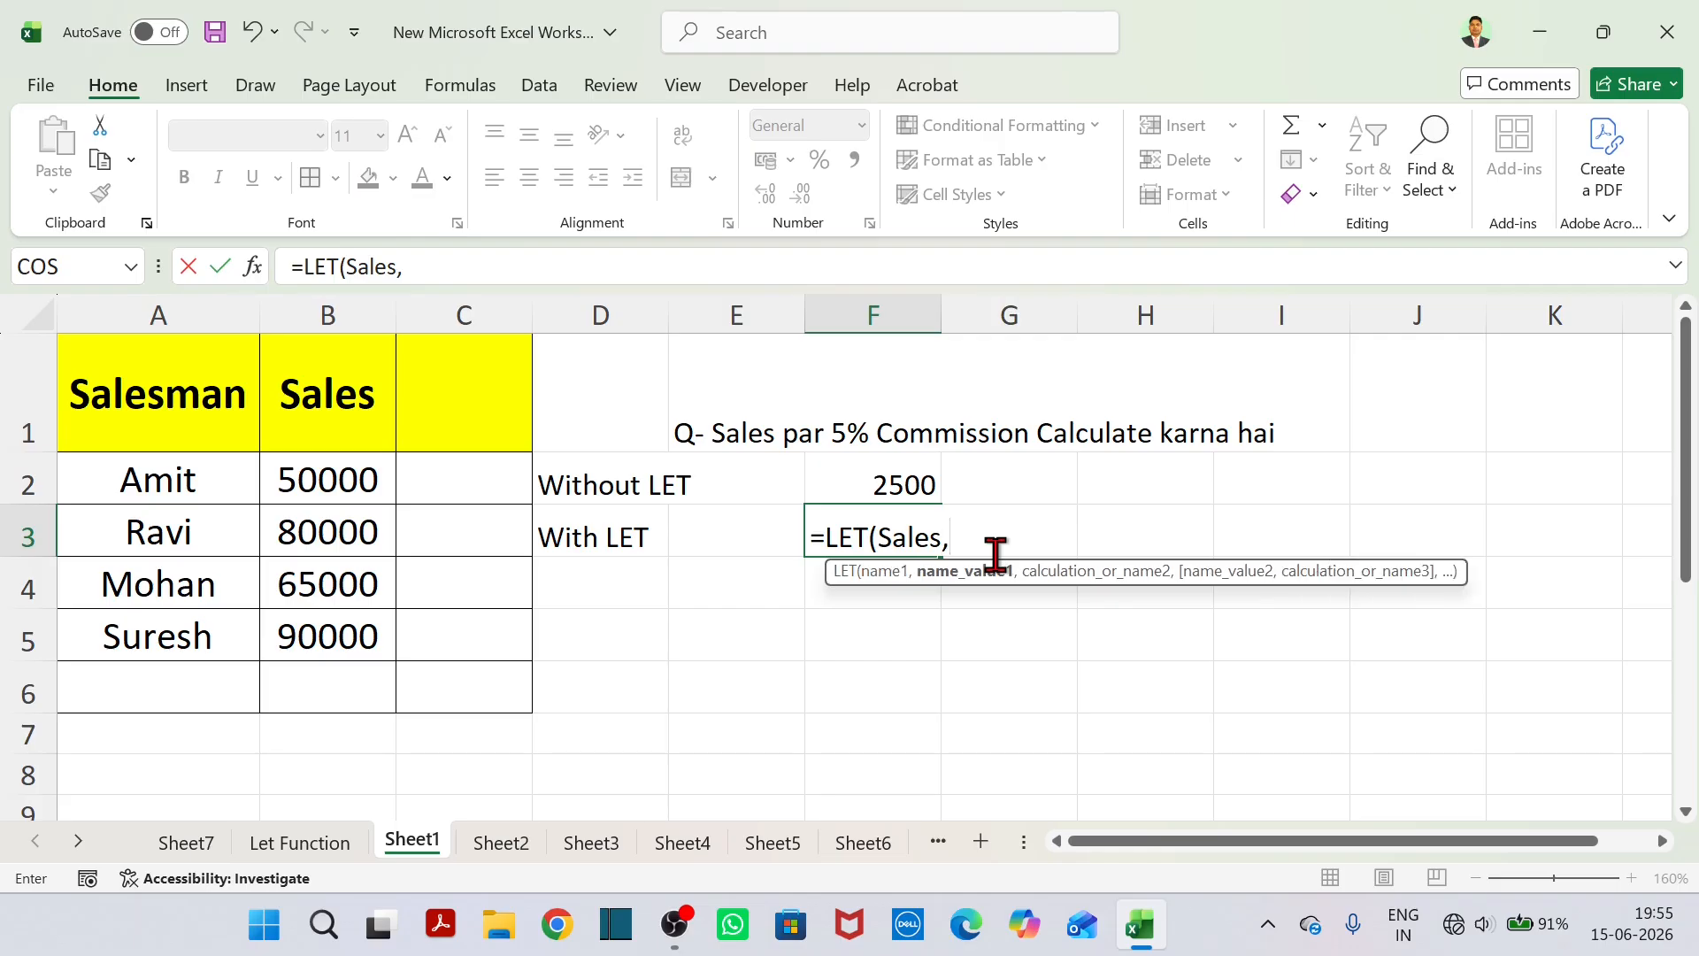
Complete the LET formula in F3 with B2 as the Sales value and Sales*5% as the calculation.
{"action": "left_click", "coordinate": [364, 482]}
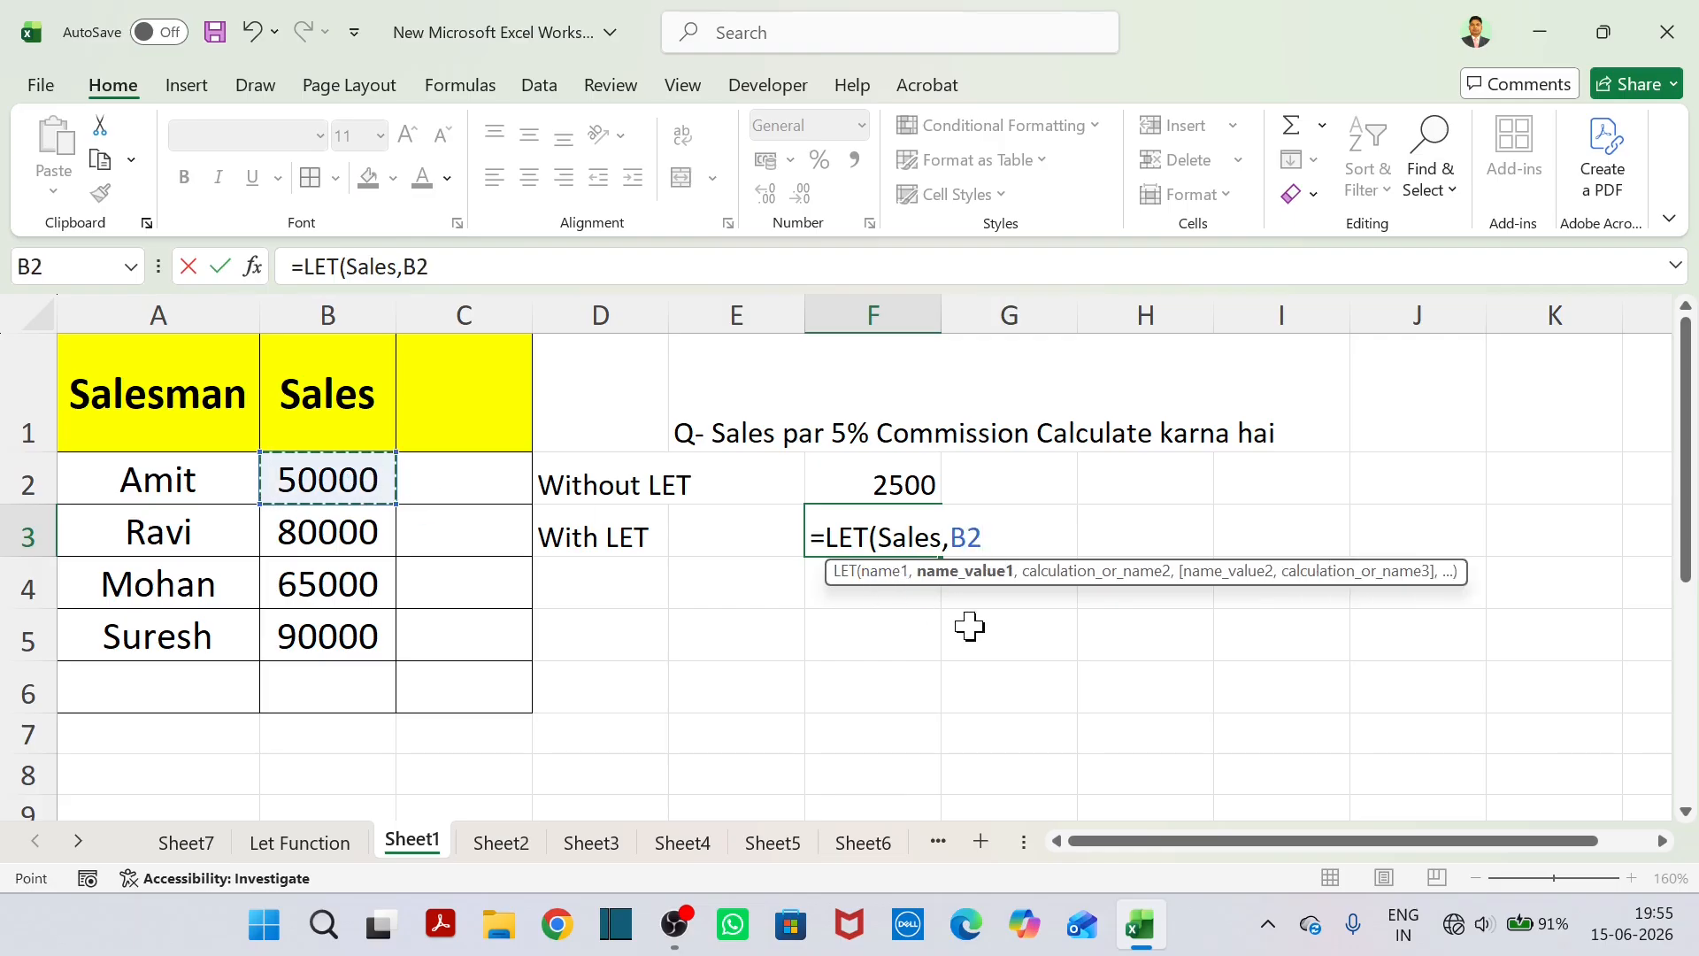
{"action": "type", "text": ","}
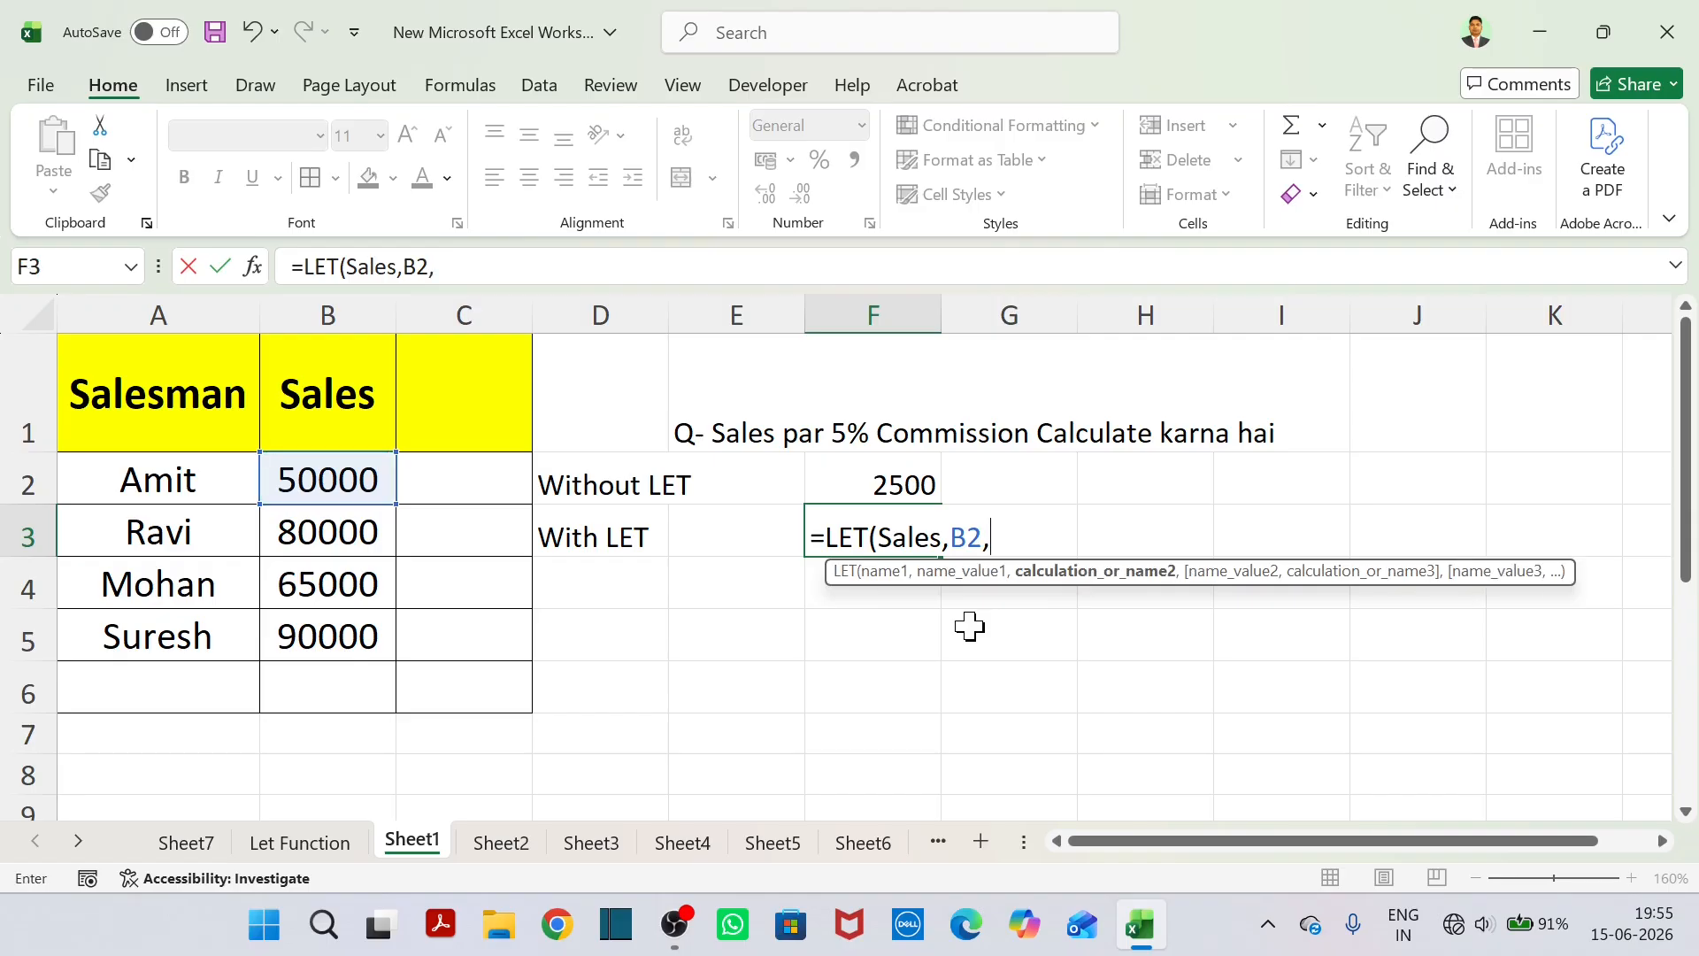
{"action": "type", "text": "Sales"}
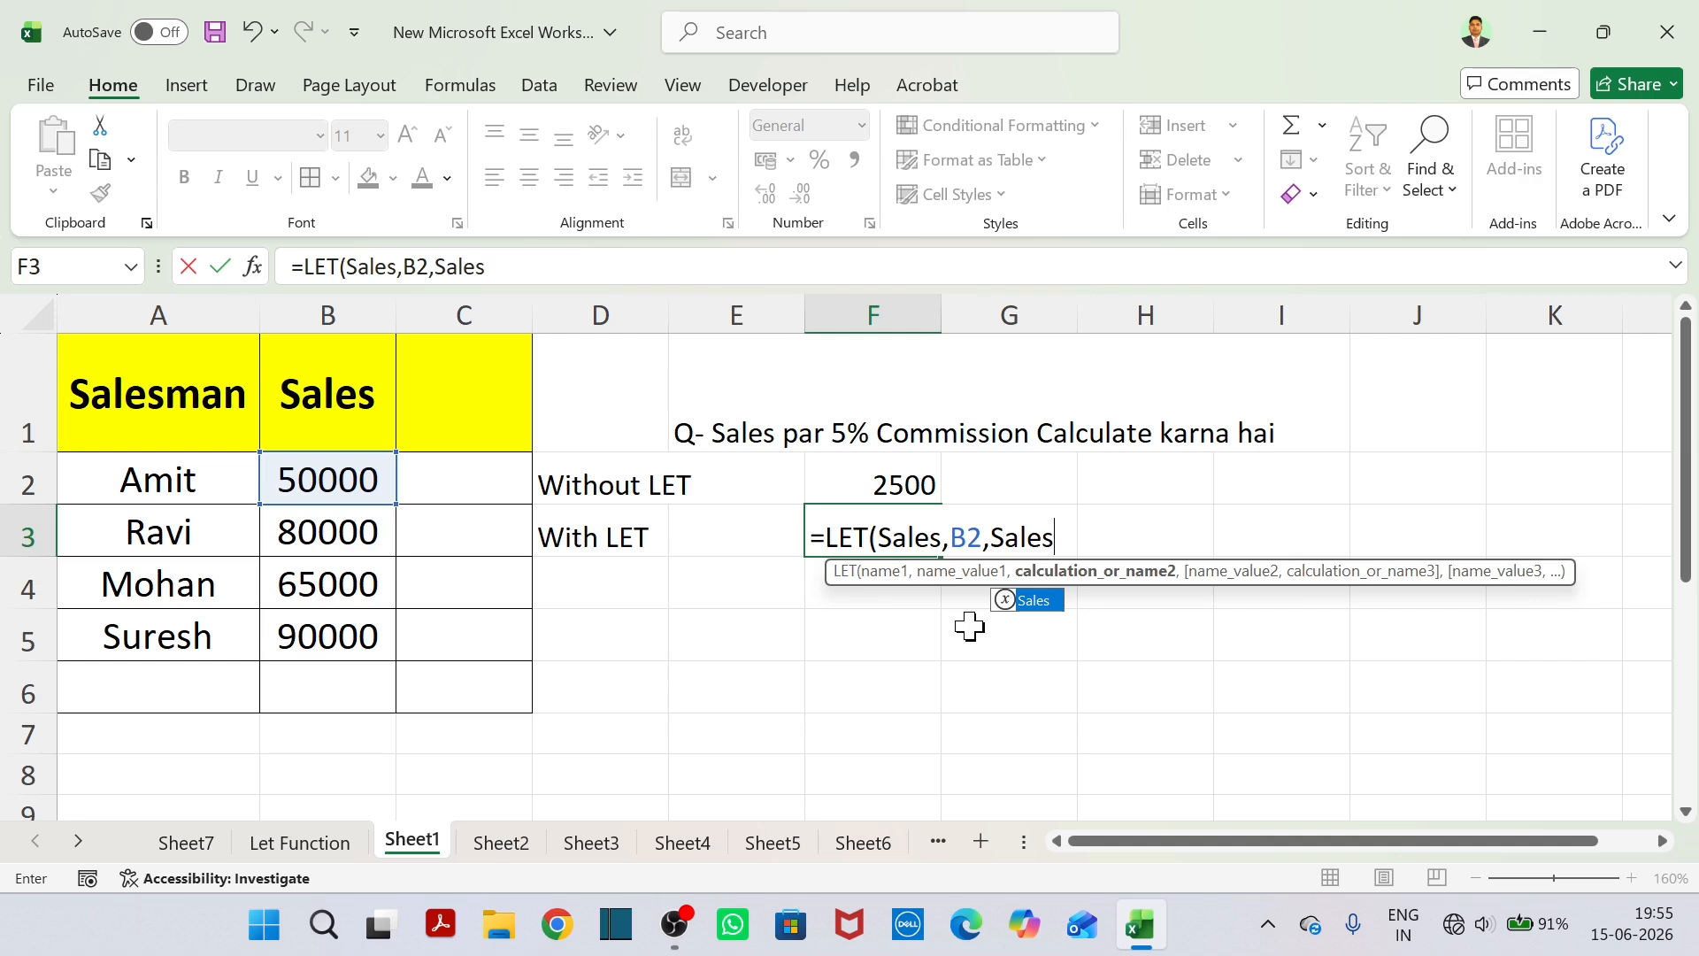
{"action": "type", "text": "*5%"}
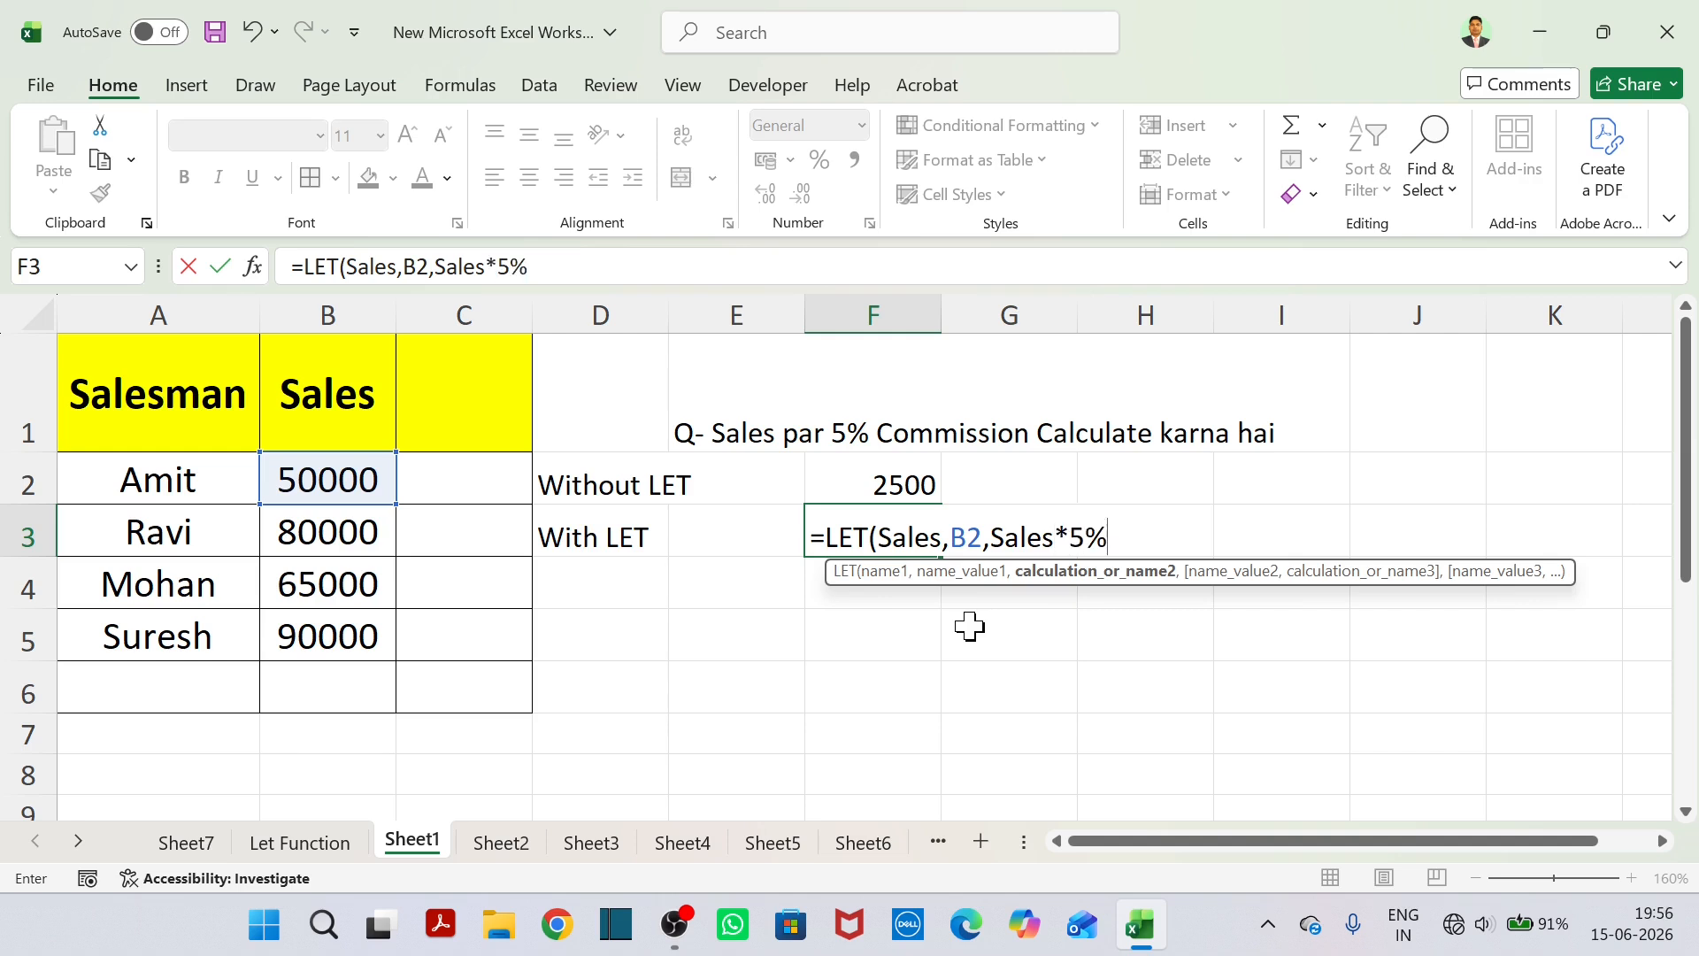
{"action": "type", "text": ")"}
{"action": "key", "text": "Return"}
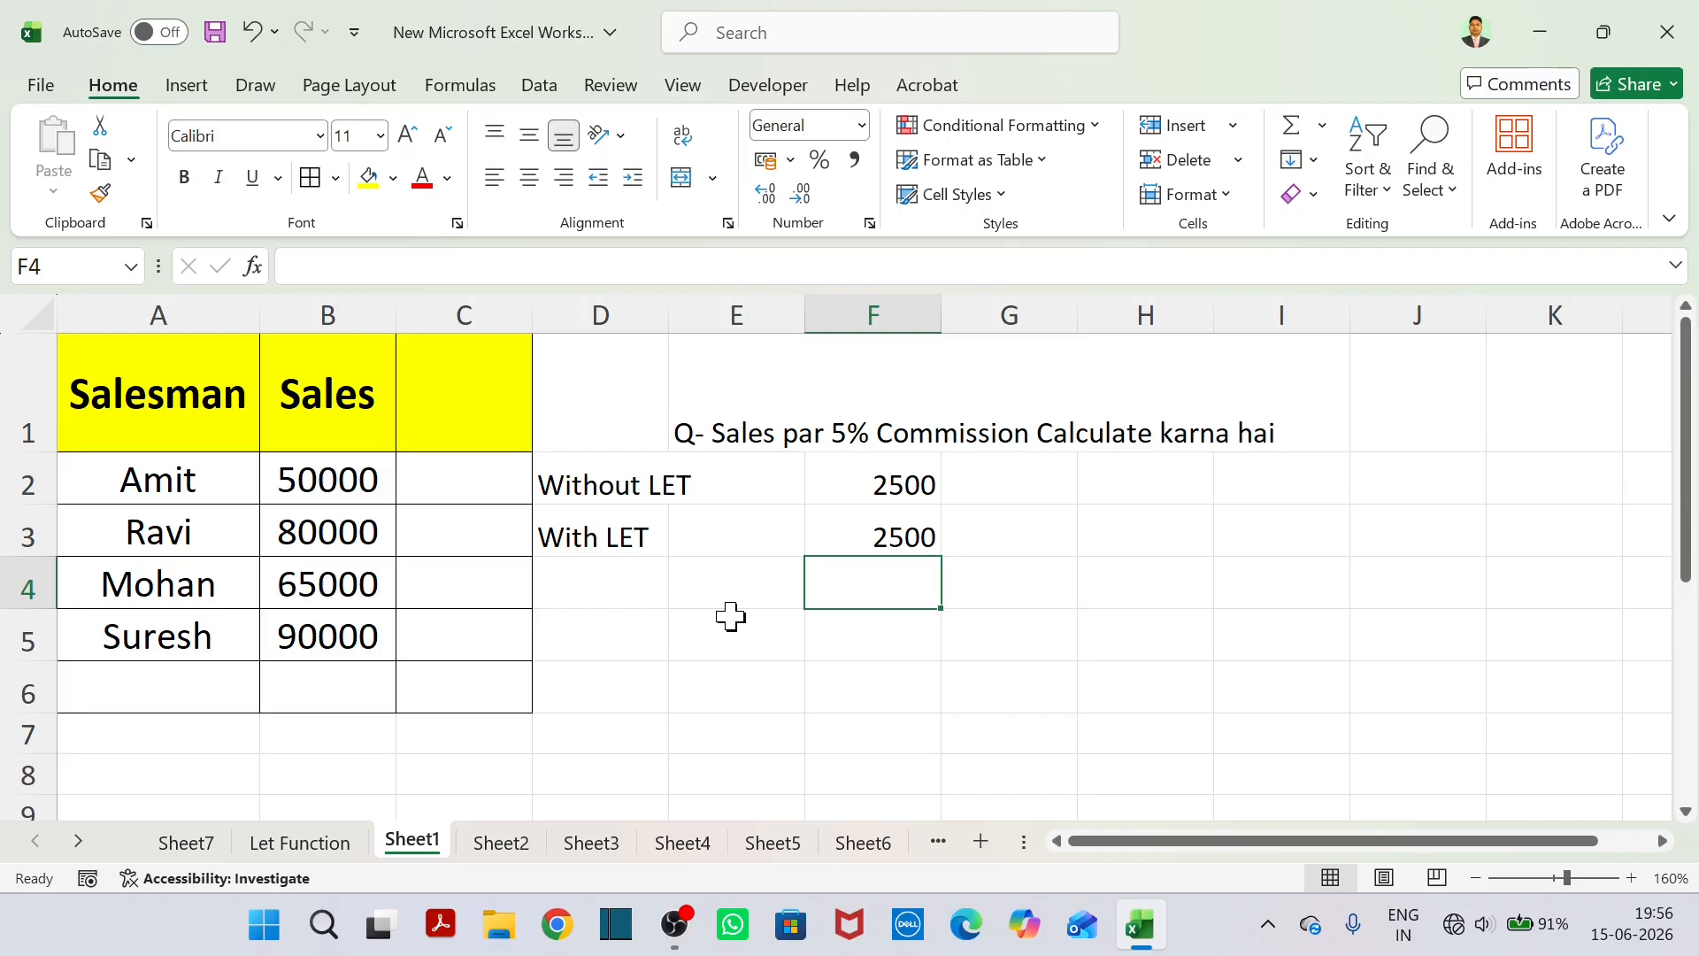
{"action": "scroll", "coordinate": [731, 617], "scroll_direction": "down", "scroll_amount": 1}
{"action": "scroll", "coordinate": [731, 617], "scroll_direction": "up", "scroll_amount": 1}
{"action": "scroll", "coordinate": [696, 660], "scroll_direction": "down", "scroll_amount": 1}
{"action": "scroll", "coordinate": [696, 659], "scroll_direction": "up", "scroll_amount": 1}
{"action": "left_click", "coordinate": [637, 622]}
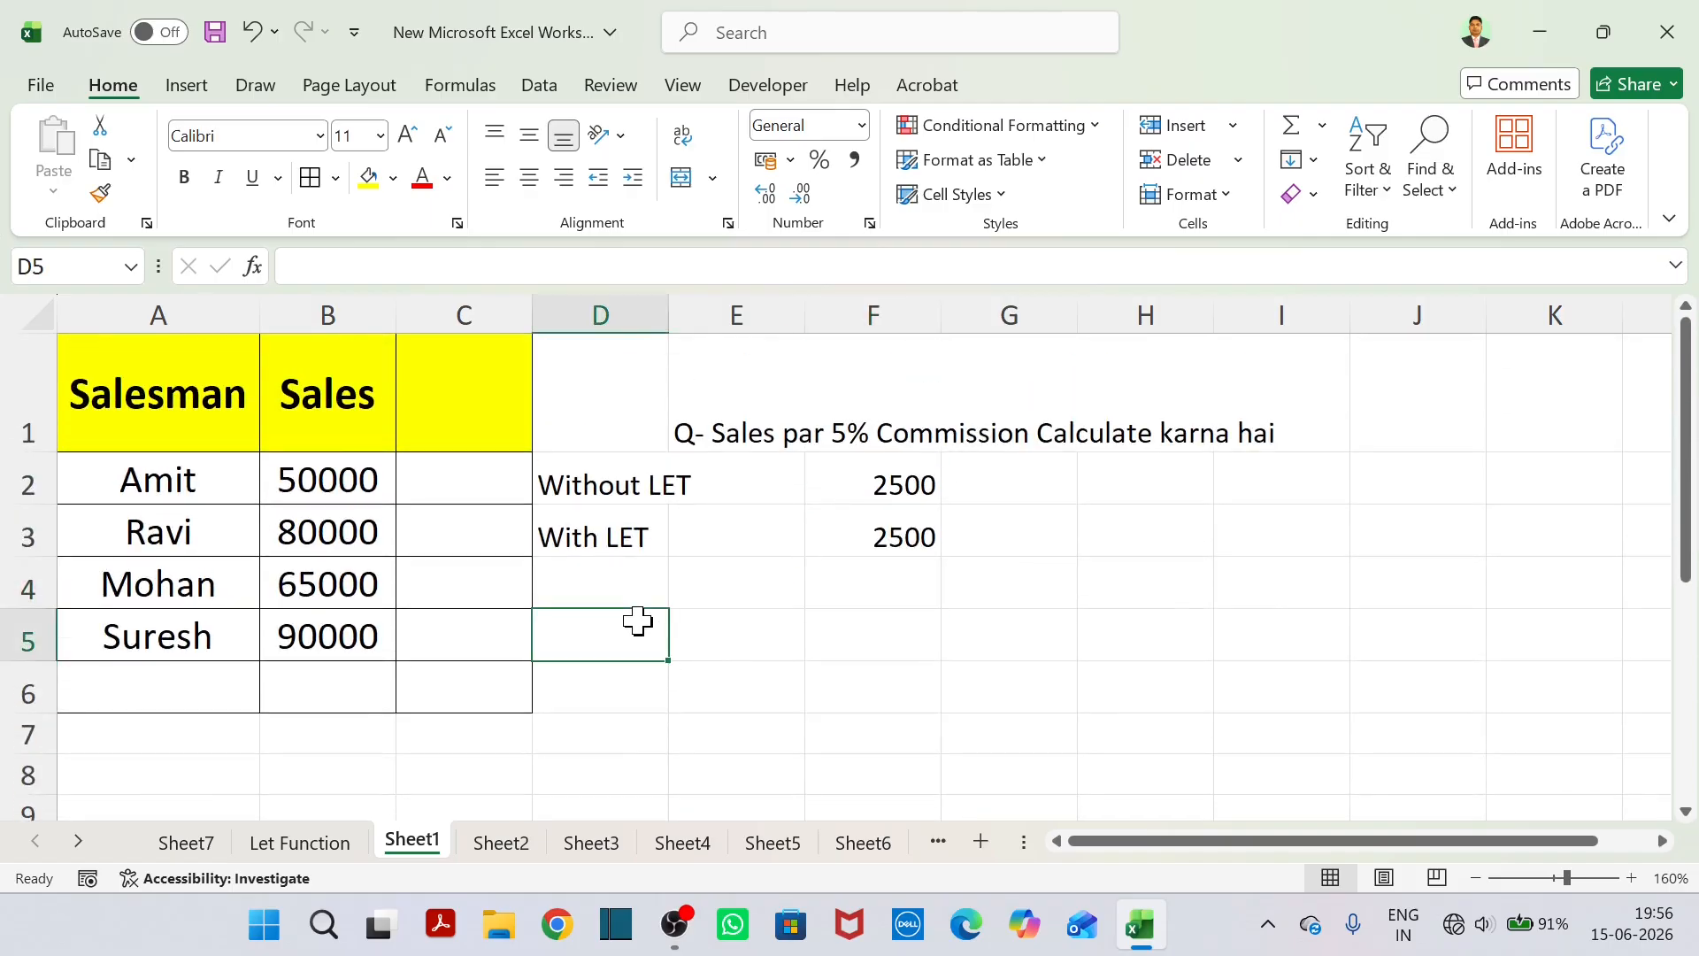
Go to Sheet2 and clear the formula in C3 under the "Without LET" heading.
{"action": "left_click", "coordinate": [501, 842]}
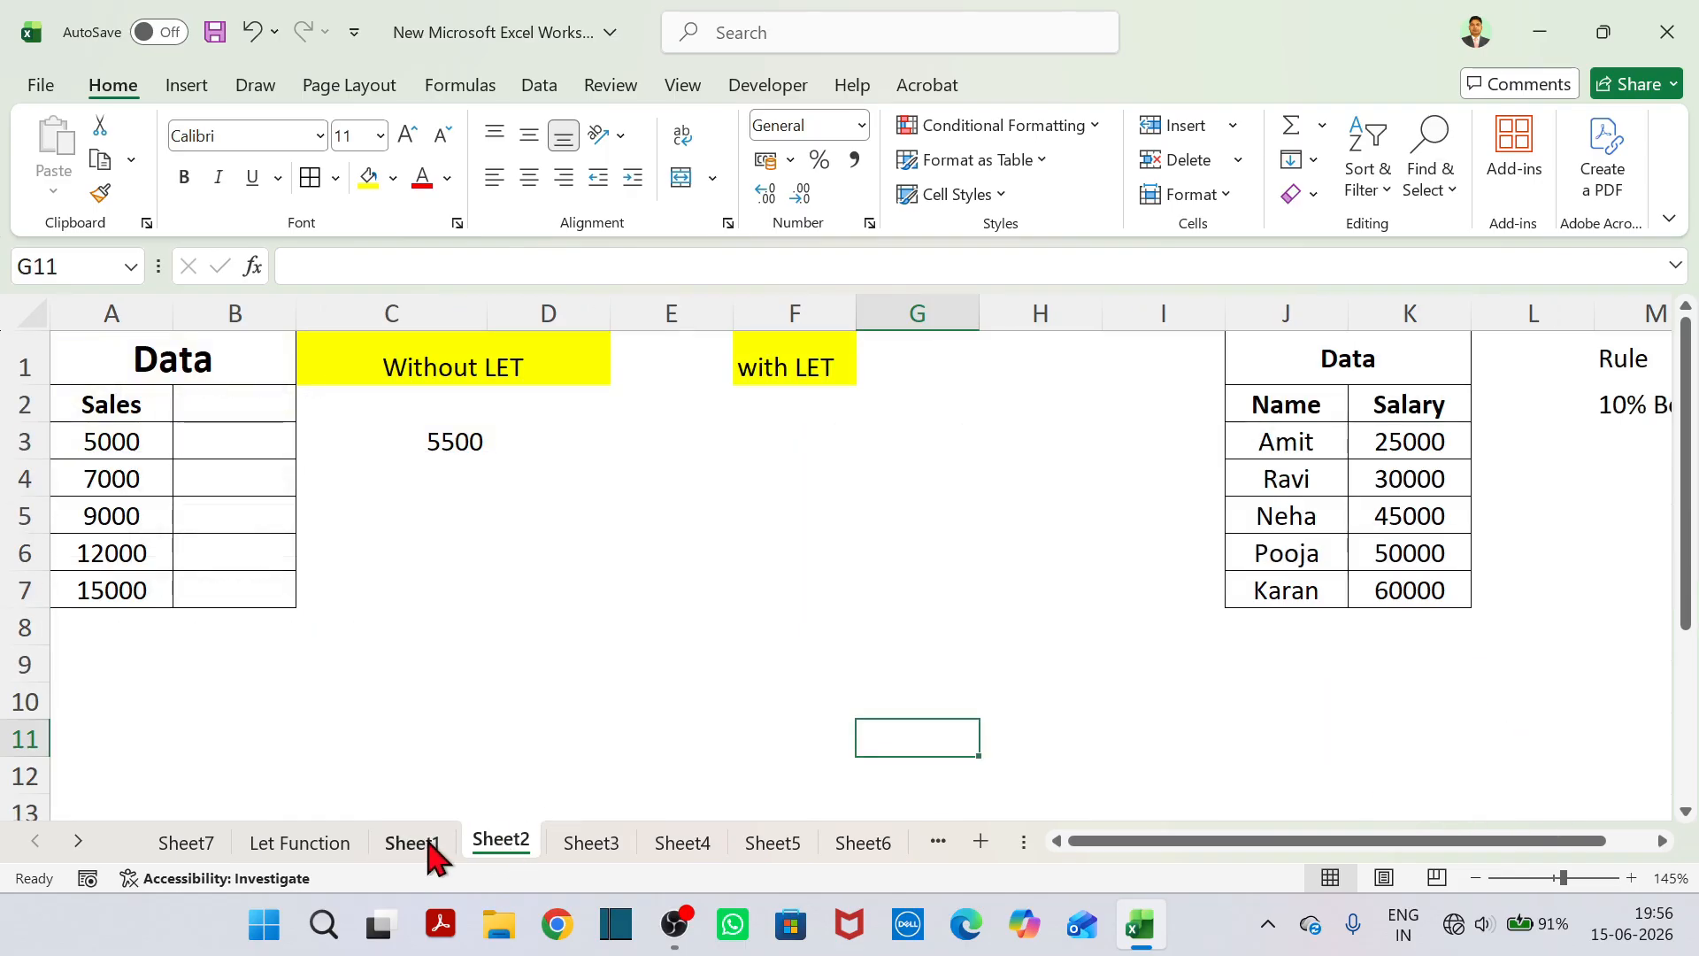
{"action": "left_click", "coordinate": [457, 462]}
{"action": "left_click", "coordinate": [456, 448]}
{"action": "key", "text": "BackSpace"}
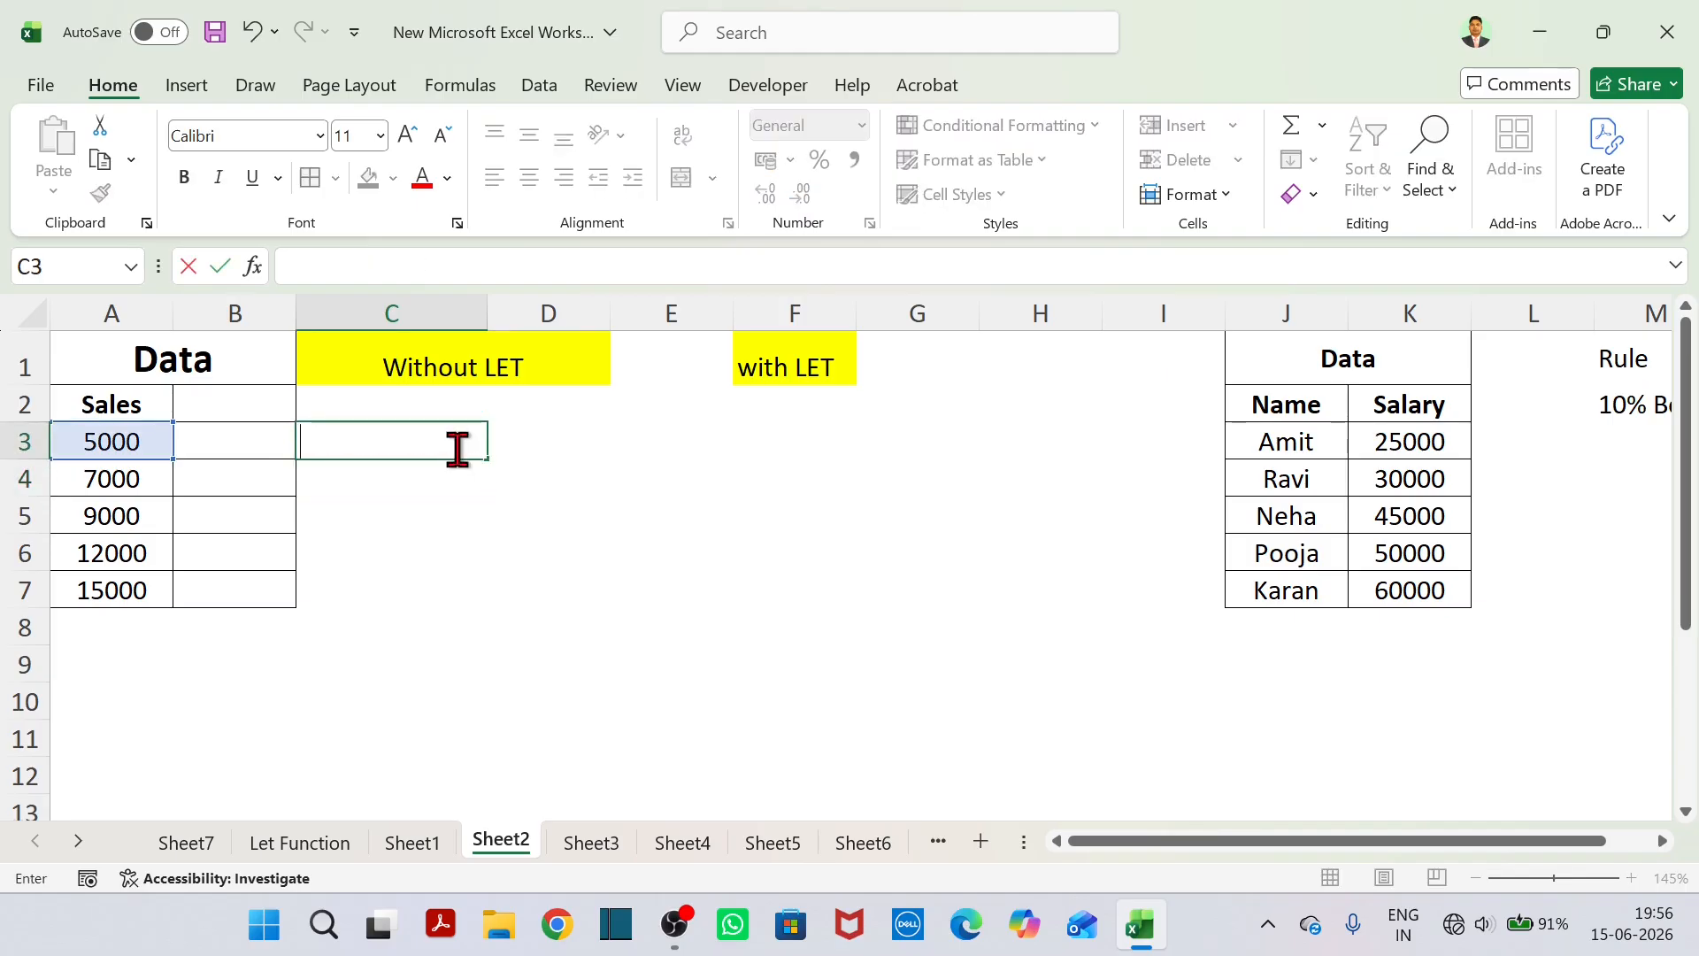
{"action": "left_click", "coordinate": [457, 520]}
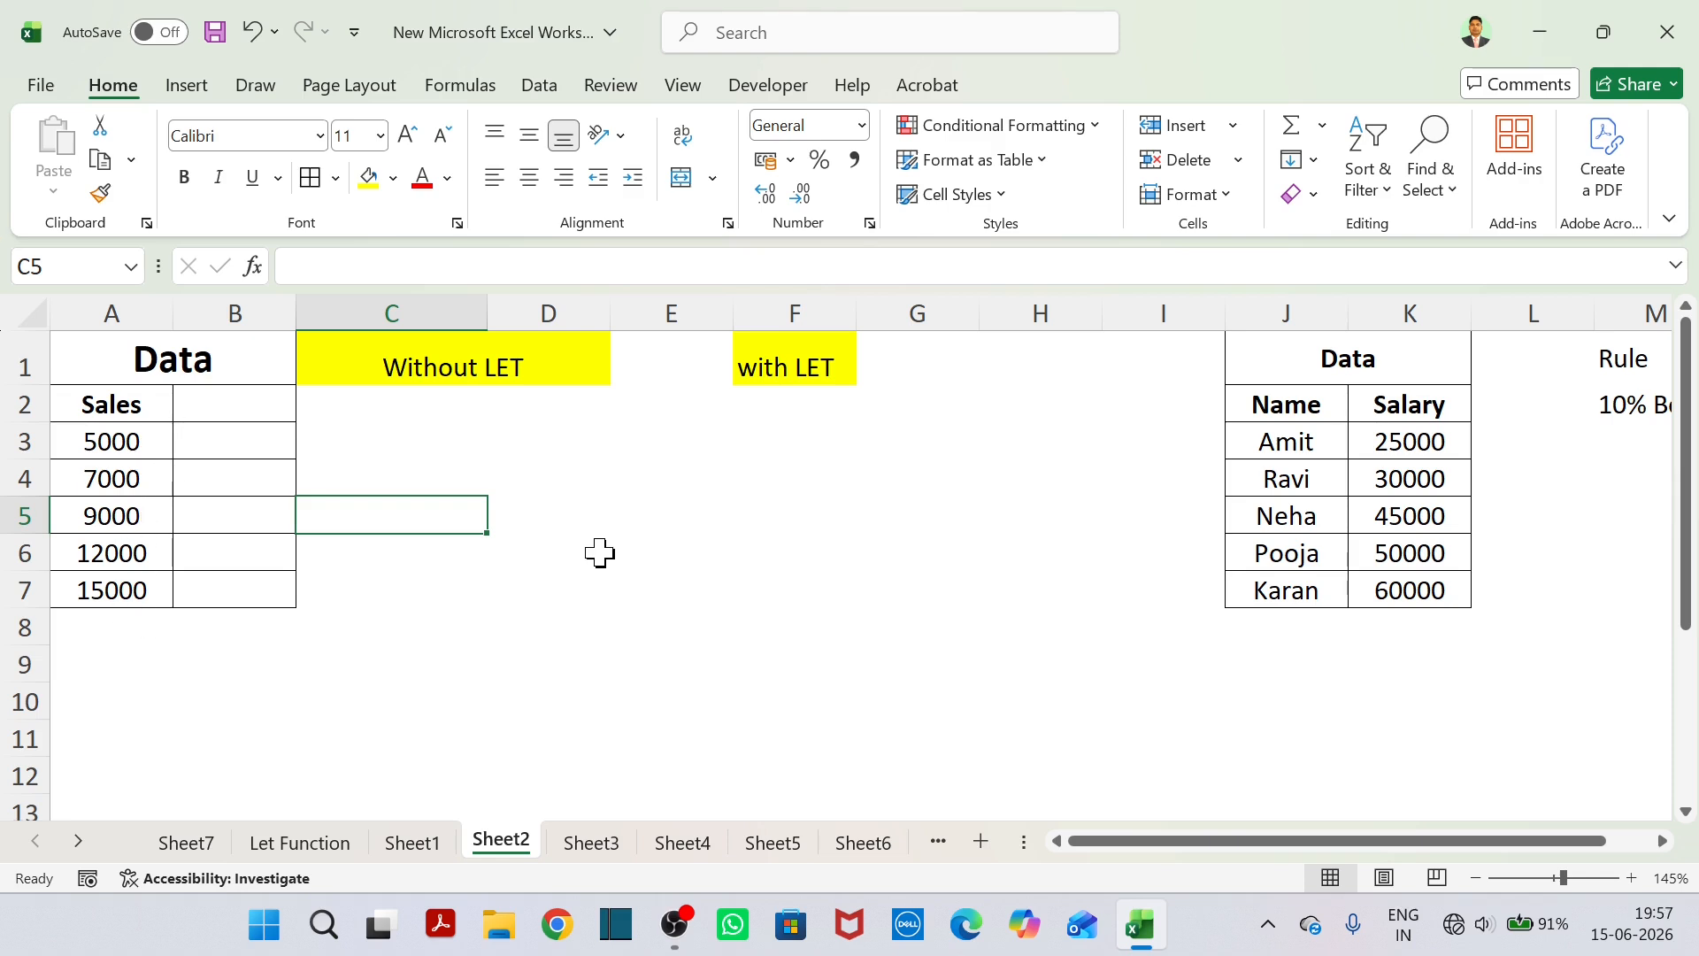
{"action": "left_click", "coordinate": [447, 404]}
{"action": "type", "text": "Commission + GST"}
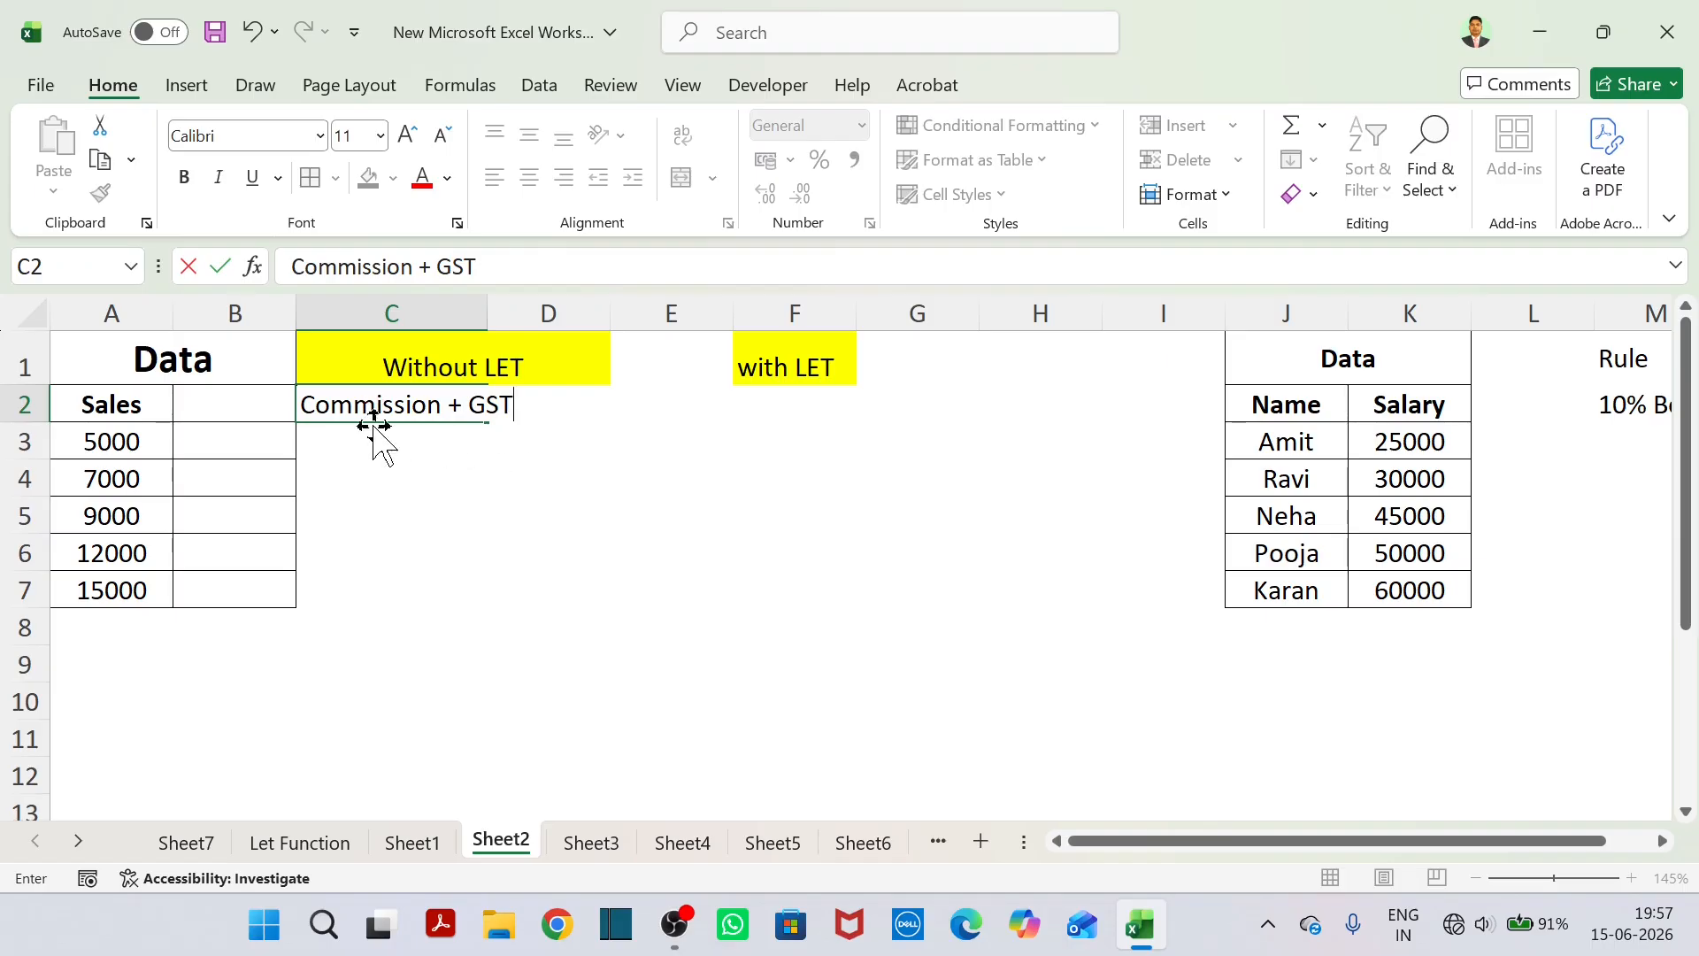
{"action": "left_click", "coordinate": [535, 434]}
{"action": "left_click_drag", "start_coordinate": [534, 405], "coordinate": [403, 409]}
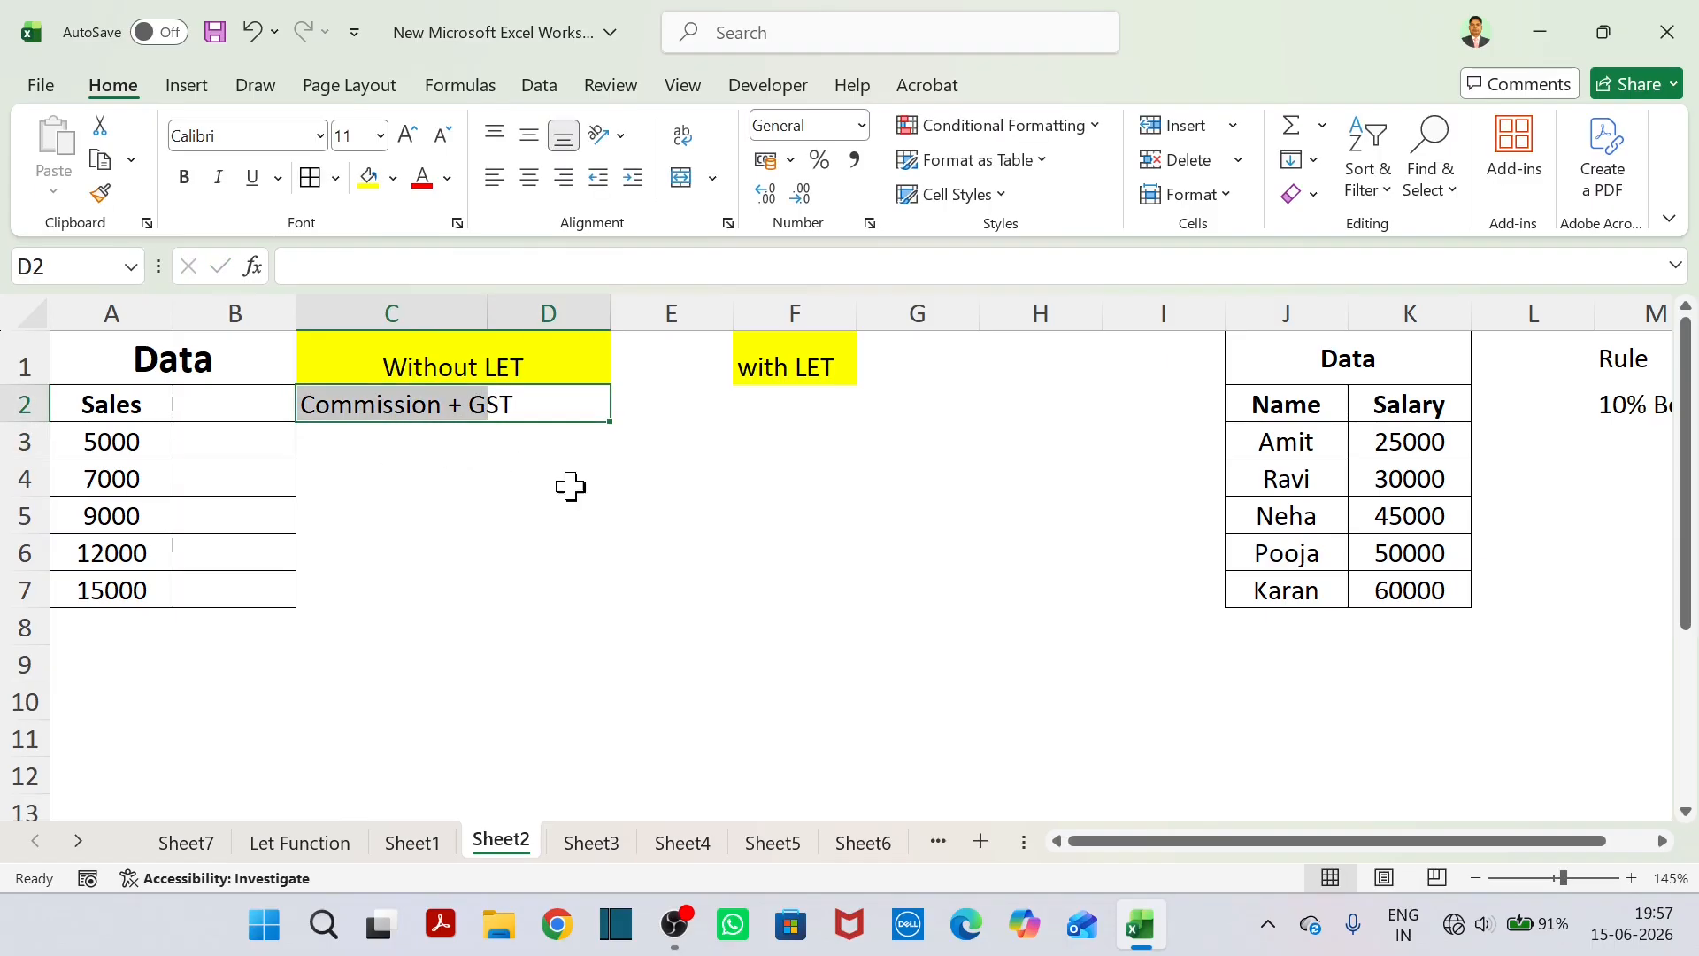
{"action": "type", "text": "5%"}
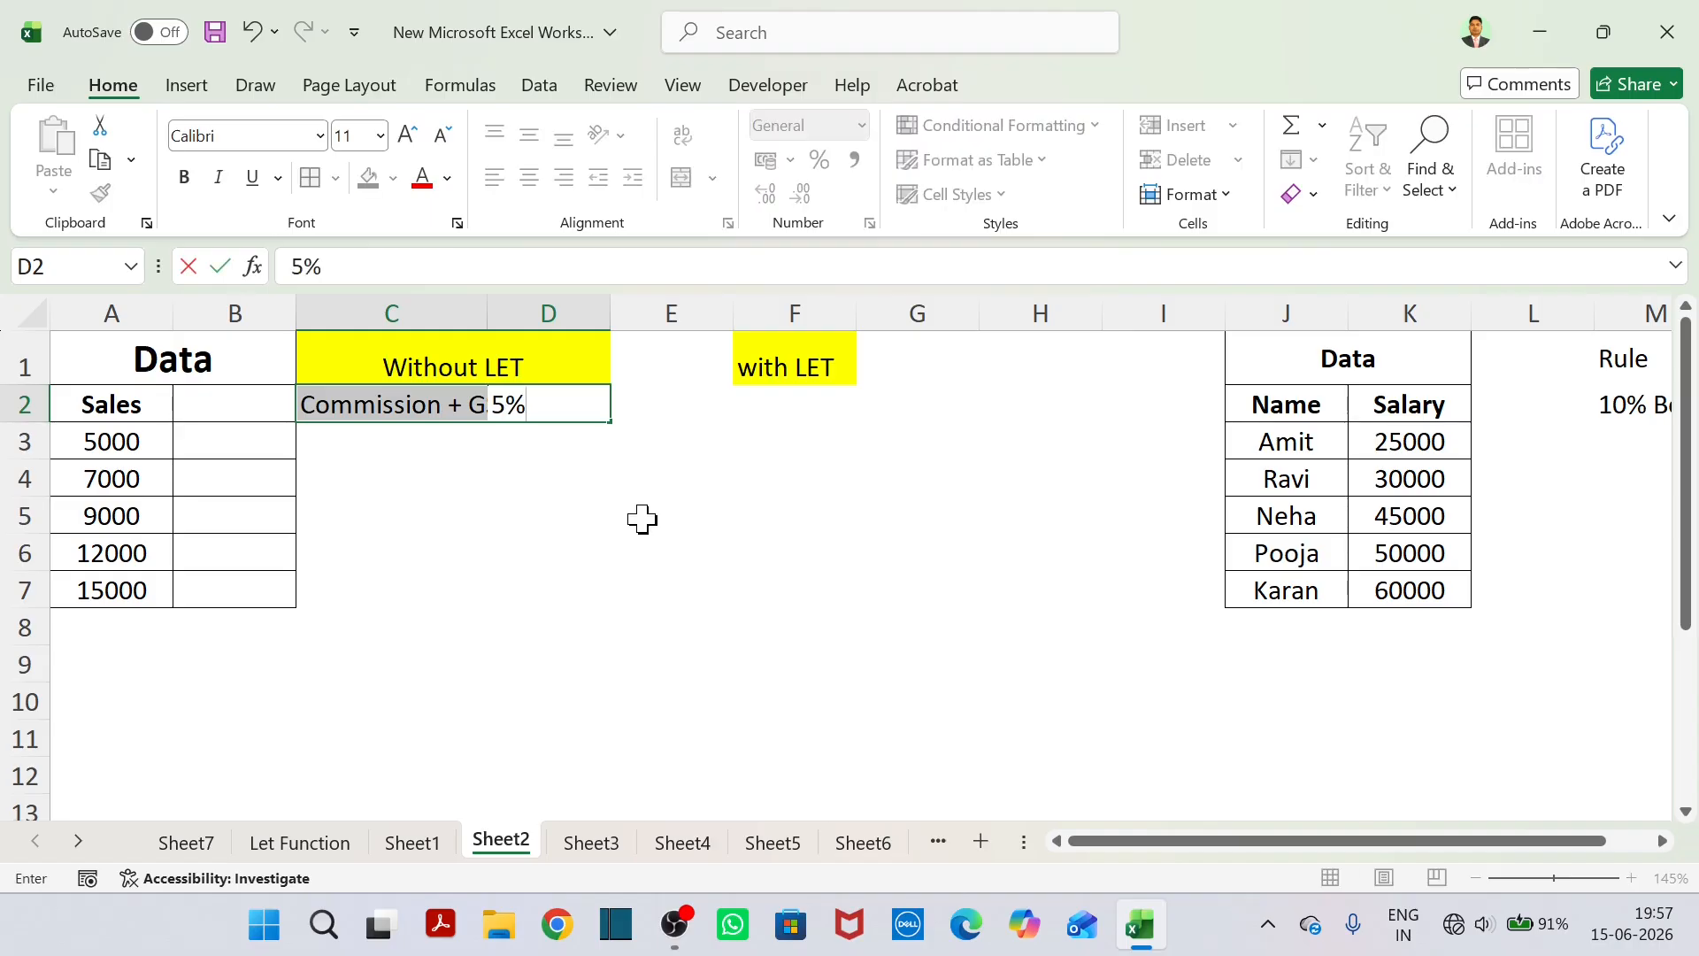
{"action": "key", "text": "BackSpace"}
{"action": "key", "text": "BackSpace"}
{"action": "key", "text": "Left"}
{"action": "key", "text": "BackSpace"}
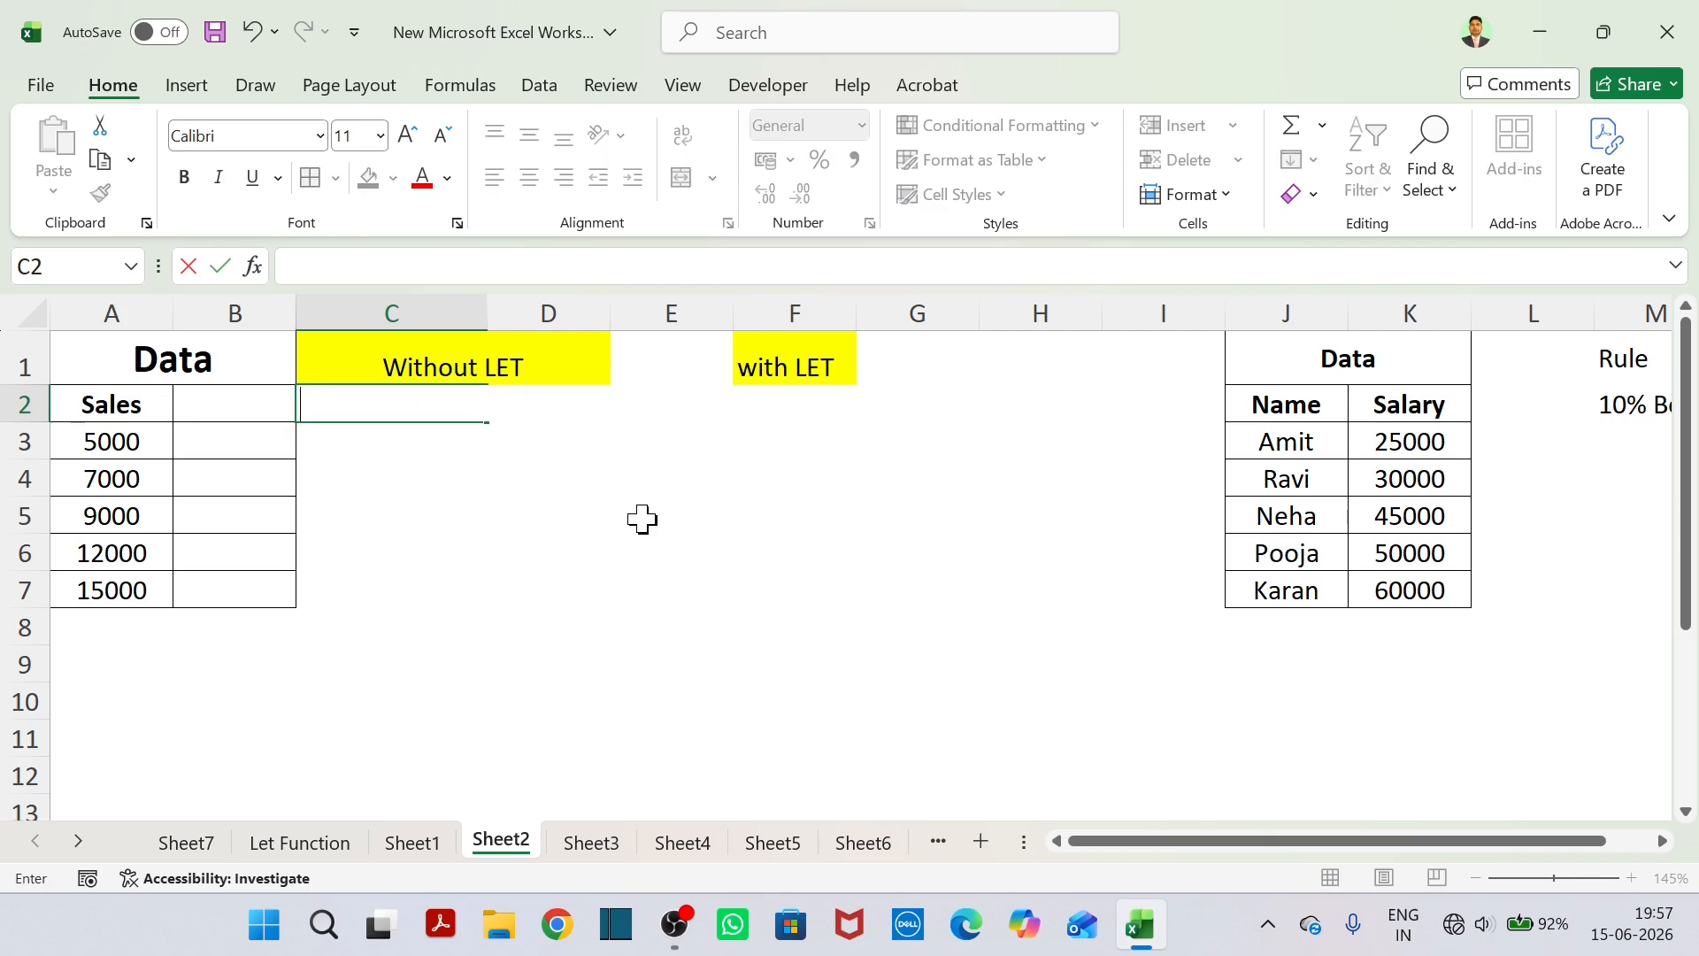
Write the question "5% Commission and us commission par 18% GST and Final Total=?" in C2.
{"action": "type", "text": "5% Commission"}
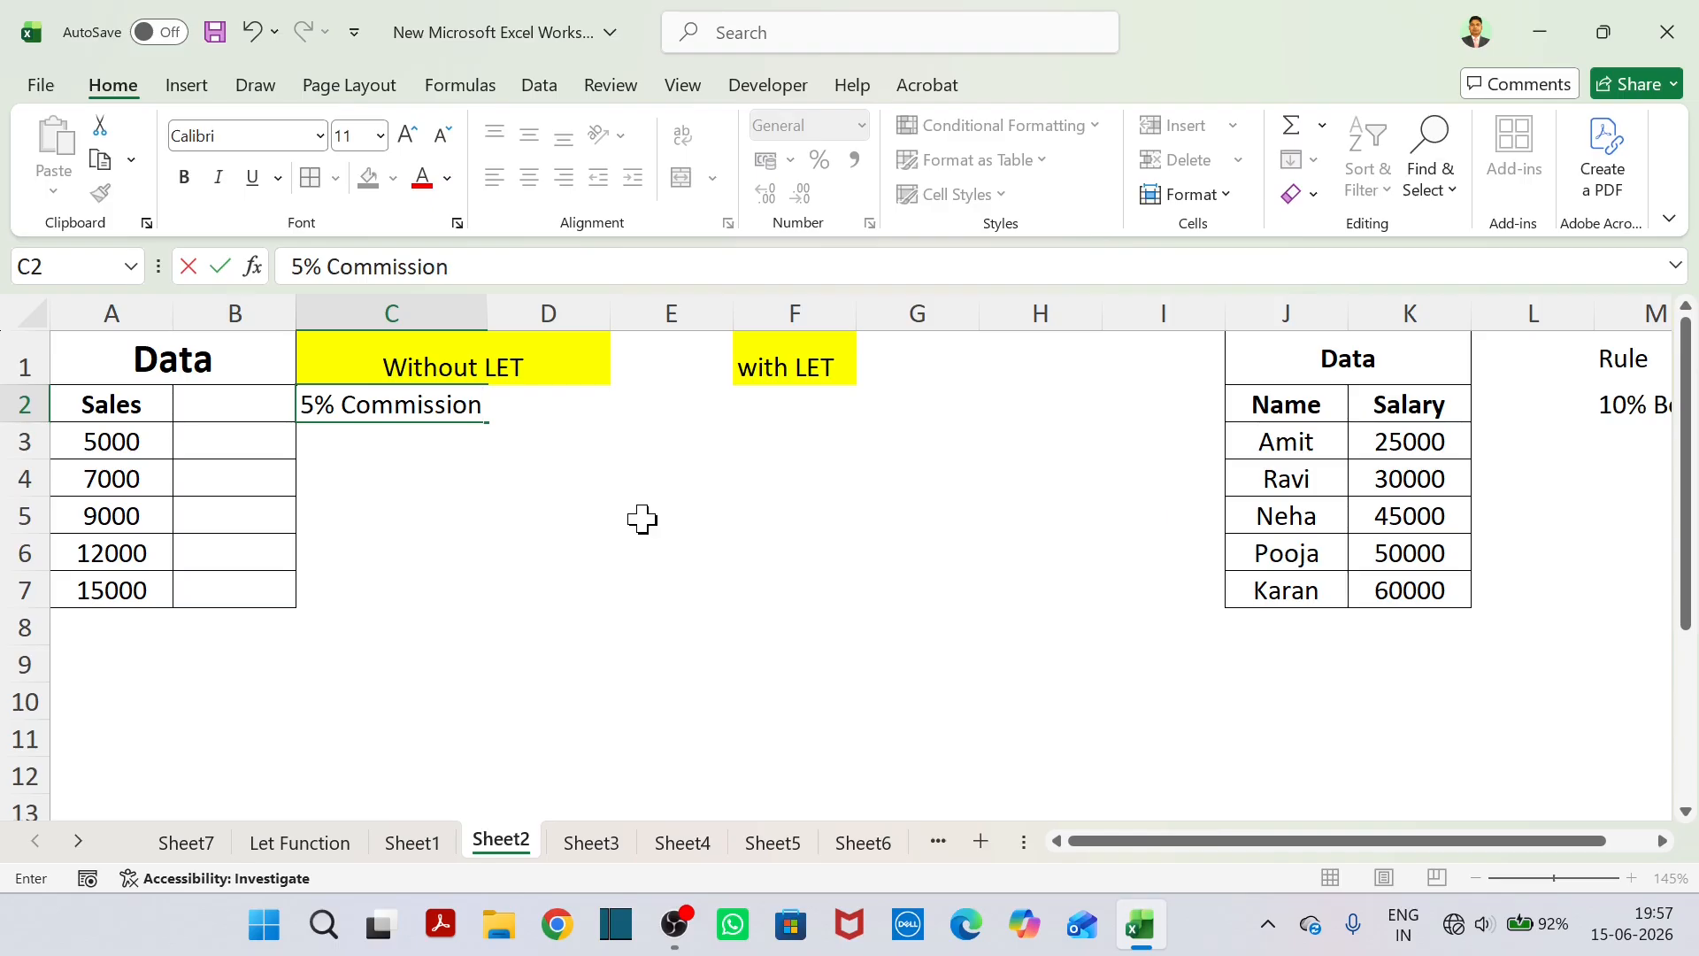
{"action": "type", "text": "and us c"}
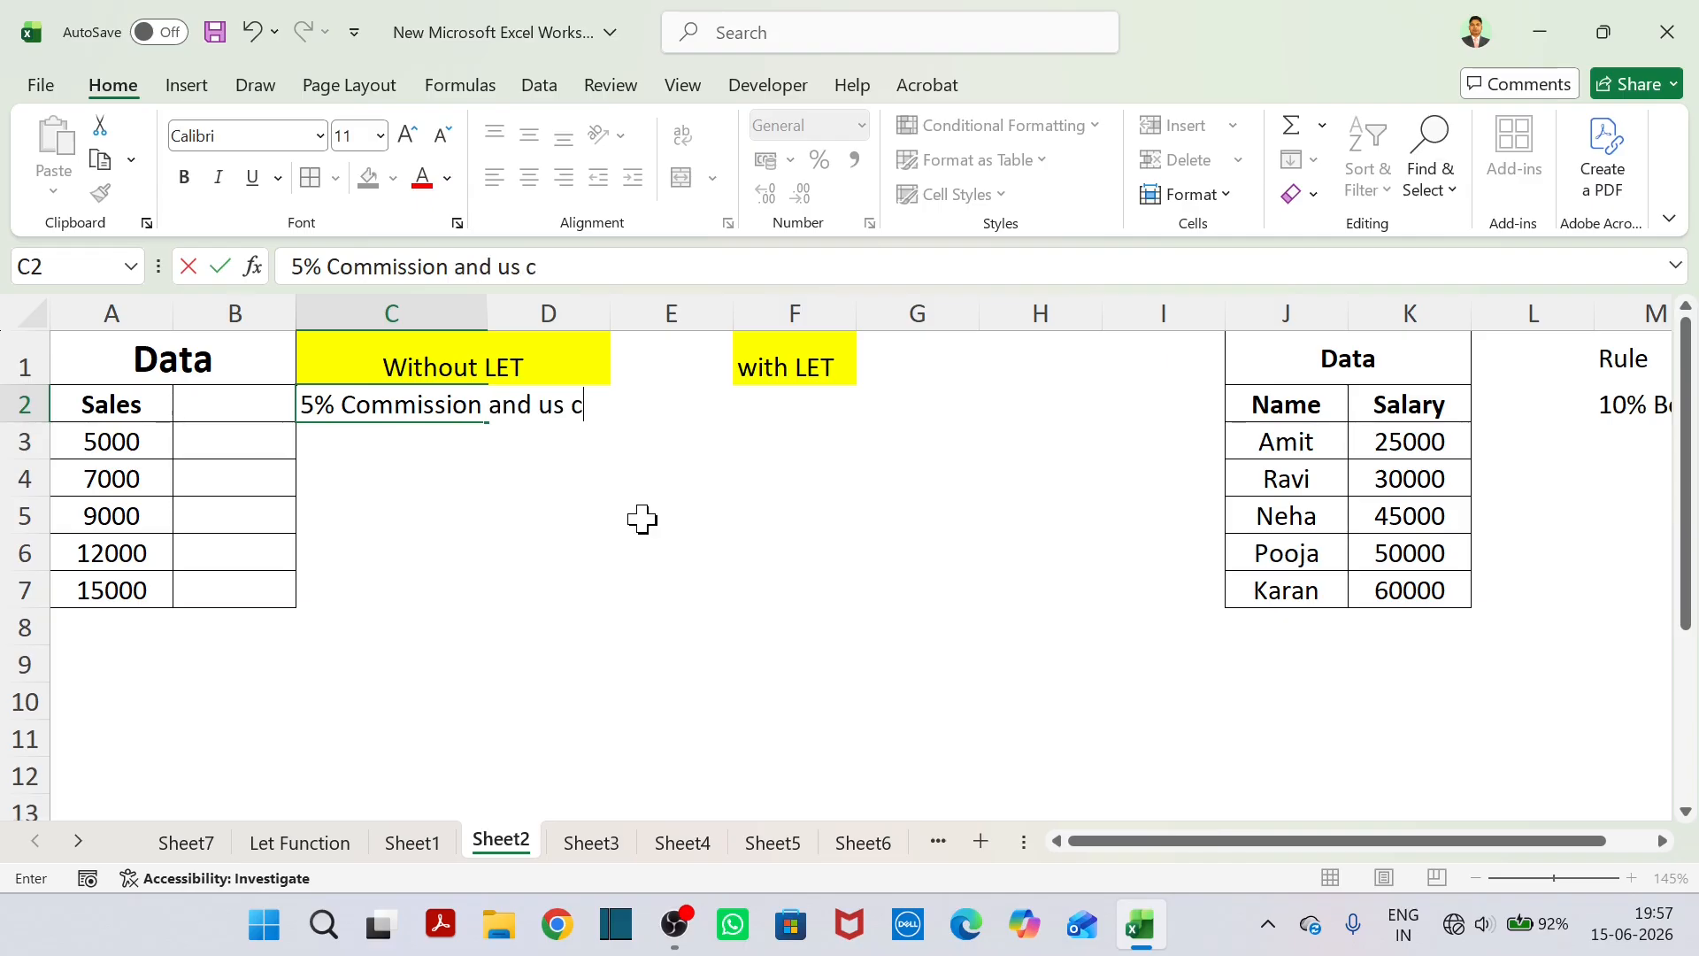
{"action": "type", "text": "ommission"}
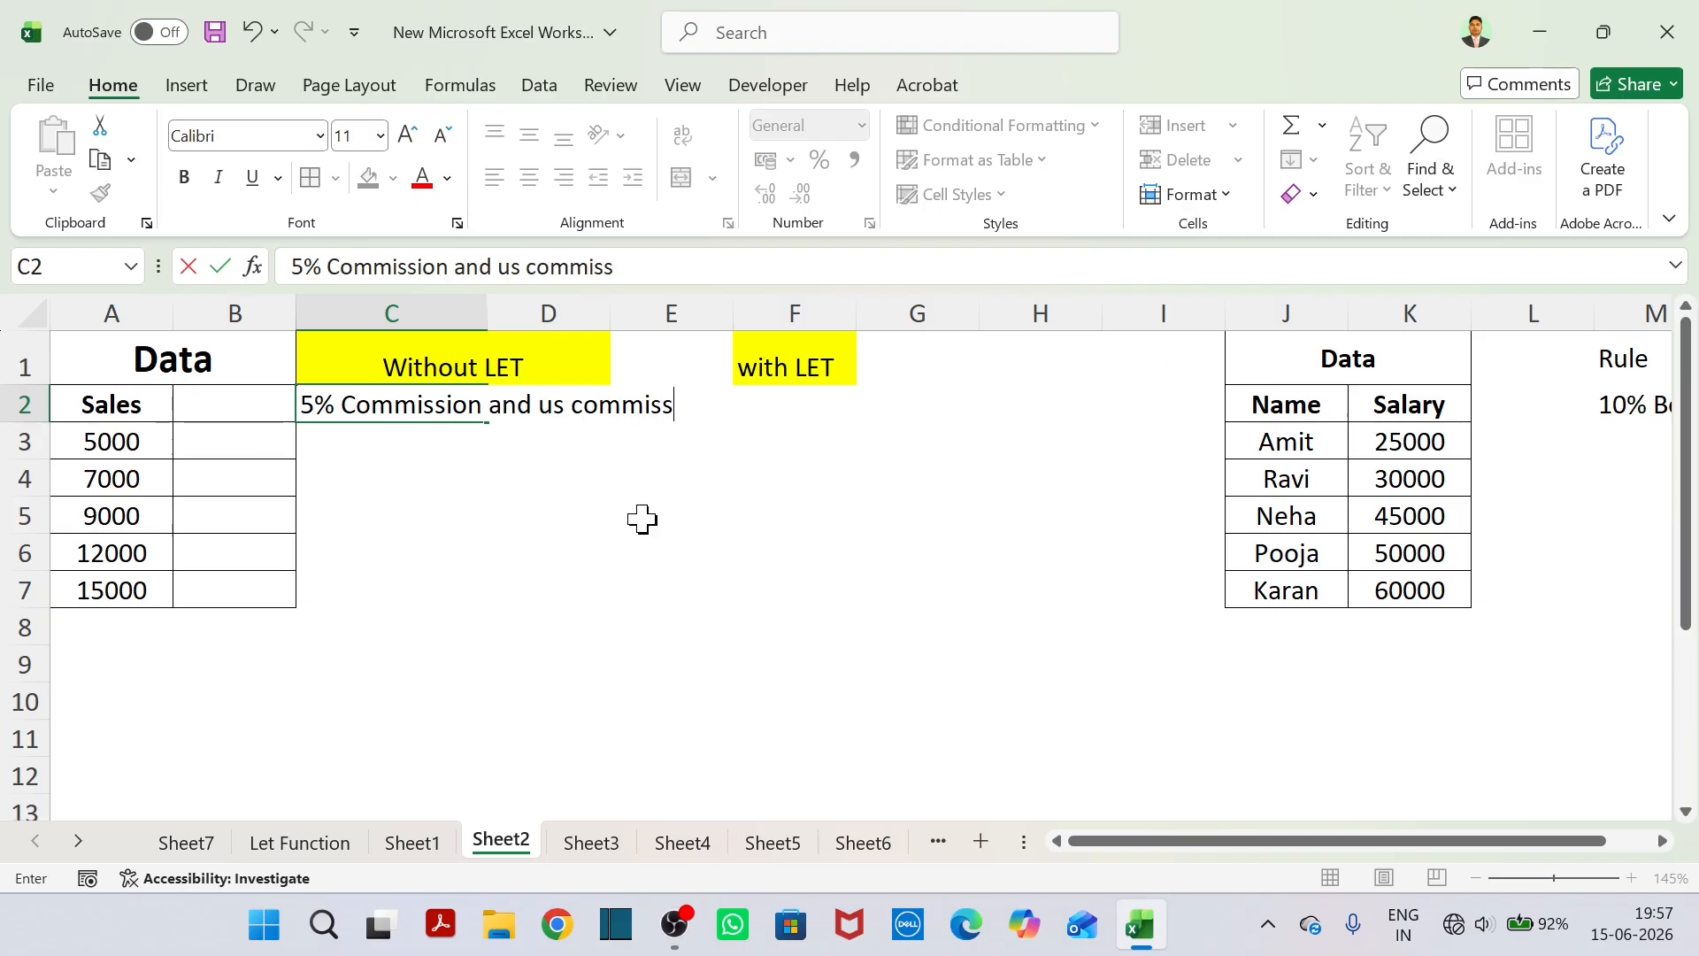
{"action": "type", "text": " par"}
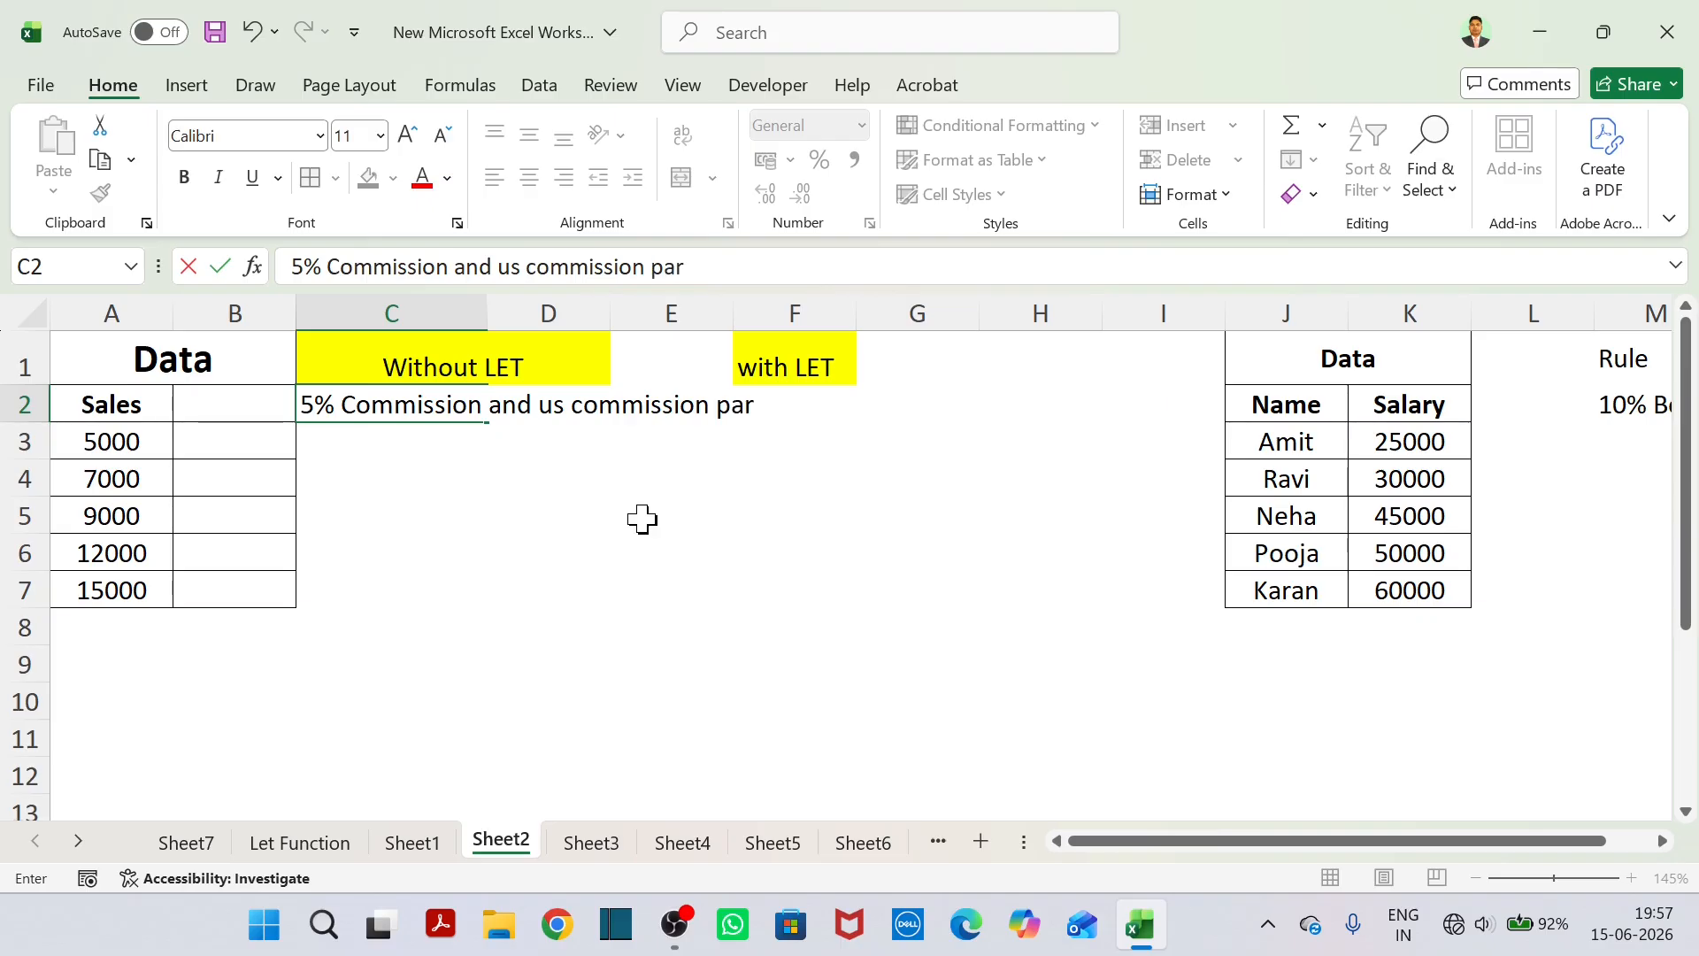
{"action": "type", "text": " 18% GST"}
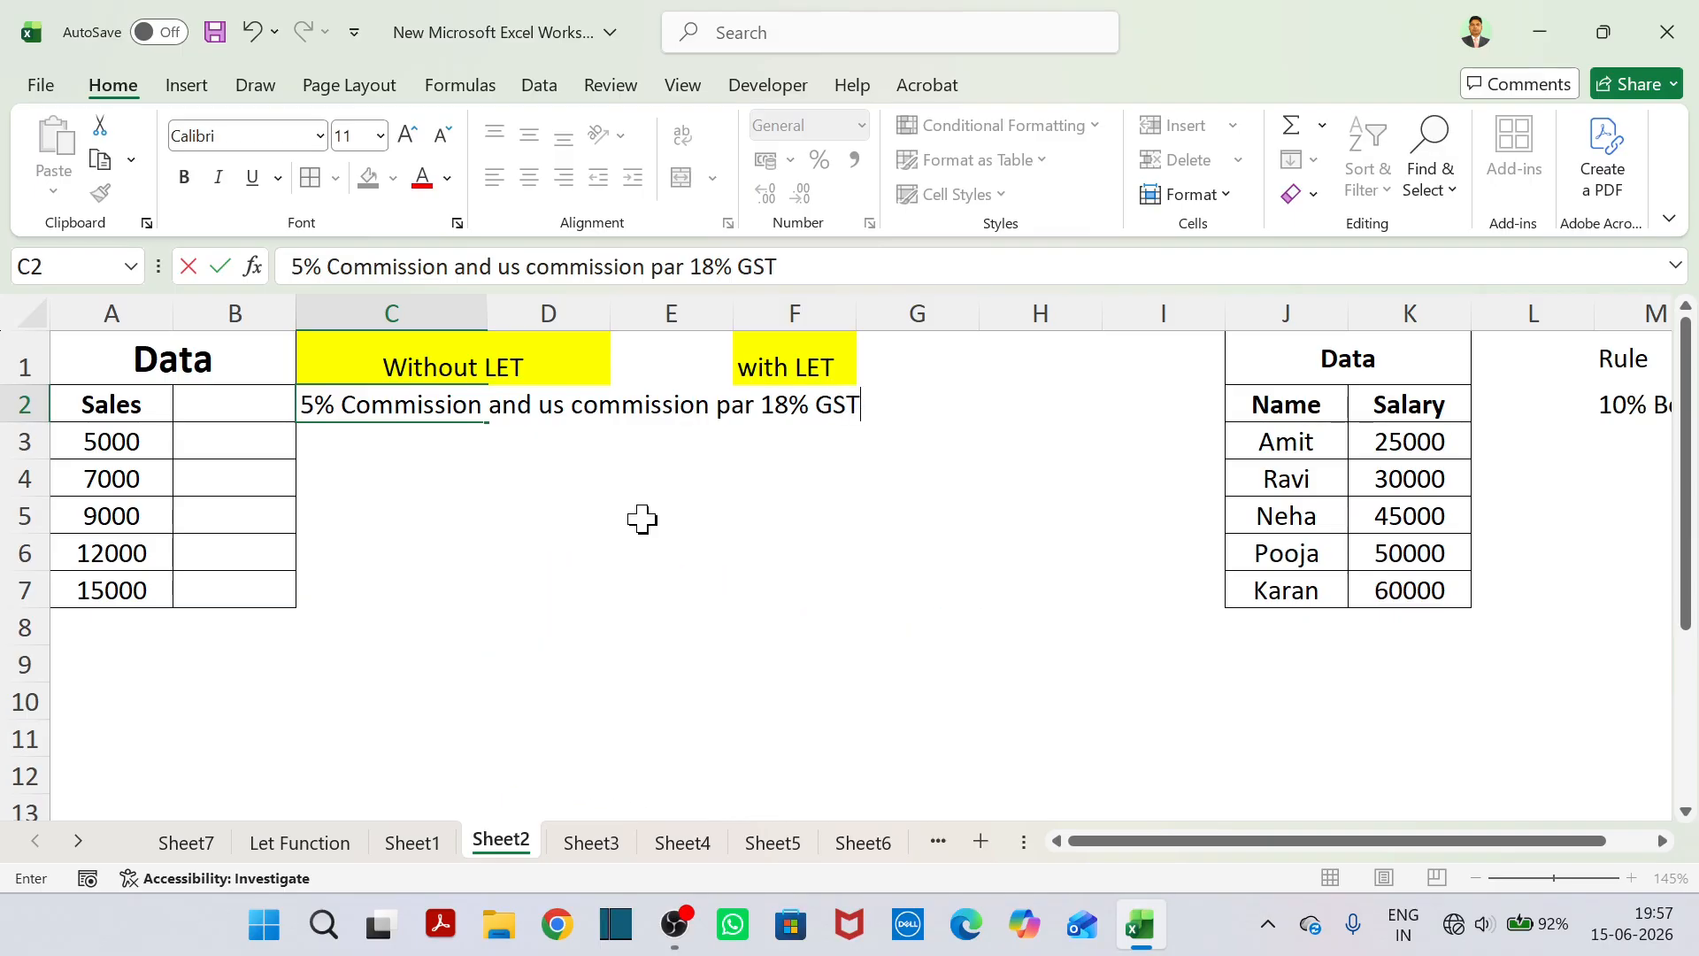
{"action": "type", "text": " and Final Total"}
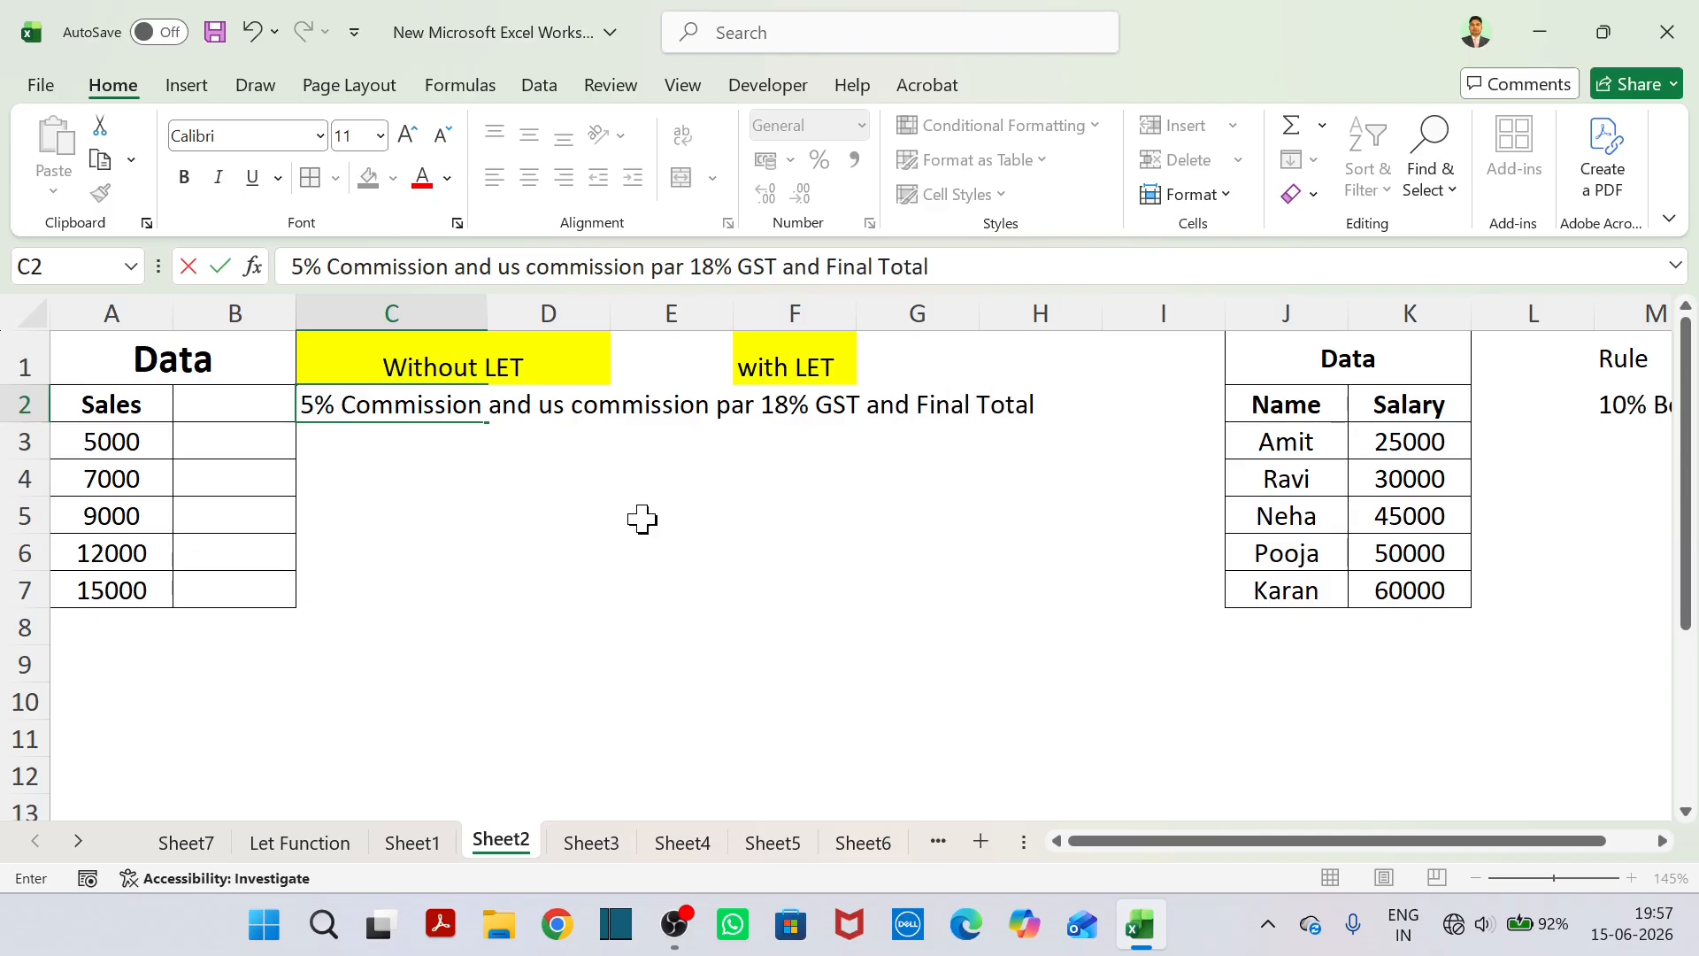
{"action": "type", "text": "=?"}
{"action": "left_click", "coordinate": [642, 520]}
Shade the question row C2:H2 with a light gray fill.
{"action": "left_click_drag", "start_coordinate": [311, 409], "coordinate": [1025, 407]}
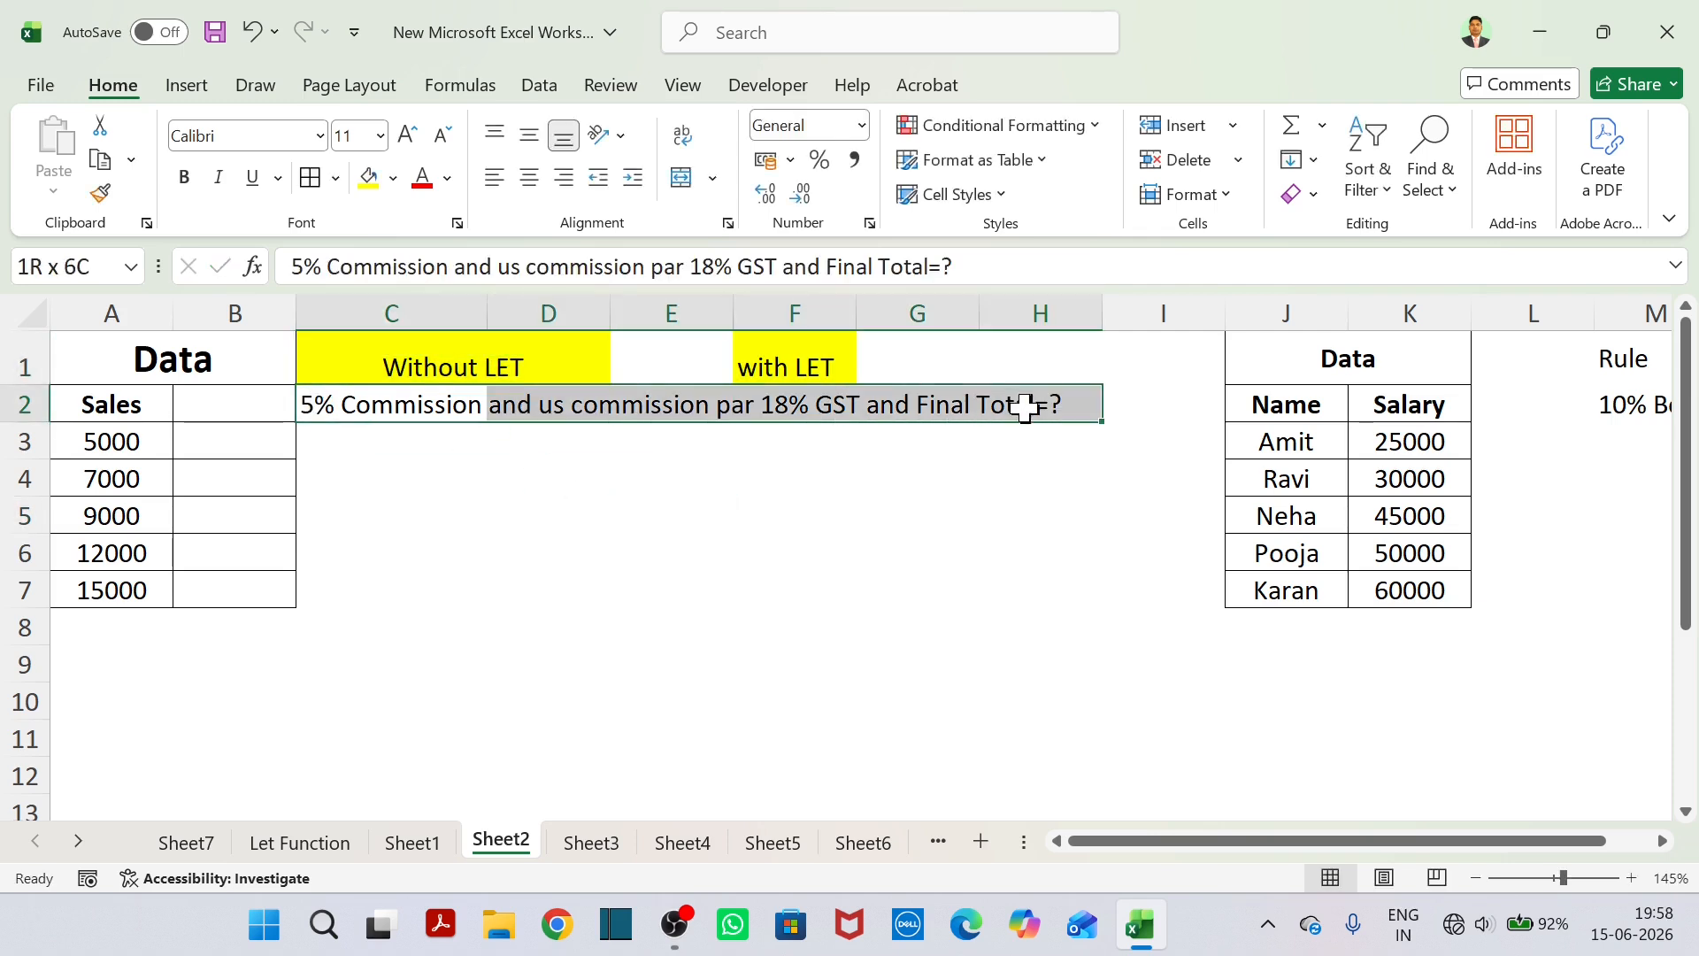
{"action": "left_click", "coordinate": [368, 180]}
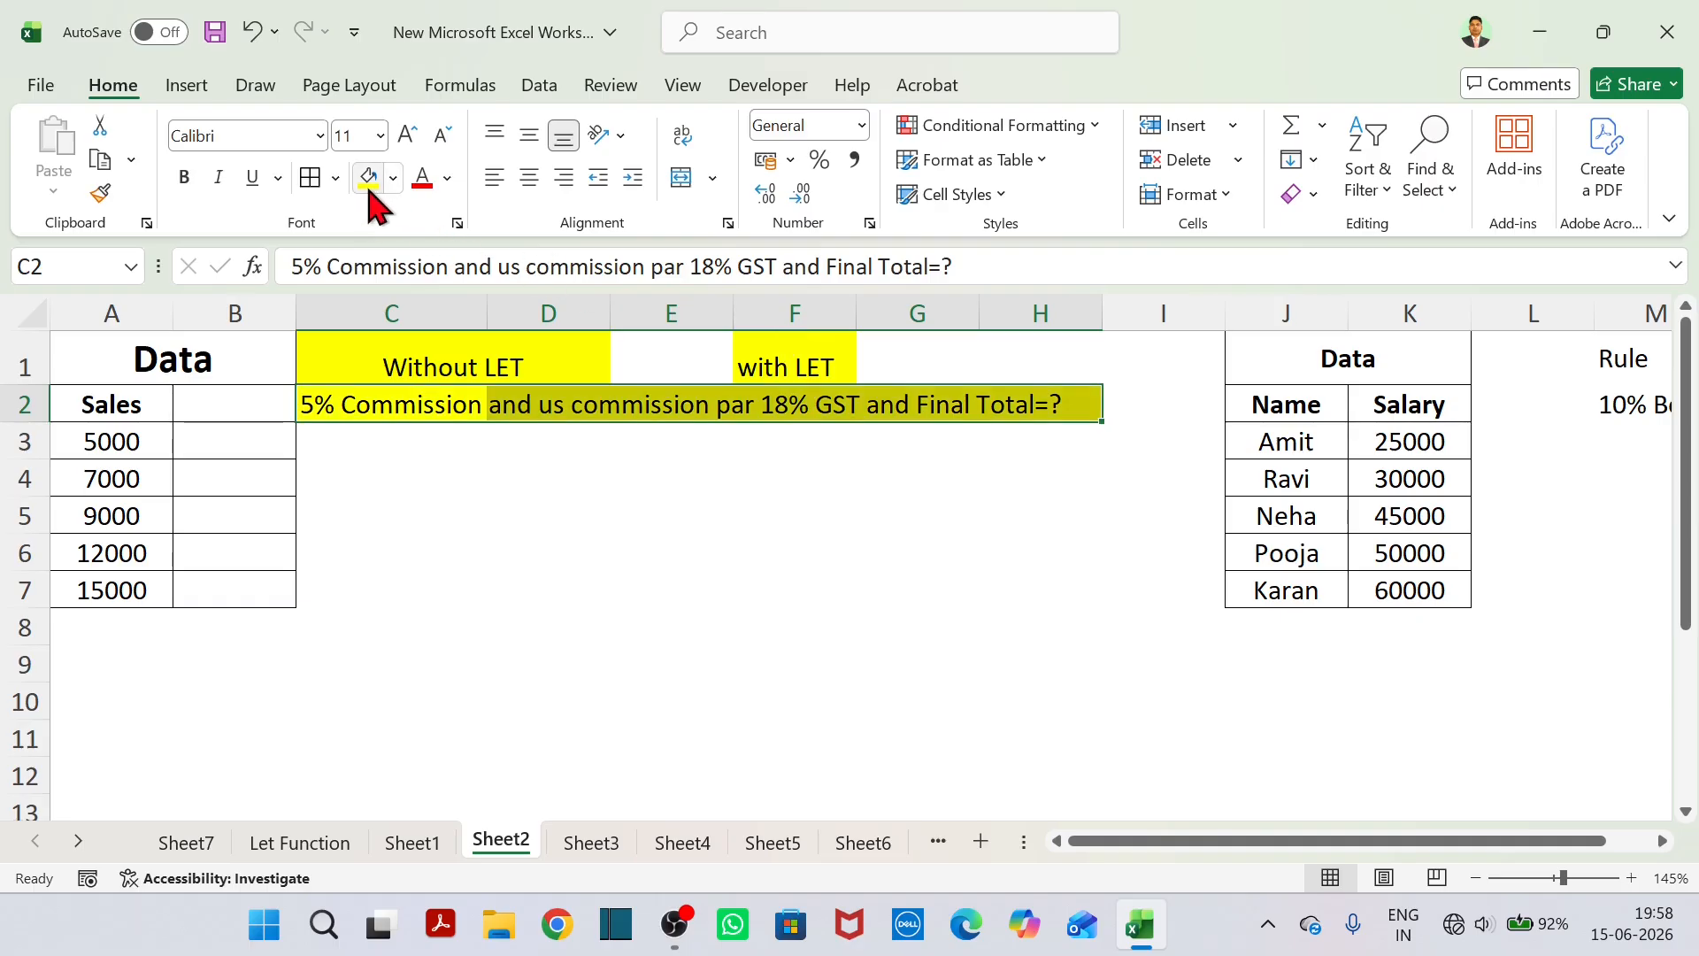
{"action": "left_click", "coordinate": [393, 178]}
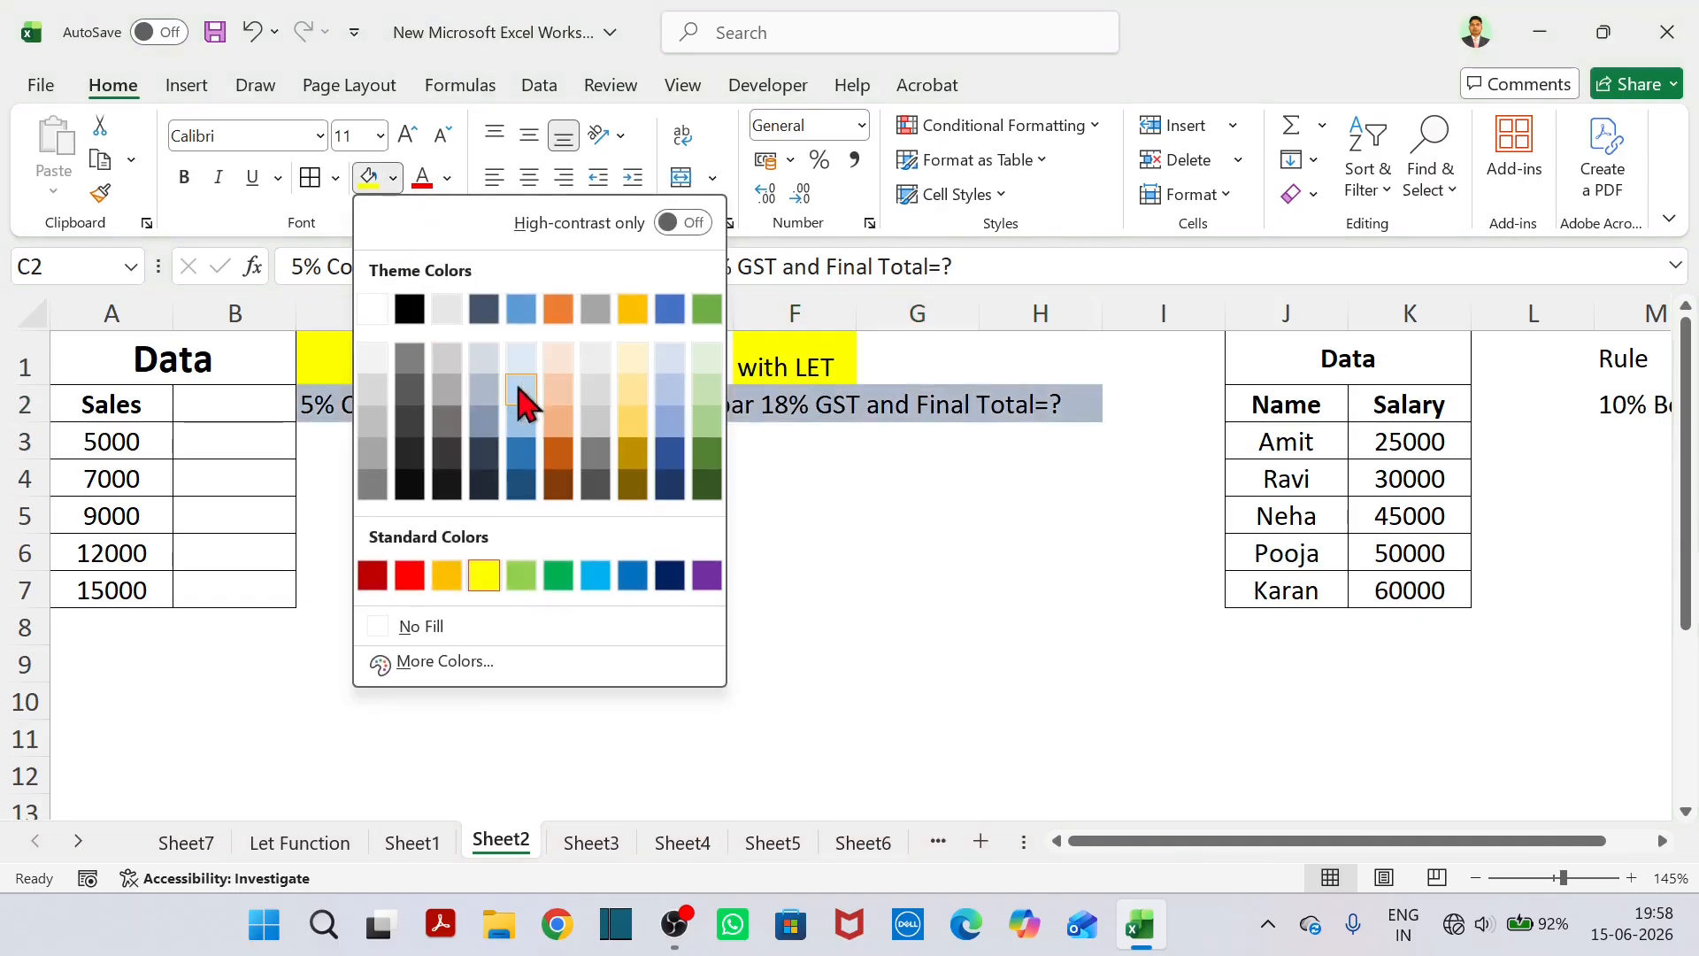
{"action": "left_click", "coordinate": [595, 360]}
{"action": "left_click", "coordinate": [761, 483]}
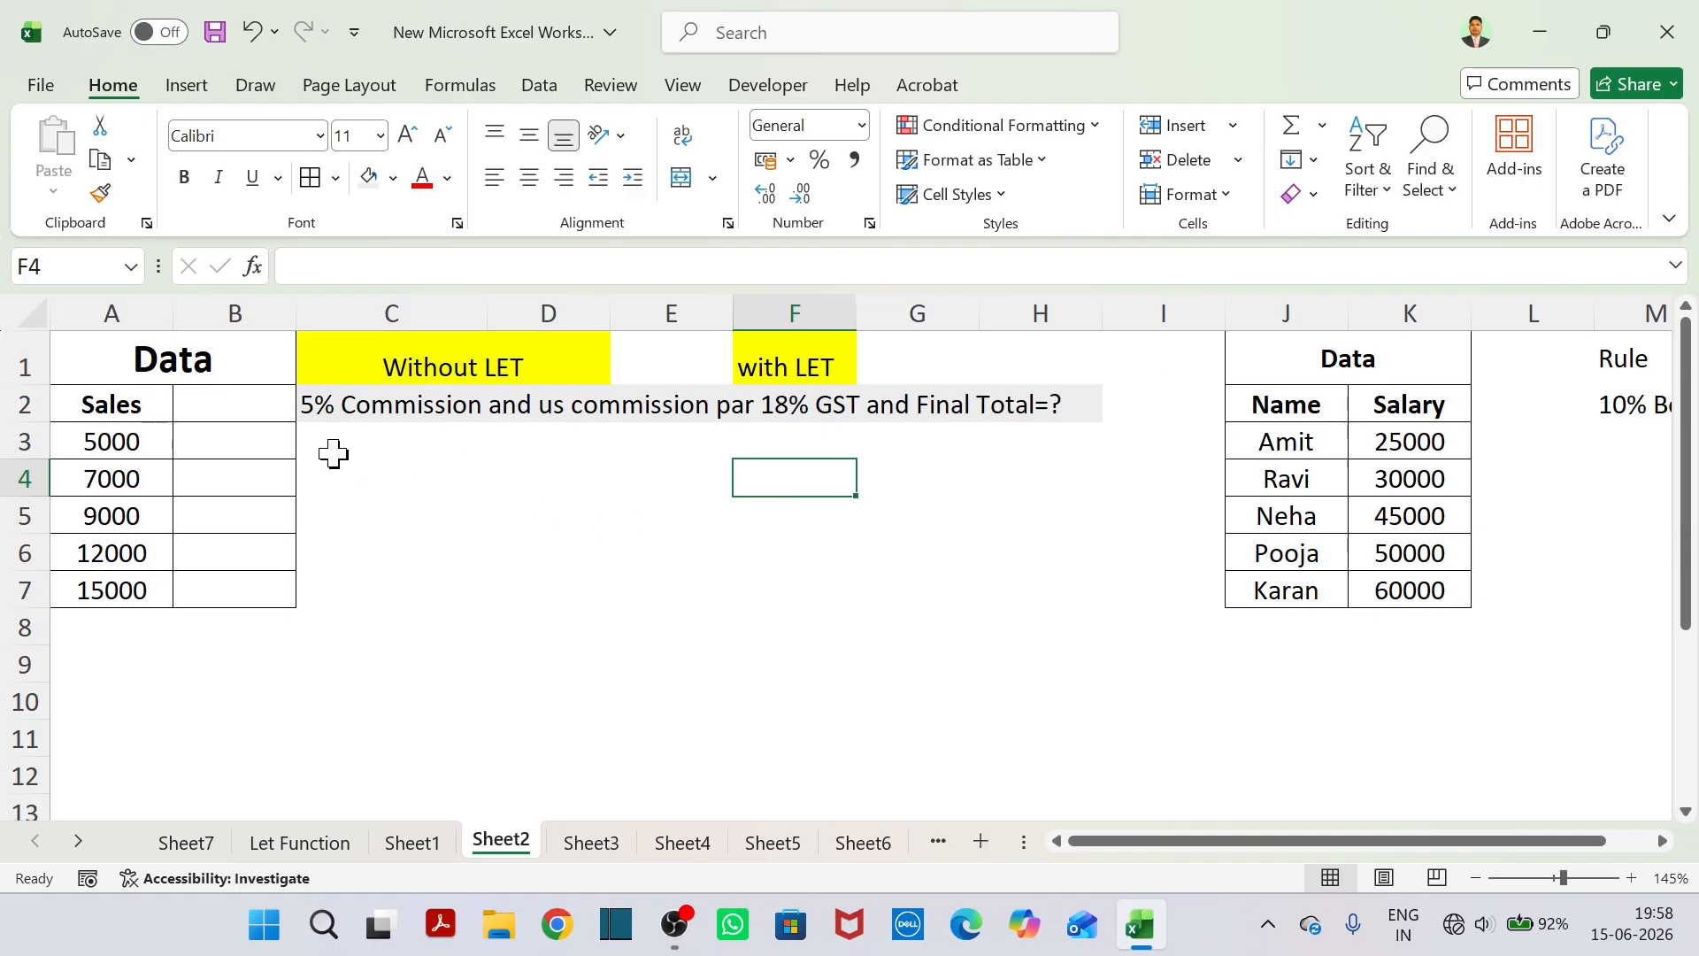
{"action": "left_click", "coordinate": [407, 449]}
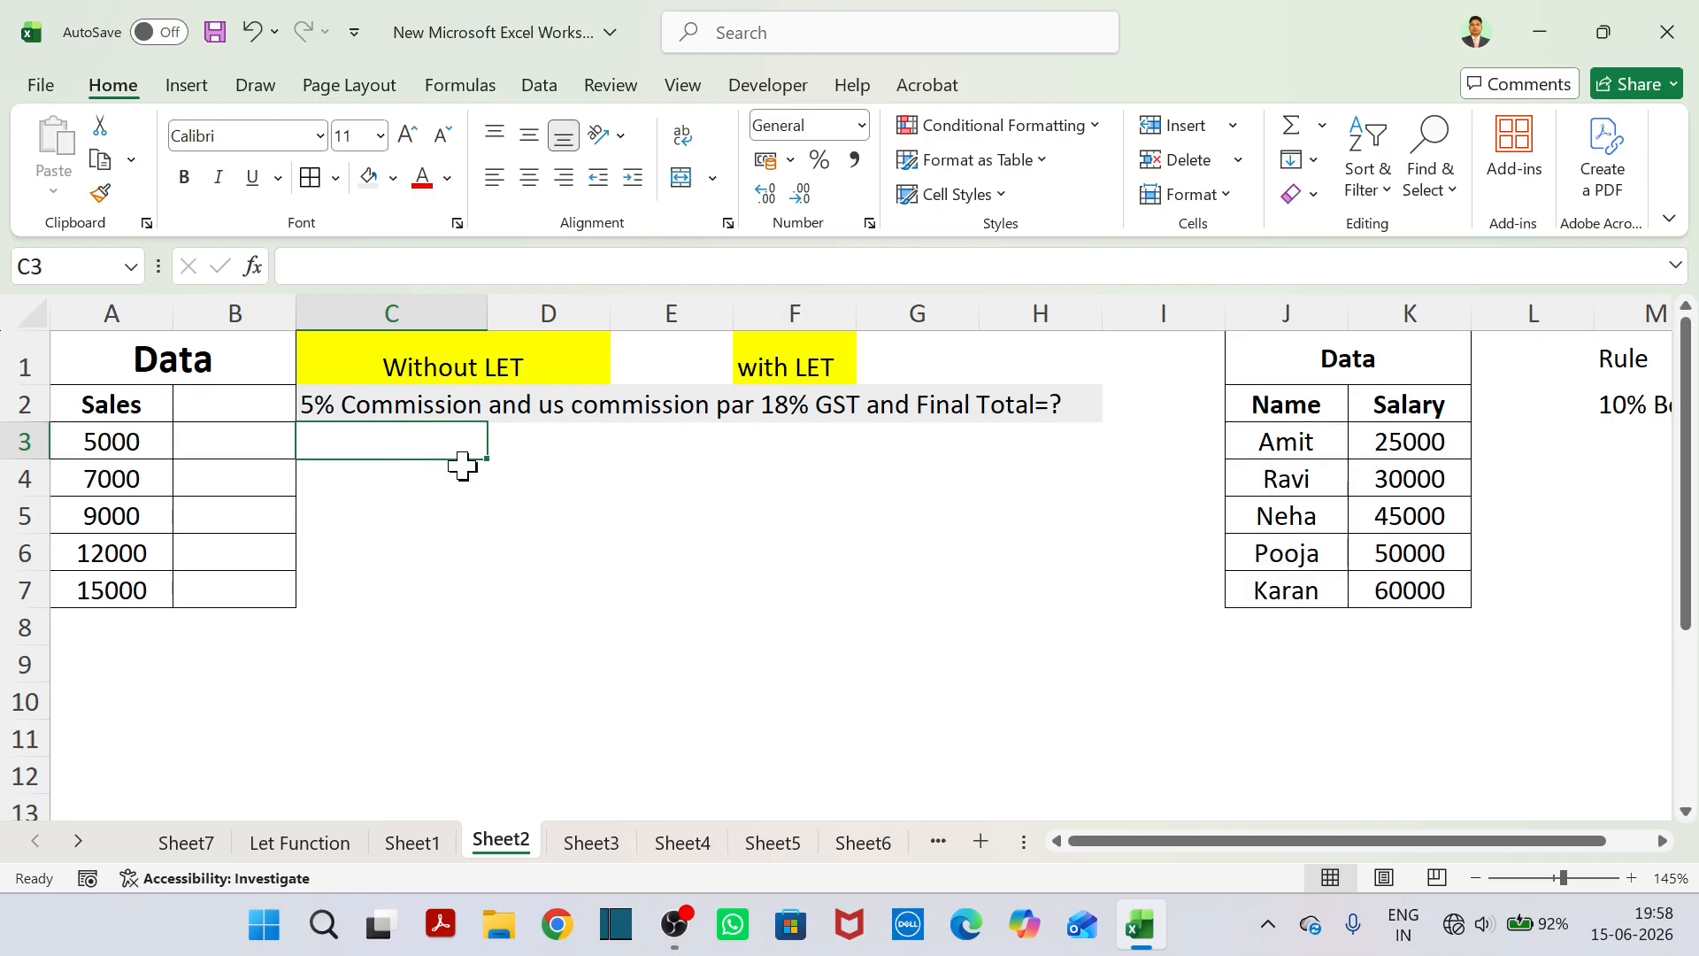
Start a LET formula in C3 that defines the name Sales with A3 as its value.
{"action": "type", "text": "="}
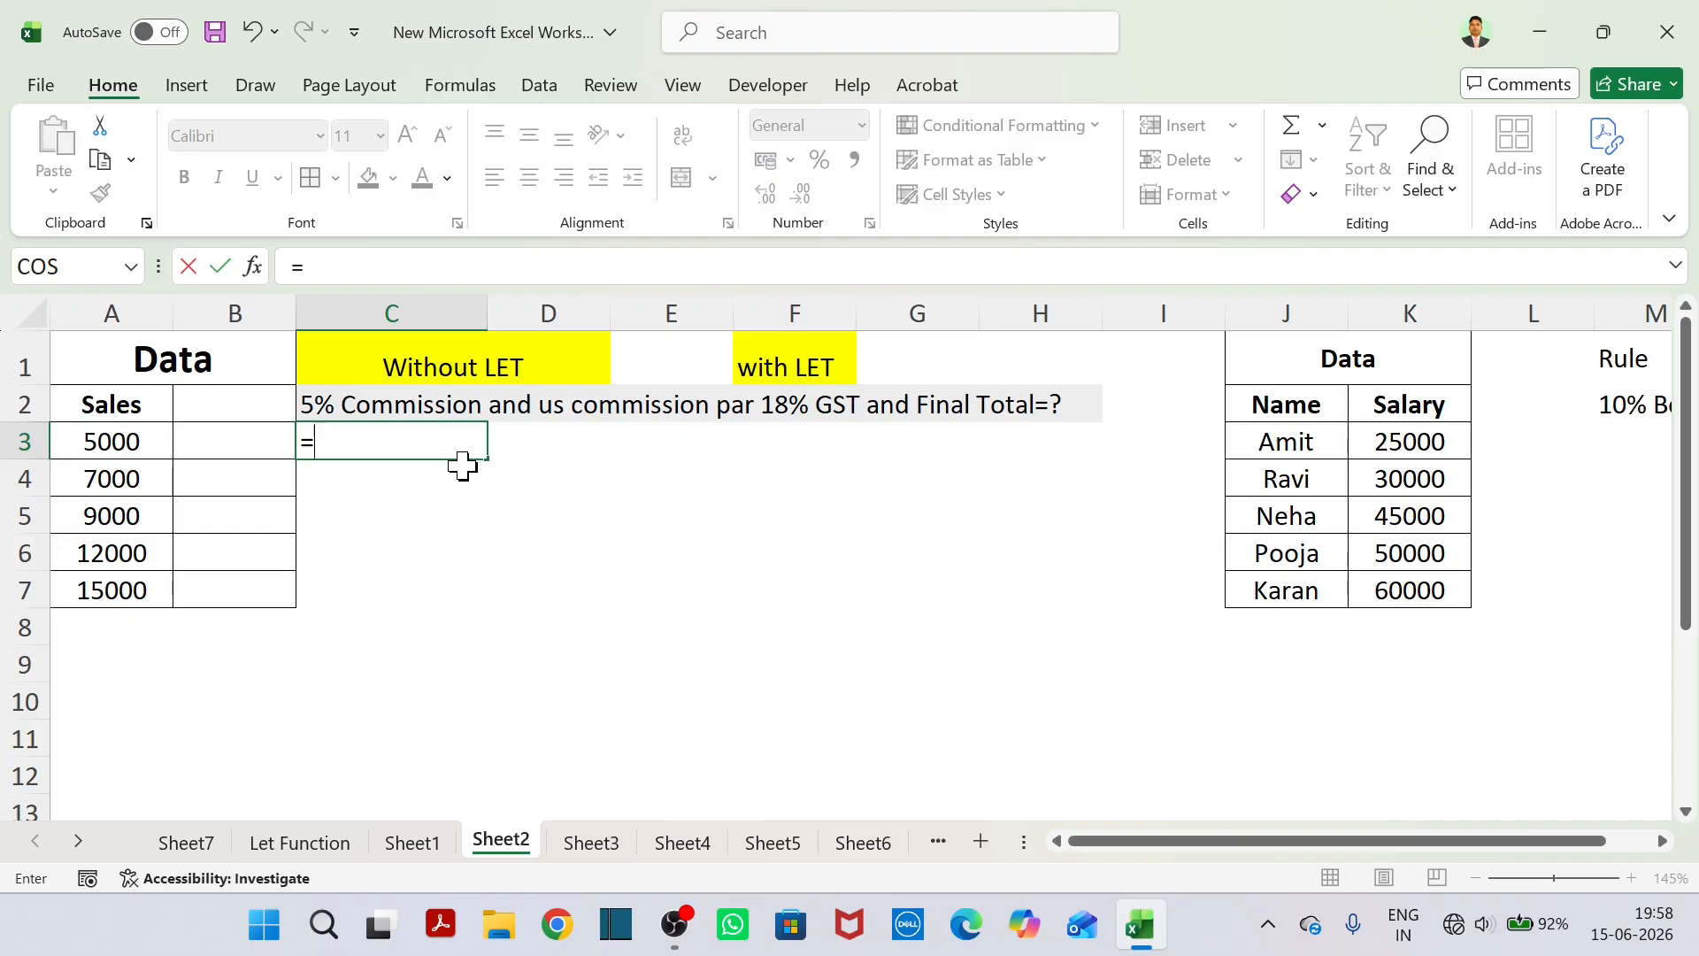
{"action": "type", "text": "let"}
{"action": "key", "text": "Tab"}
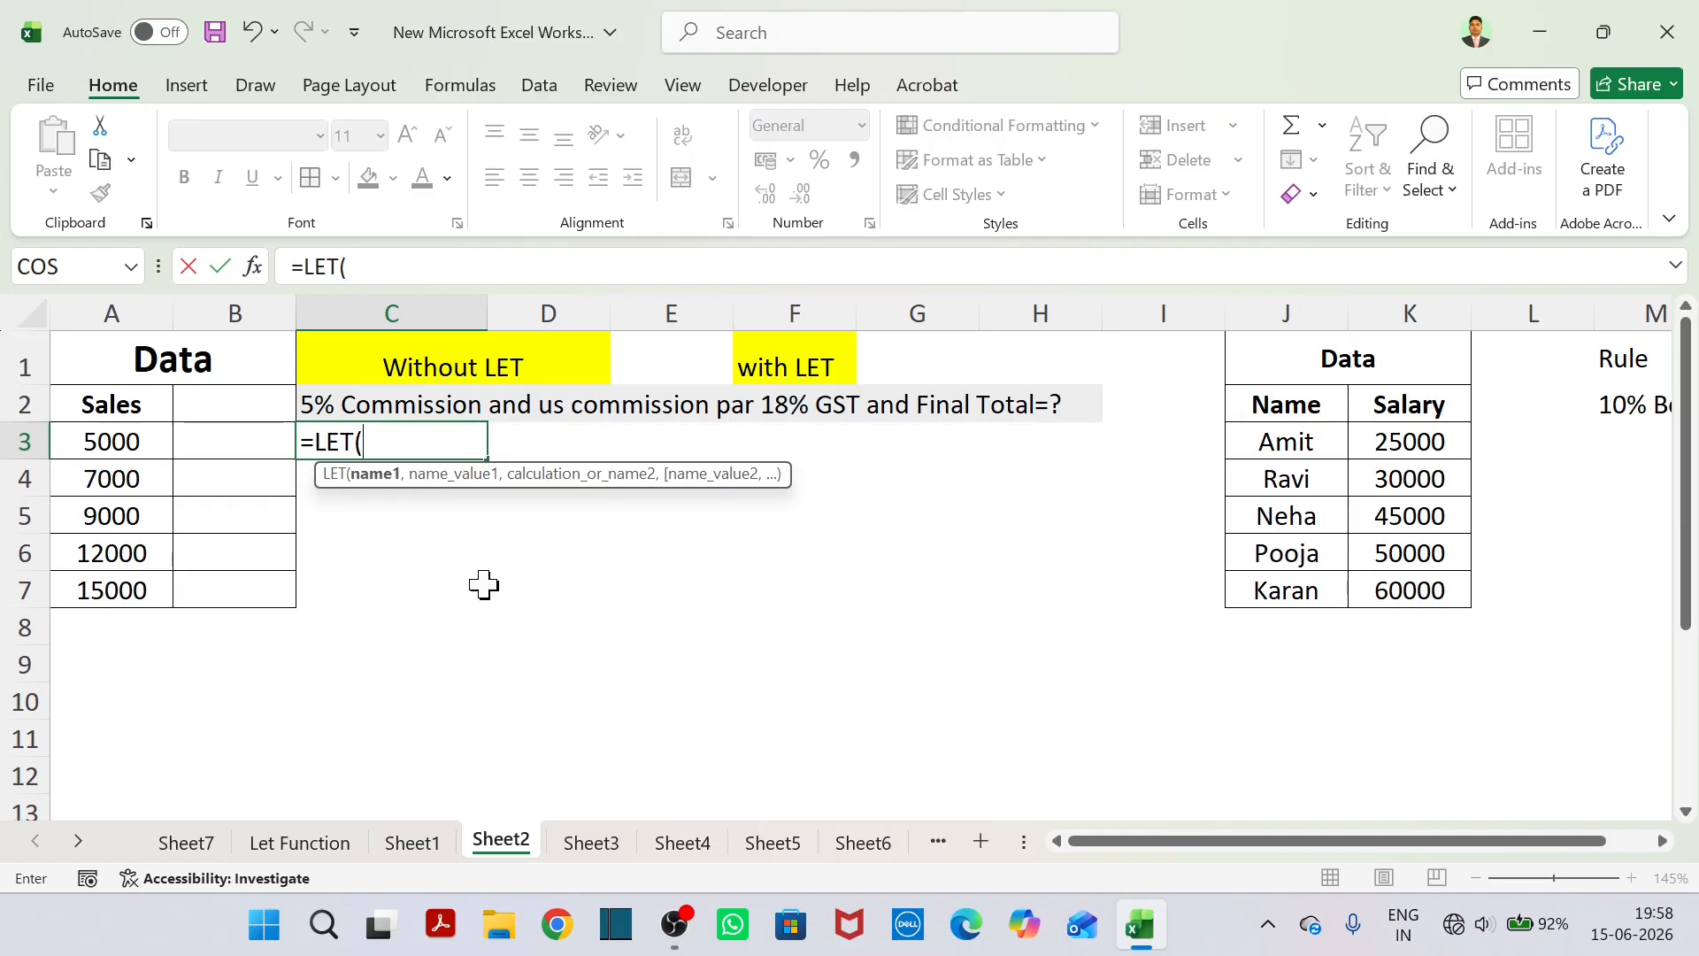
{"action": "type", "text": "Slaes"}
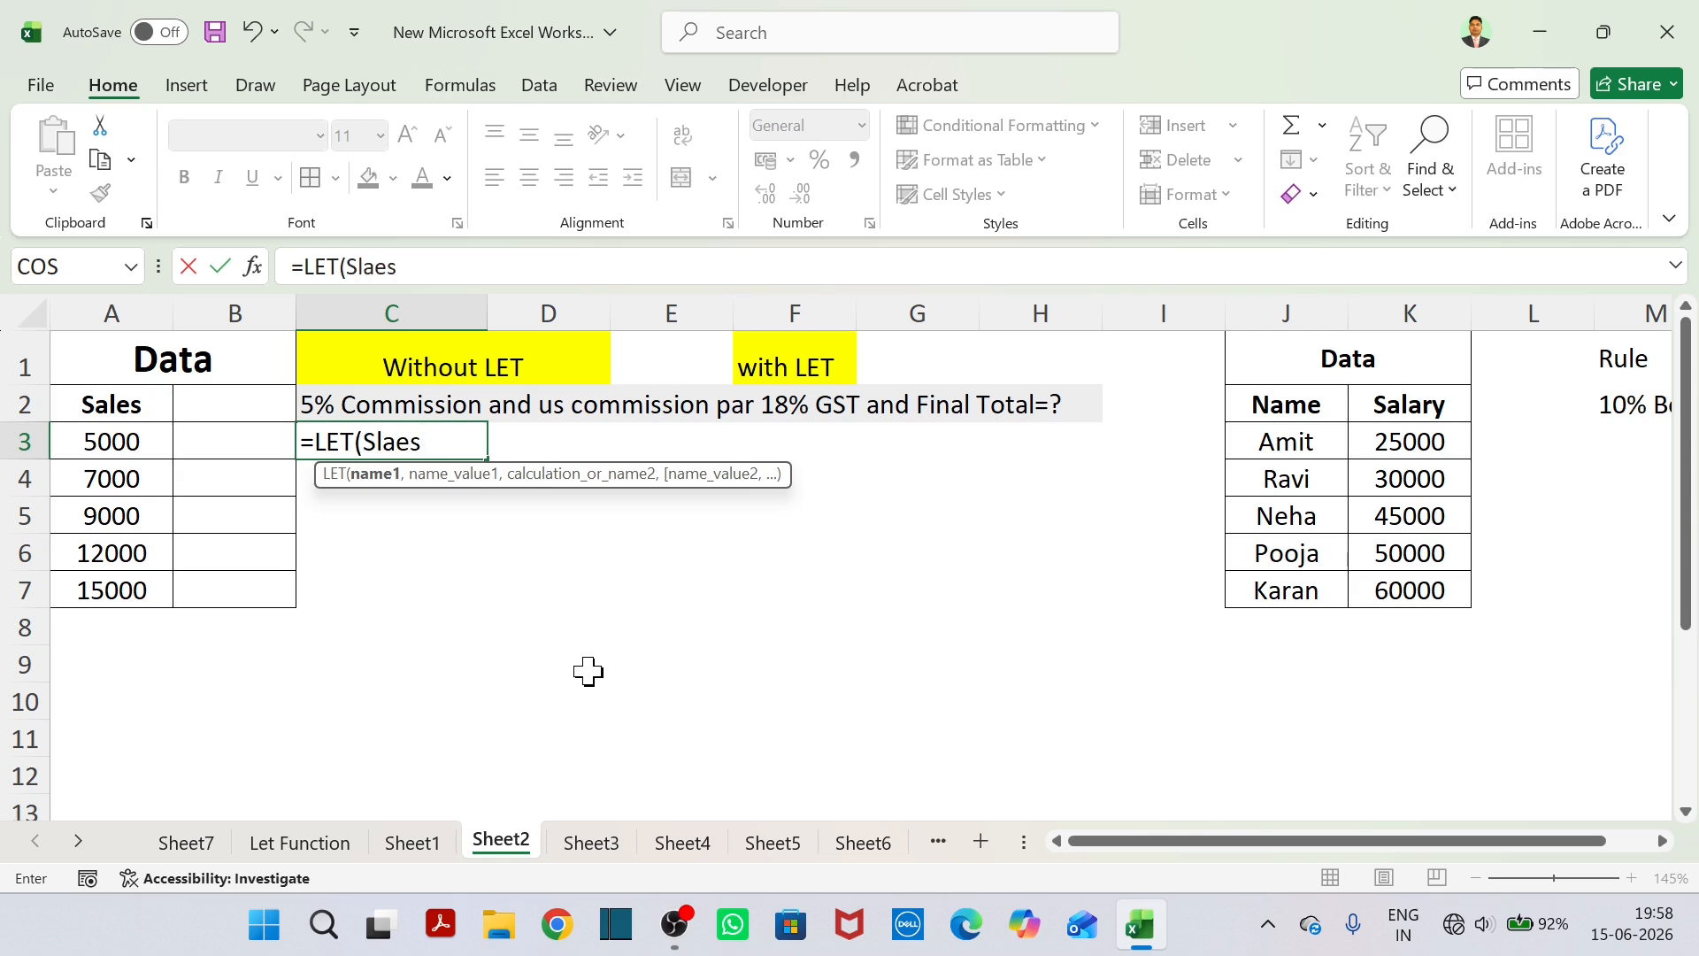
{"action": "type", "text": ","}
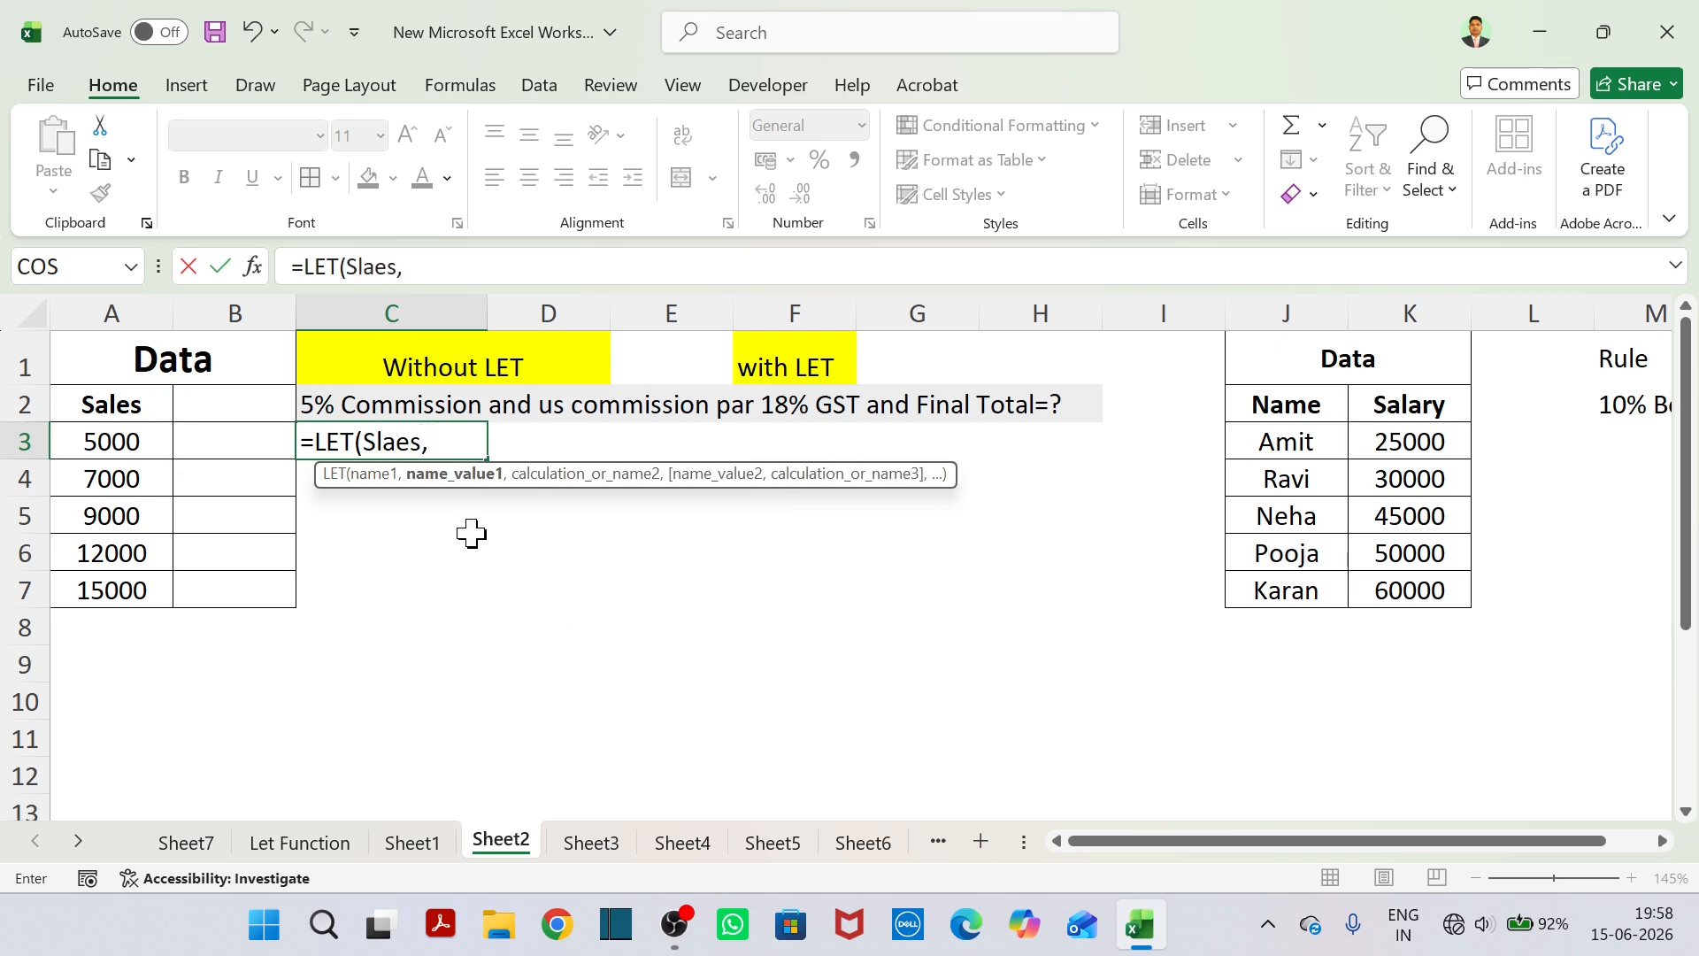
{"action": "left_click", "coordinate": [135, 450]}
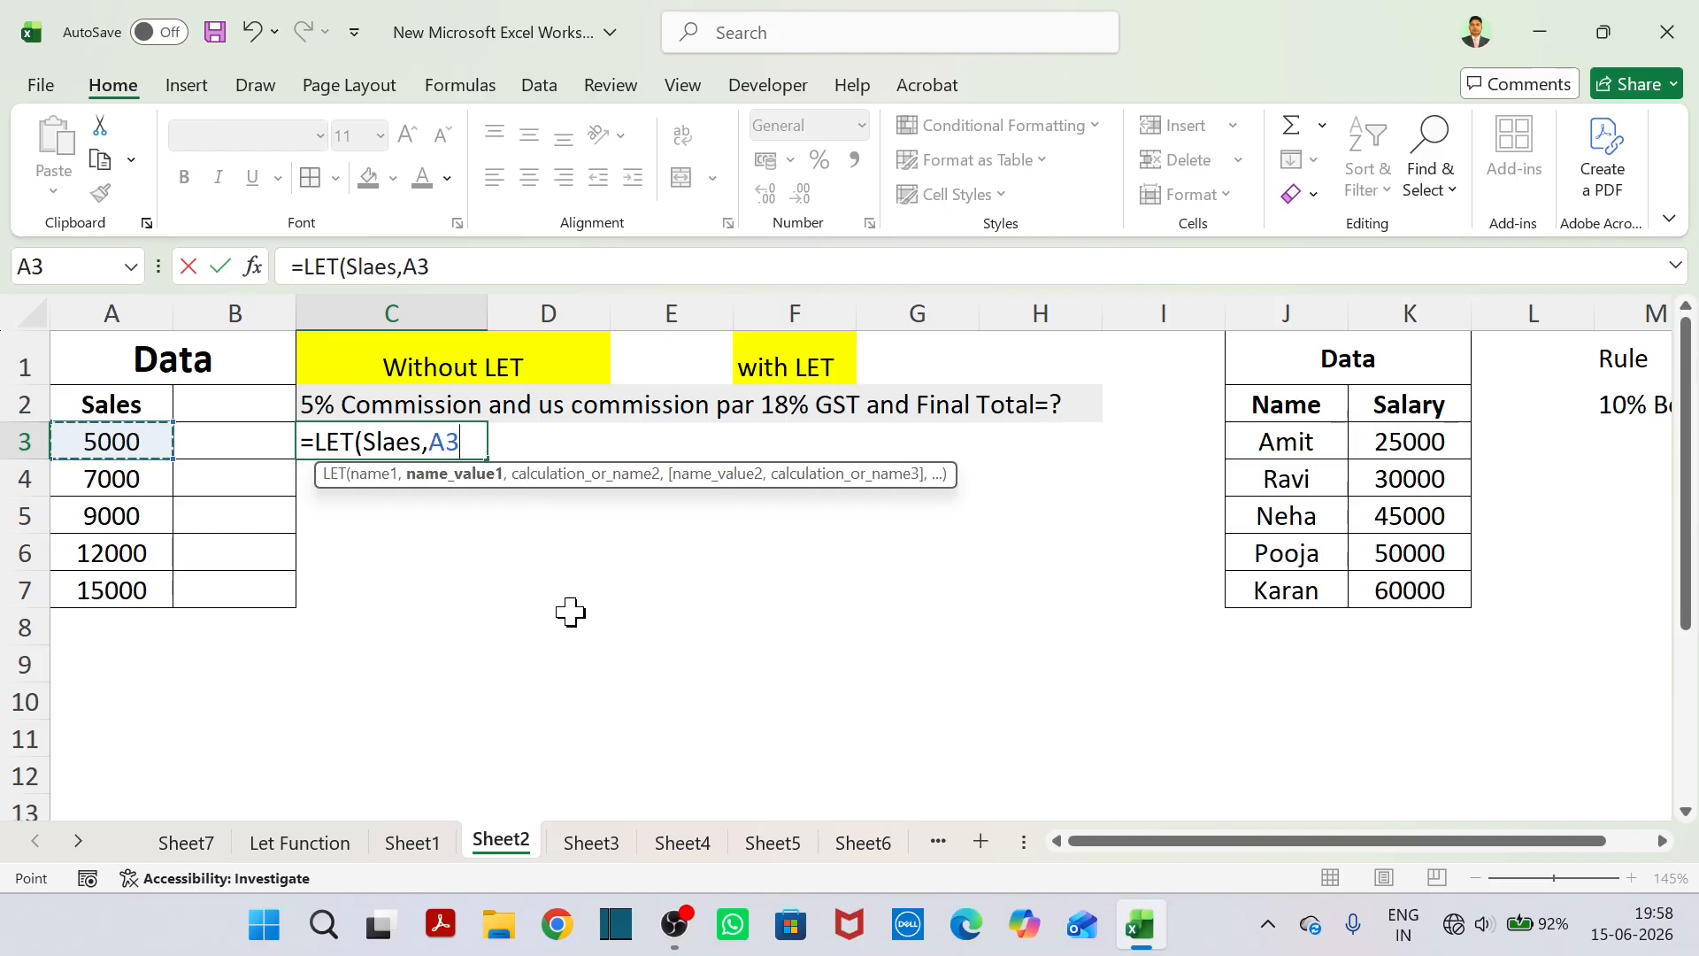
{"action": "left_click", "coordinate": [387, 452]}
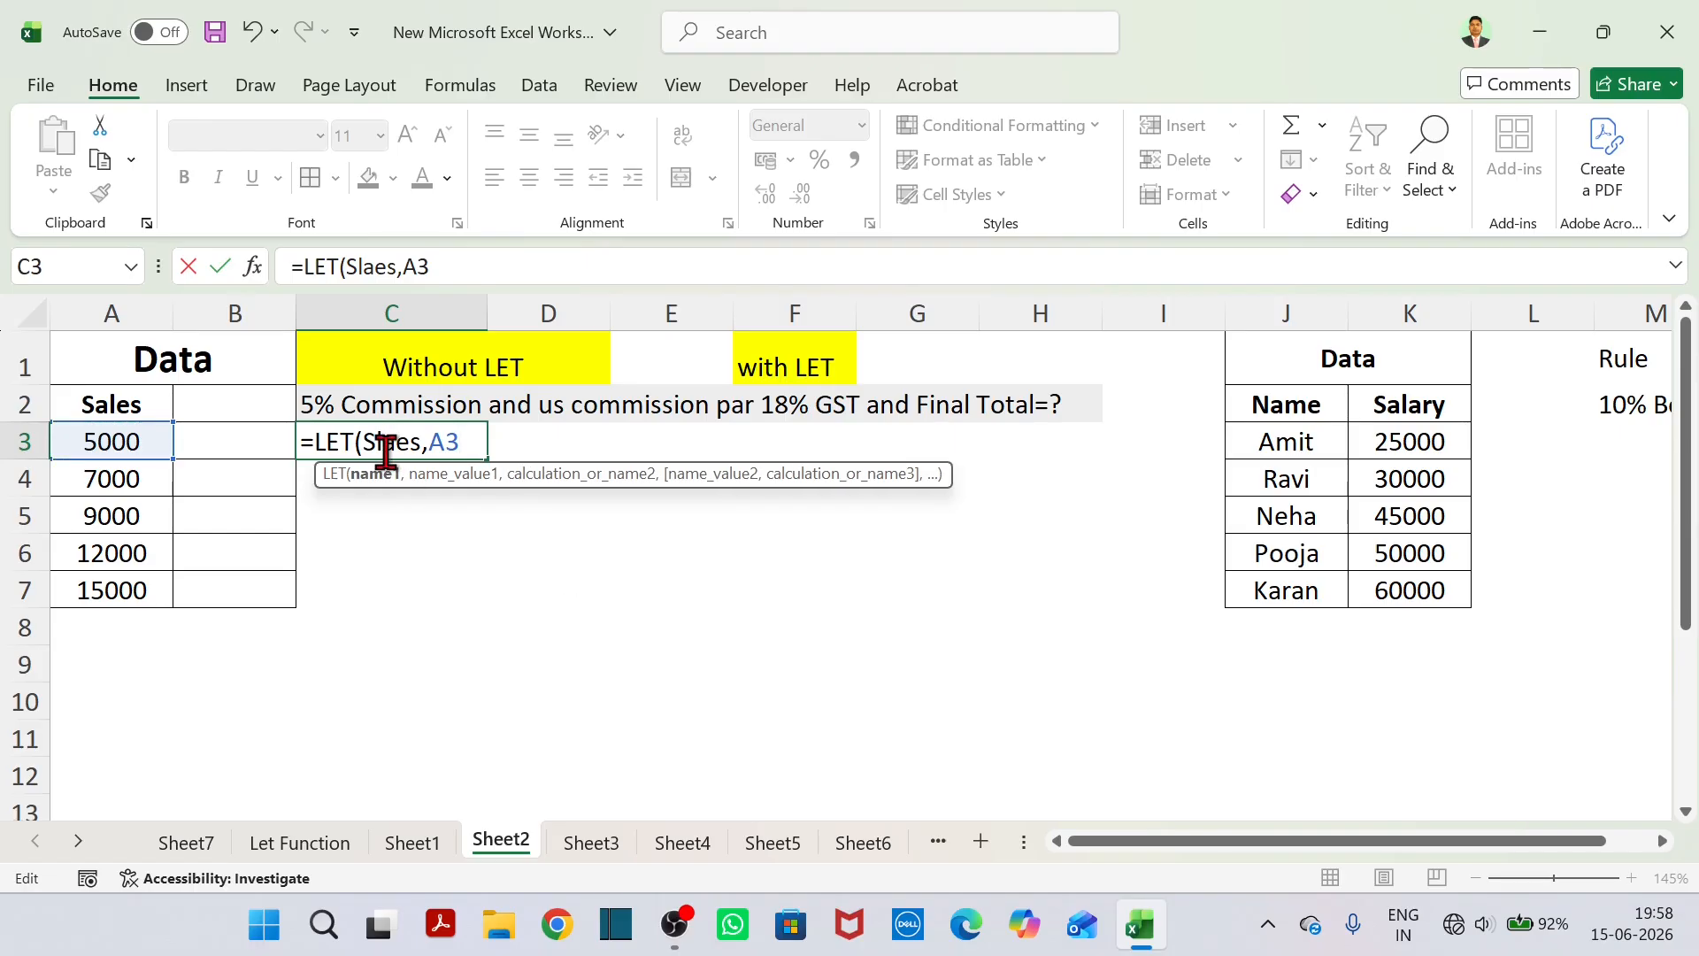
{"action": "key", "text": "BackSpace"}
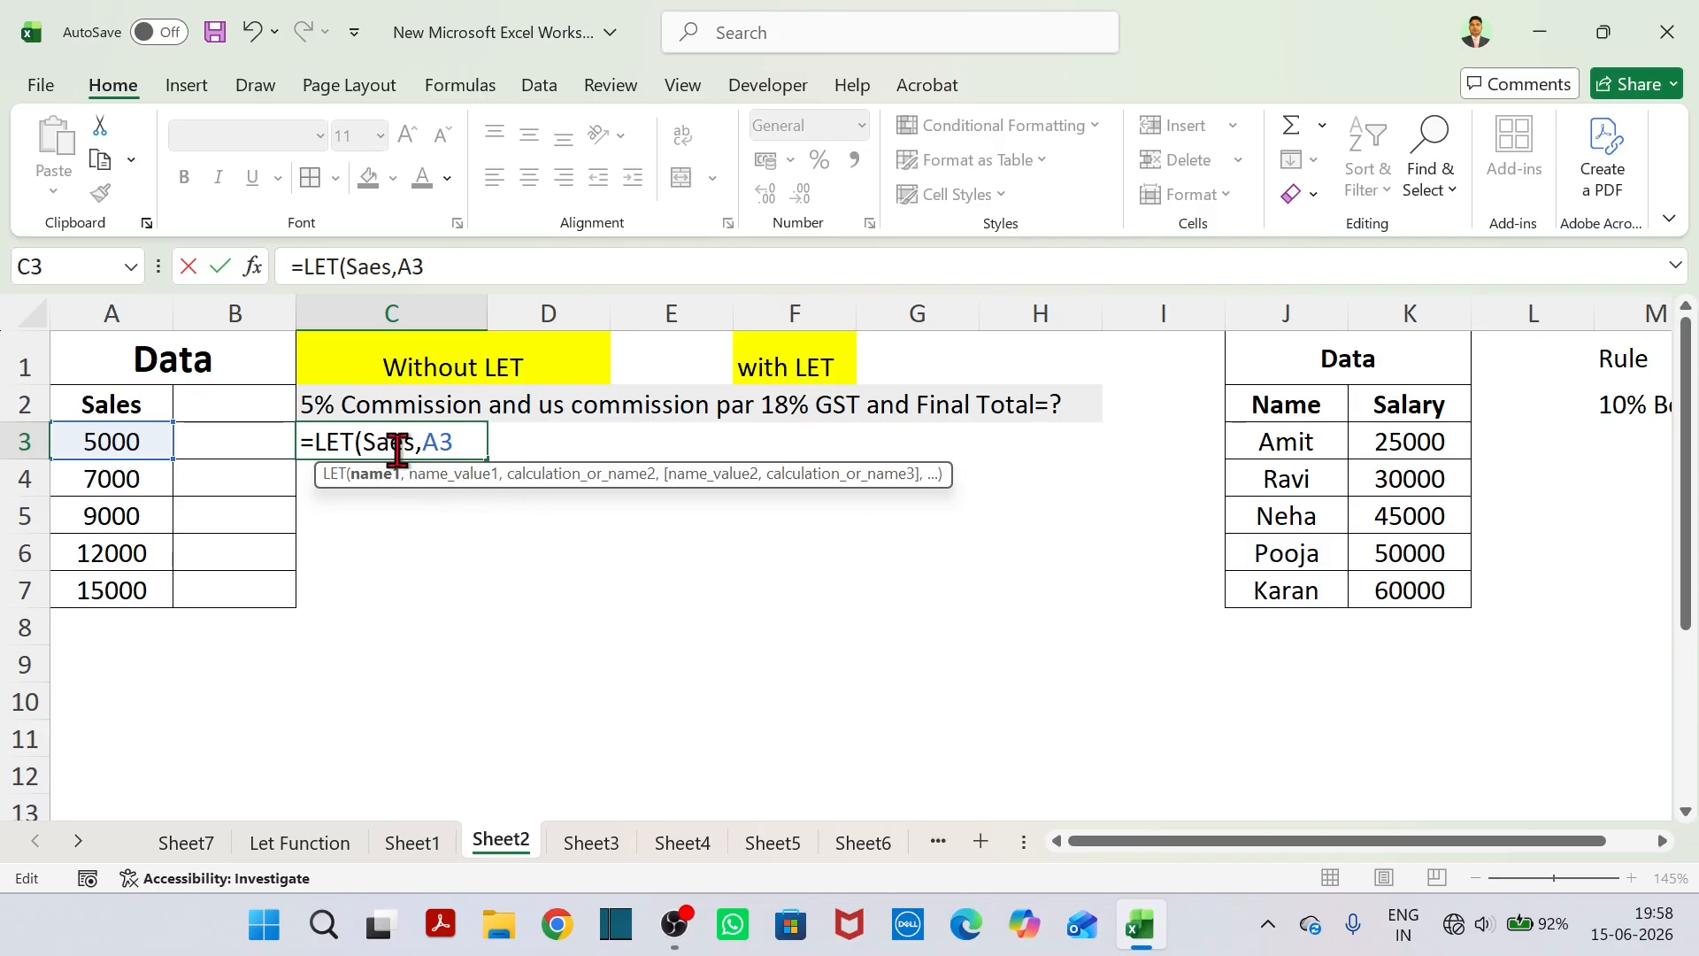
{"action": "type", "text": "l"}
{"action": "left_click", "coordinate": [462, 443]}
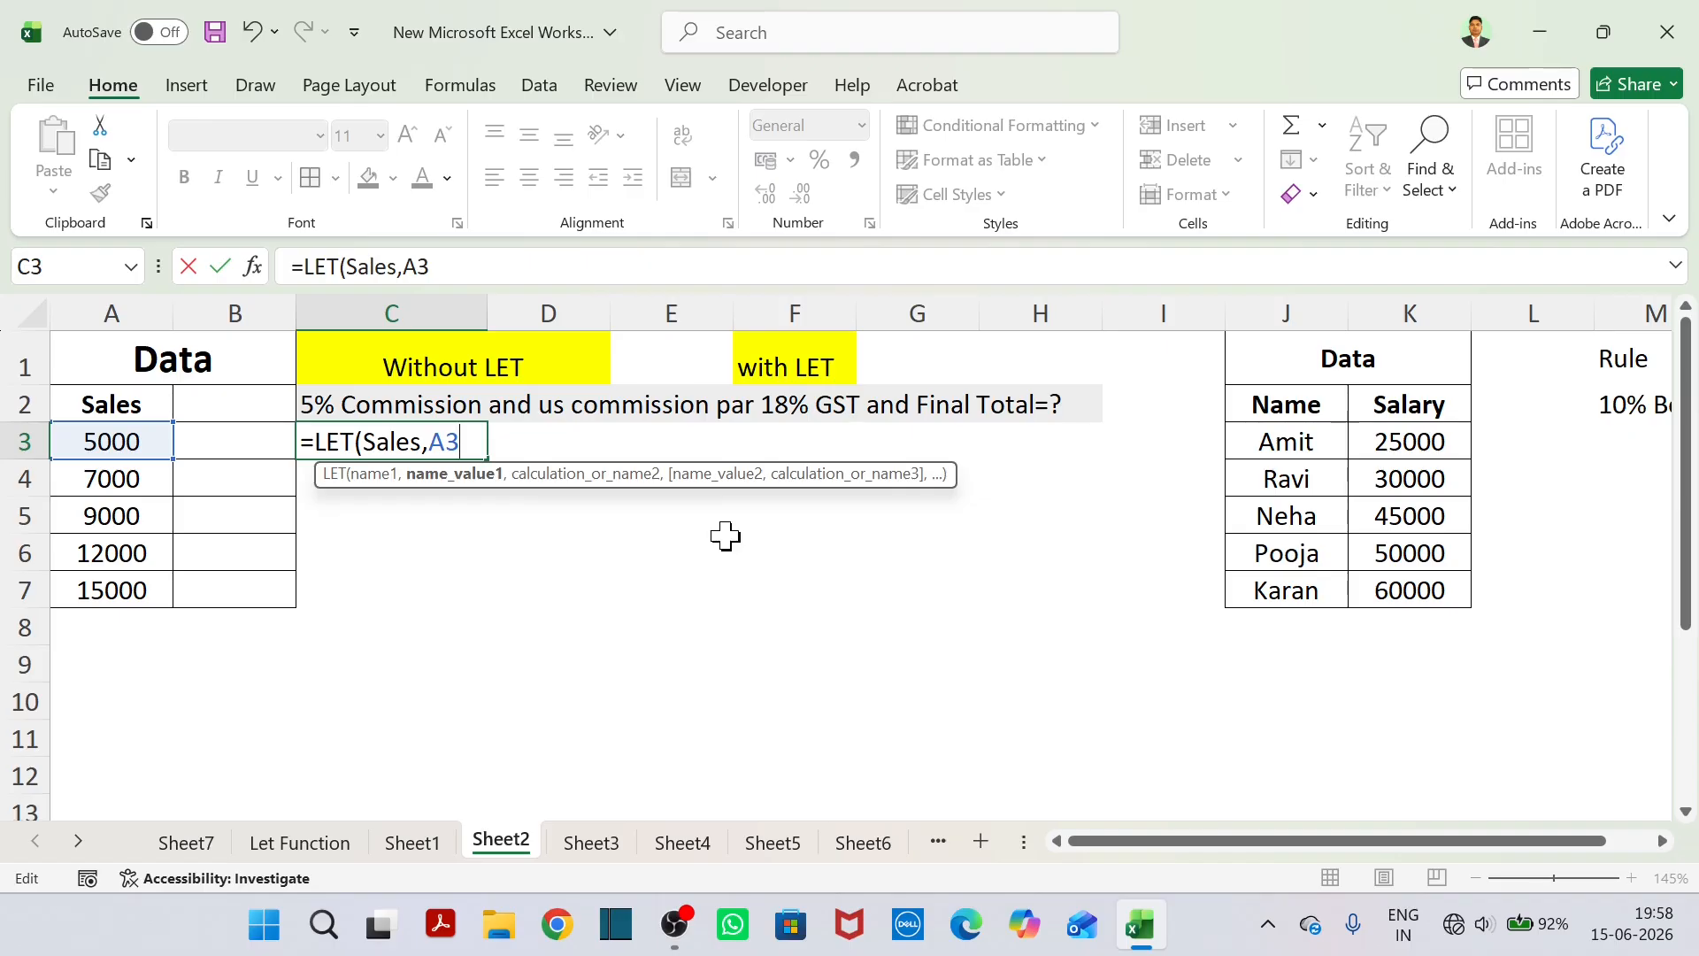
{"action": "type", "text": ","}
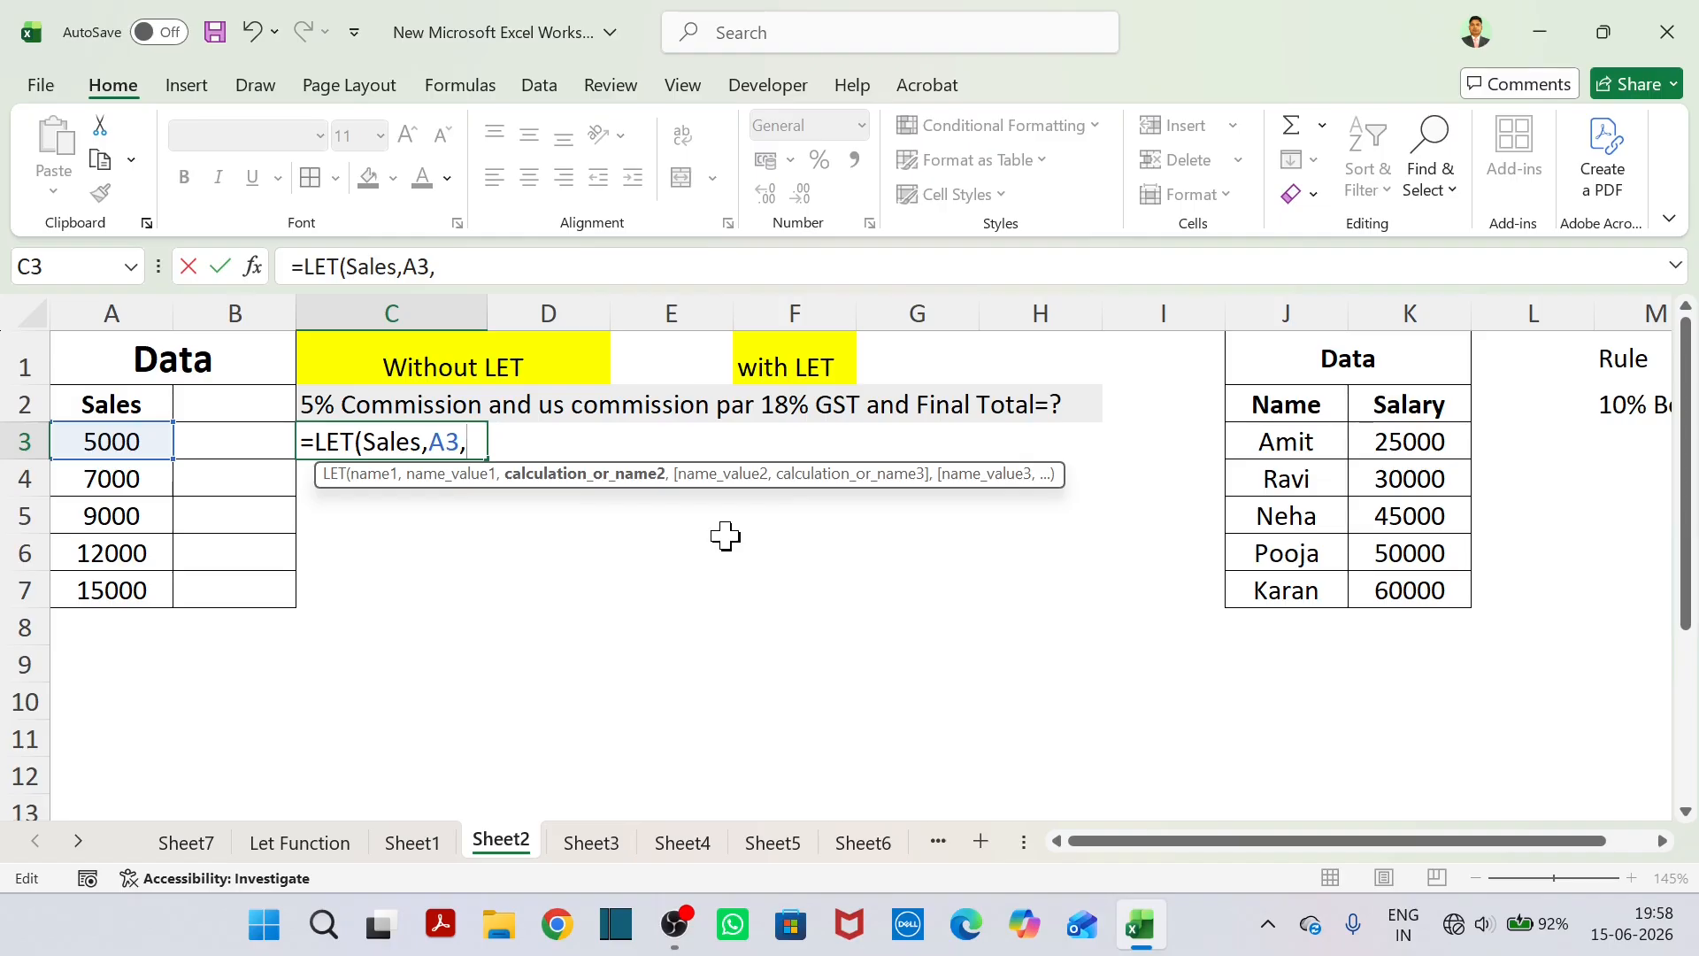
Define Commission as the second name in the LET formula, with Sales*5% as its value.
{"action": "type", "text": "Comm"}
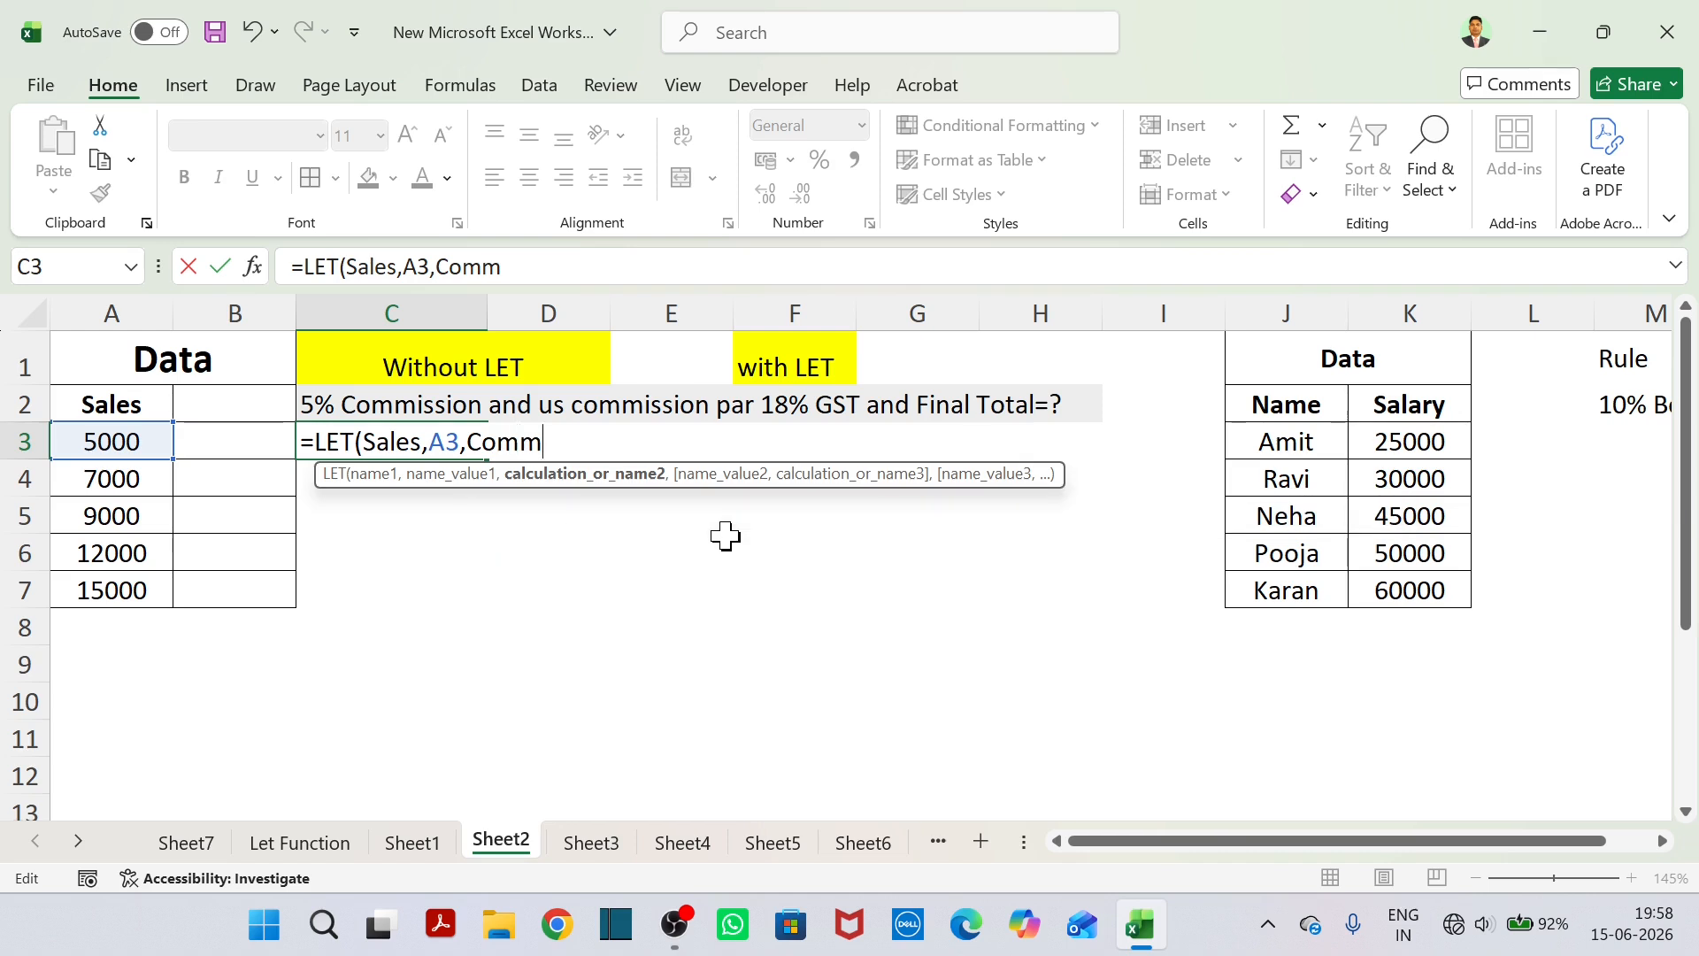
{"action": "type", "text": "ission"}
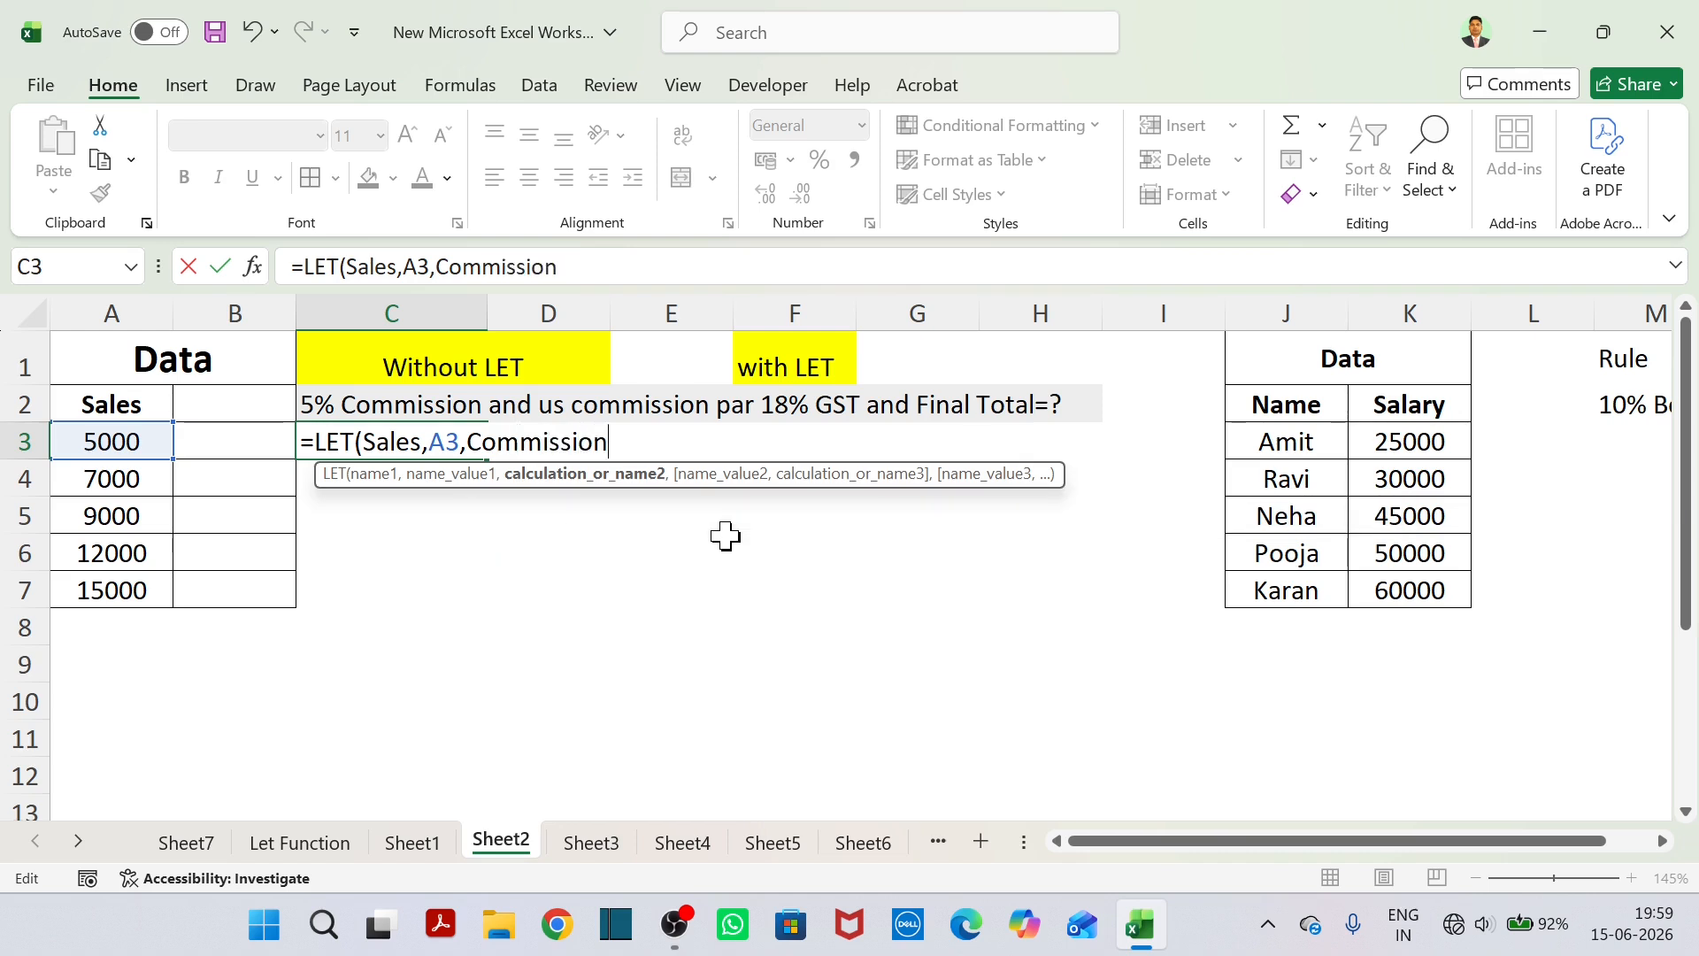
{"action": "type", "text": ","}
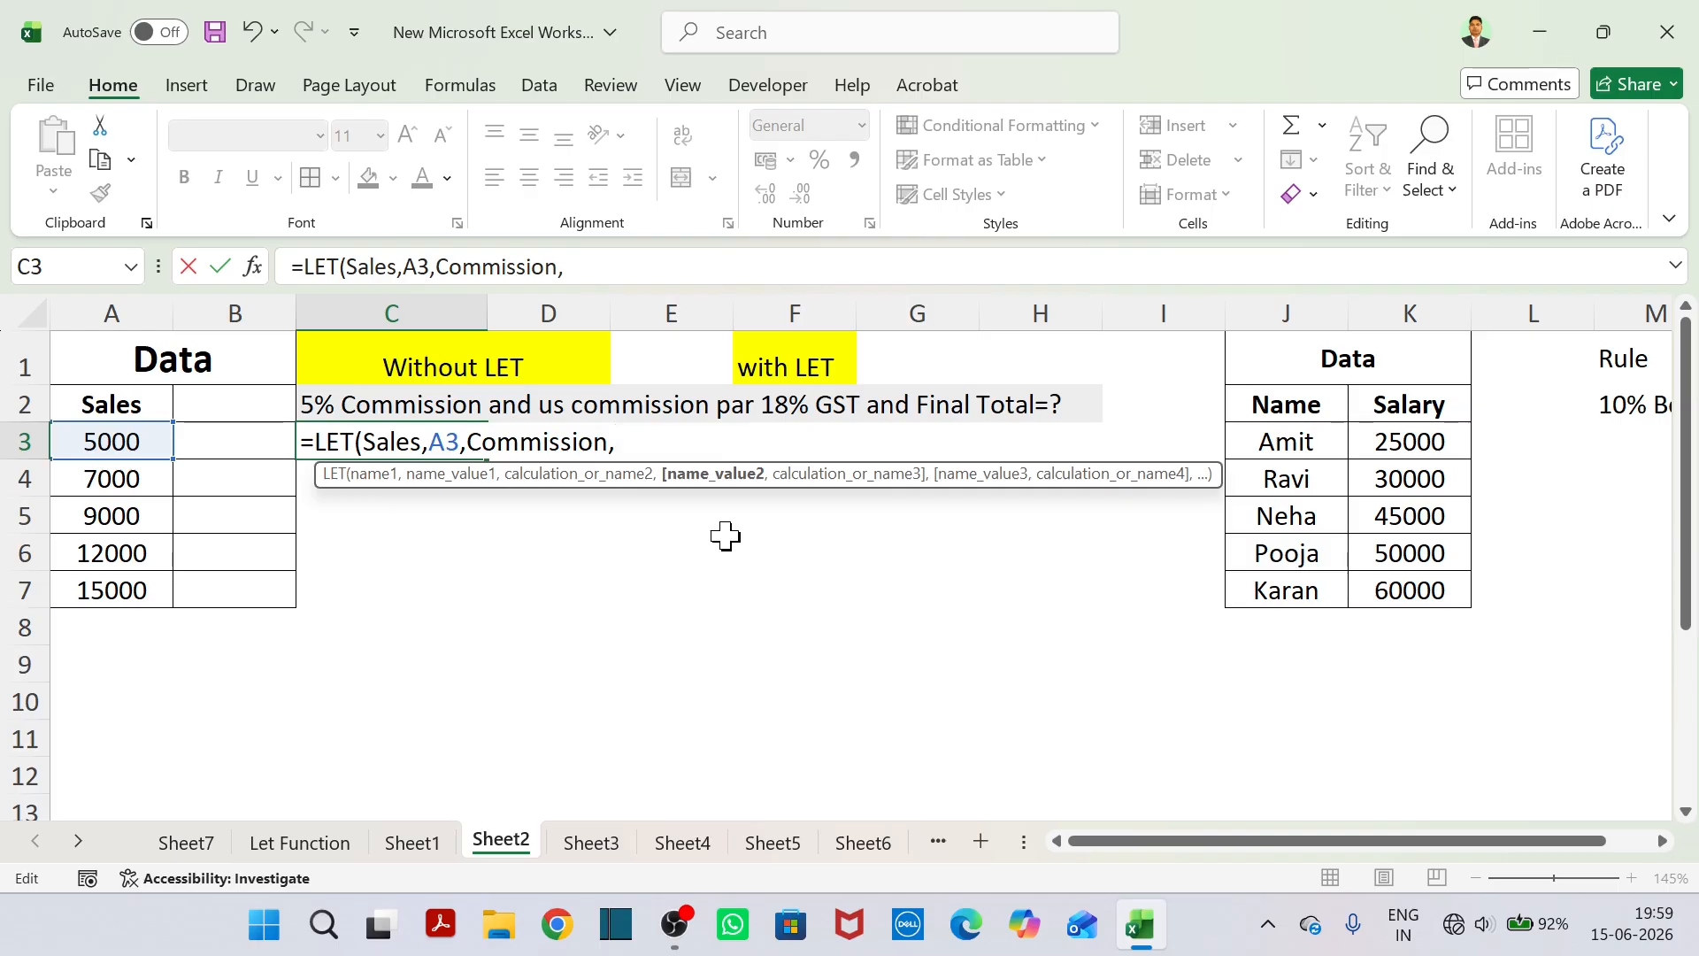
{"action": "type", "text": "Sales"}
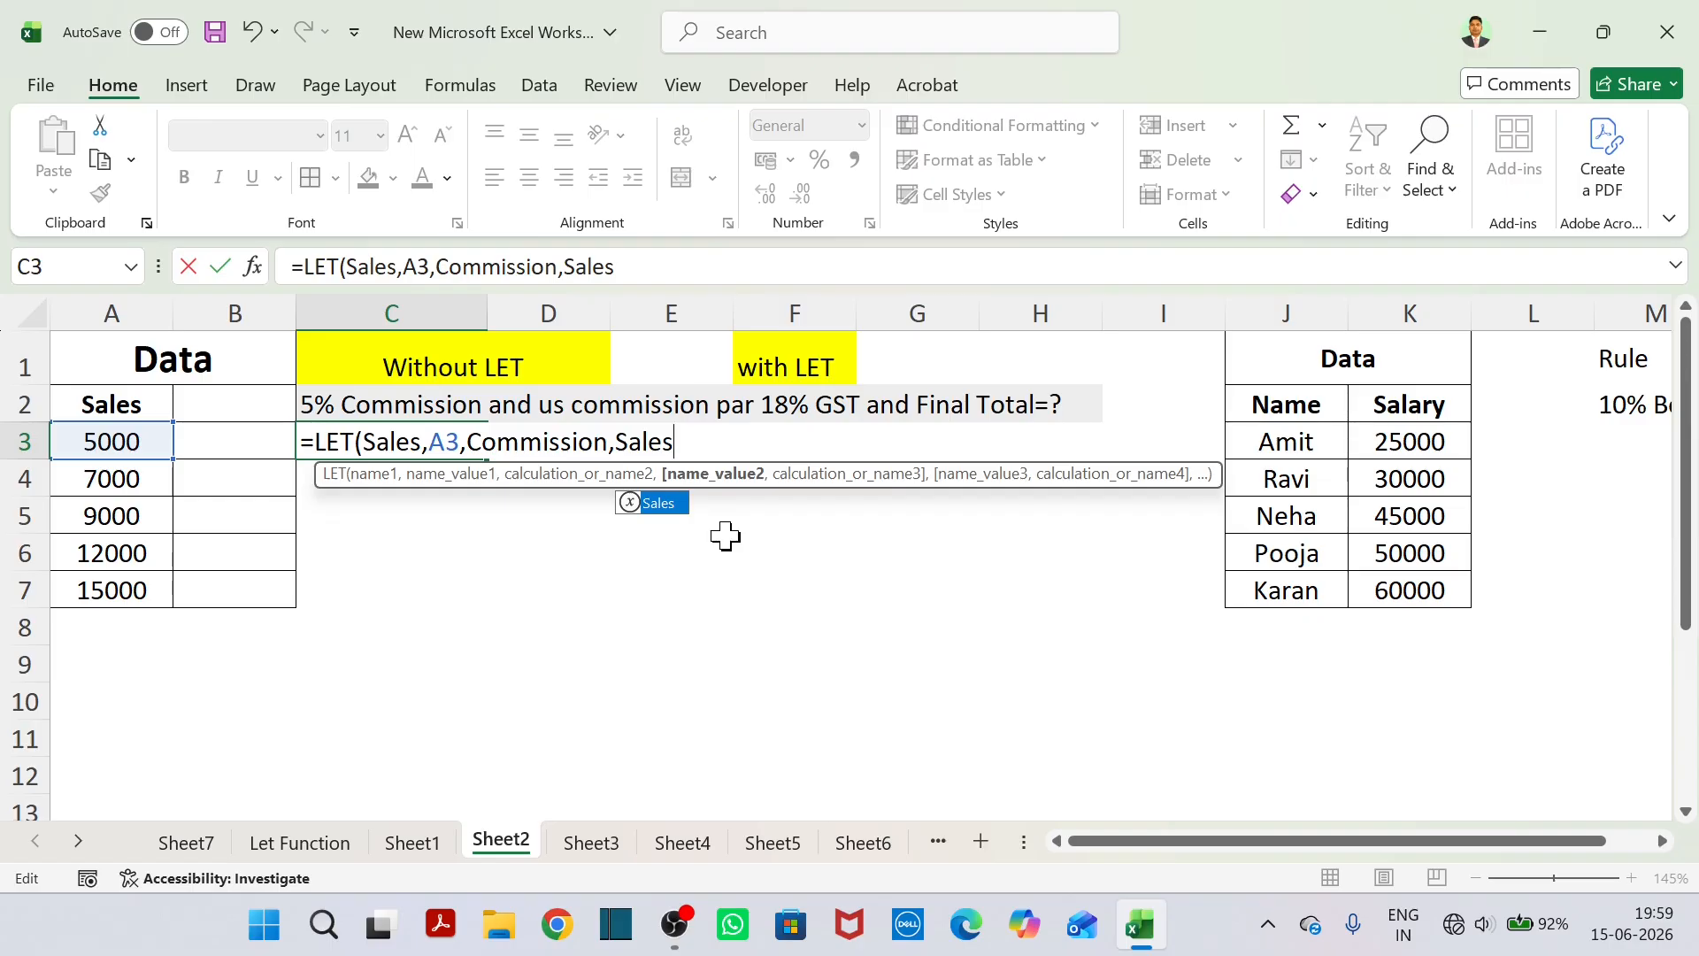
{"action": "type", "text": "*5%"}
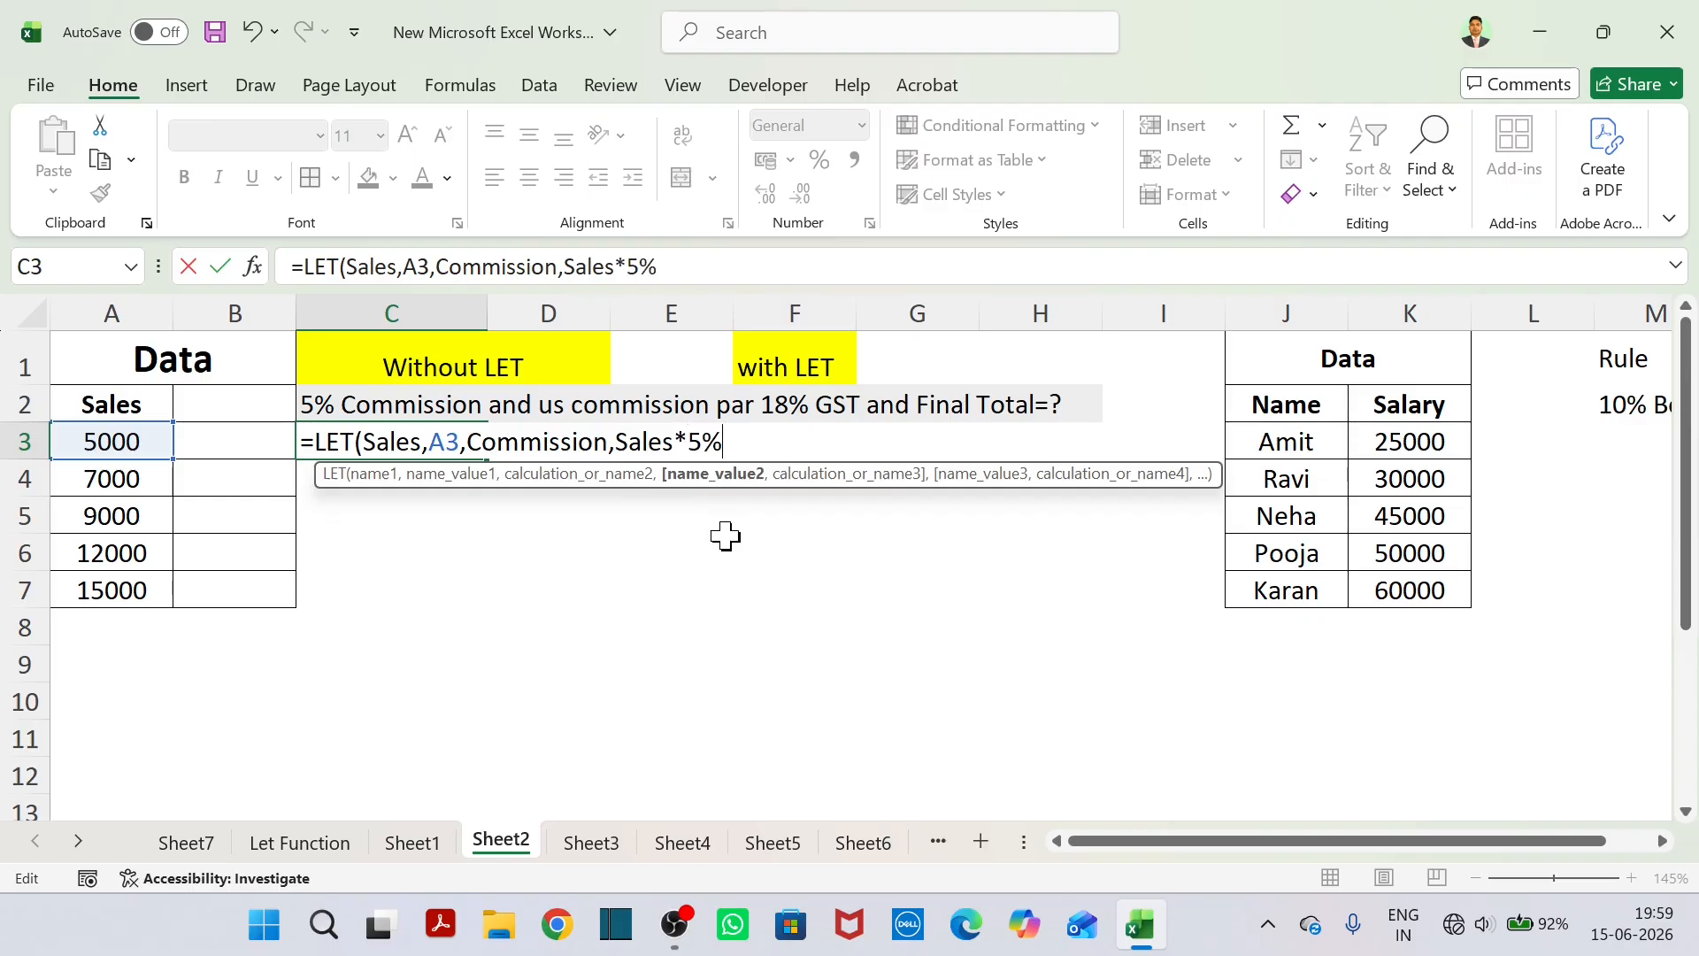
{"action": "type", "text": ","}
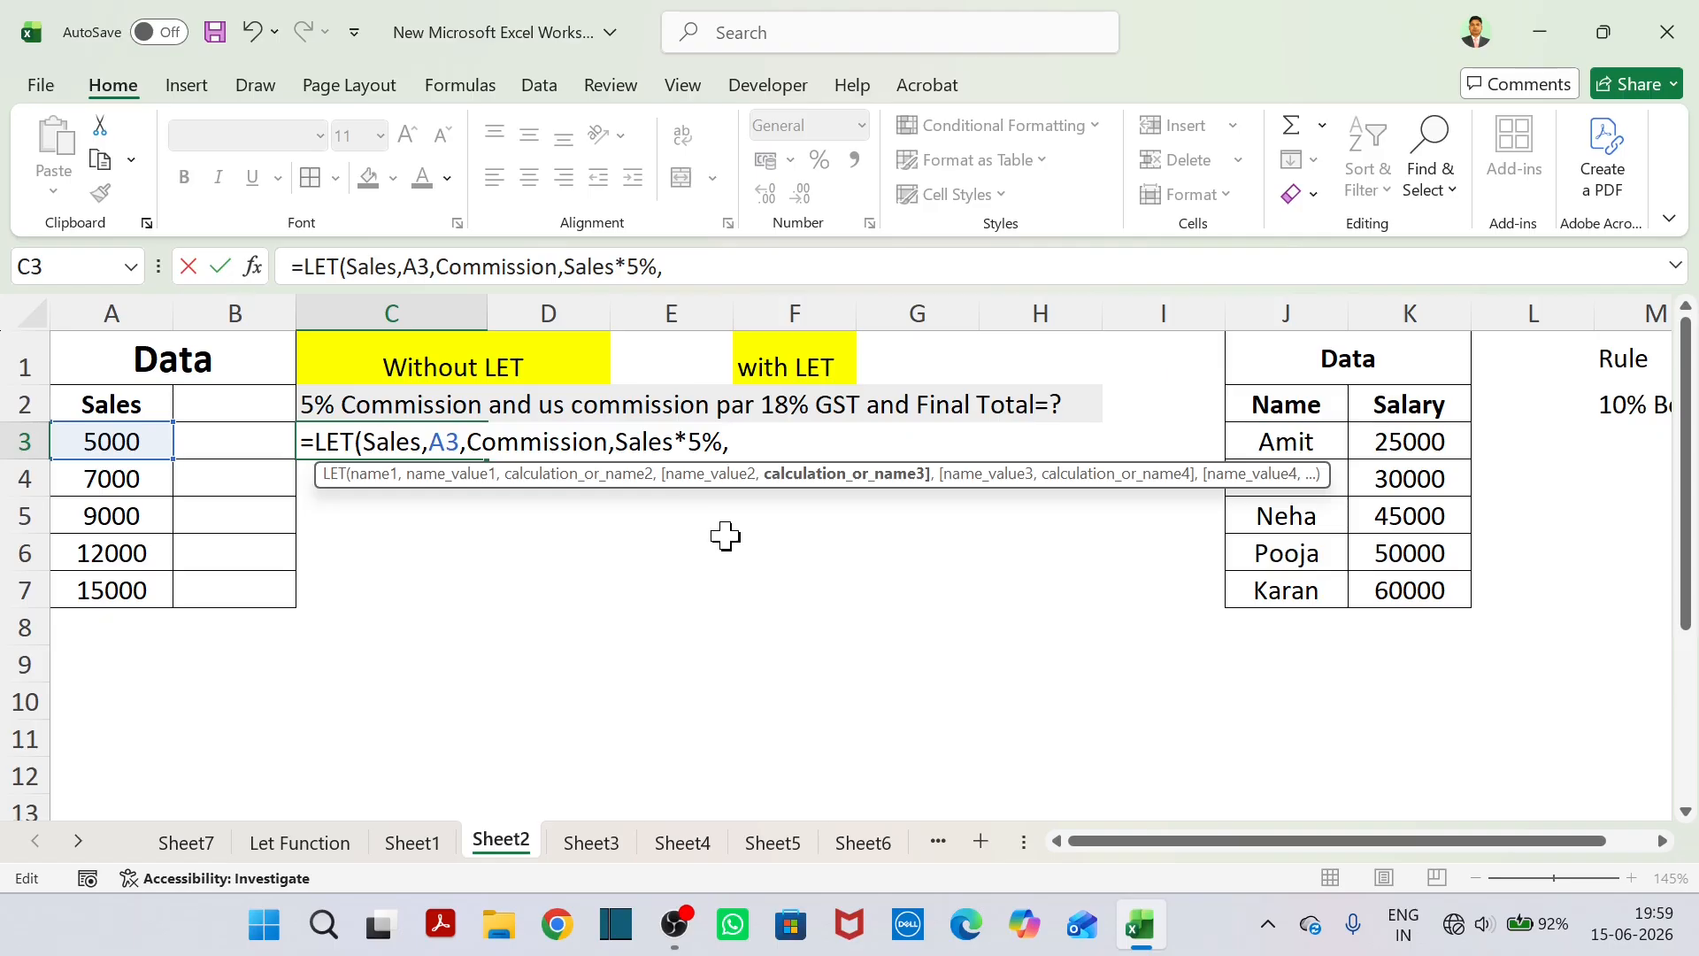
{"action": "type", "text": "GST,"}
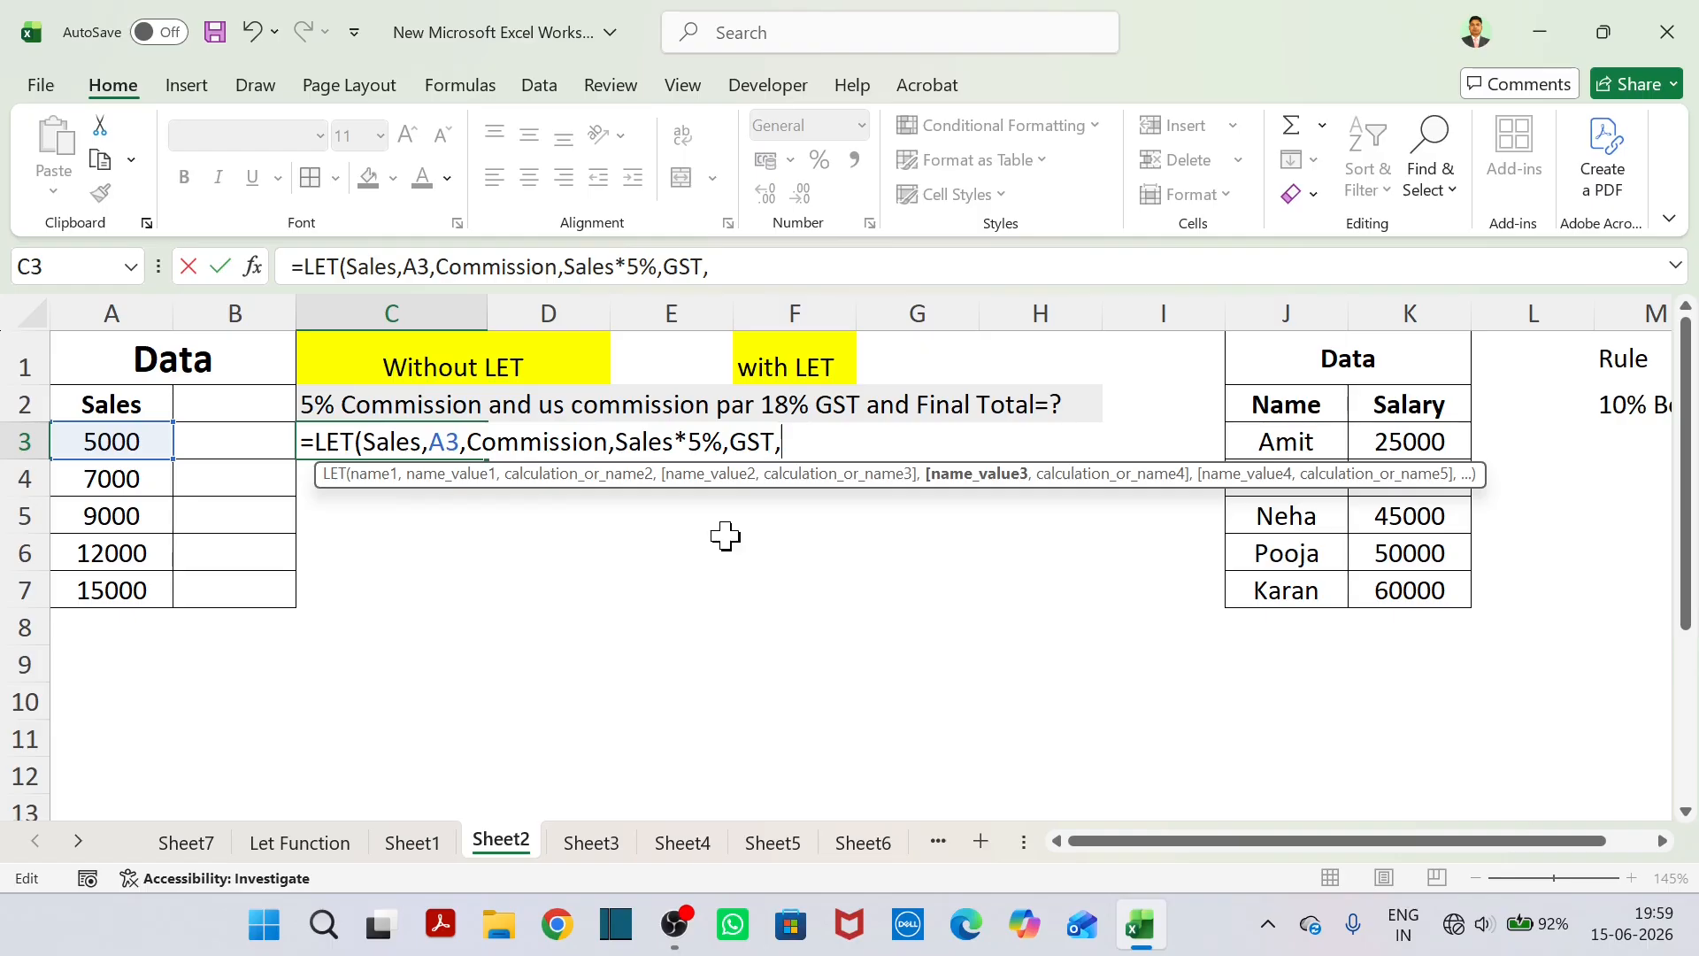
{"action": "type", "text": "Commissio"}
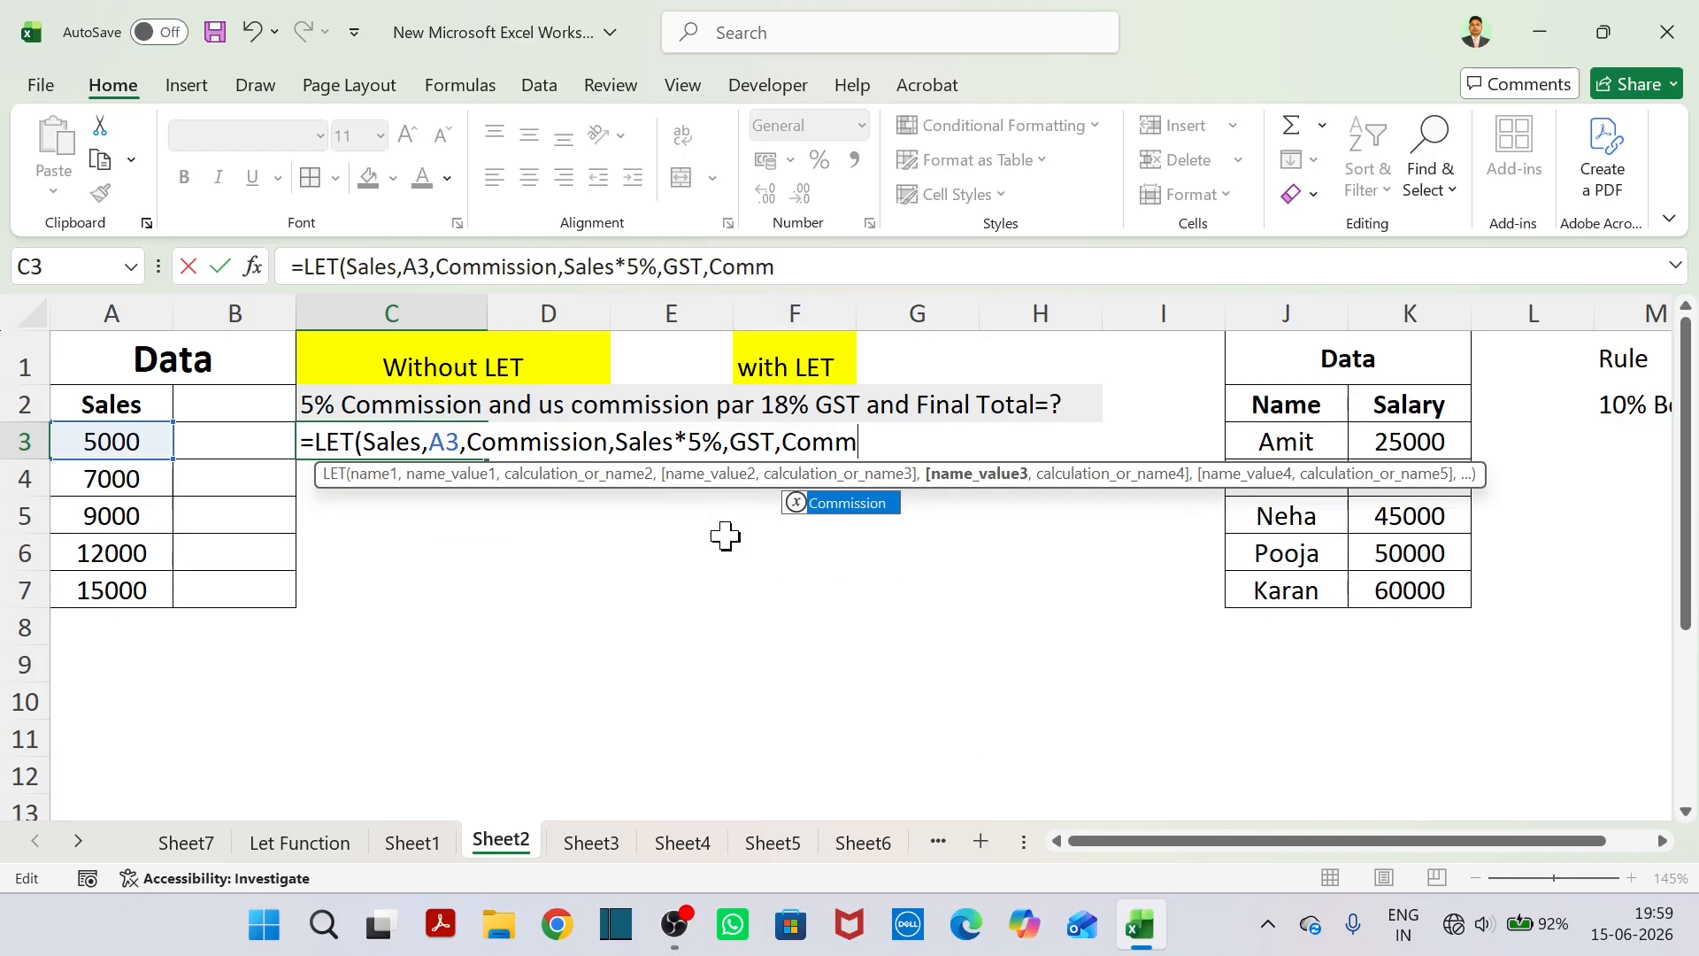
{"action": "type", "text": "n"}
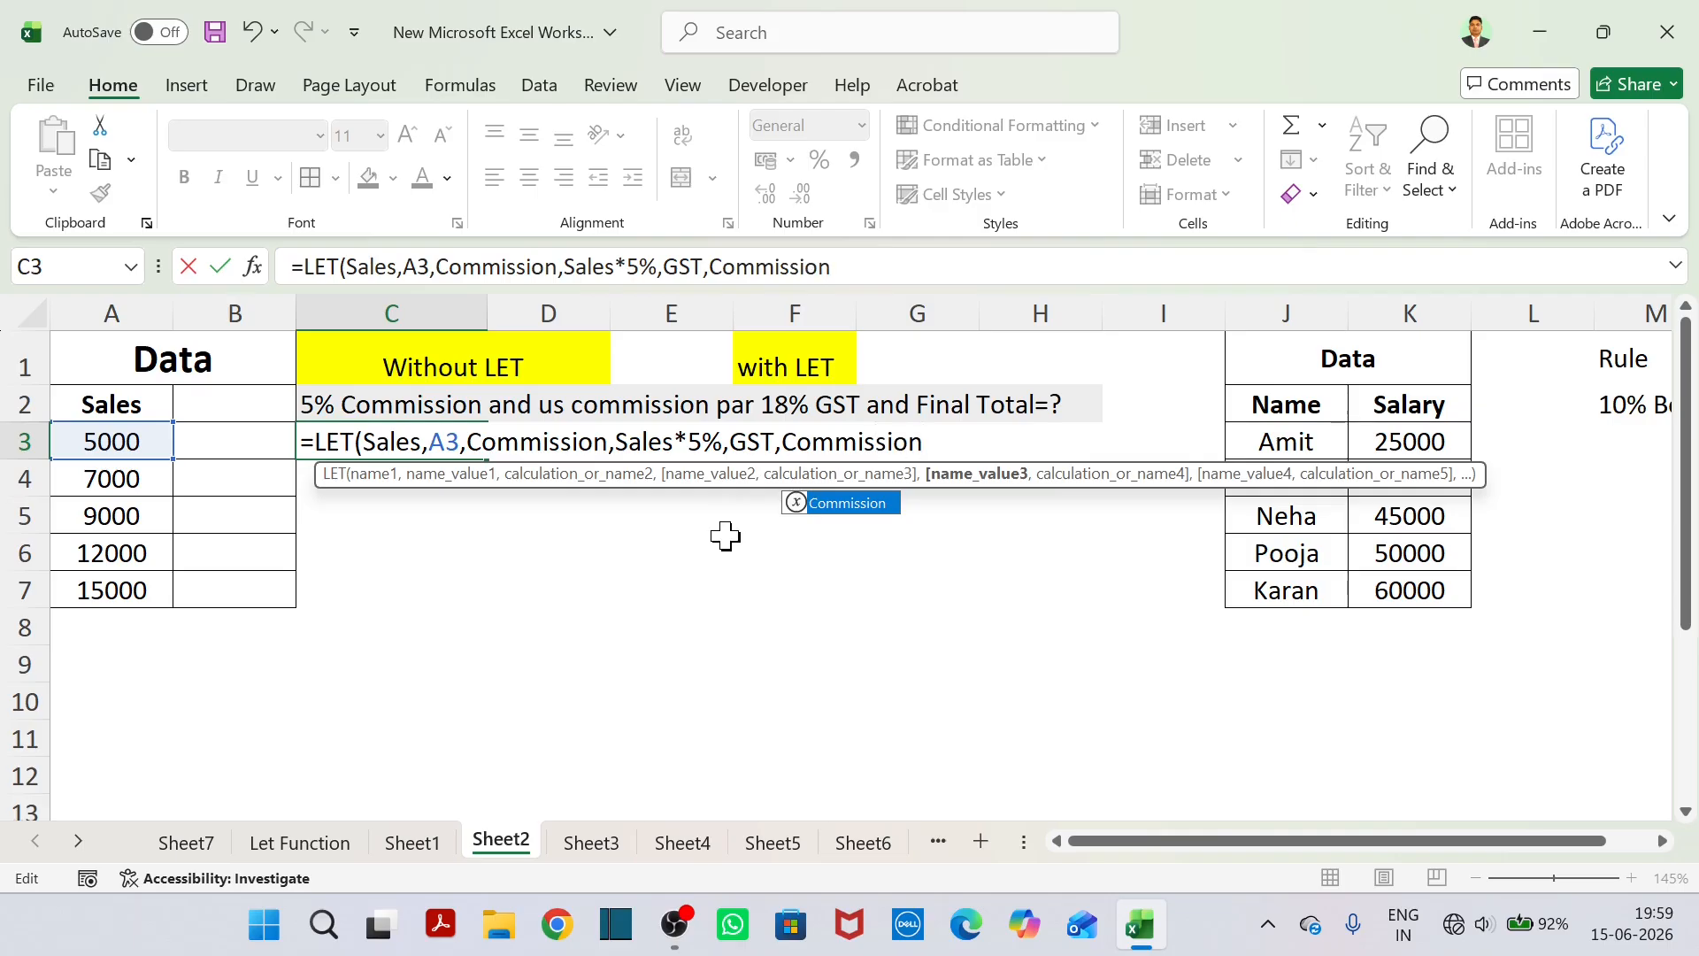
{"action": "type", "text": "*18%"}
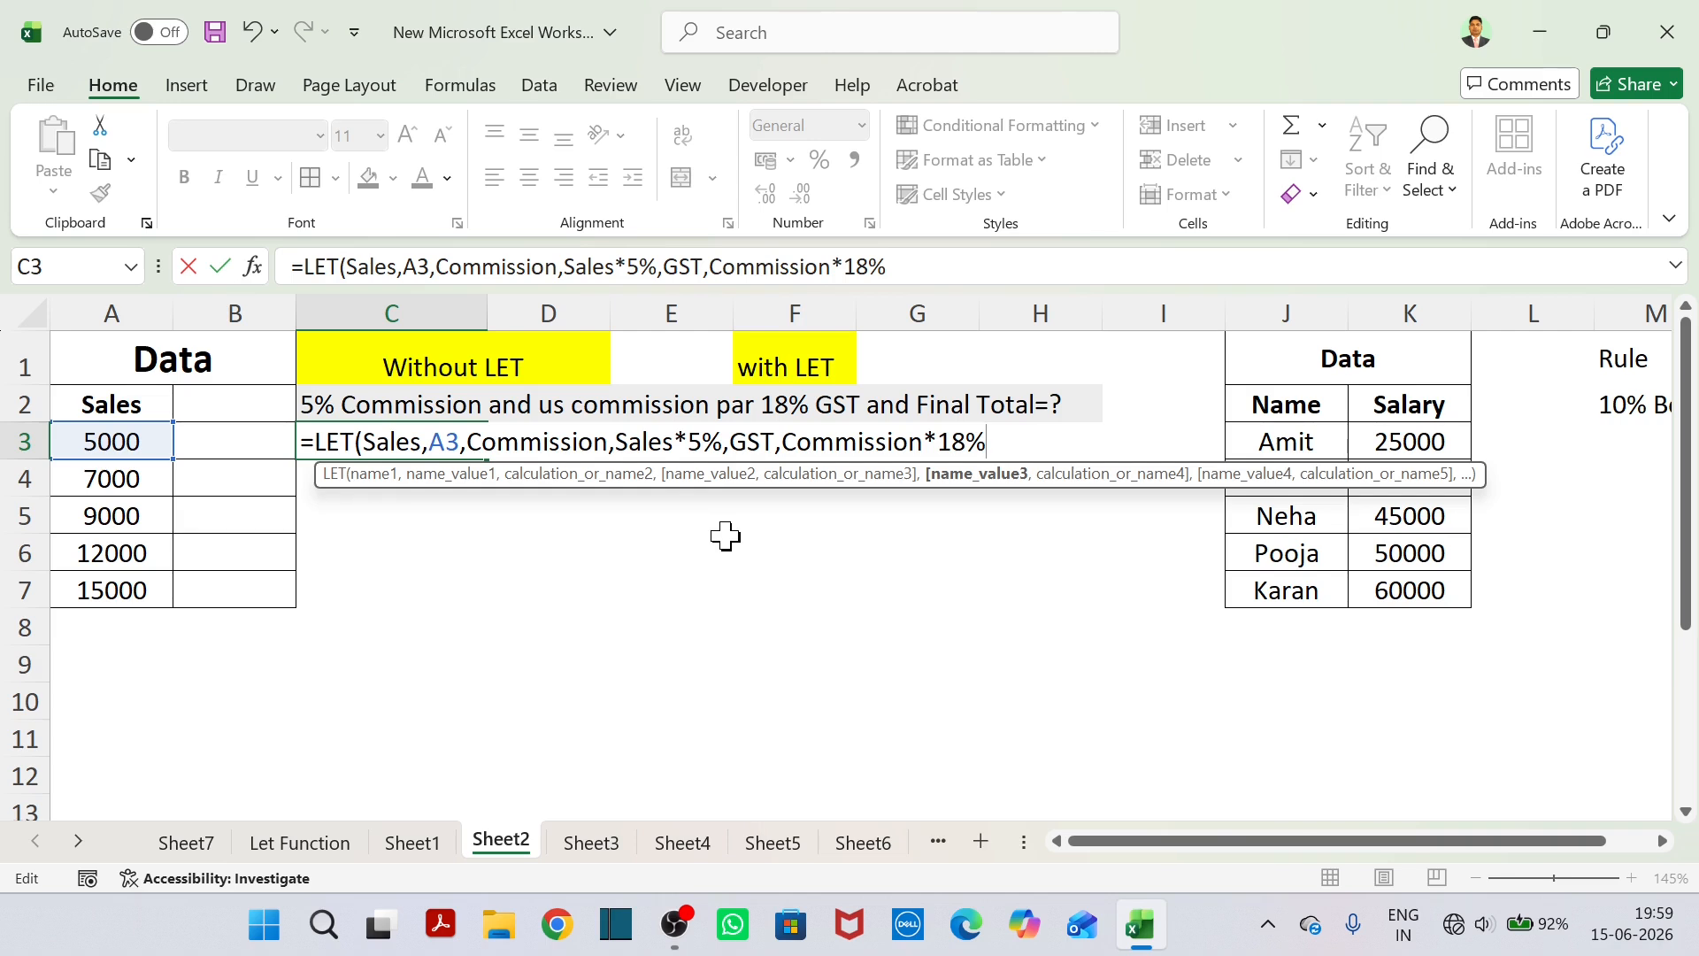
{"action": "type", "text": ","}
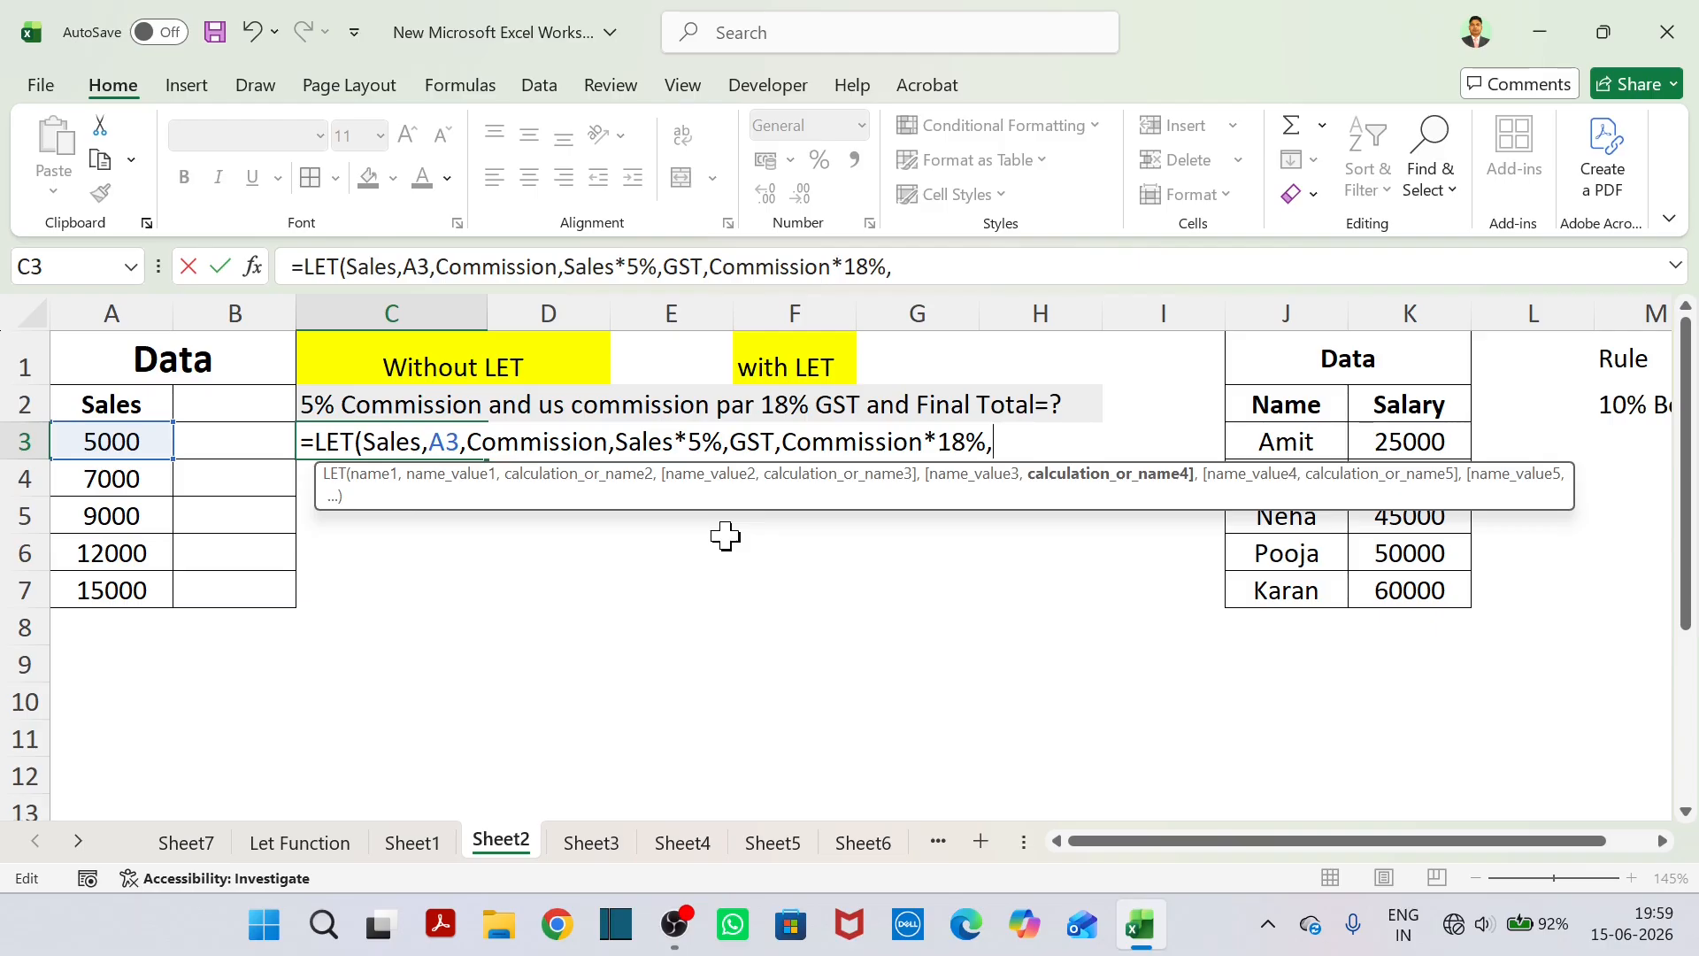
Complete the LET formula with Commission+GST as the final calculation and center the result in C3.
{"action": "type", "text": "Commis"}
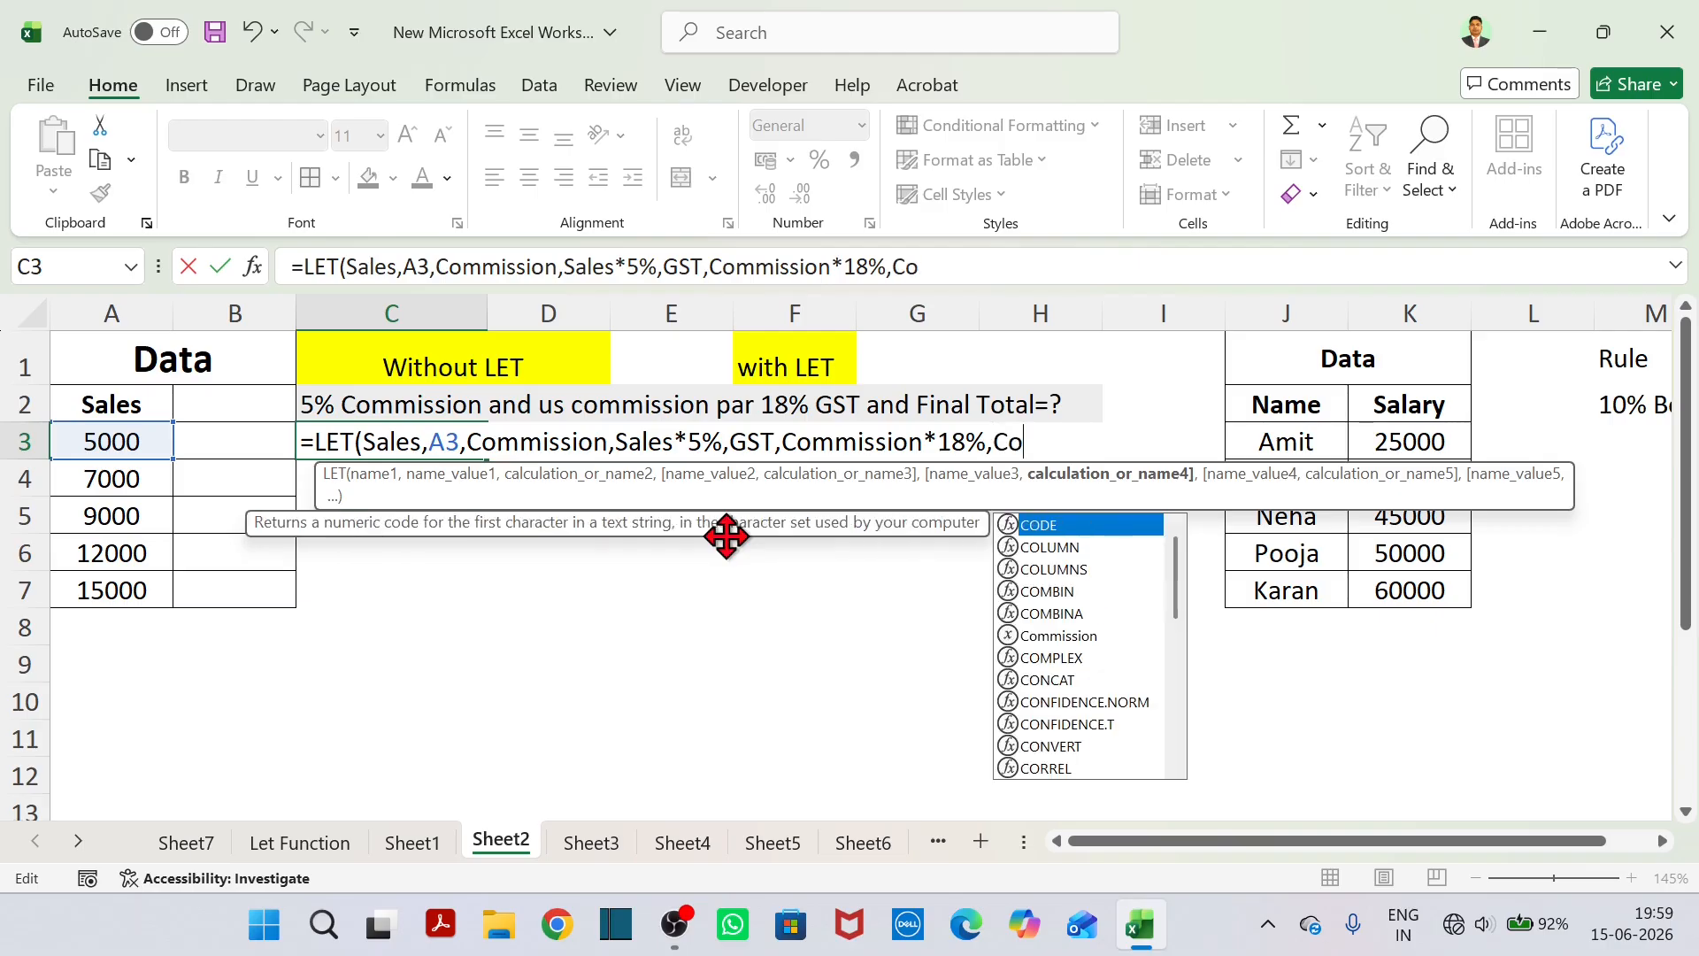
{"action": "type", "text": "sion"}
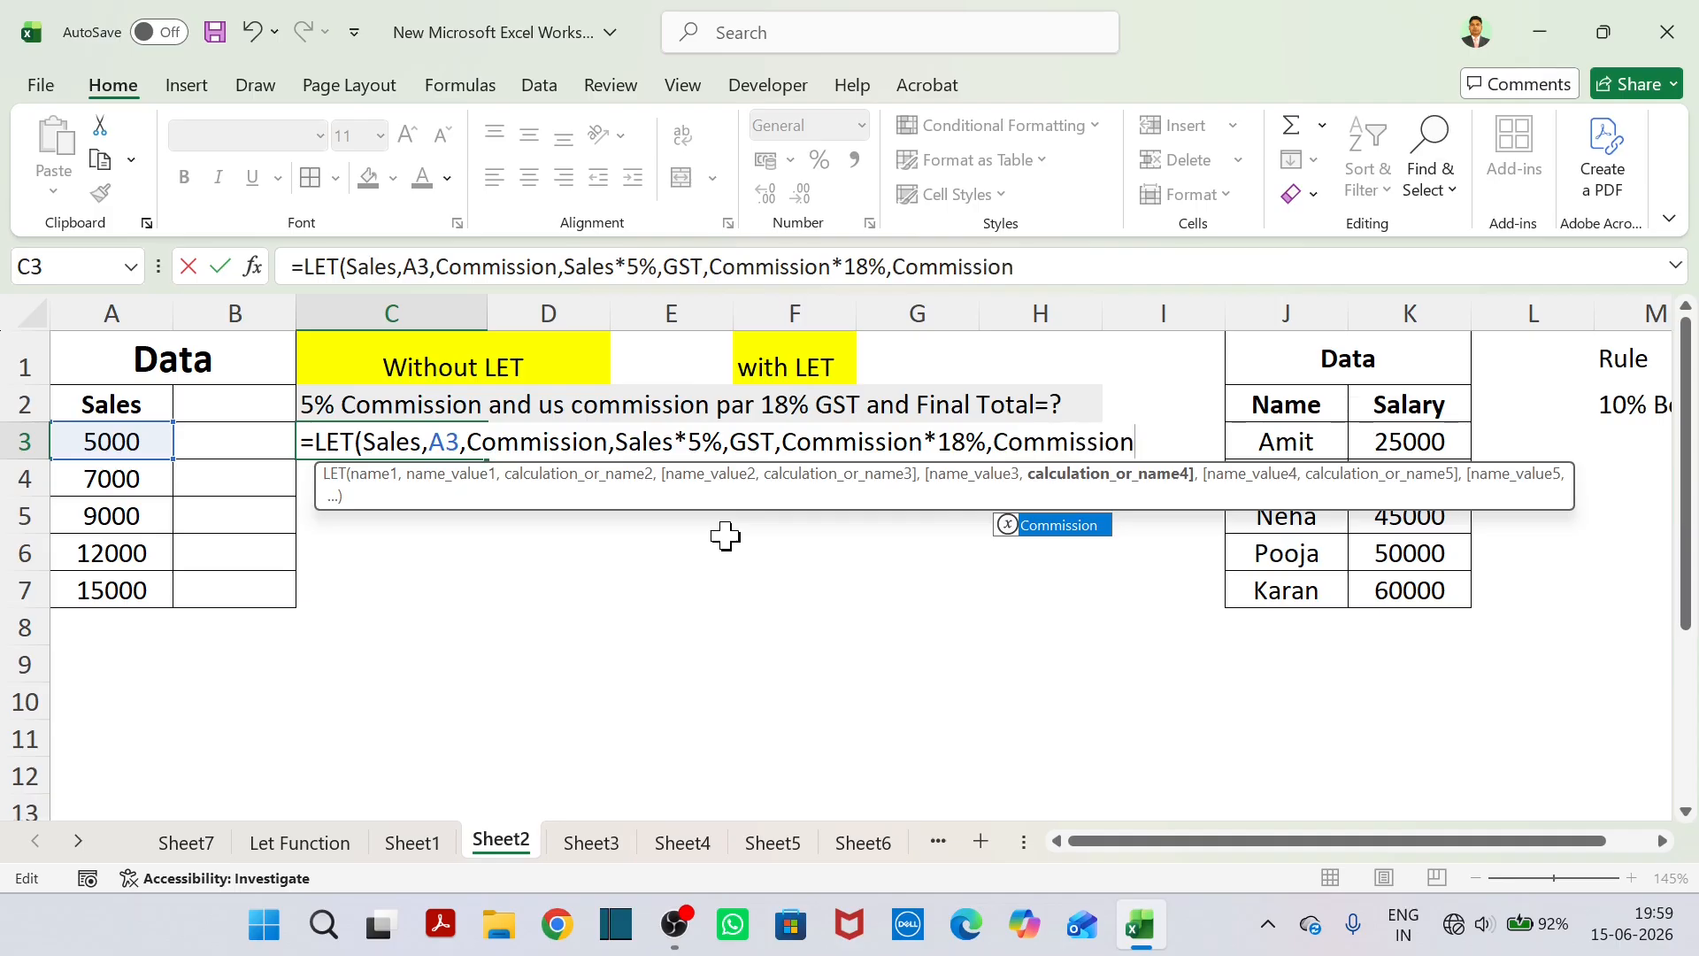
{"action": "type", "text": "+GST"}
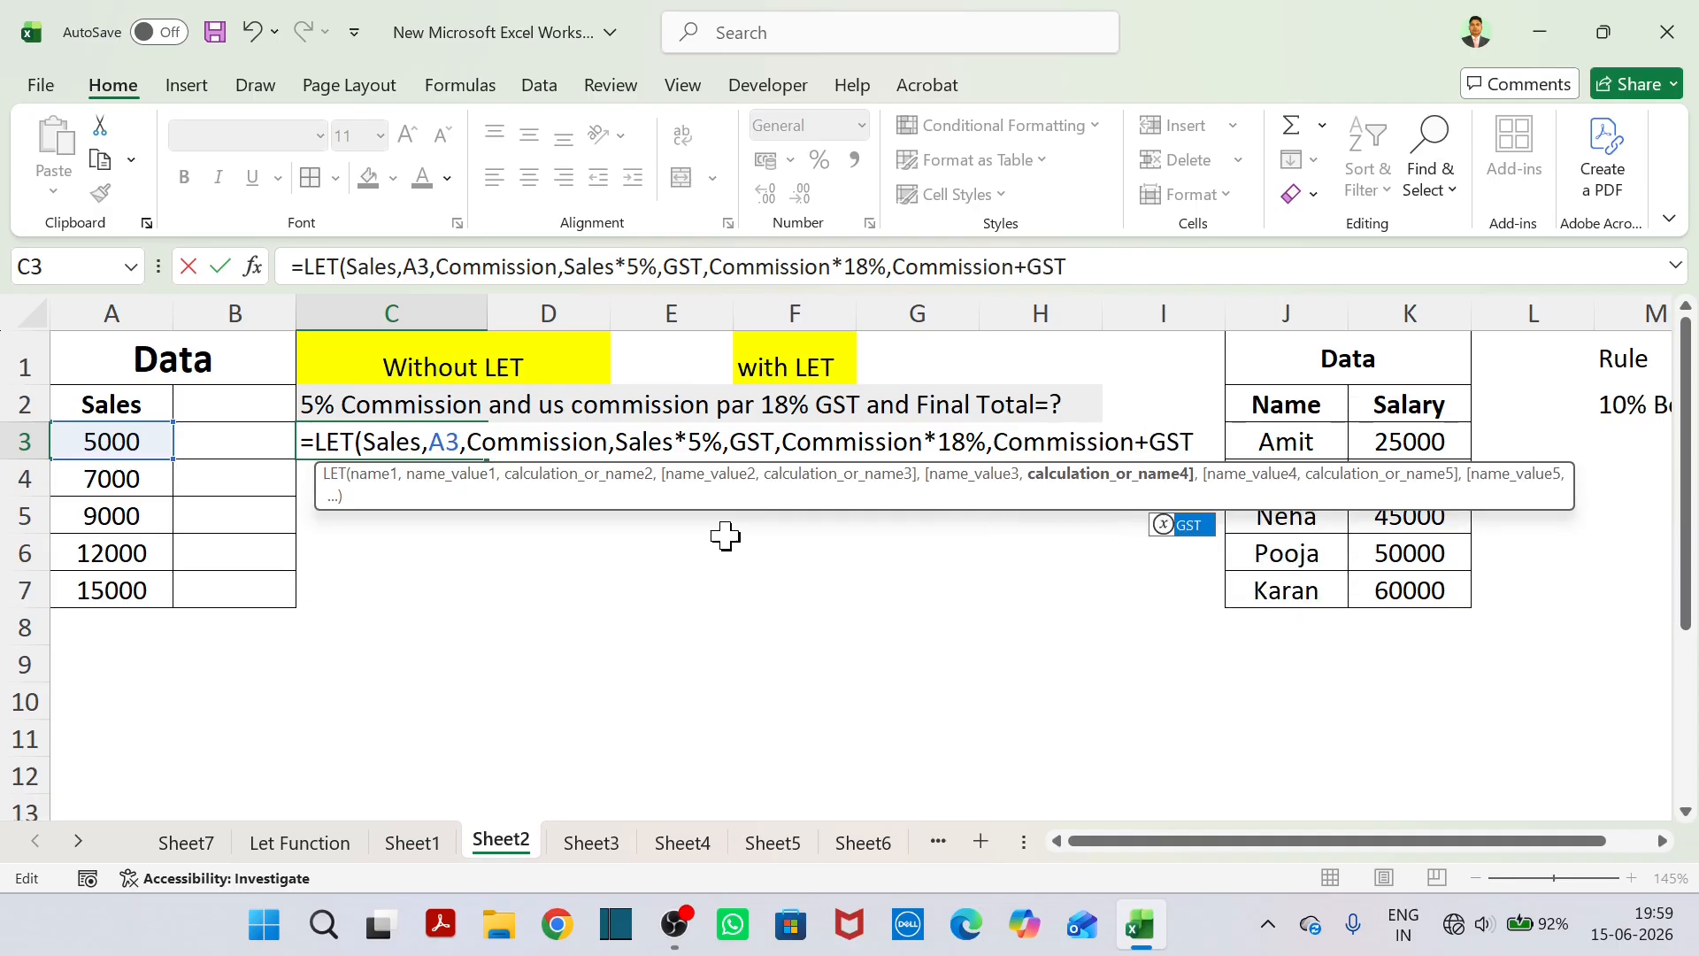
{"action": "type", "text": ")"}
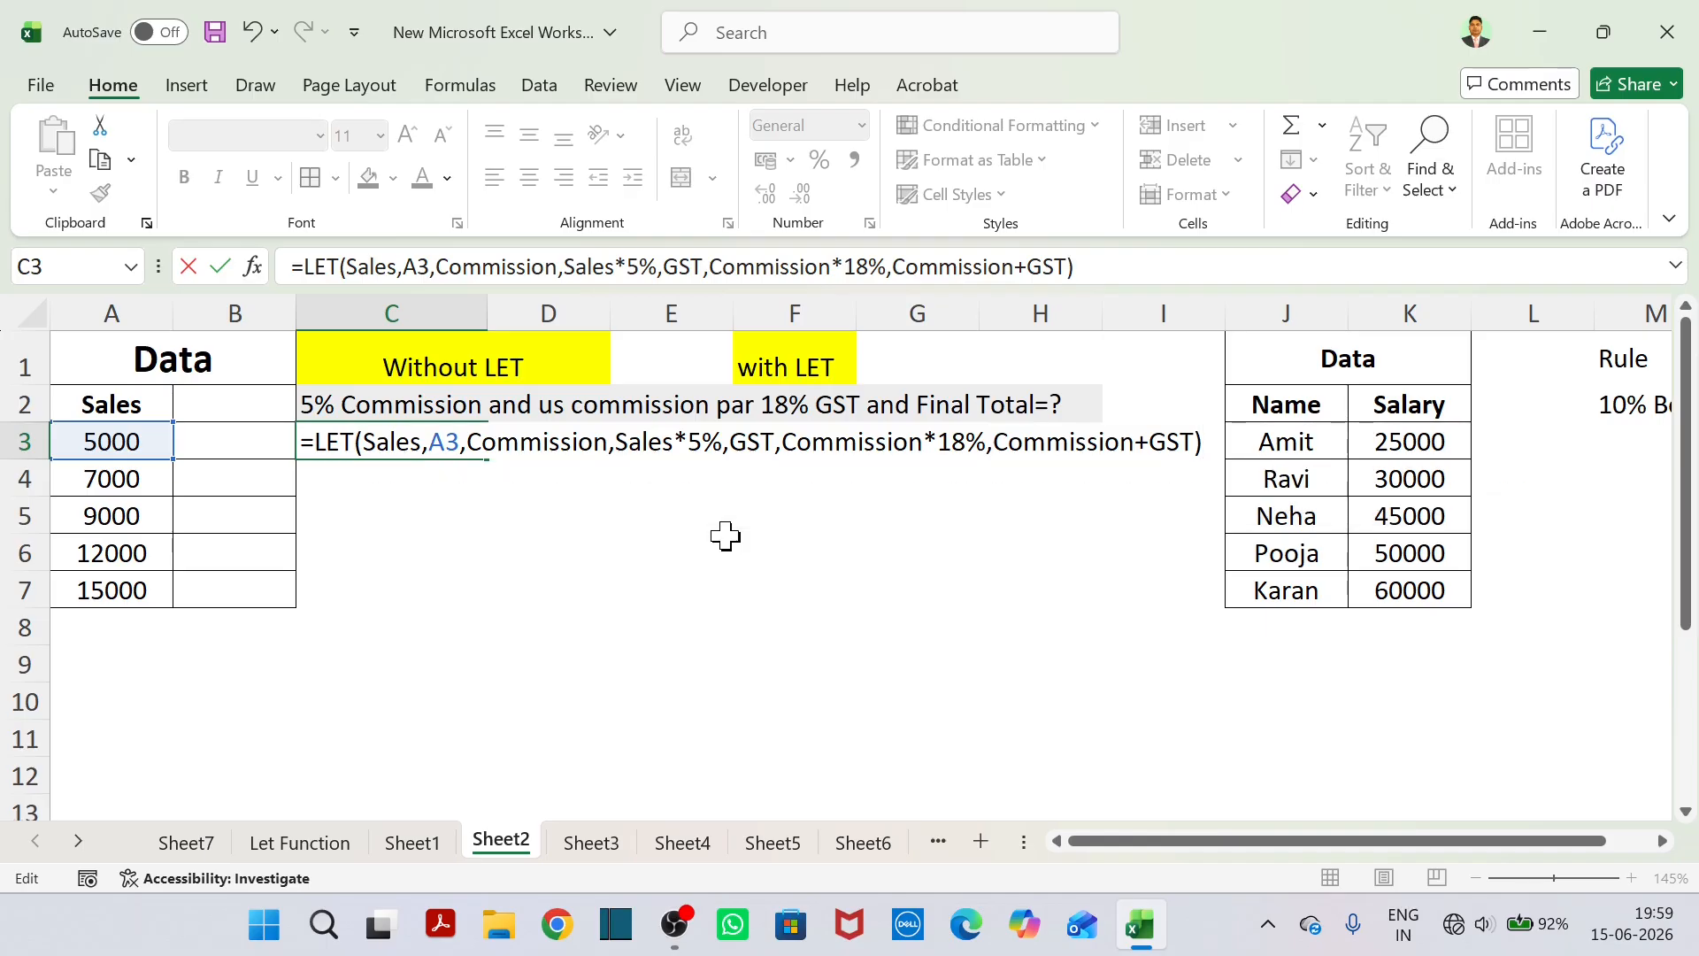
{"action": "key", "text": "Return"}
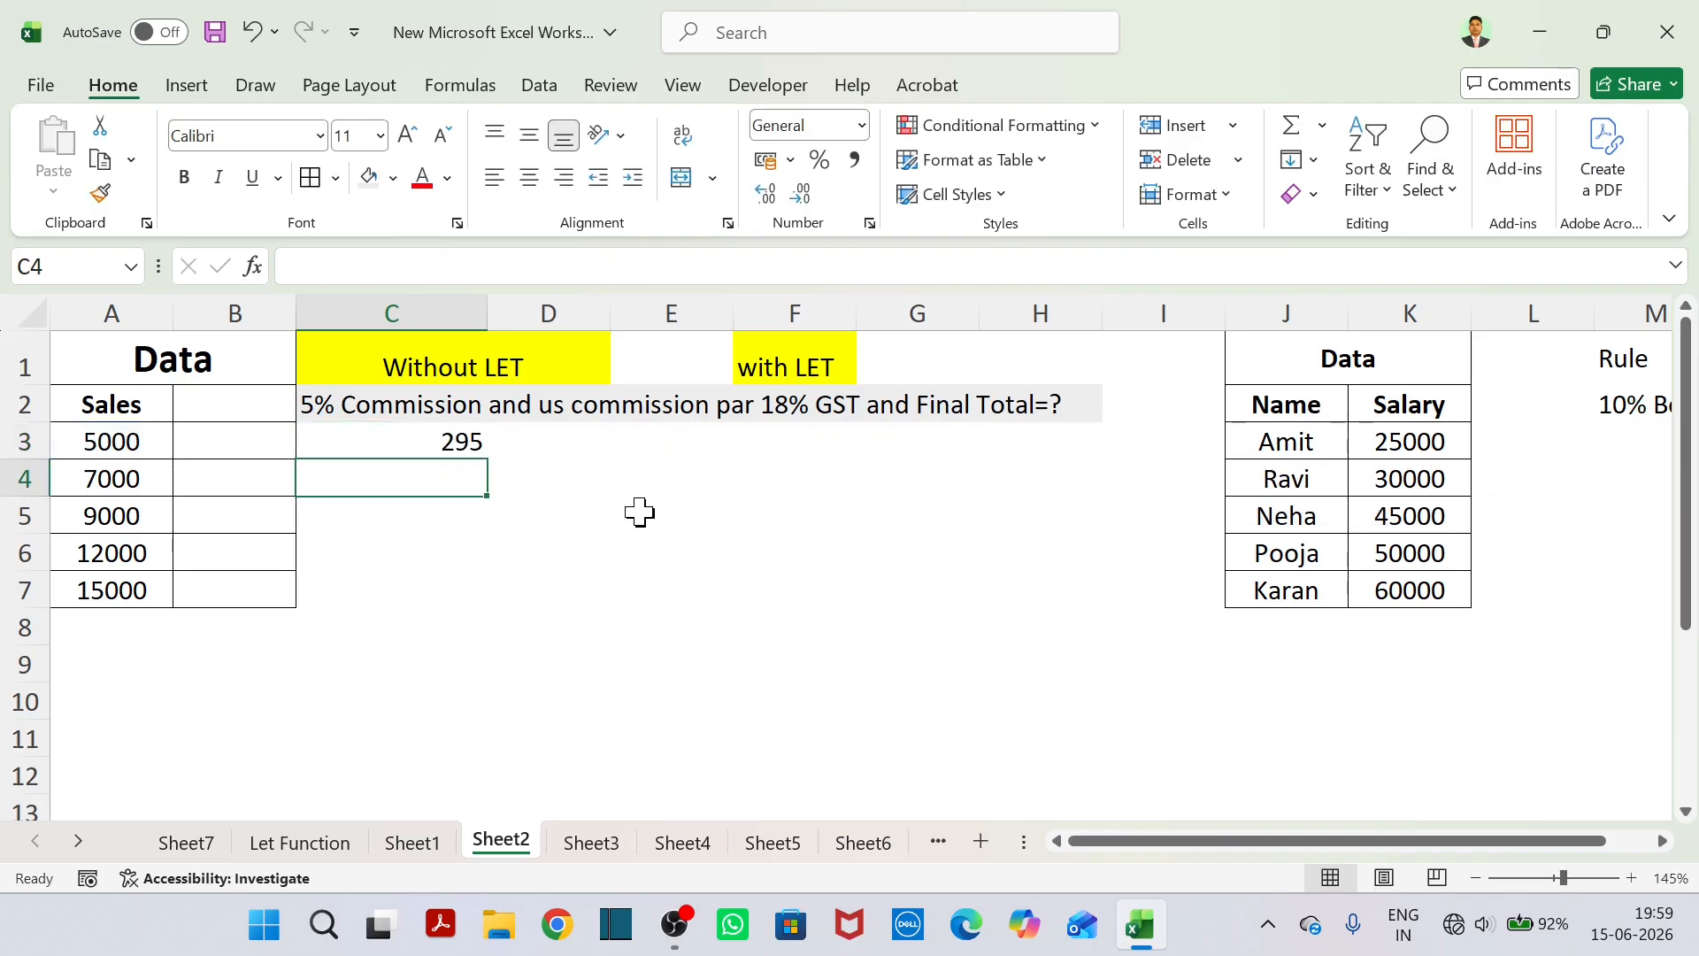
{"action": "left_click", "coordinate": [418, 448]}
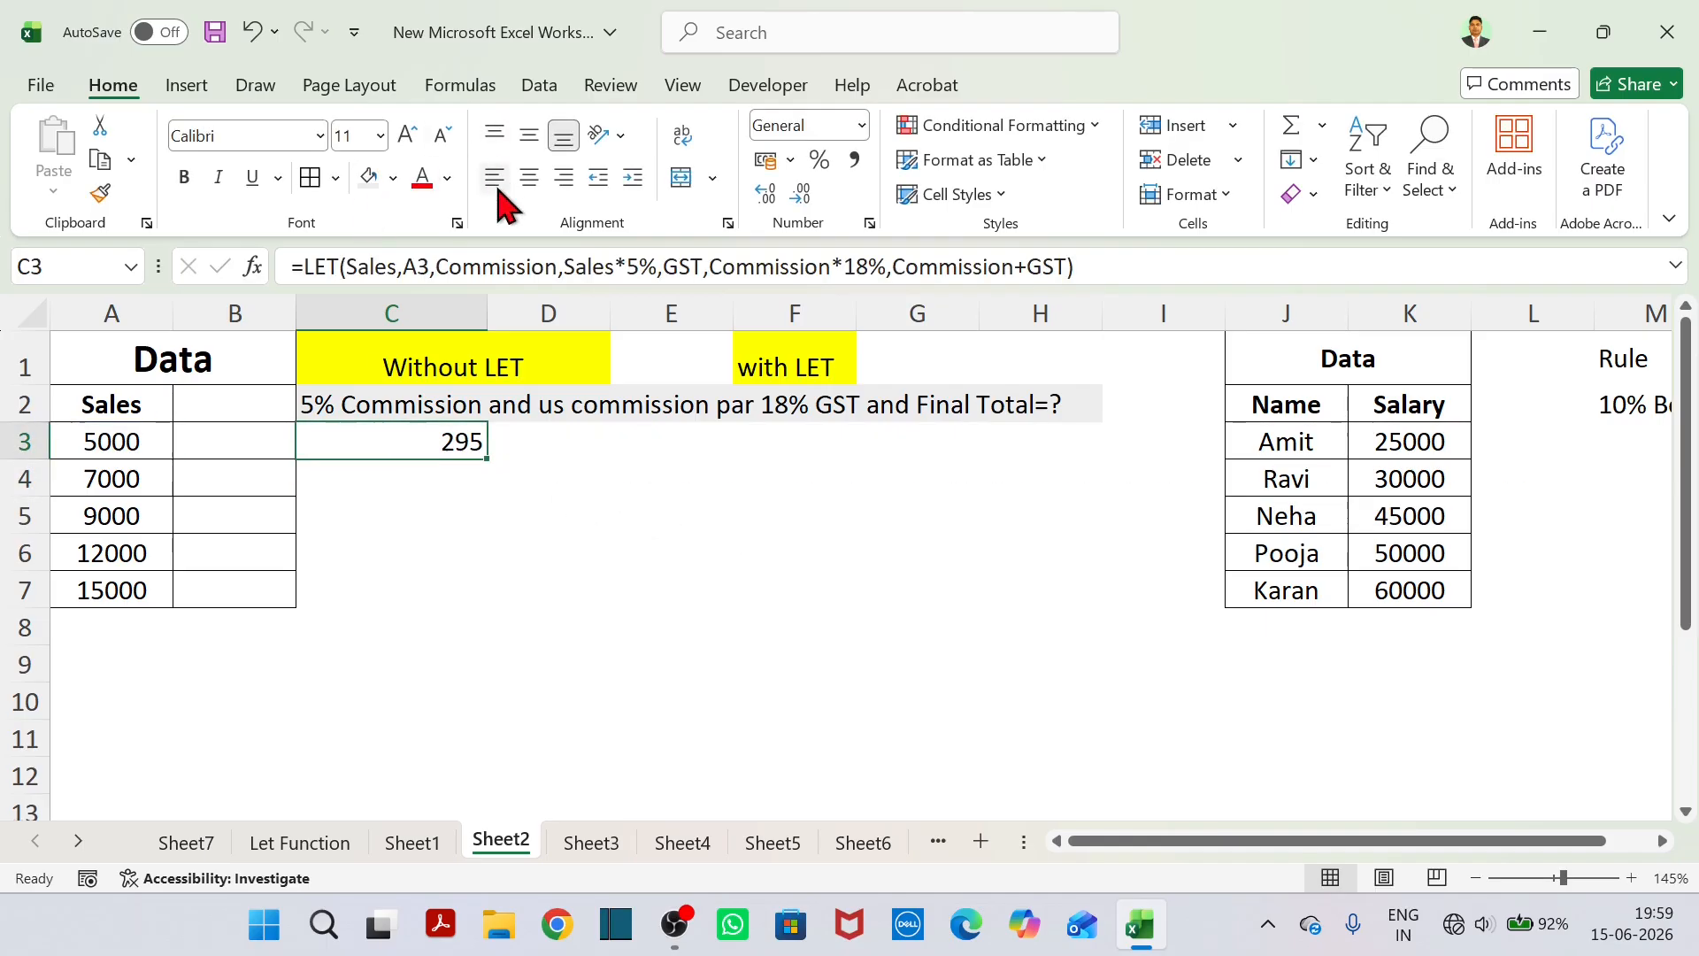
{"action": "left_click", "coordinate": [529, 178]}
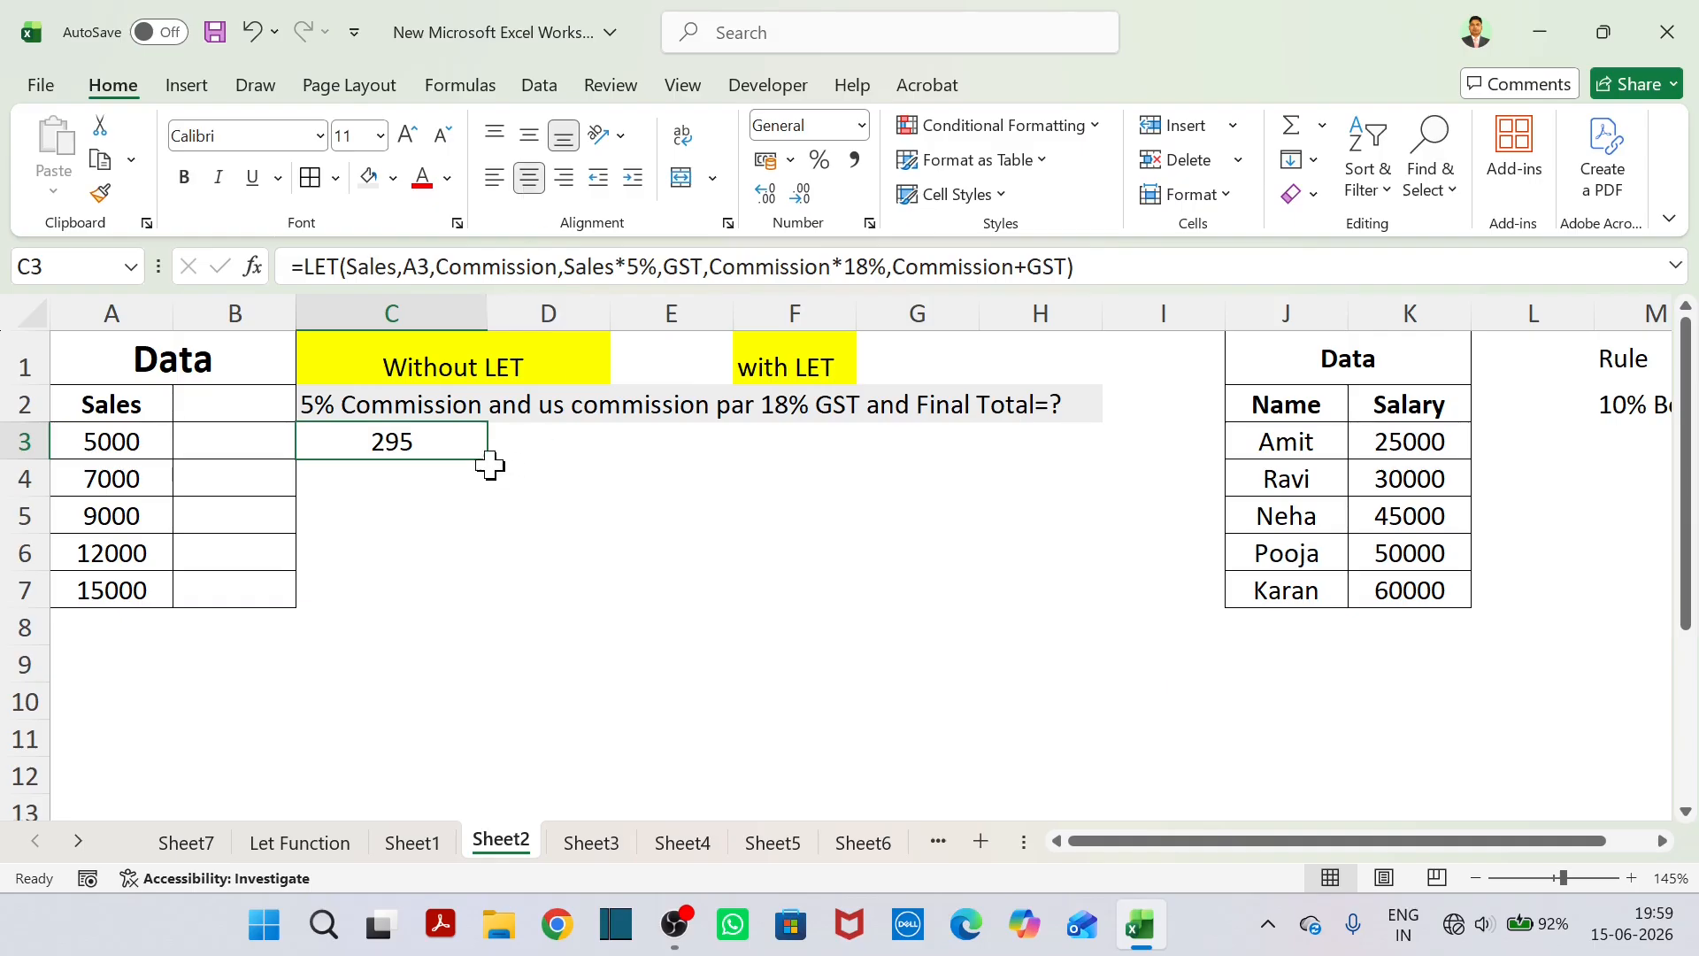
Examine the LET formula in C3, tracing the Commission and GST definitions and the final Commission+GST calculation.
{"action": "double_click", "coordinate": [450, 444]}
{"action": "left_click", "coordinate": [569, 591]}
{"action": "left_click", "coordinate": [392, 440]}
{"action": "double_click", "coordinate": [392, 440]}
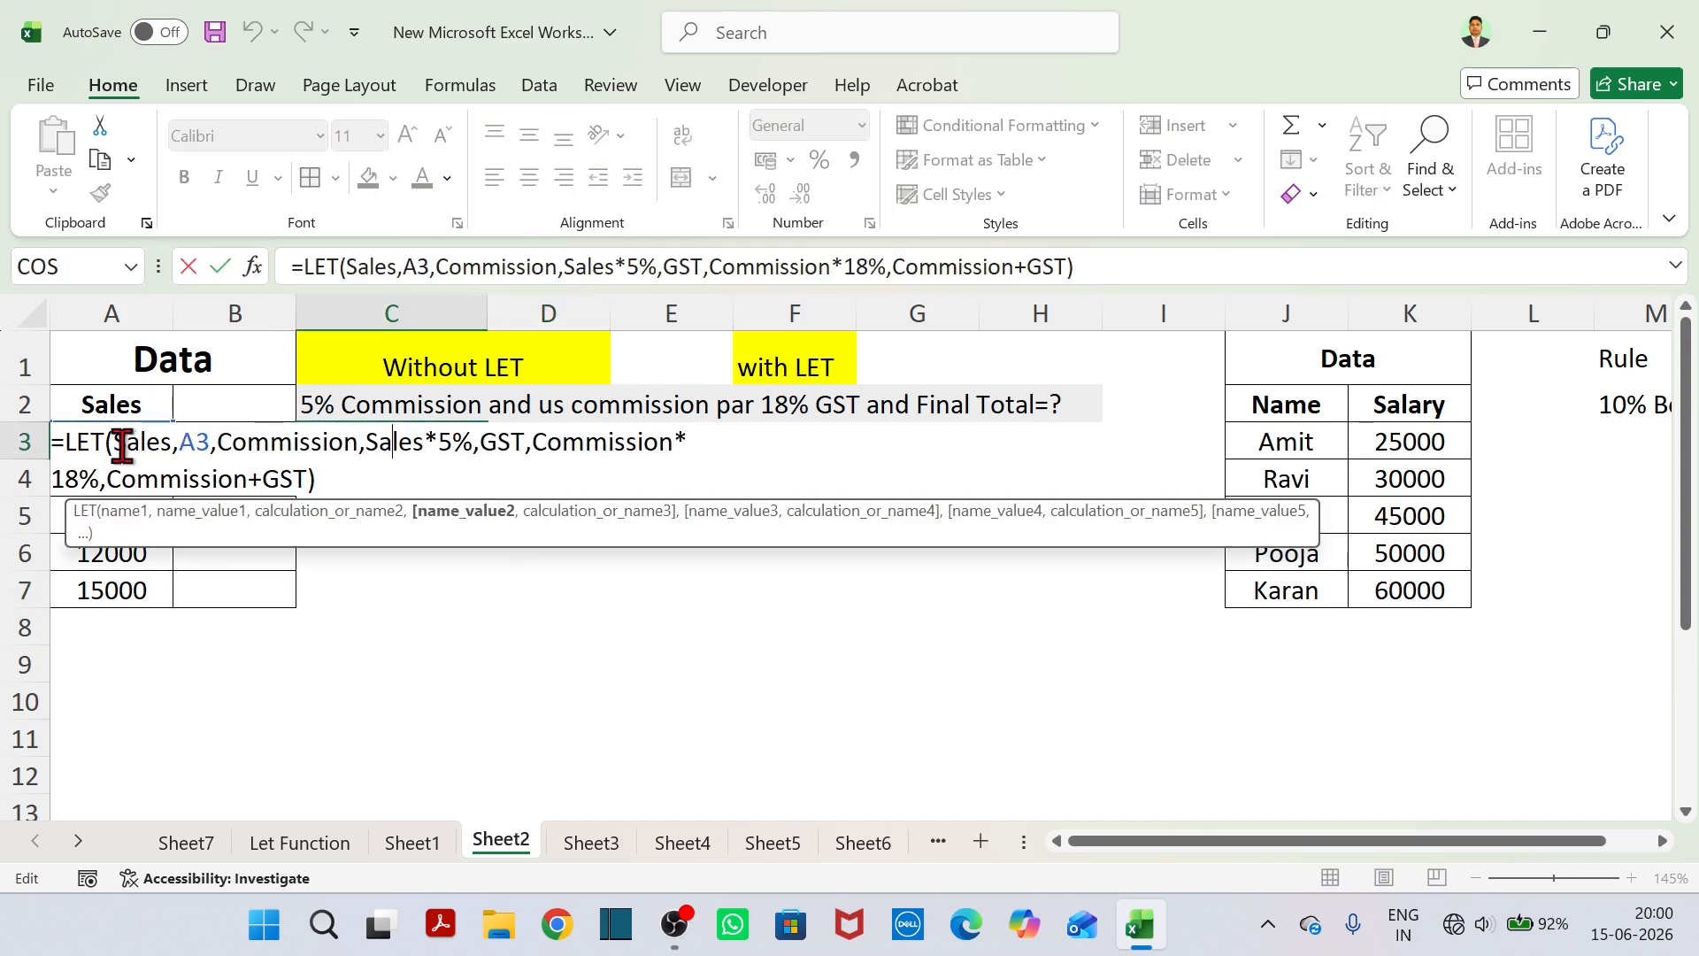
{"action": "left_click", "coordinate": [657, 445]}
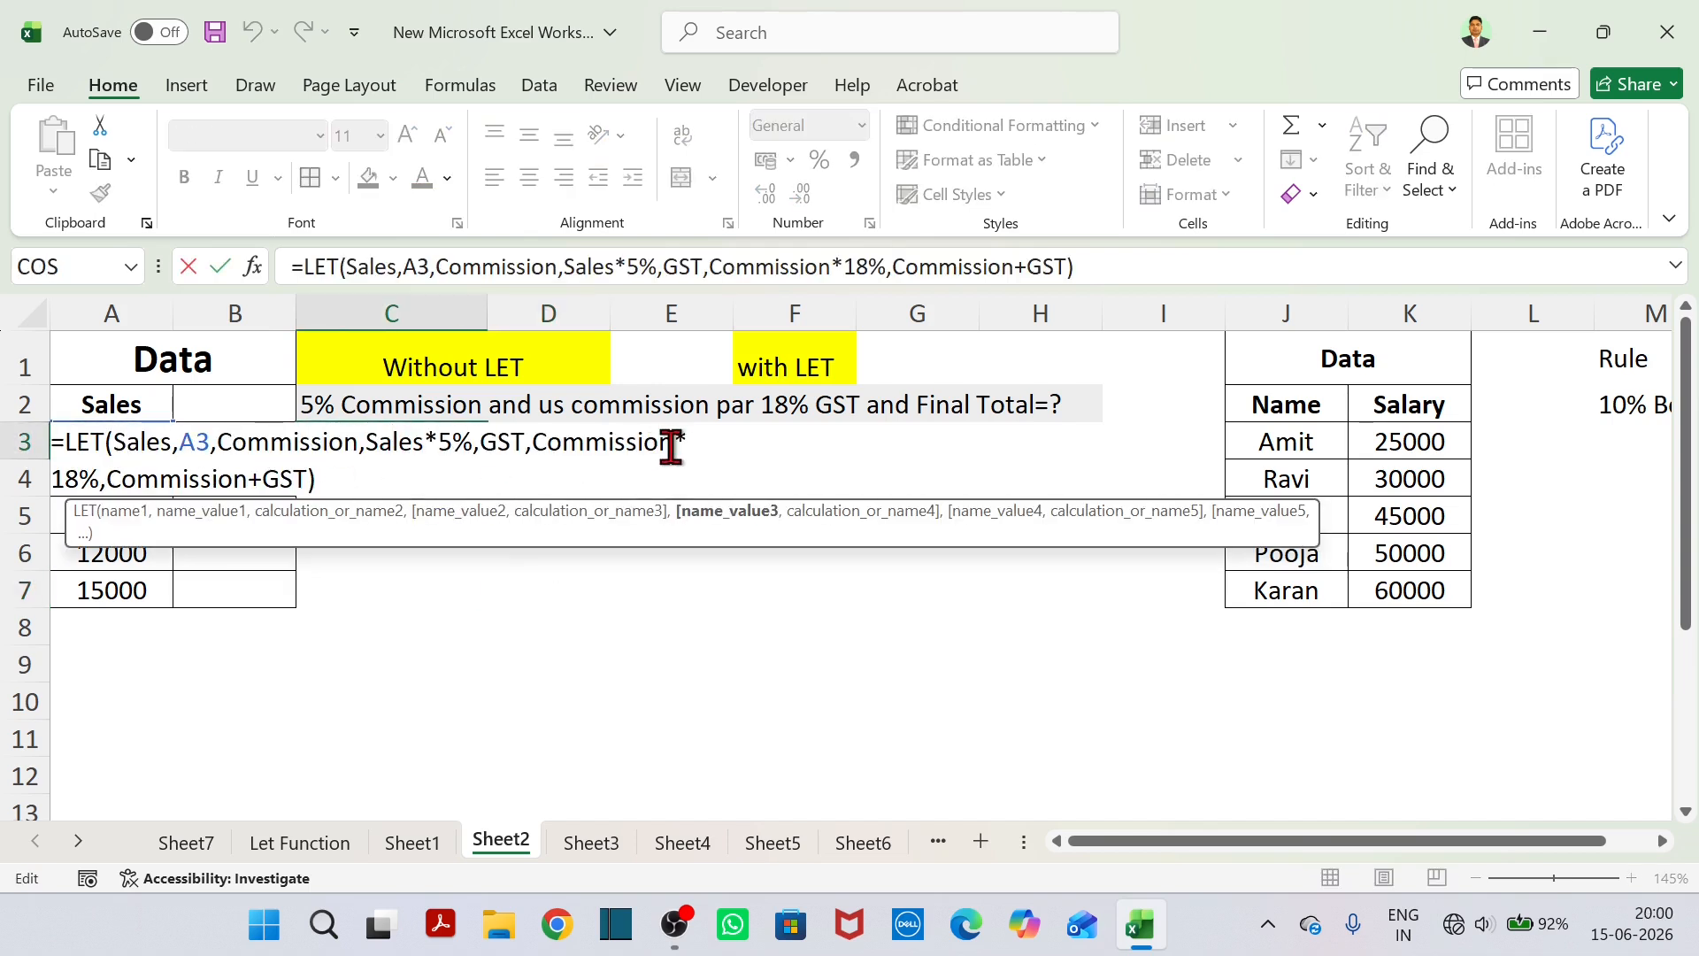
{"action": "key", "text": "Return"}
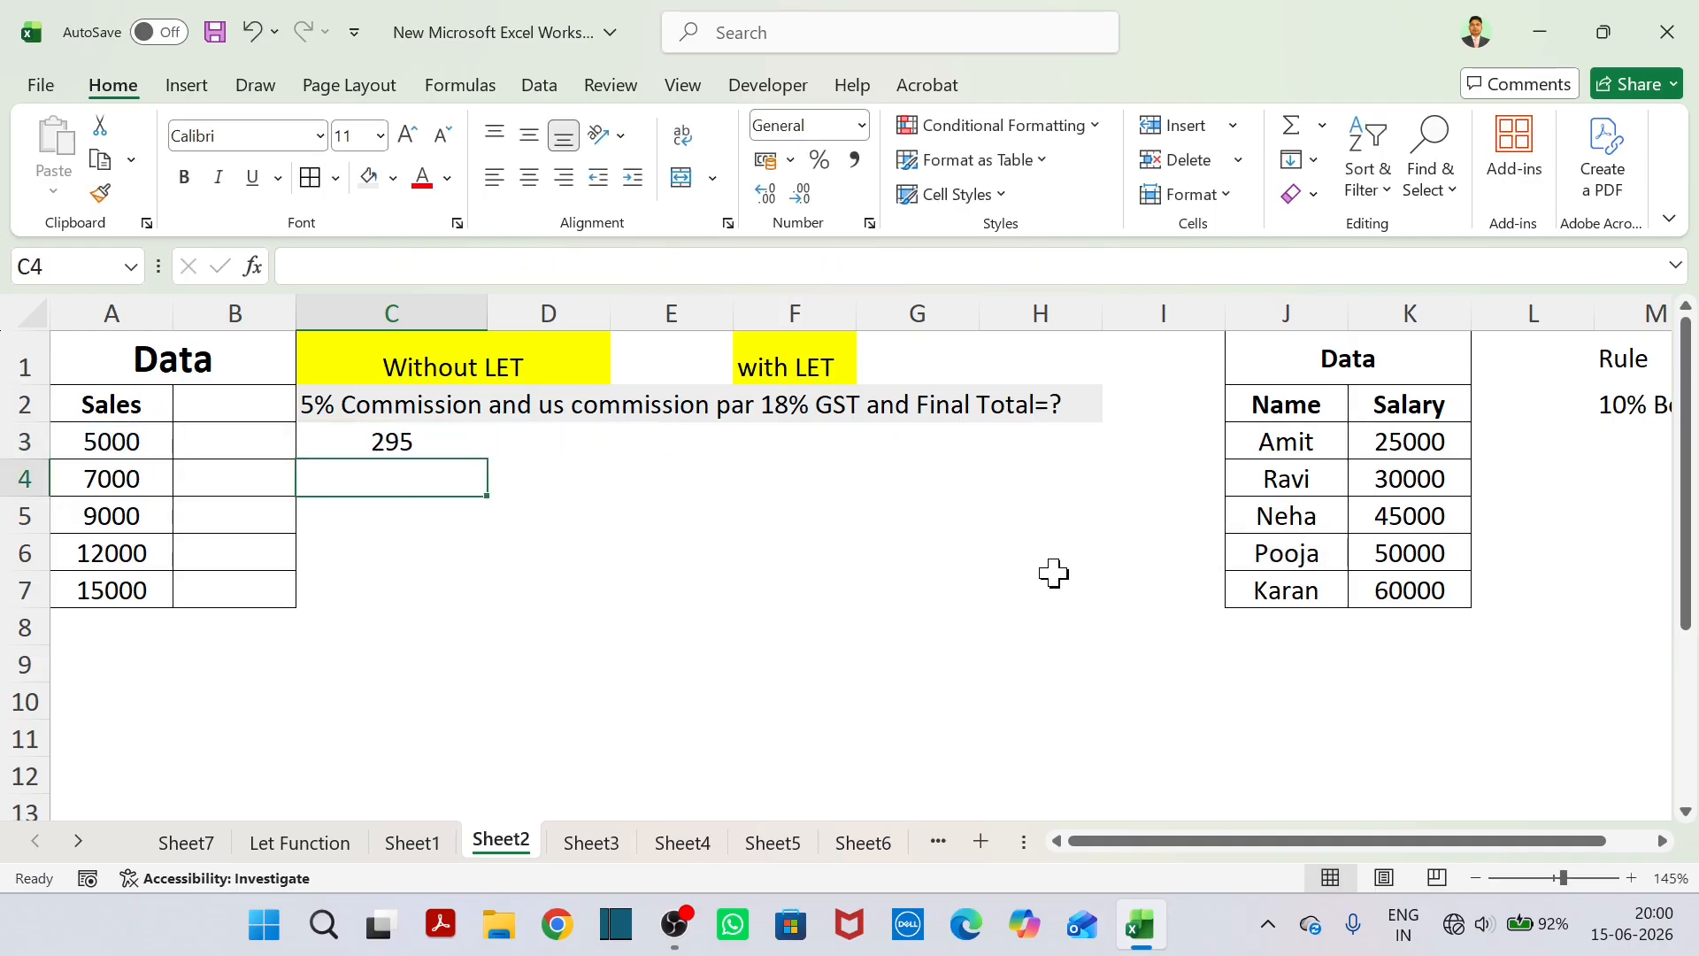
{"action": "left_click", "coordinate": [349, 437]}
{"action": "left_click", "coordinate": [1069, 268]}
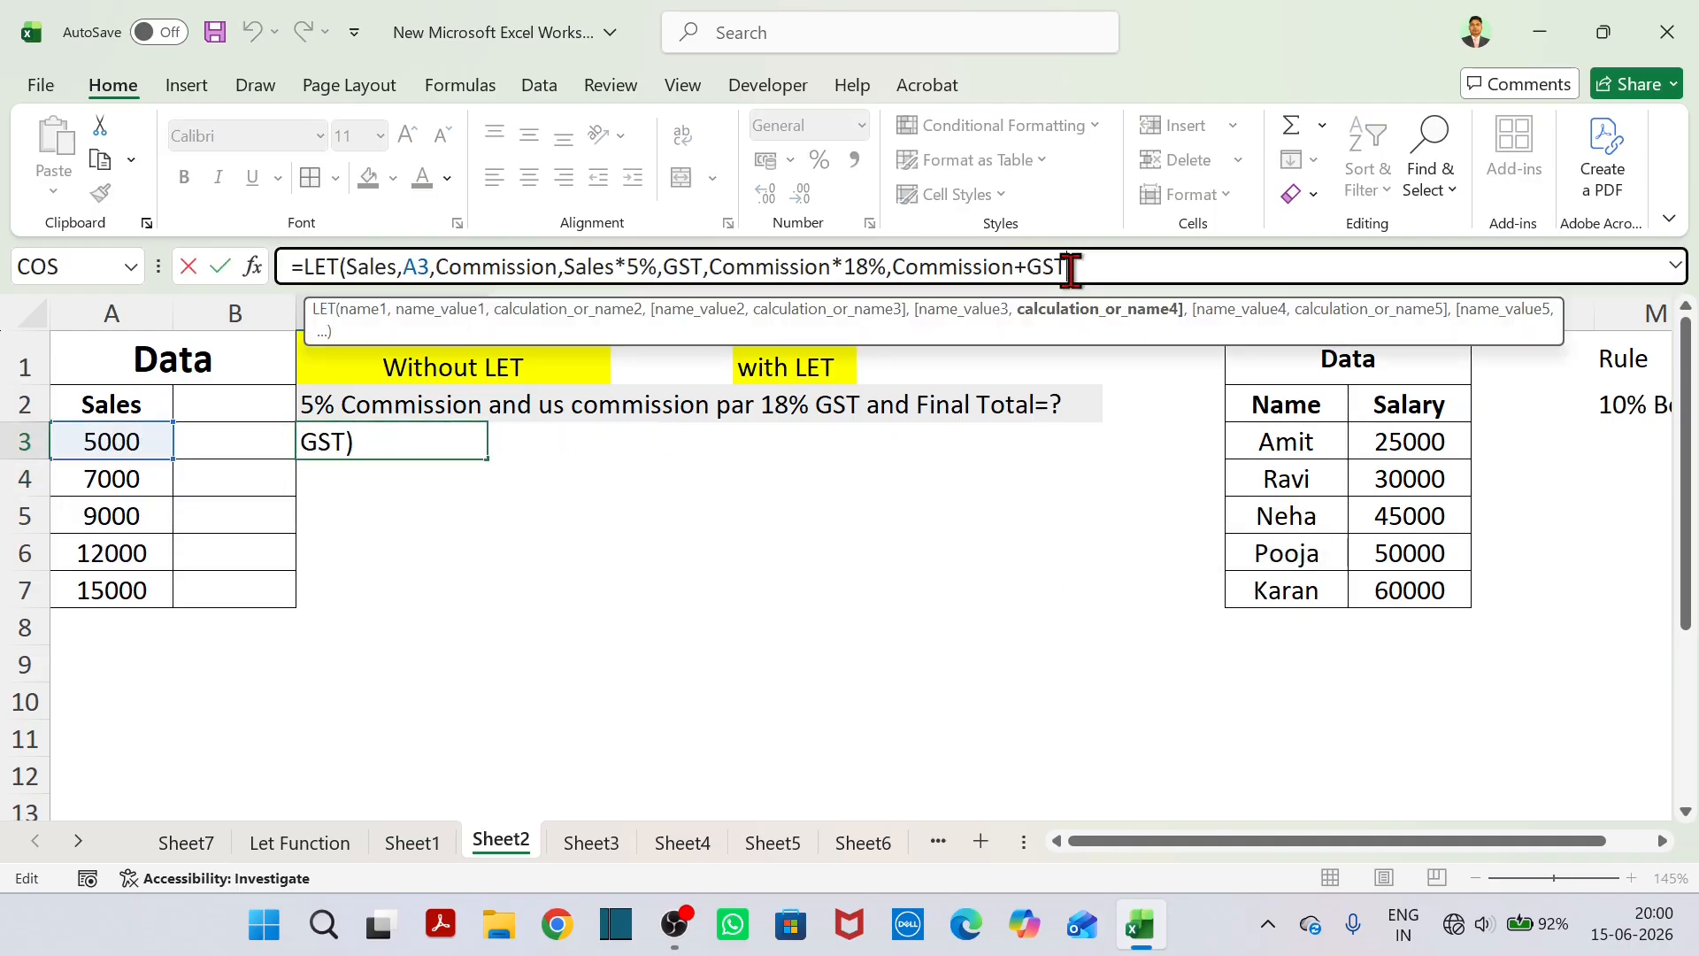
{"action": "left_click_drag", "start_coordinate": [1069, 268], "coordinate": [848, 276]}
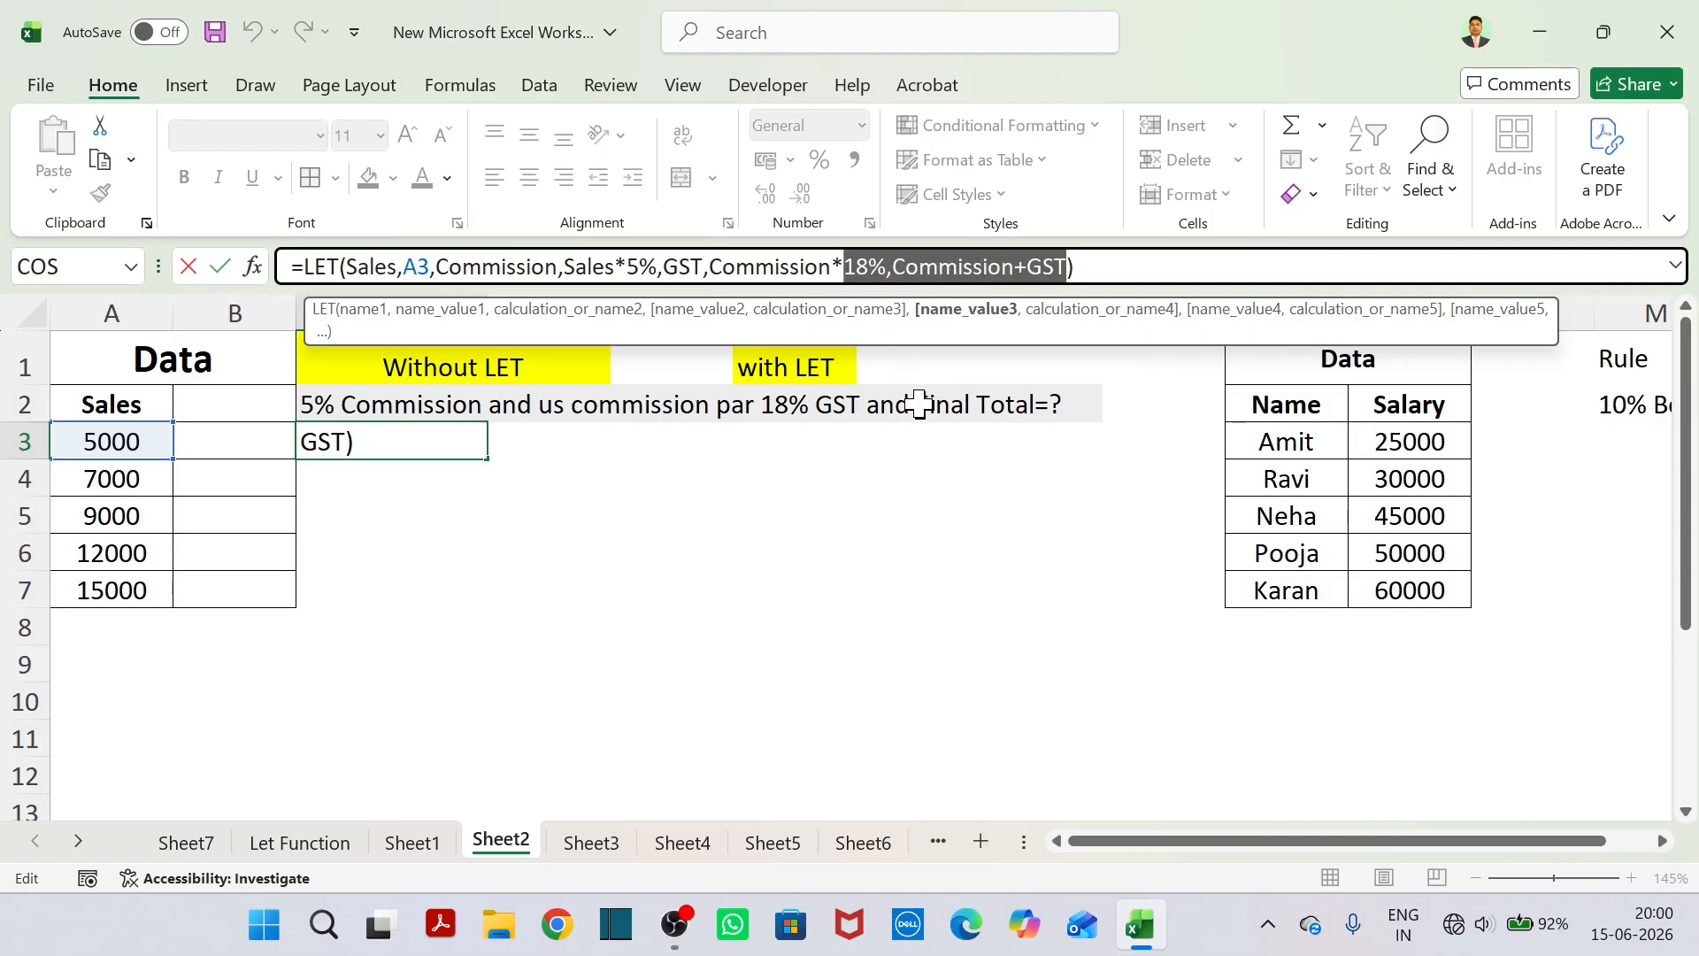
{"action": "left_click_drag", "start_coordinate": [664, 268], "coordinate": [830, 268]}
{"action": "left_click_drag", "start_coordinate": [627, 268], "coordinate": [852, 278]}
{"action": "left_click_drag", "start_coordinate": [435, 268], "coordinate": [626, 281]}
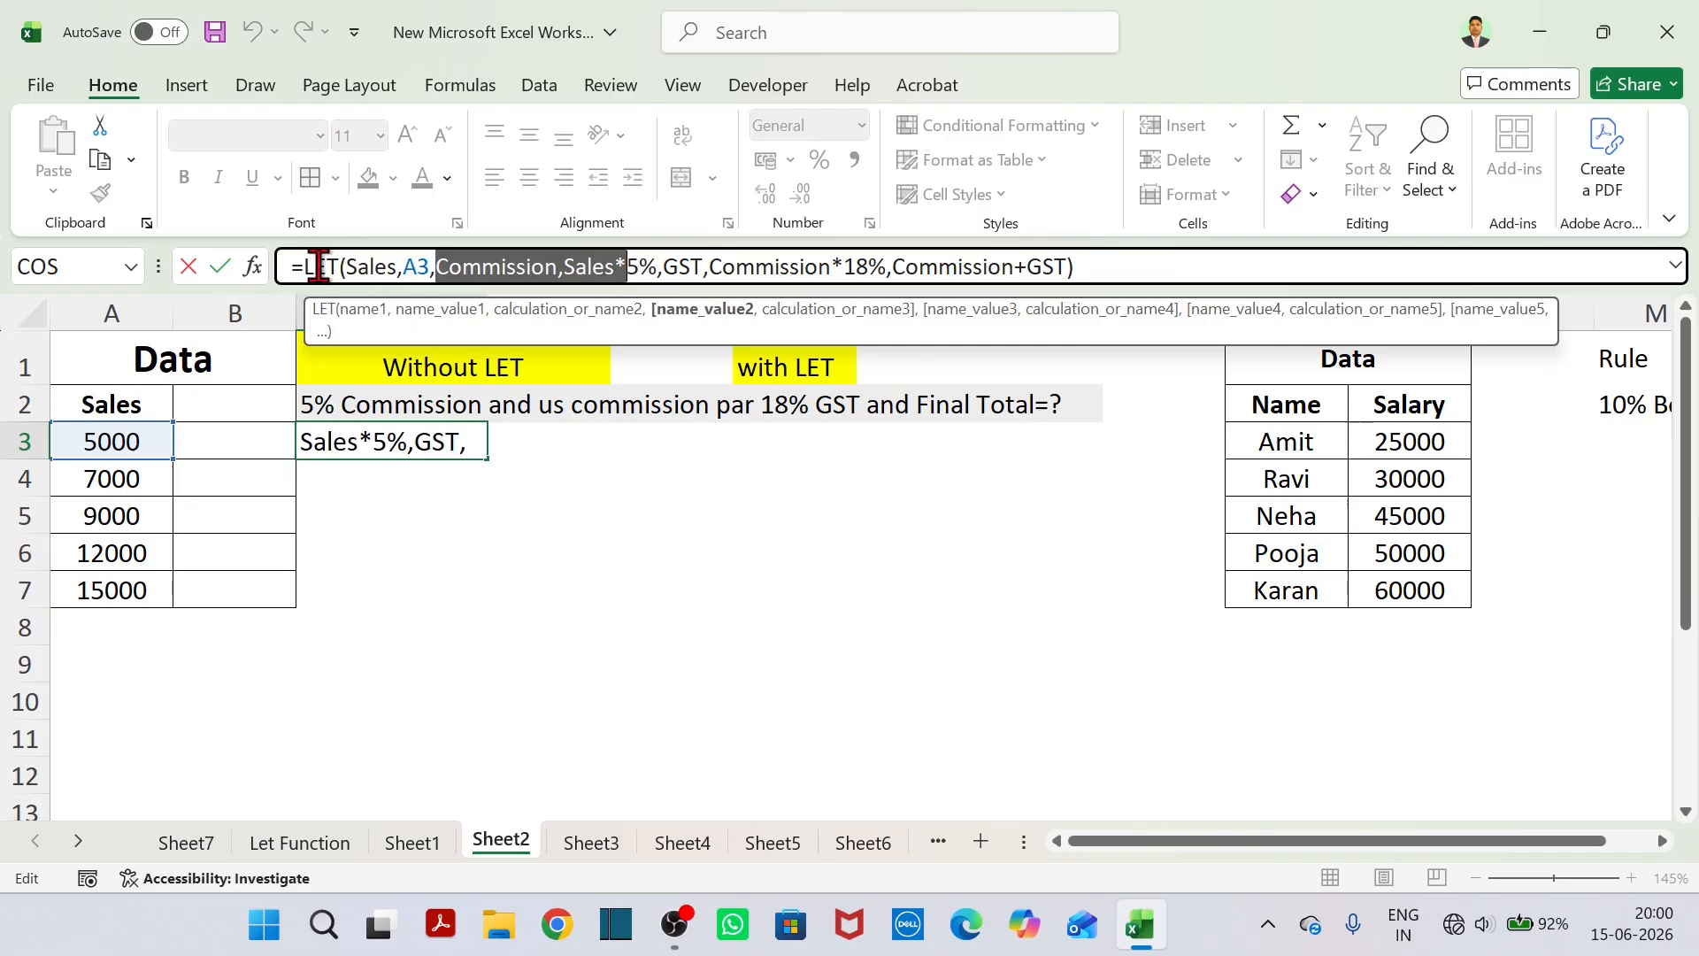
{"action": "key", "text": "Return"}
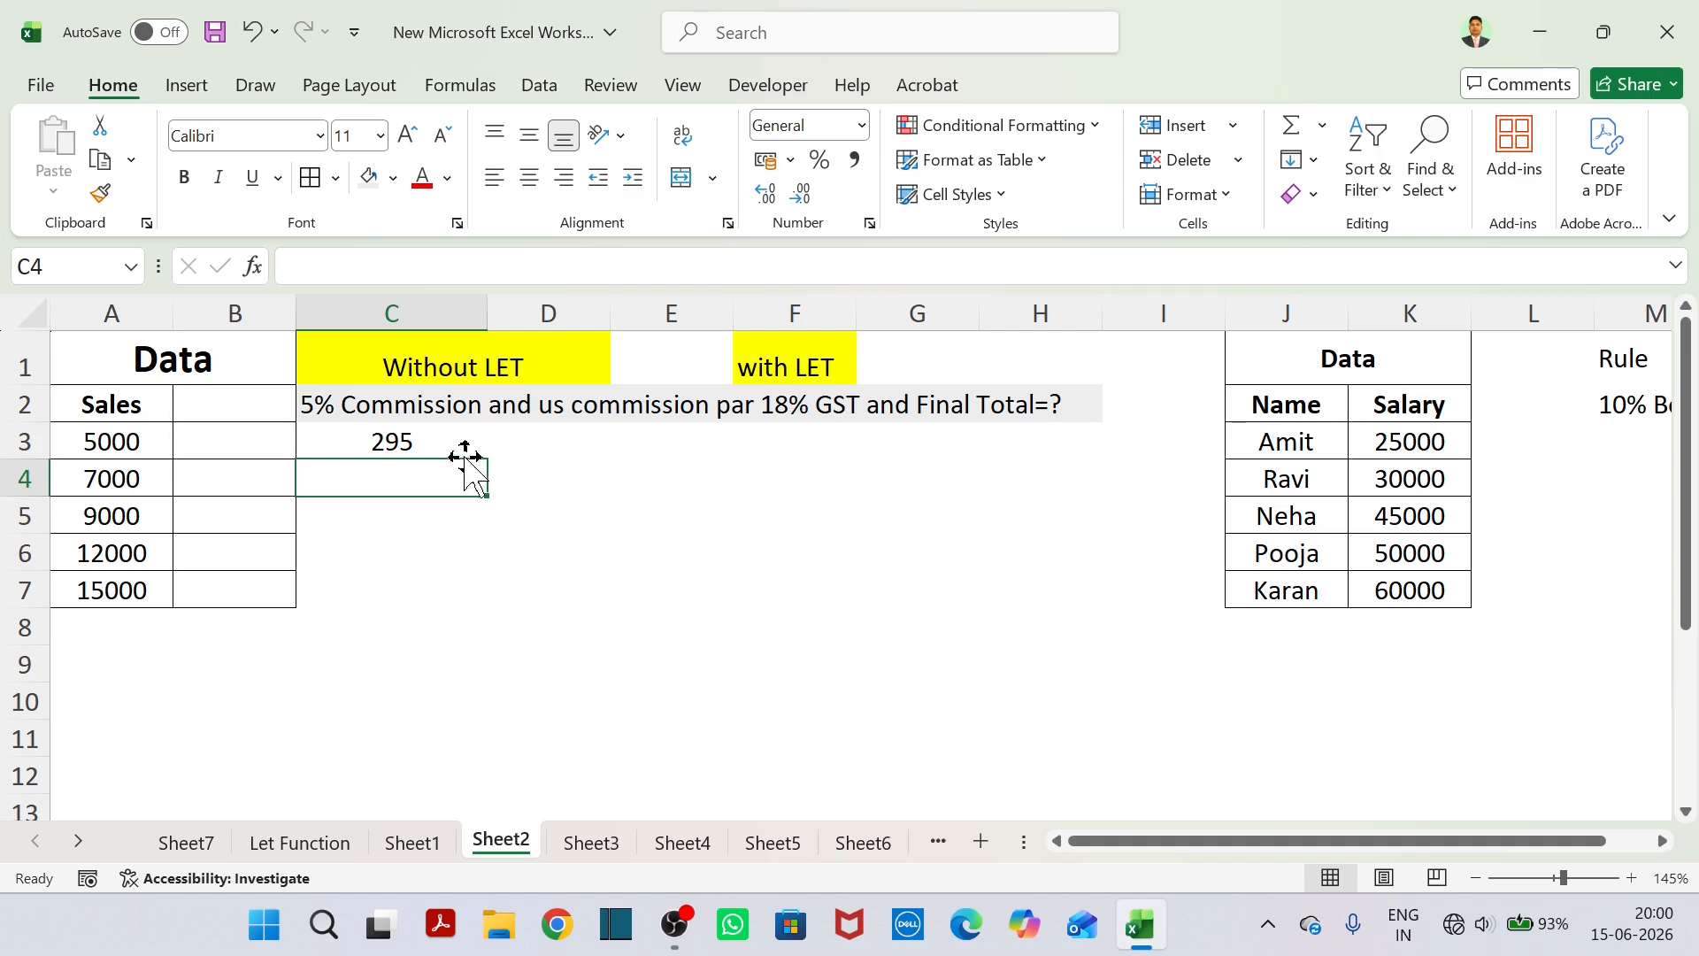
{"action": "double_click", "coordinate": [439, 440]}
{"action": "left_click", "coordinate": [774, 488]}
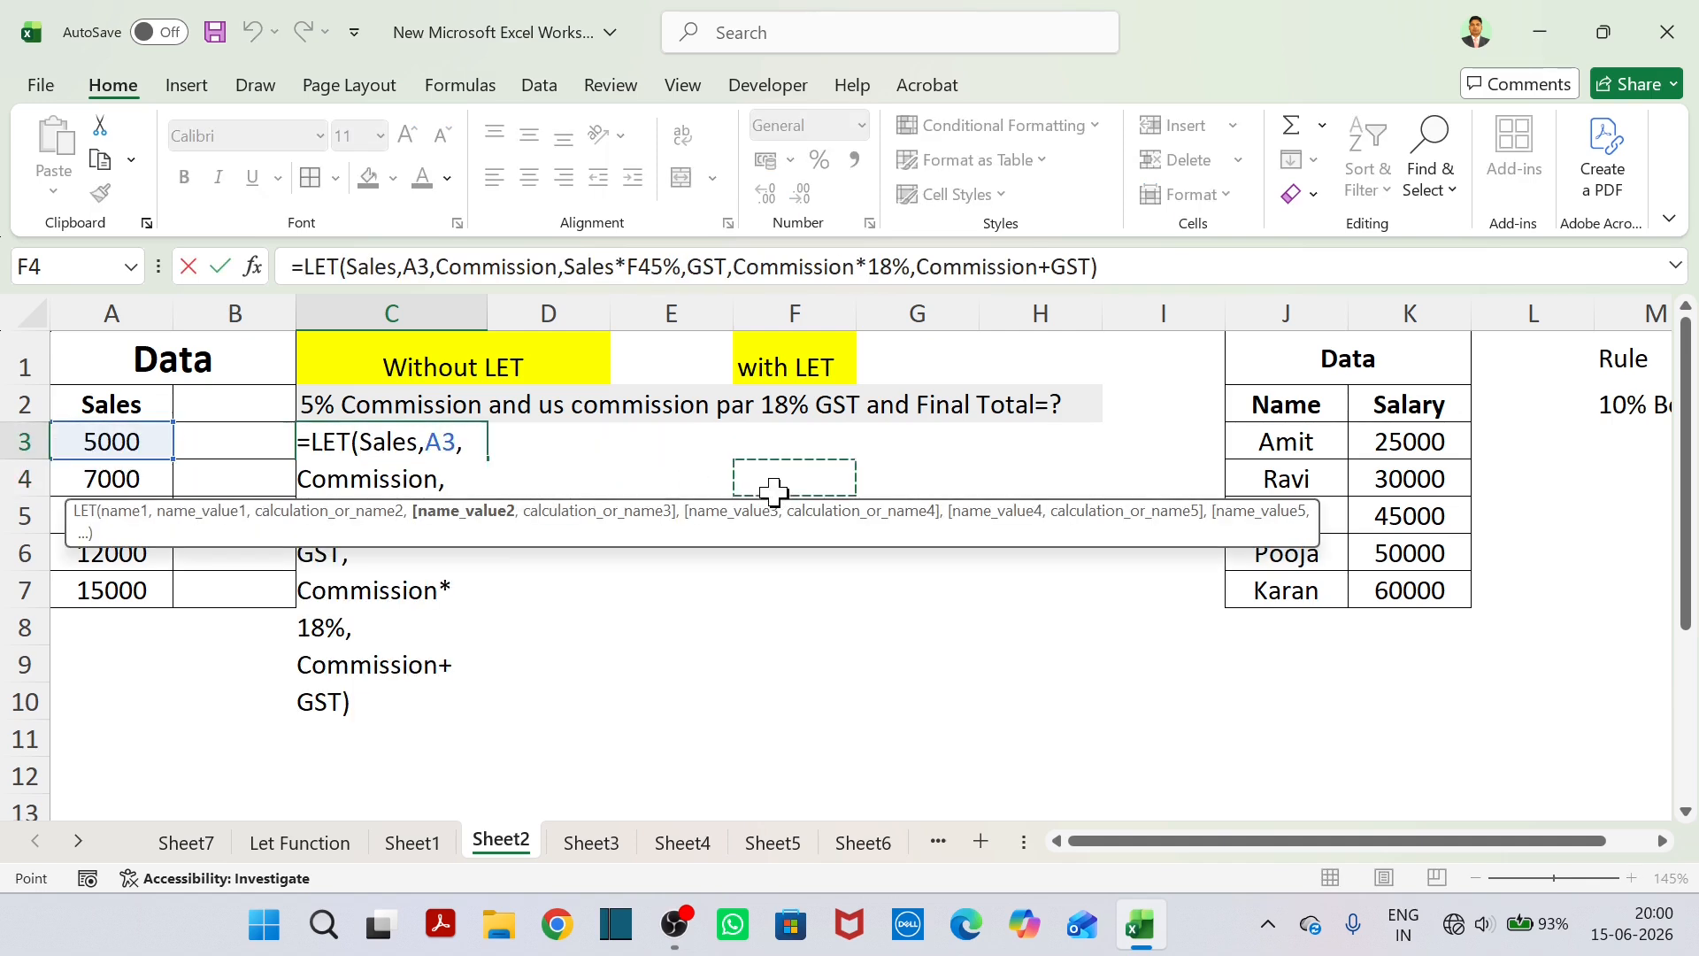
{"action": "key", "text": "Return"}
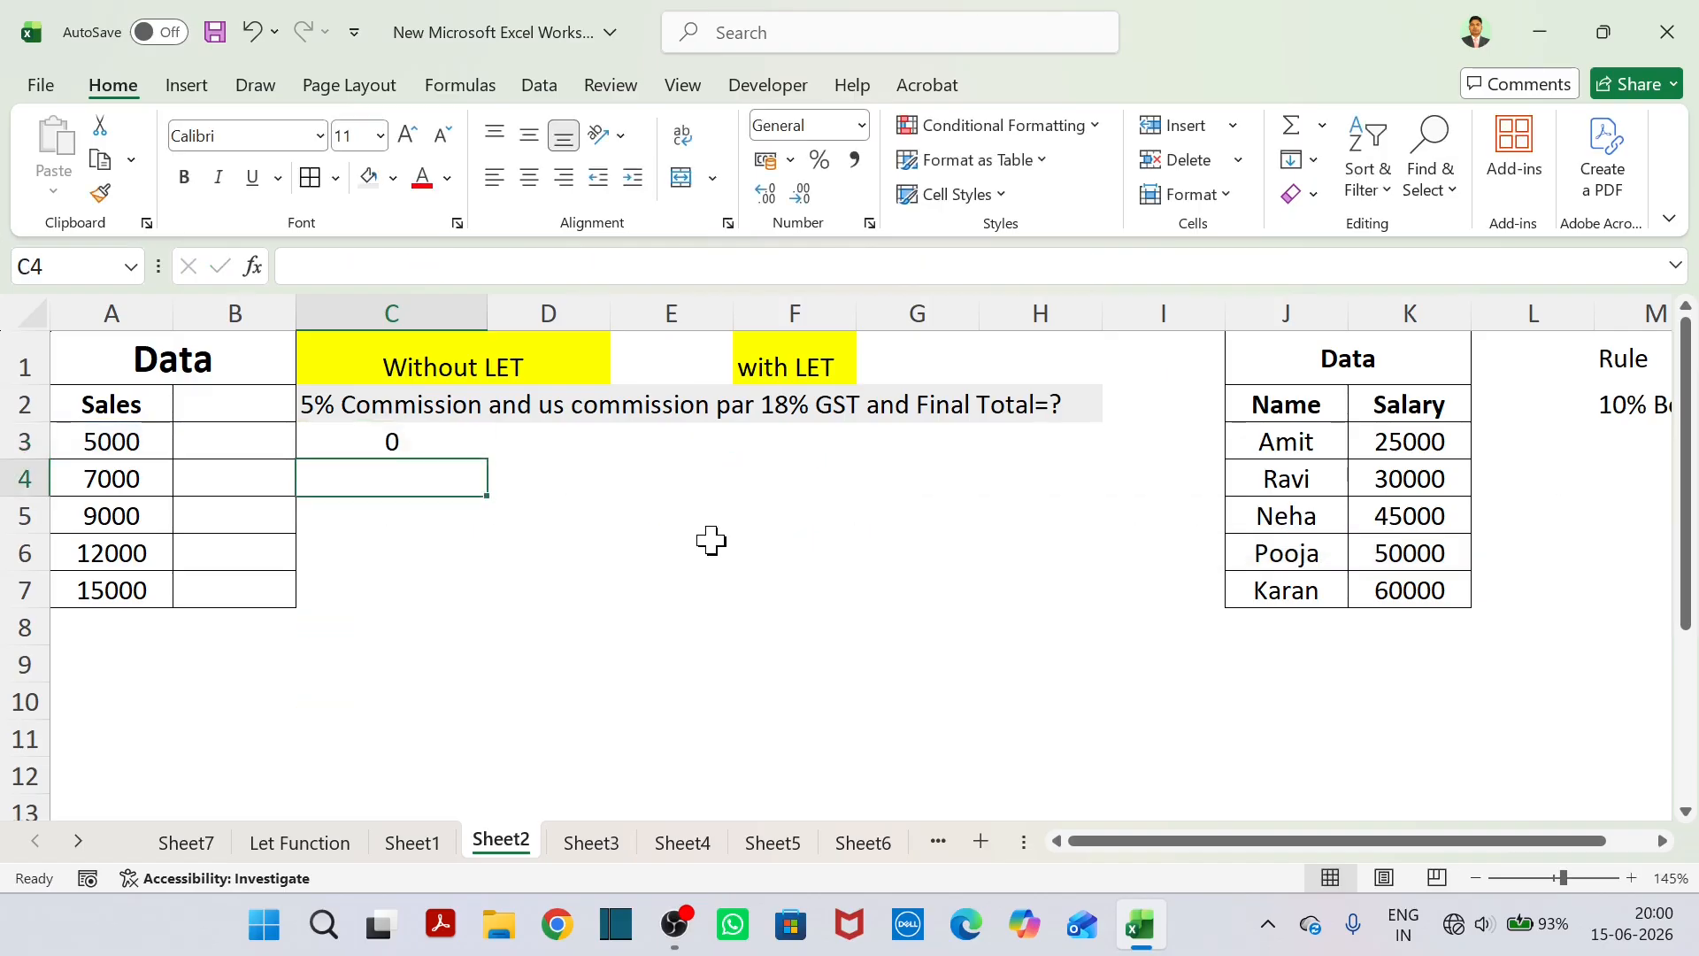
{"action": "key", "text": "ctrl+z"}
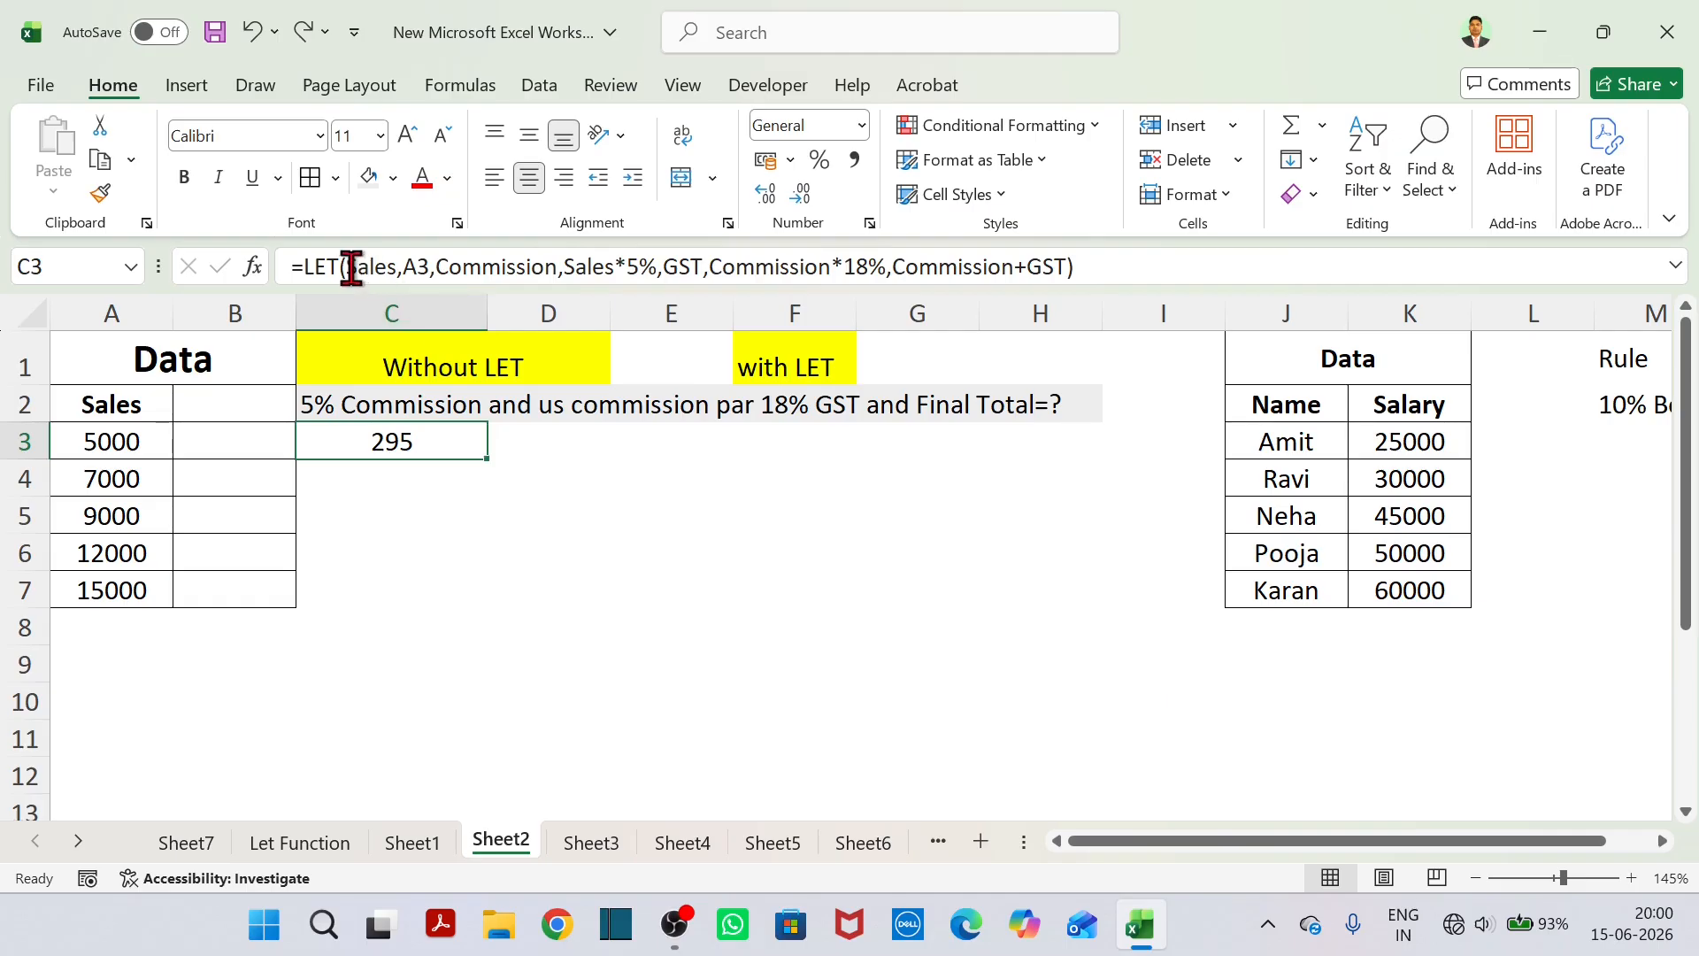
Review the names Sales, Commission and GST and their assigned values within the LET formula in C3.
{"action": "left_click_drag", "start_coordinate": [351, 265], "coordinate": [398, 266]}
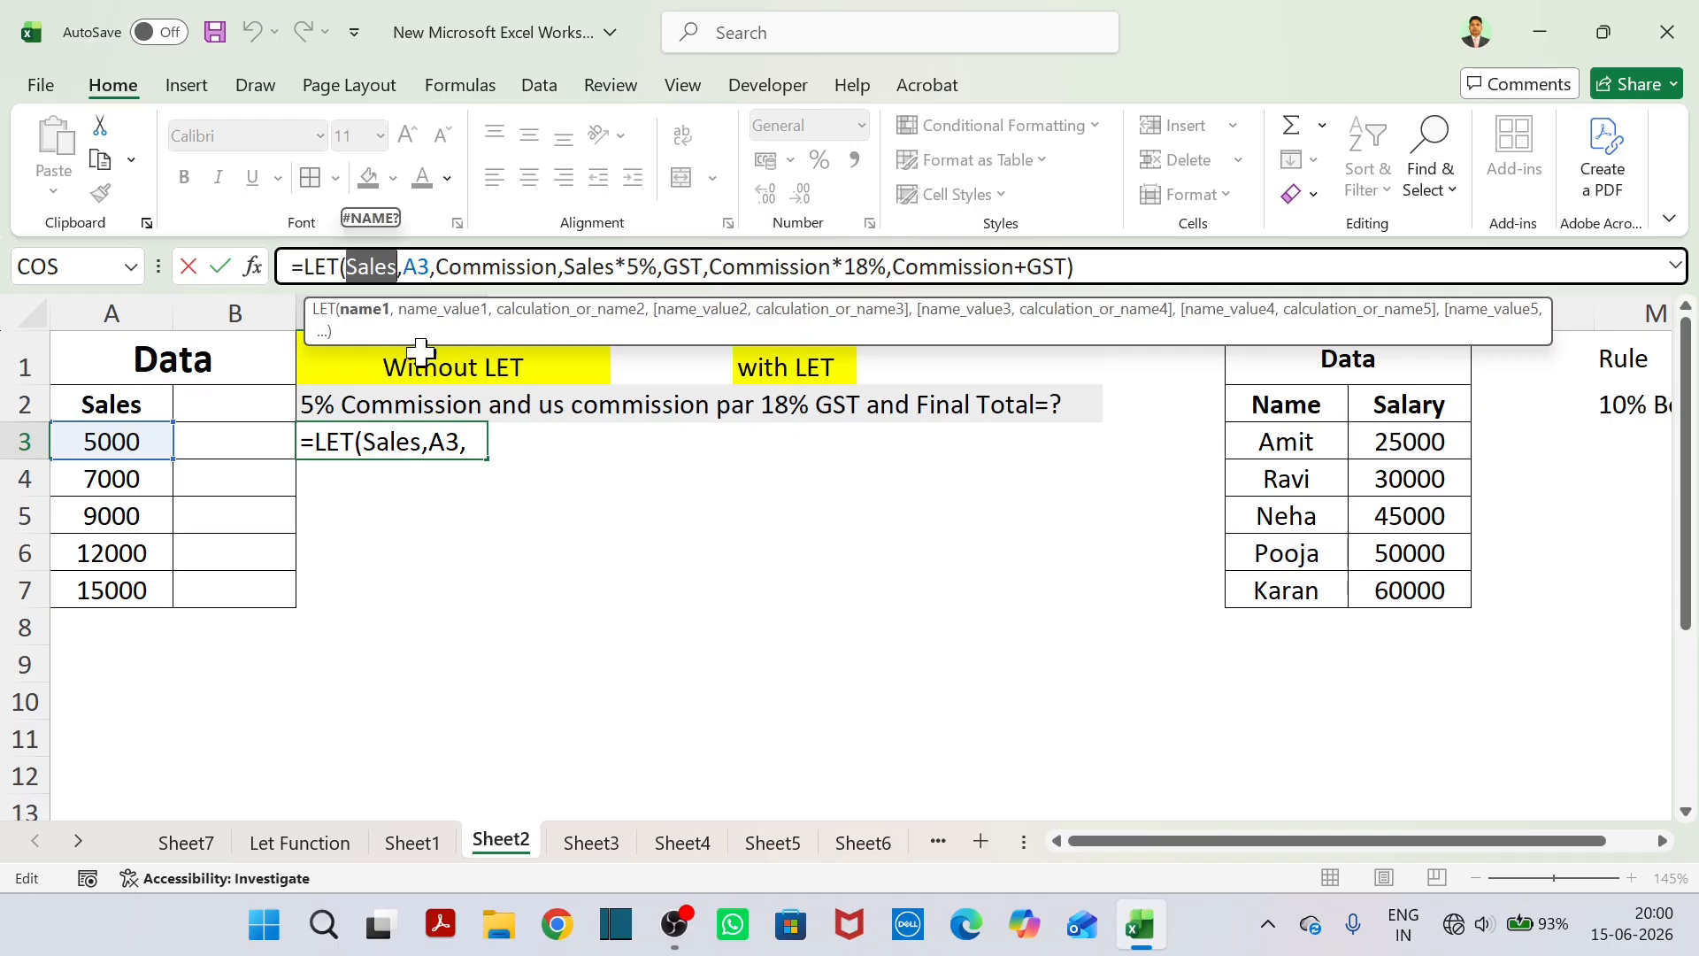
{"action": "left_click_drag", "start_coordinate": [436, 266], "coordinate": [559, 268]}
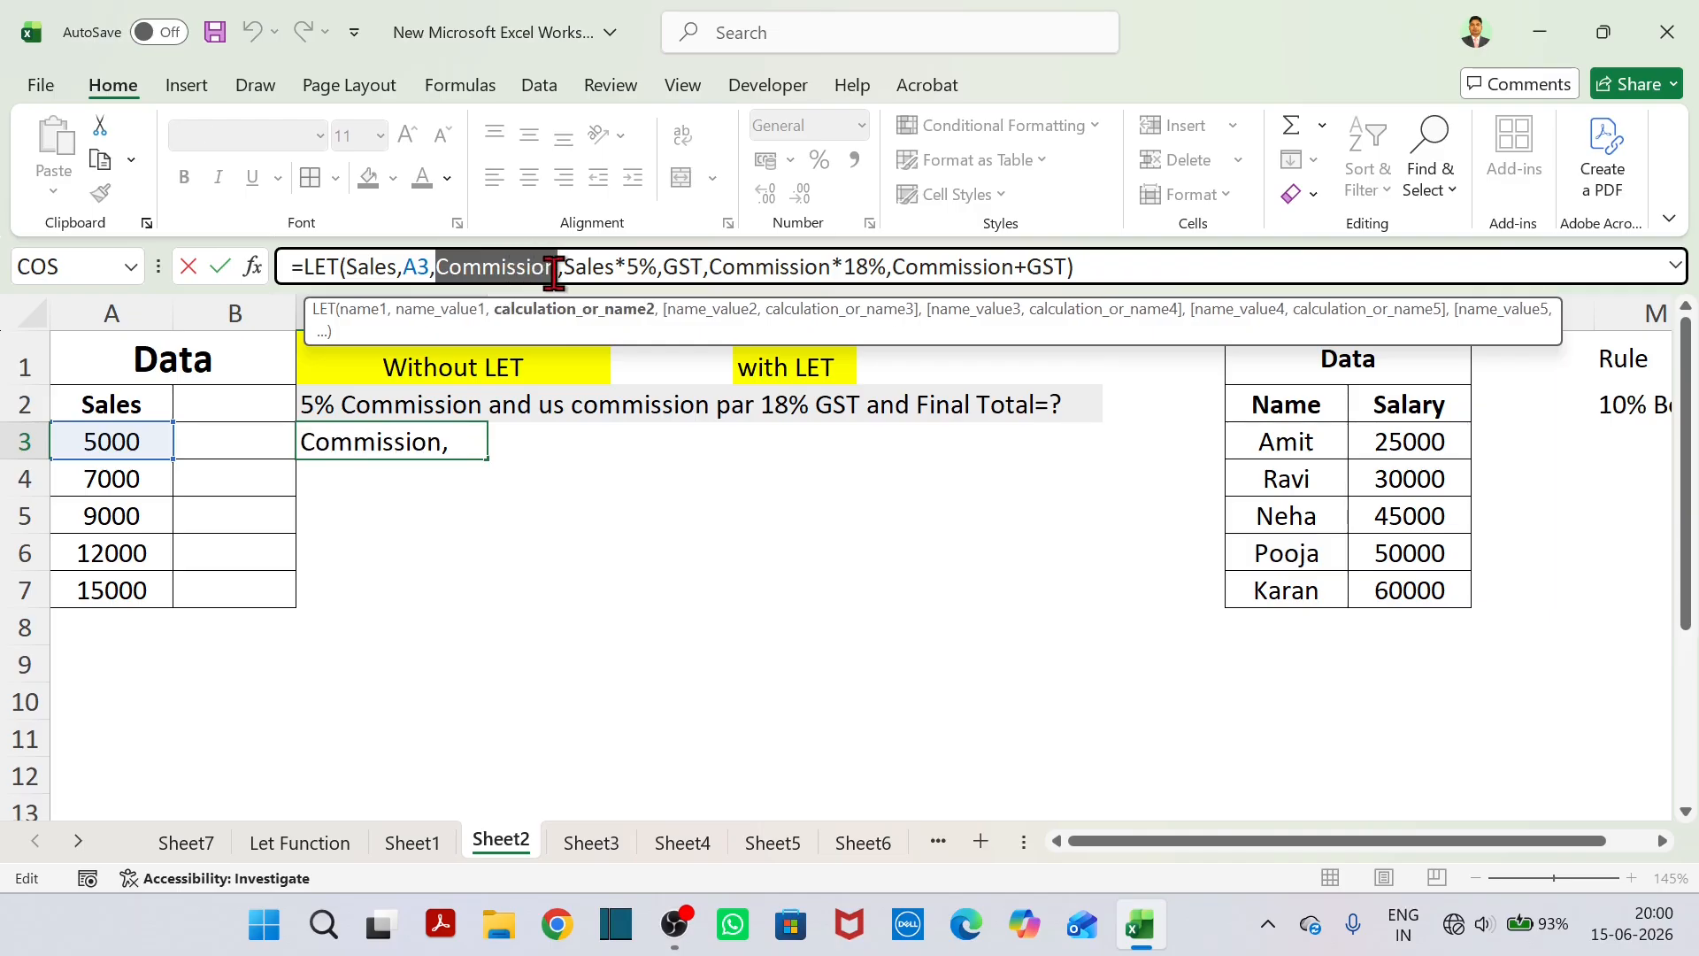
{"action": "left_click_drag", "start_coordinate": [664, 268], "coordinate": [705, 267]}
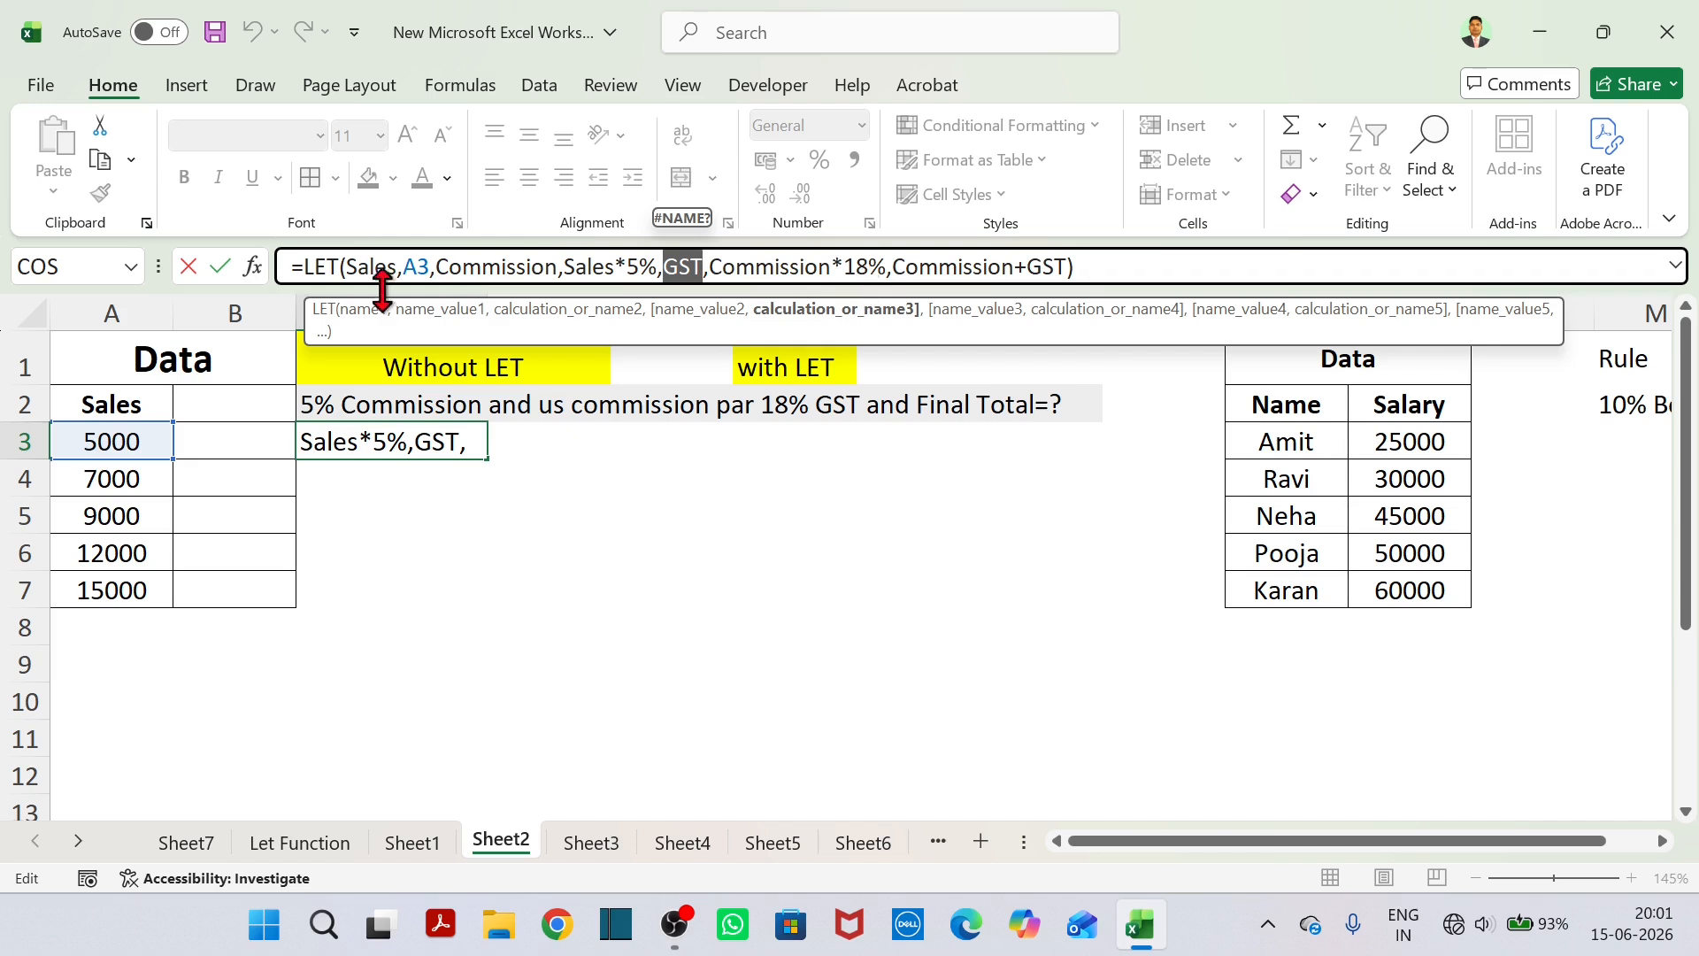
{"action": "left_click_drag", "start_coordinate": [408, 266], "coordinate": [662, 268]}
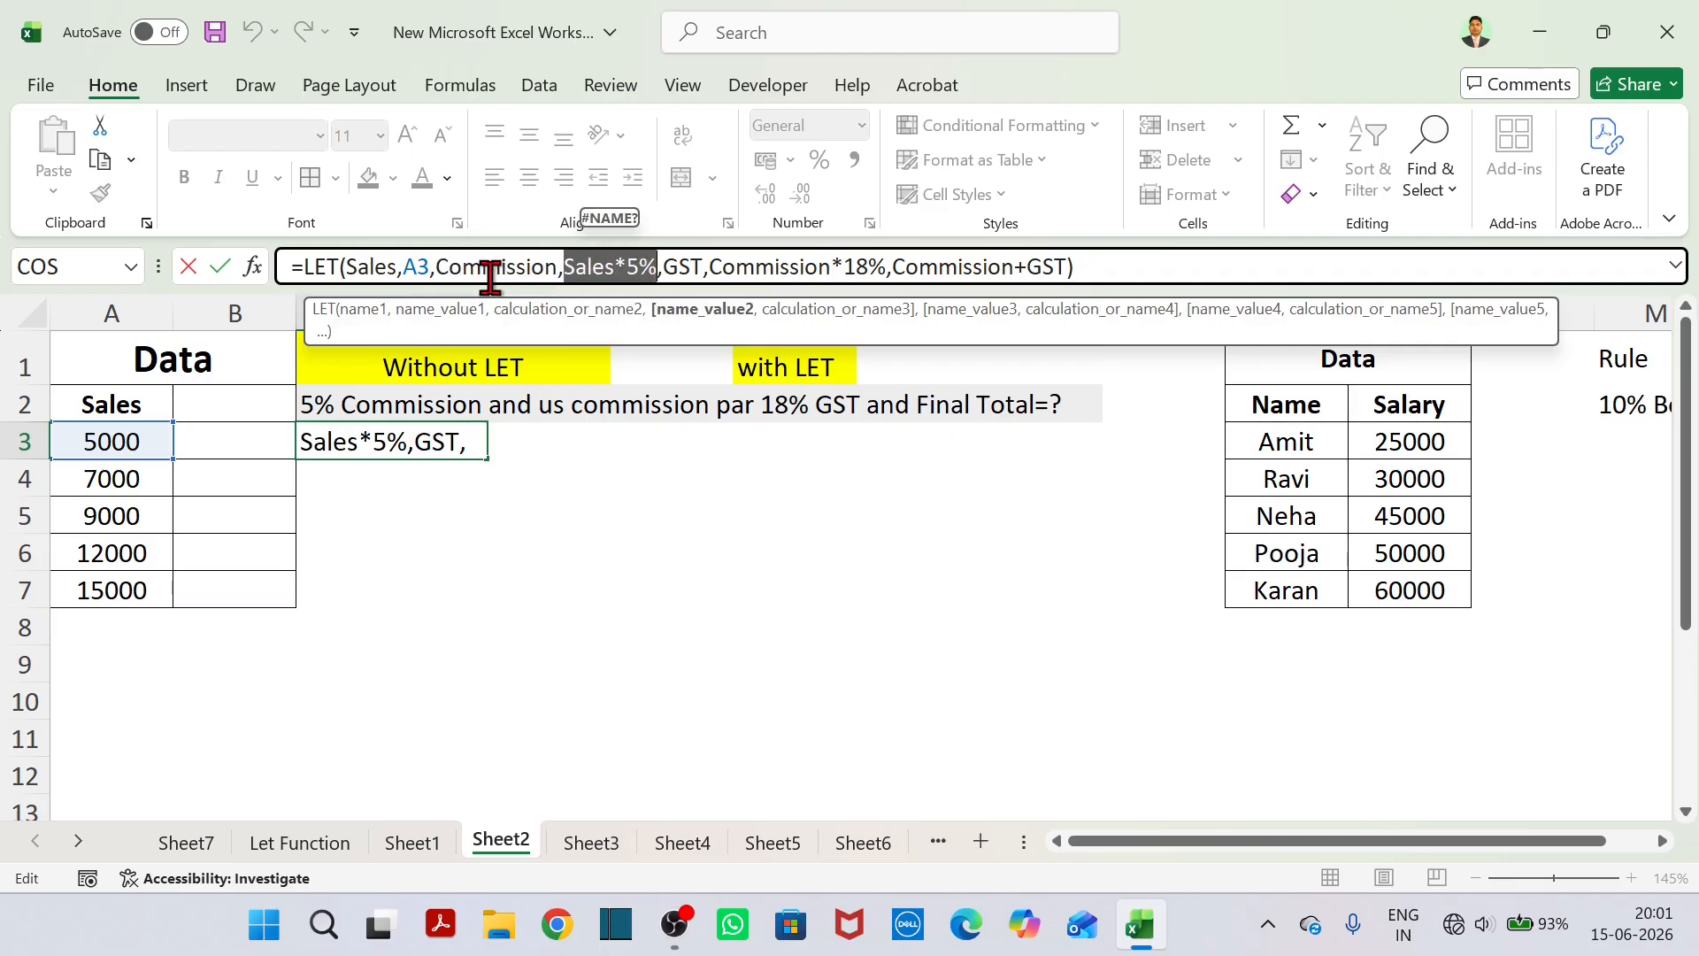
{"action": "left_click_drag", "start_coordinate": [665, 269], "coordinate": [1070, 330]}
{"action": "left_click", "coordinate": [735, 268]}
{"action": "key", "text": "Return"}
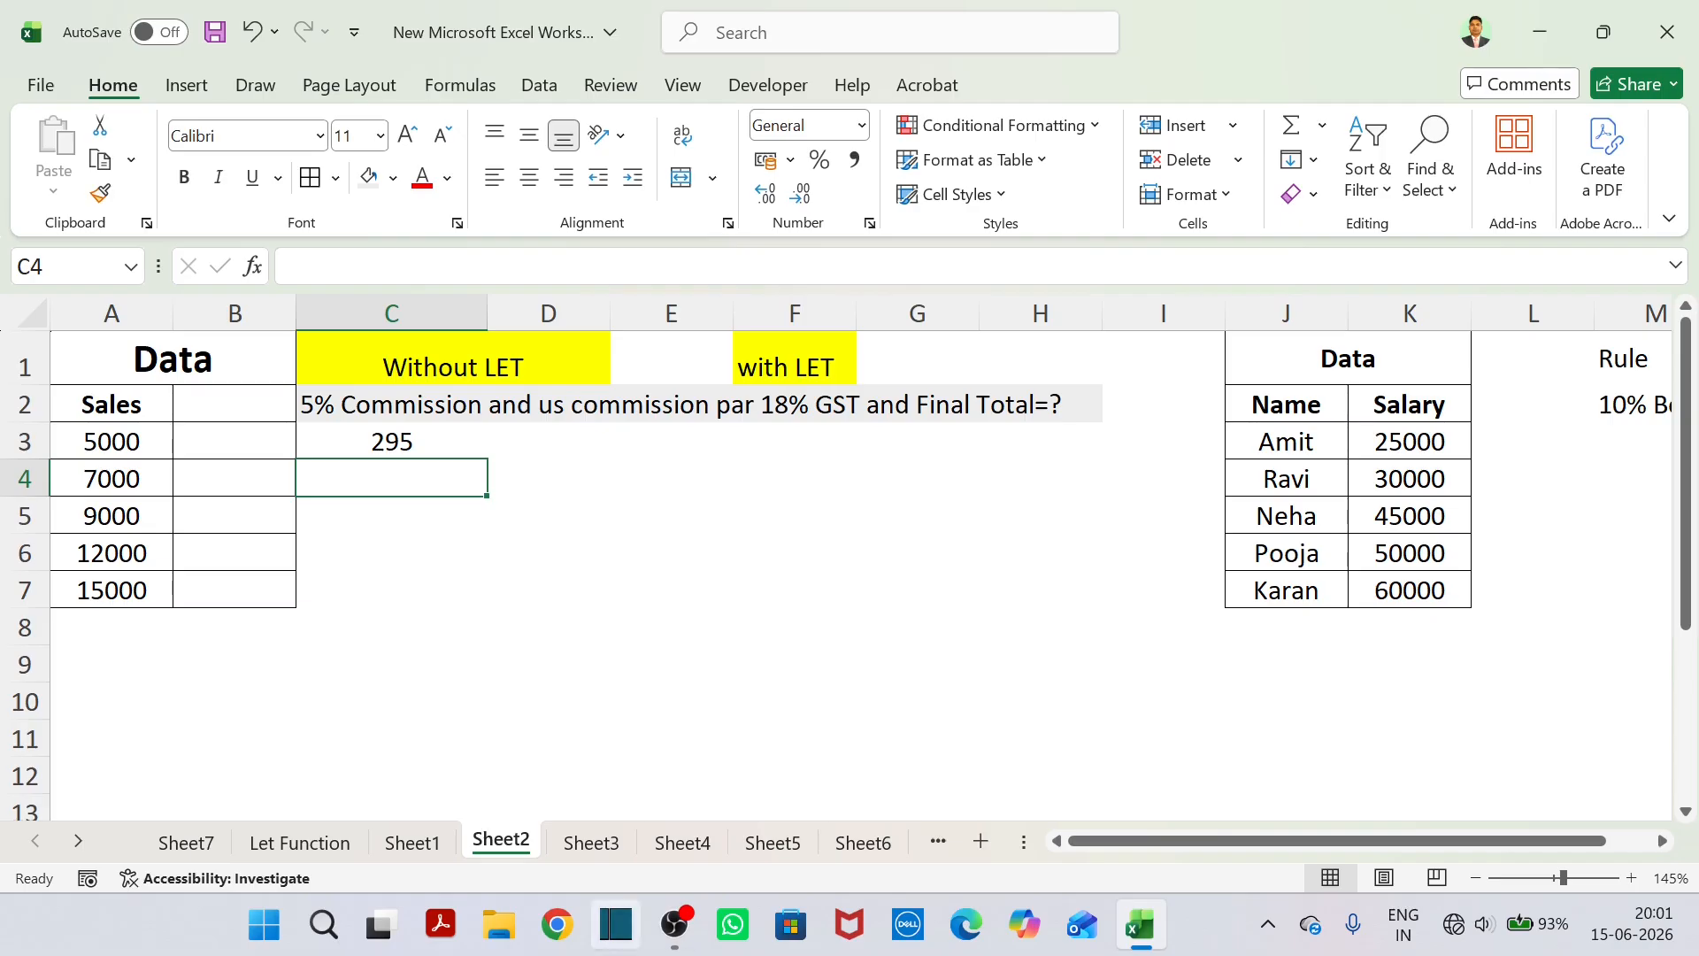
{"action": "left_click", "coordinate": [591, 845]}
{"action": "left_click", "coordinate": [426, 852]}
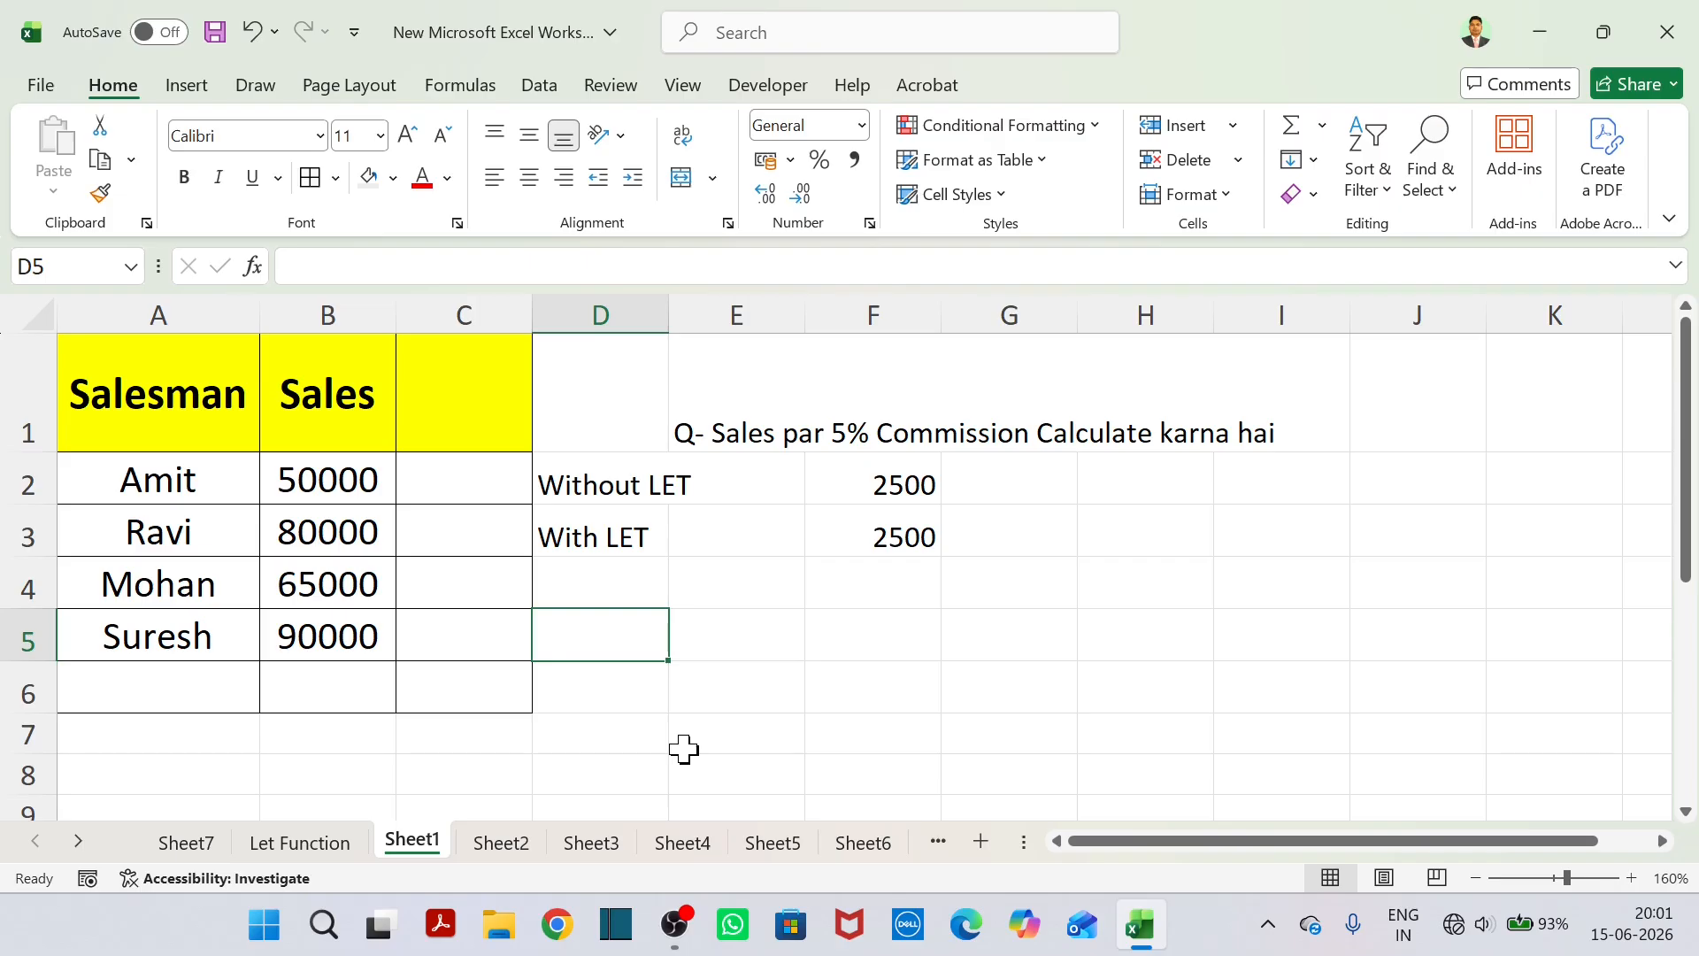
{"action": "left_click", "coordinate": [503, 857]}
{"action": "left_click_drag", "start_coordinate": [170, 387], "coordinate": [840, 585]}
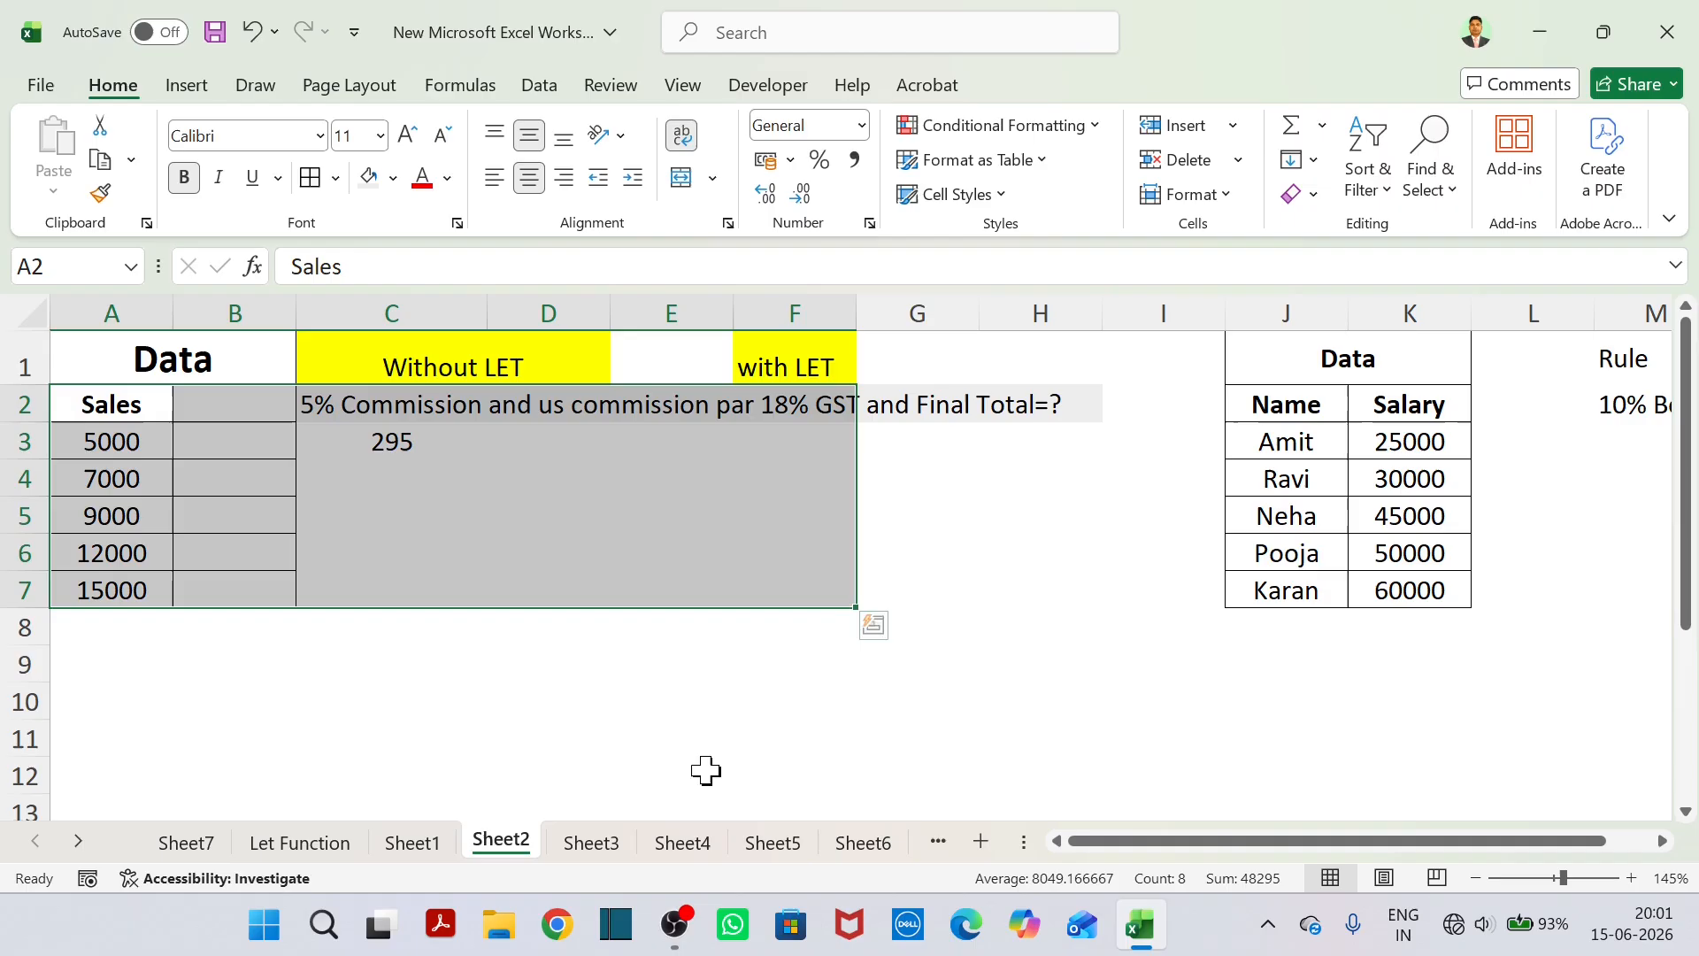
On Sheet3, replace the Qty and Price headers in A2 and B2 with EMP and Basic Salary.
{"action": "left_click", "coordinate": [606, 852]}
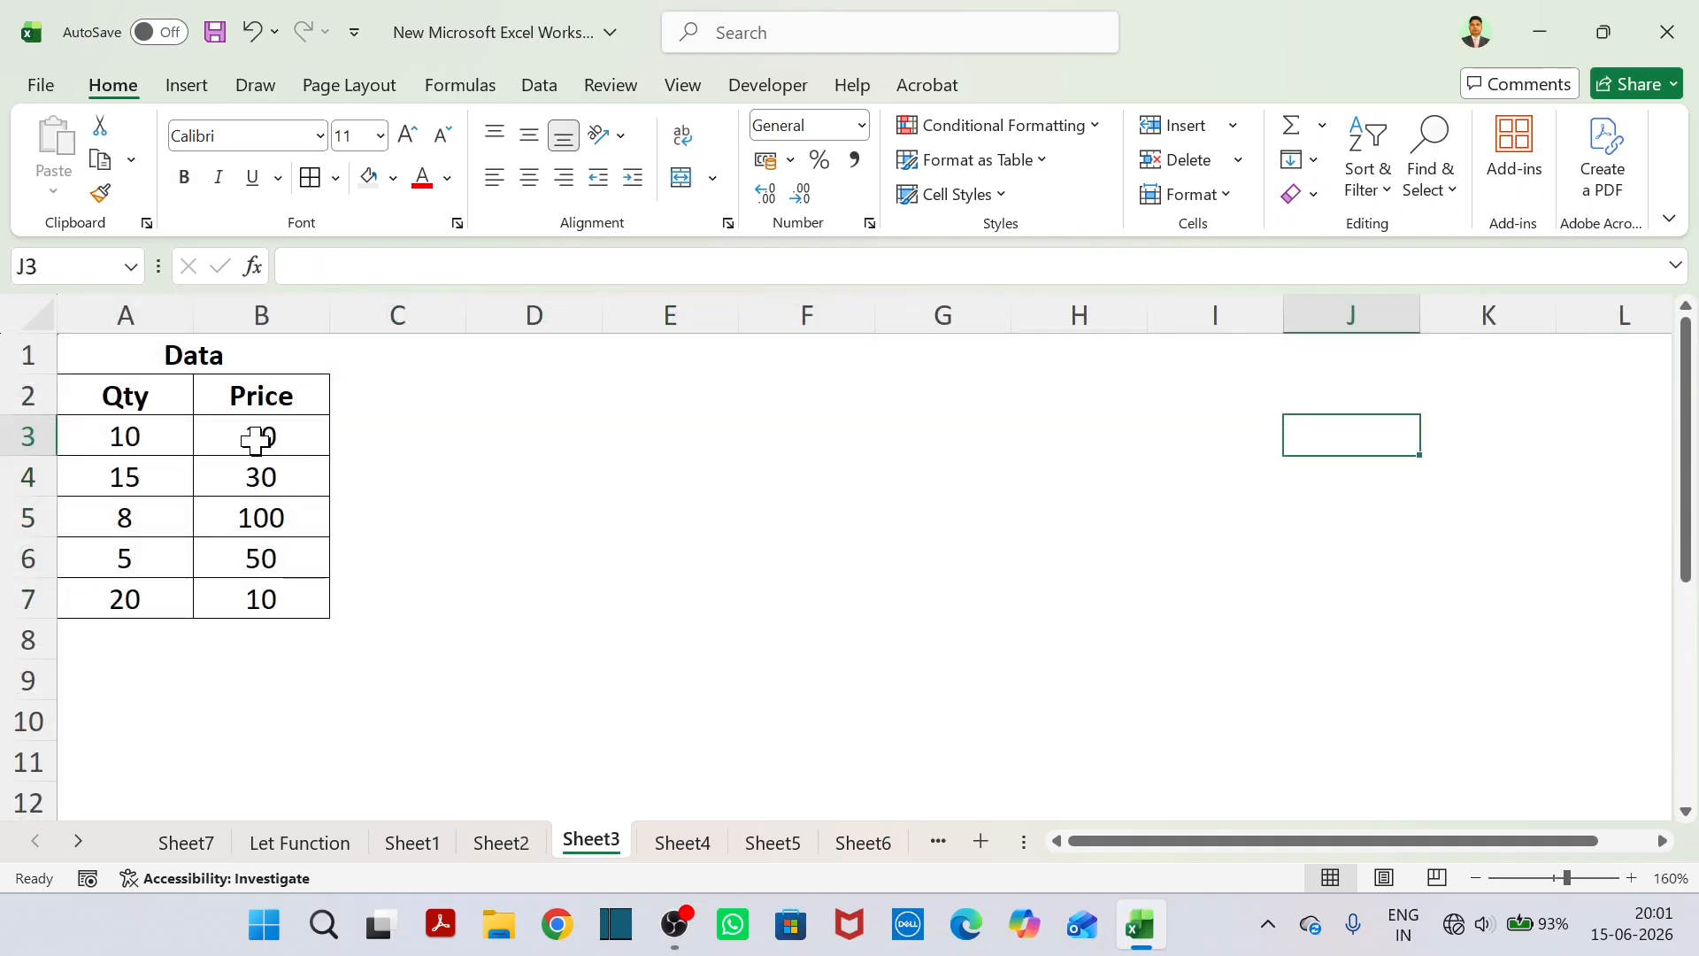
{"action": "left_click", "coordinate": [153, 405]}
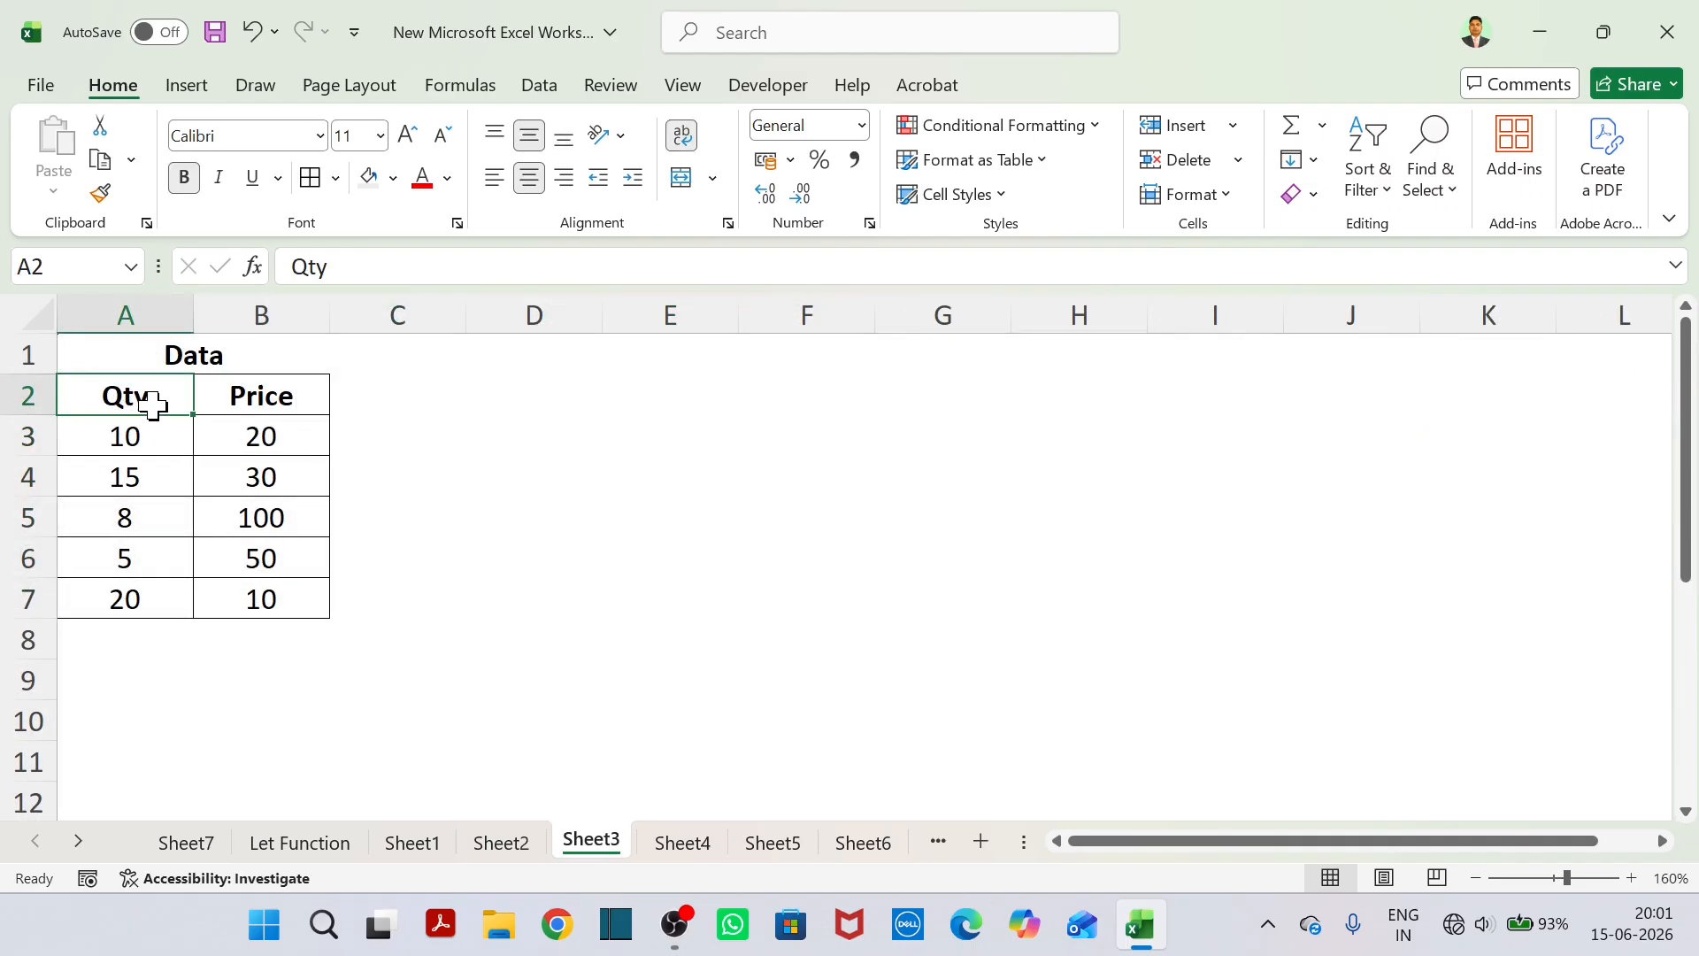
{"action": "type", "text": "EMP"}
{"action": "key", "text": "Tab"}
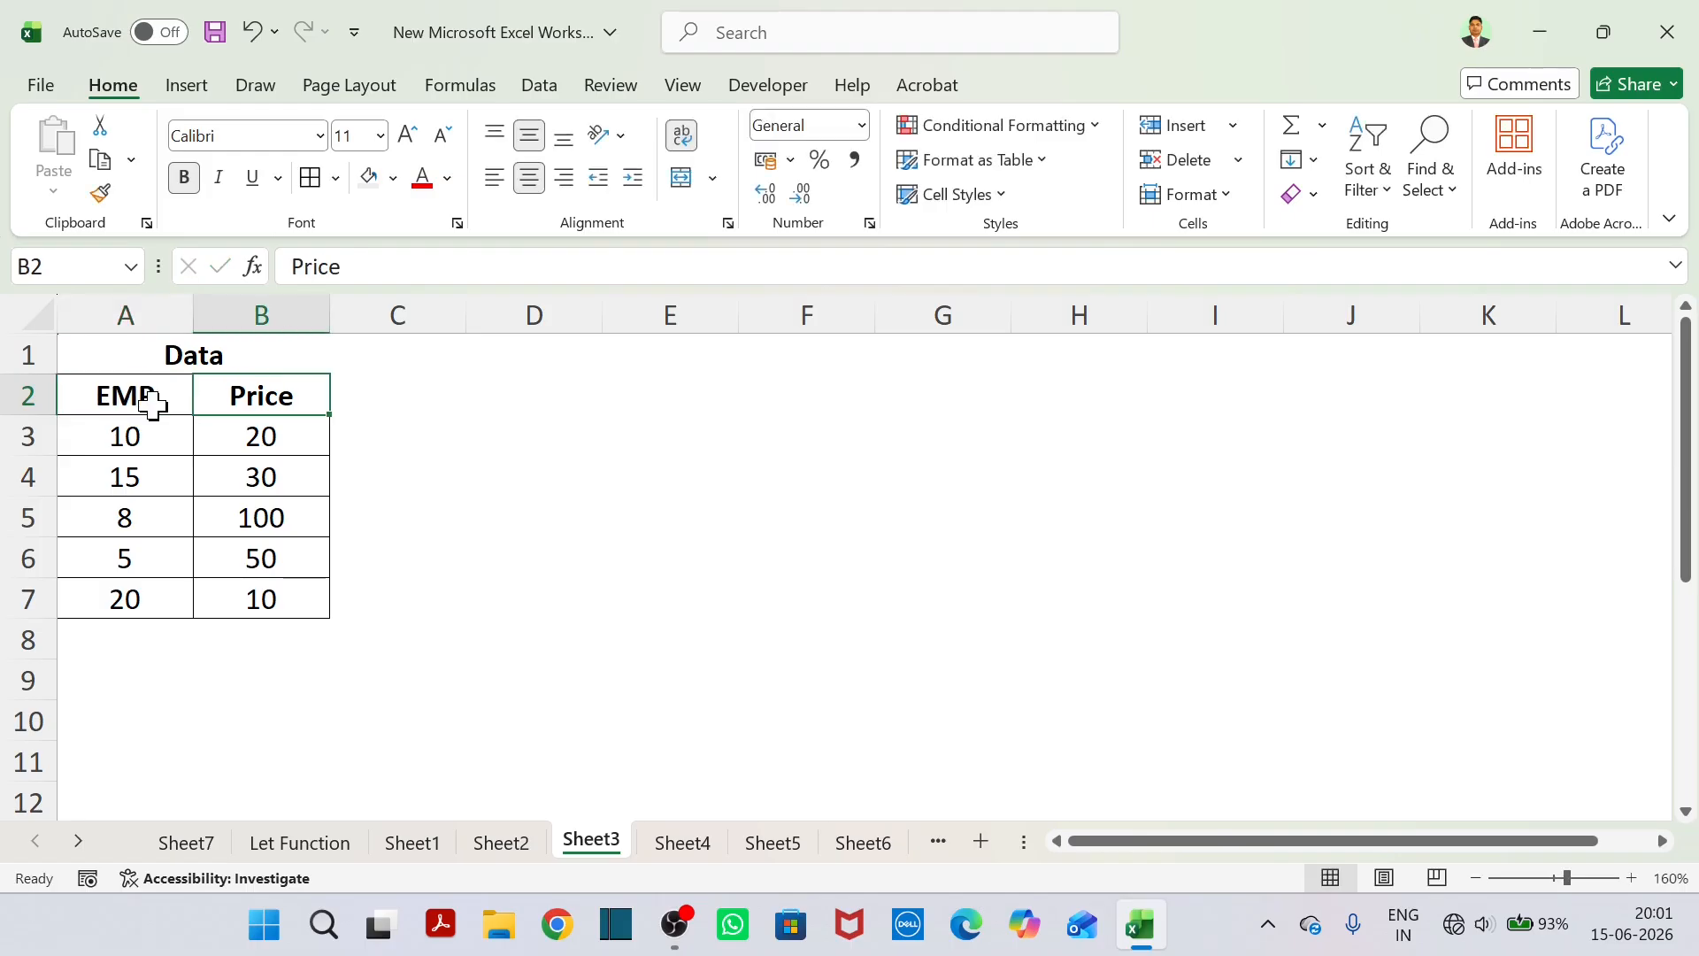
{"action": "type", "text": "Basi"}
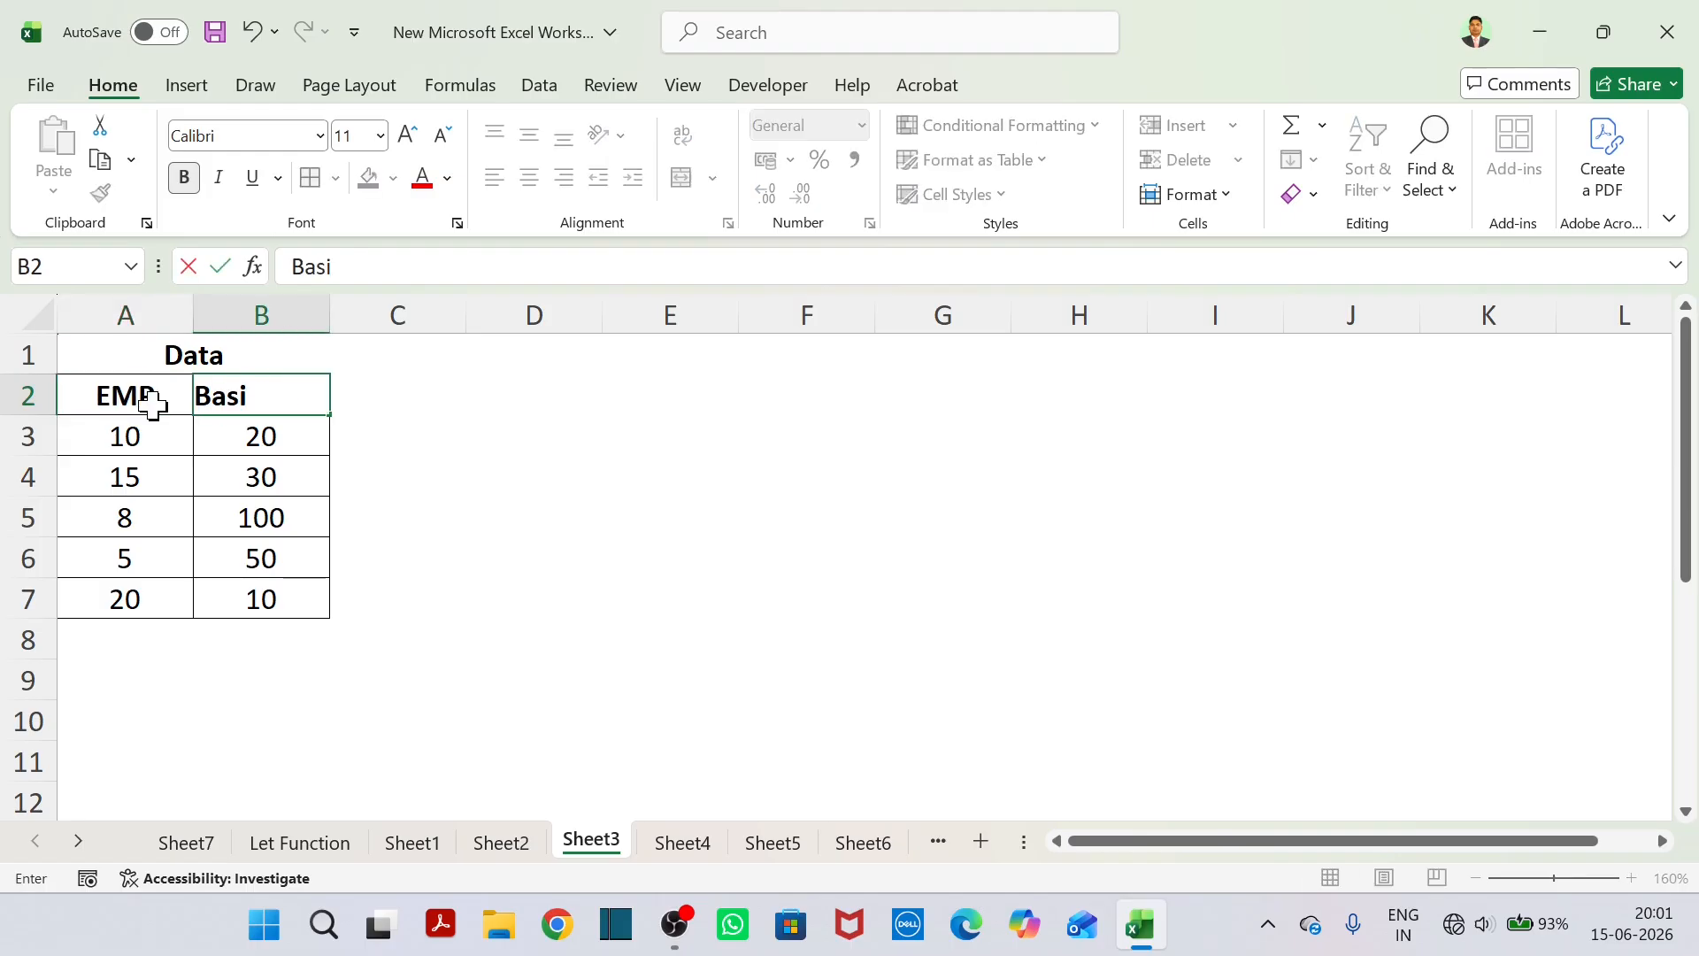
{"action": "type", "text": "c Salary"}
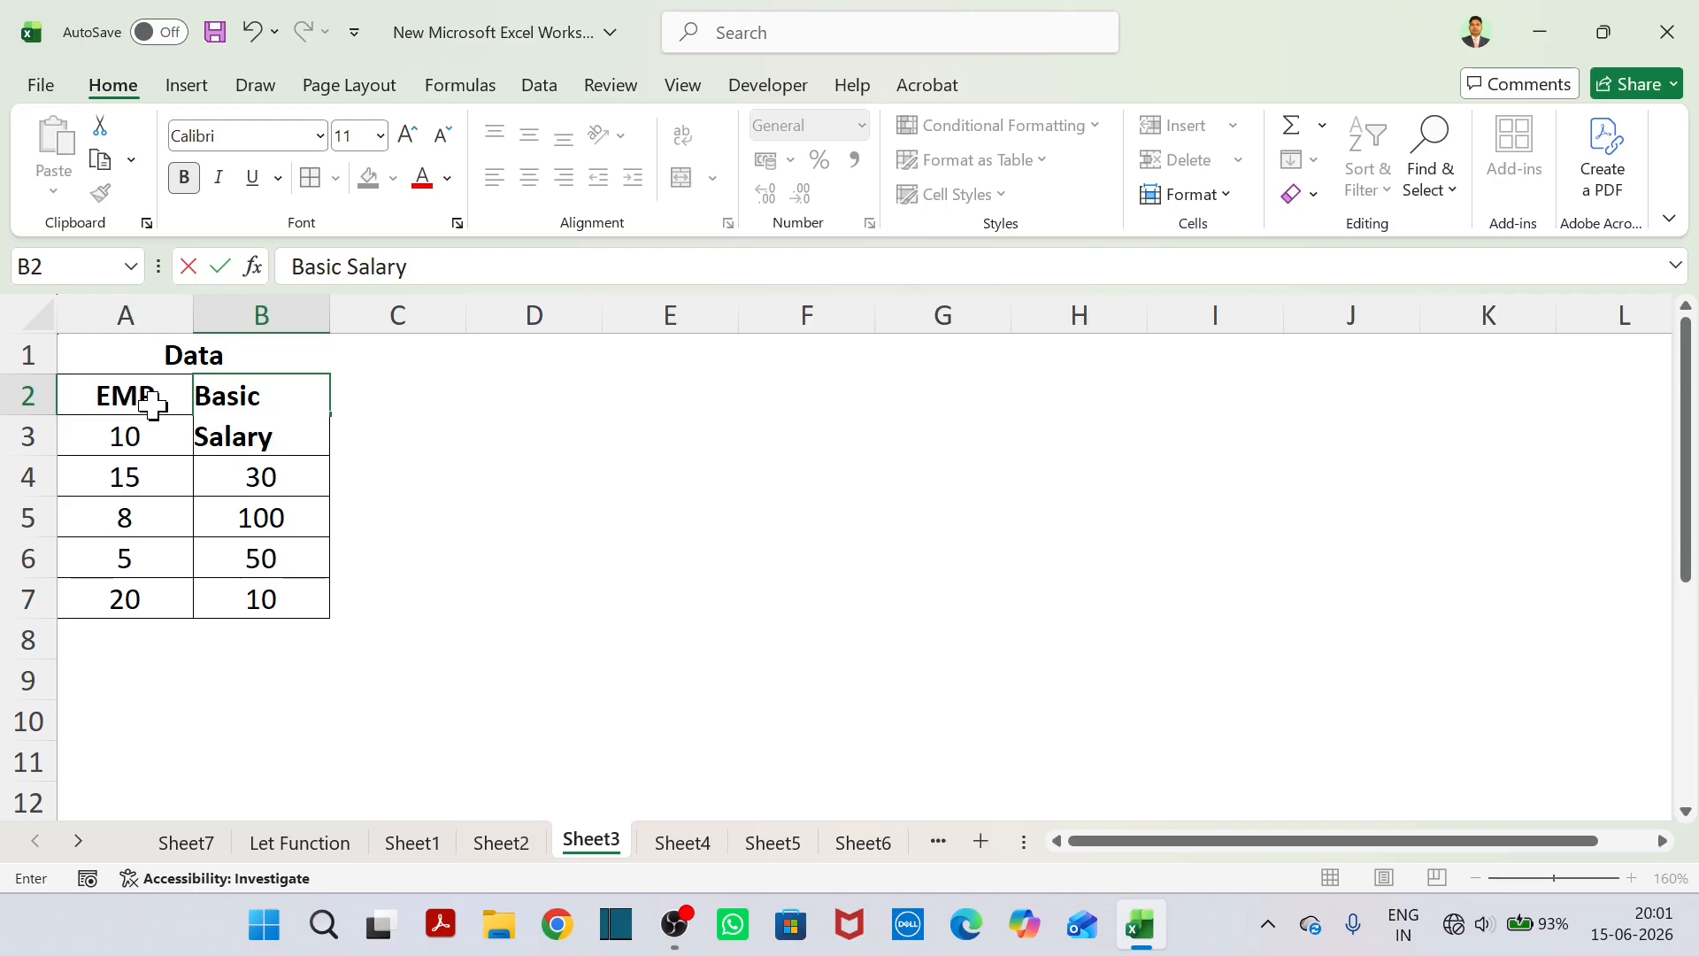
{"action": "left_click", "coordinate": [489, 560]}
Widen column B so that the Basic Salary header fits on one line.
{"action": "double_click", "coordinate": [330, 315]}
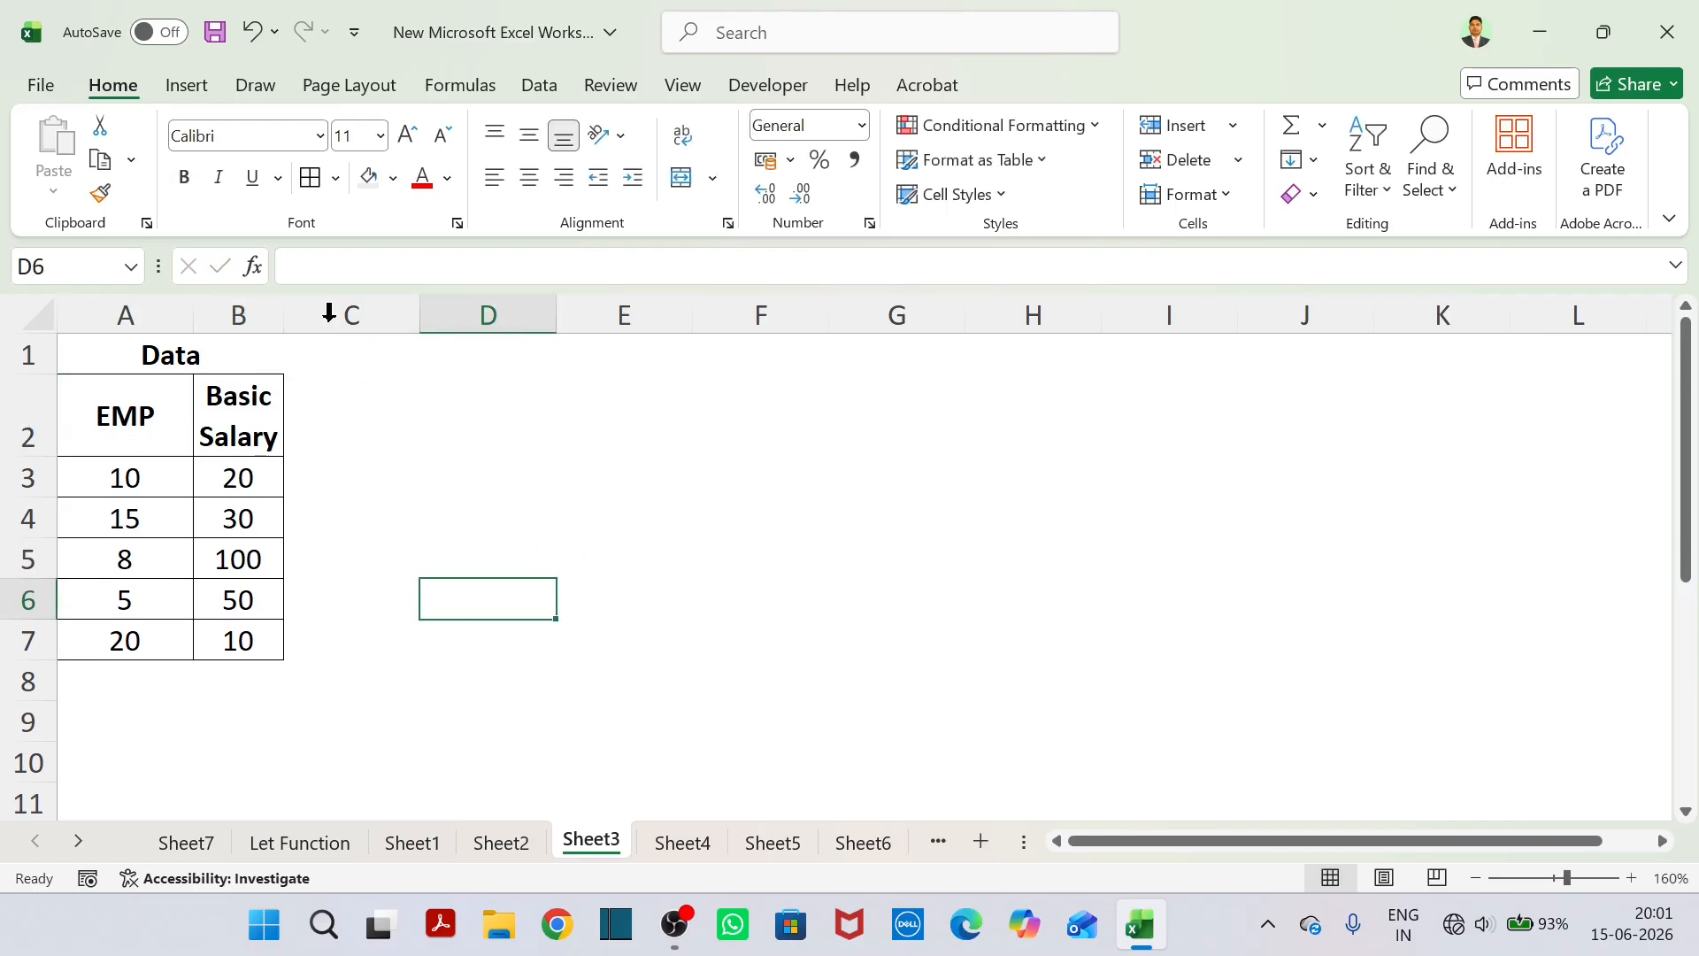
{"action": "left_click", "coordinate": [271, 315]}
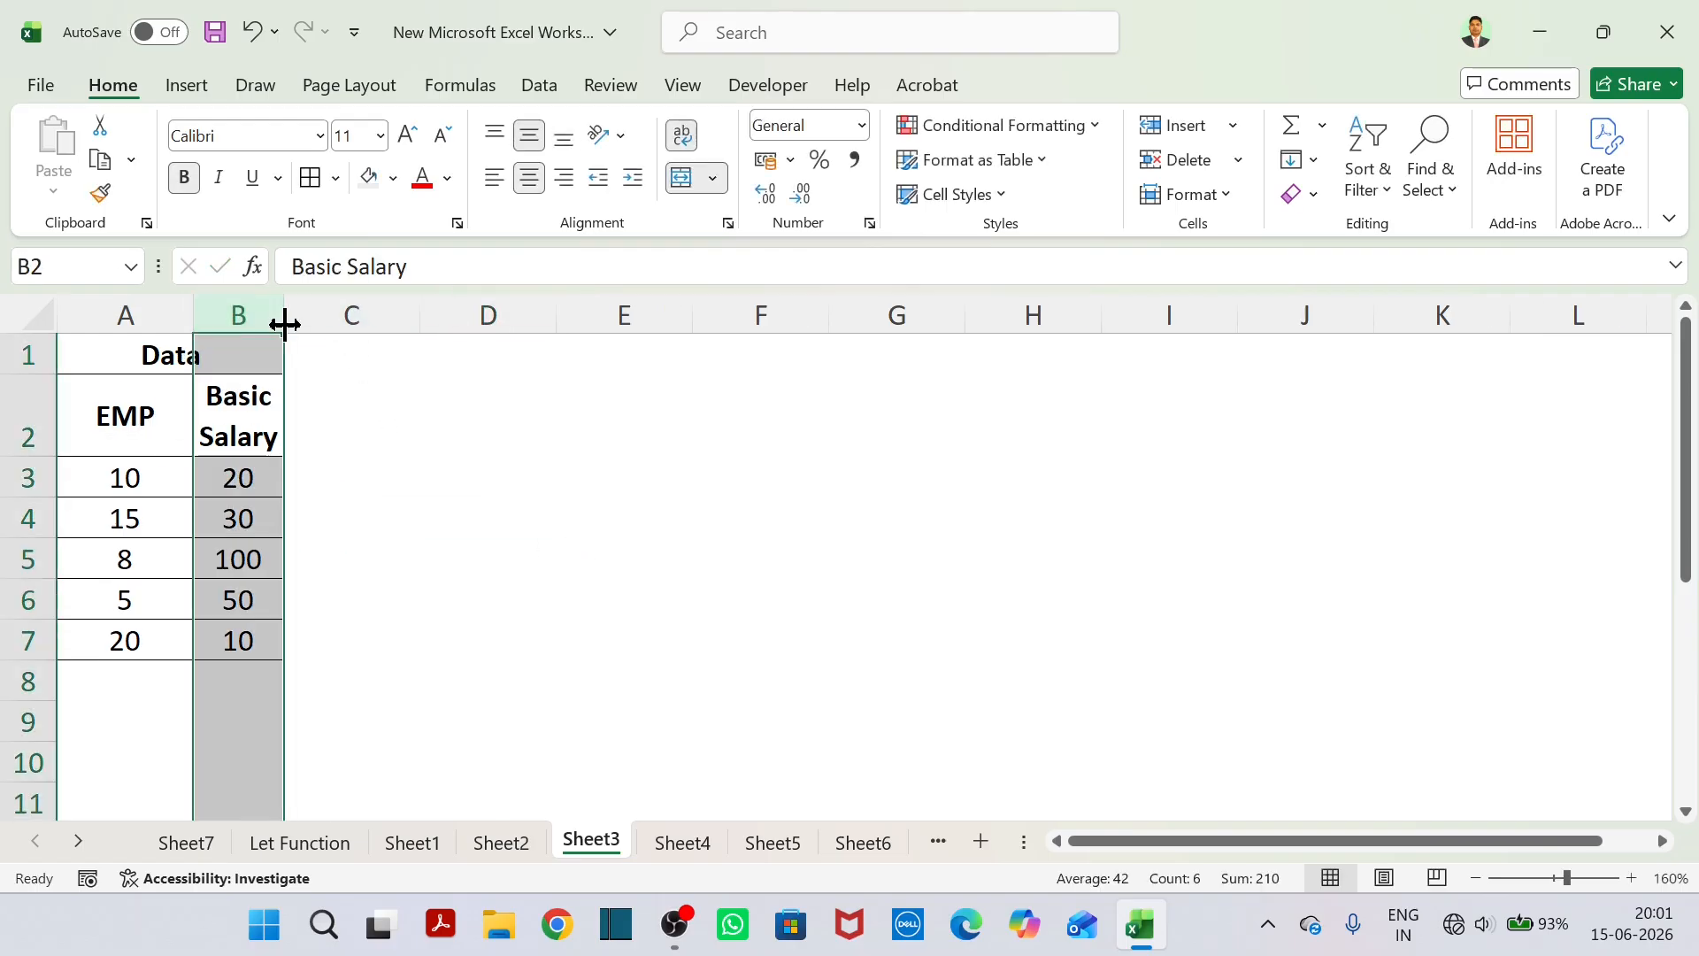
{"action": "left_click_drag", "start_coordinate": [285, 324], "coordinate": [417, 321]}
{"action": "left_click", "coordinate": [425, 467]}
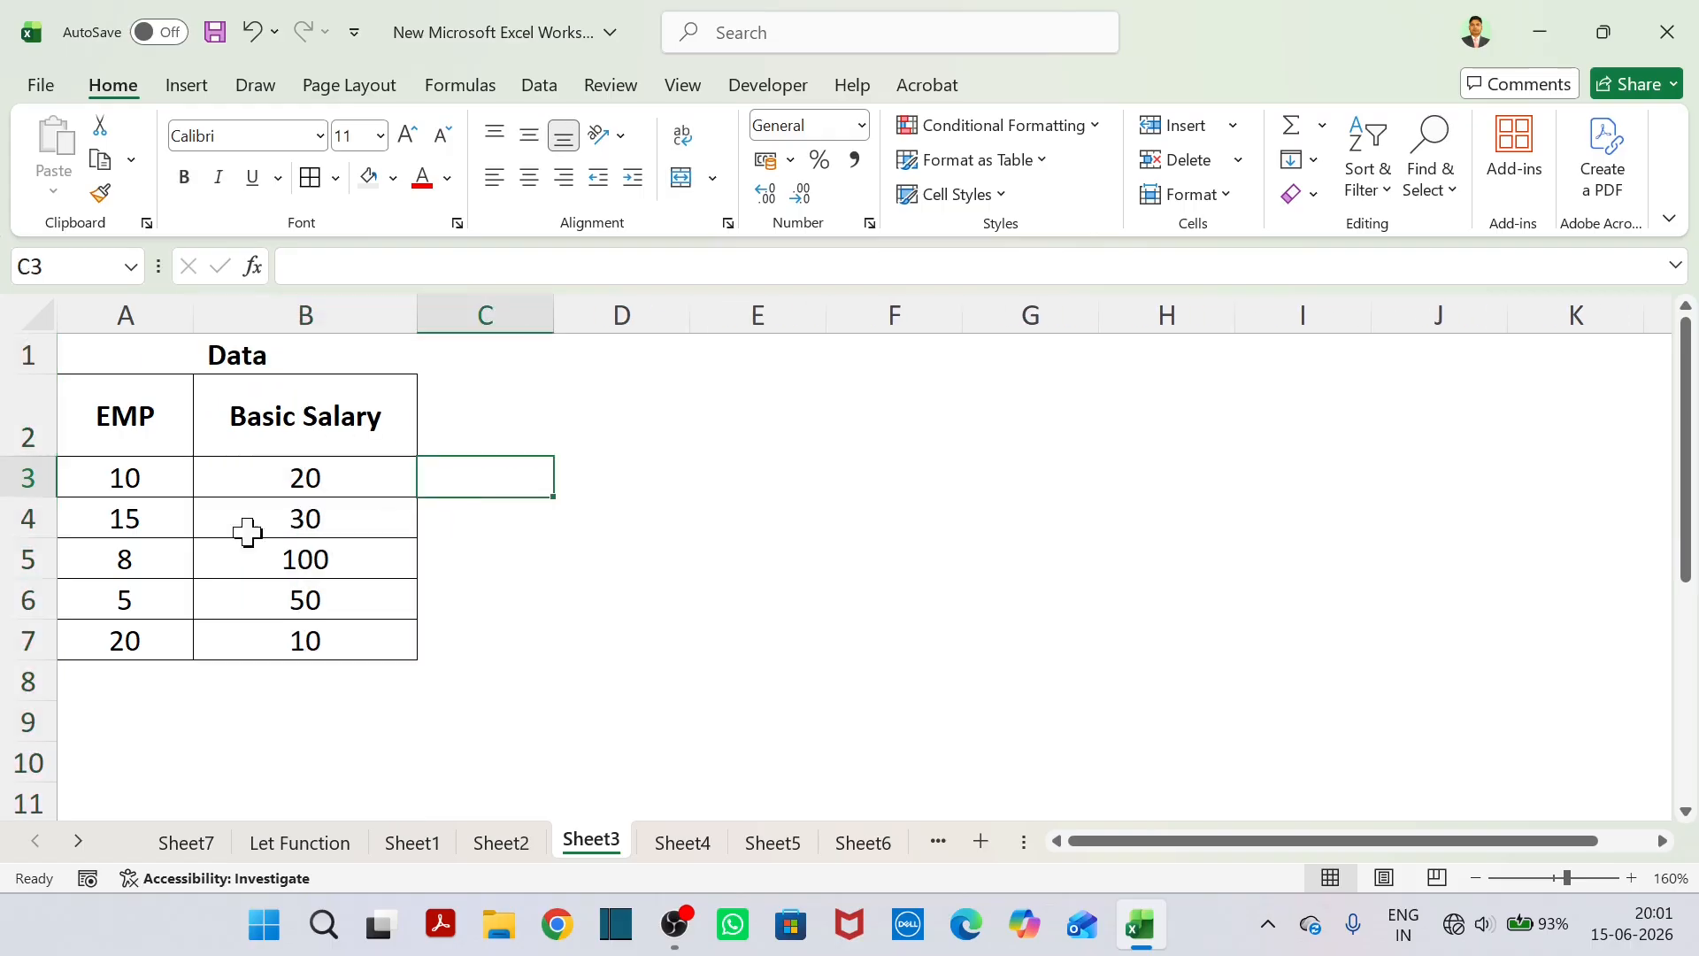
Replace the quantities in A3:A6 with four employees' first names and clear the leftover number in A7.
{"action": "left_click", "coordinate": [109, 483]}
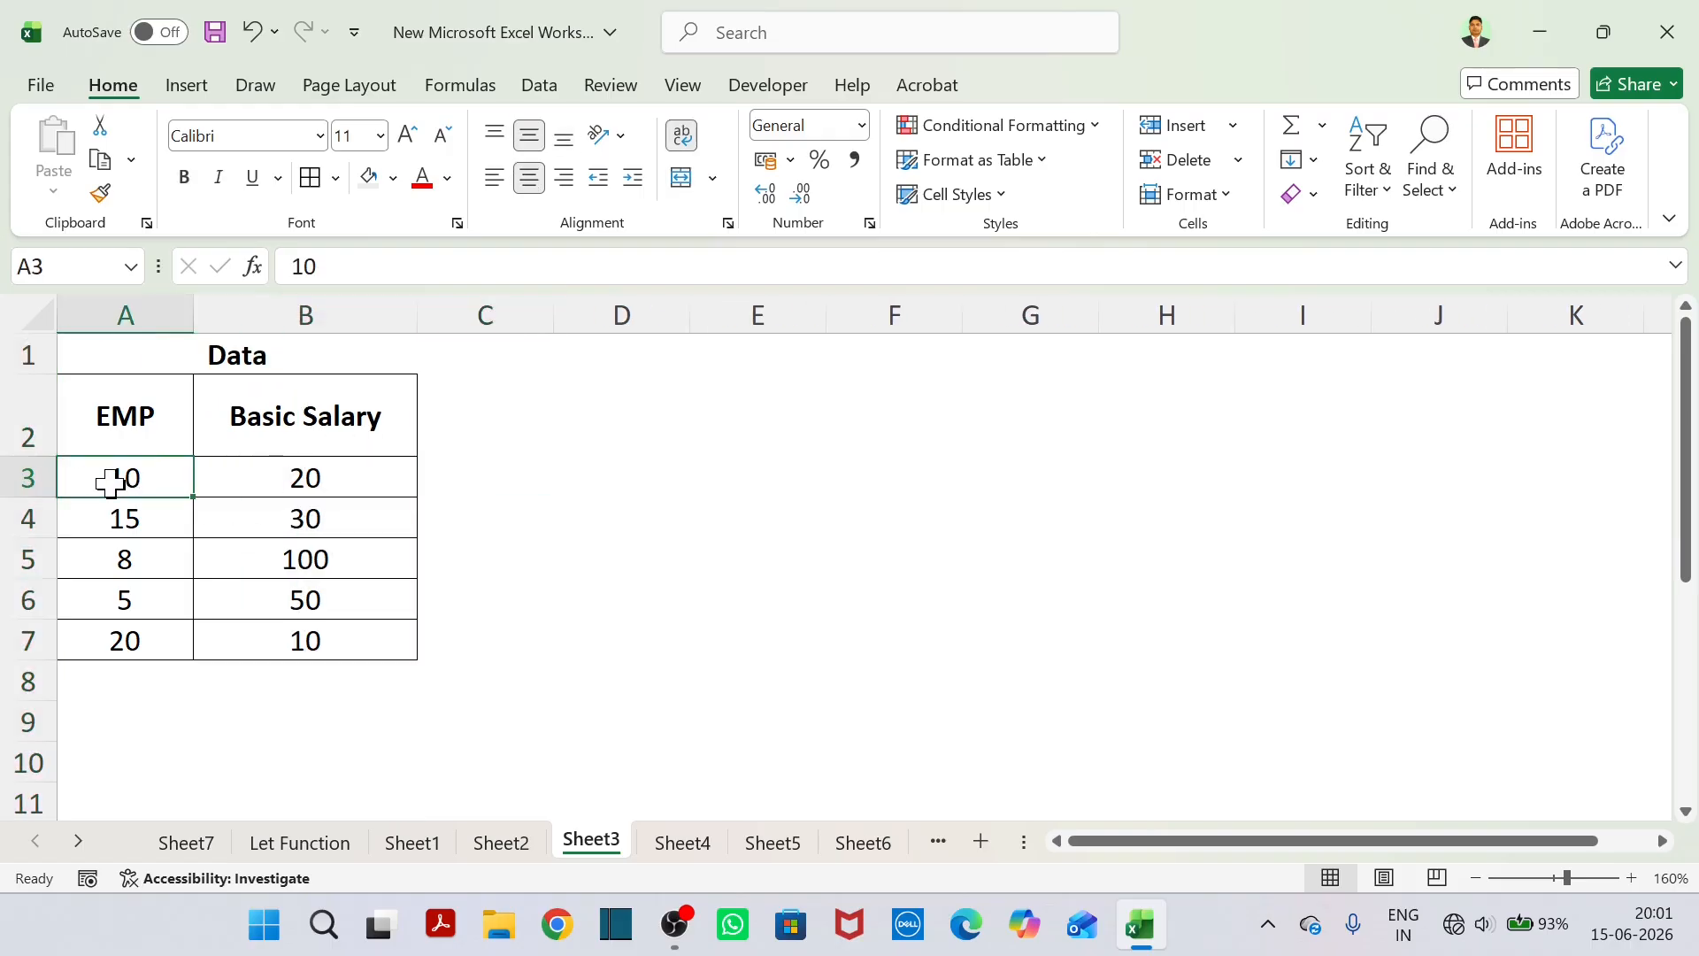
{"action": "type", "text": "AMIt"}
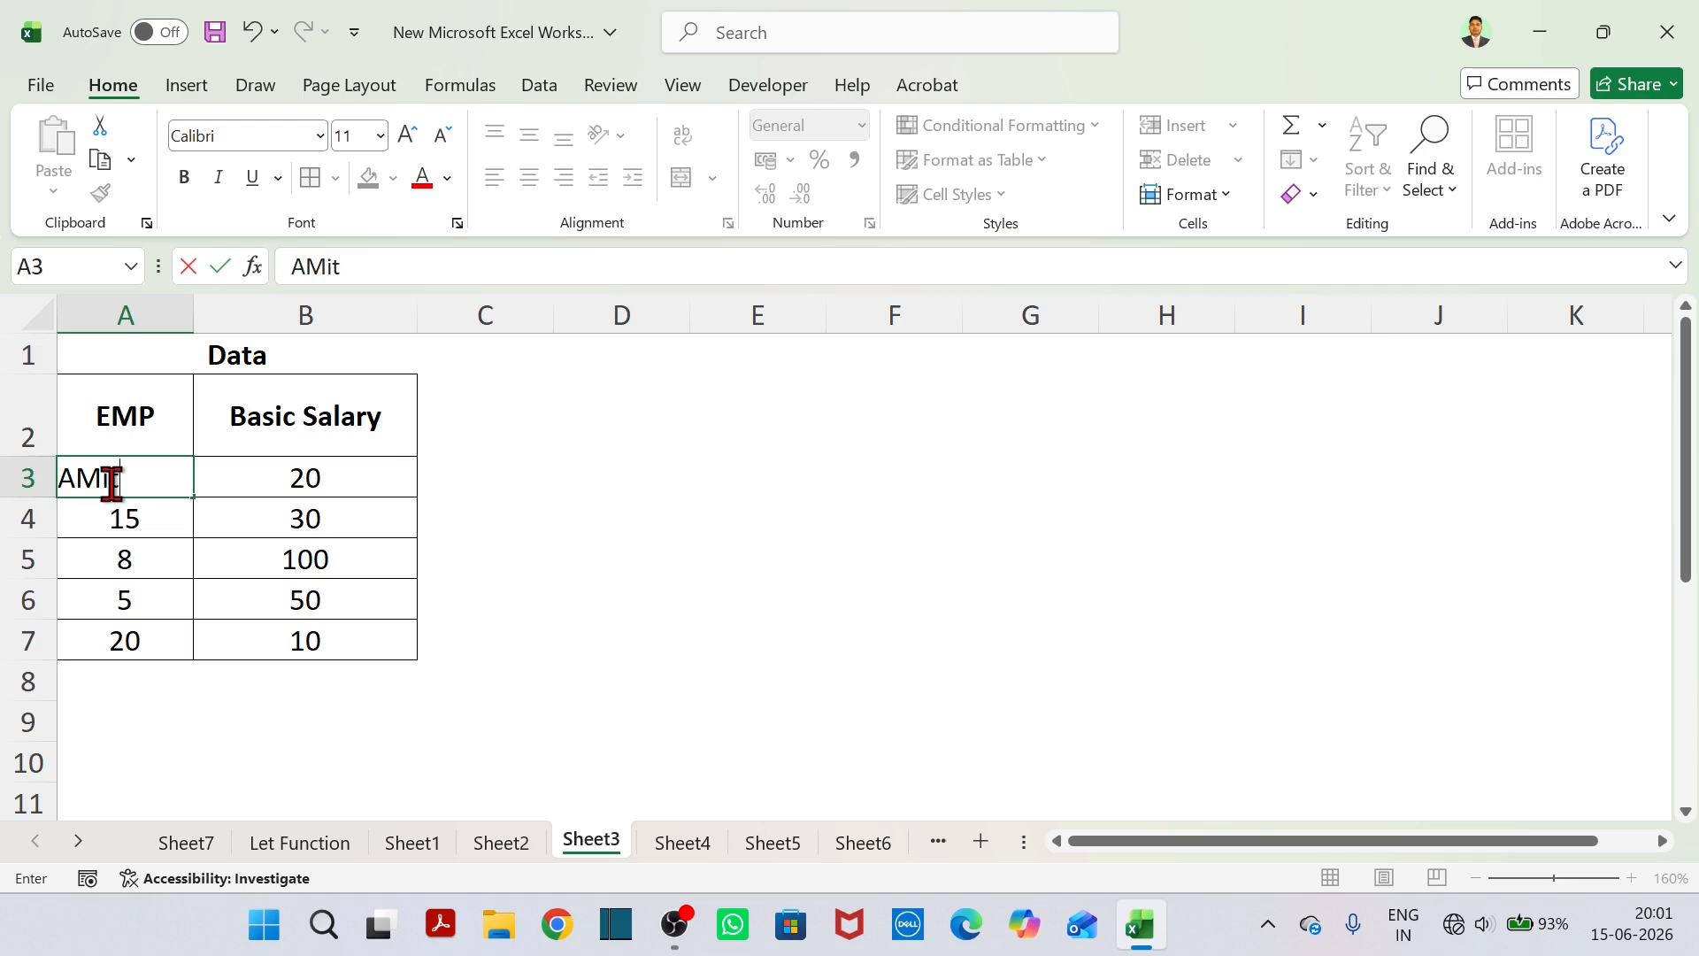
{"action": "key", "text": "Return"}
{"action": "type", "text": "Neha"}
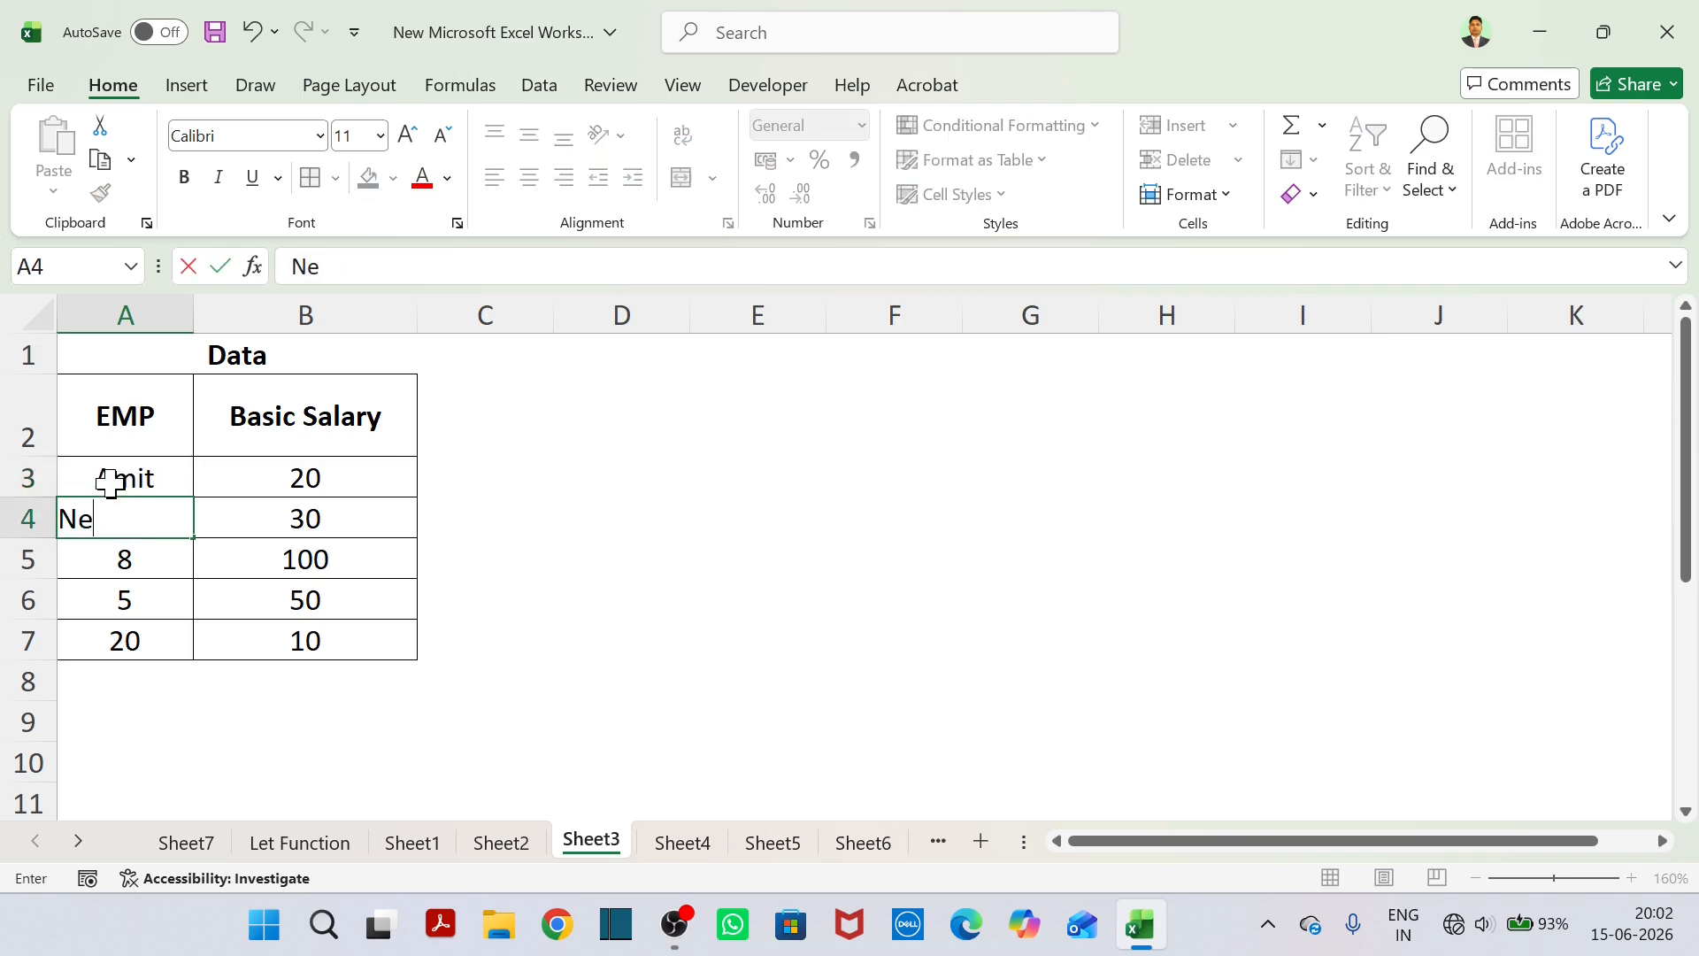
{"action": "key", "text": "Return"}
{"action": "type", "text": "Raju"}
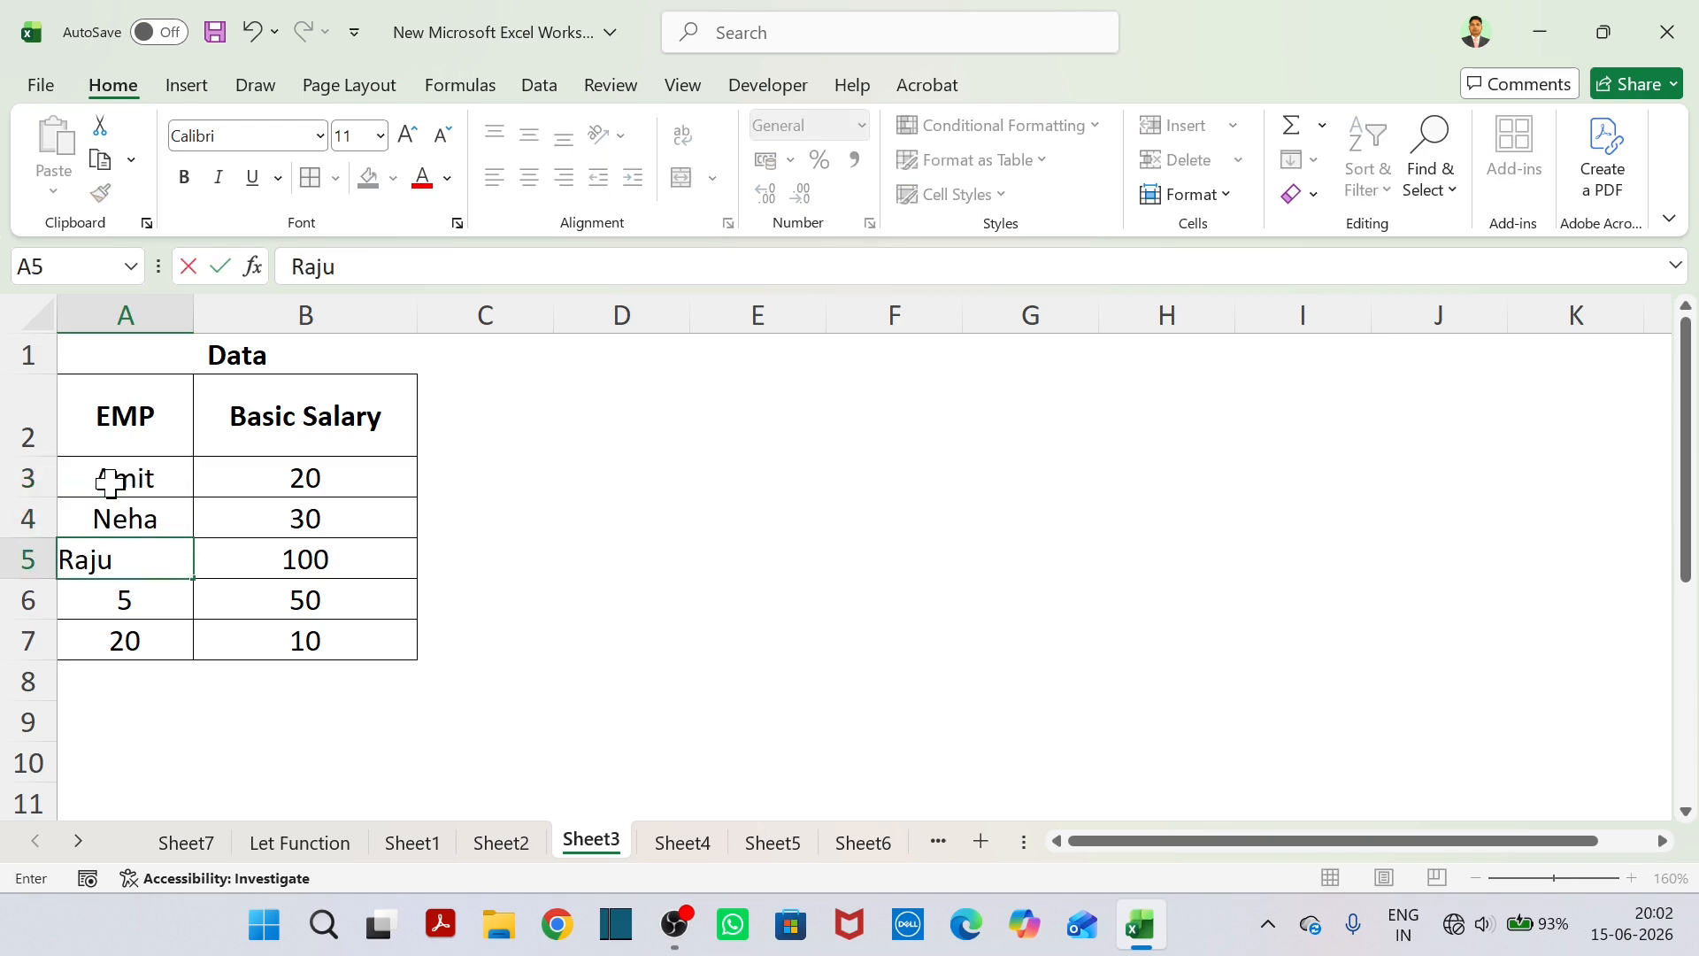
{"action": "key", "text": "Return"}
{"action": "type", "text": "Rakesh"}
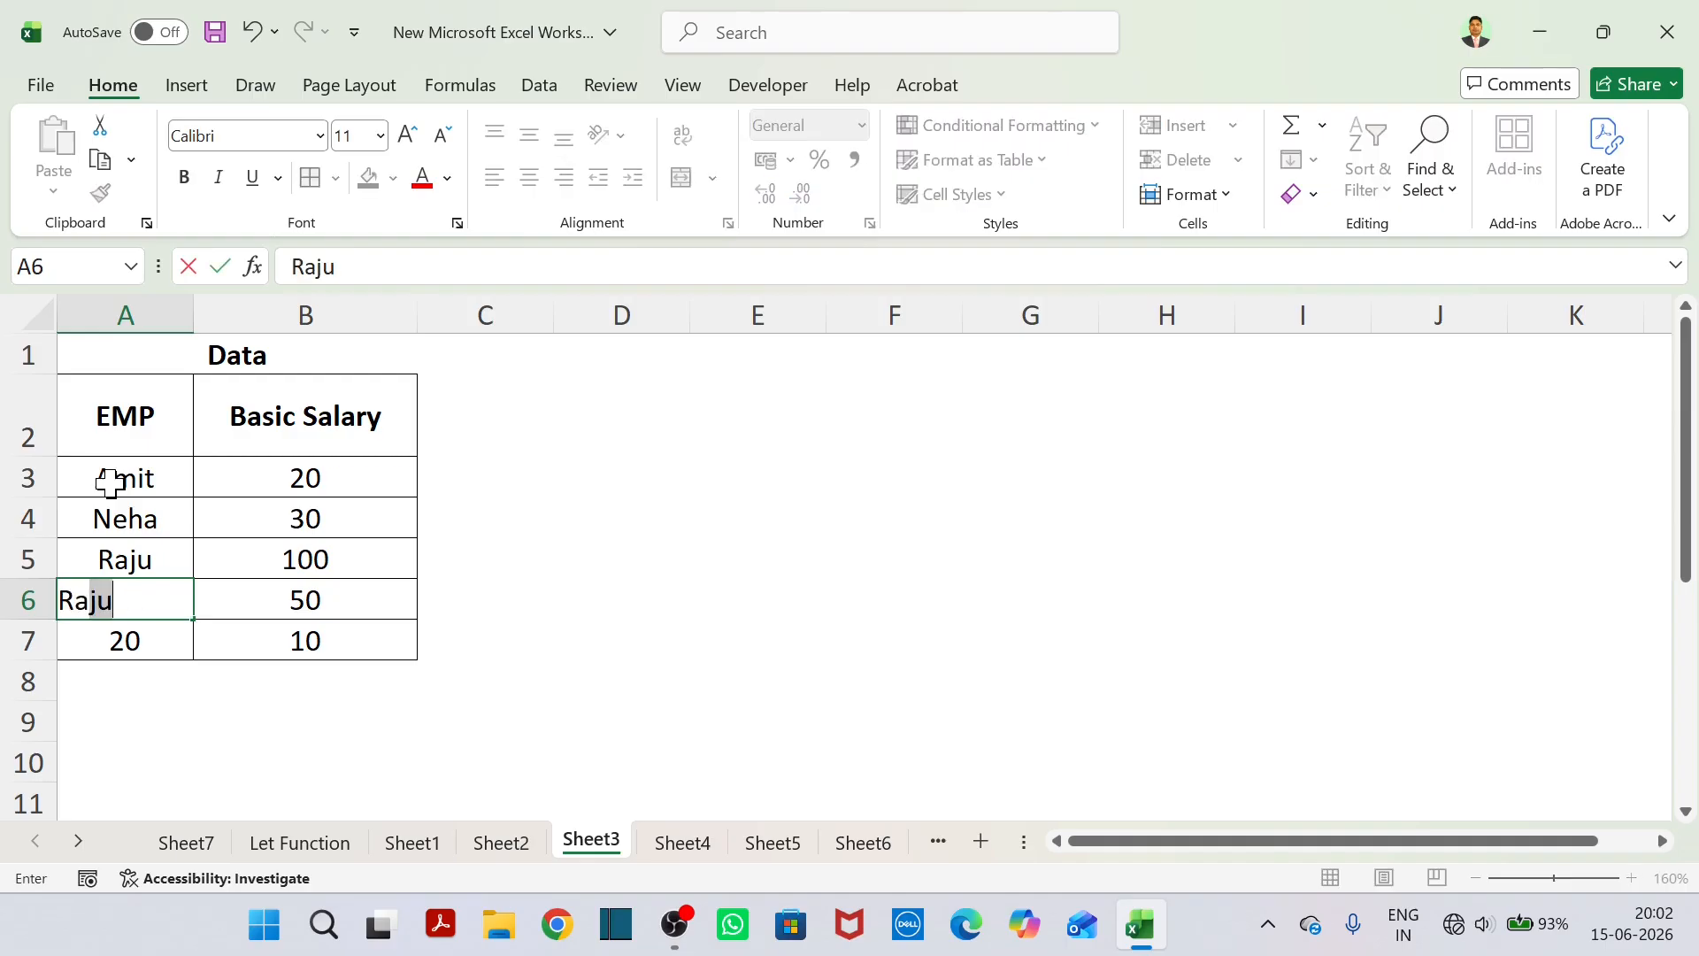
{"action": "key", "text": "Tab"}
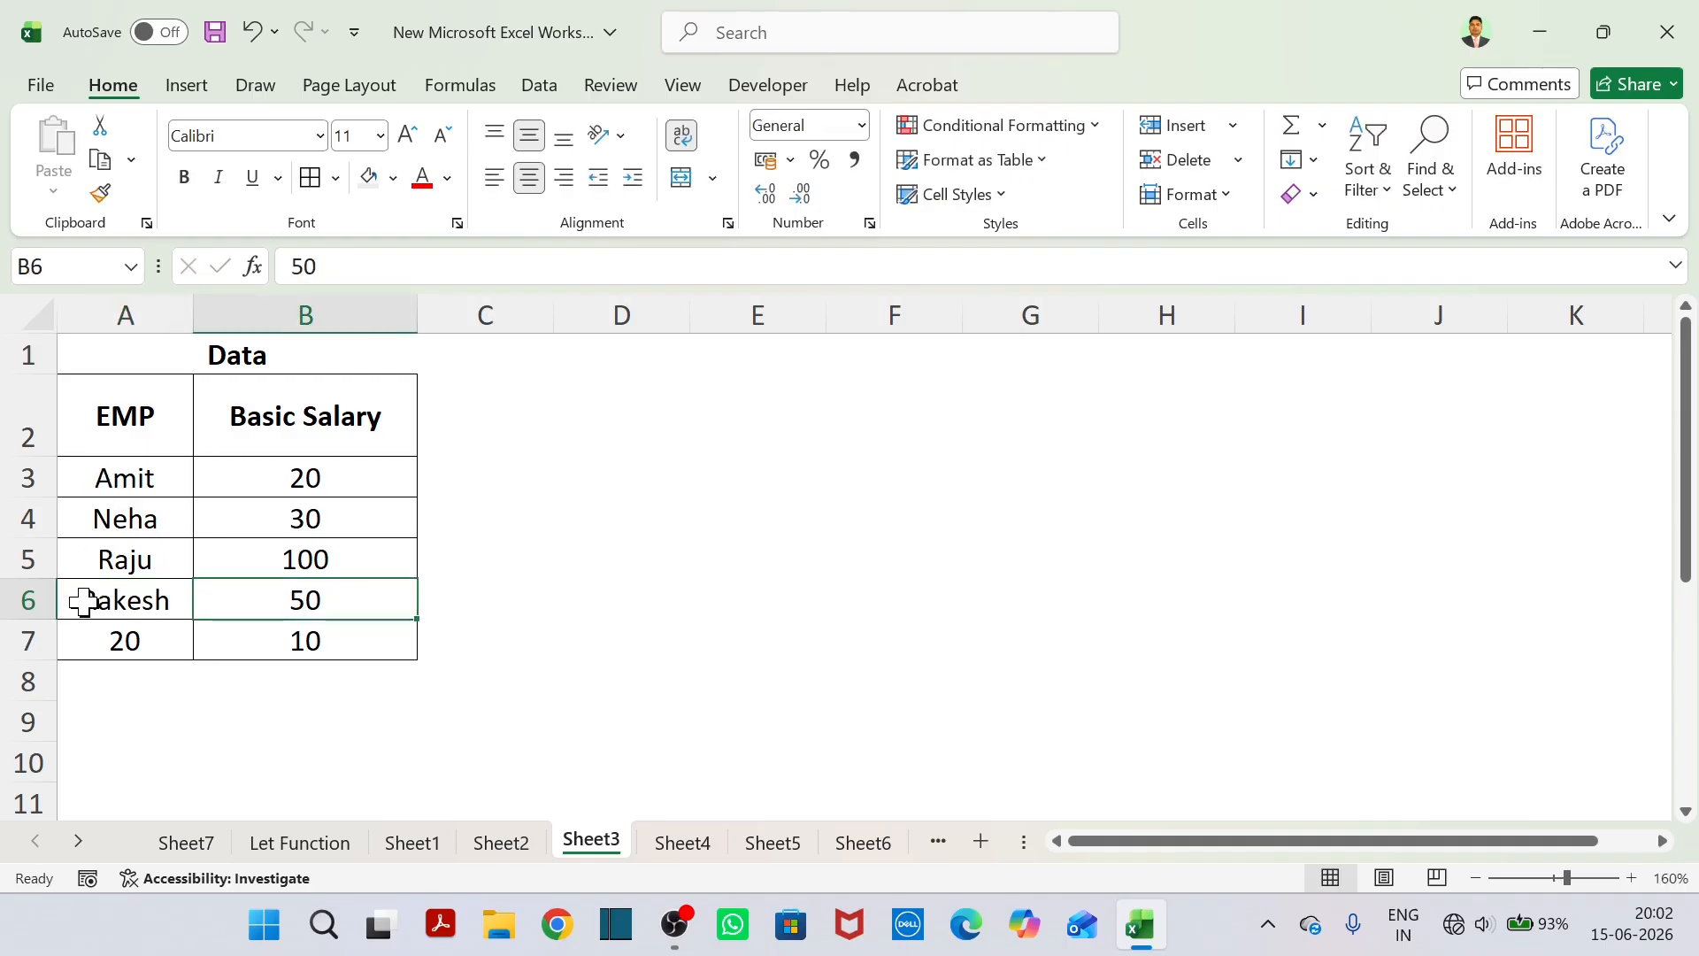
{"action": "left_click", "coordinate": [142, 632]}
{"action": "key", "text": "BackSpace"}
Enter the basic salaries 50000, 60000, 450000 and 70000 in B3:B6 and clear the leftover number in B7.
{"action": "left_click", "coordinate": [329, 478]}
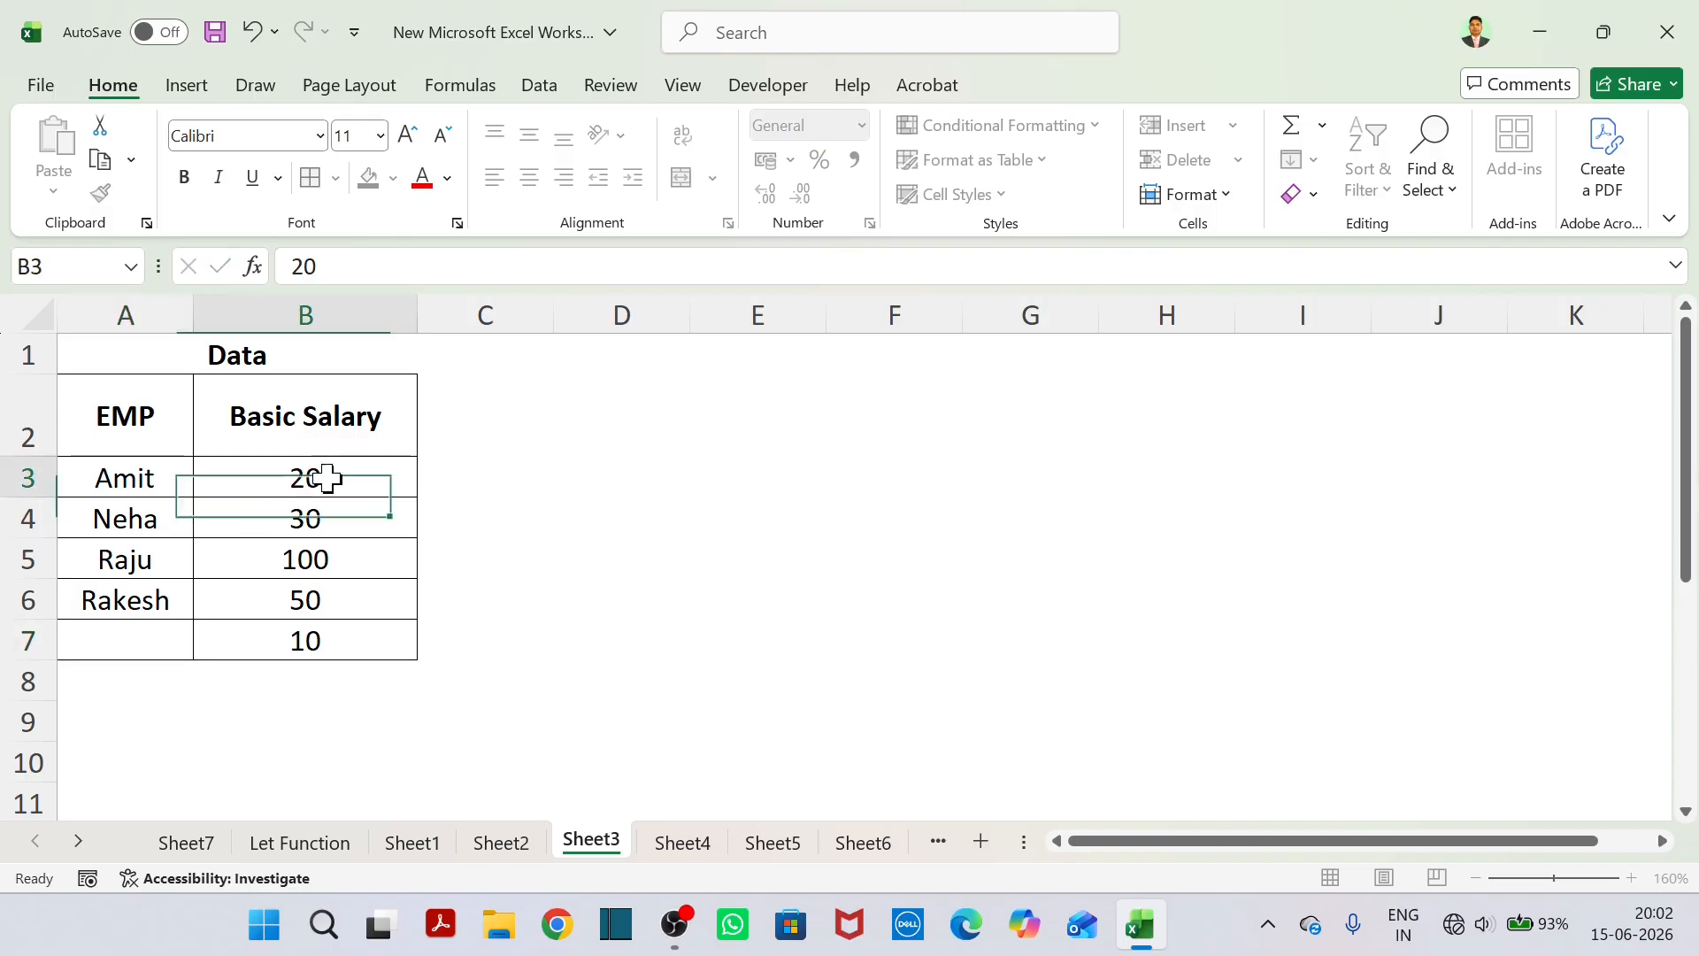
{"action": "type", "text": "50000"}
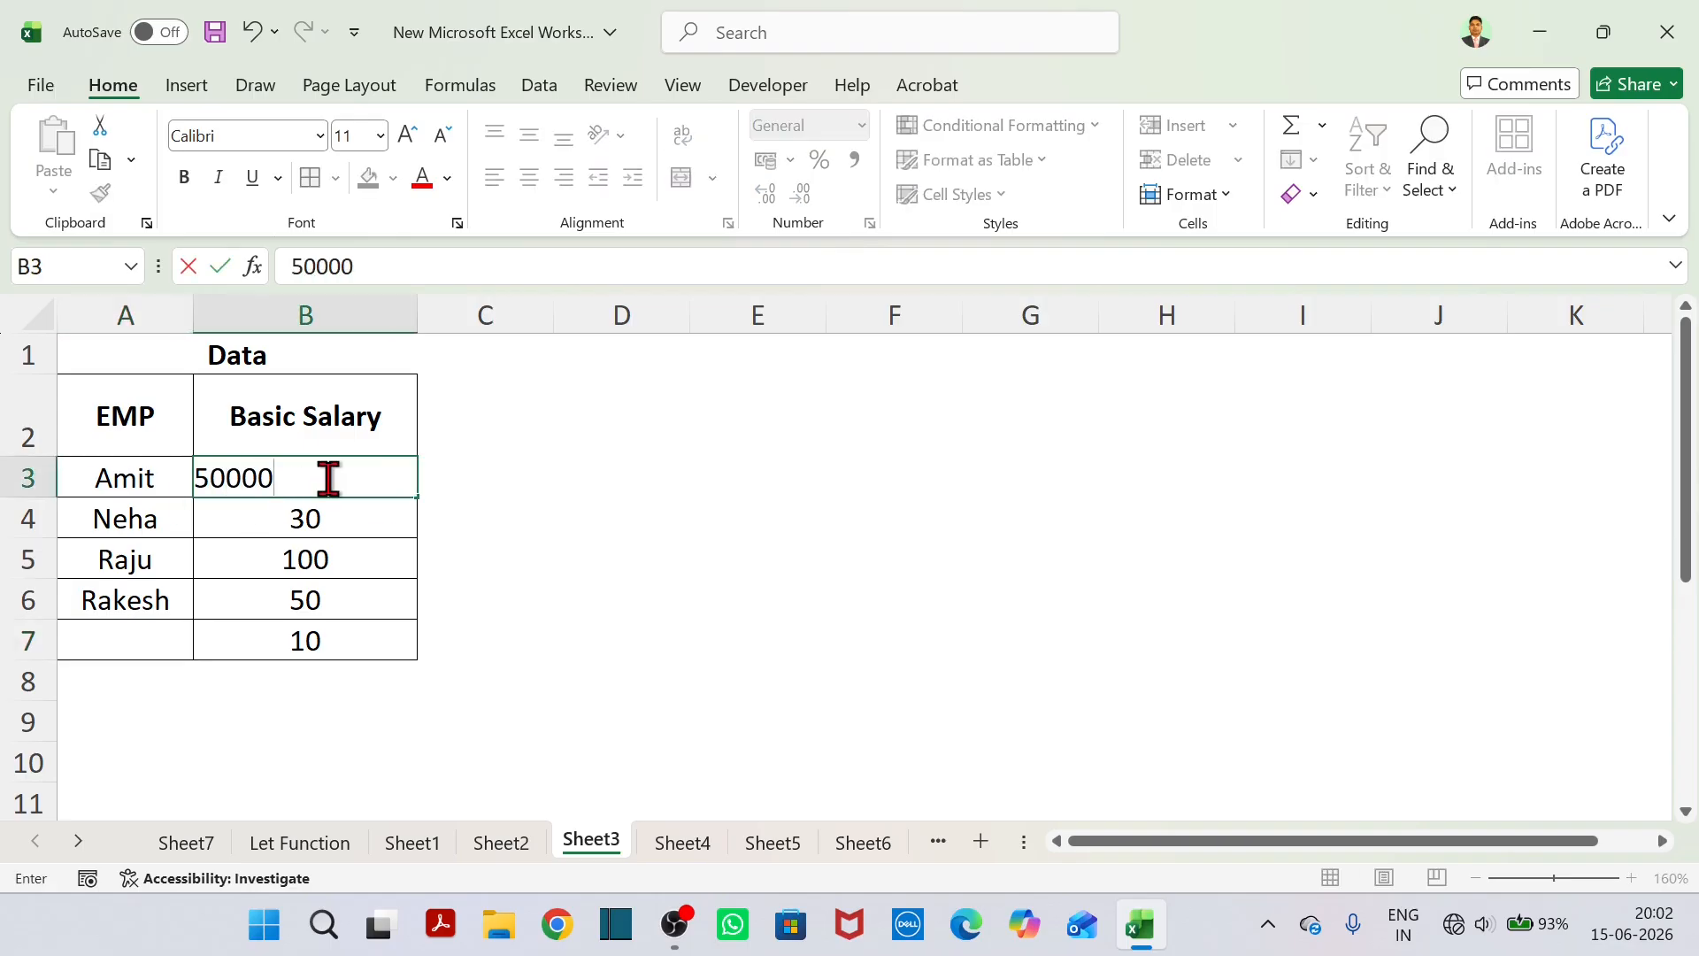
{"action": "key", "text": "Return"}
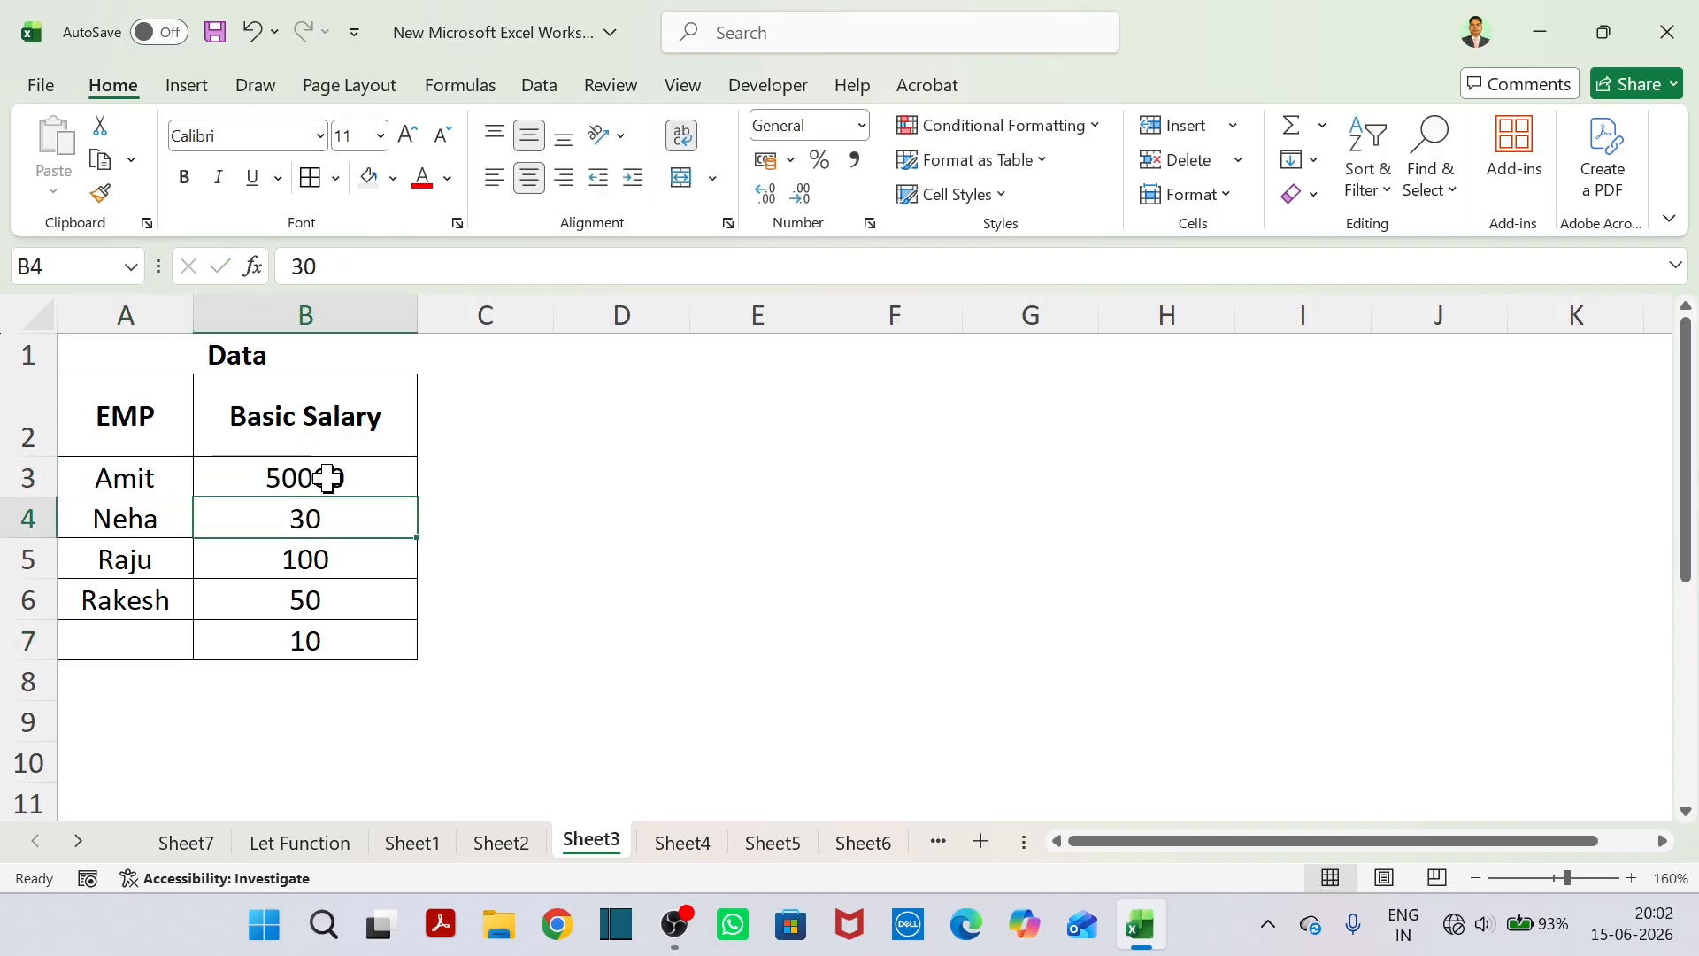
{"action": "type", "text": "60000"}
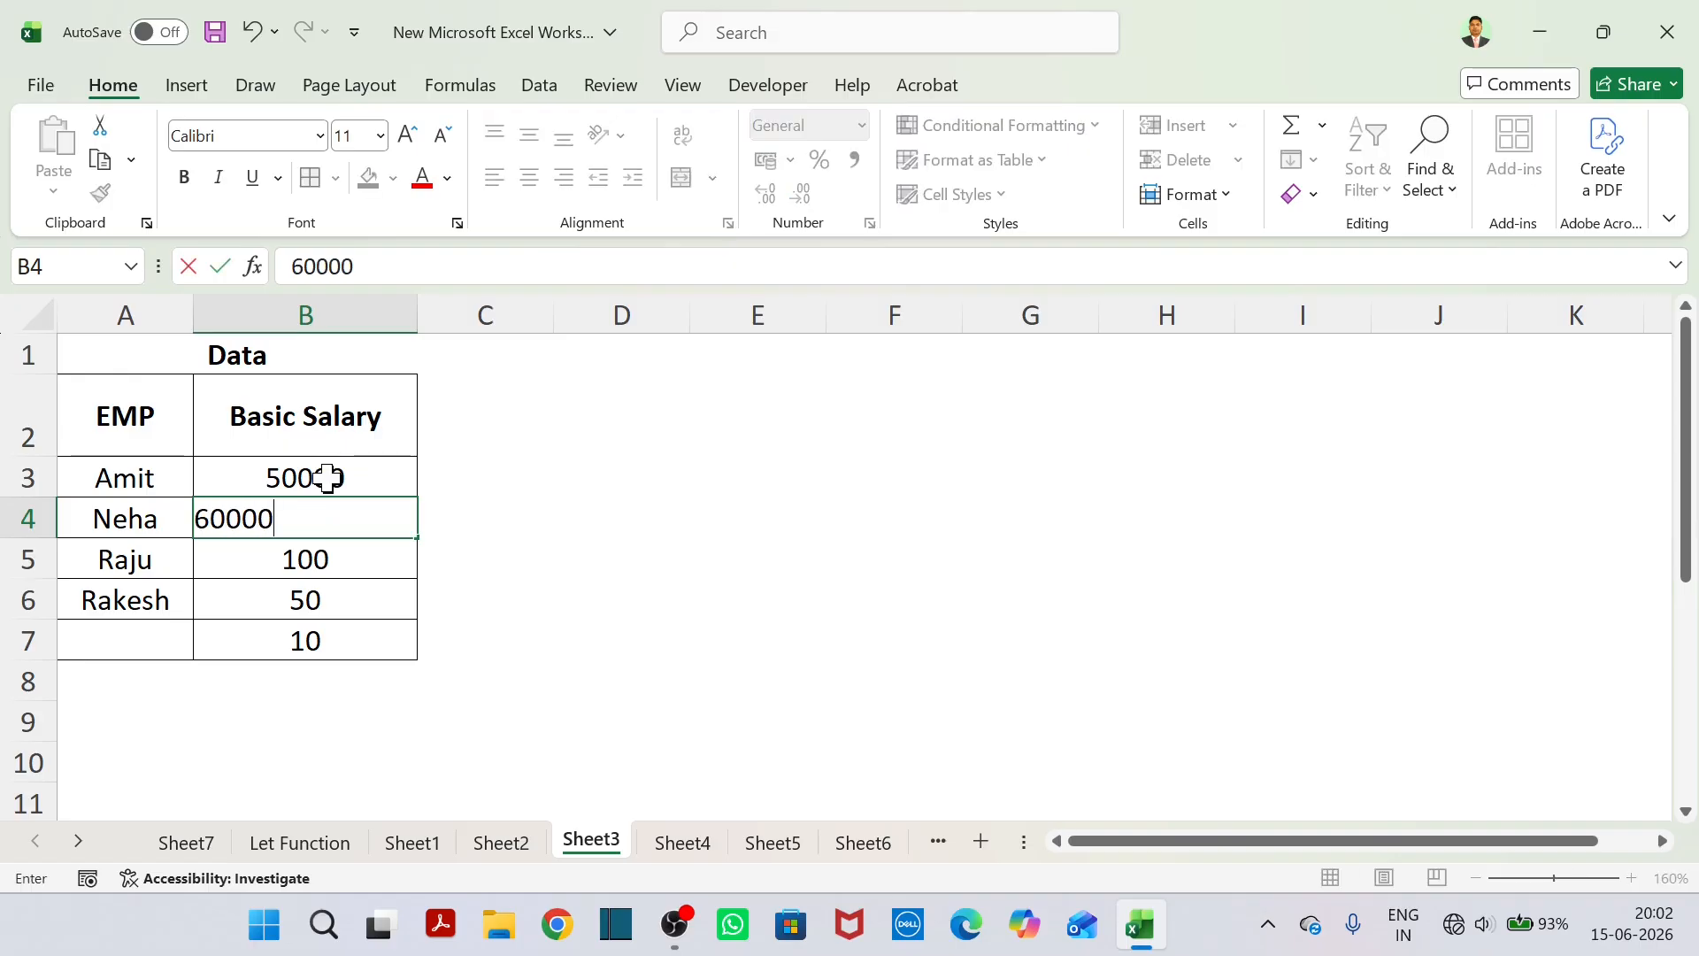
{"action": "key", "text": "Return"}
{"action": "type", "text": "450-00"}
{"action": "key", "text": "BackSpace"}
{"action": "key", "text": "BackSpace"}
{"action": "key", "text": "BackSpace"}
{"action": "type", "text": "000"}
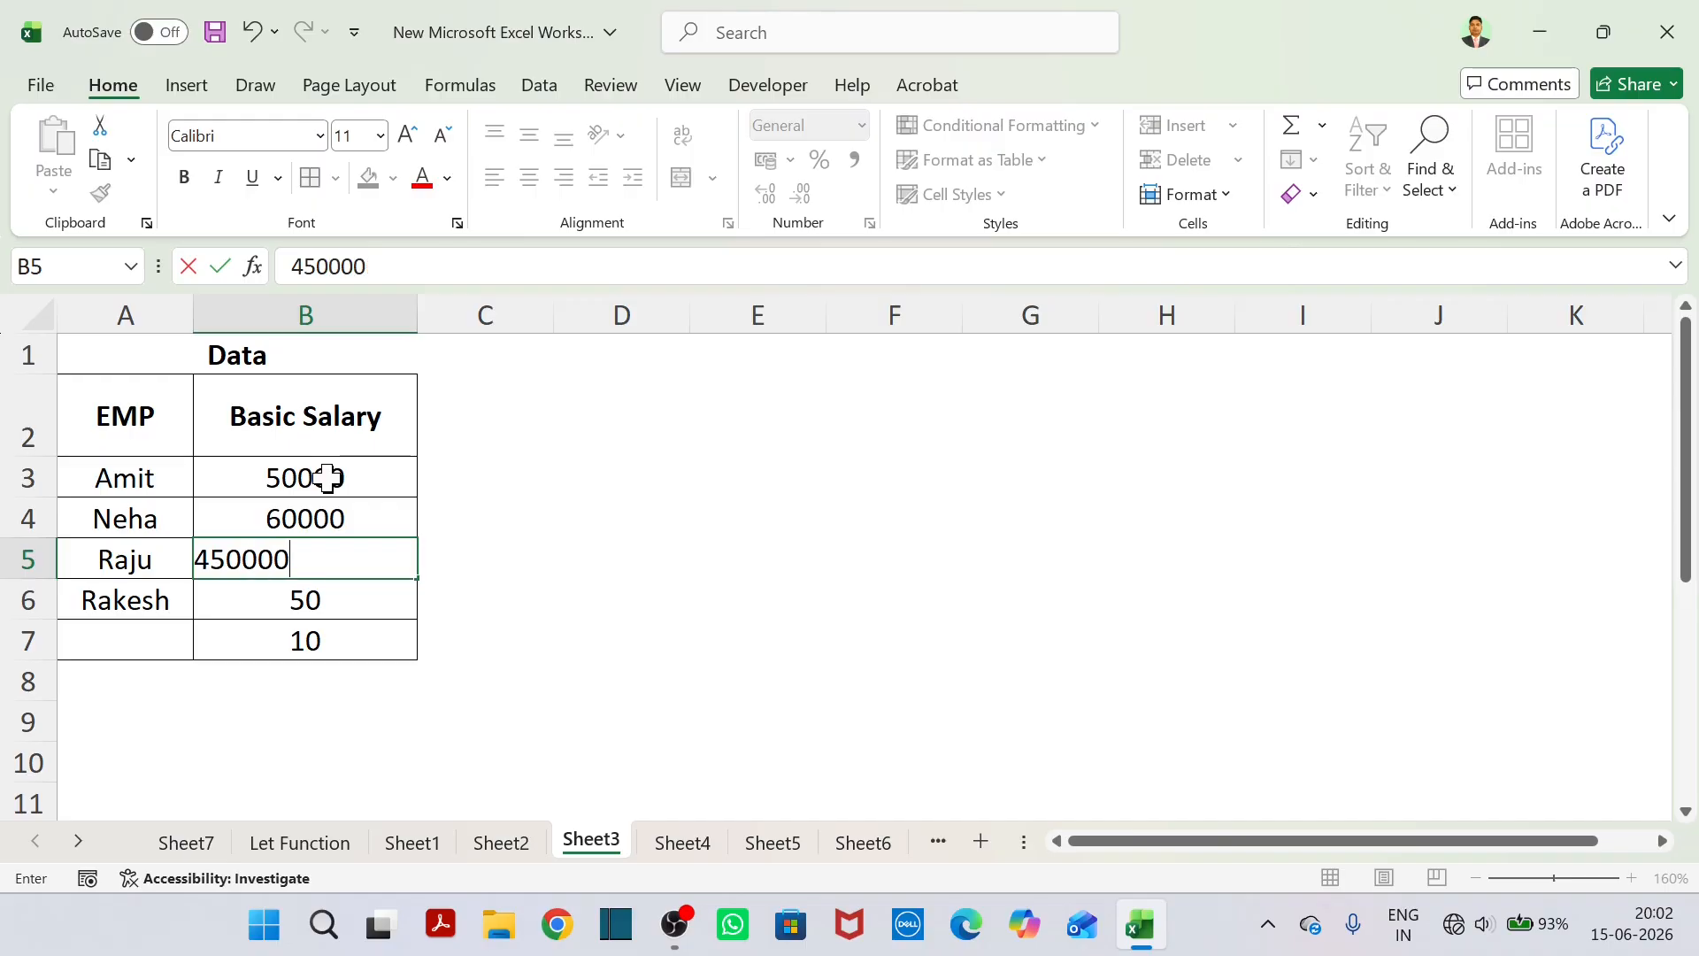
{"action": "key", "text": "Return"}
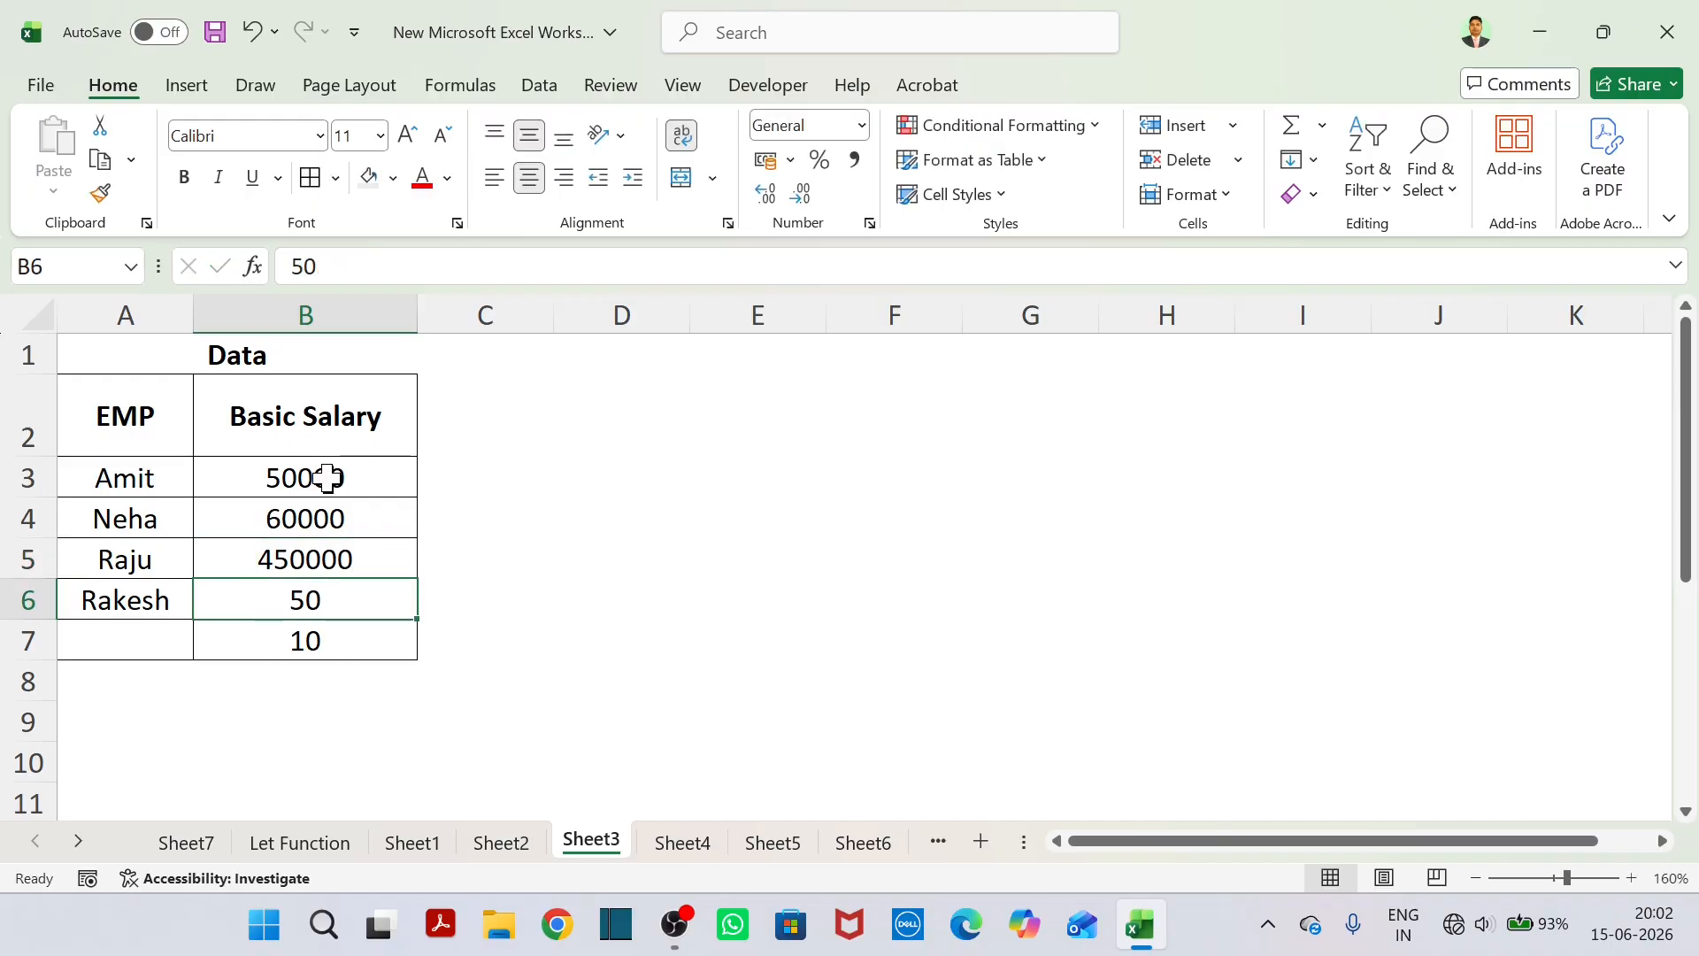
{"action": "type", "text": "70000"}
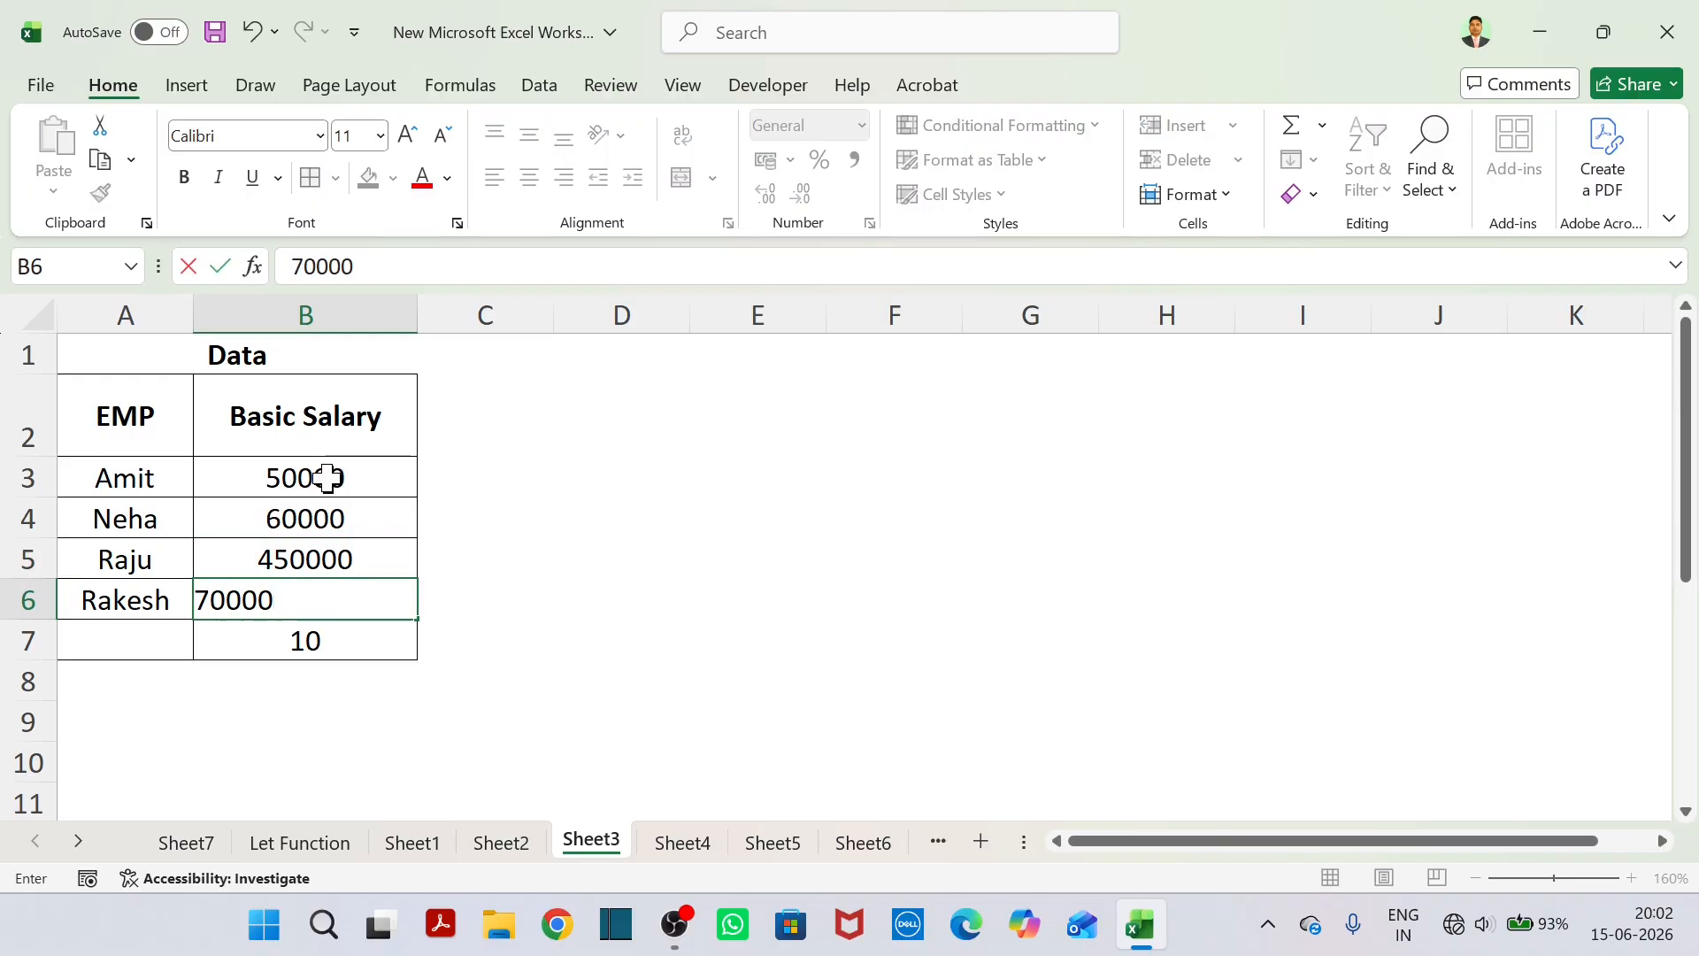
{"action": "key", "text": "Return"}
{"action": "key", "text": "BackSpace"}
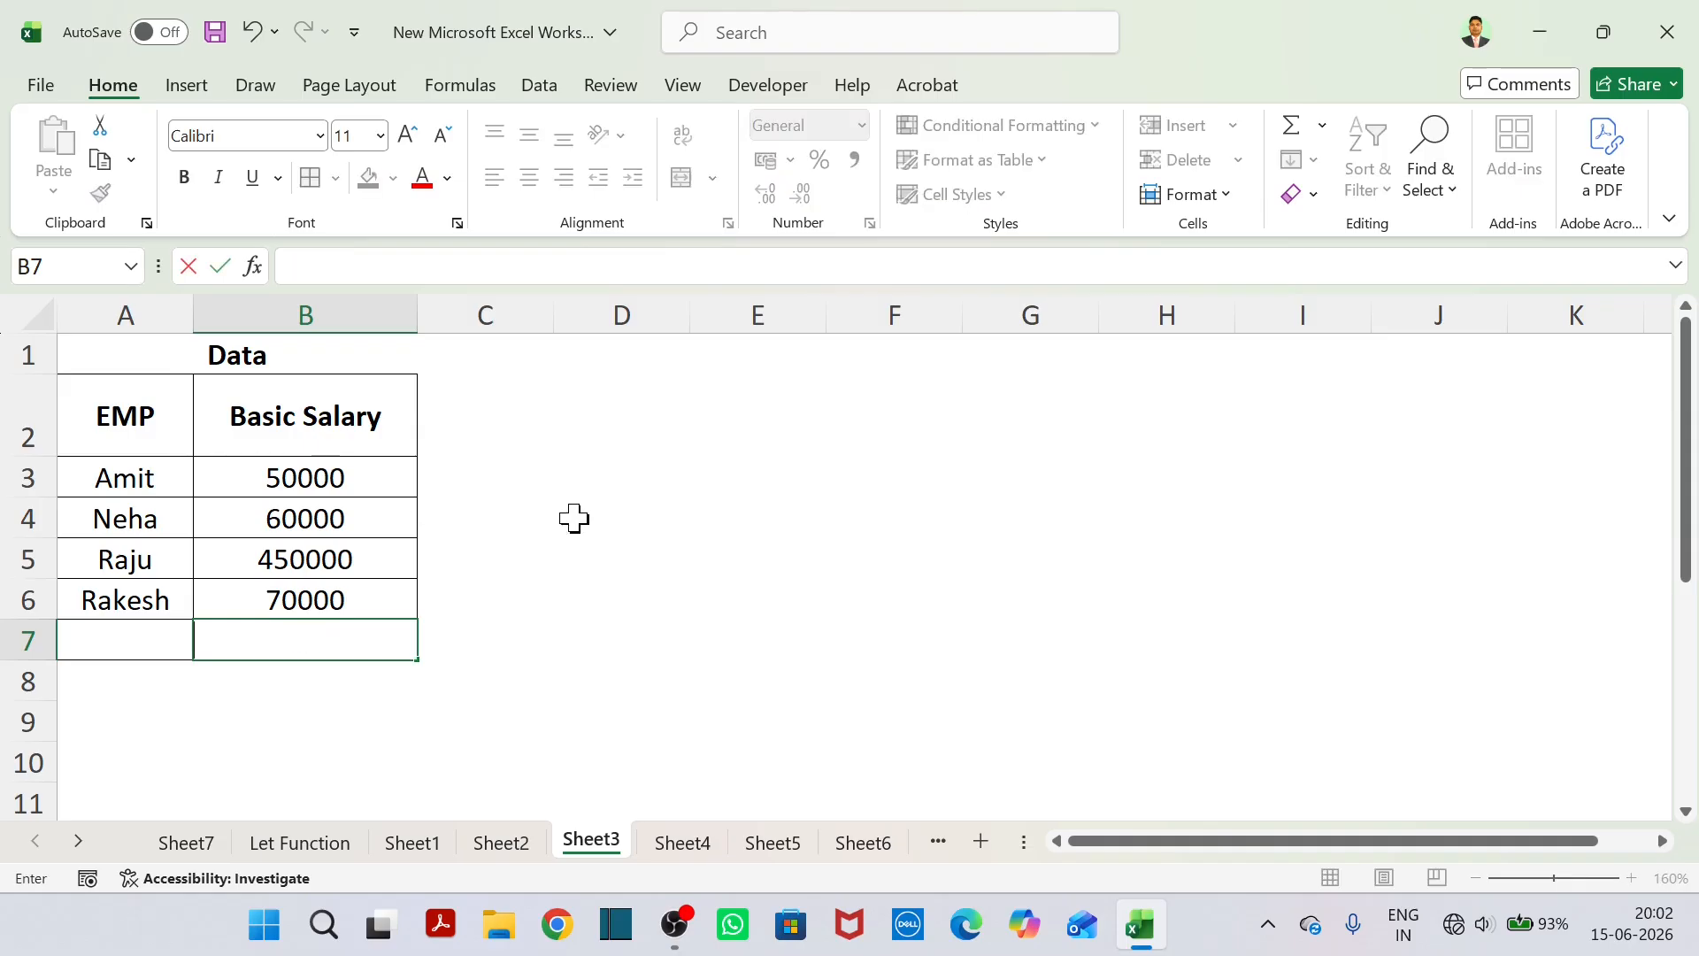
Correct the basic salary in B5 to 45000.
{"action": "double_click", "coordinate": [363, 550]}
{"action": "key", "text": "BackSpace"}
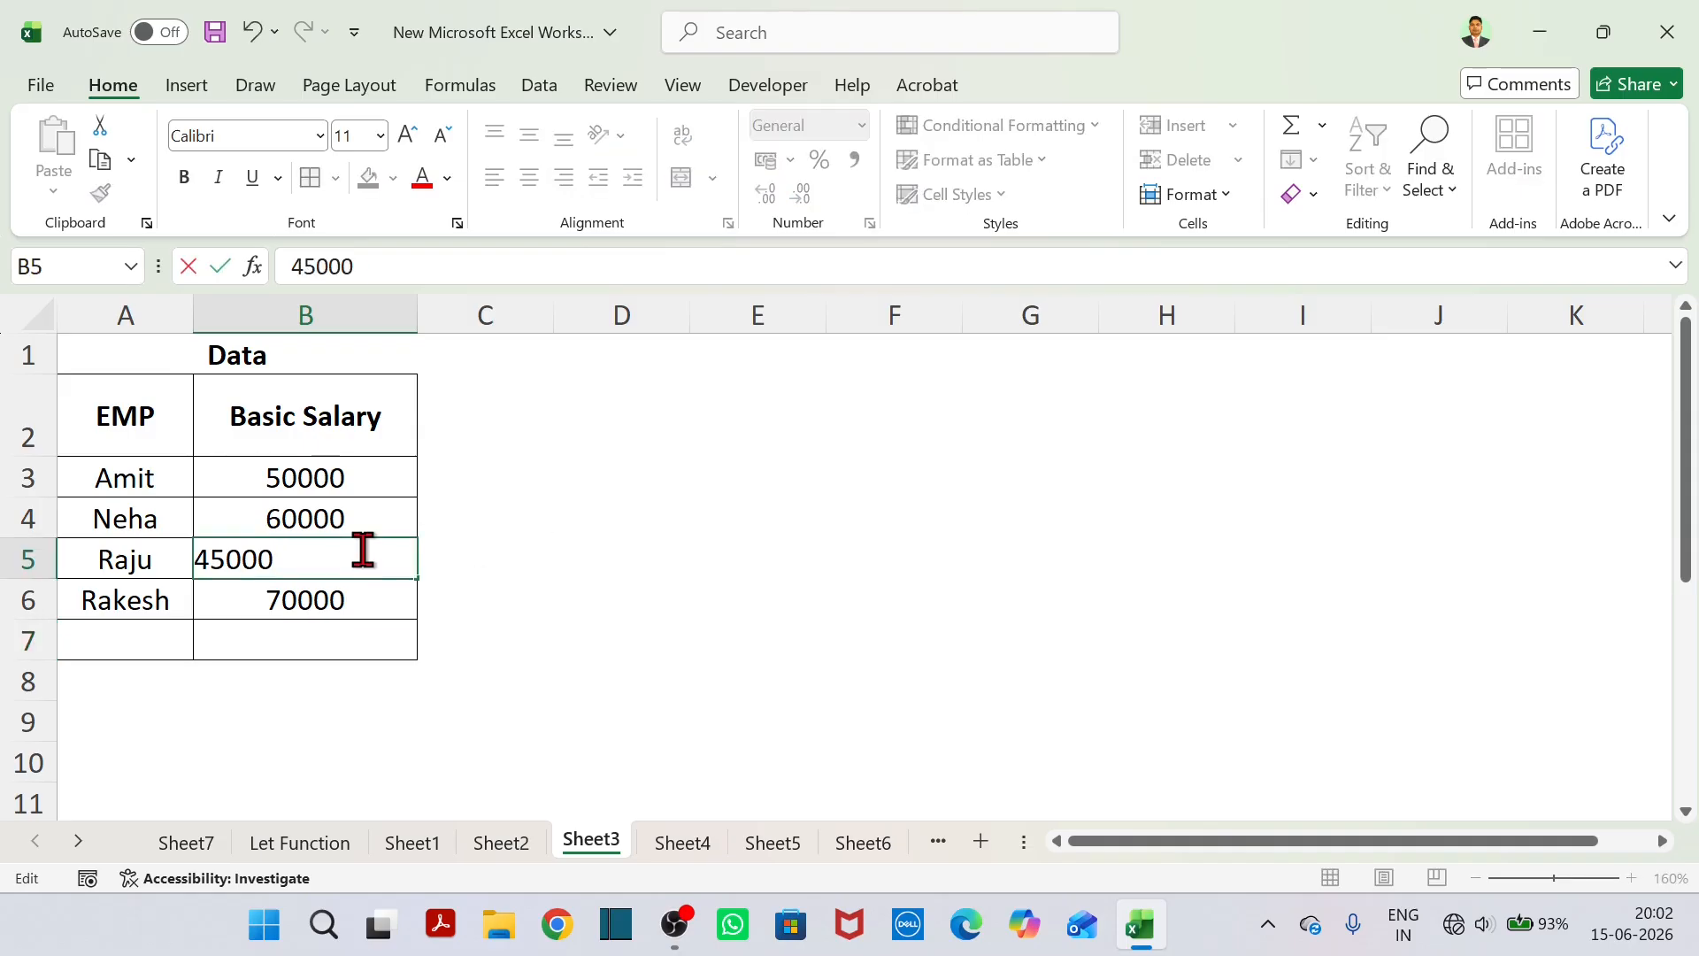
{"action": "left_click", "coordinate": [599, 549]}
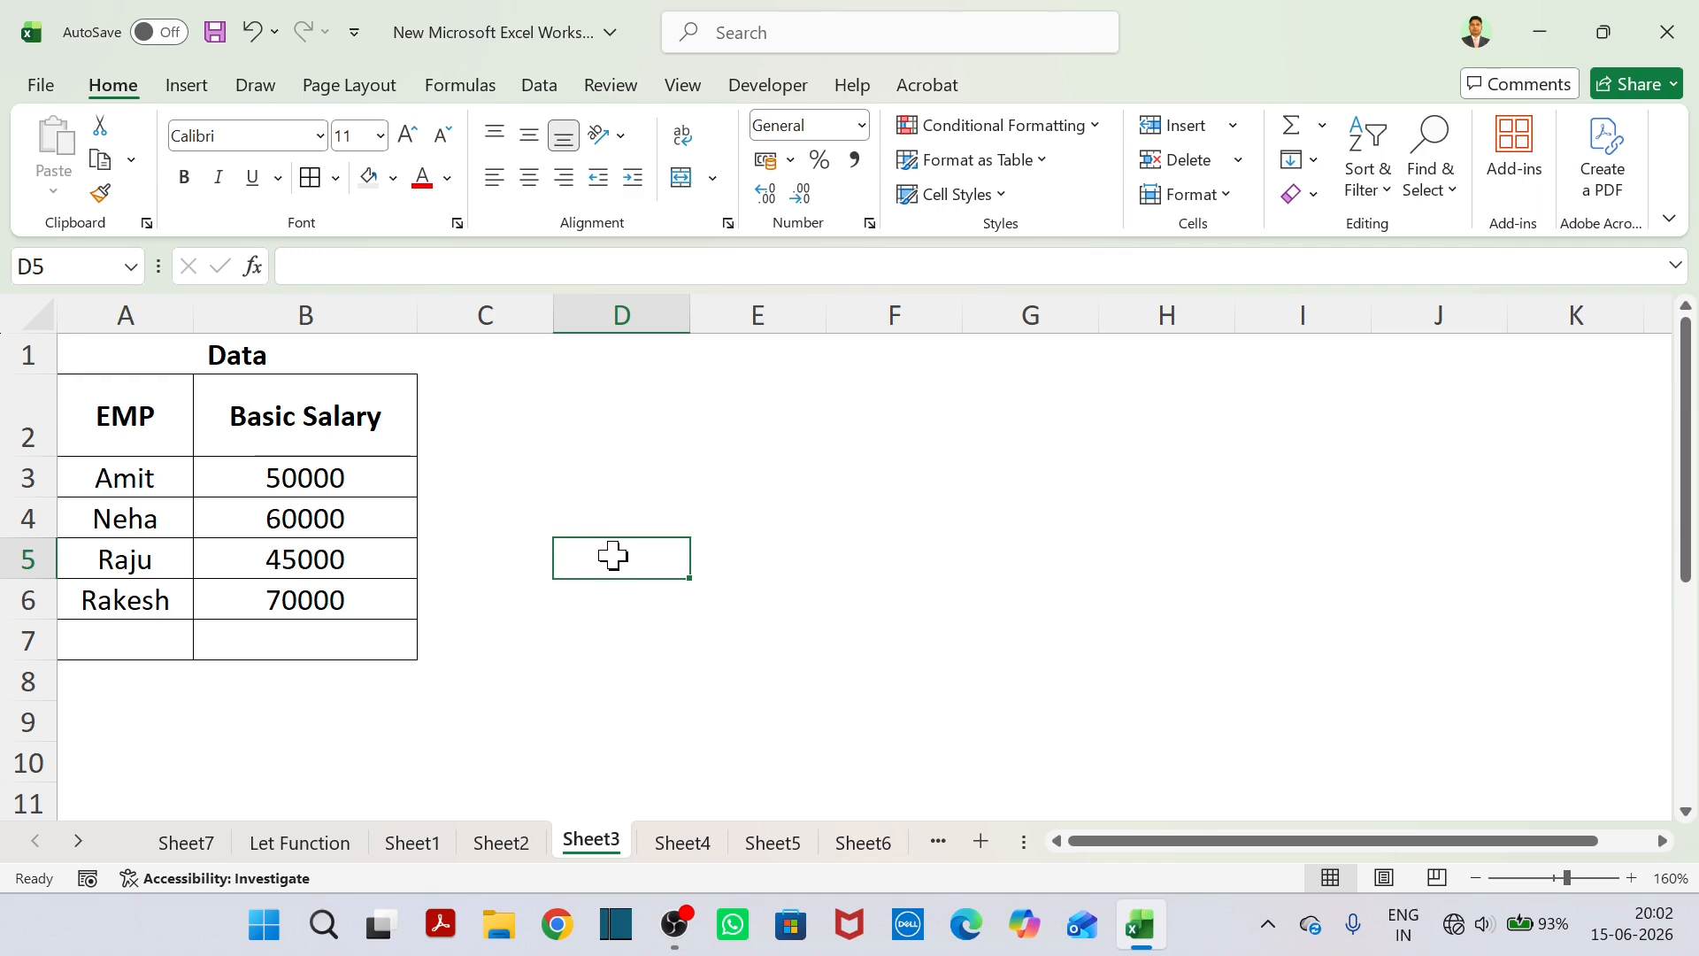
Write the house rent allowance rule "Rule- HRA= 20%" in cell D1.
{"action": "left_click", "coordinate": [547, 382]}
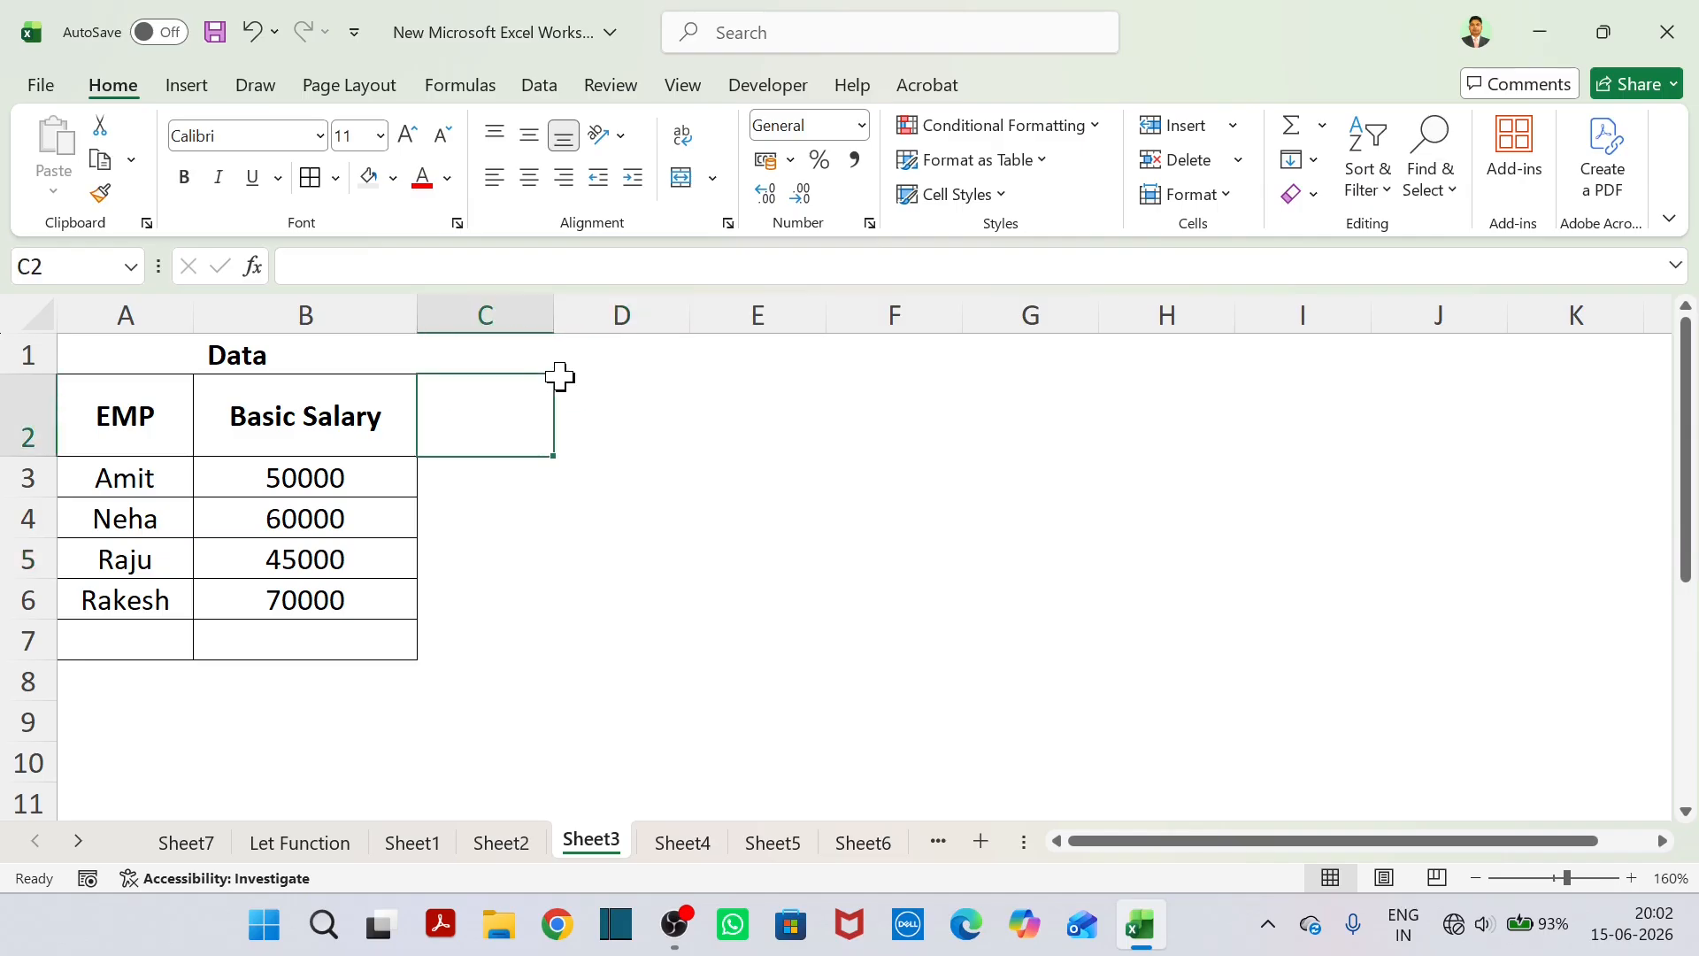
{"action": "left_click", "coordinate": [595, 365]}
{"action": "type", "text": "Rule"}
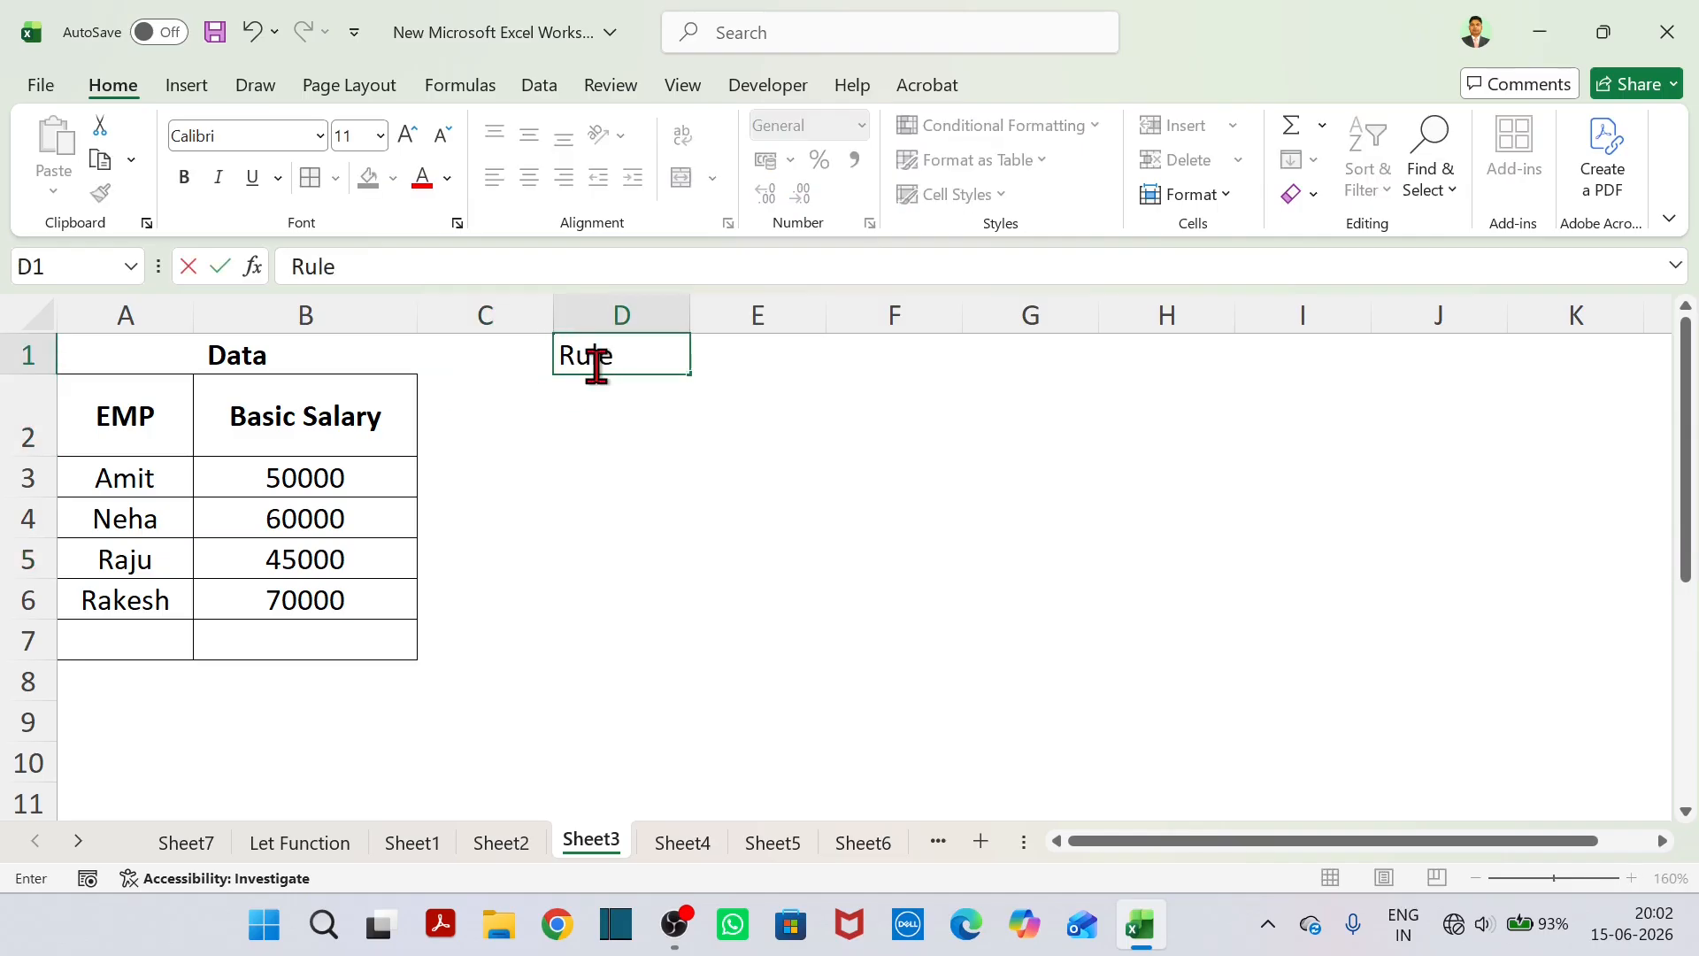
{"action": "type", "text": "- HRA="}
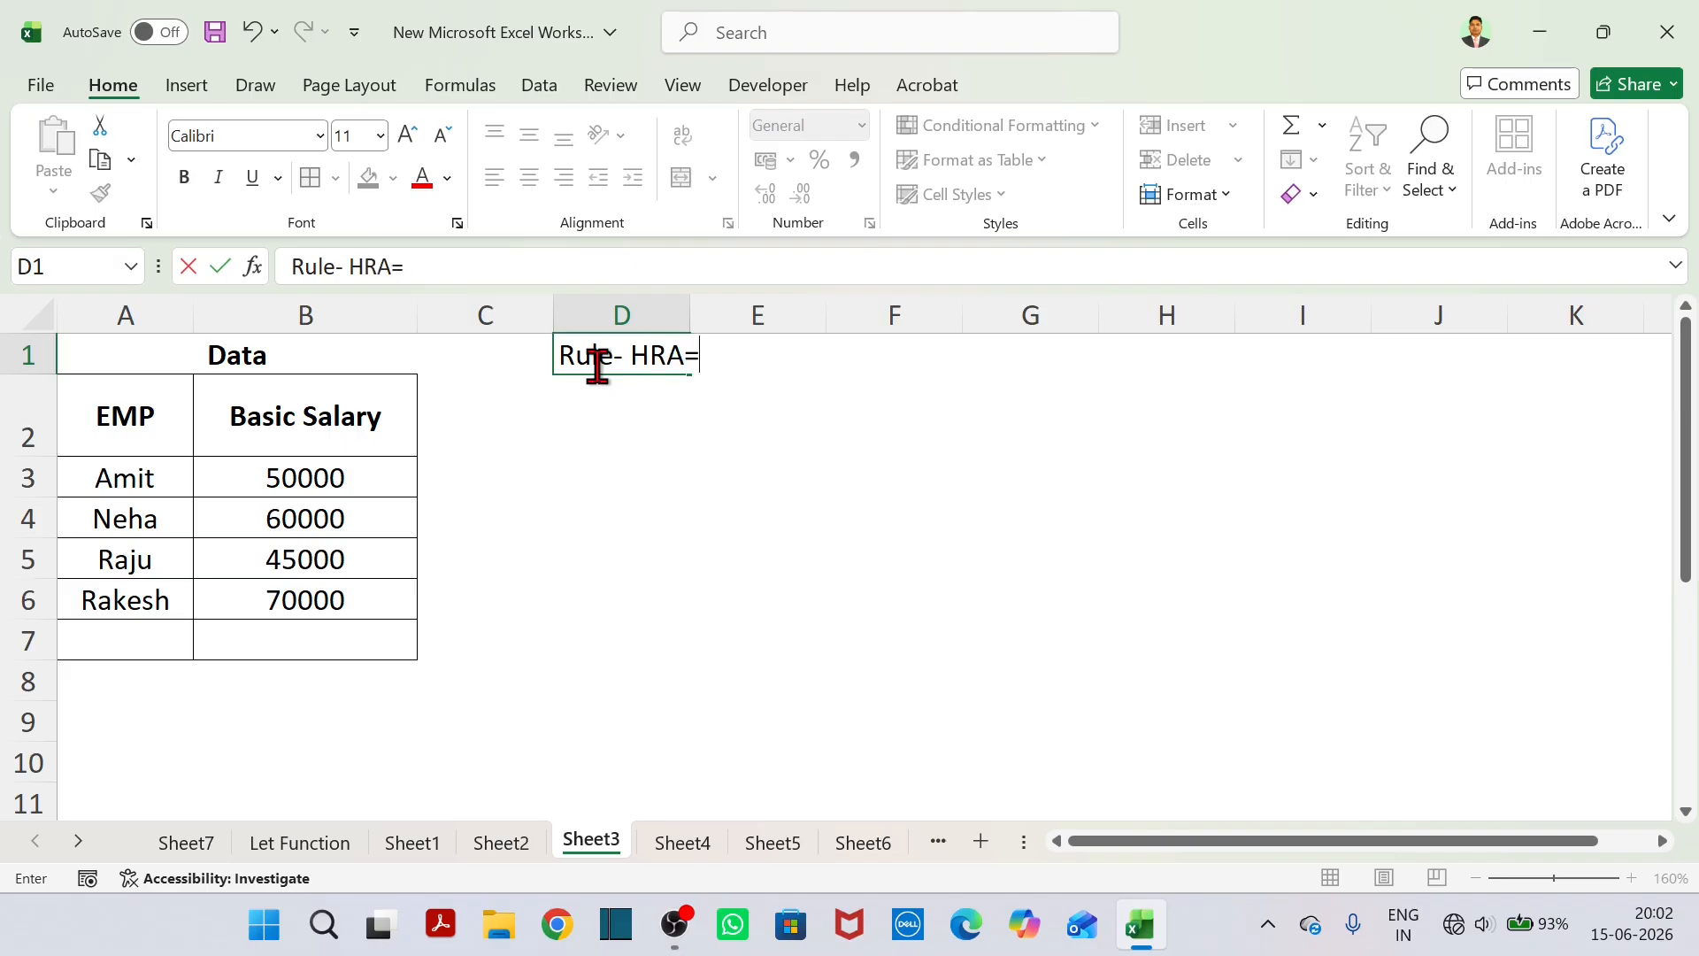
{"action": "type", "text": " 20%"}
{"action": "key", "text": "Return"}
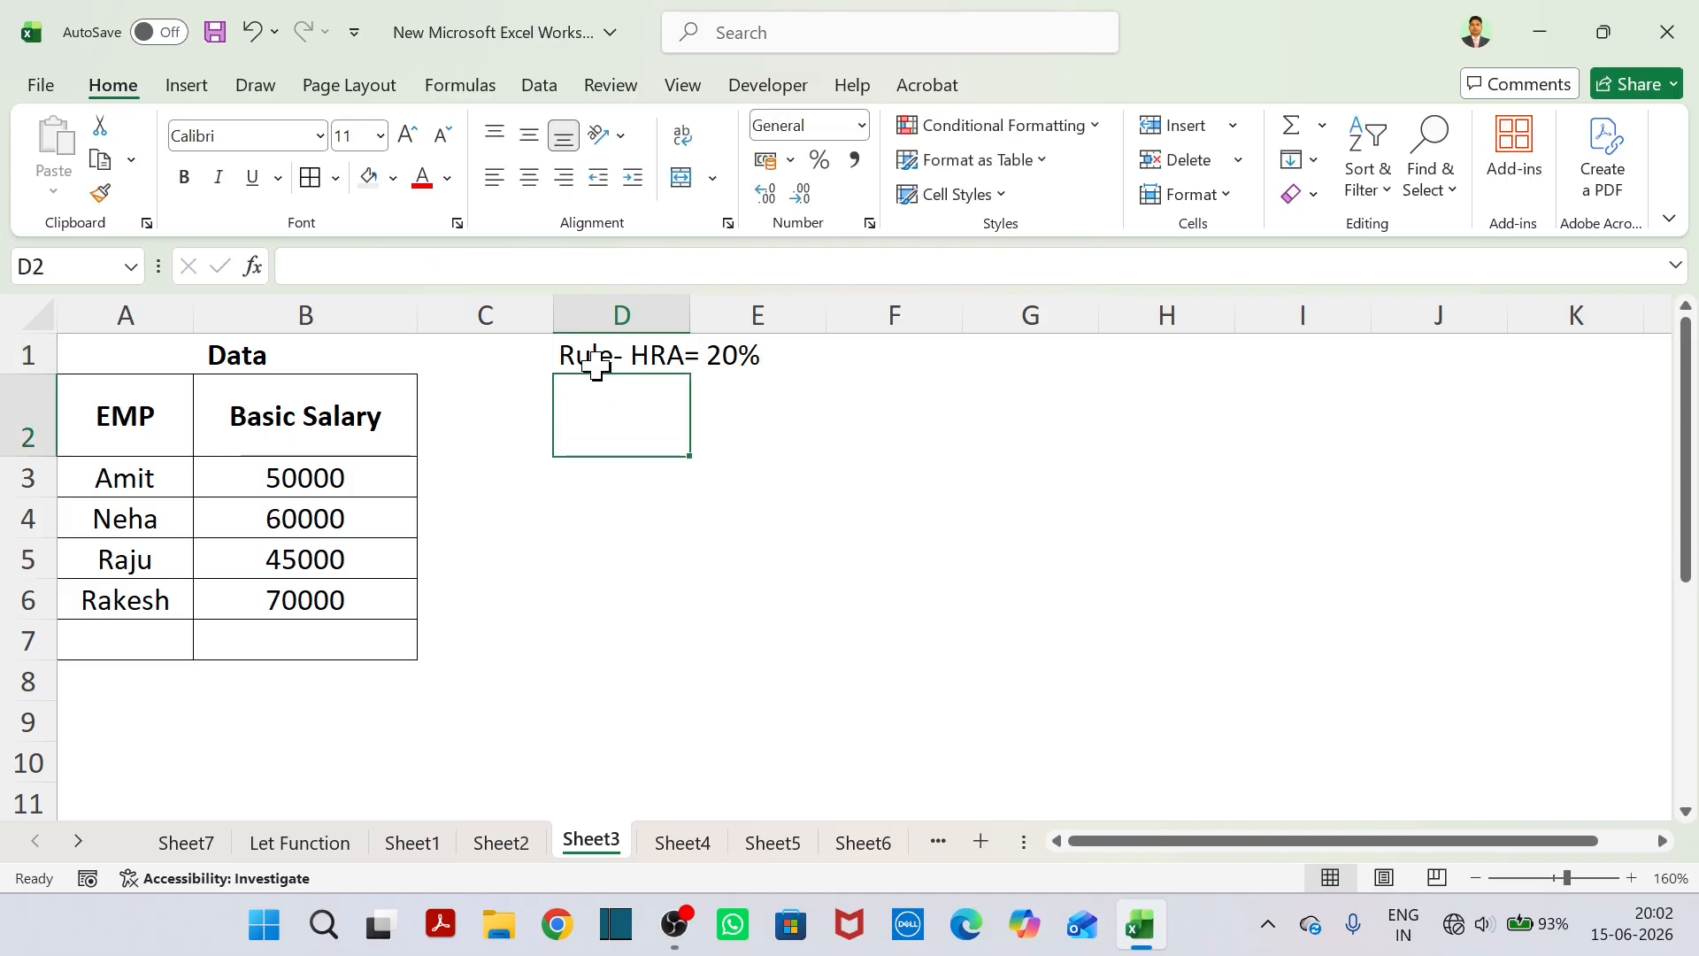
Add the bonus rule "Bonus = 10%" in cell D2.
{"action": "type", "text": "Bonus"}
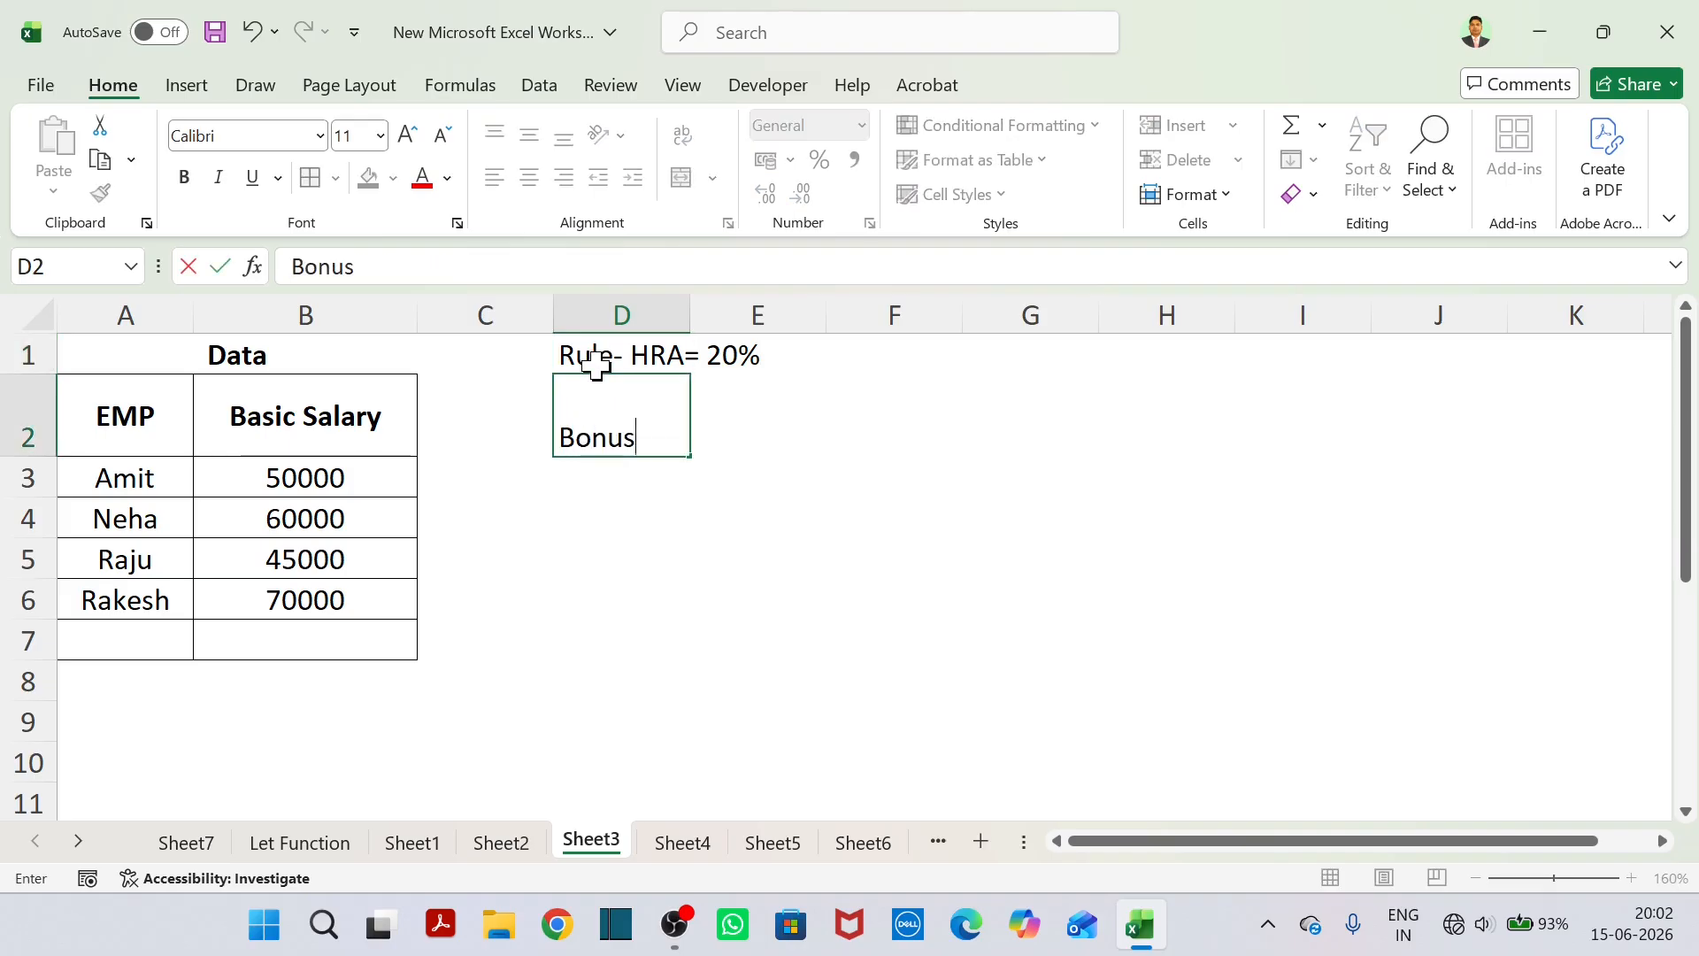
{"action": "type", "text": " = 10%"}
{"action": "key", "text": "Return"}
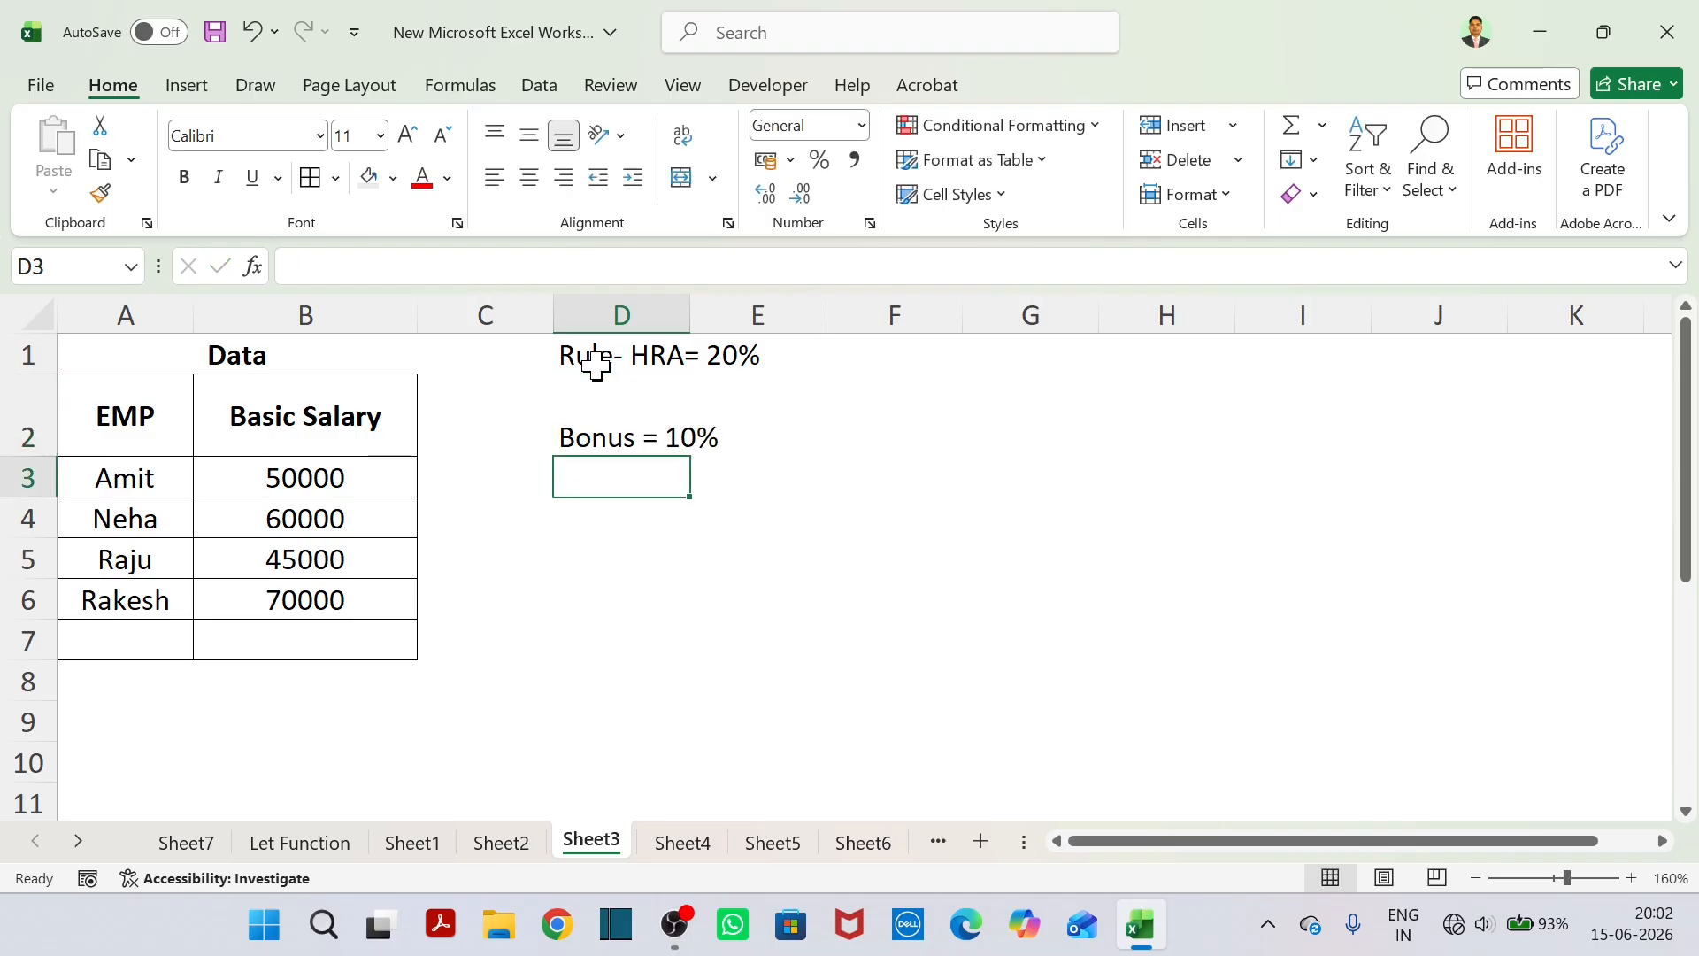
Write the rule "Gross Salary = Salary +HRA+ Bonus" in cell D3.
{"action": "type", "text": "Gross "}
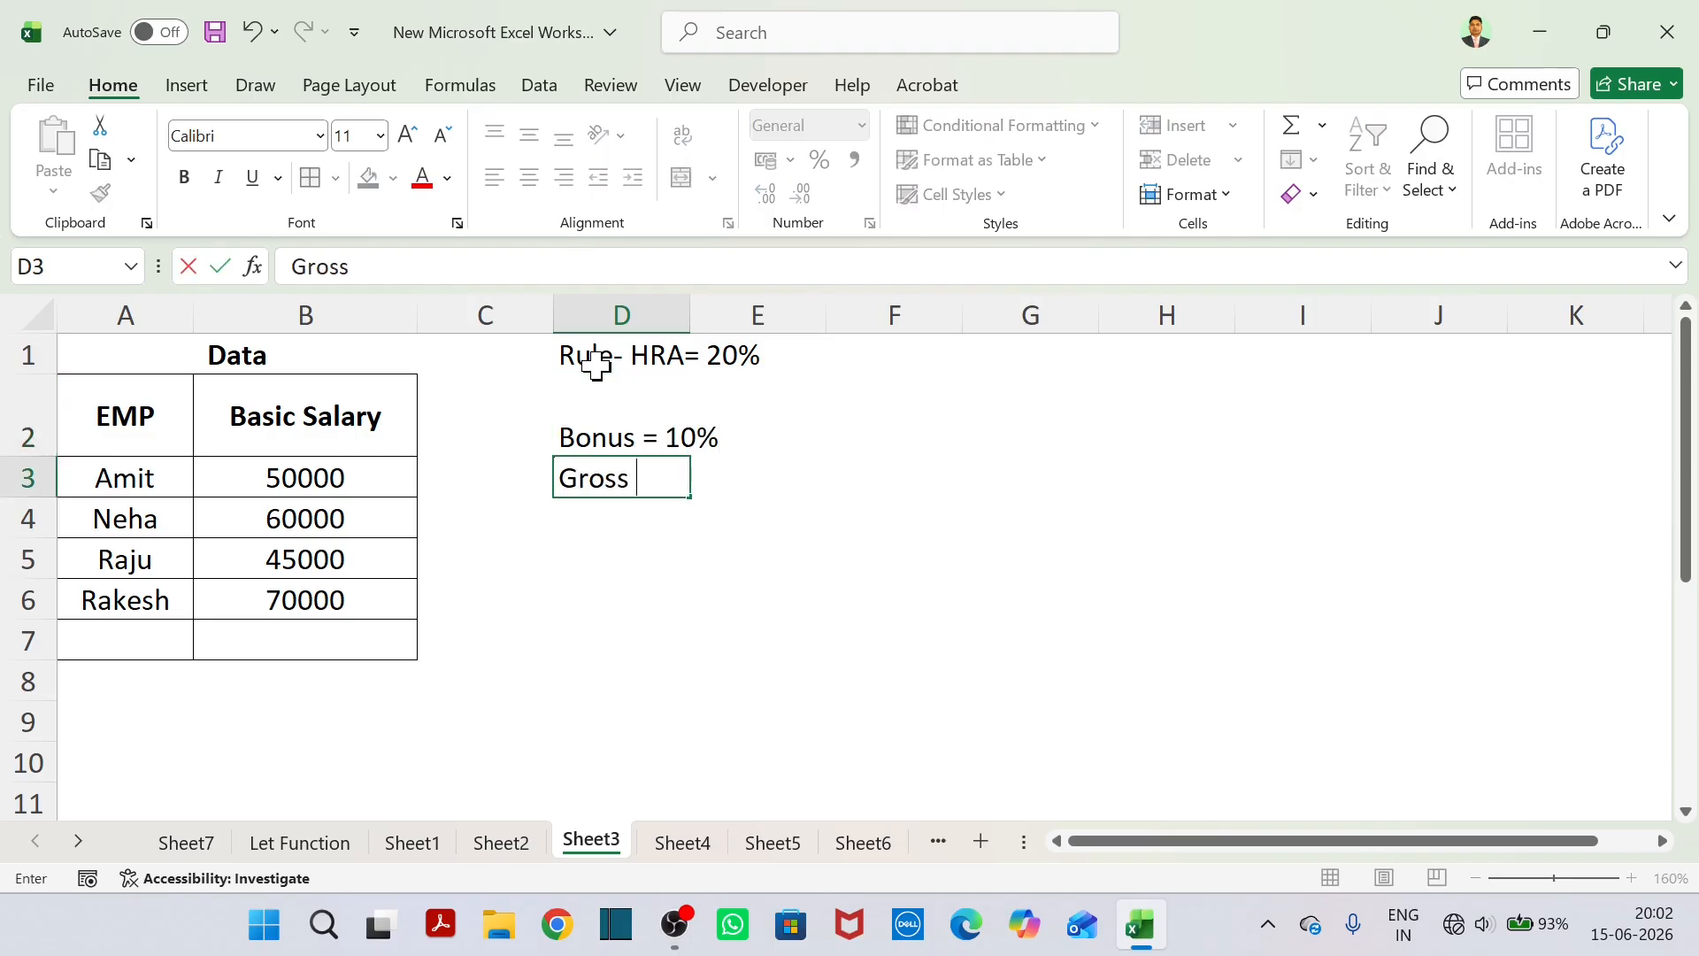
{"action": "type", "text": "Salary = Salary"}
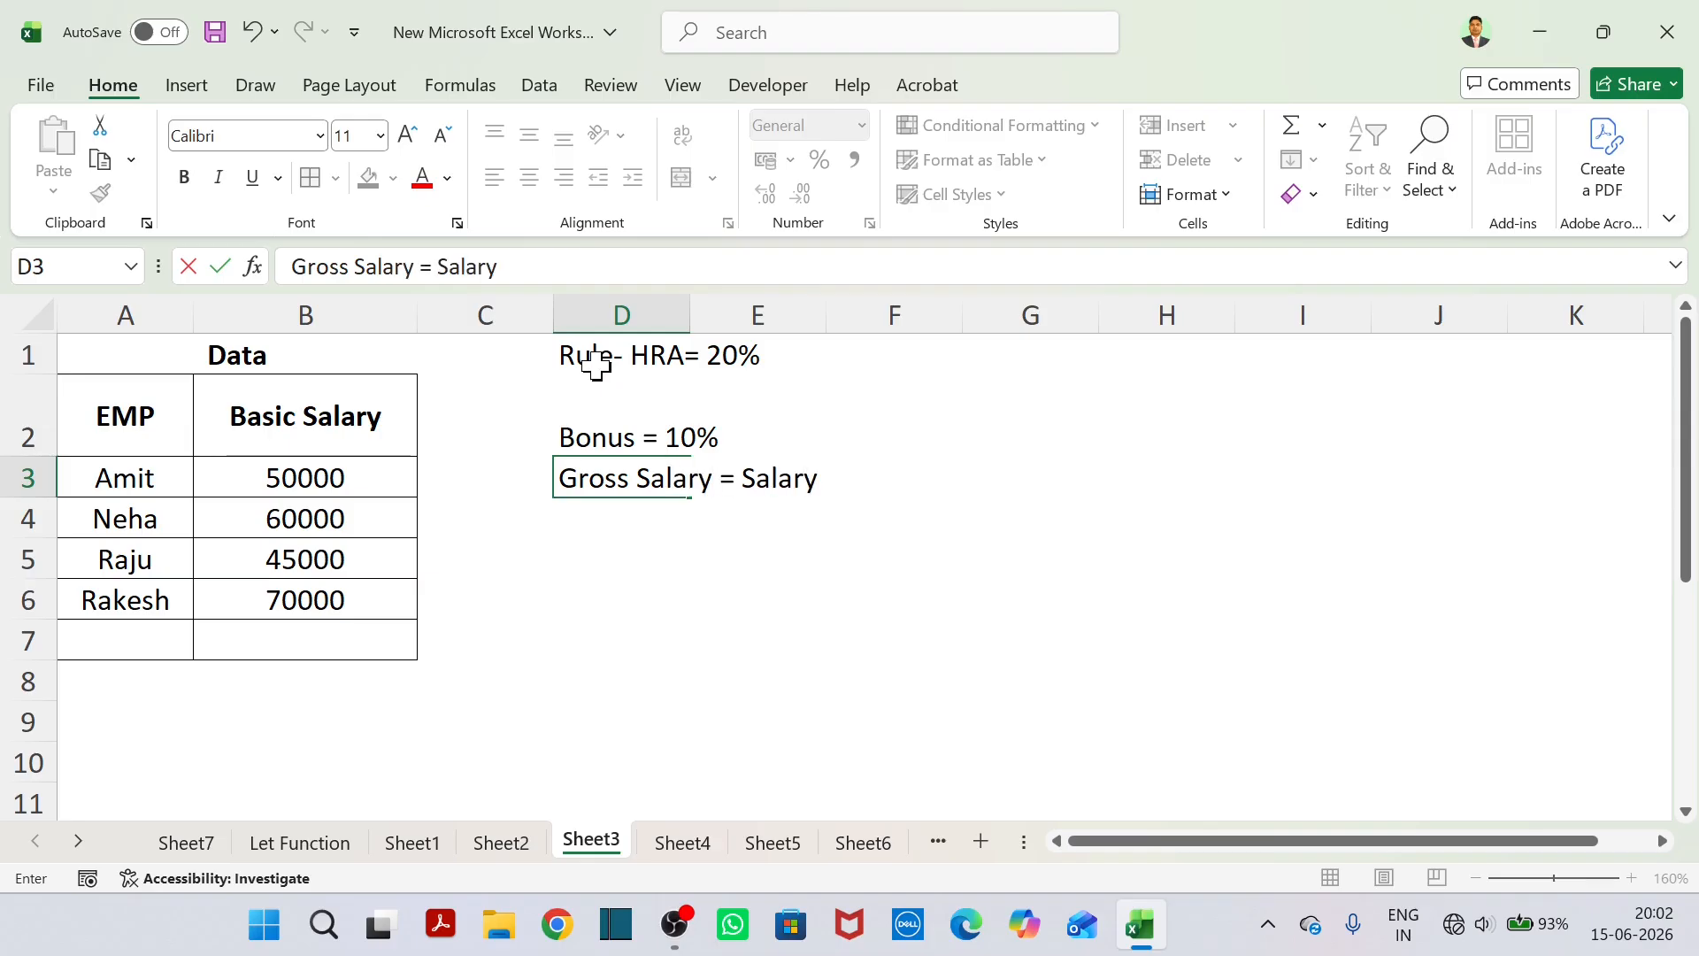
{"action": "type", "text": " +HRA+ Bonus"}
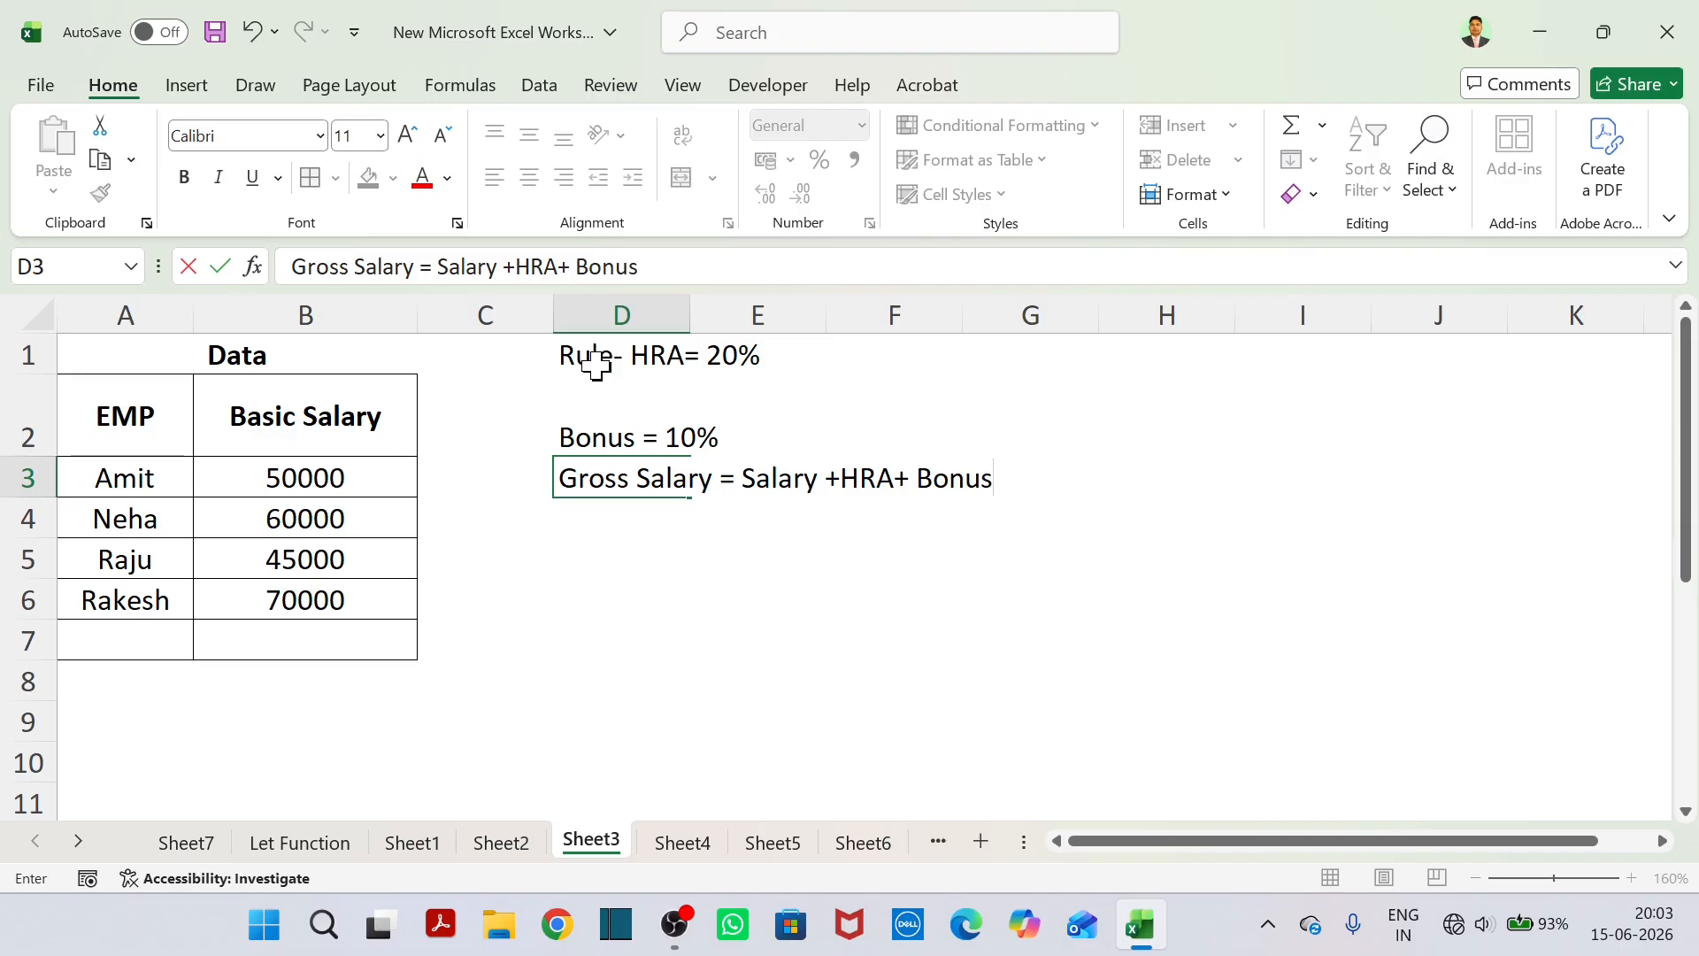
{"action": "left_click", "coordinate": [841, 586]}
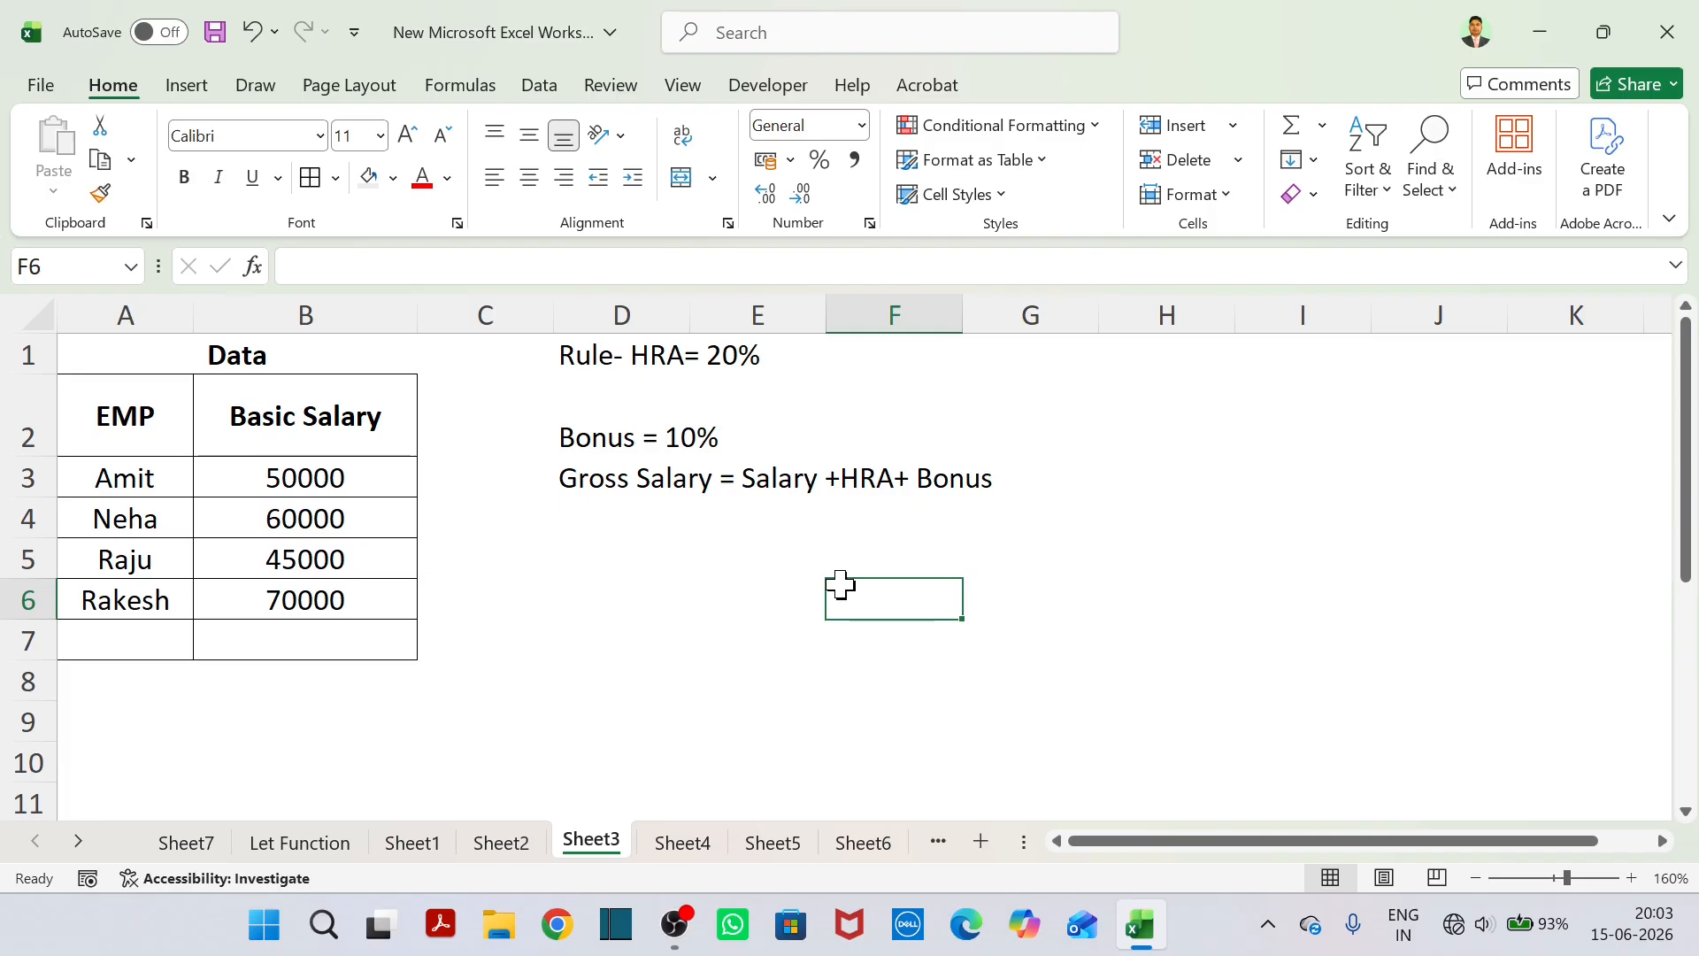
Start a LET formula in D5 that defines the name Salary as cell B3.
{"action": "left_click", "coordinate": [601, 531]}
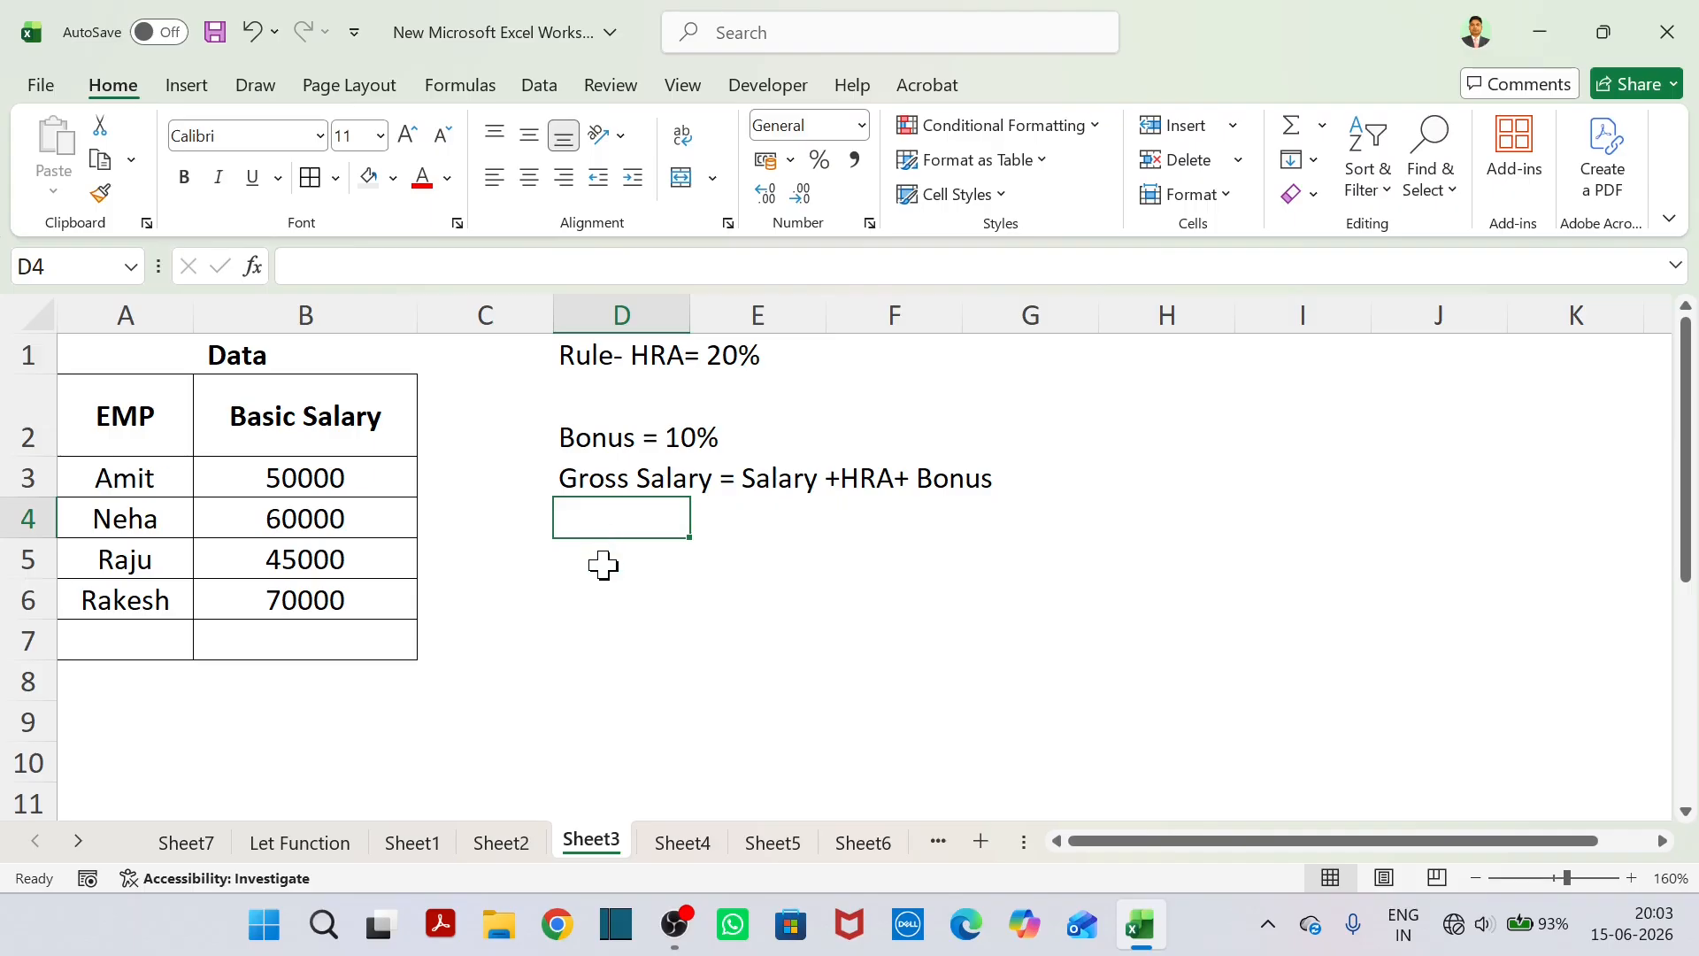
{"action": "left_click", "coordinate": [603, 564]}
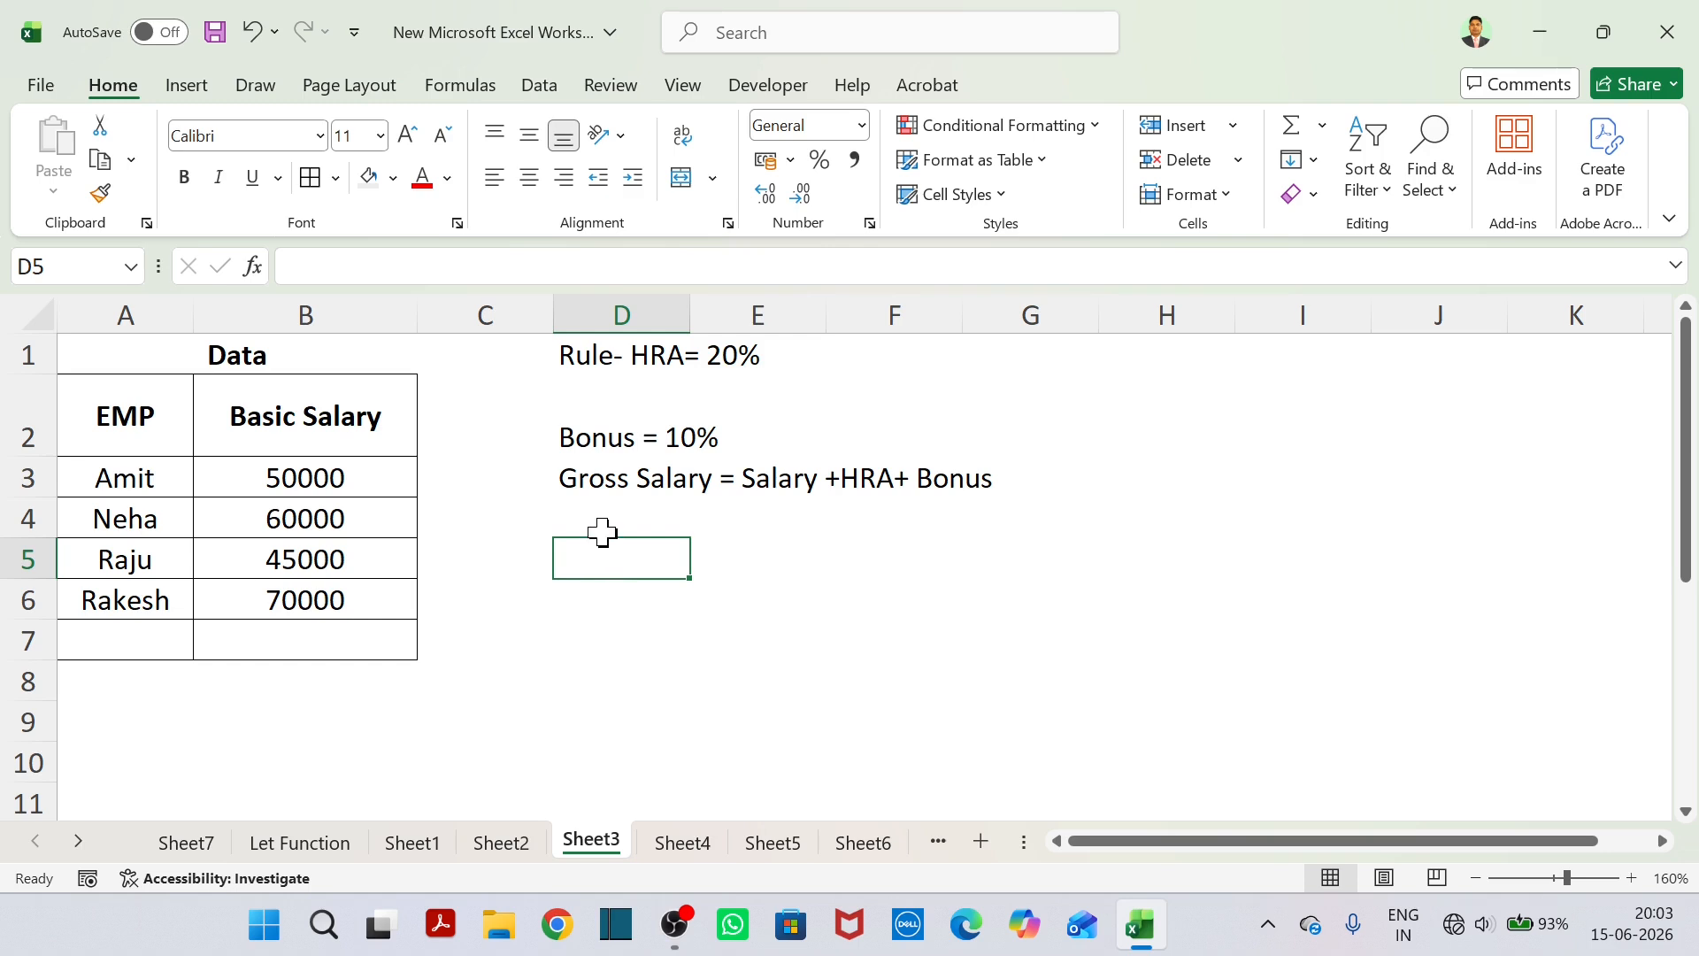
{"action": "left_click", "coordinate": [602, 531]}
{"action": "left_click", "coordinate": [604, 550]}
{"action": "type", "text": "="}
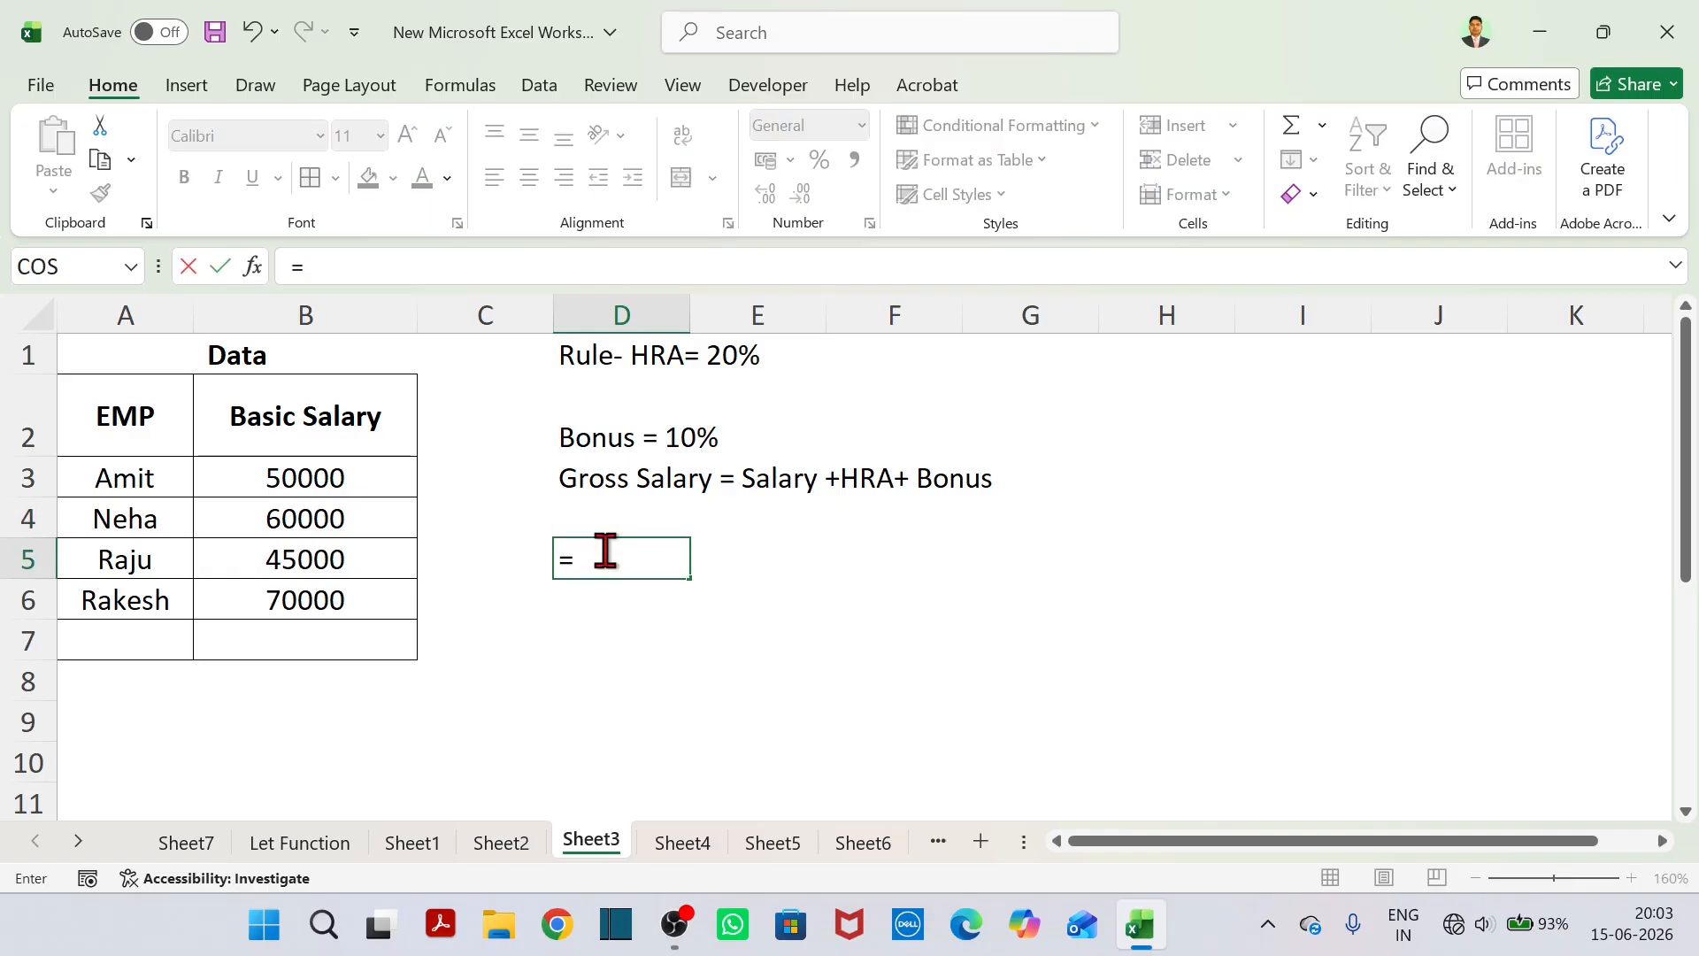
{"action": "type", "text": "let"}
{"action": "key", "text": "Tab"}
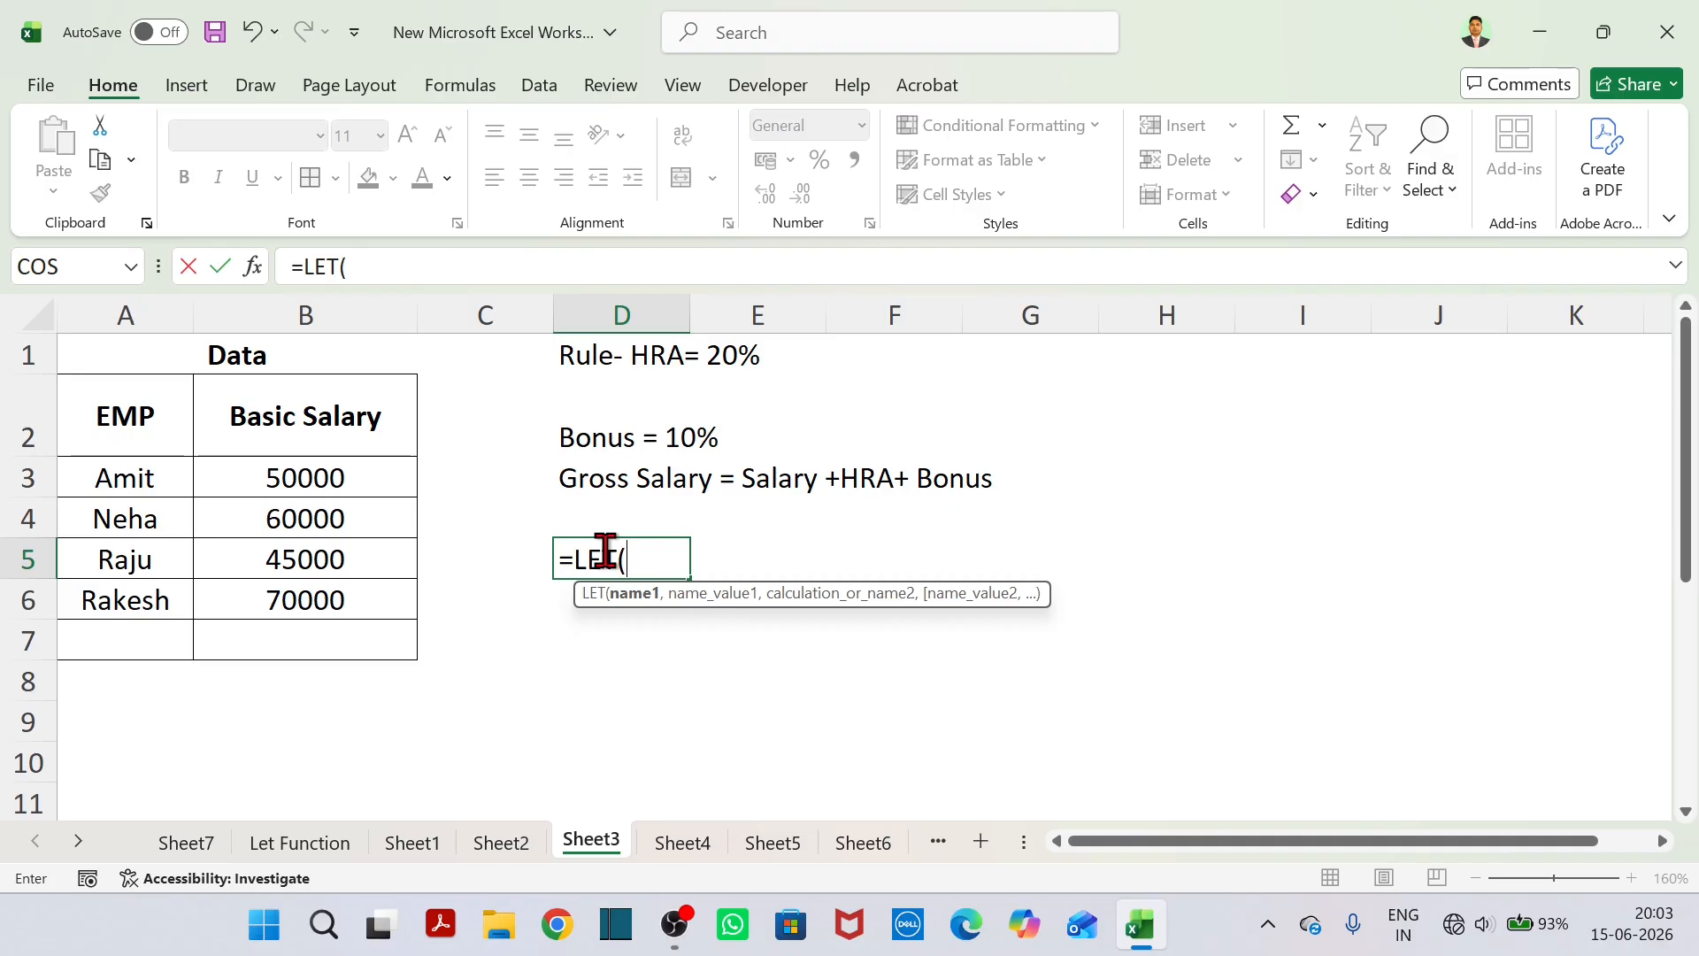
{"action": "type", "text": "Salary"}
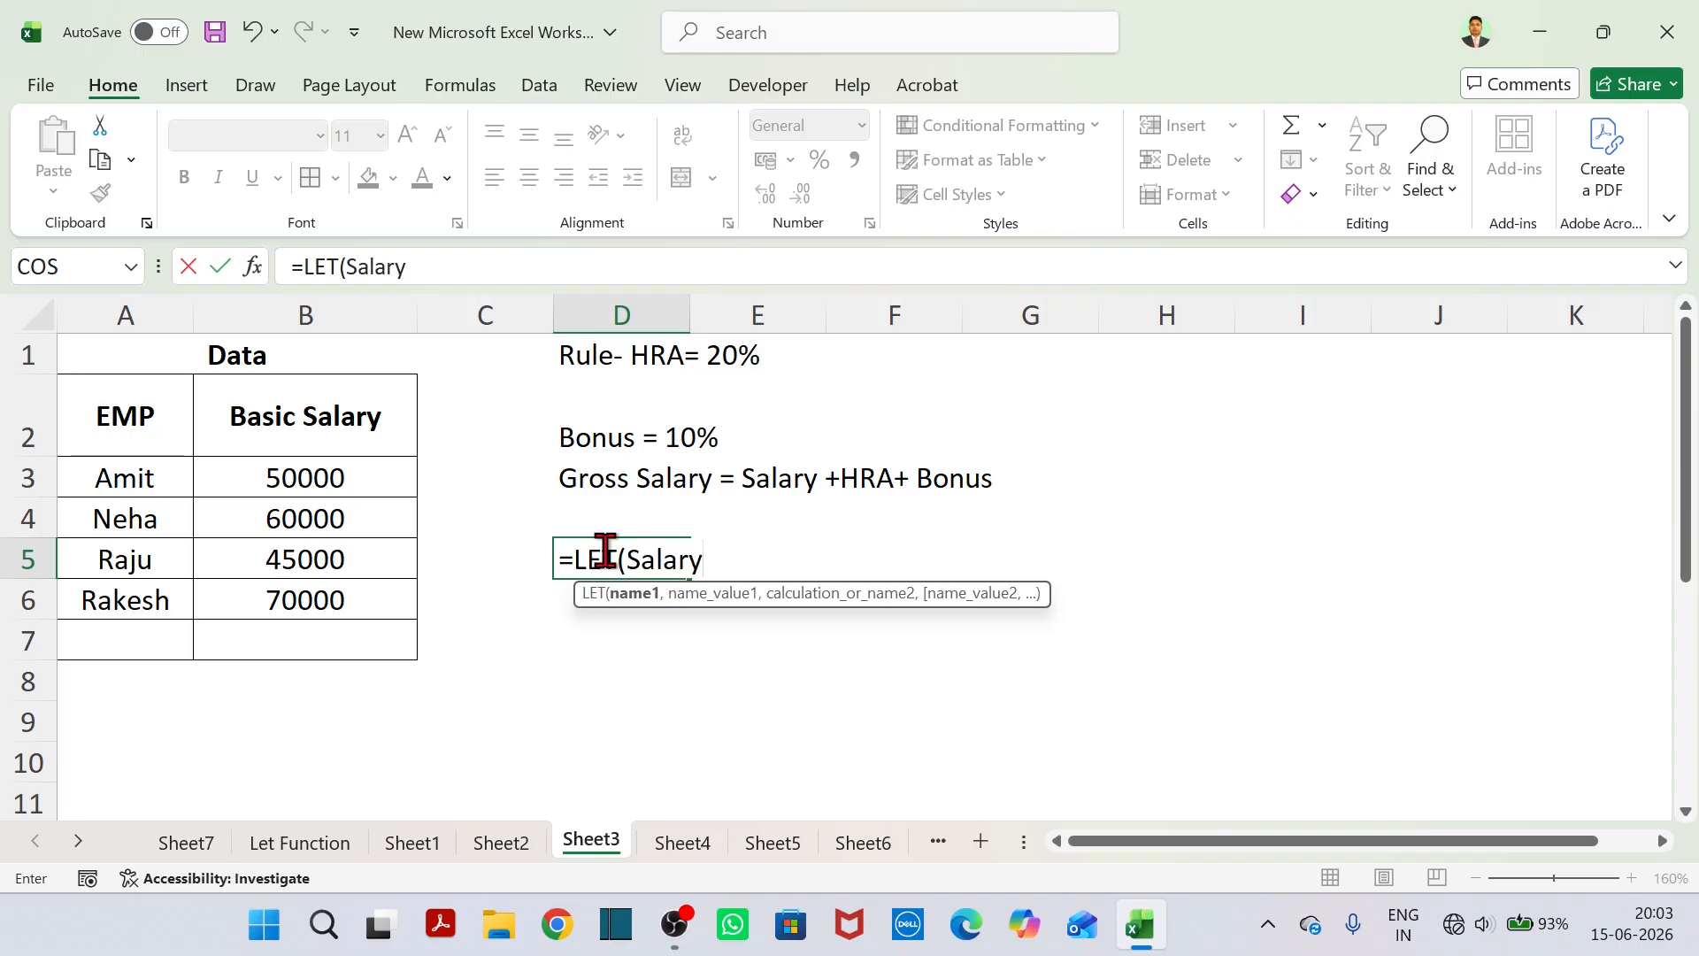
{"action": "type", "text": ","}
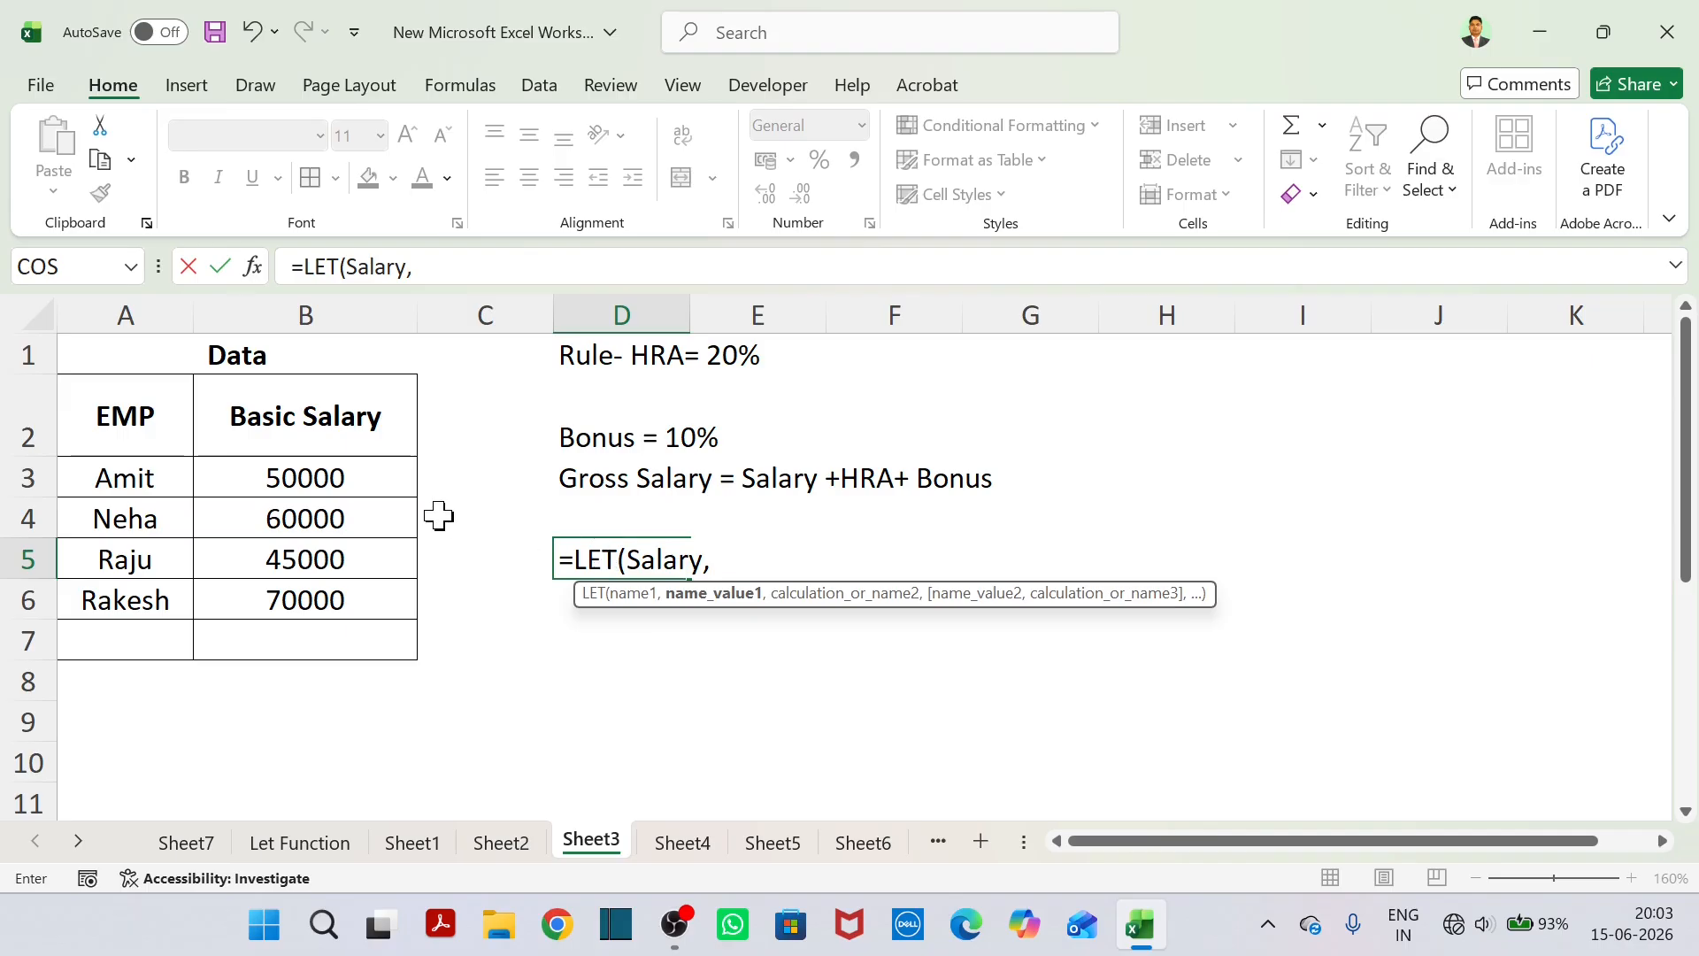
{"action": "left_click", "coordinate": [355, 478]}
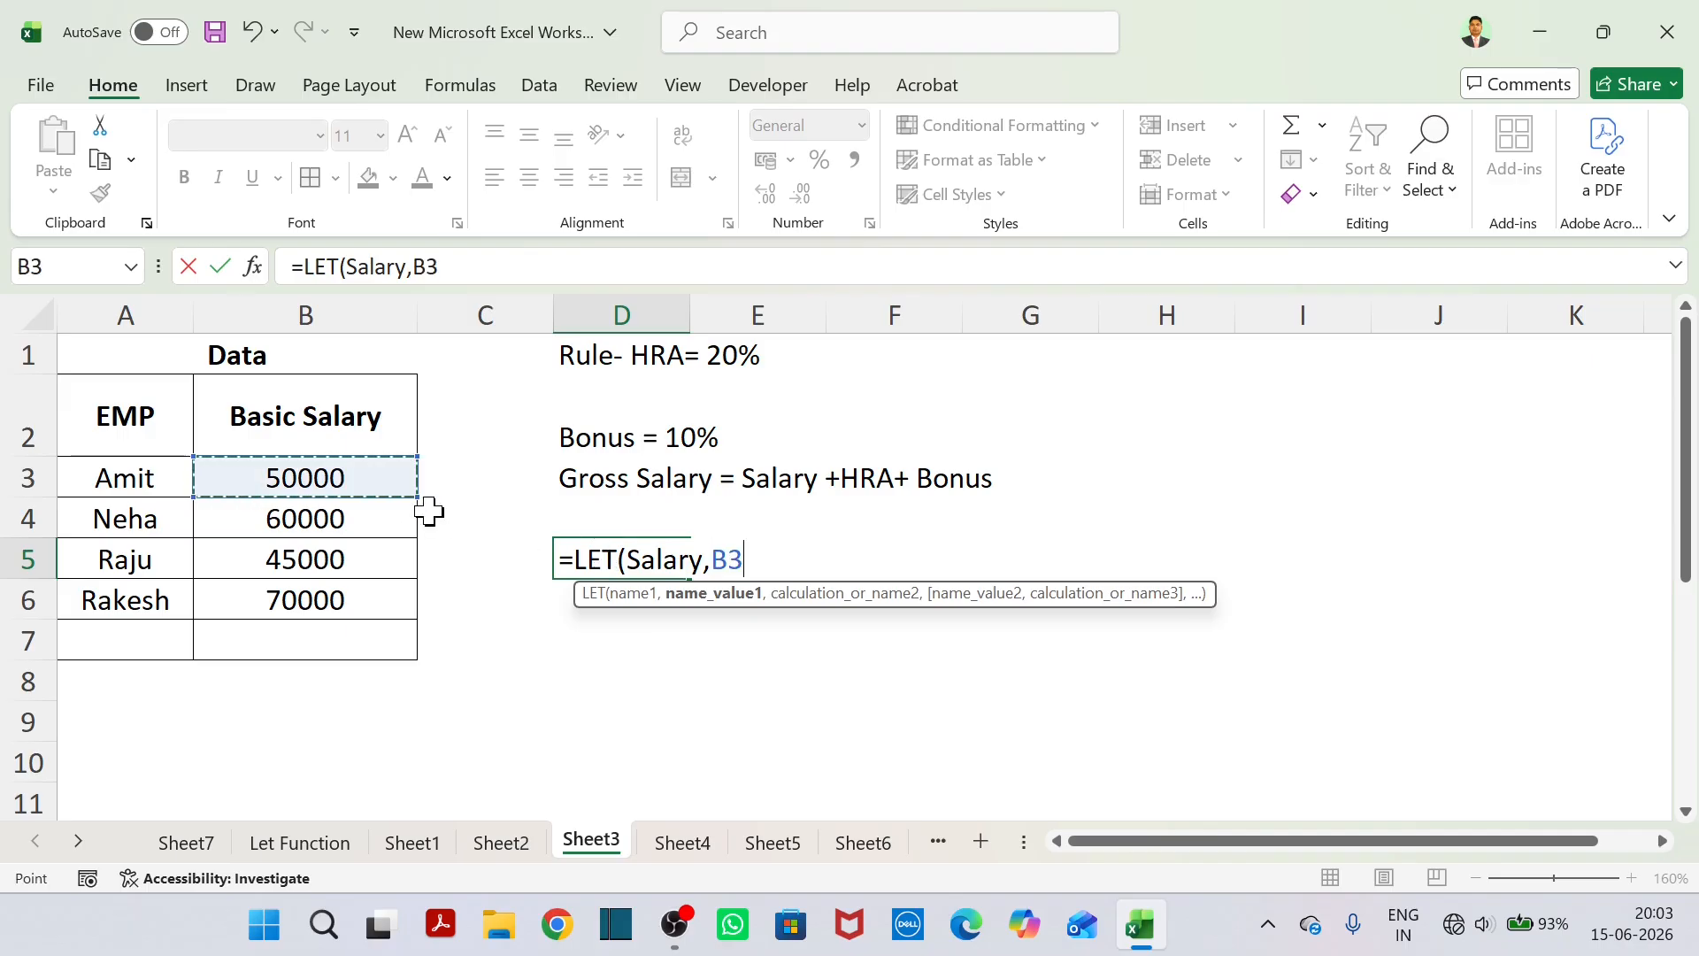
{"action": "type", "text": ","}
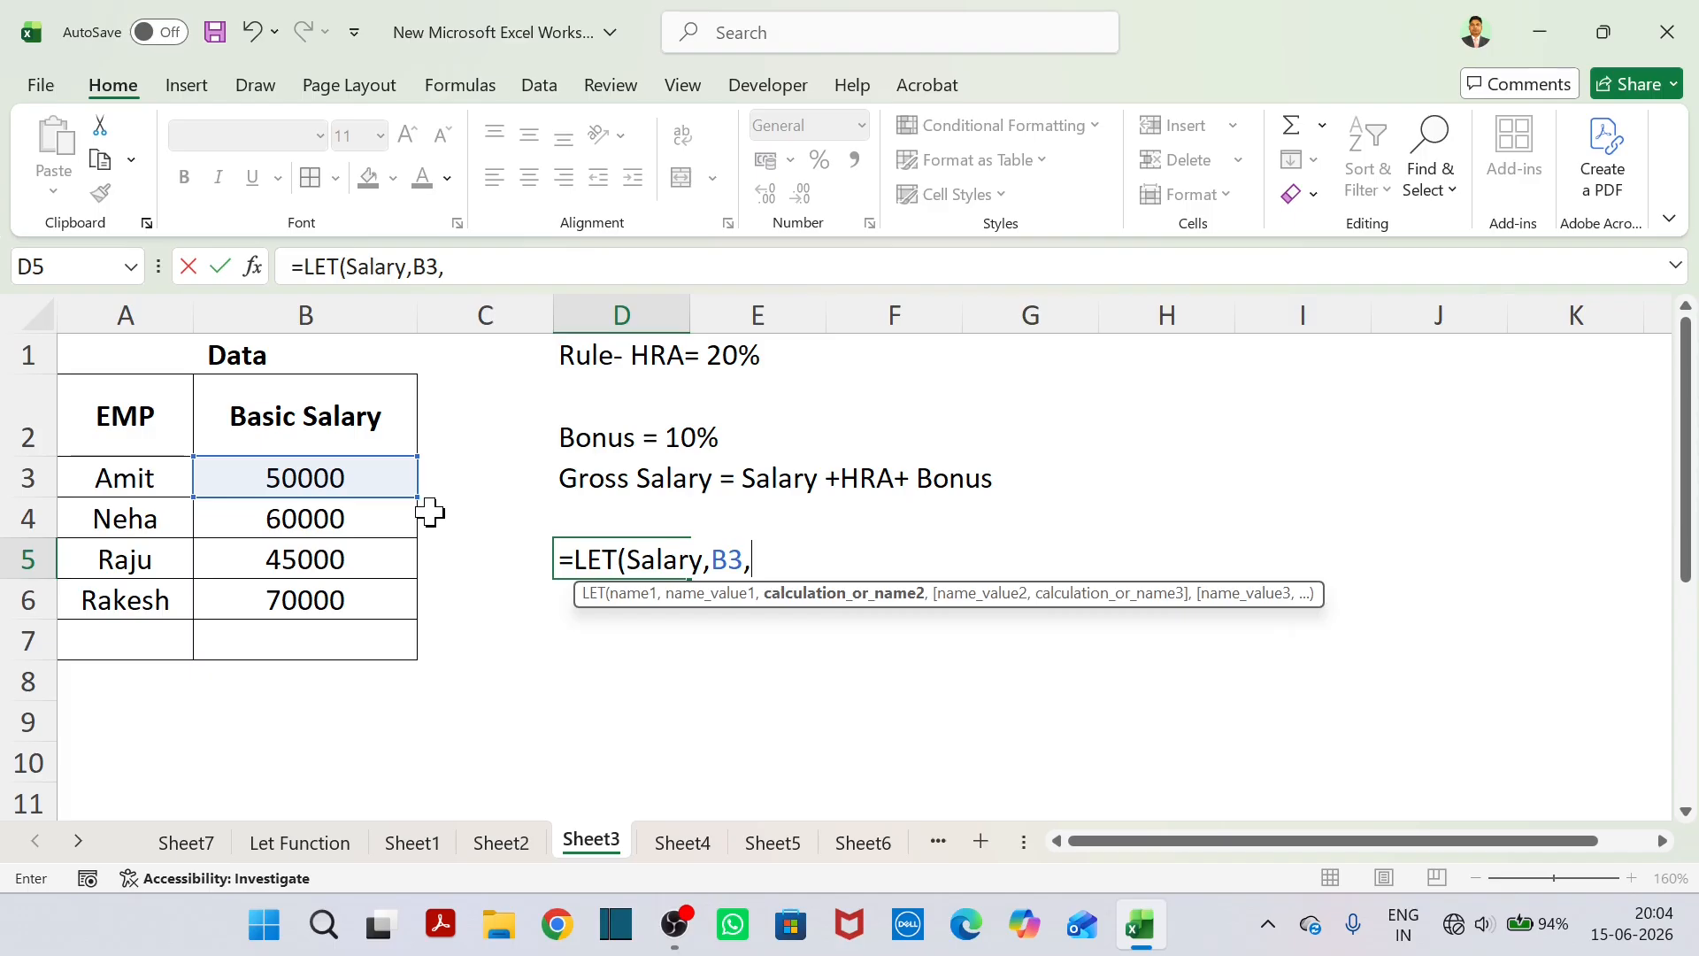
Define the name HRA as Salary*20% in the LET formula in D5.
{"action": "type", "text": "HRA,"}
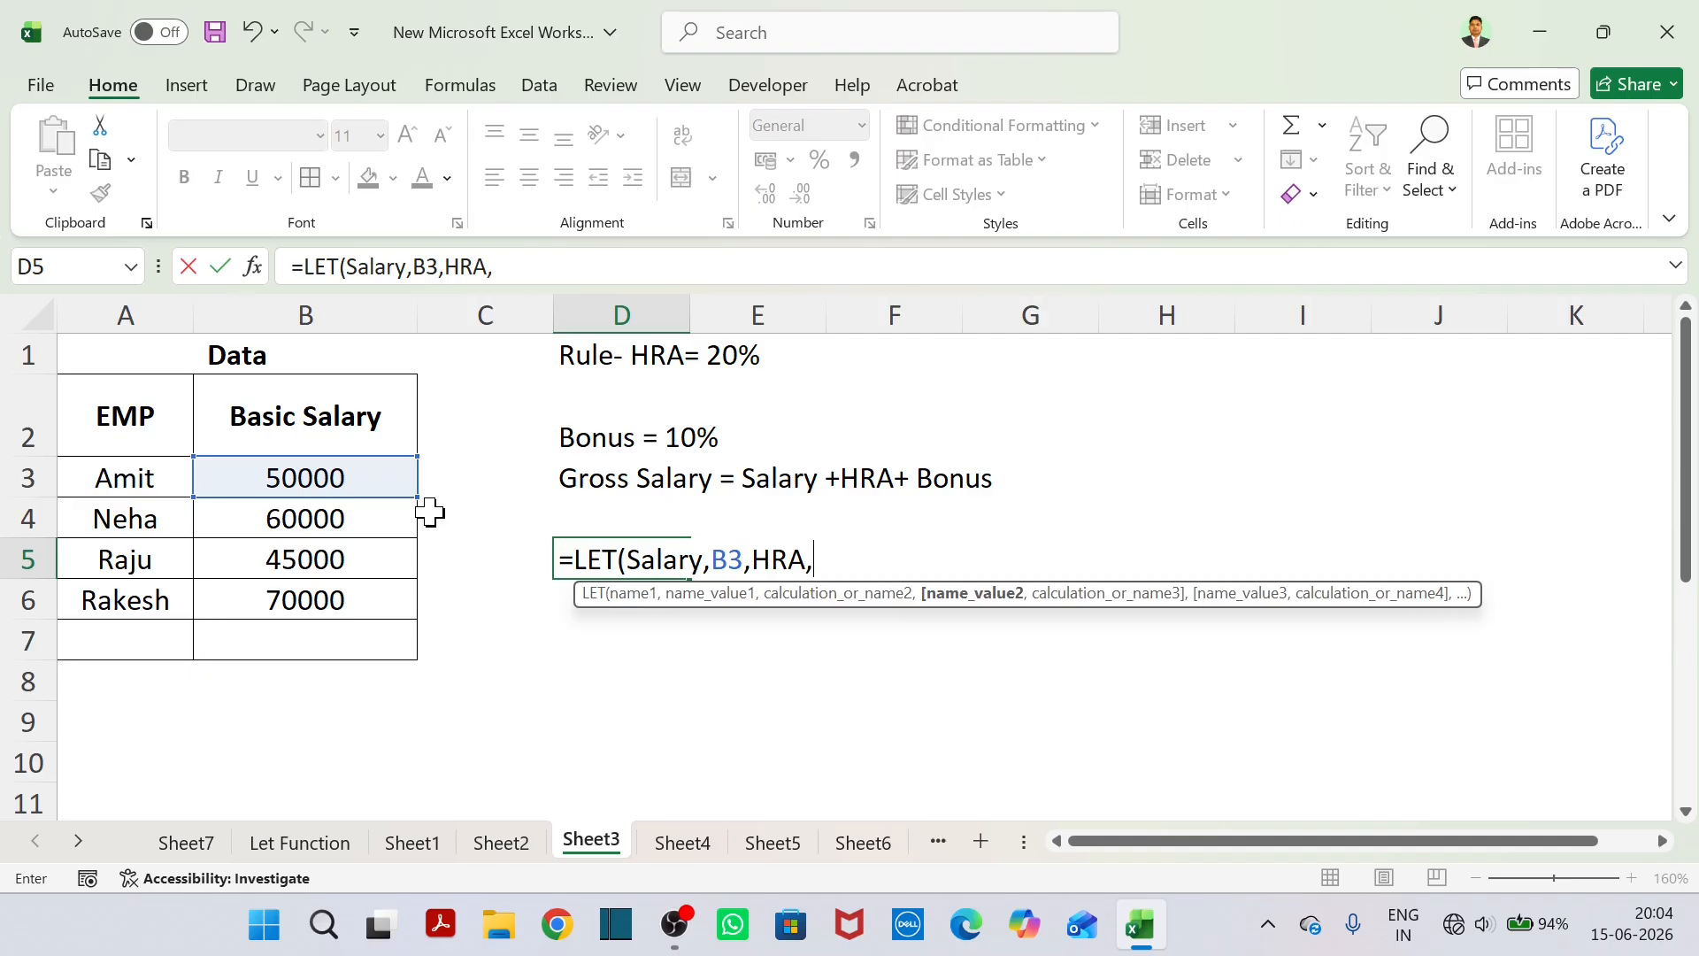
{"action": "type", "text": "Salary"}
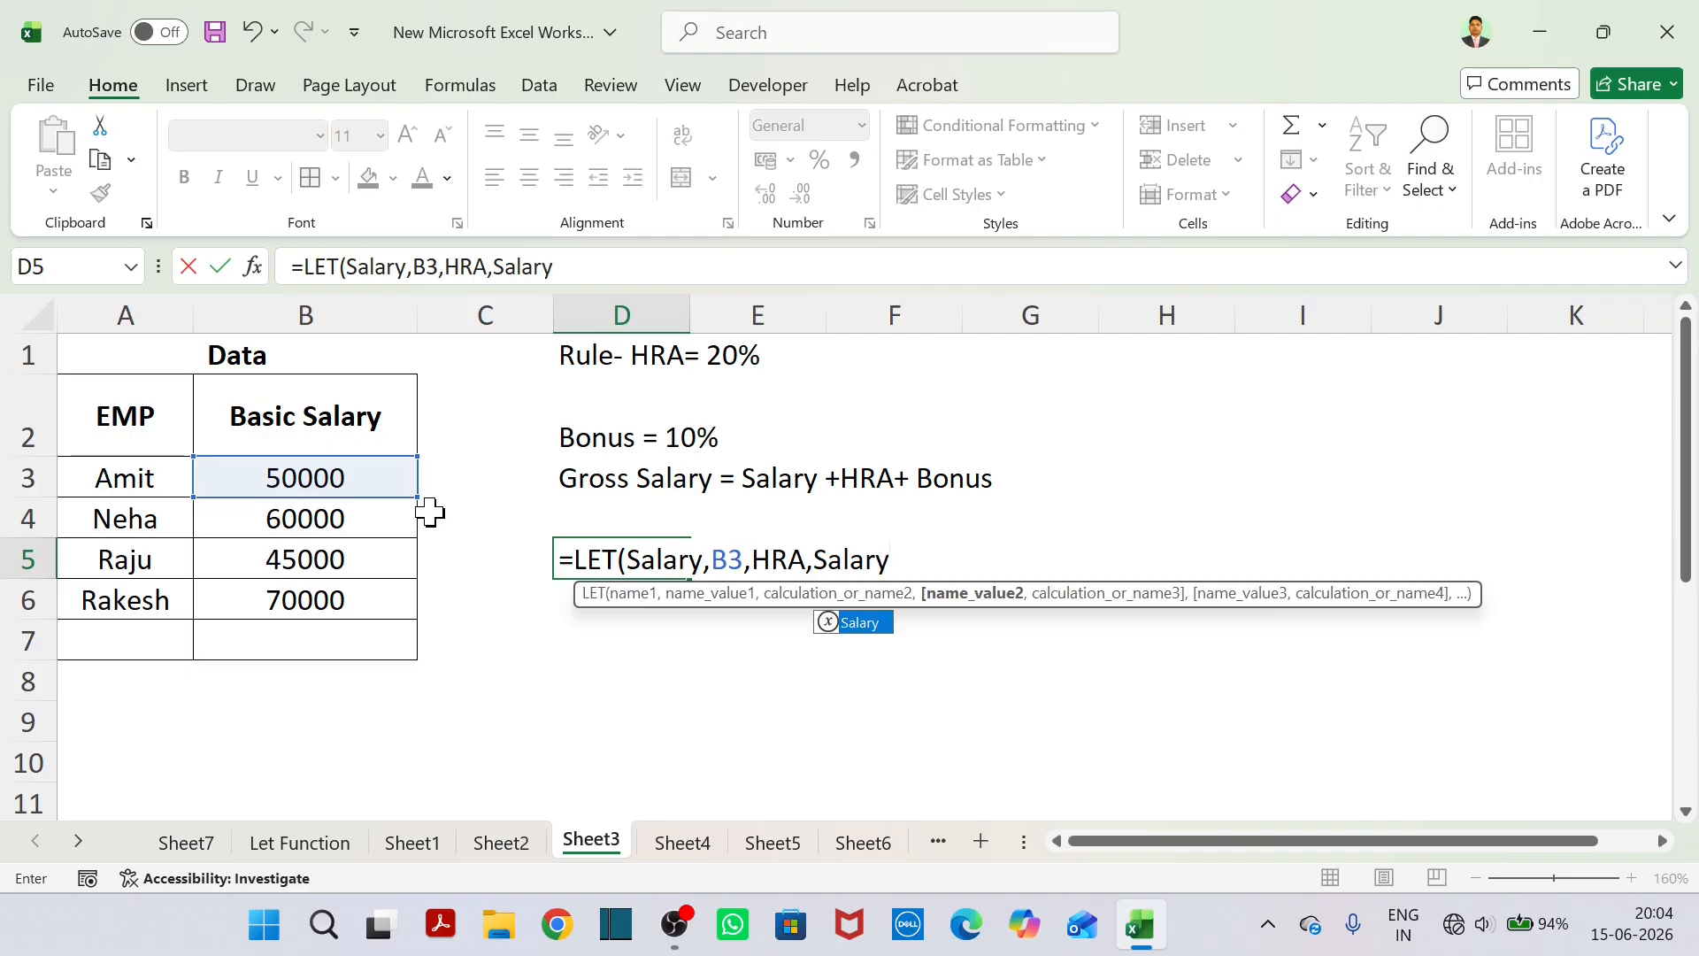
{"action": "type", "text": "*"}
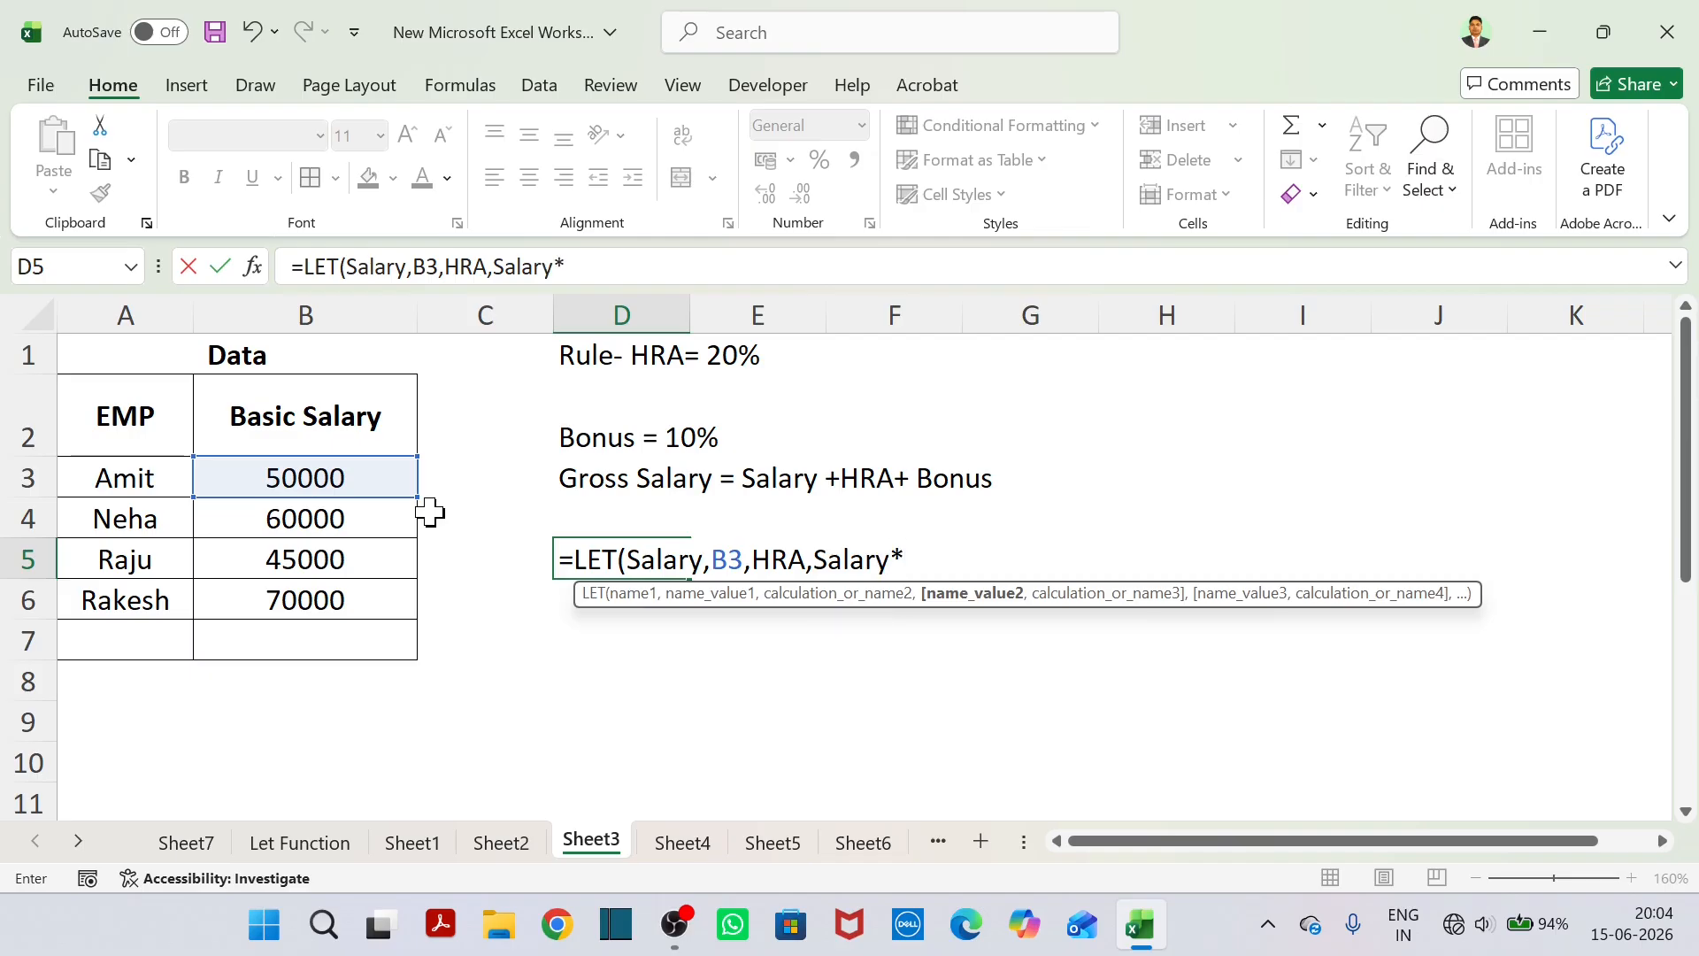
{"action": "type", "text": "20%"}
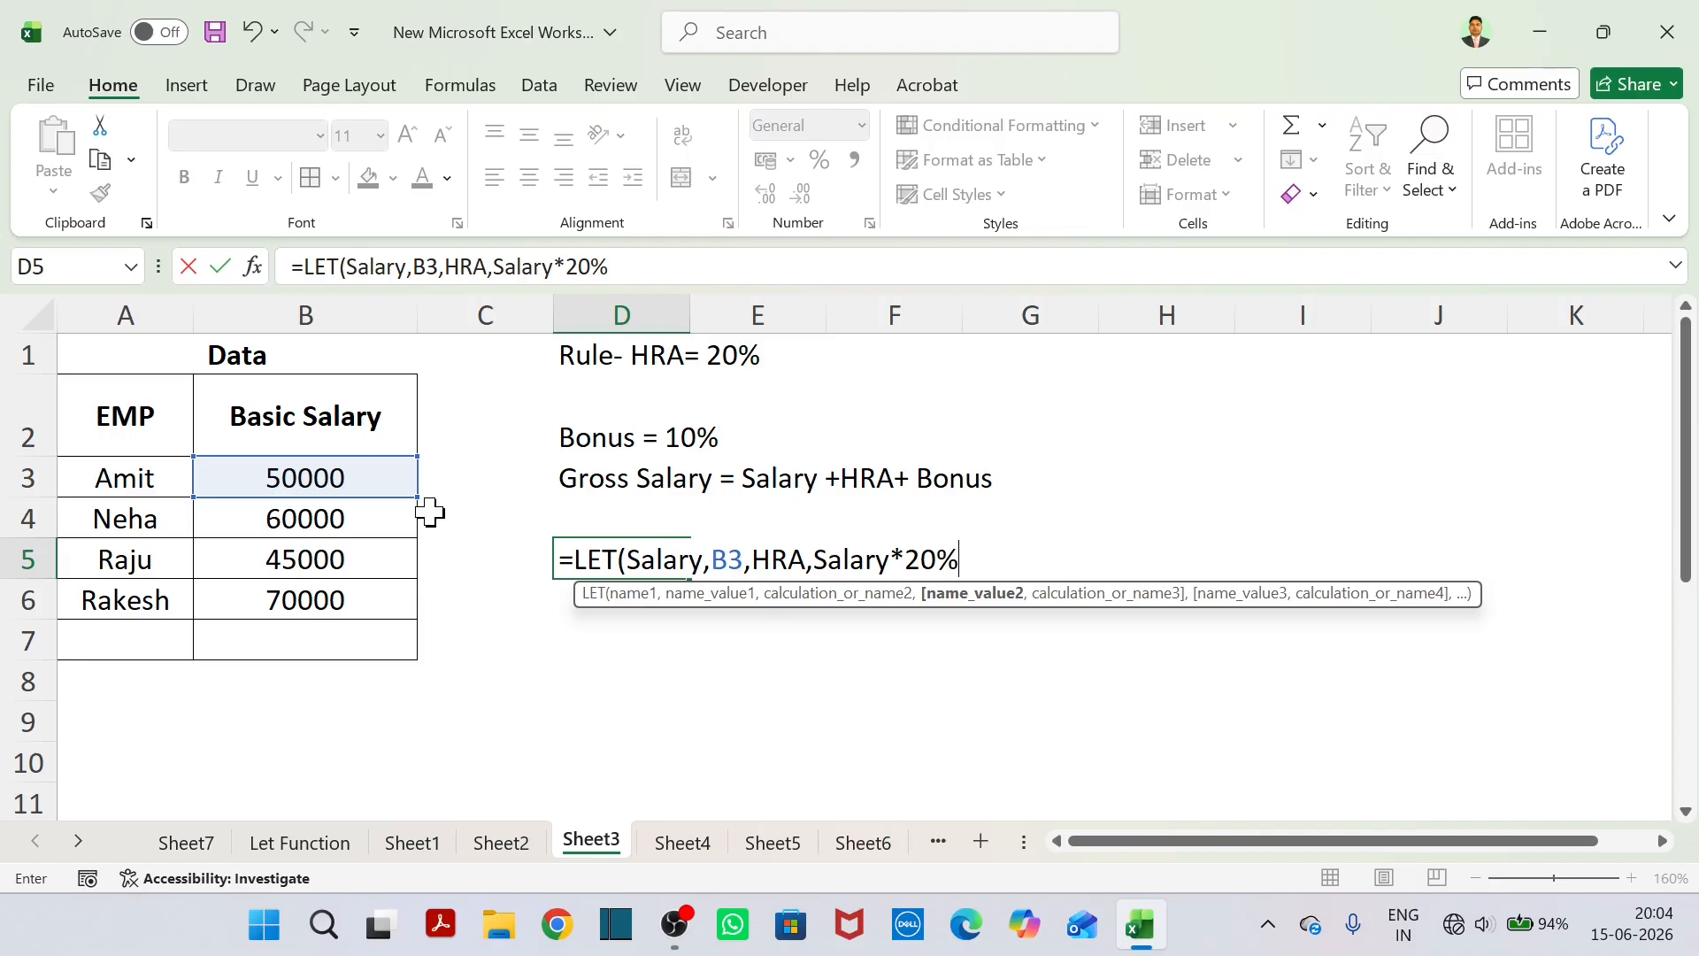
{"action": "type", "text": ","}
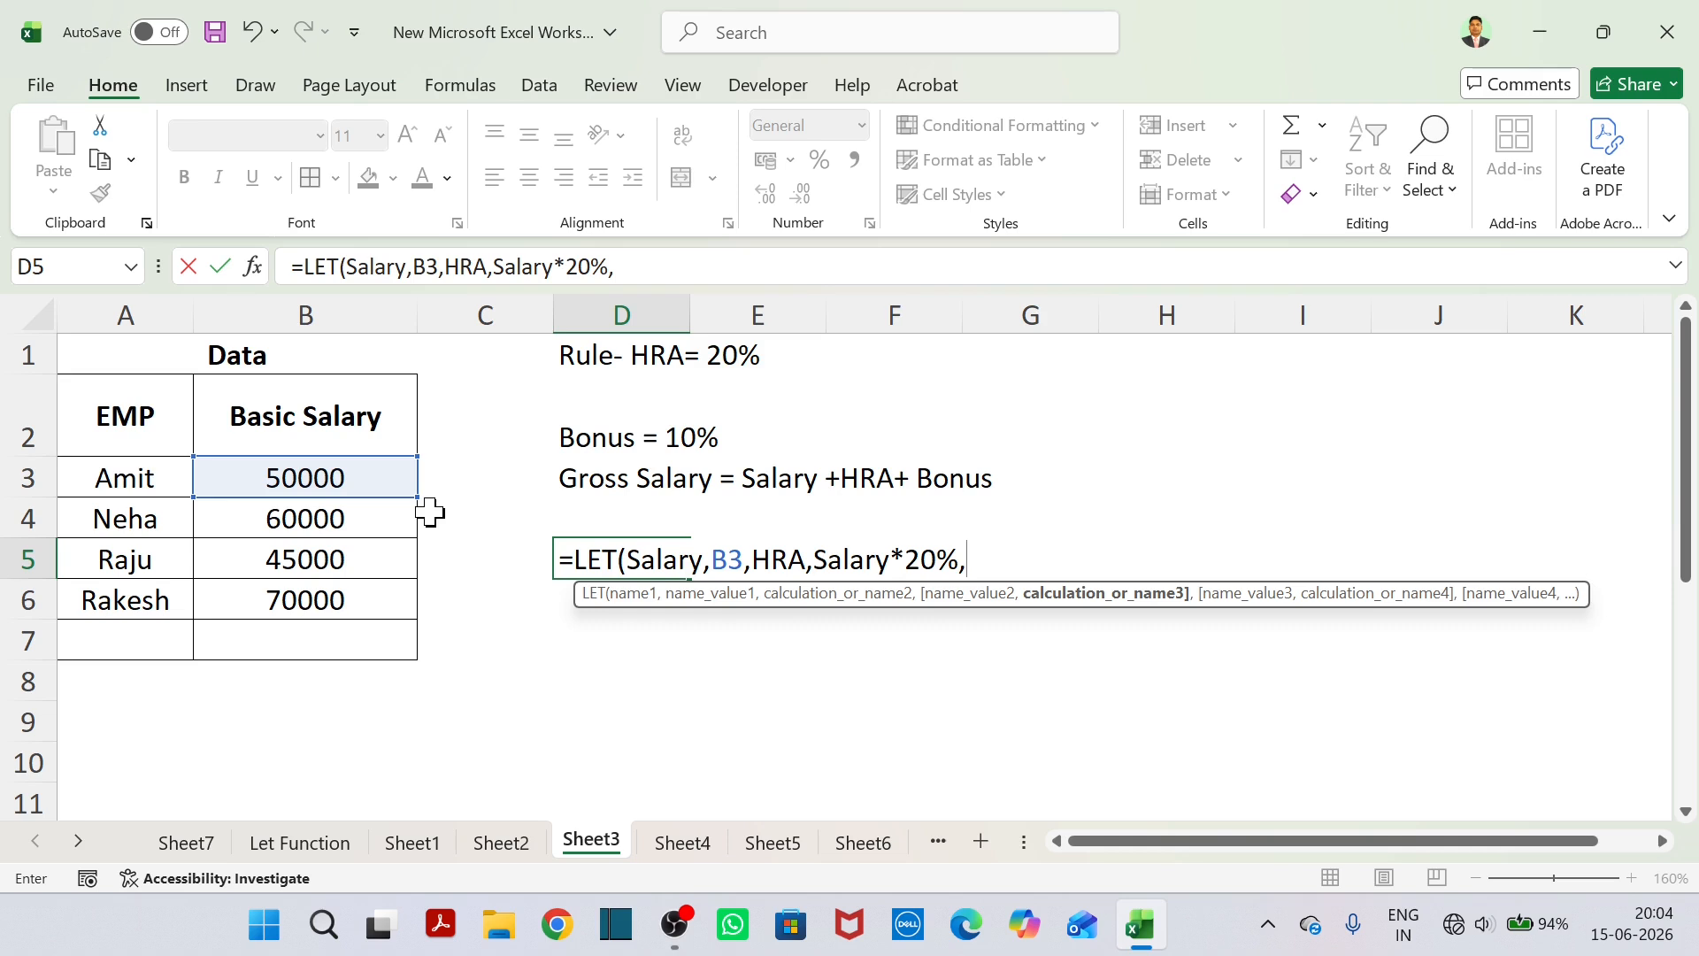
{"action": "type", "text": "Bonus,"}
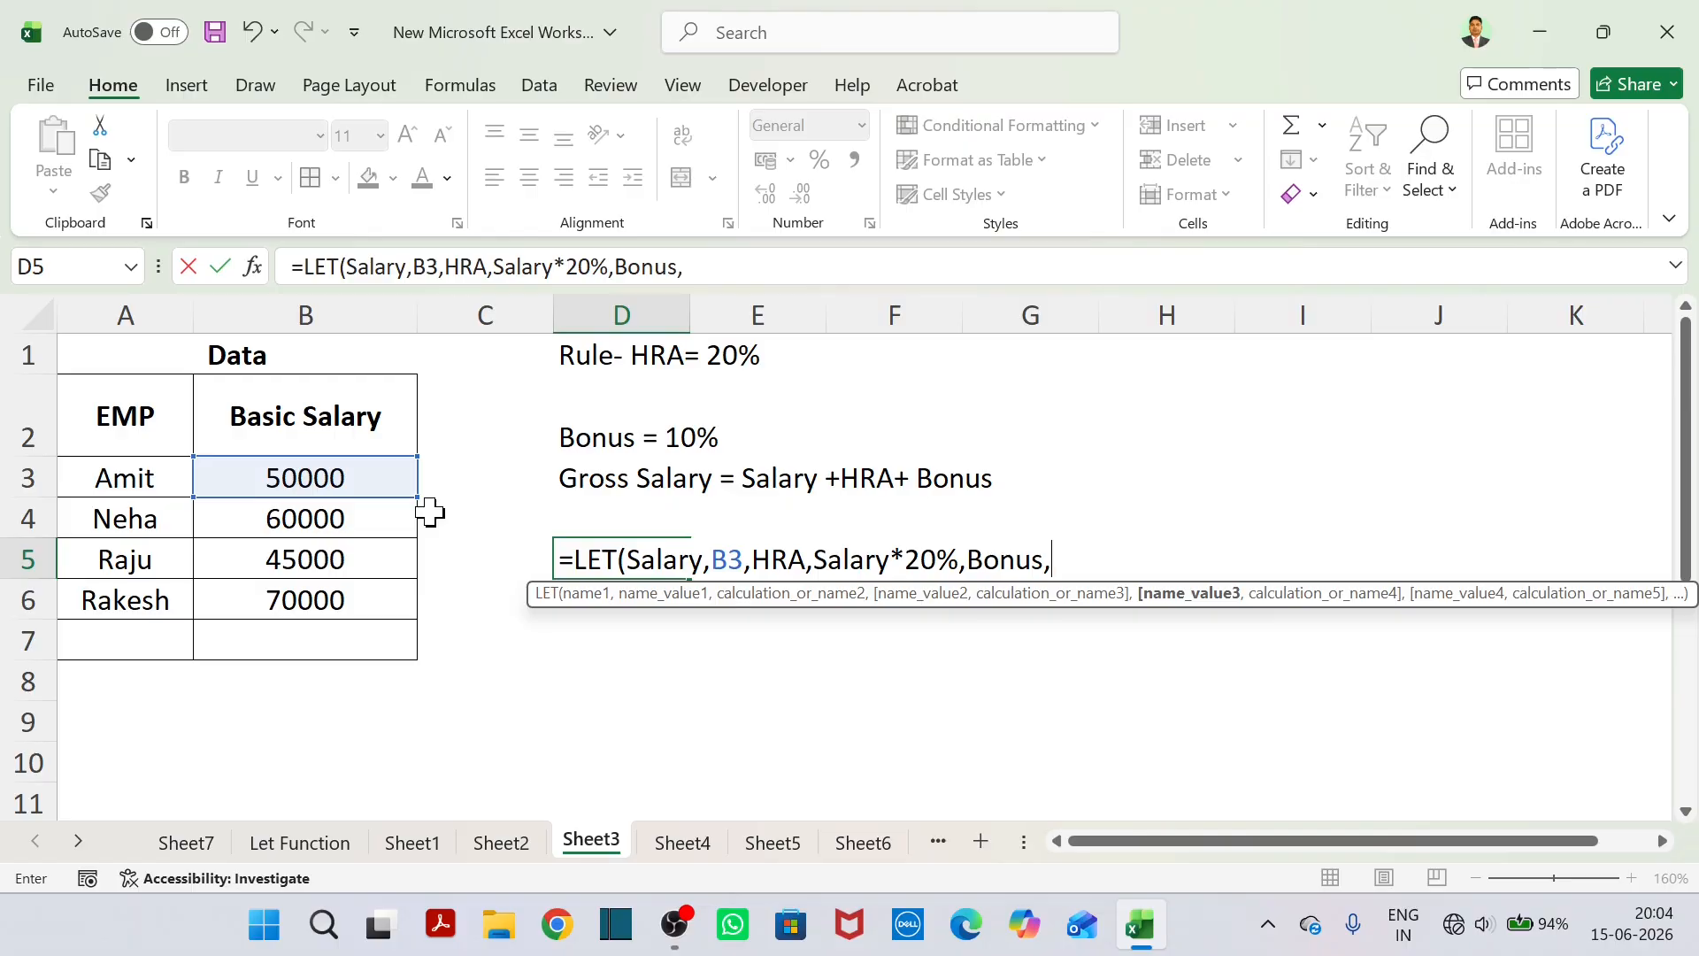
{"action": "type", "text": "SAlary"}
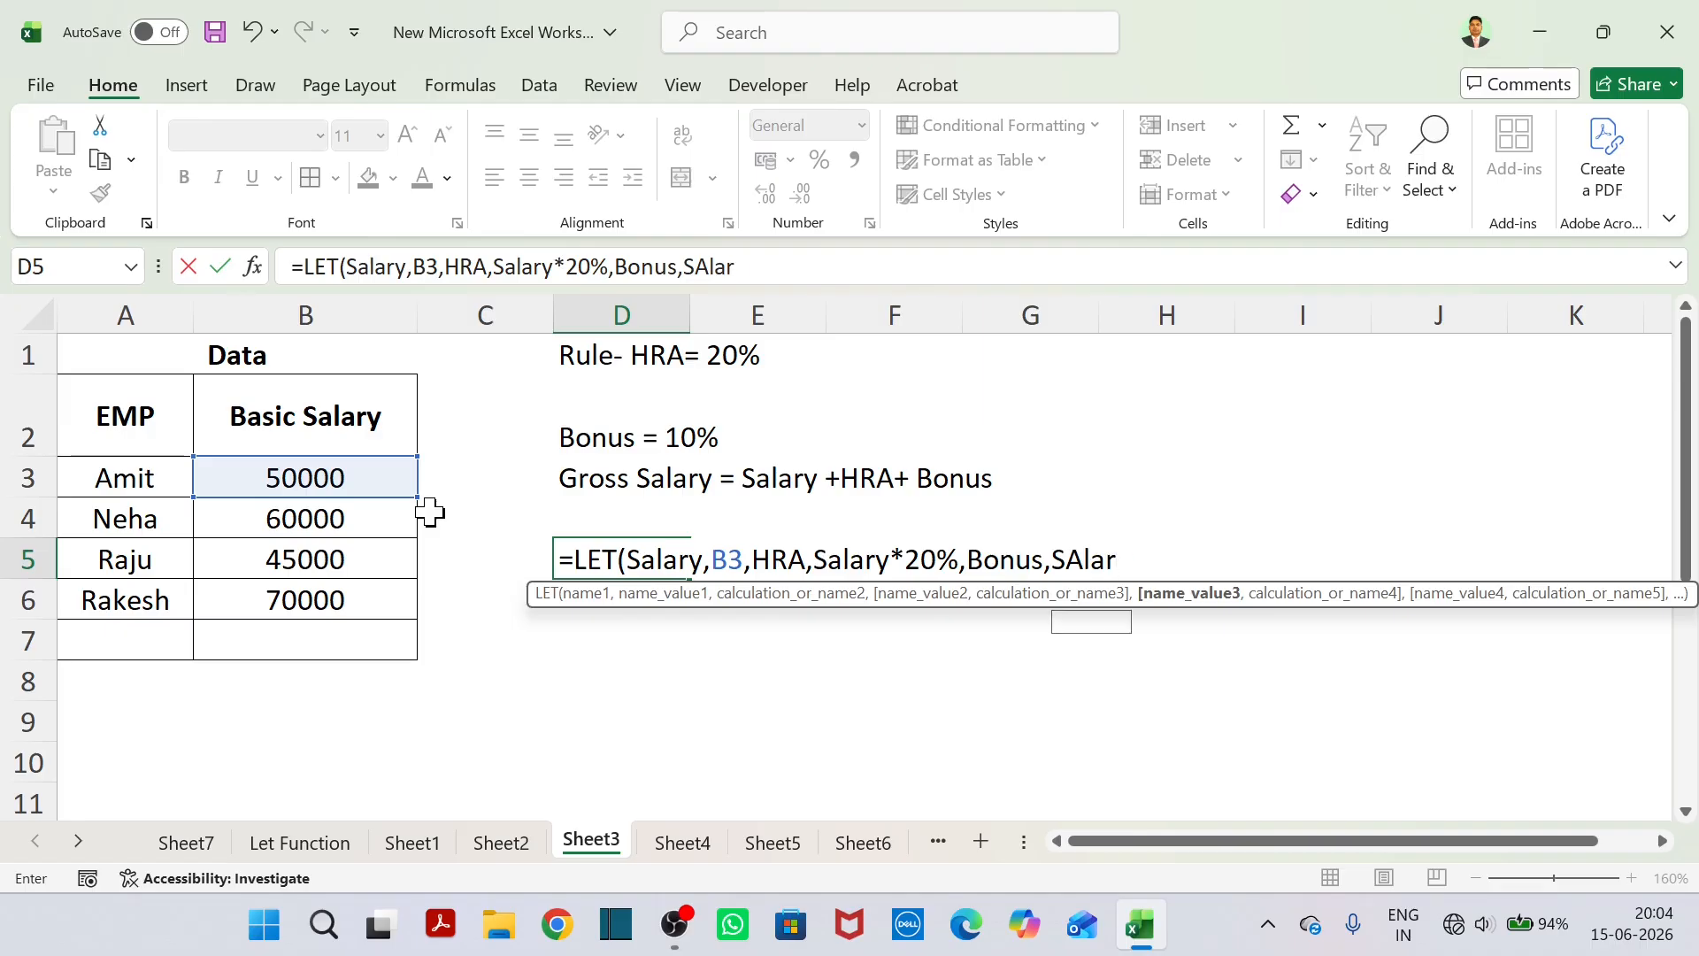
Define the name Bonus as Salary*10% in the LET formula in D5.
{"action": "key", "text": "BackSpace"}
{"action": "key", "text": "BackSpace"}
{"action": "key", "text": "BackSpace"}
{"action": "key", "text": "BackSpace"}
{"action": "key", "text": "BackSpace"}
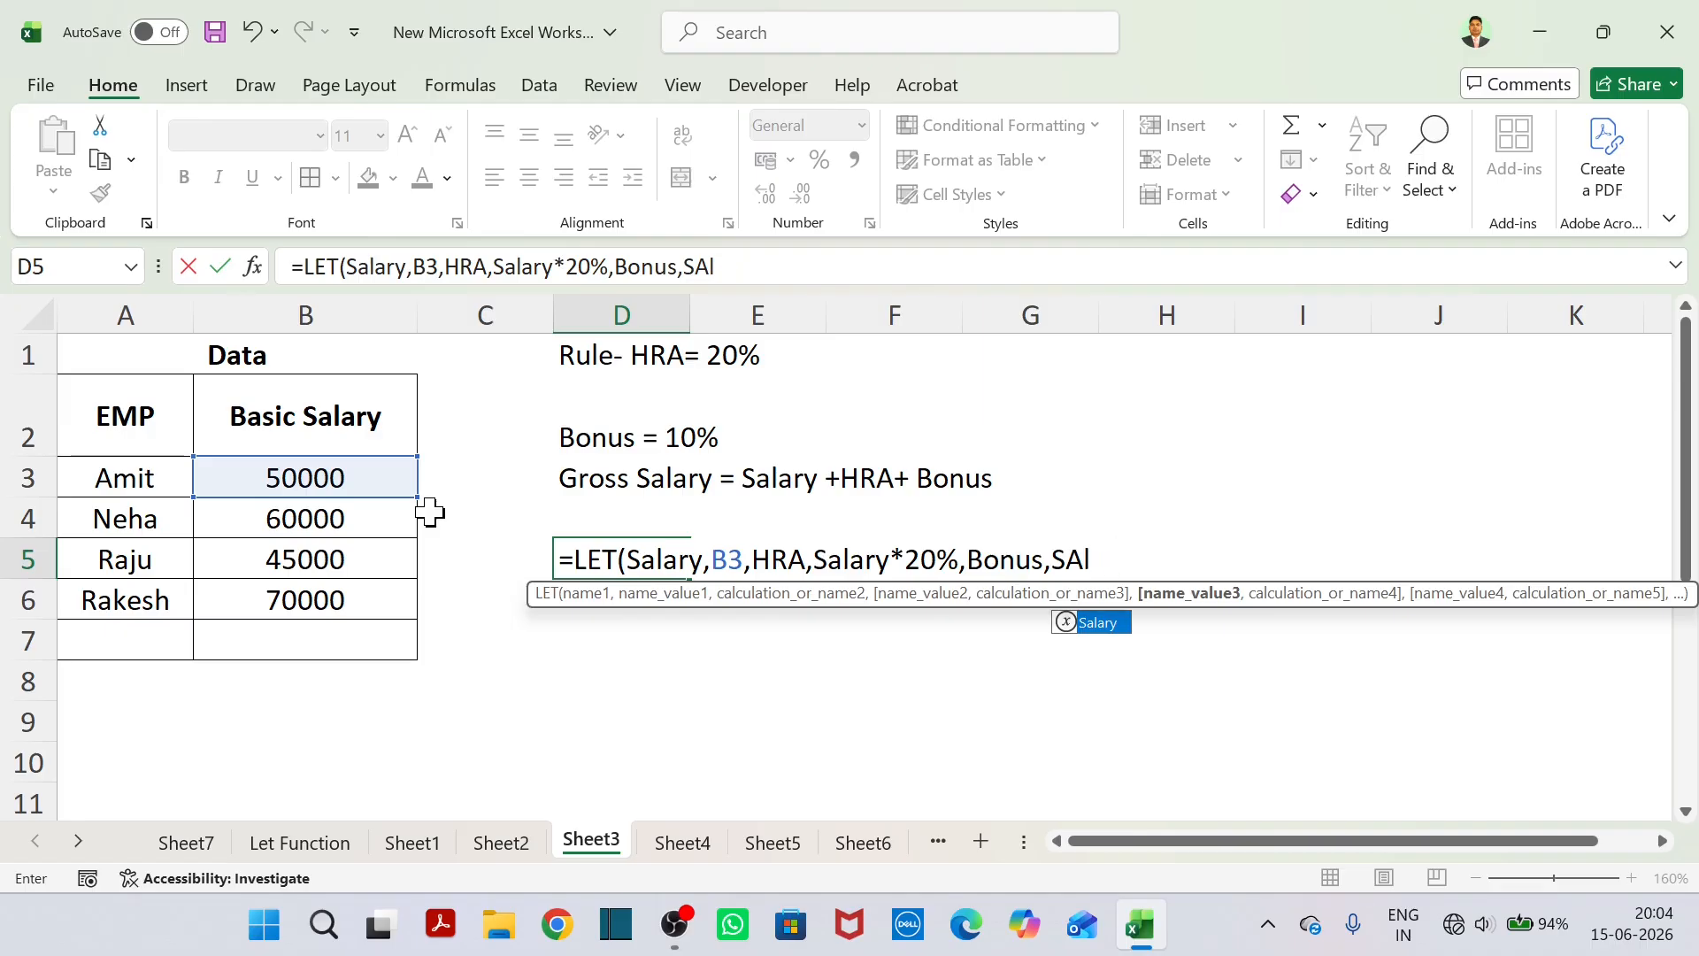
{"action": "type", "text": "alary*"}
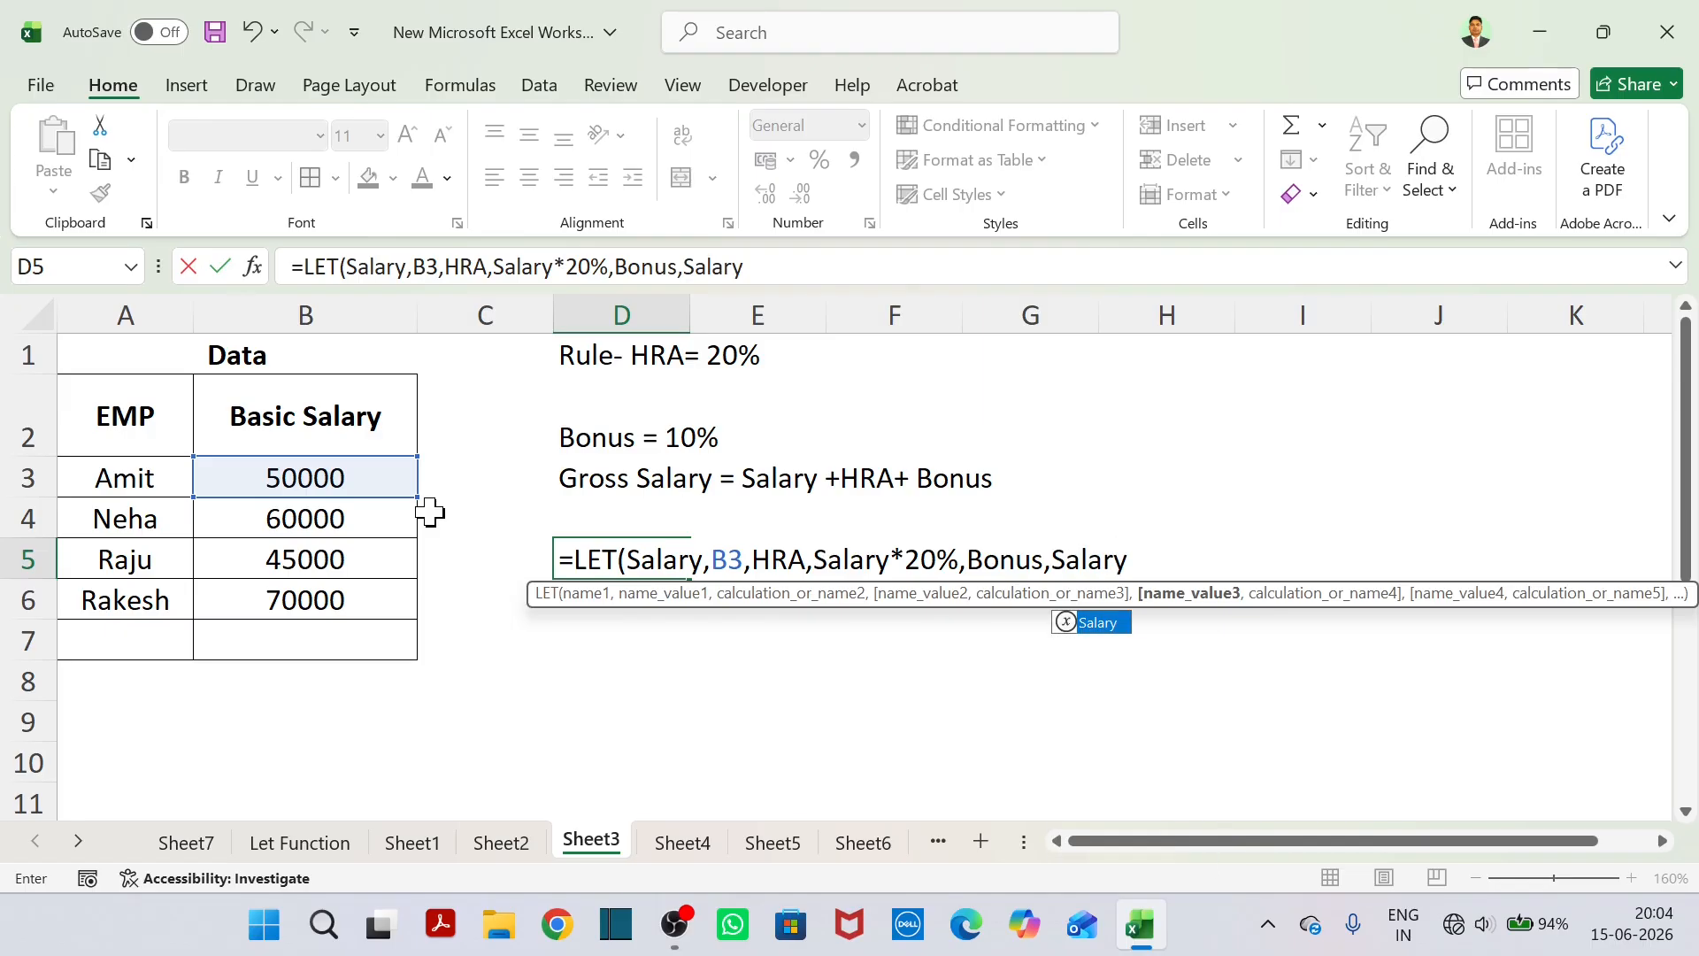
{"action": "type", "text": "10%"}
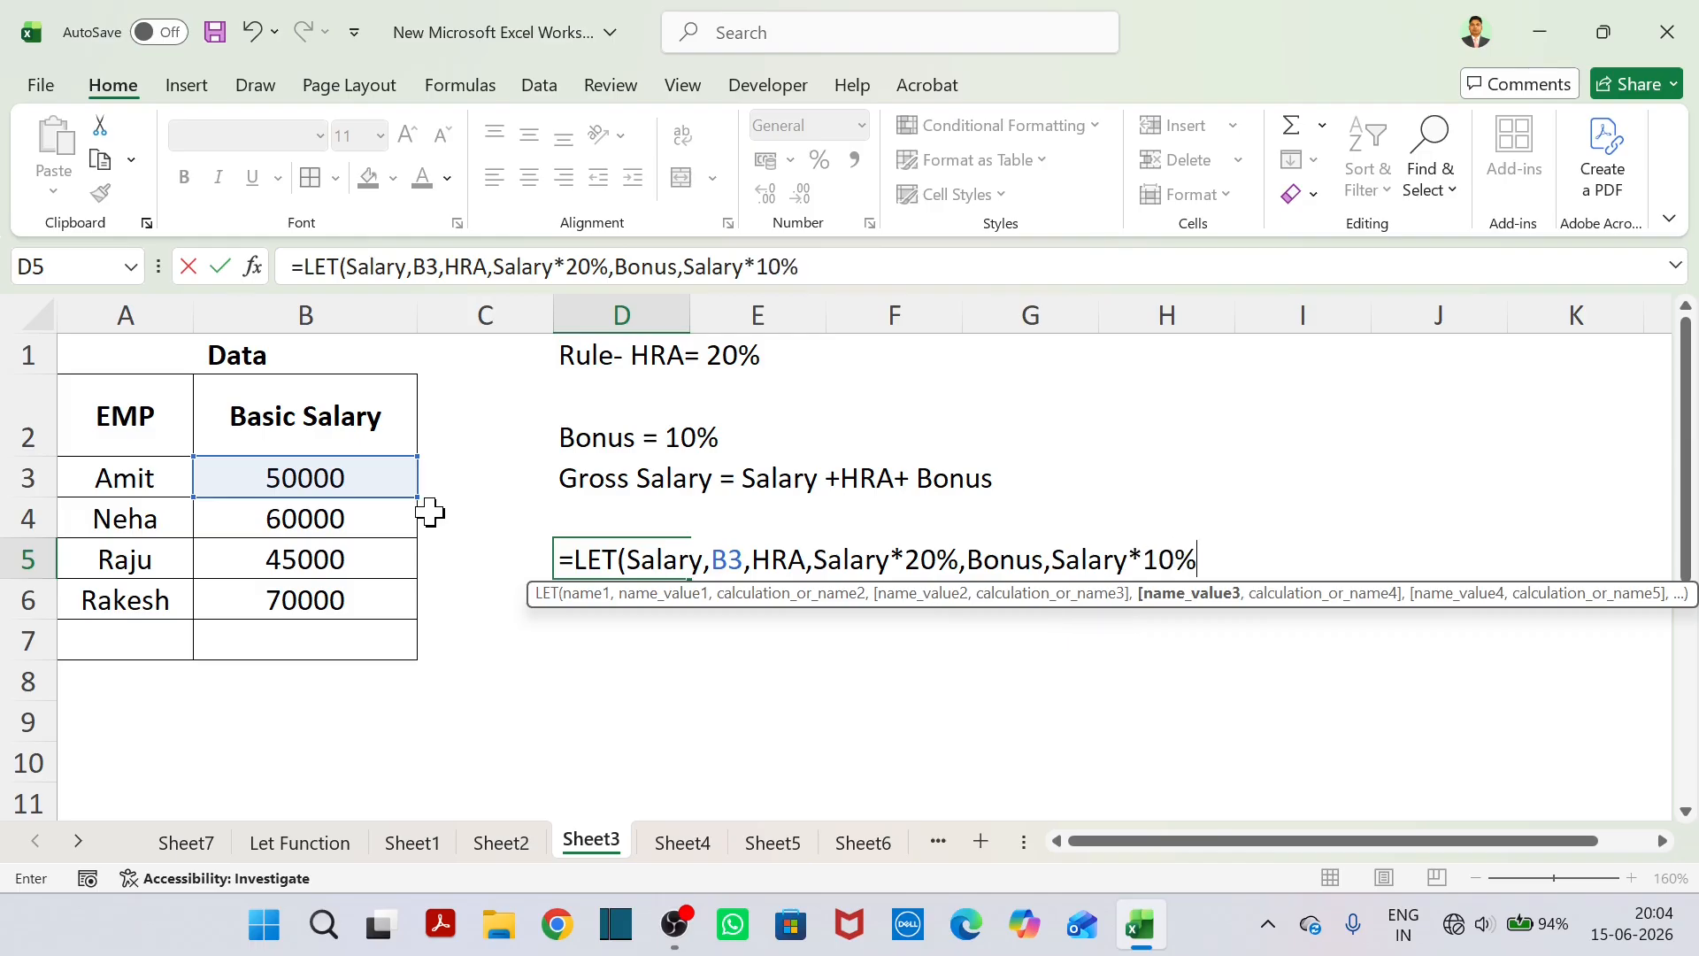
{"action": "type", "text": ","}
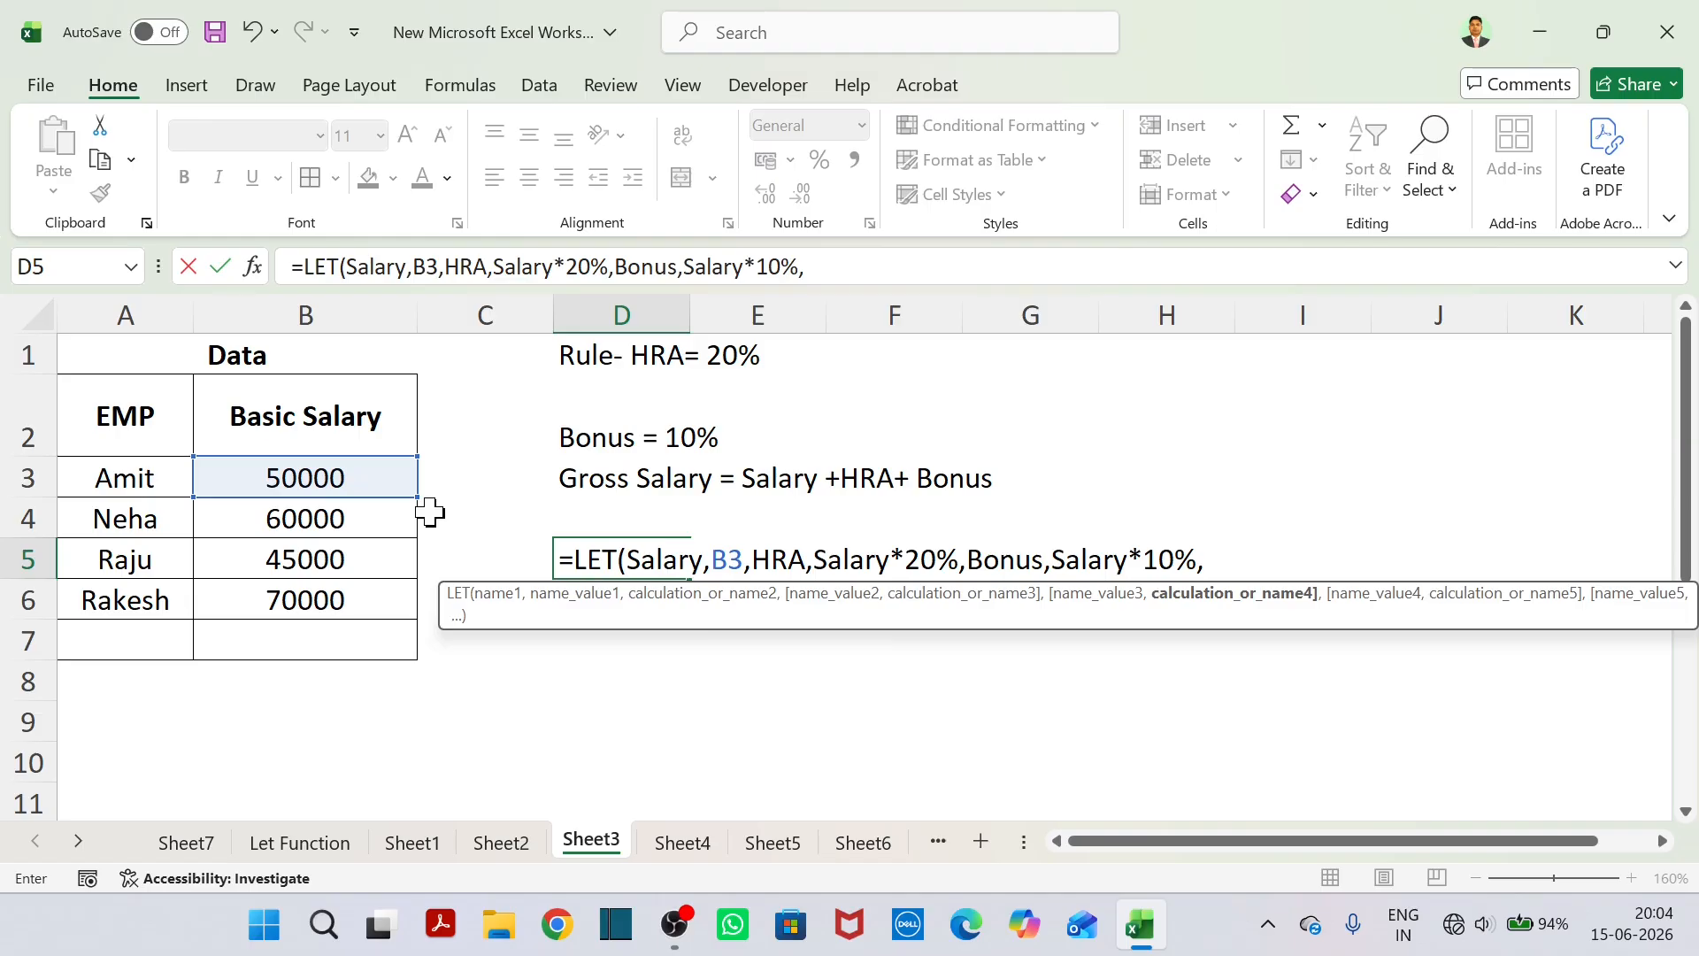
{"action": "type", "text": "SAlary"}
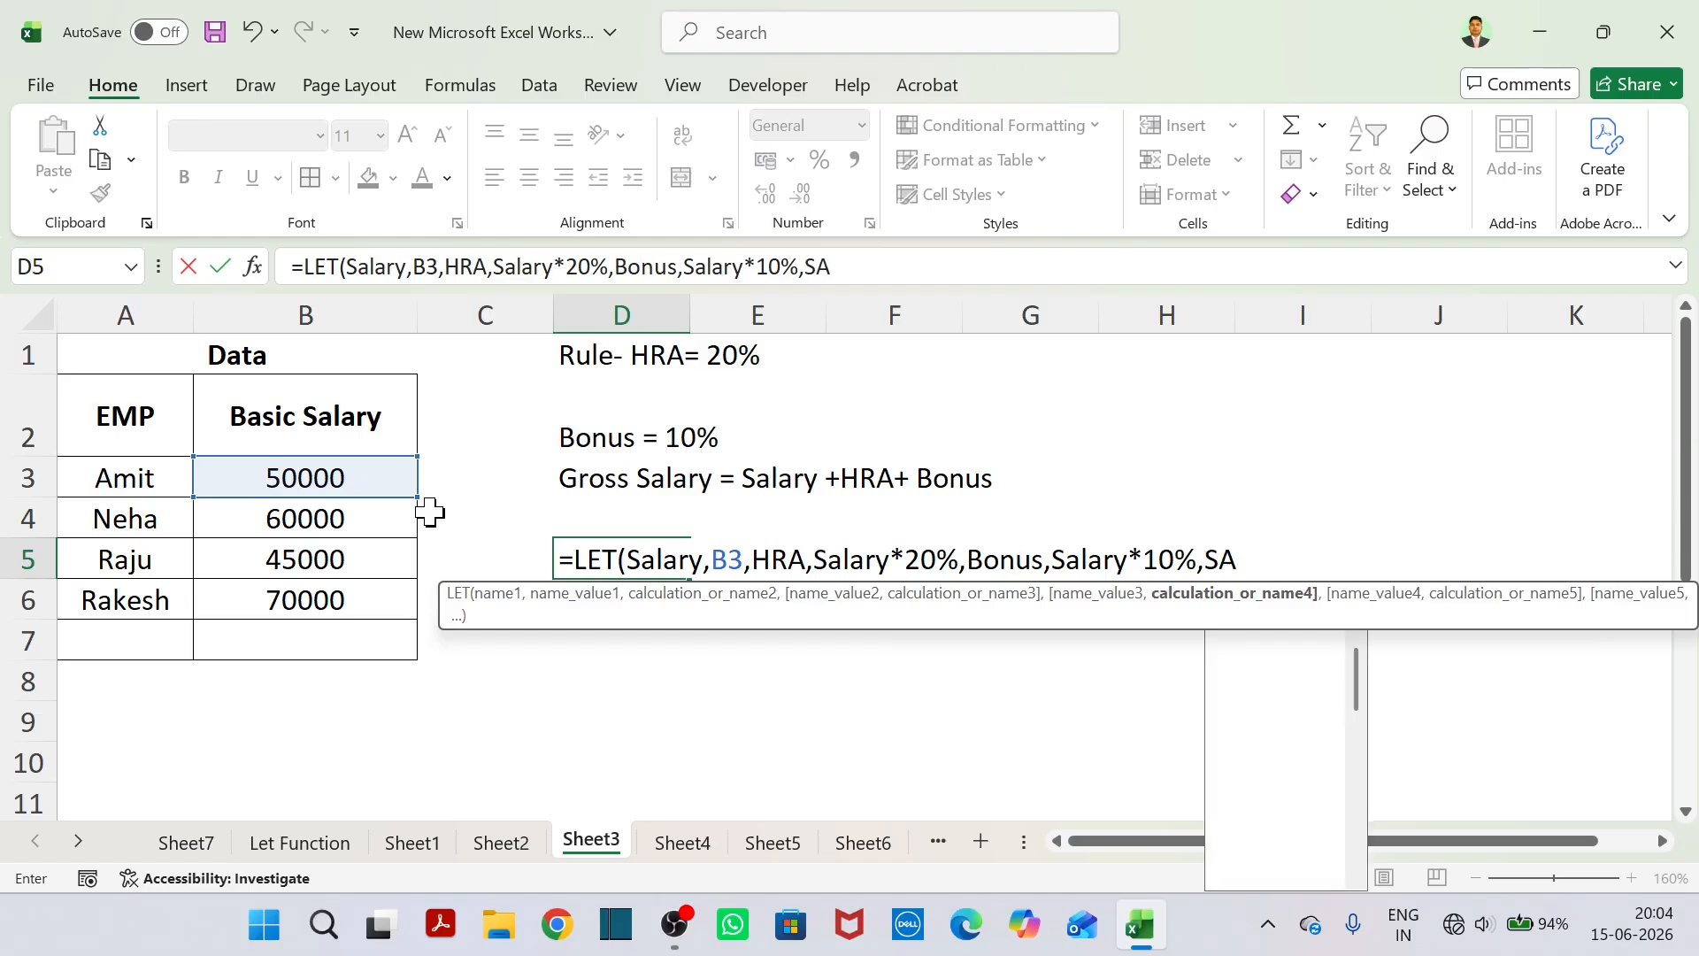
Add the final calculation Salary+HRA+Bonus to the LET formula in D5 and close its parenthesis.
{"action": "key", "text": "BackSpace"}
{"action": "key", "text": "BackSpace"}
{"action": "key", "text": "BackSpace"}
{"action": "key", "text": "BackSpace"}
{"action": "key", "text": "BackSpace"}
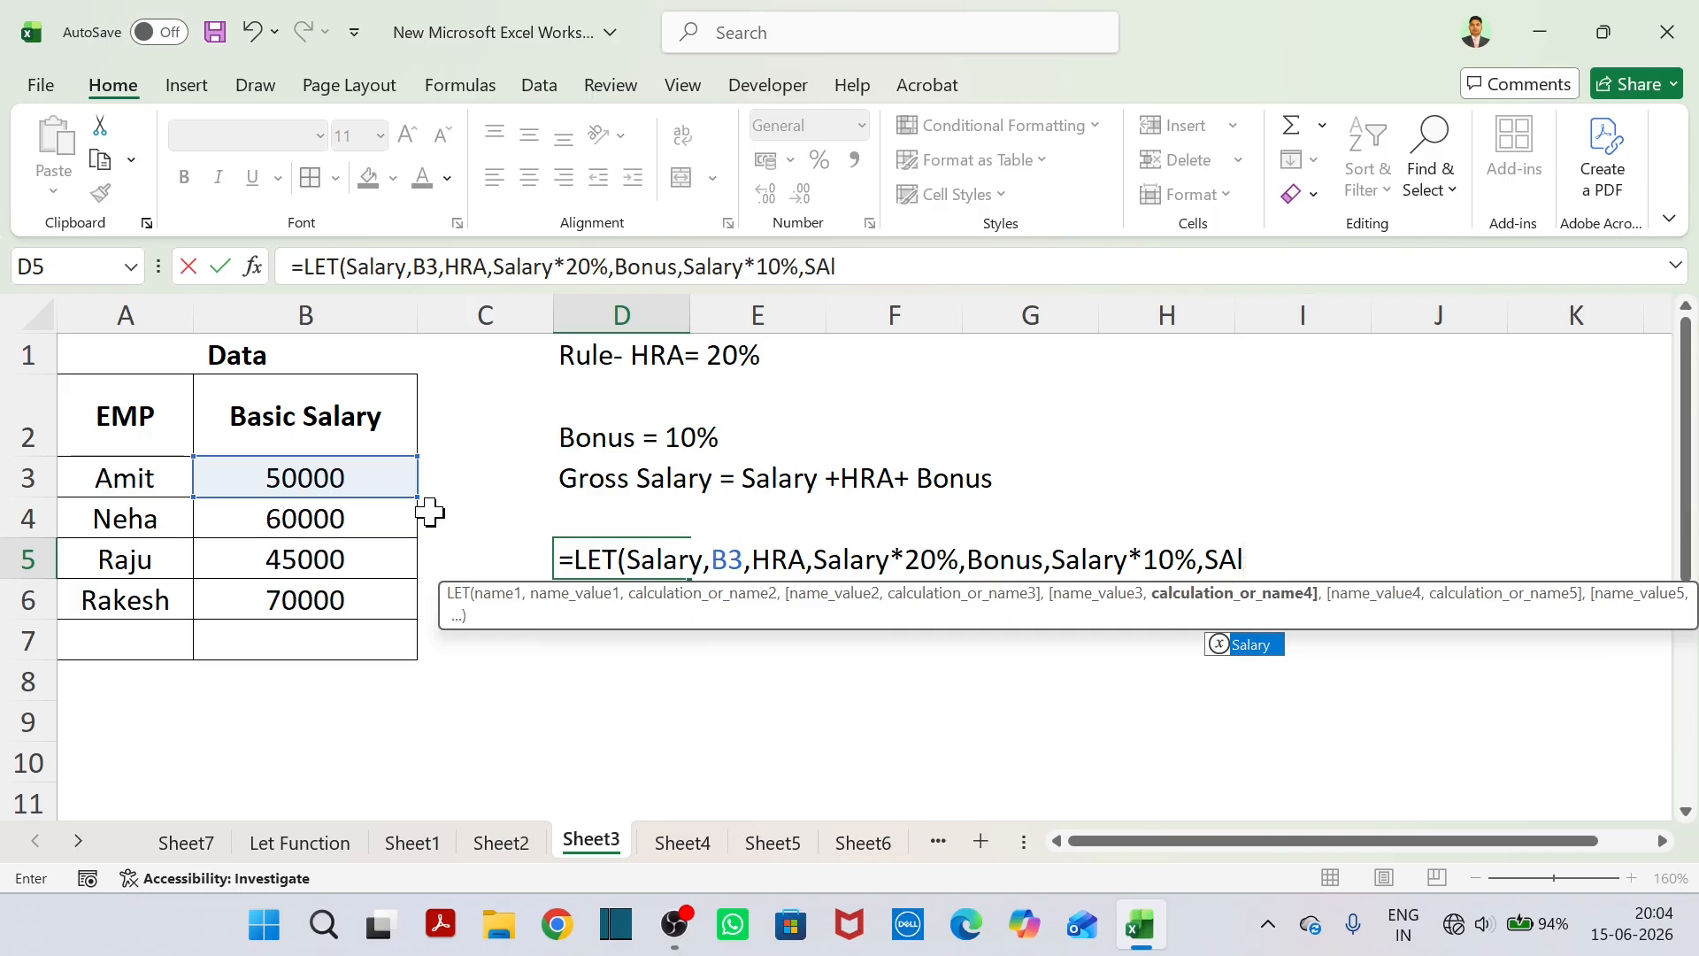
{"action": "type", "text": "alary"}
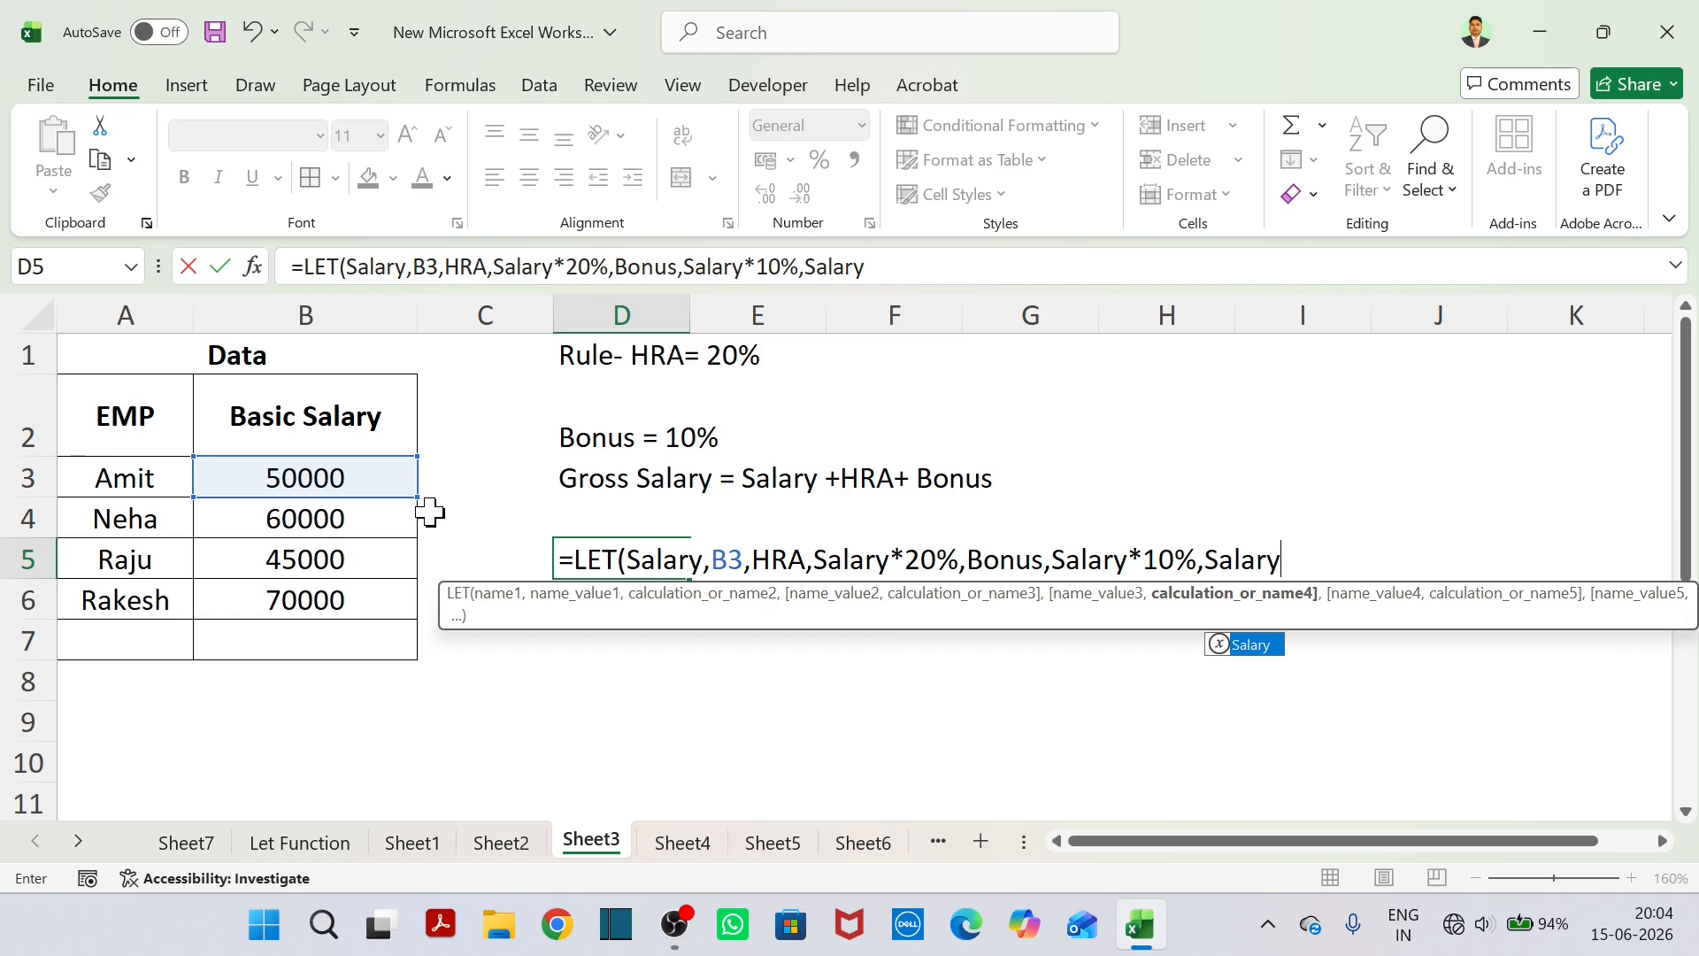
{"action": "type", "text": "+"}
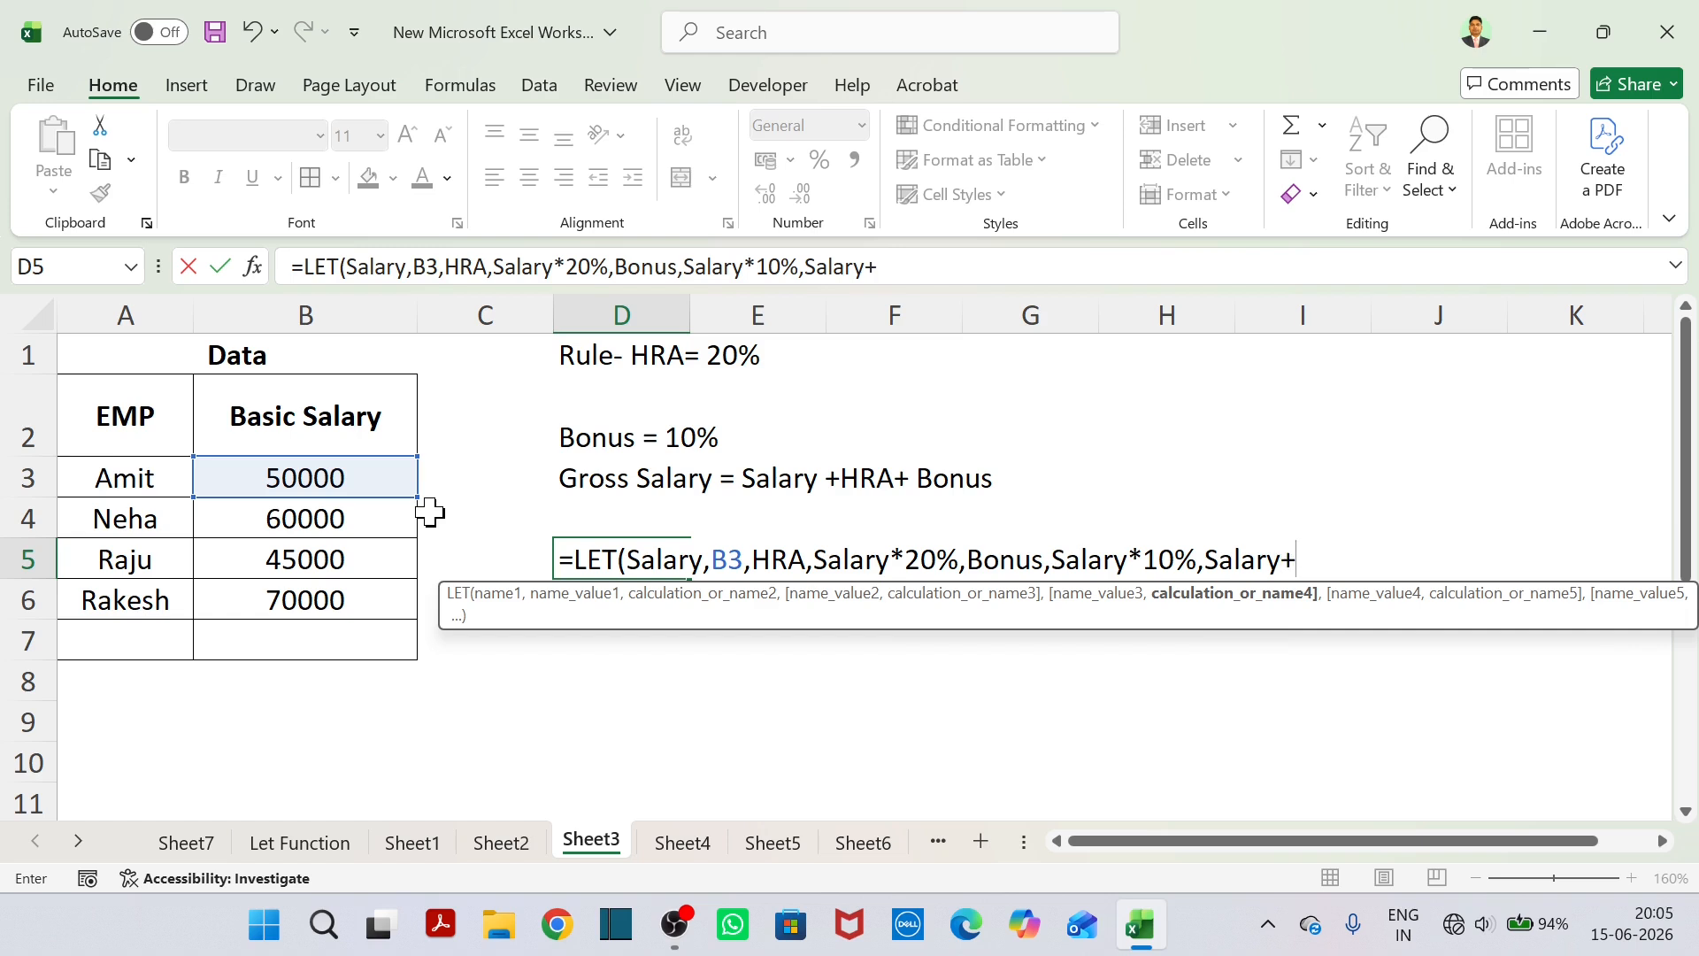
{"action": "type", "text": "HRA"}
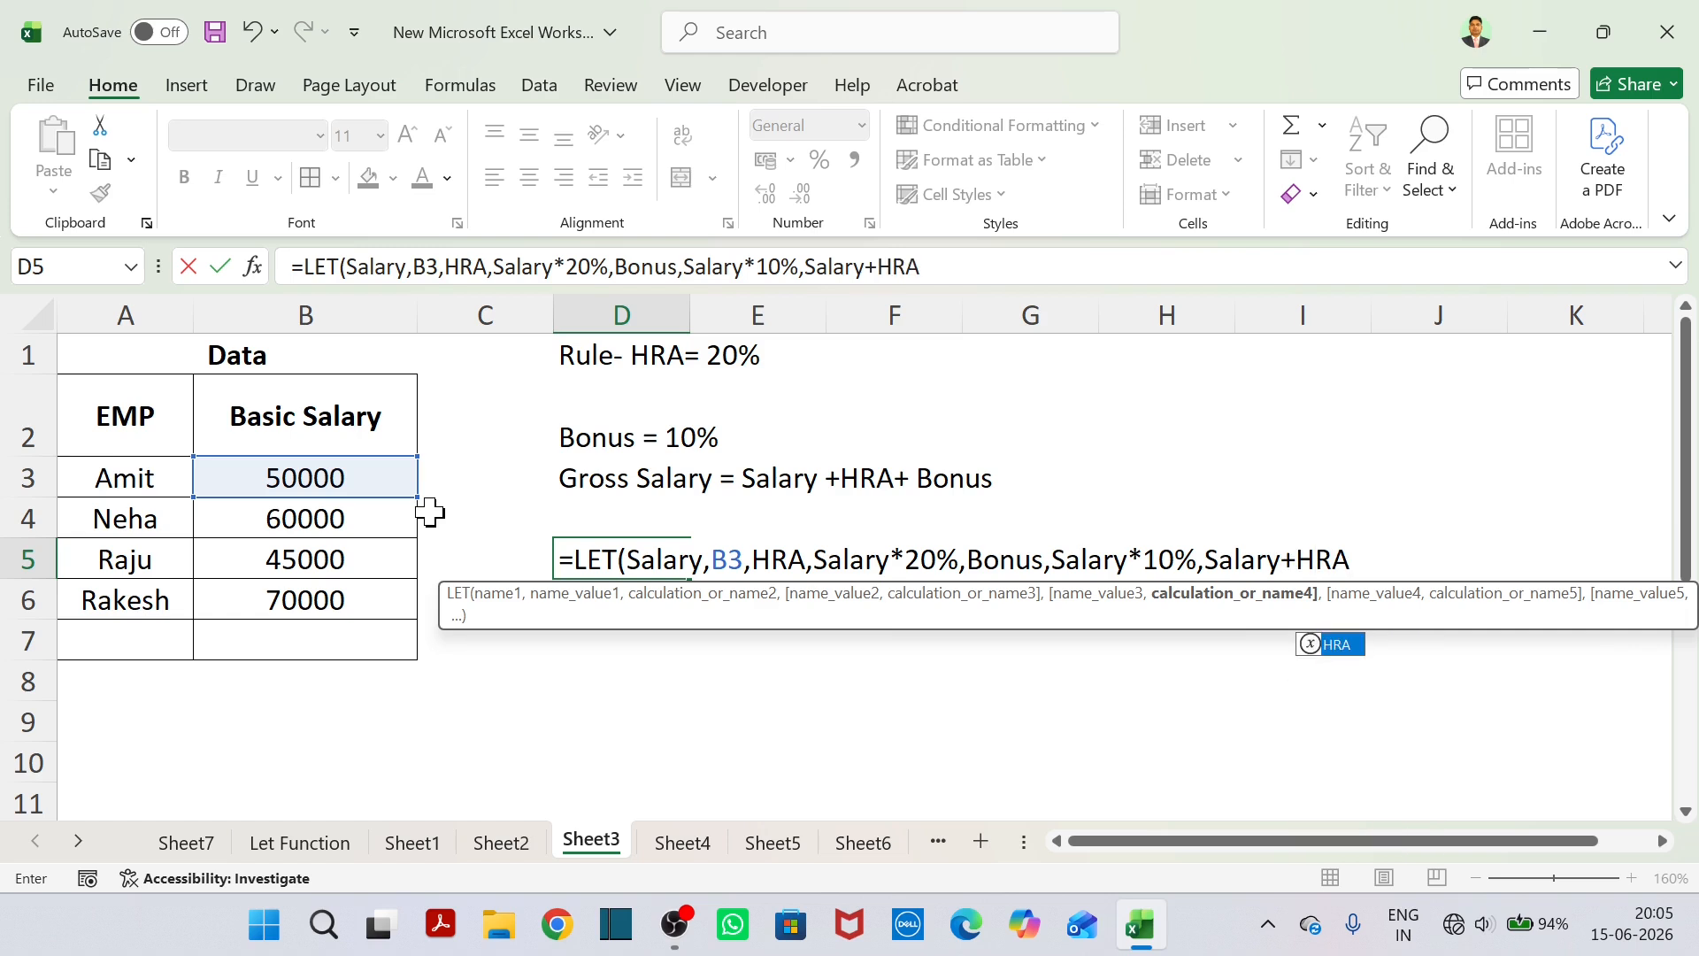
{"action": "type", "text": "+"}
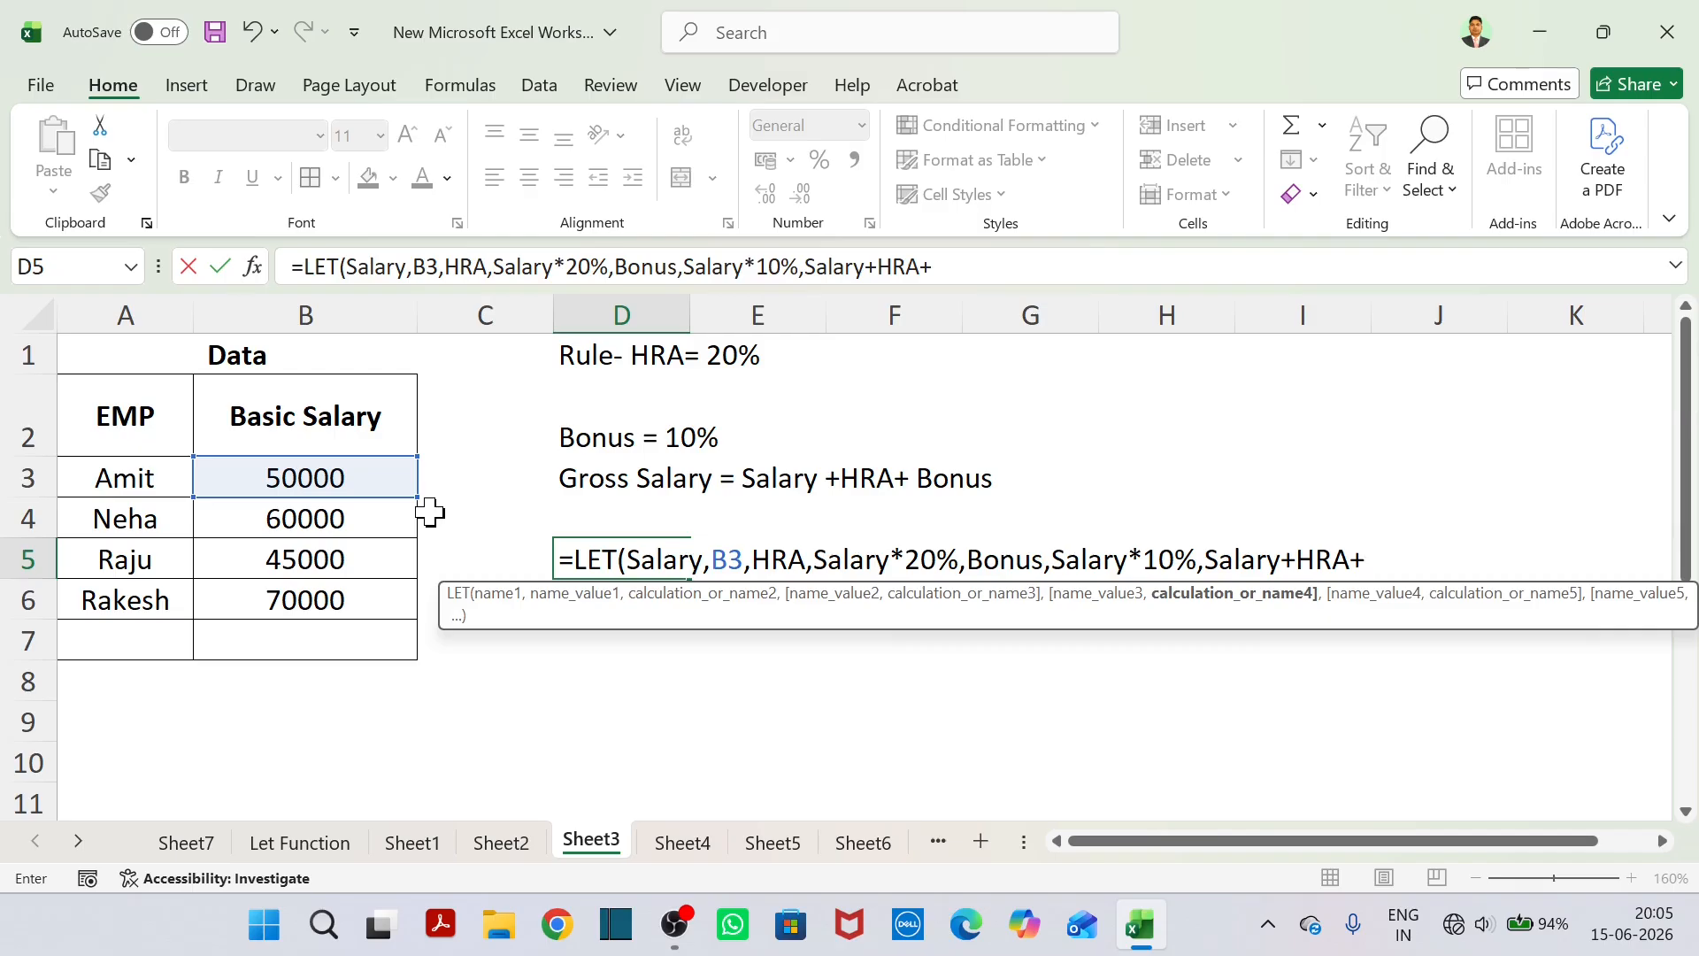
{"action": "type", "text": "Bonus"}
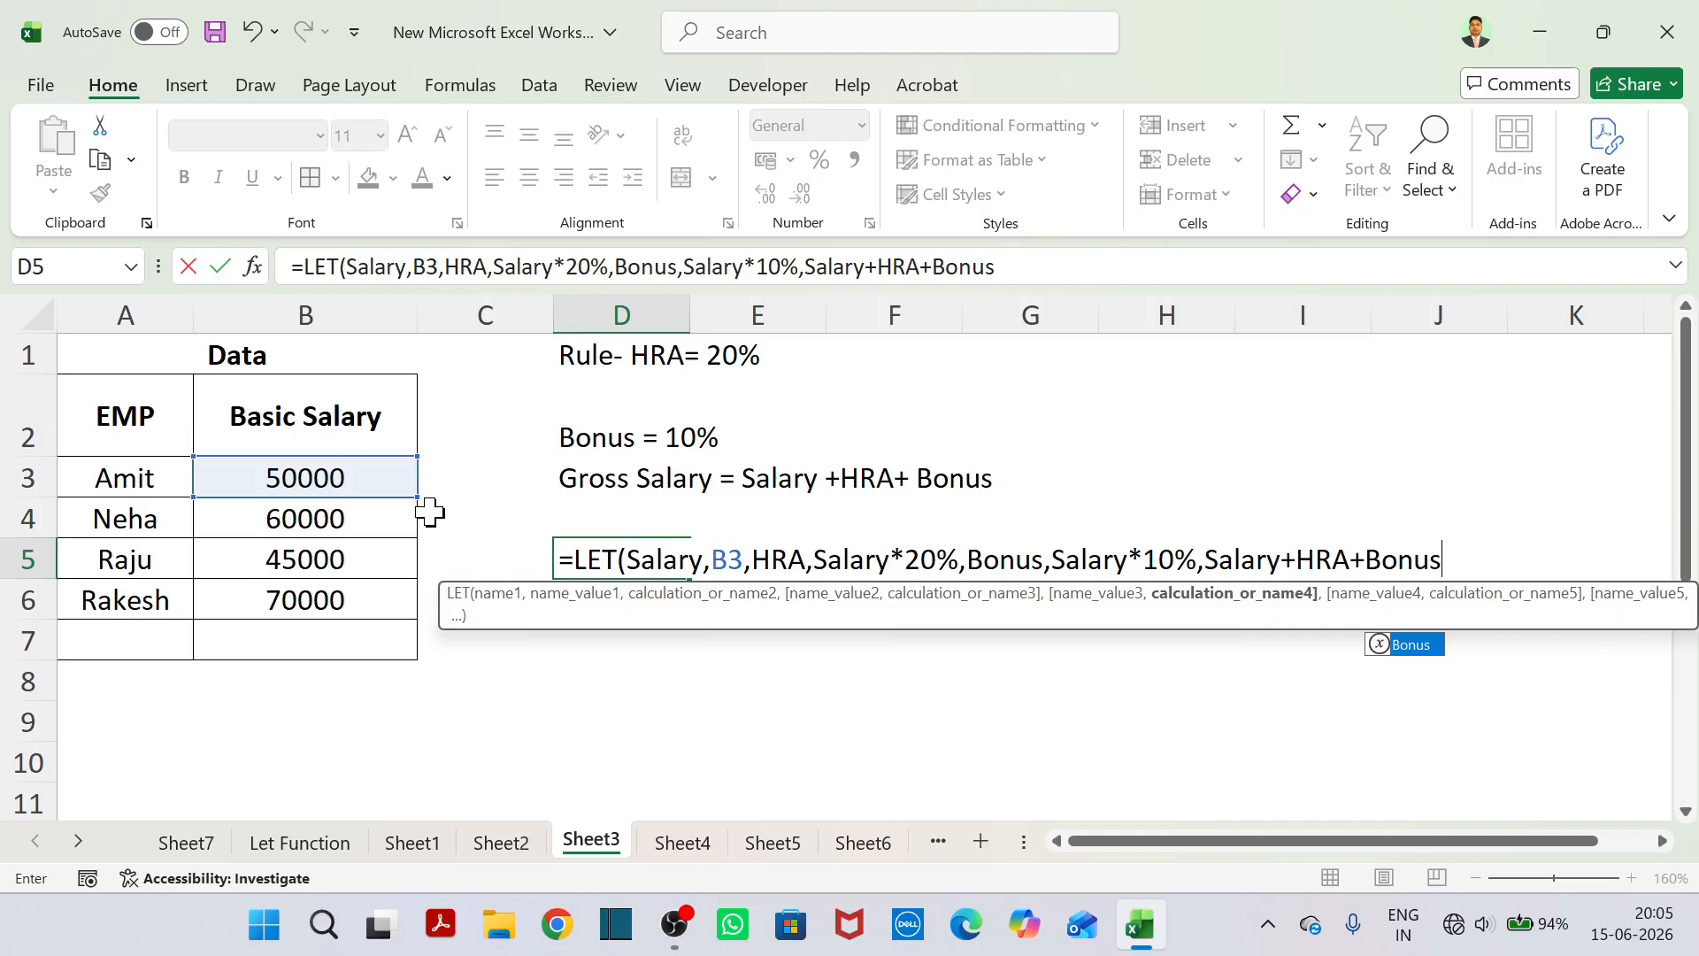
{"action": "type", "text": ")"}
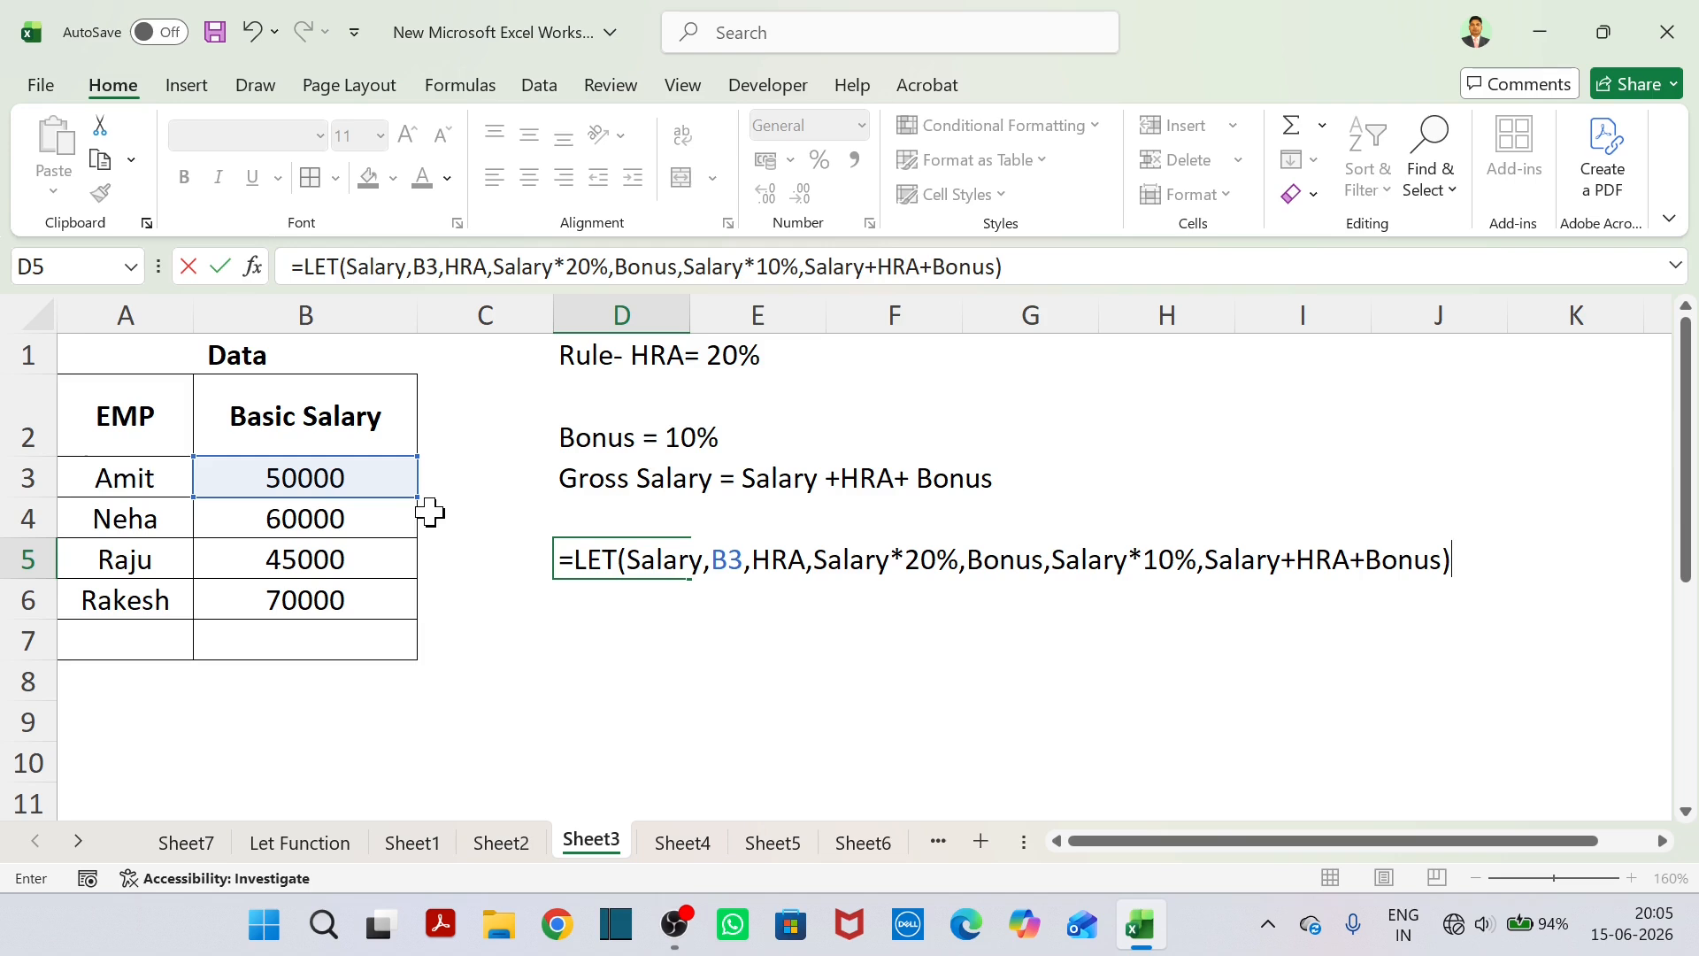
Commit the gross salary LET formula in D5 and reselect that cell.
{"action": "key", "text": "Return"}
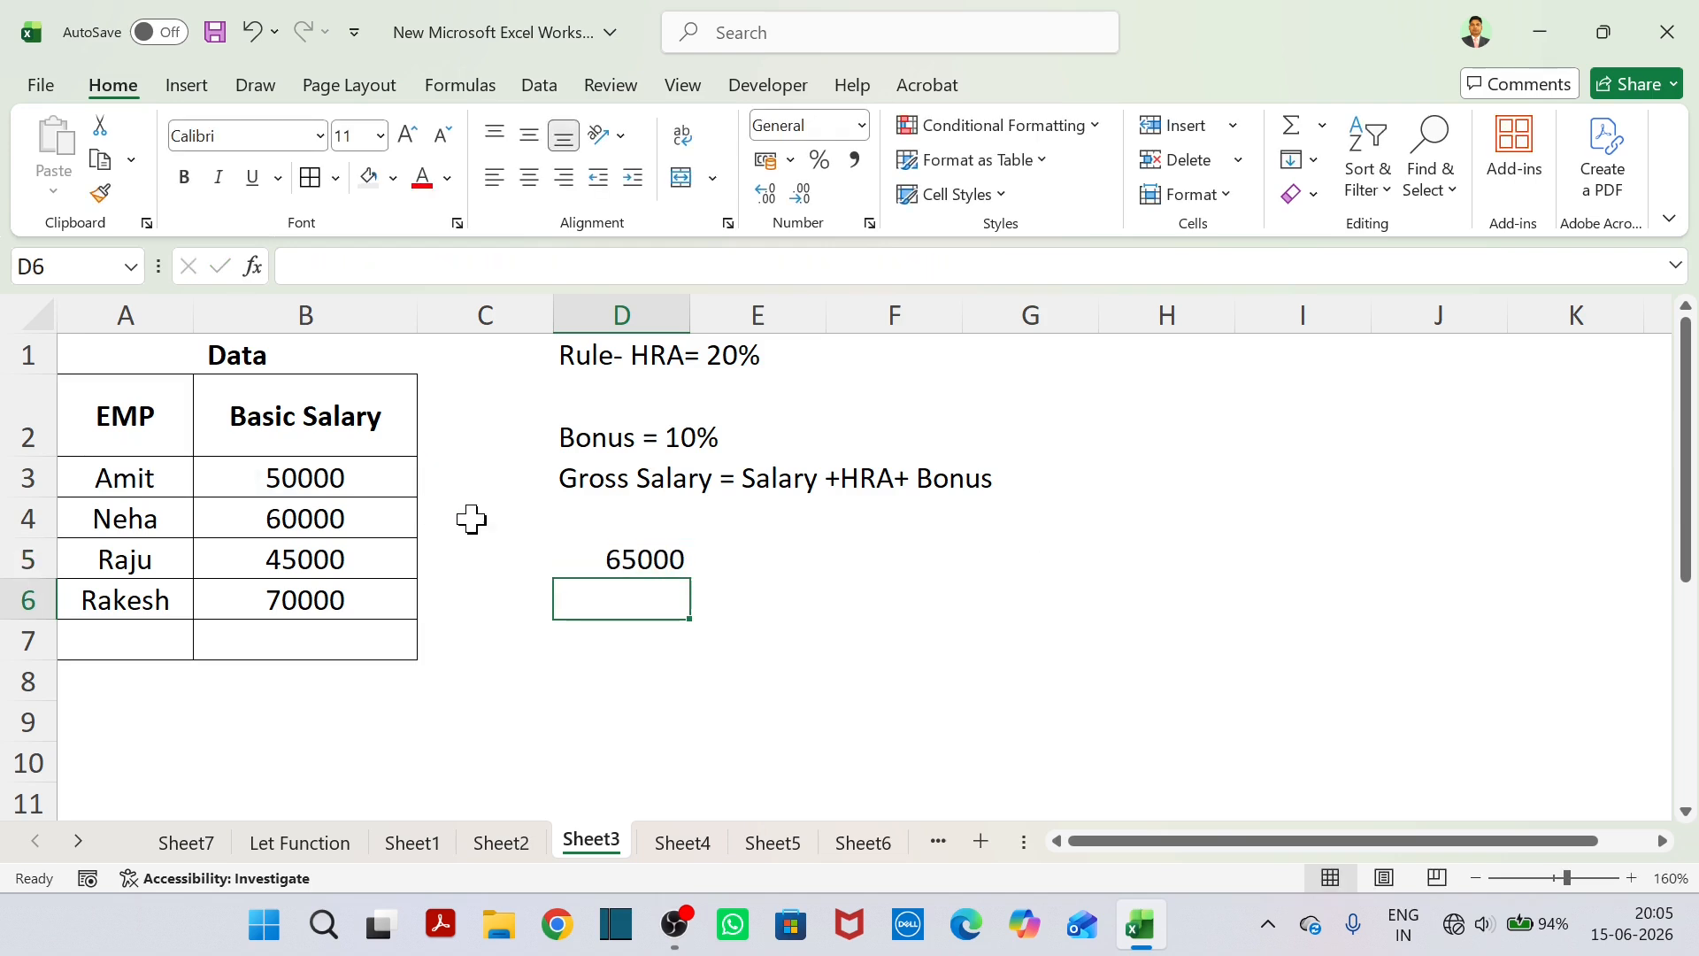
{"action": "left_click", "coordinate": [631, 571]}
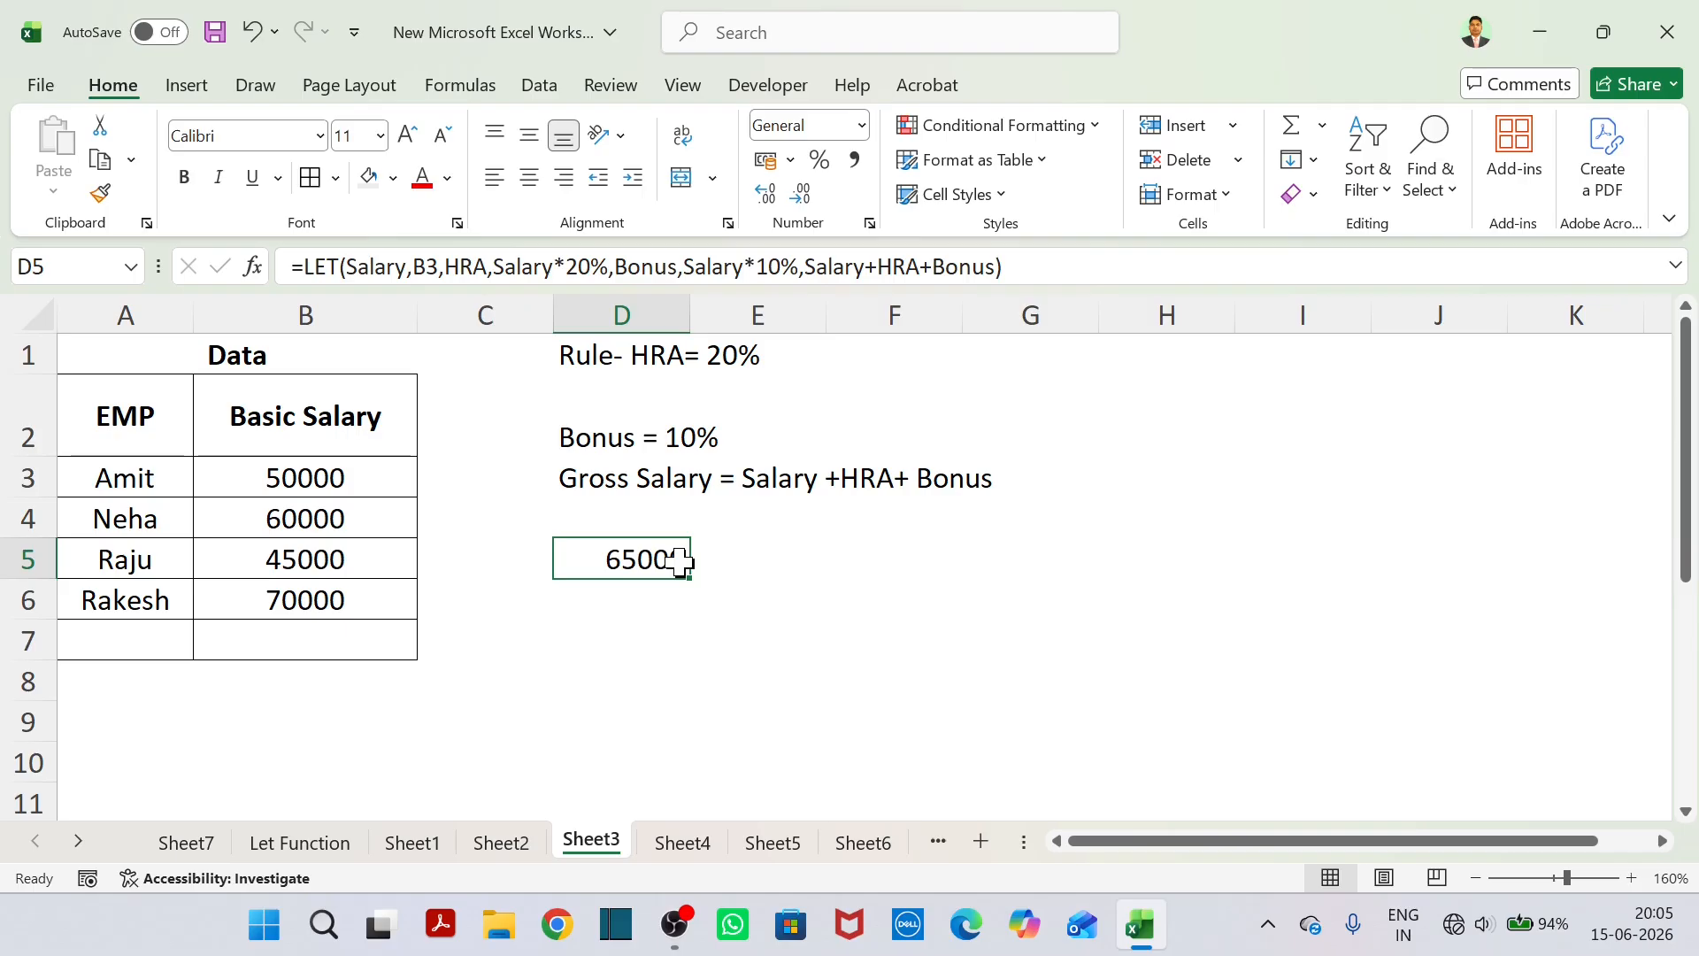
Enter 50000 in D7 and apply all borders to the range D7:D10.
{"action": "left_click", "coordinate": [605, 633]}
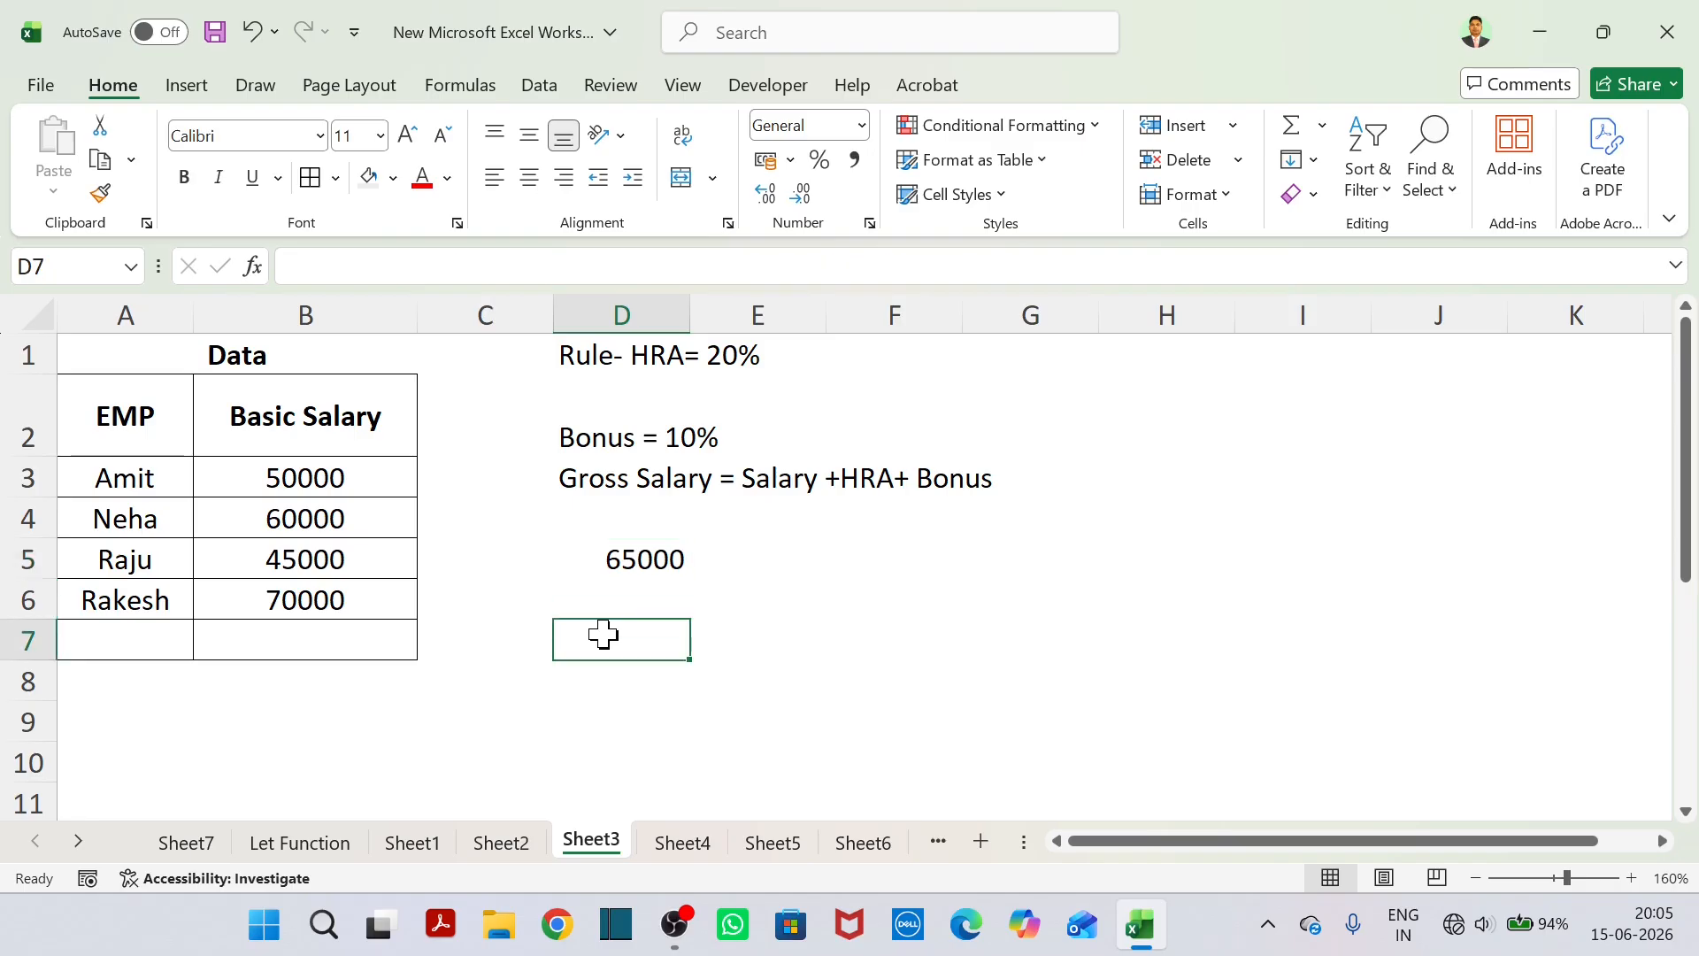
{"action": "type", "text": "50000"}
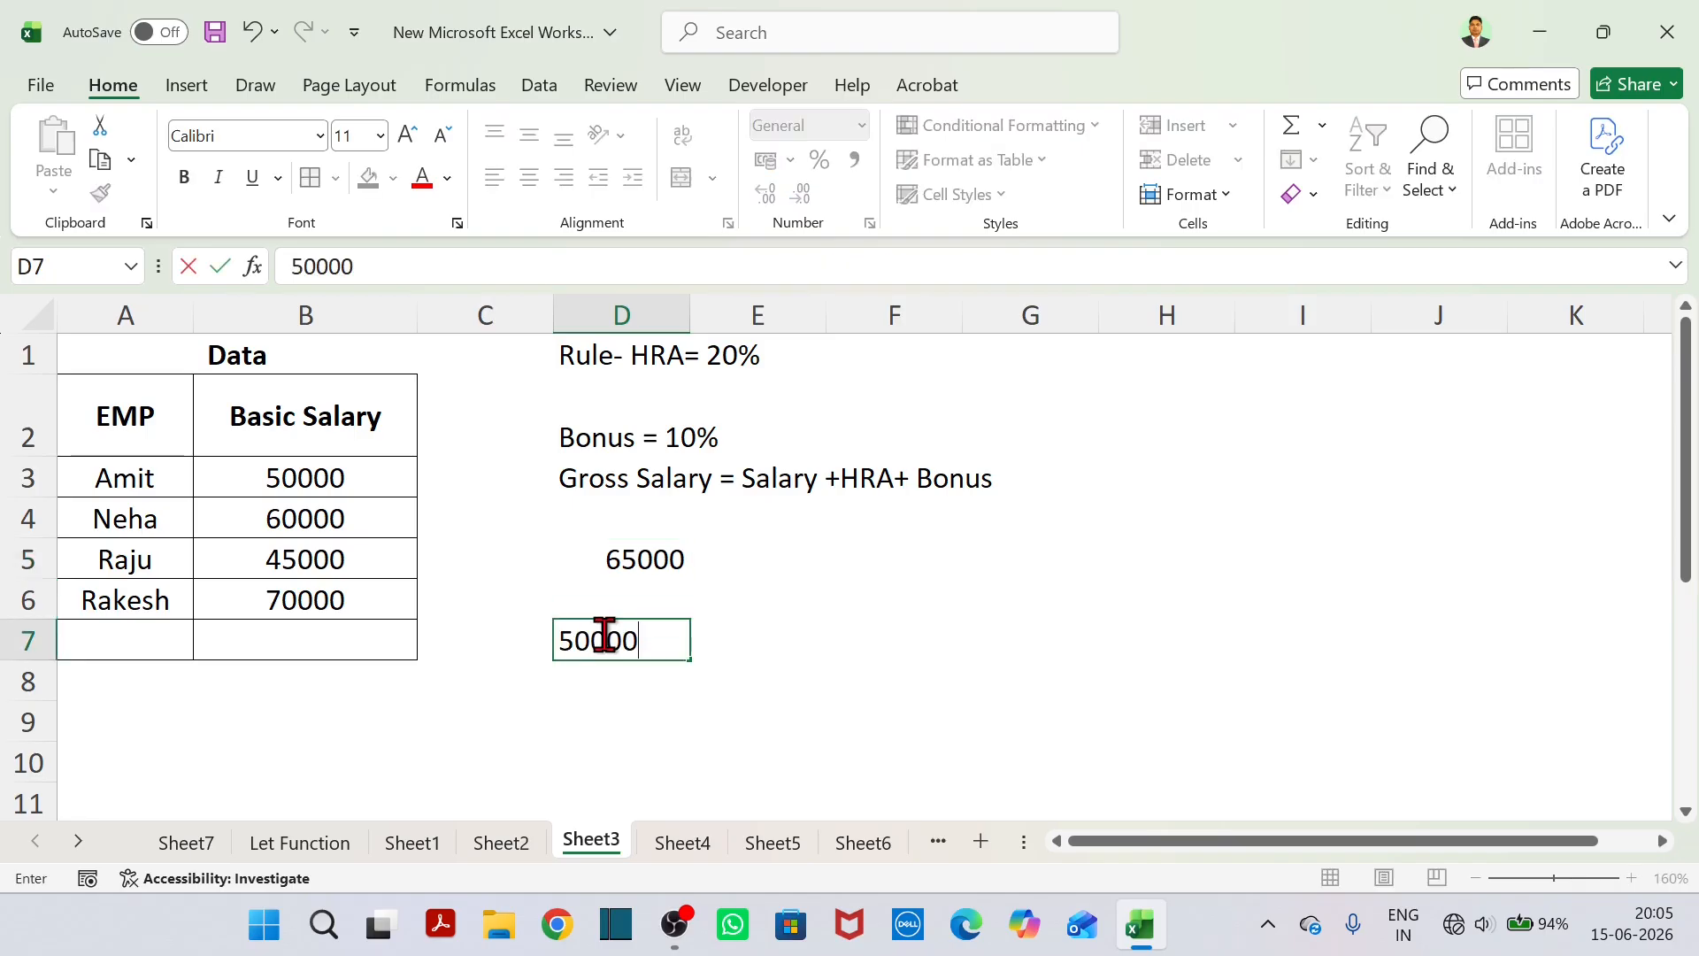
{"action": "left_click", "coordinate": [590, 688]}
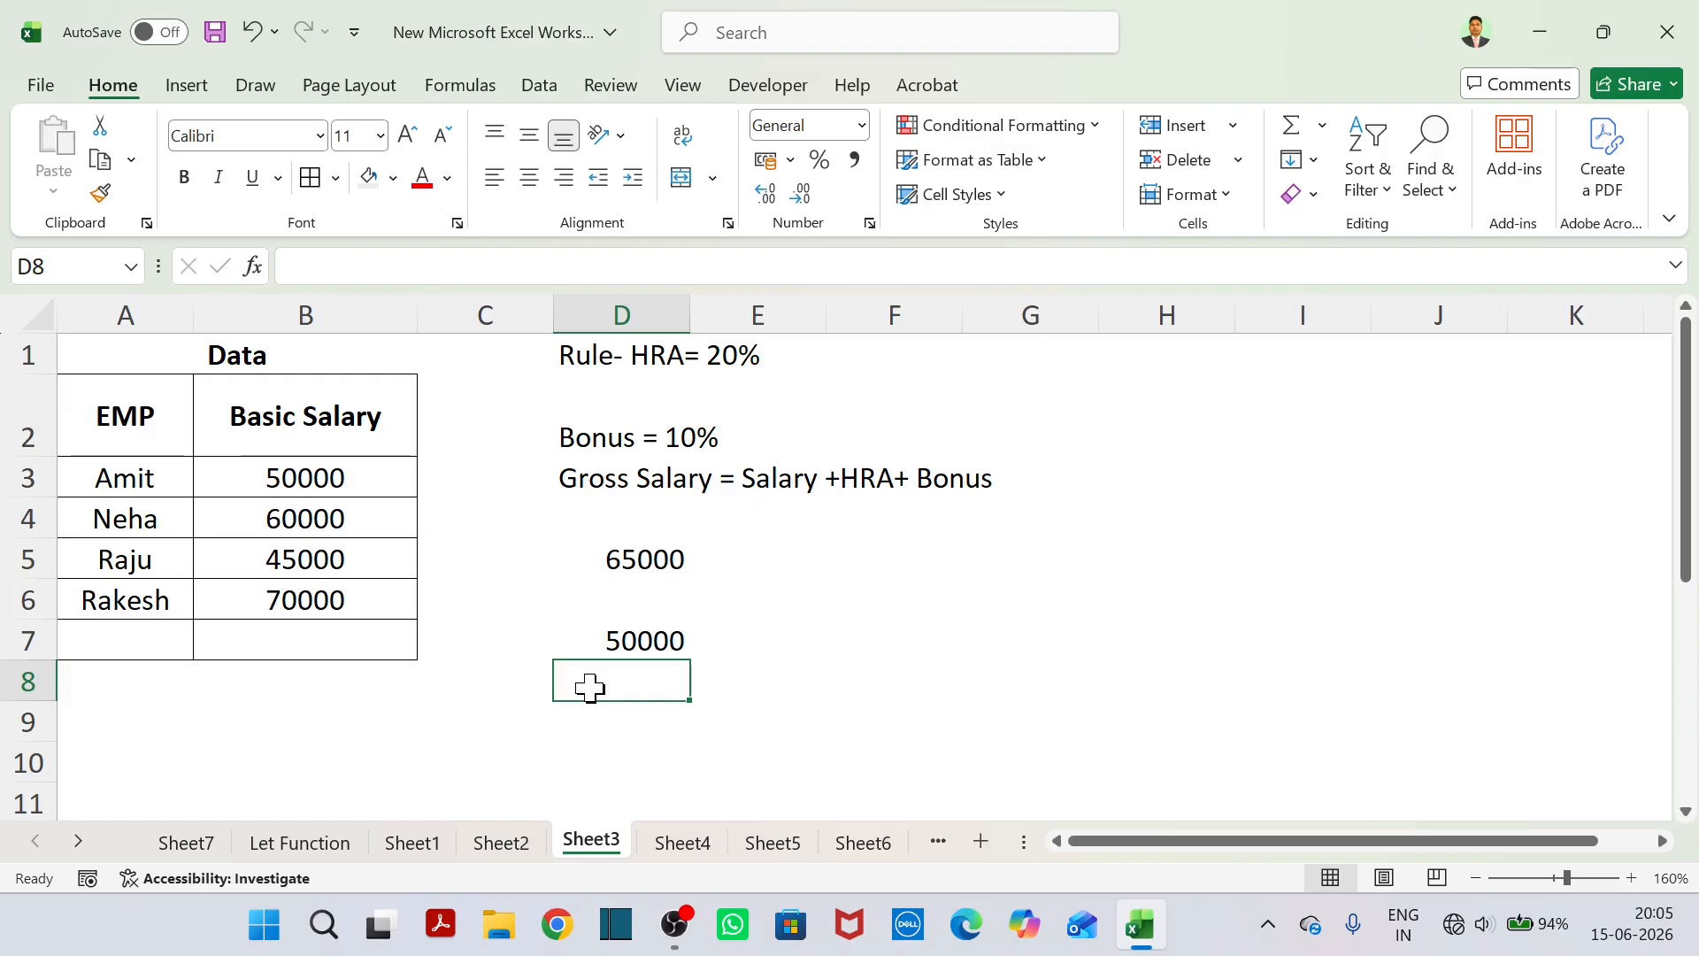
{"action": "left_click_drag", "start_coordinate": [595, 649], "coordinate": [675, 760]}
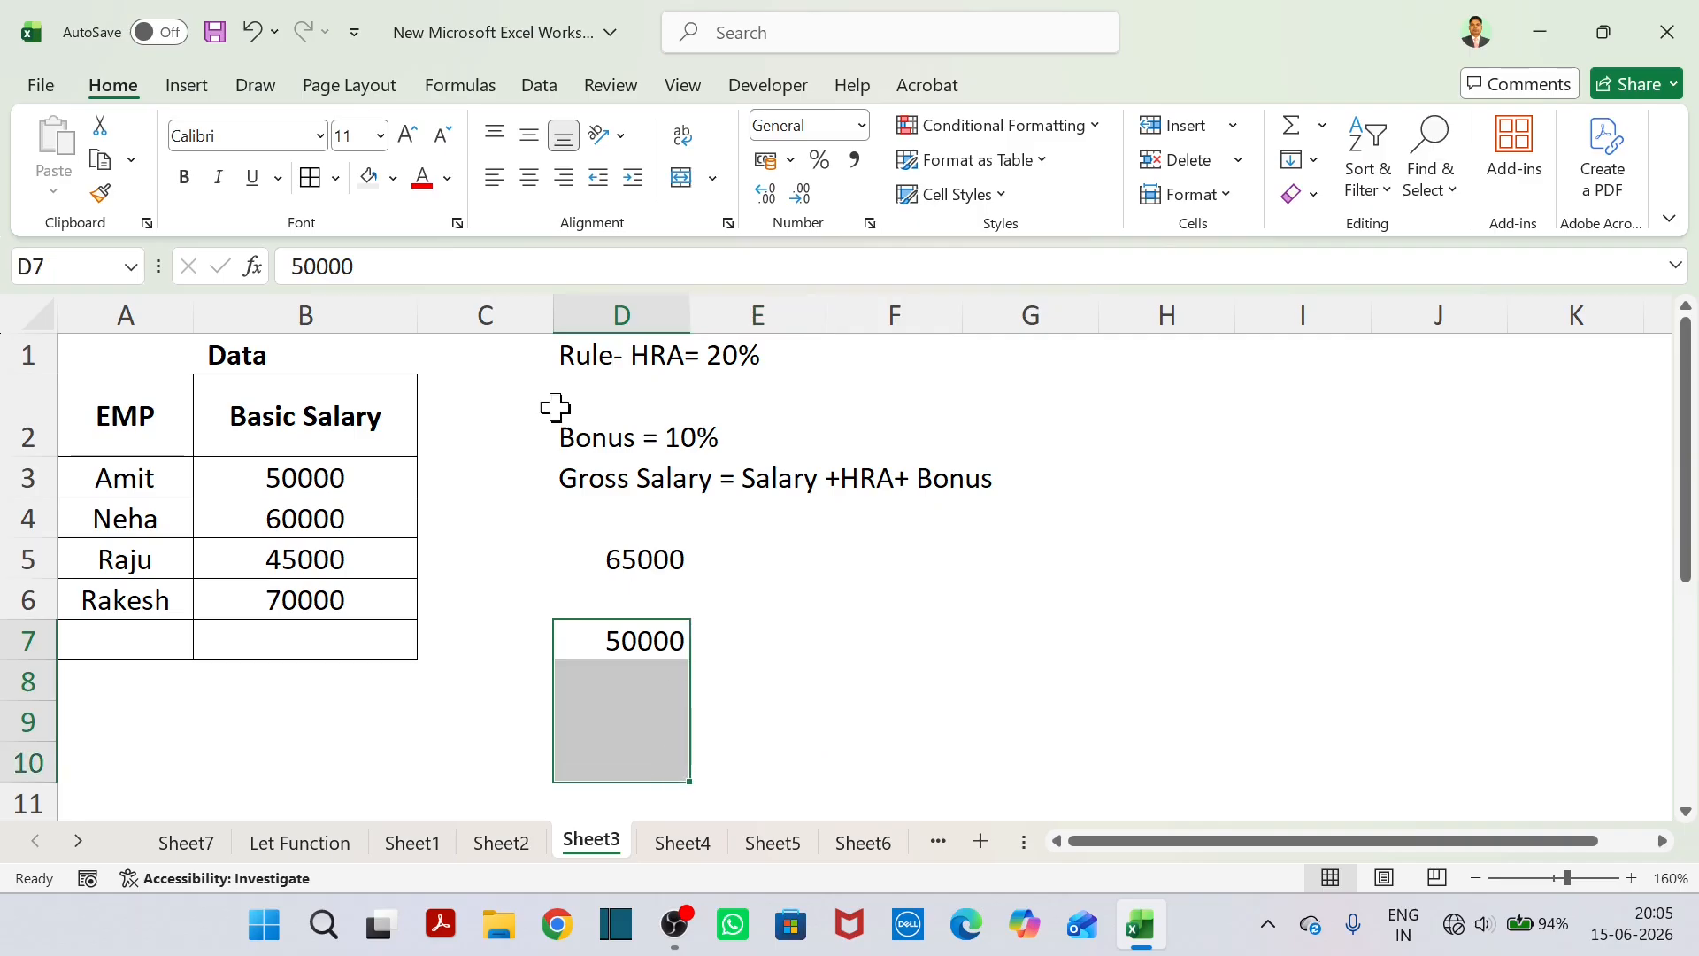
{"action": "left_click", "coordinate": [310, 177]}
{"action": "left_click", "coordinate": [694, 556]}
Enter the HRA amount 10000 in D8 and the bonus amount 5000 in D9.
{"action": "left_click", "coordinate": [625, 693]}
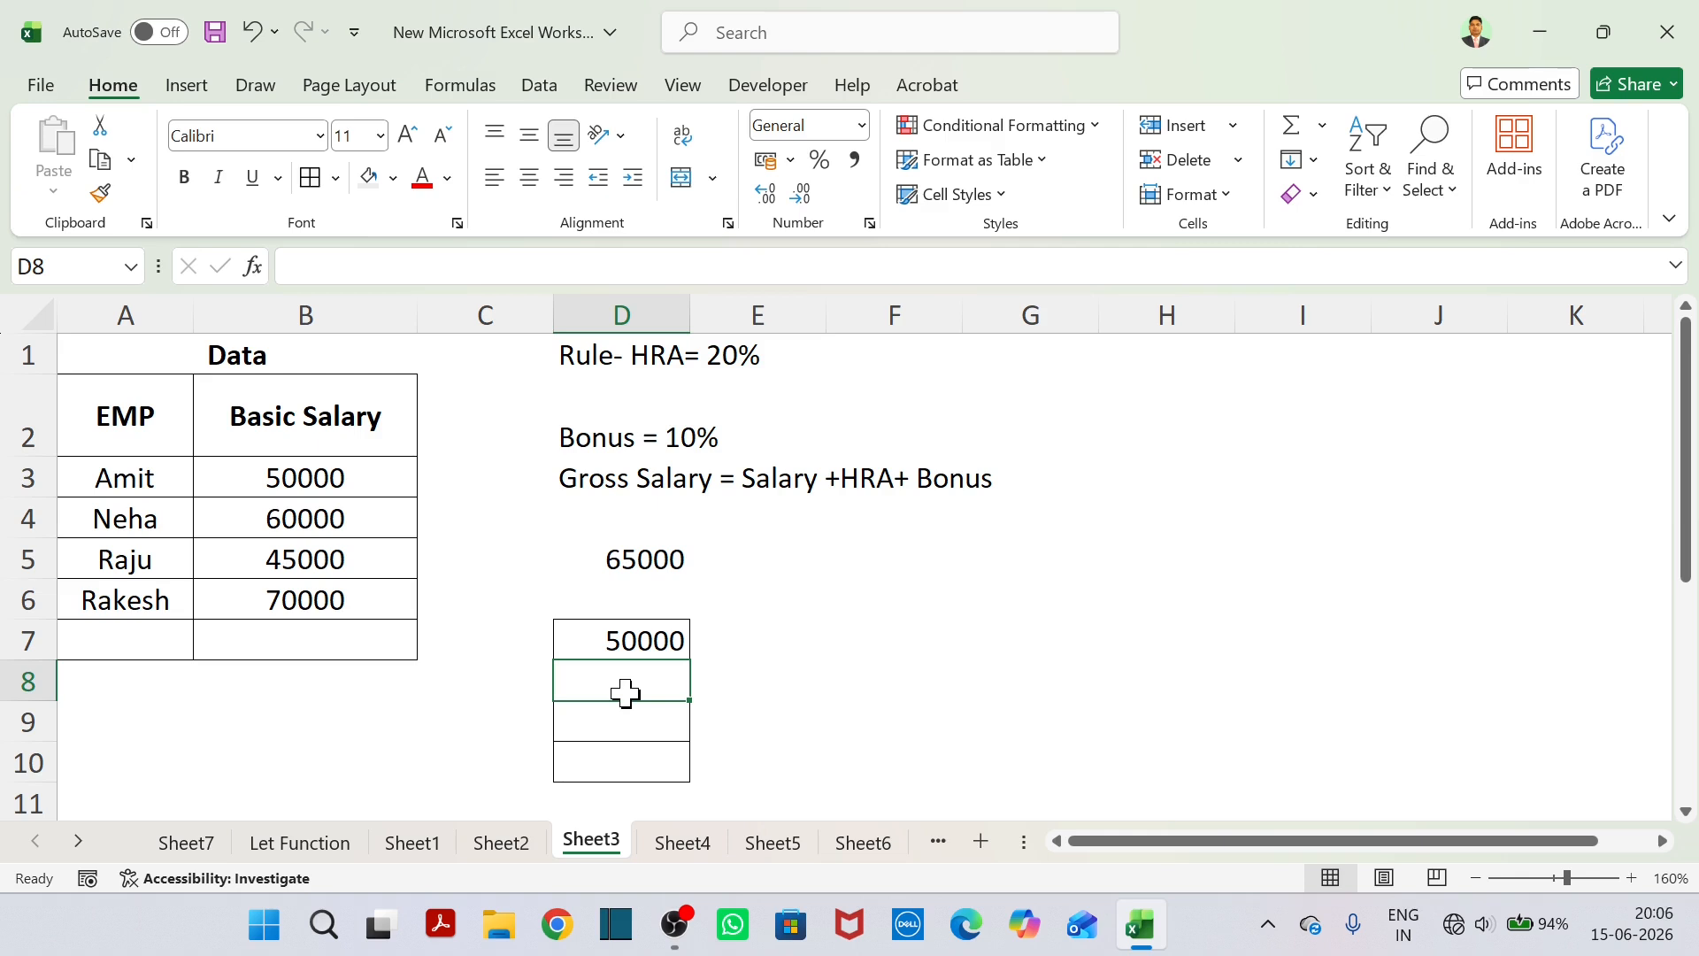
{"action": "type", "text": "10000"}
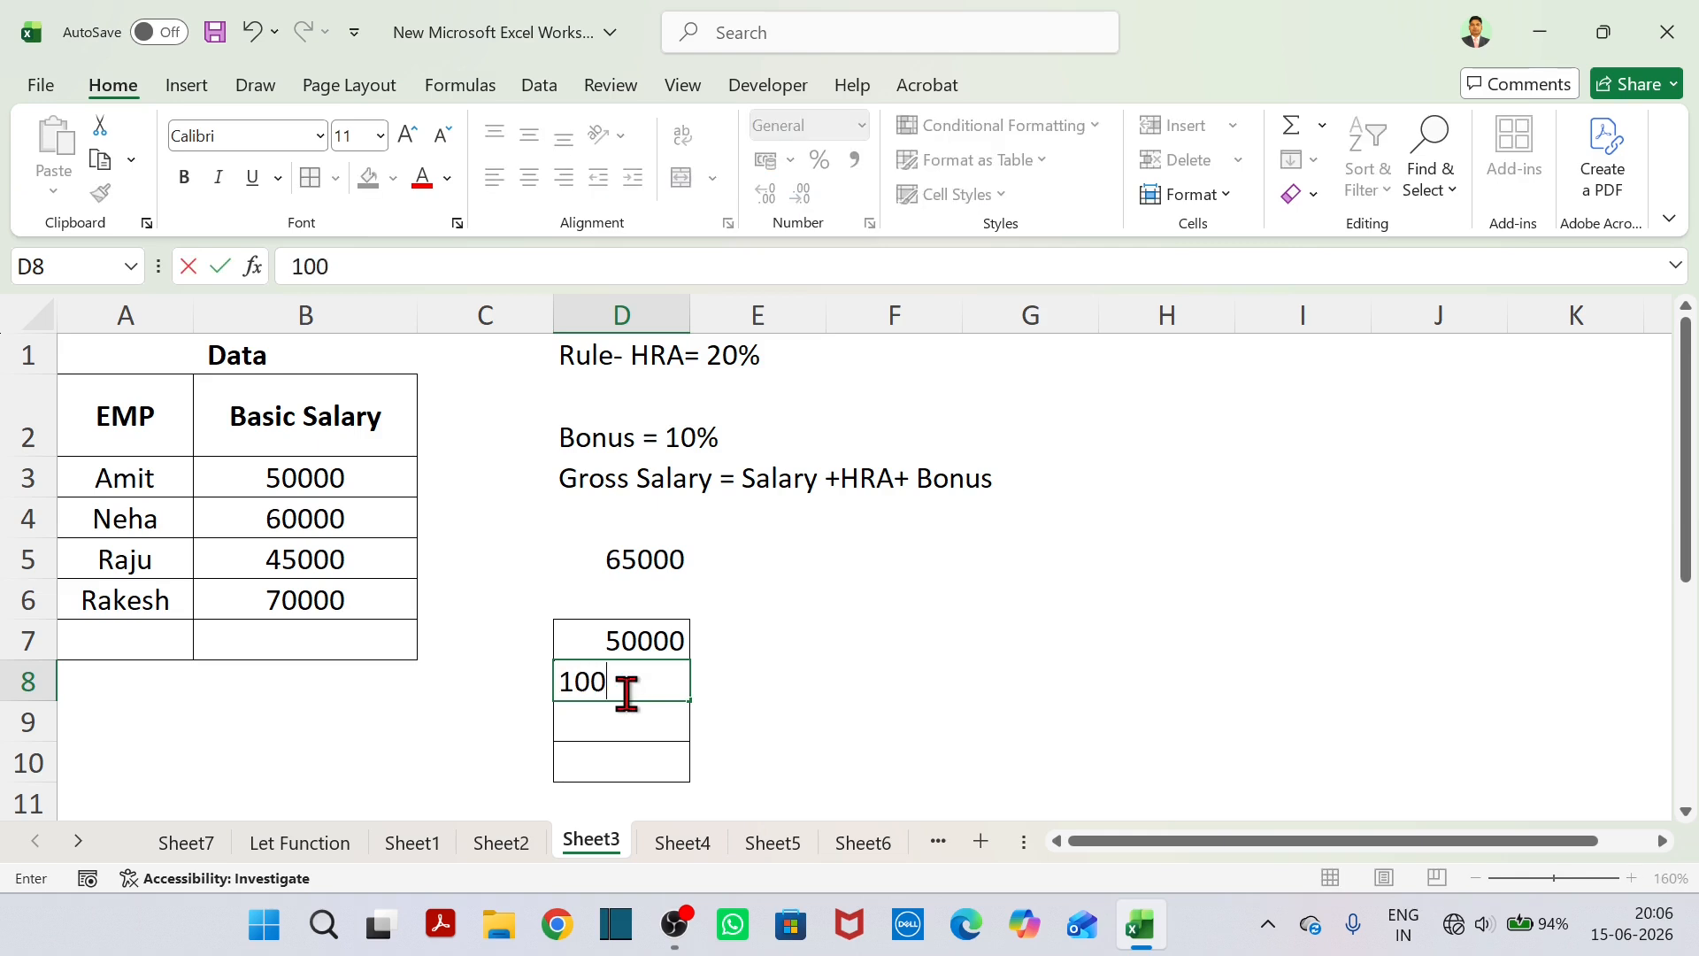
{"action": "left_click", "coordinate": [649, 728]}
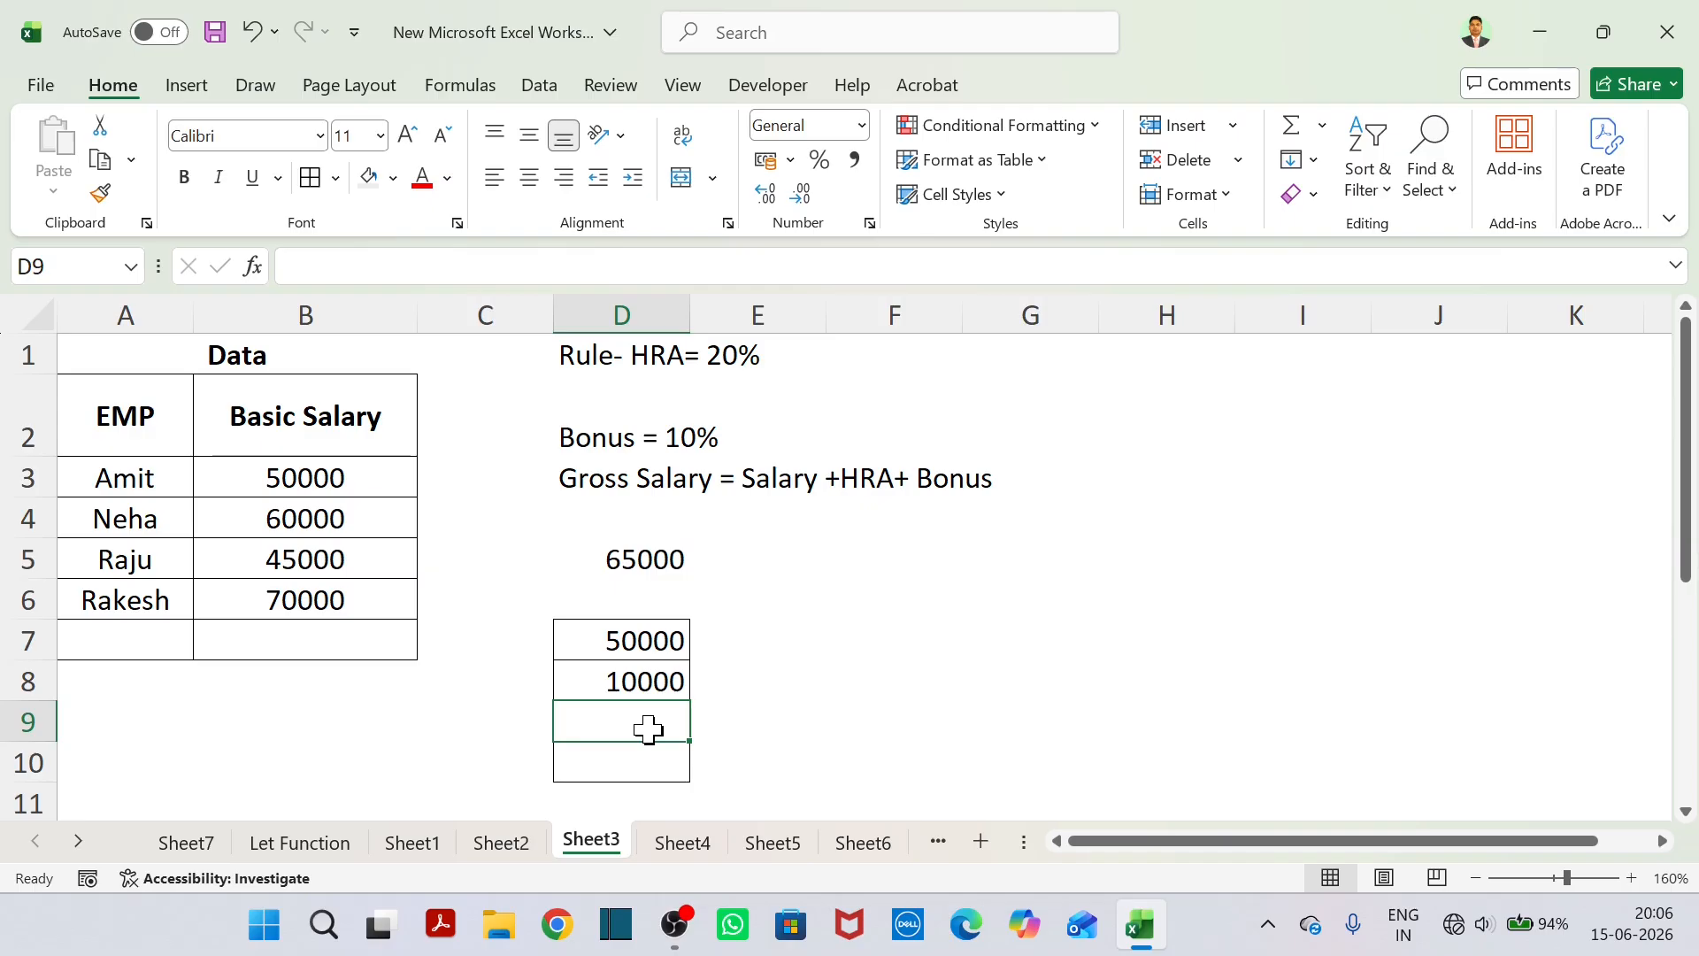
{"action": "type", "text": "5"}
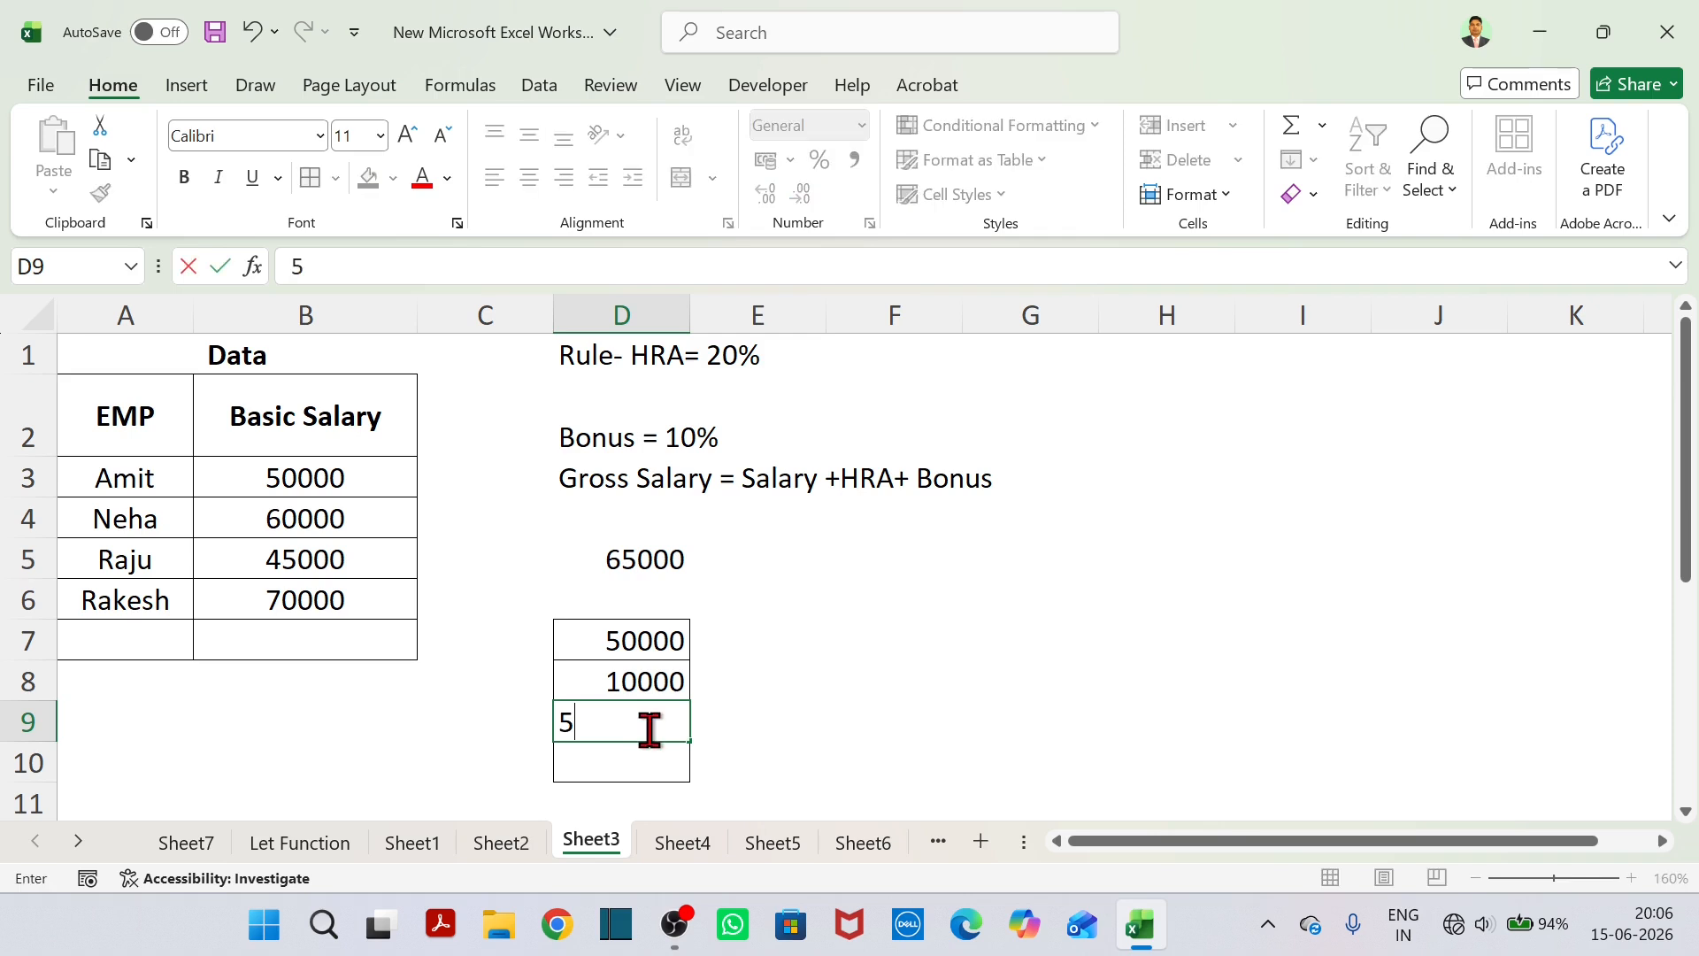
{"action": "type", "text": "000"}
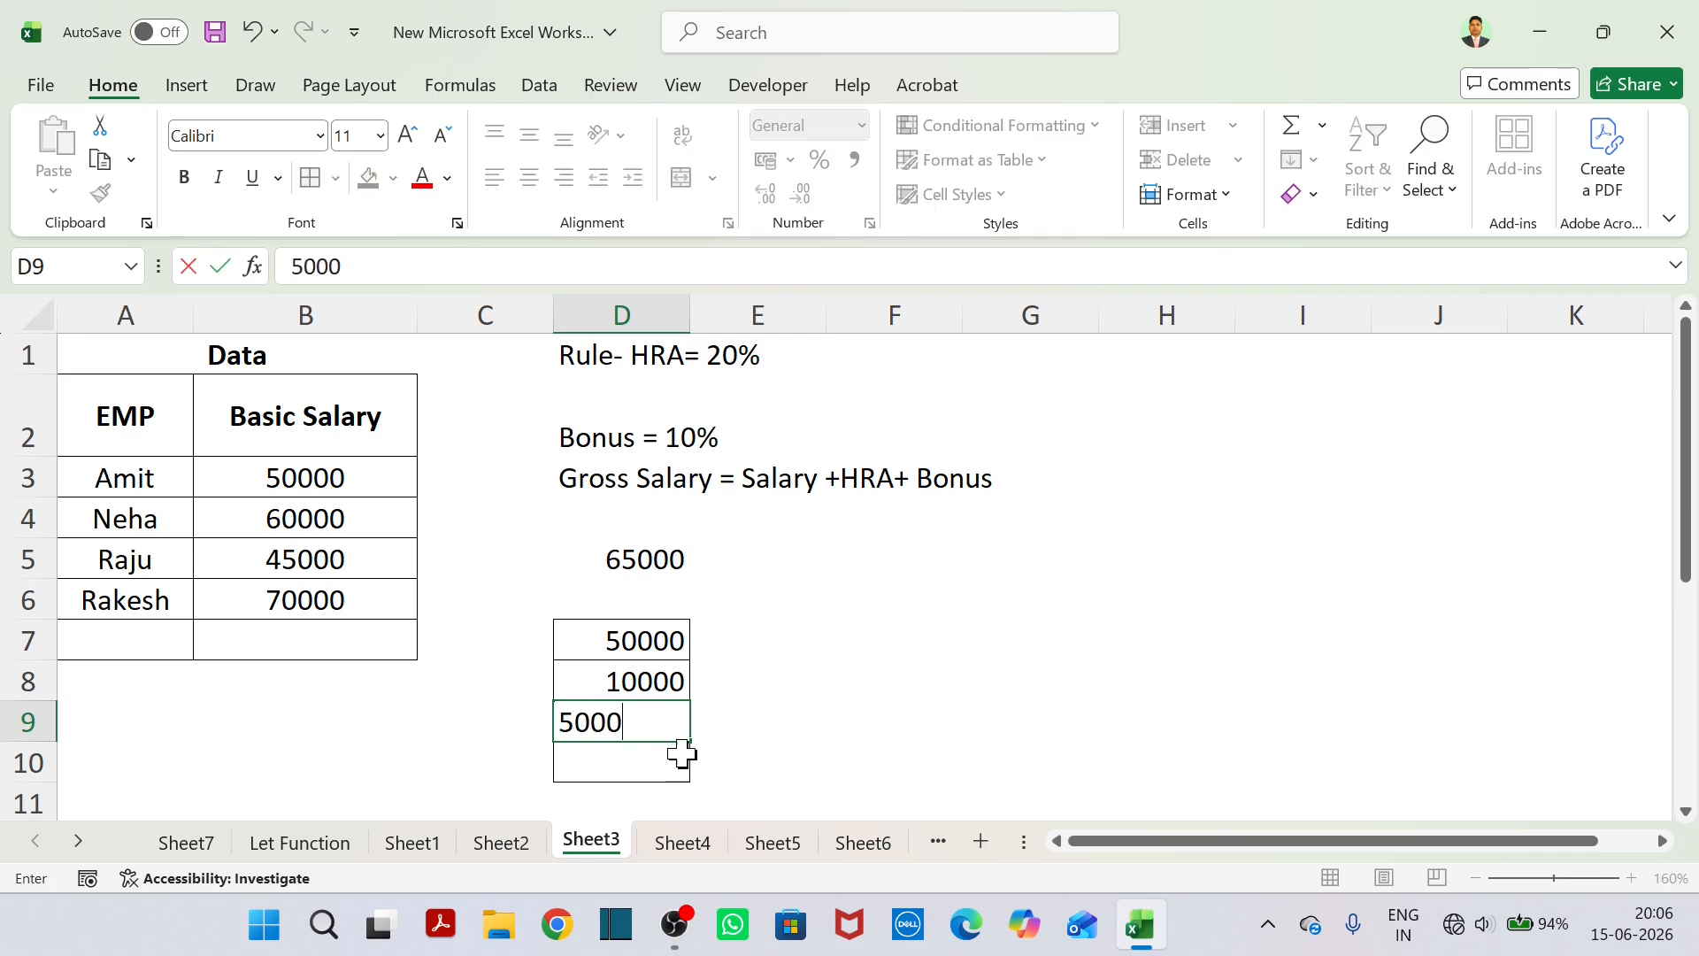
{"action": "key", "text": "Return"}
Total the three amounts in D10 with the formula =SUM(D7:D9).
{"action": "left_click_drag", "start_coordinate": [630, 645], "coordinate": [648, 718]}
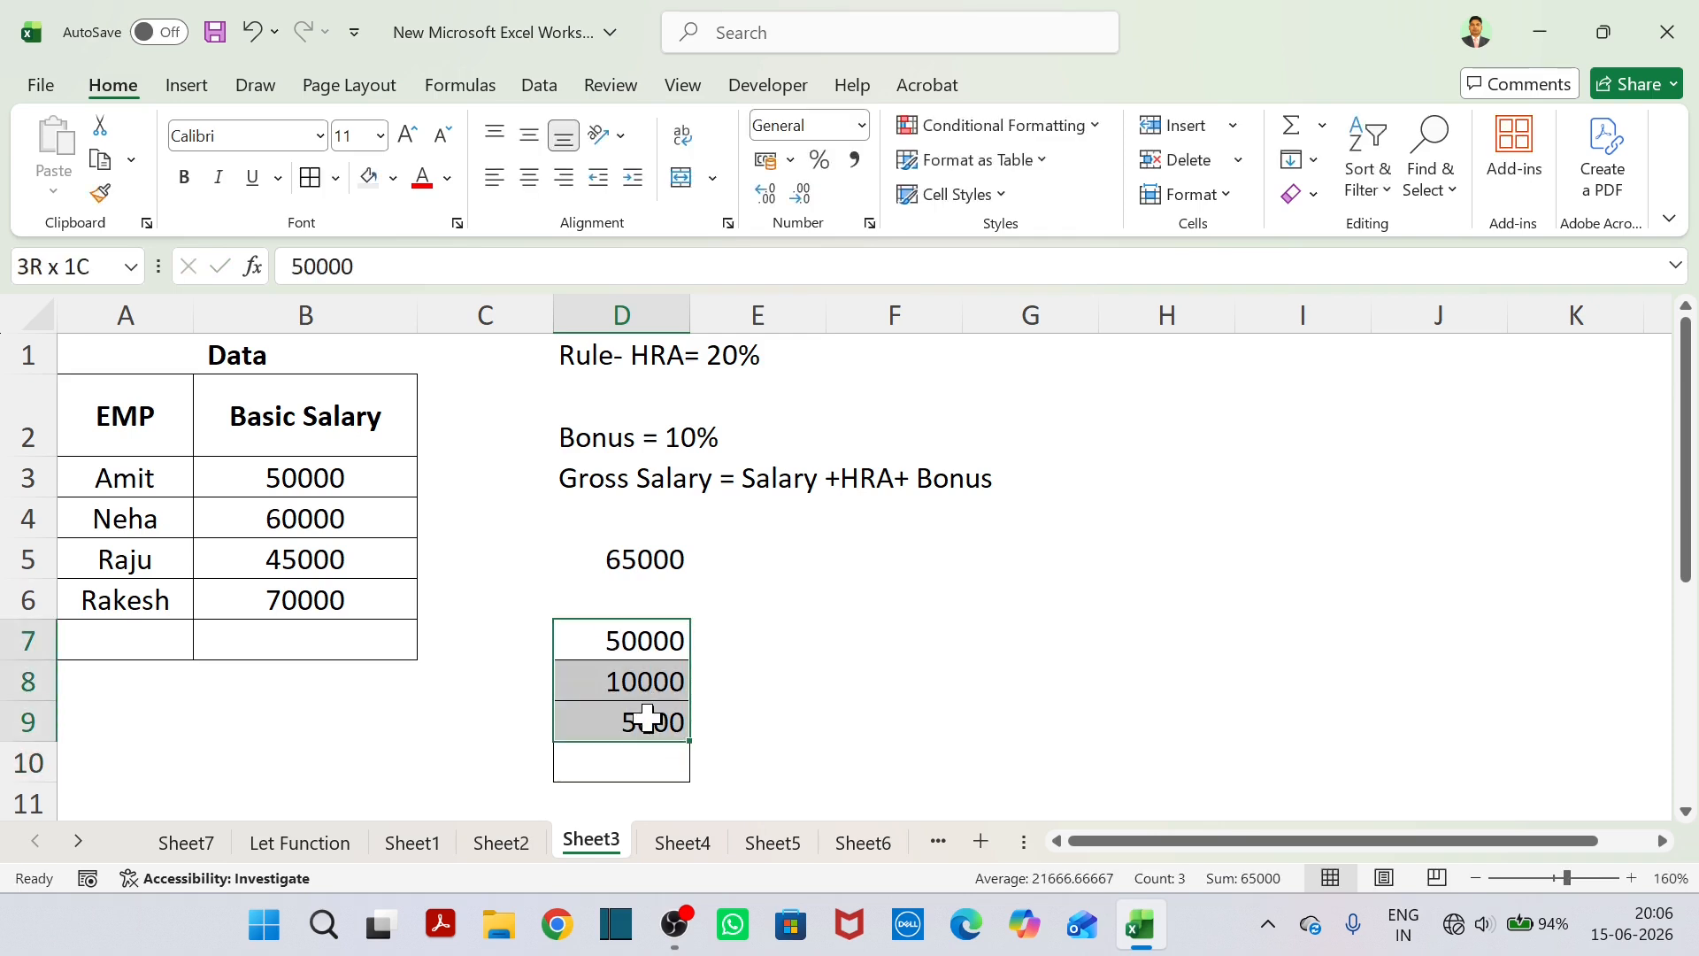
{"action": "left_click", "coordinate": [630, 759]}
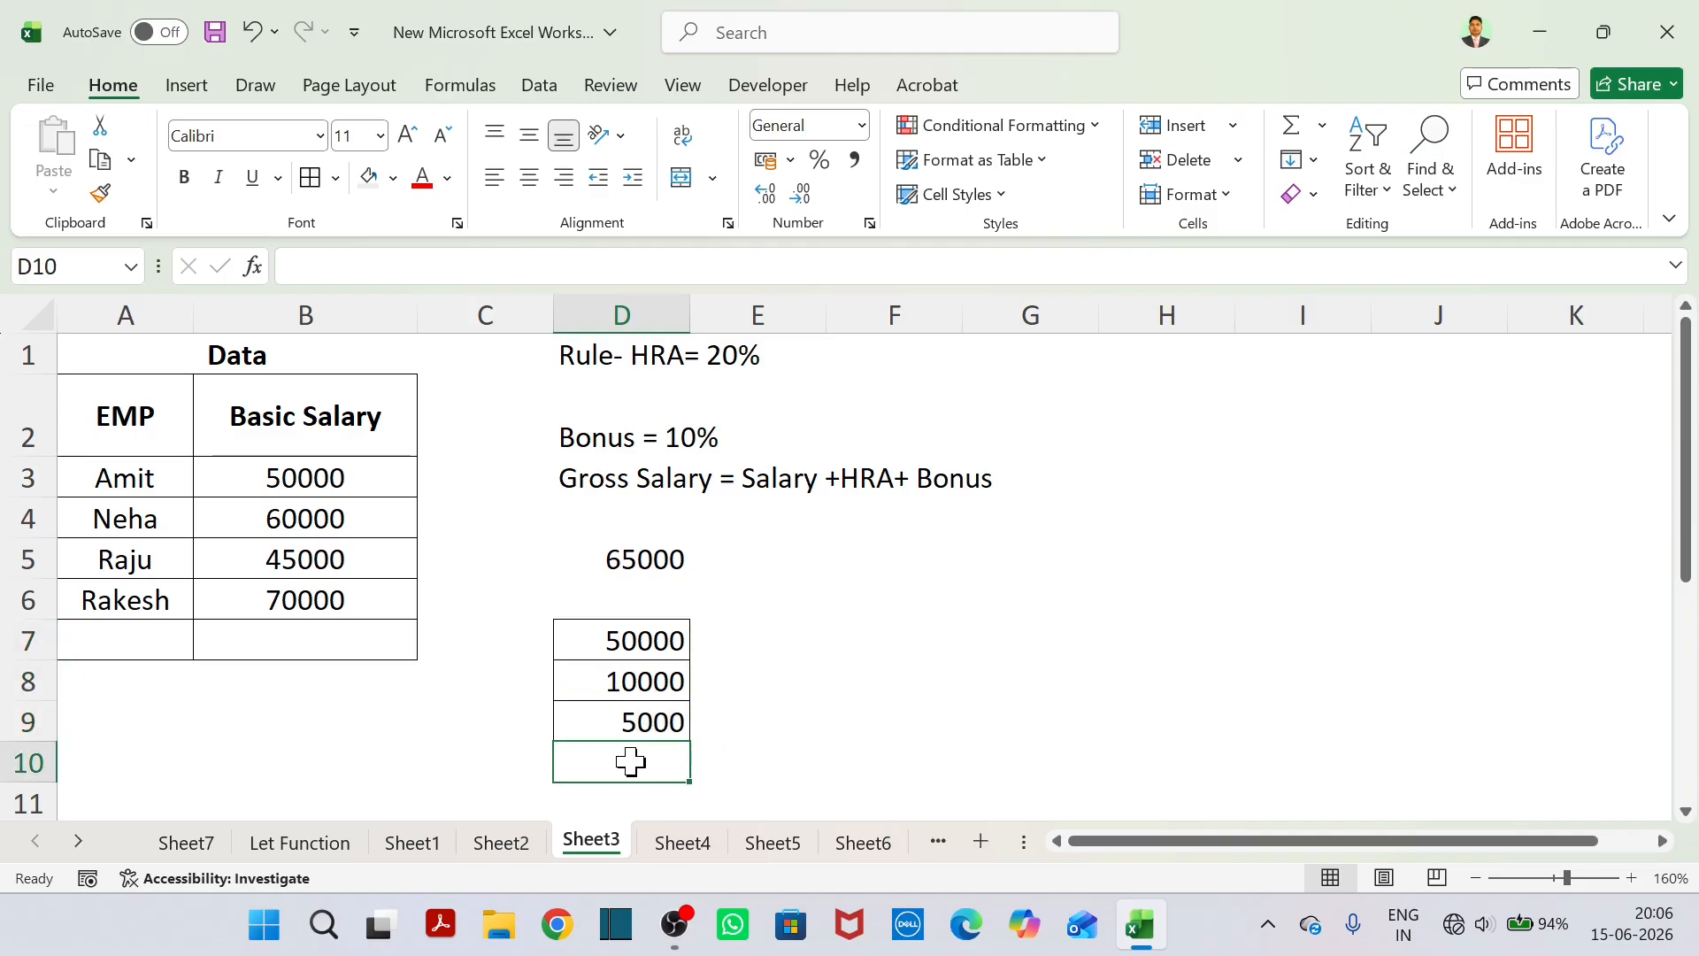
{"action": "type", "text": "="}
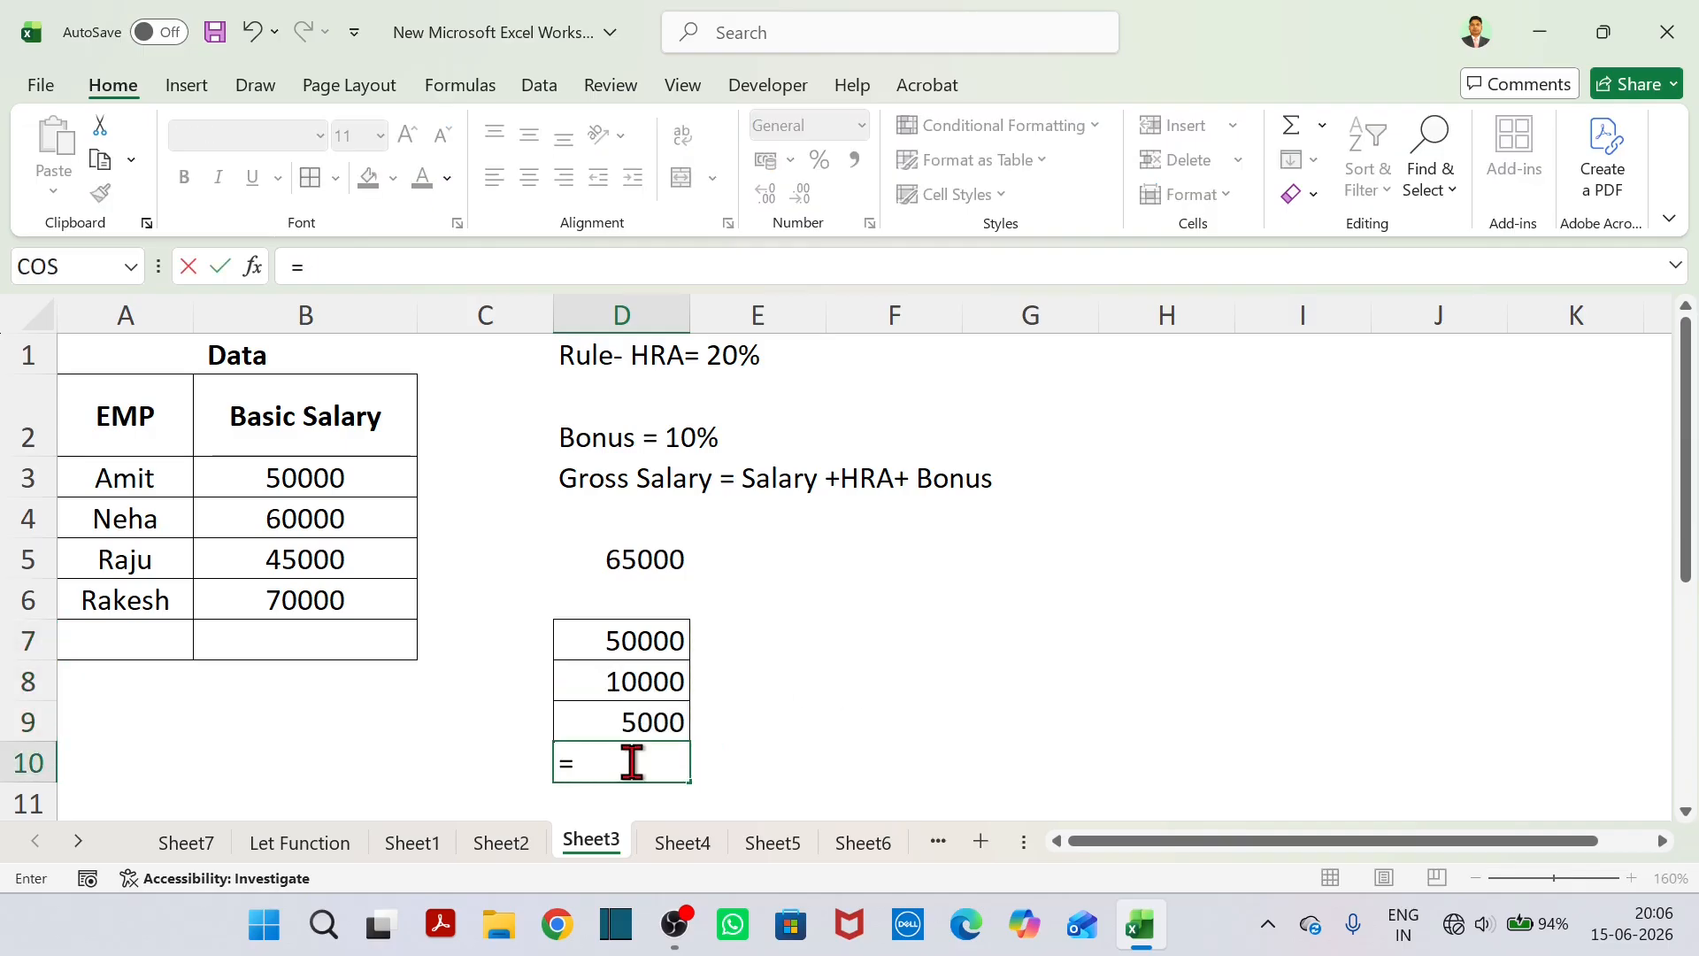
{"action": "type", "text": "sum"}
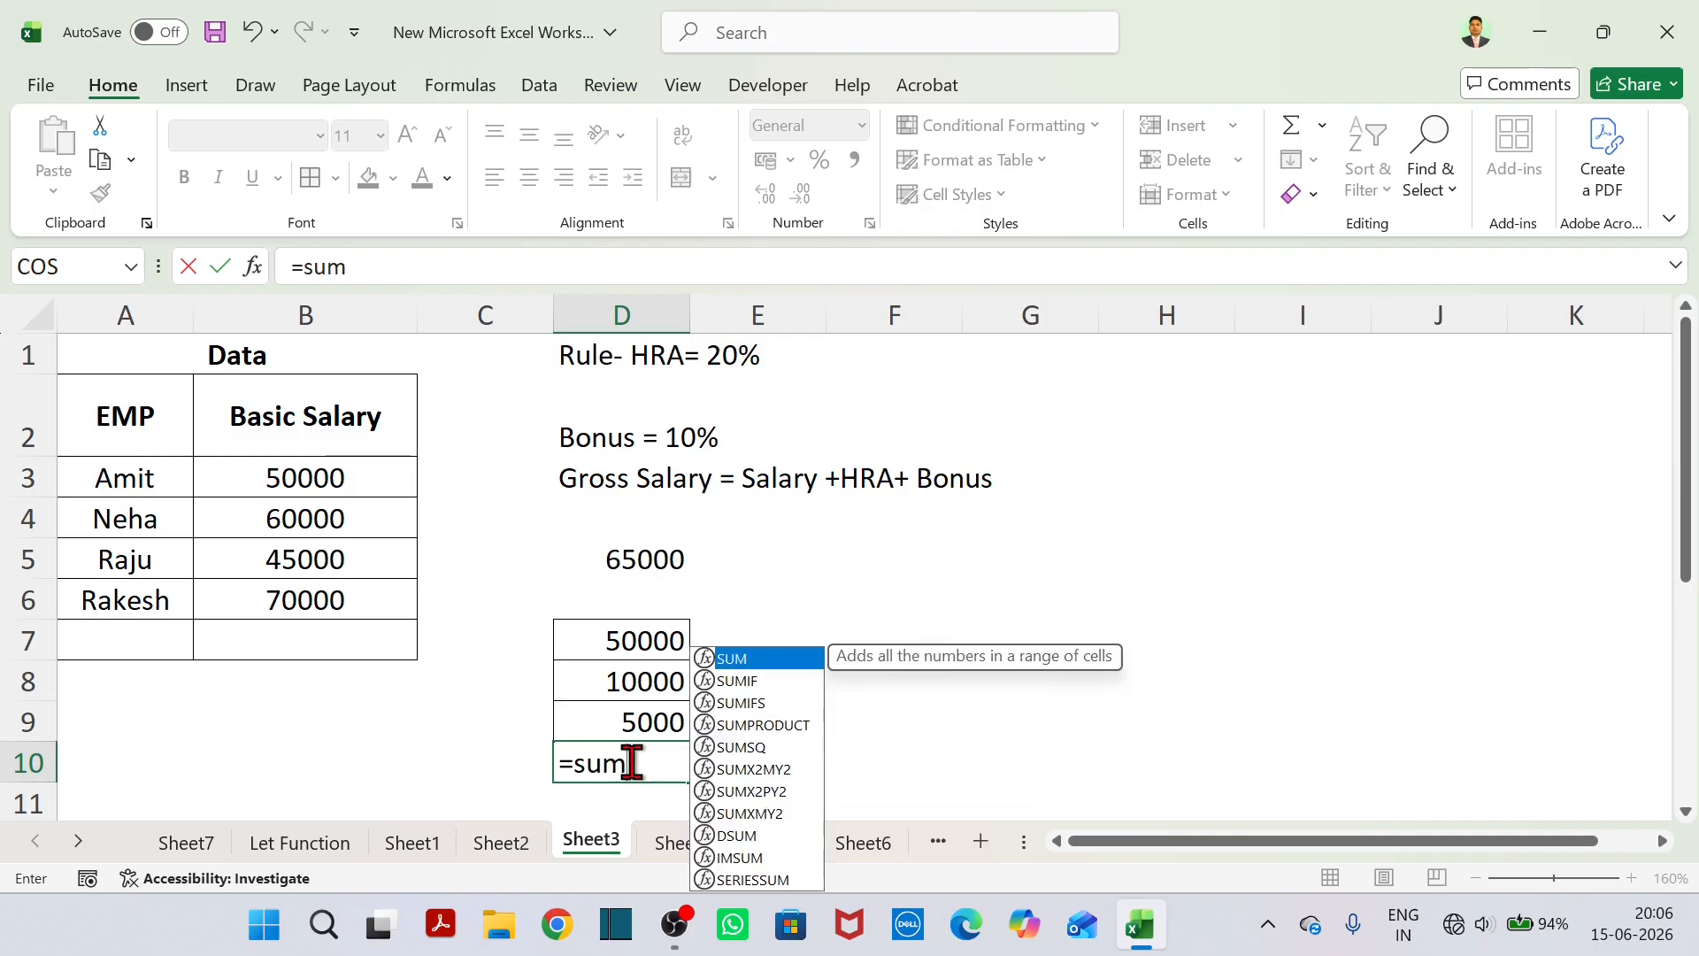
{"action": "key", "text": "Tab"}
{"action": "left_click_drag", "start_coordinate": [652, 639], "coordinate": [661, 705]}
{"action": "type", "text": ")"}
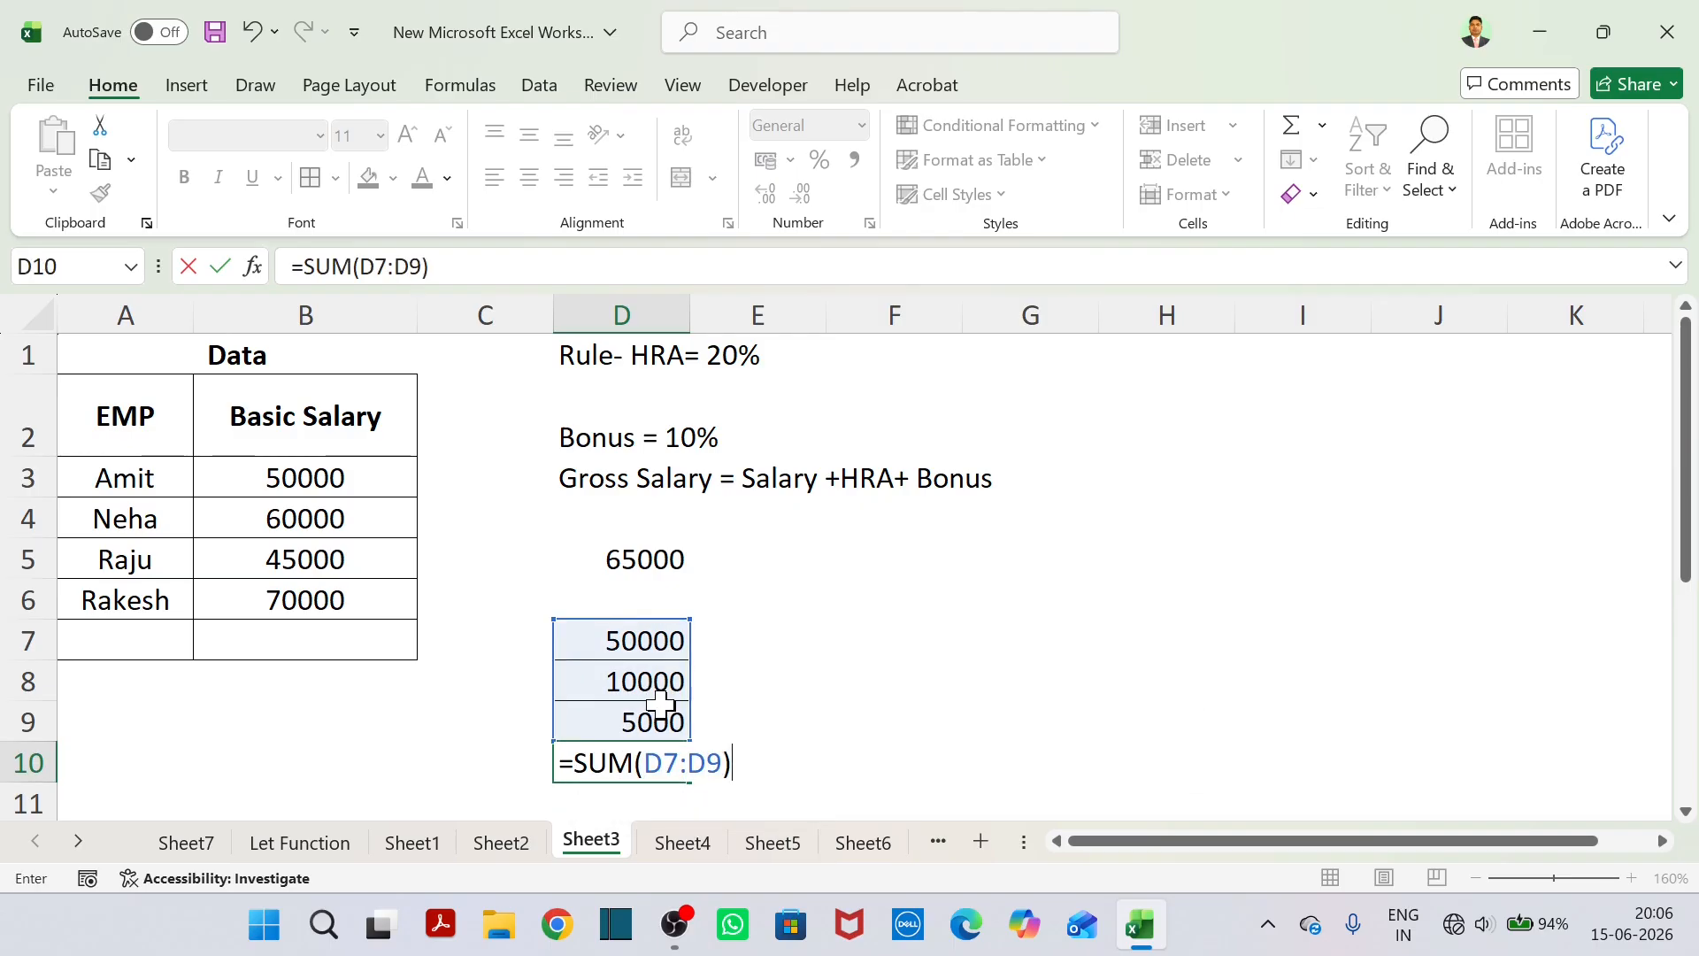
{"action": "key", "text": "Return"}
Color the text of the manual check values in D7:D10 red.
{"action": "left_click_drag", "start_coordinate": [620, 601], "coordinate": [644, 715]}
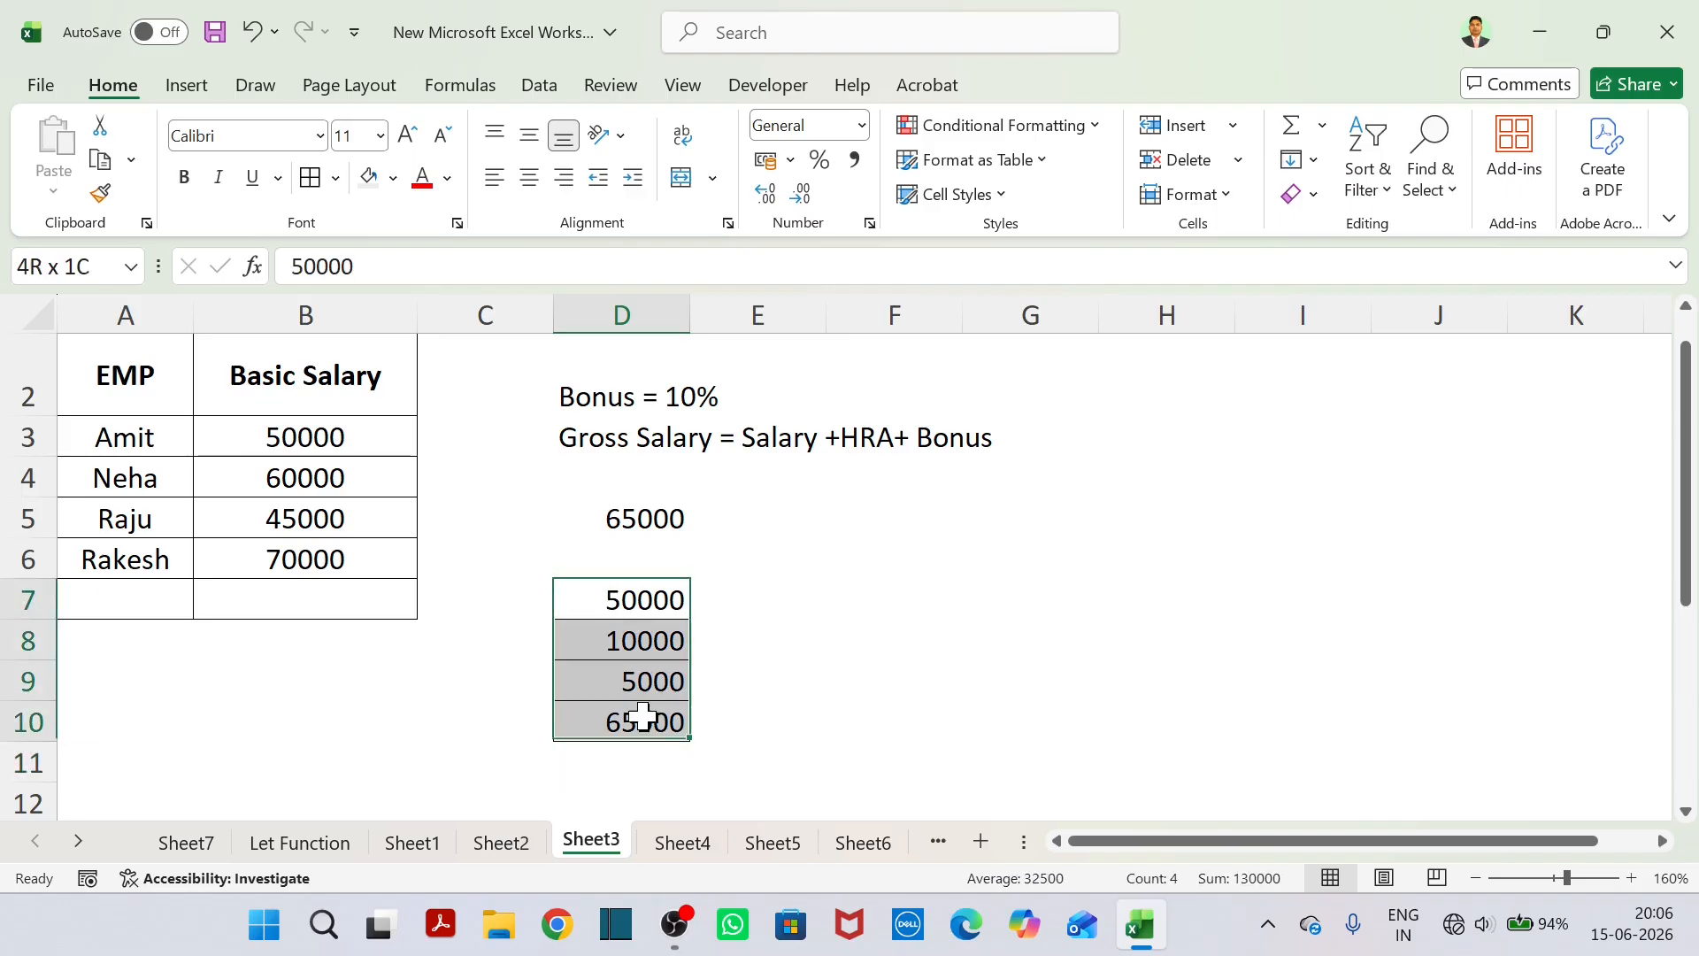
{"action": "left_click", "coordinate": [424, 180]}
{"action": "left_click", "coordinate": [960, 575]}
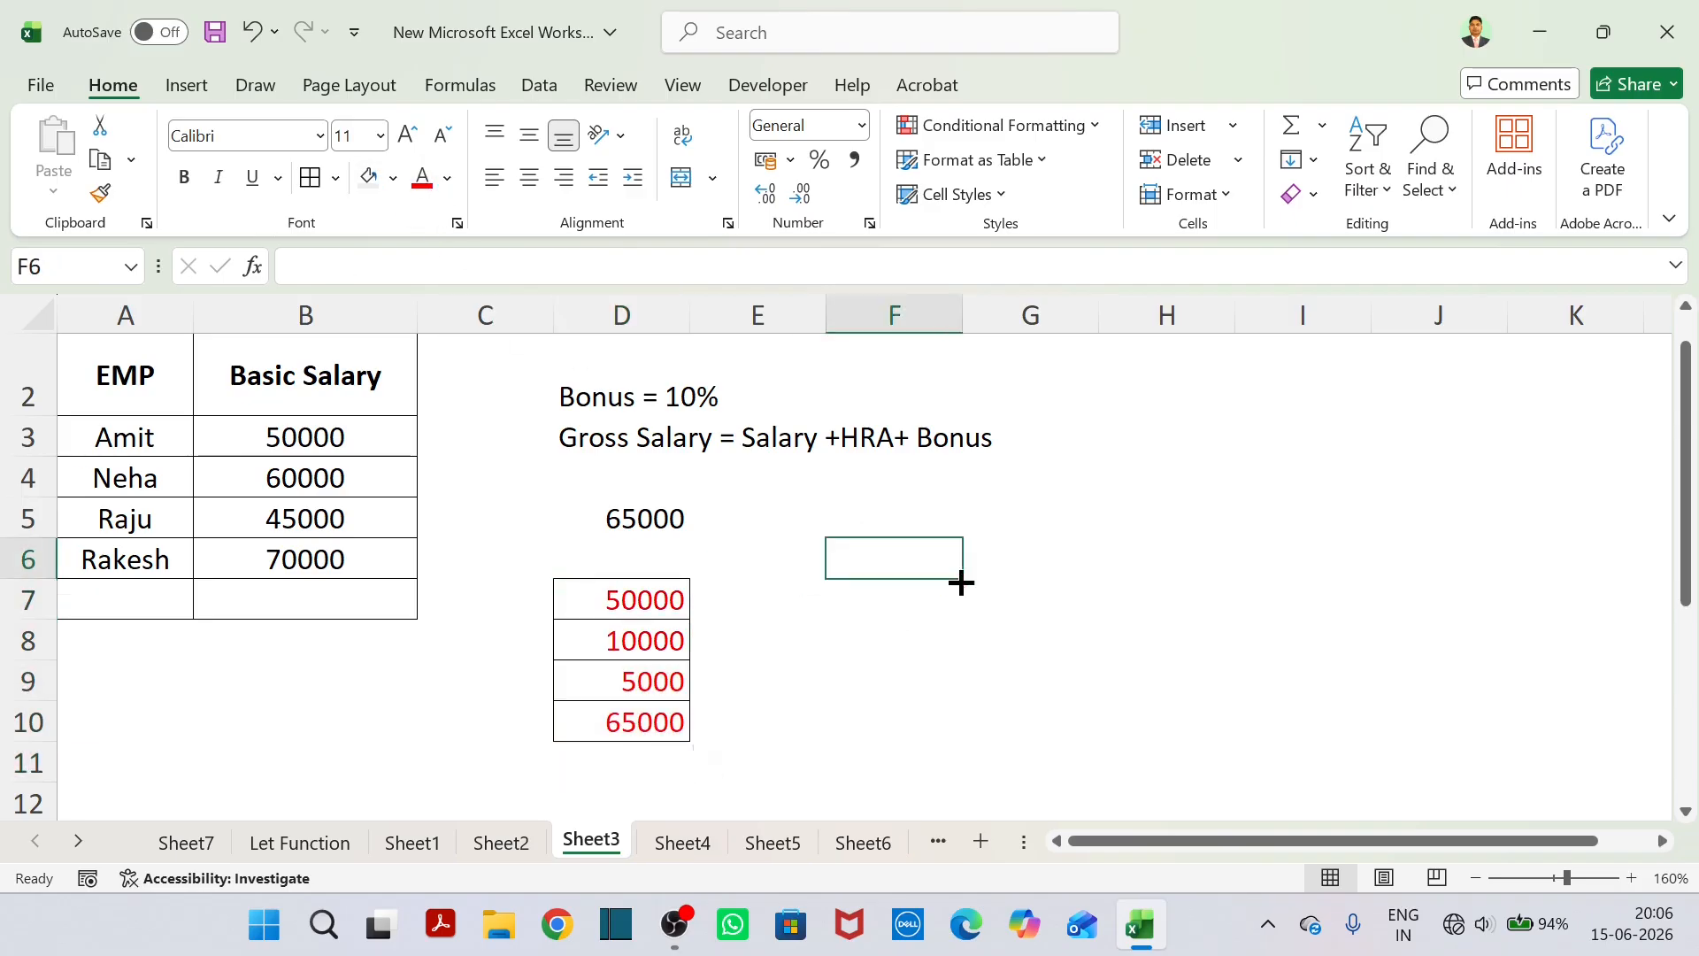
{"action": "scroll", "coordinate": [1014, 620], "scroll_direction": "up", "scroll_amount": 1}
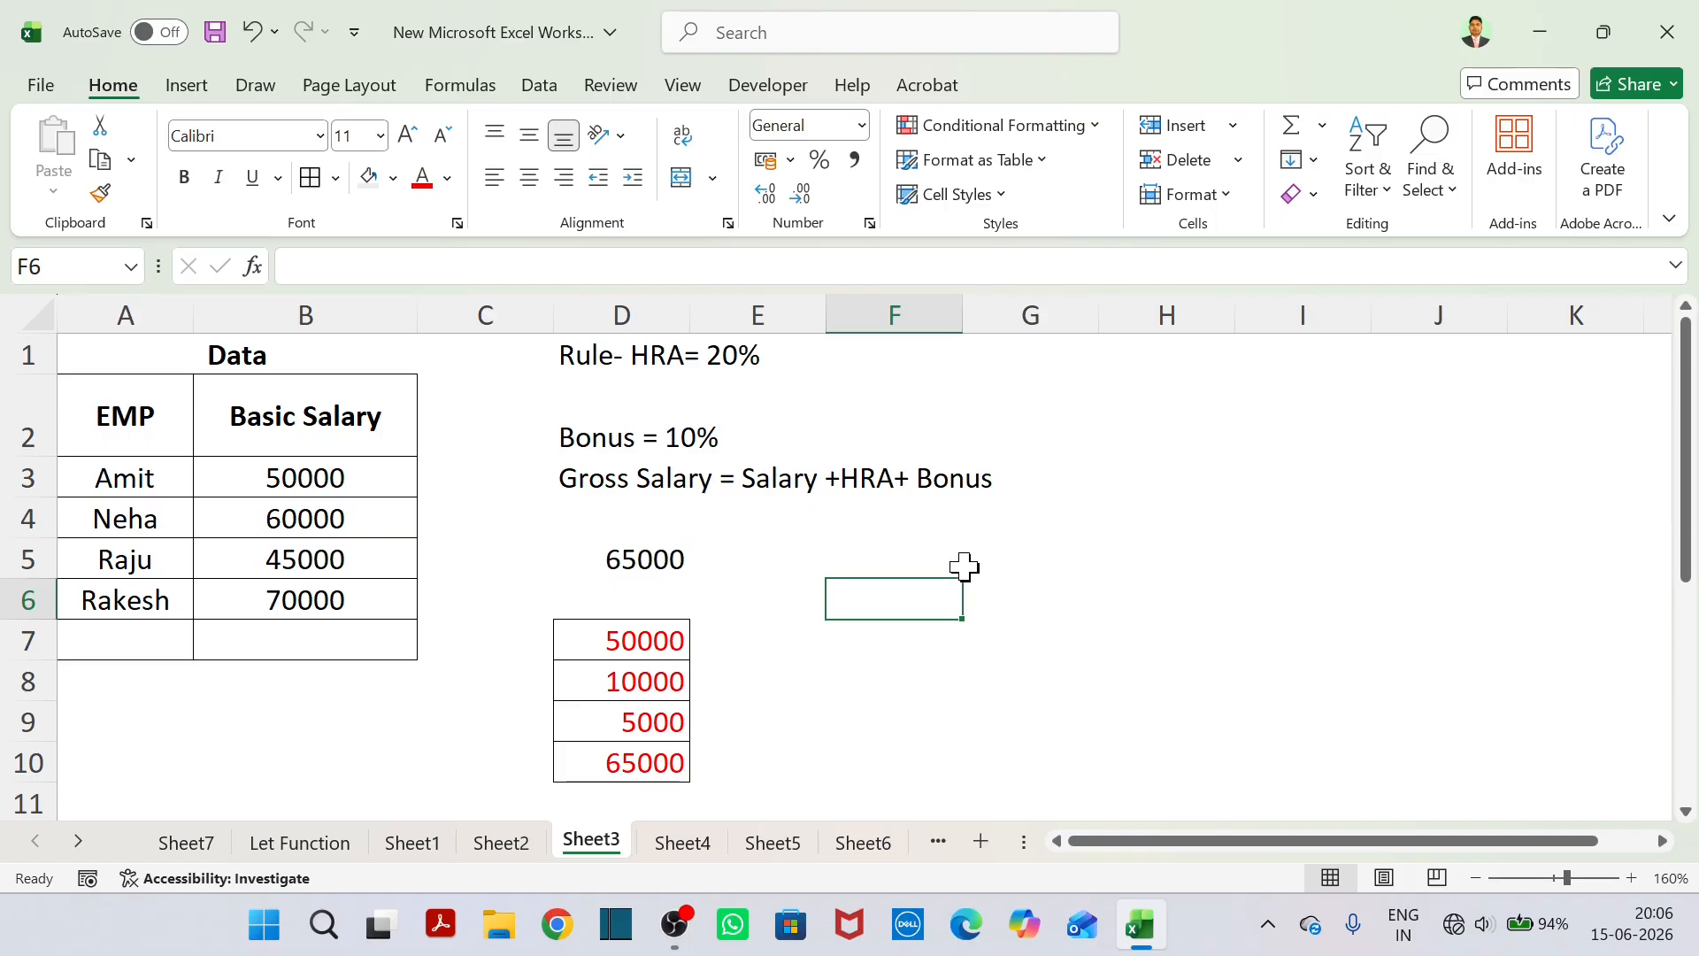
{"action": "left_click", "coordinate": [664, 558]}
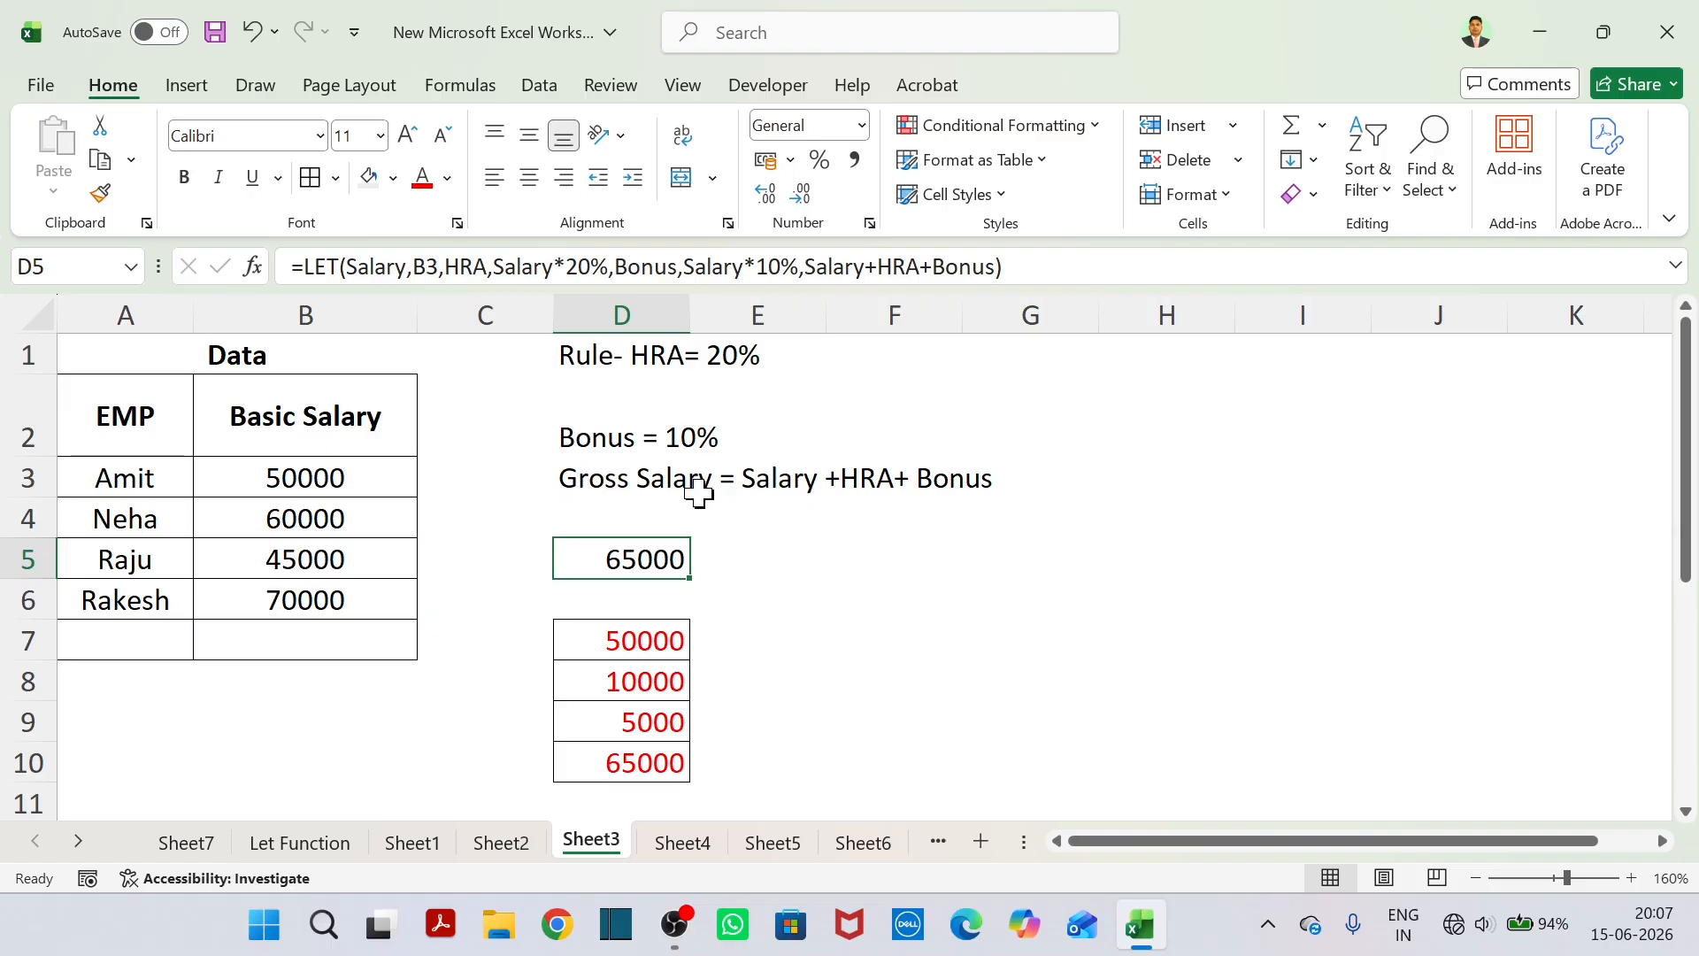
{"action": "left_click", "coordinate": [693, 440]}
{"action": "left_click", "coordinate": [649, 460]}
{"action": "left_click", "coordinate": [657, 440]}
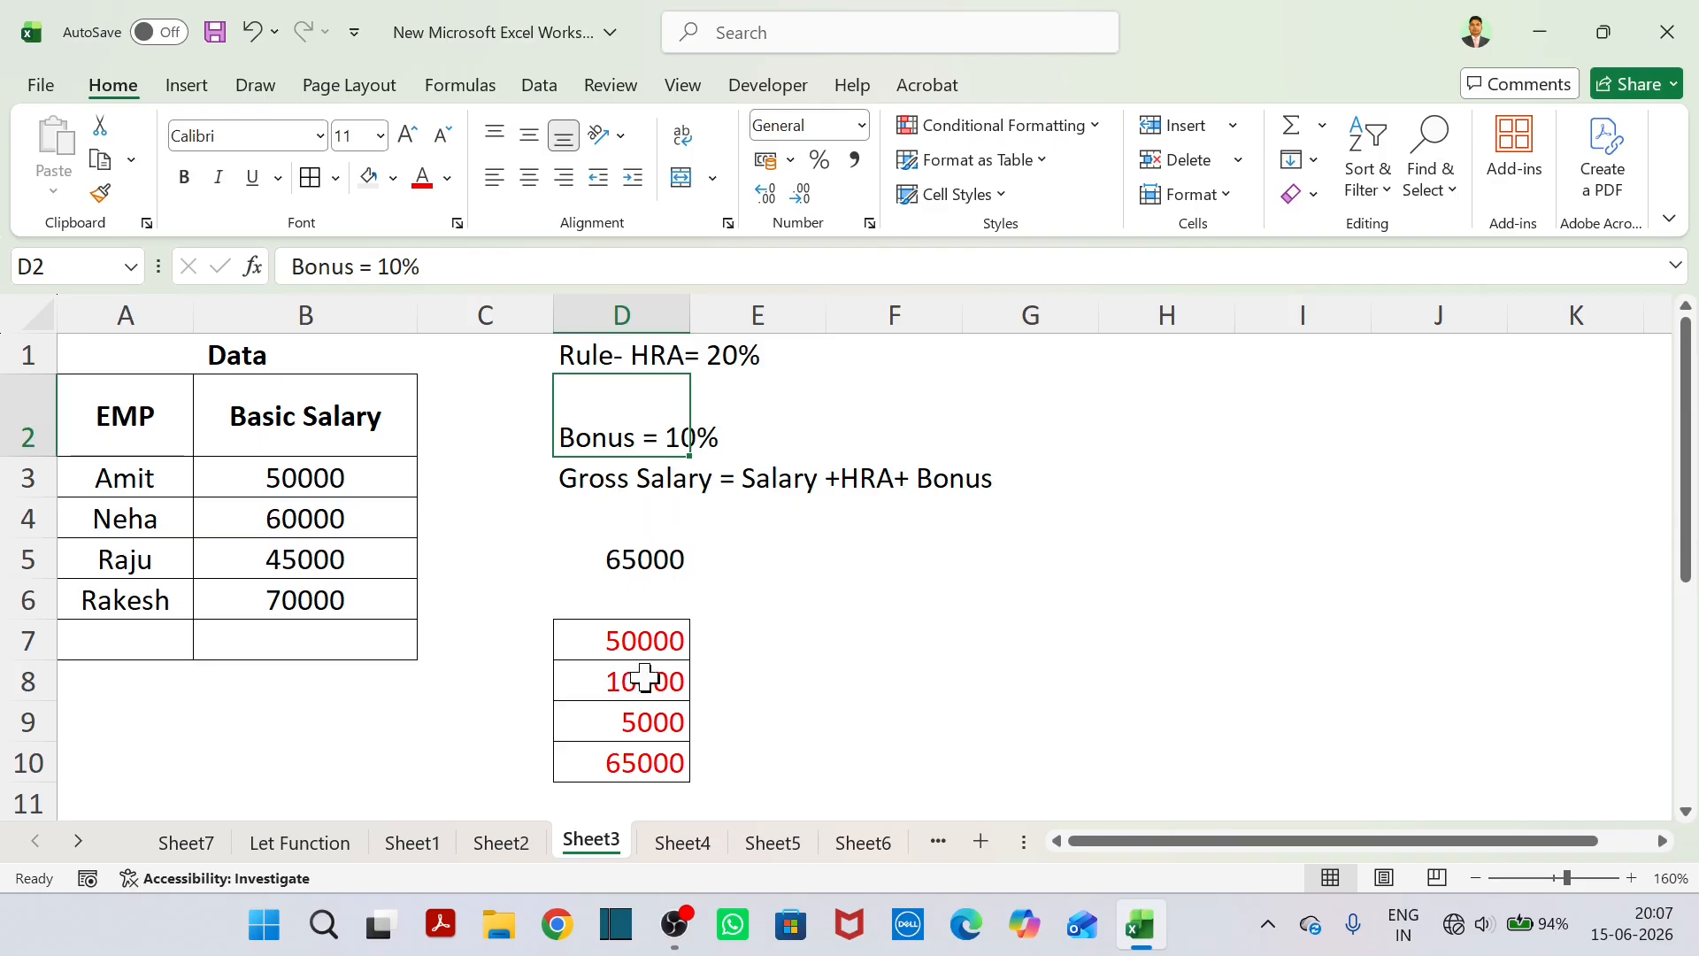
Change the HRA rate in D5's LET formula to Salary*25%.
{"action": "left_click", "coordinate": [665, 558]}
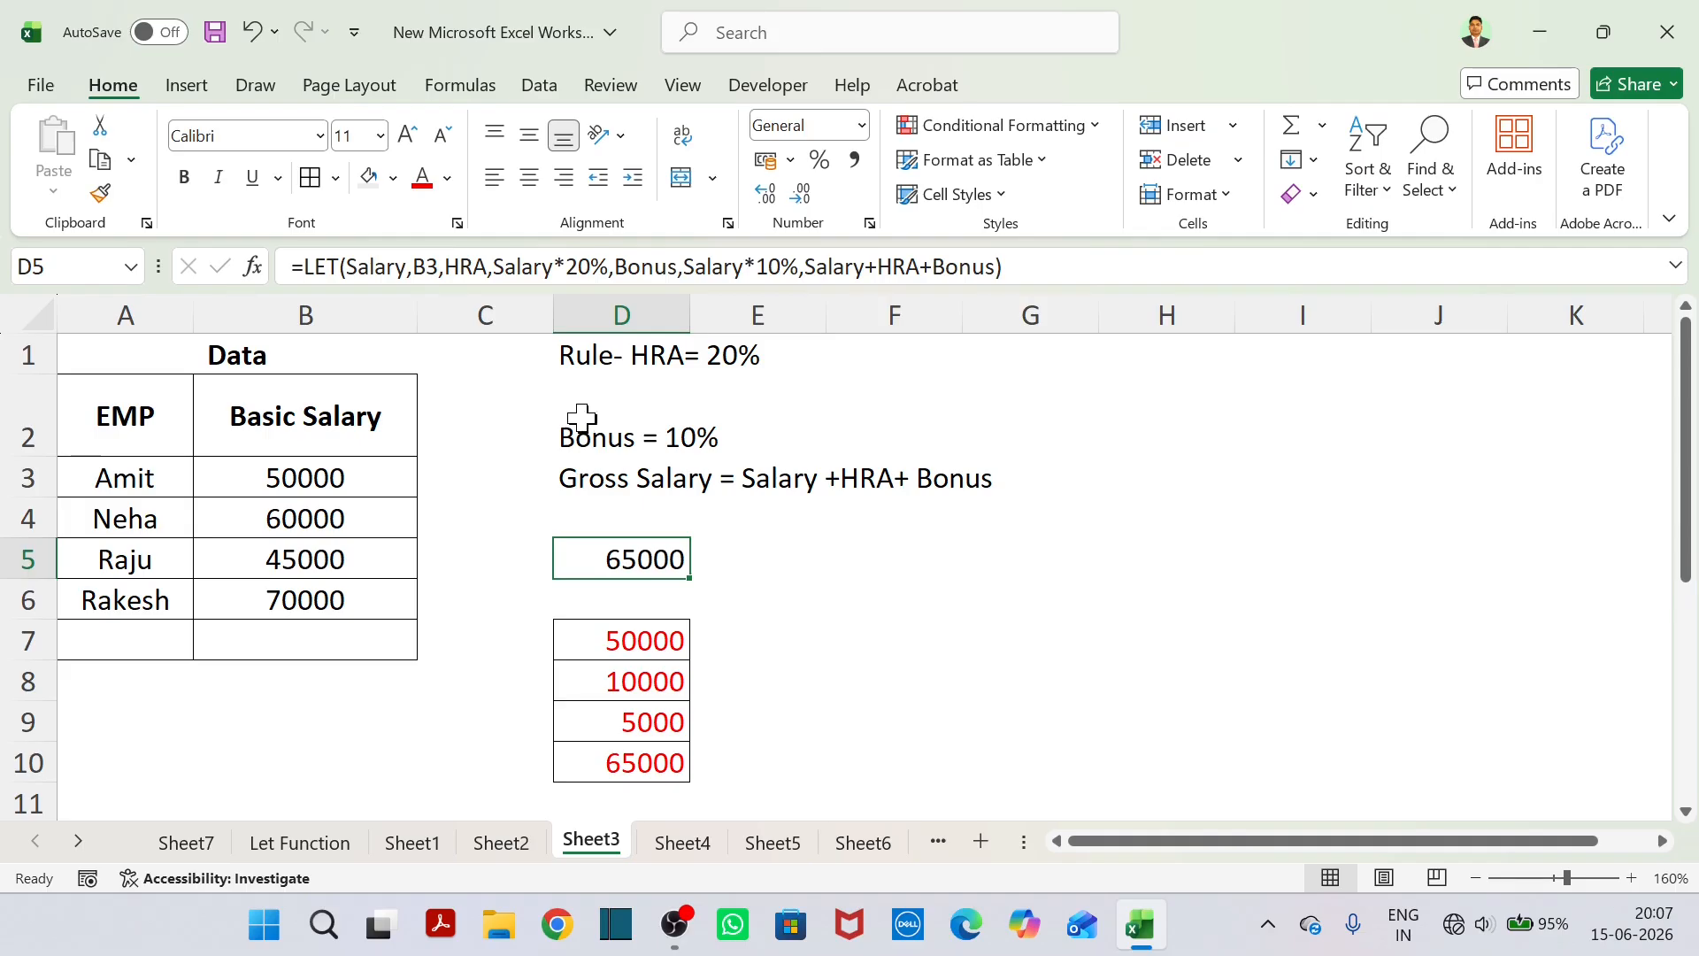
{"action": "left_click", "coordinate": [584, 280]}
{"action": "key", "text": "Delete"}
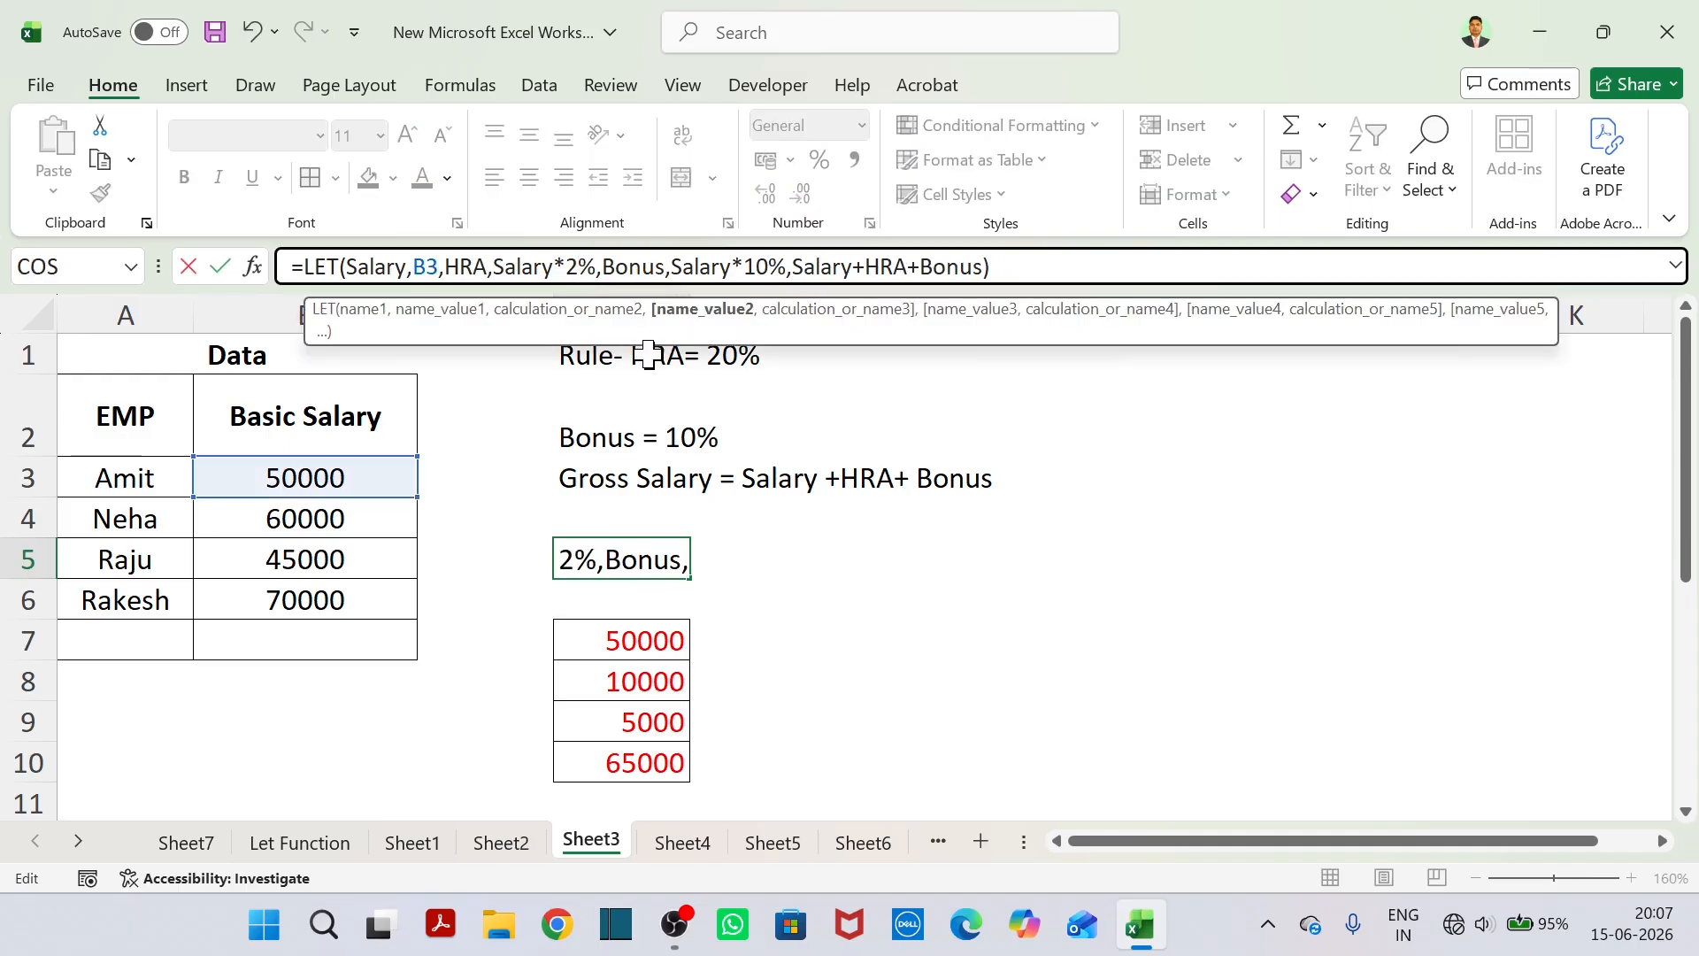
{"action": "type", "text": "5"}
{"action": "key", "text": "Return"}
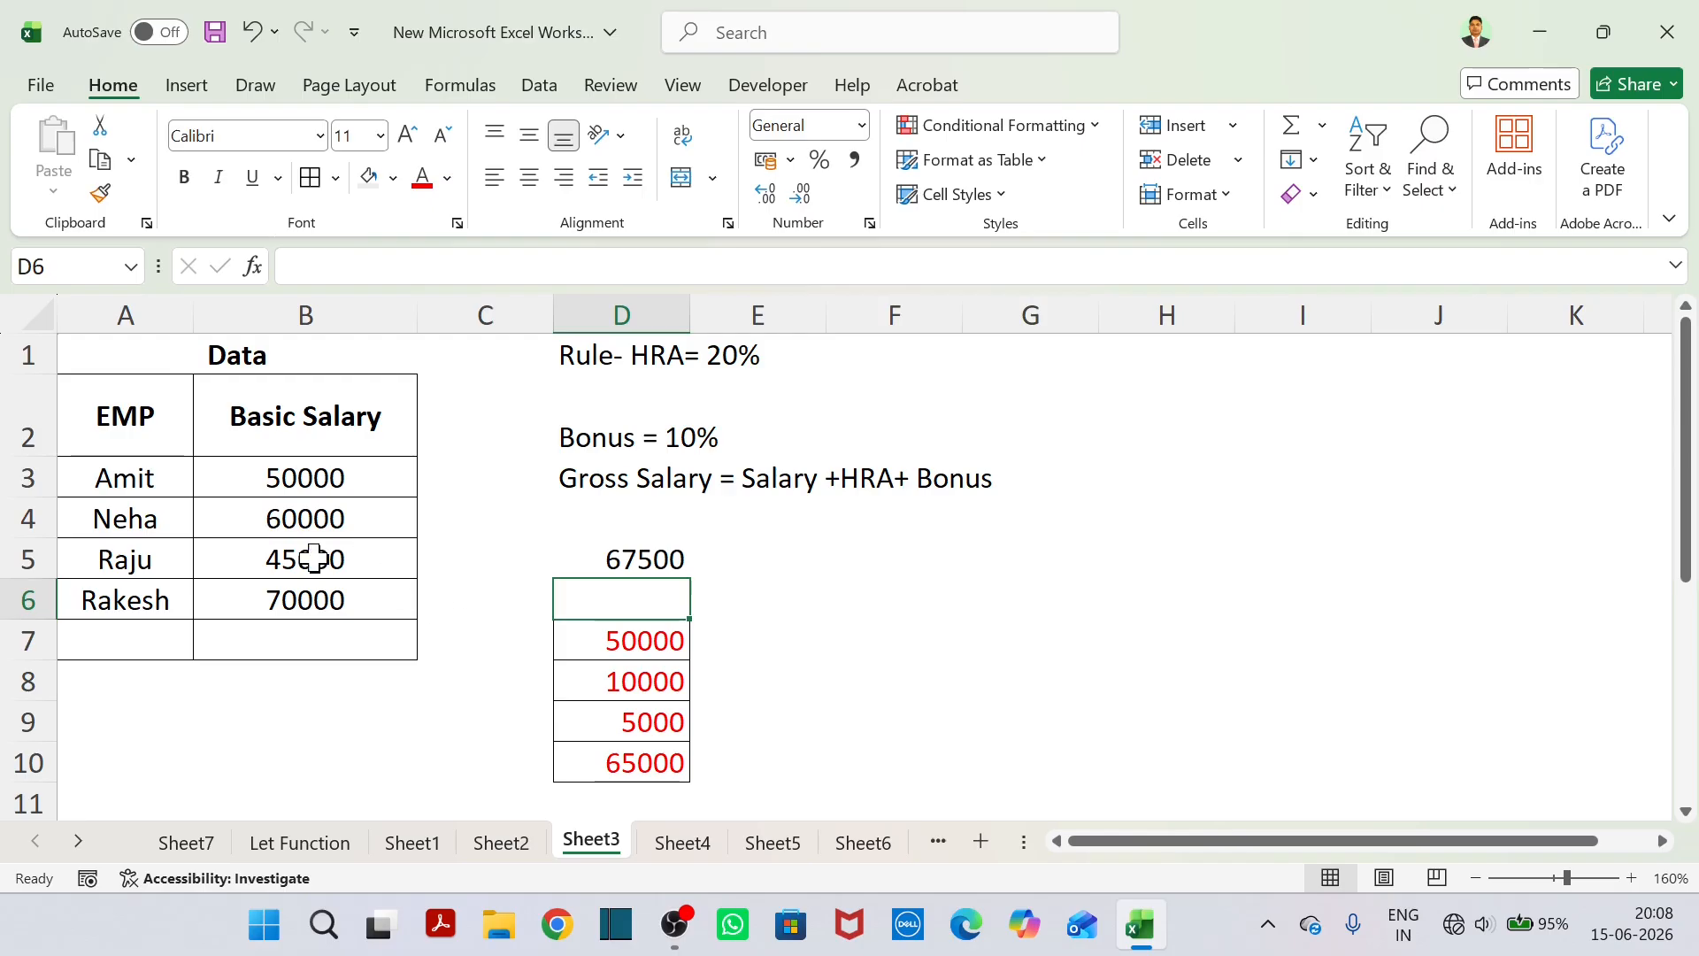
Go to Sheet4 and clear the contents of the sales data and rules in A1:C8.
{"action": "left_click", "coordinate": [665, 852]}
{"action": "left_click", "coordinate": [769, 851]}
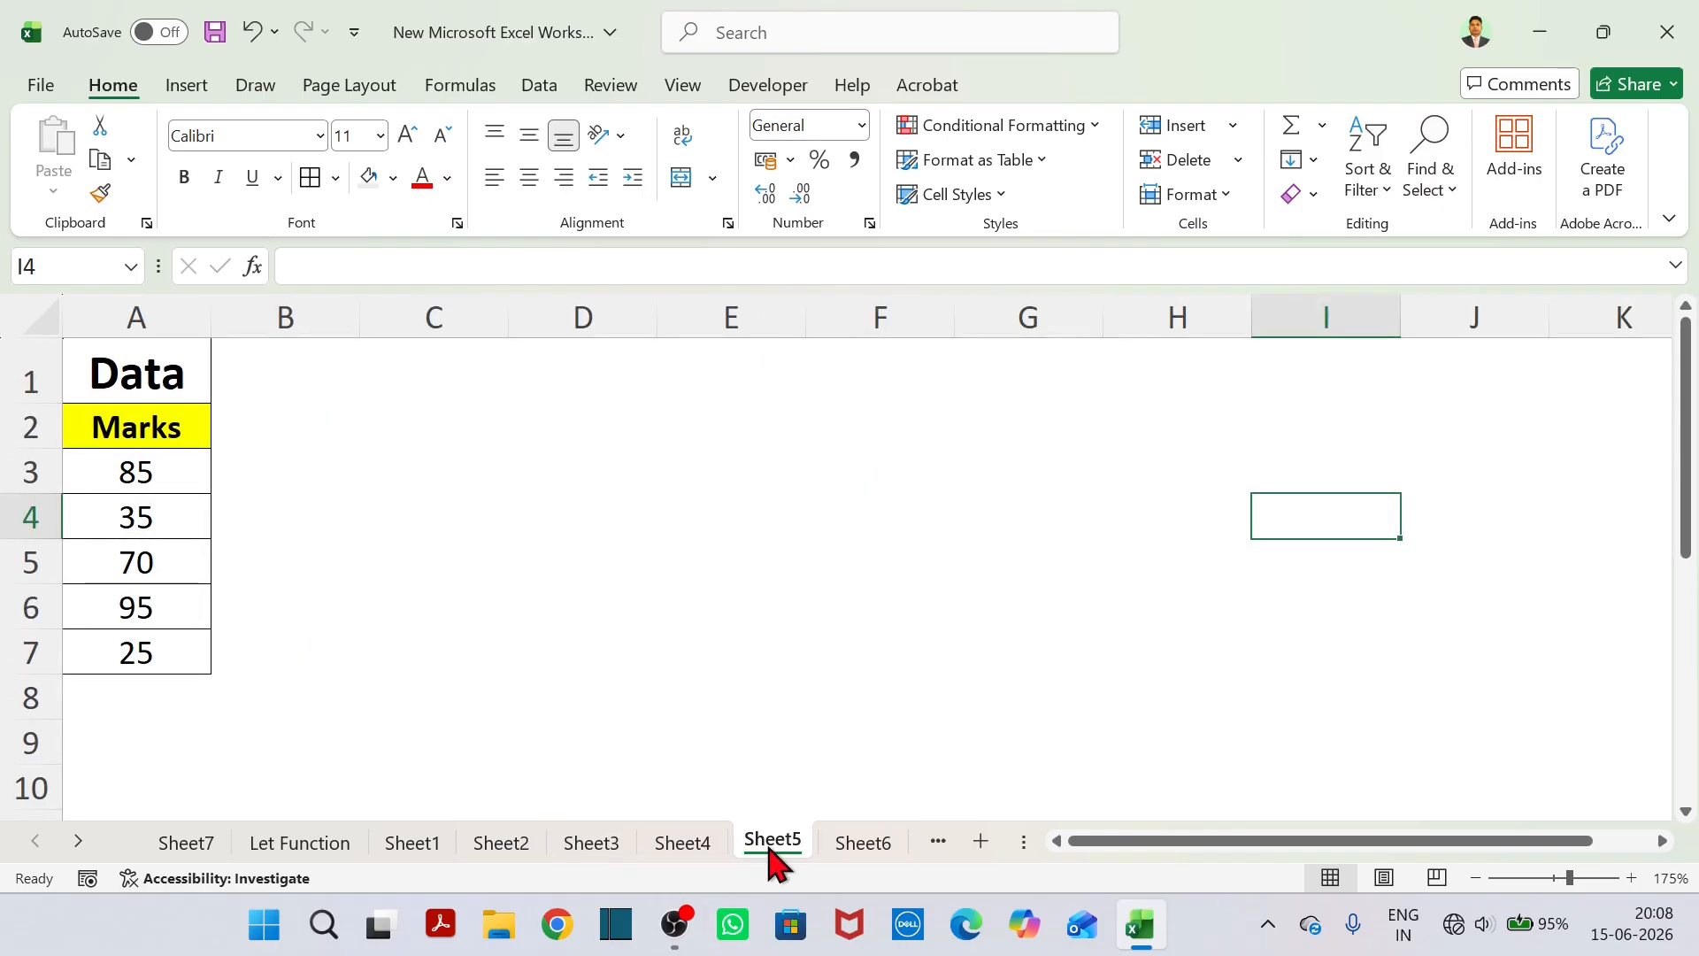
{"action": "left_click", "coordinate": [664, 855]}
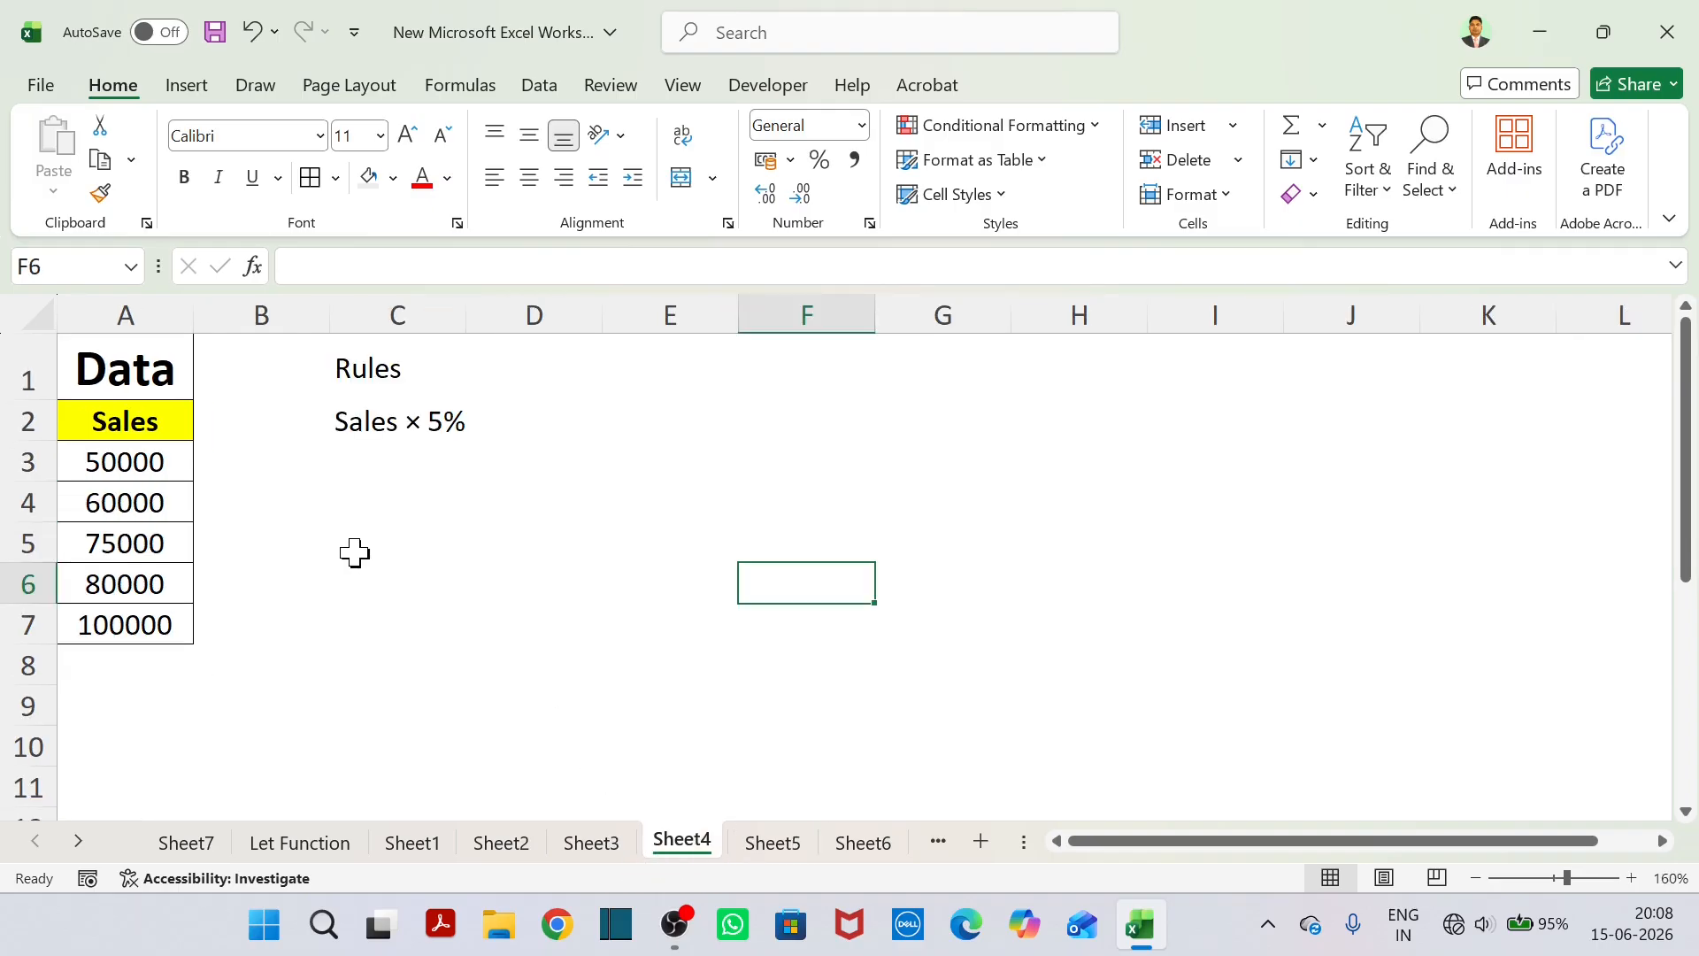
{"action": "left_click_drag", "start_coordinate": [141, 368], "coordinate": [399, 664]}
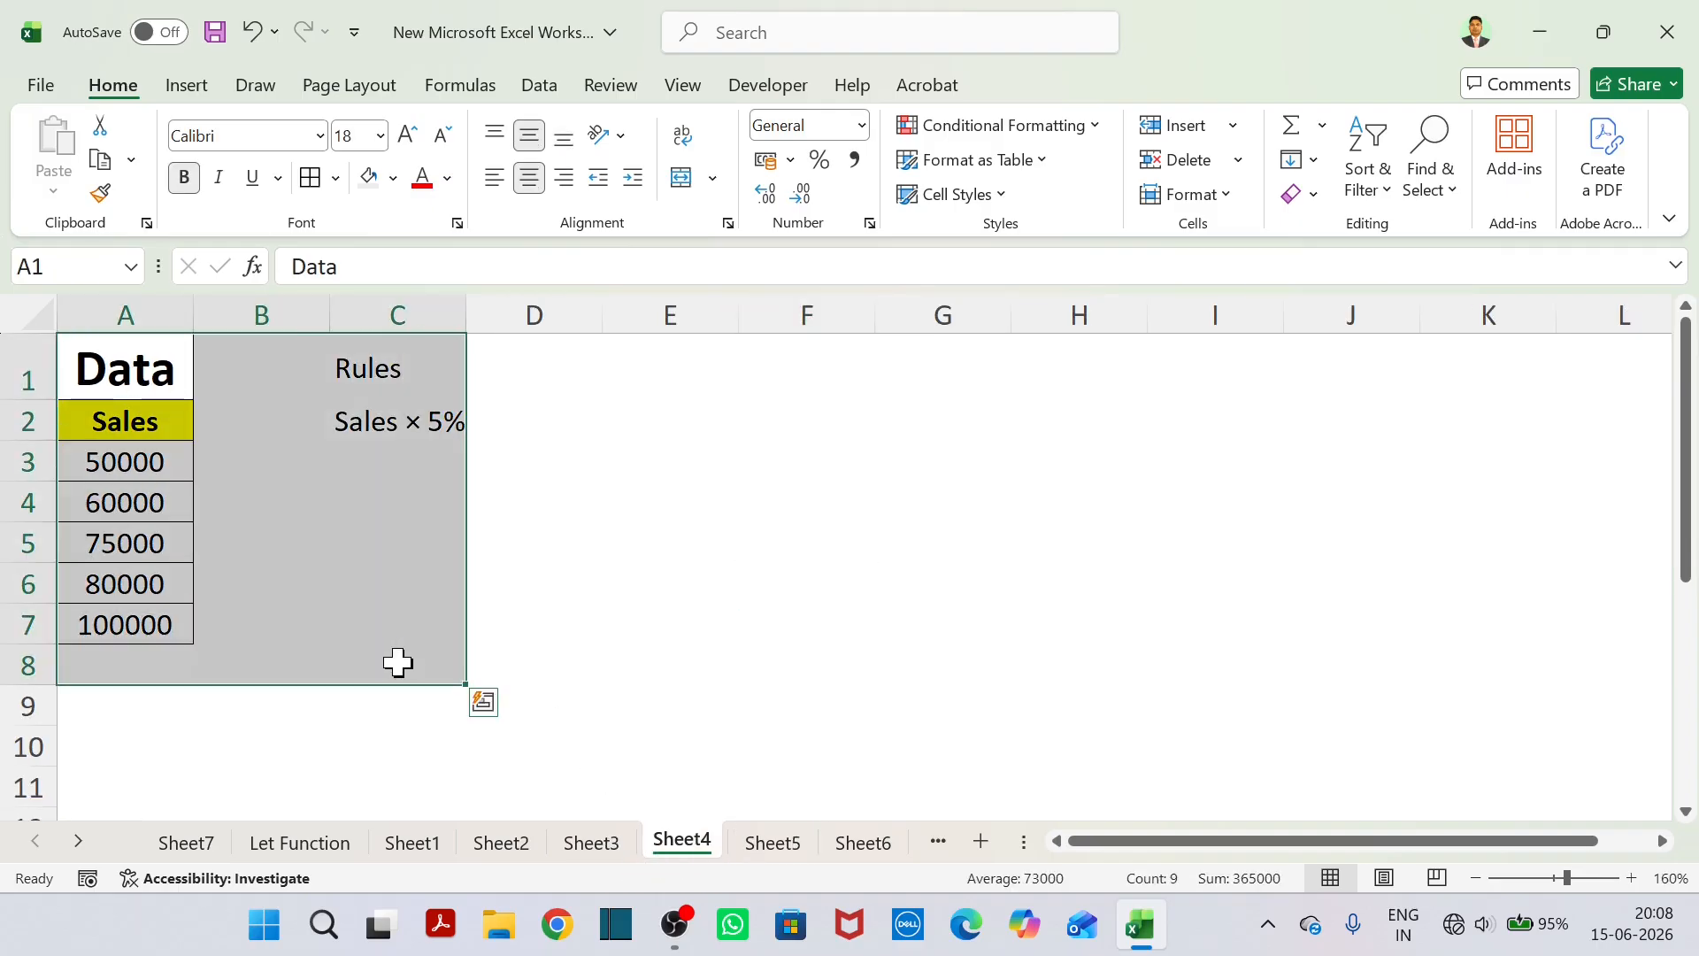
{"action": "key", "text": "Delete"}
Remove the yellow fill from A2 and apply all borders to the range A1:B7.
{"action": "left_click", "coordinate": [161, 395]}
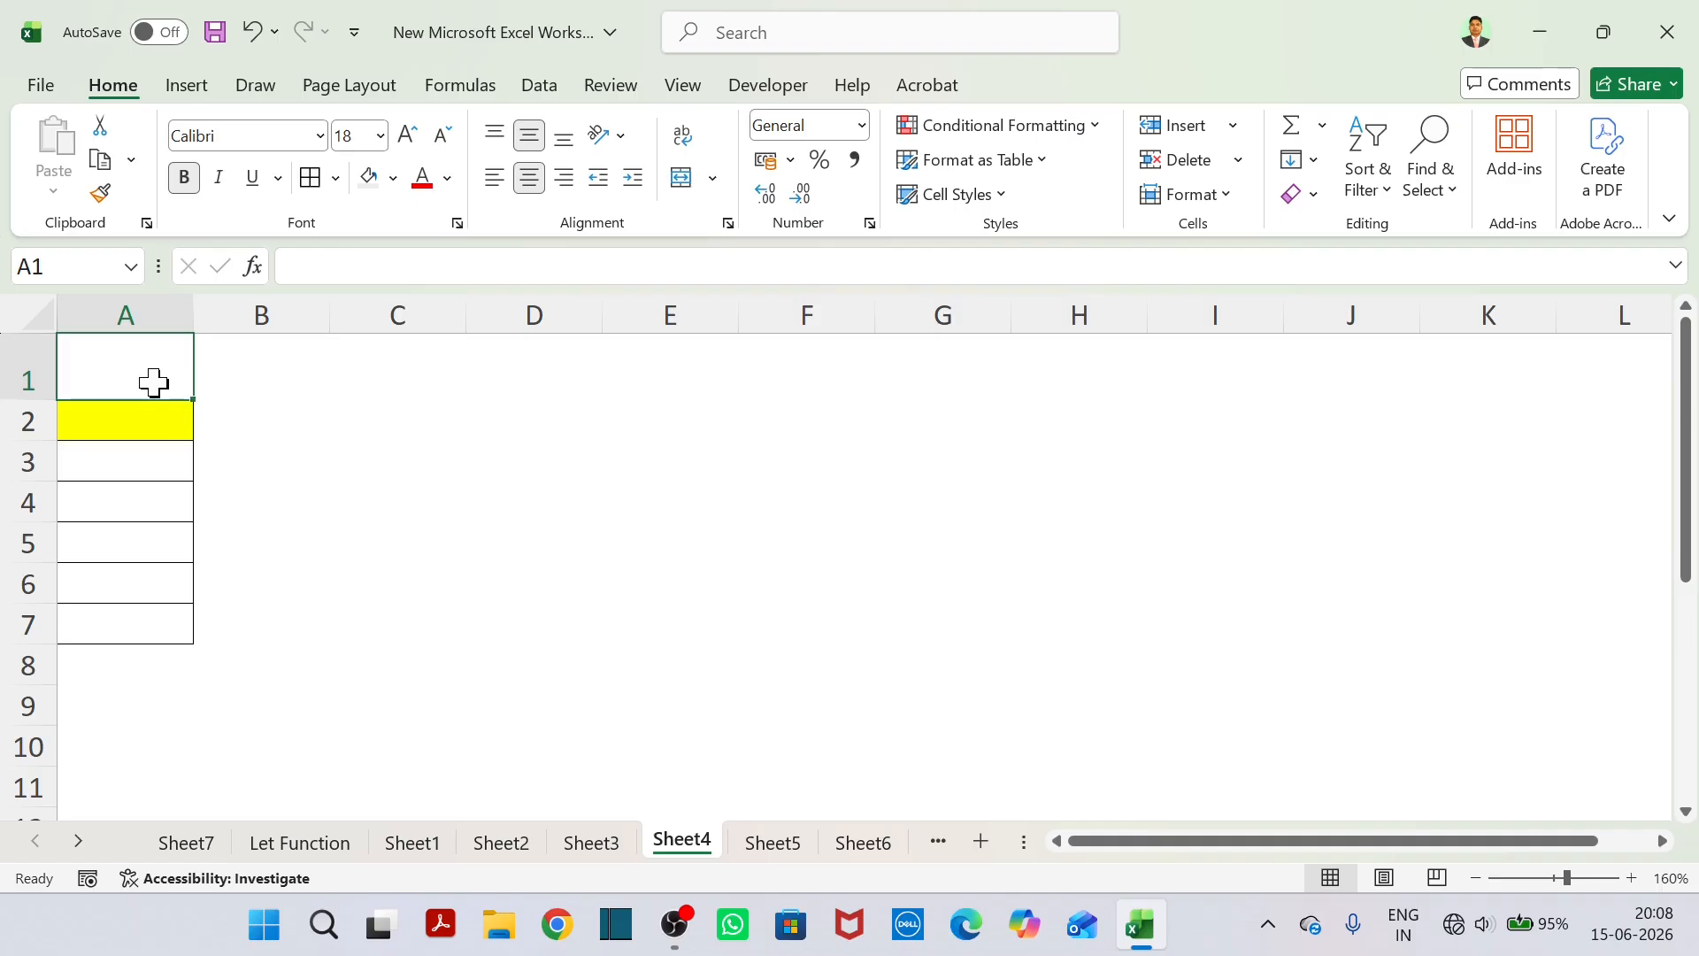
{"action": "left_click", "coordinate": [152, 415]}
{"action": "left_click", "coordinate": [394, 181]}
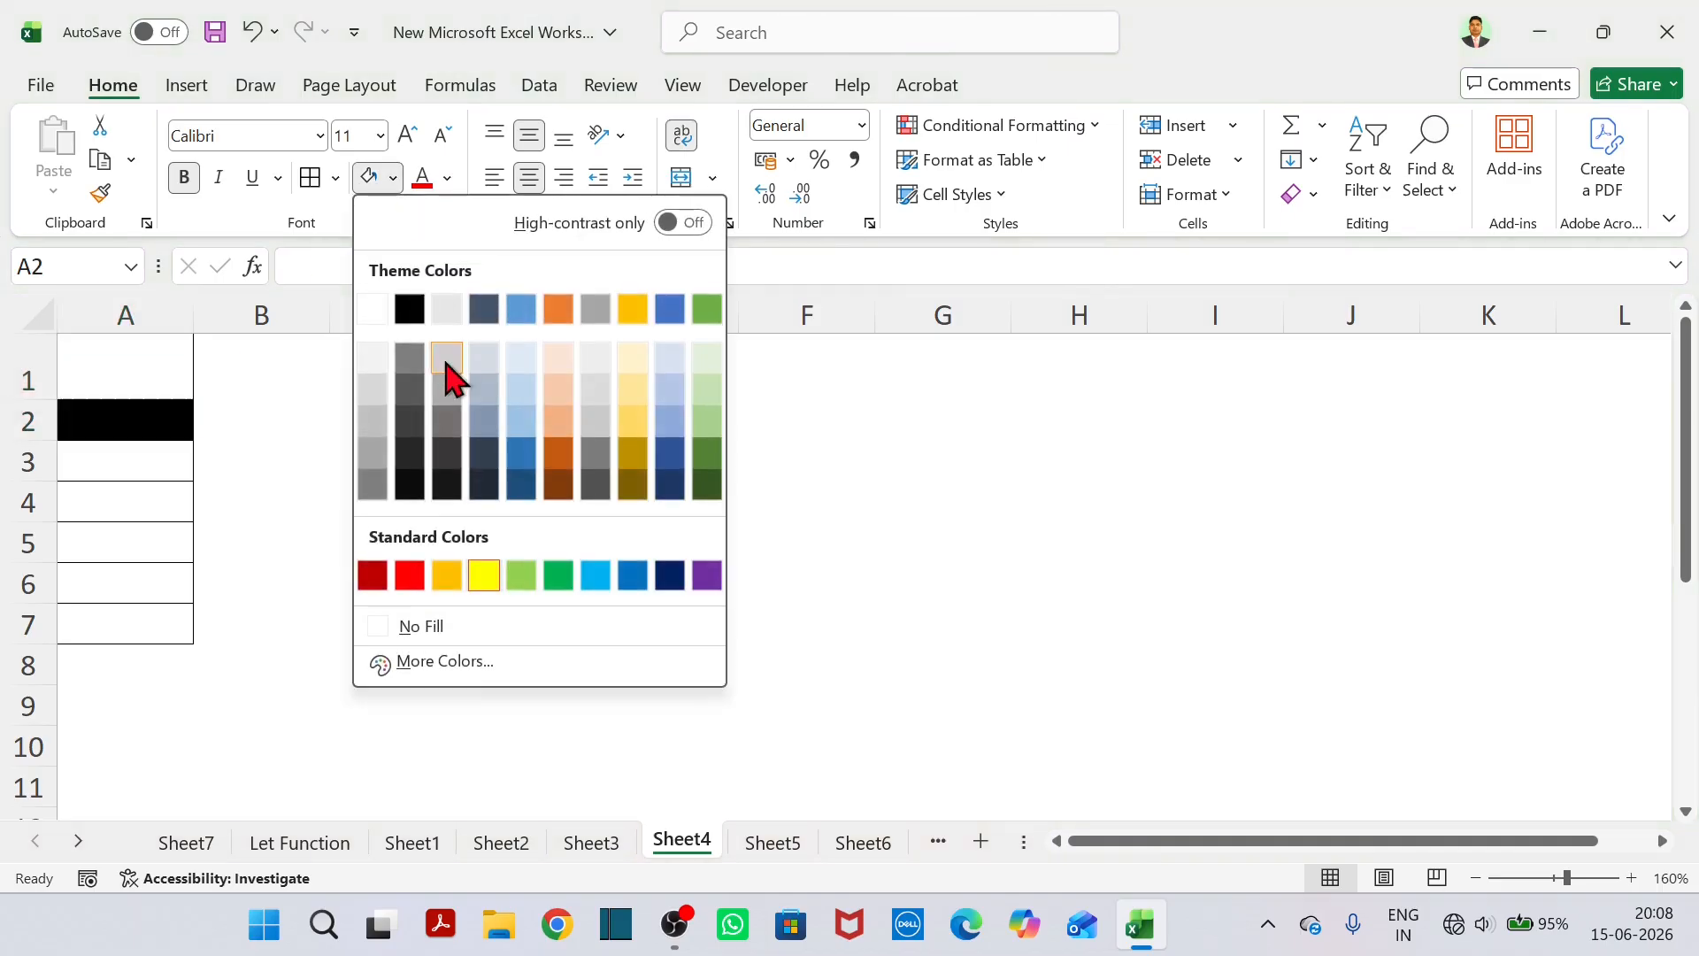
{"action": "left_click", "coordinate": [518, 626]}
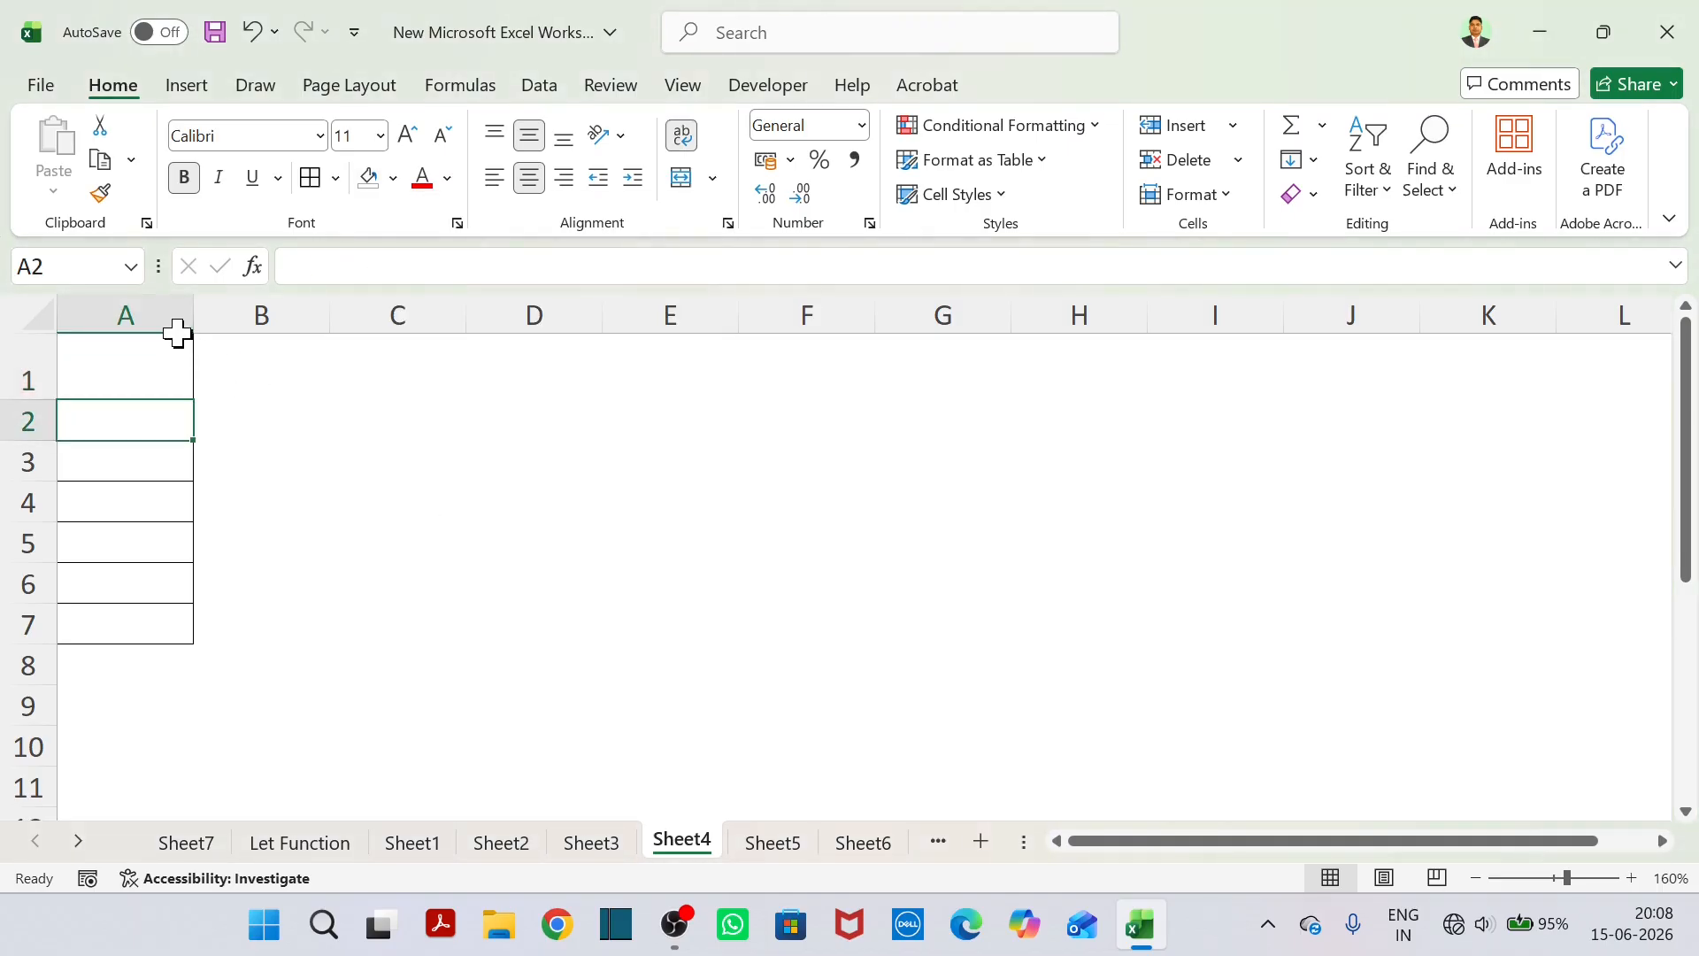
{"action": "left_click_drag", "start_coordinate": [171, 352], "coordinate": [308, 626]}
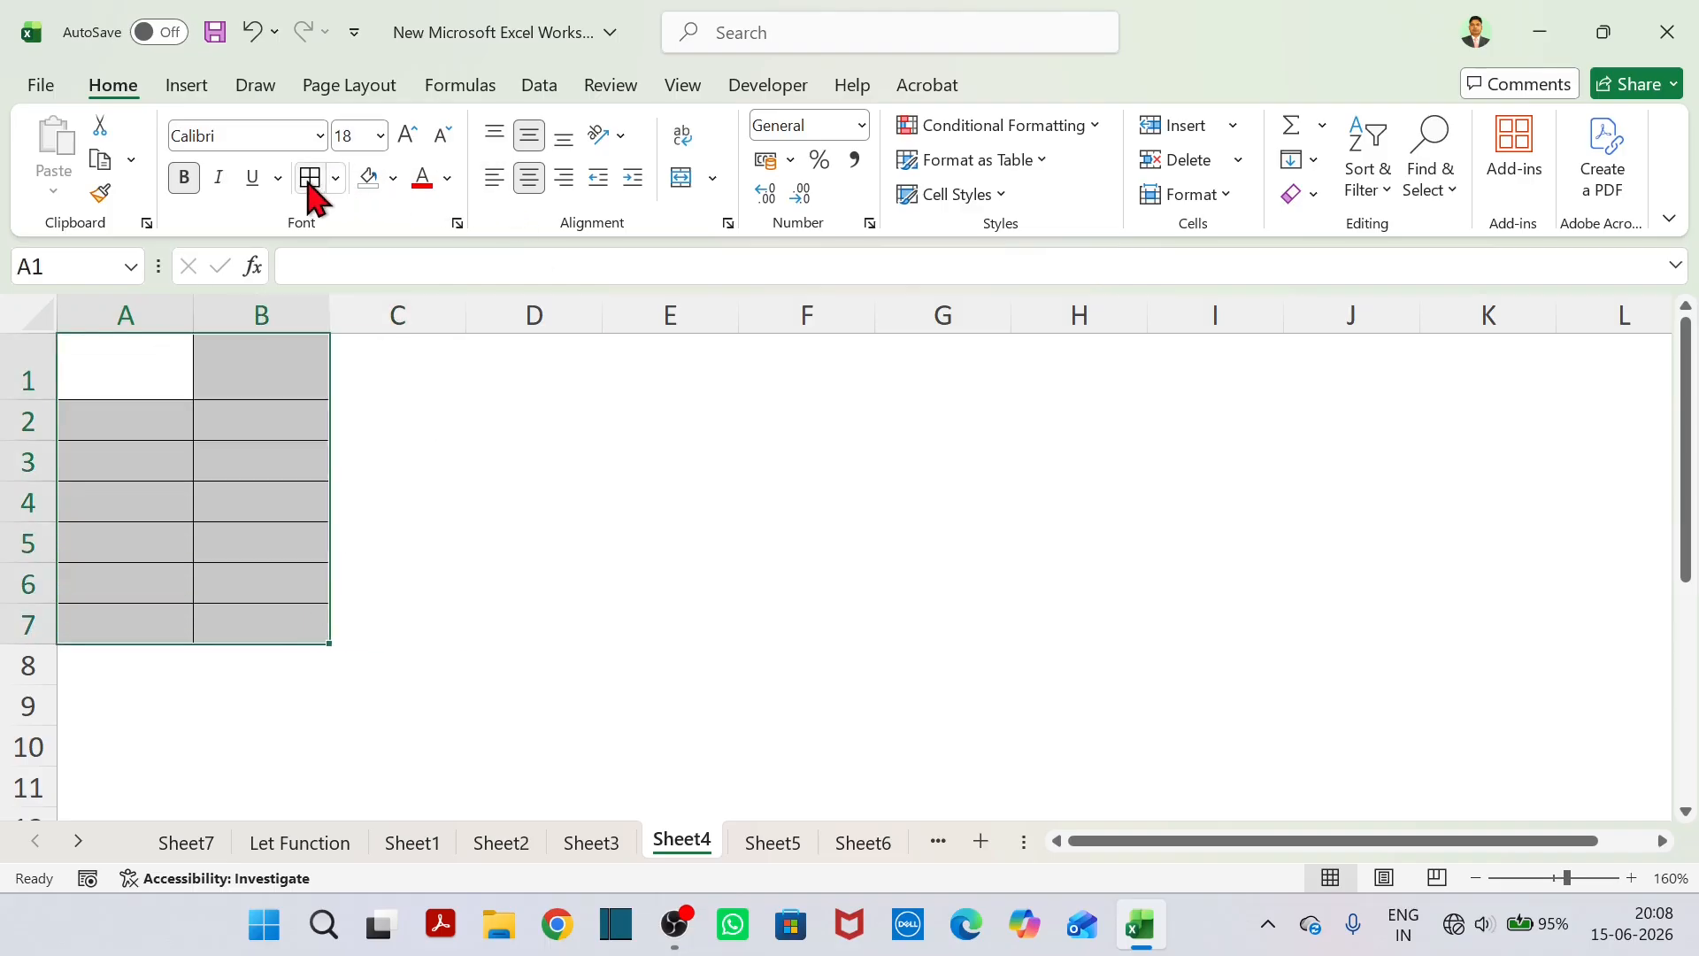
Enter the column headers Product in A1 and Price in B1.
{"action": "left_click", "coordinate": [143, 394]}
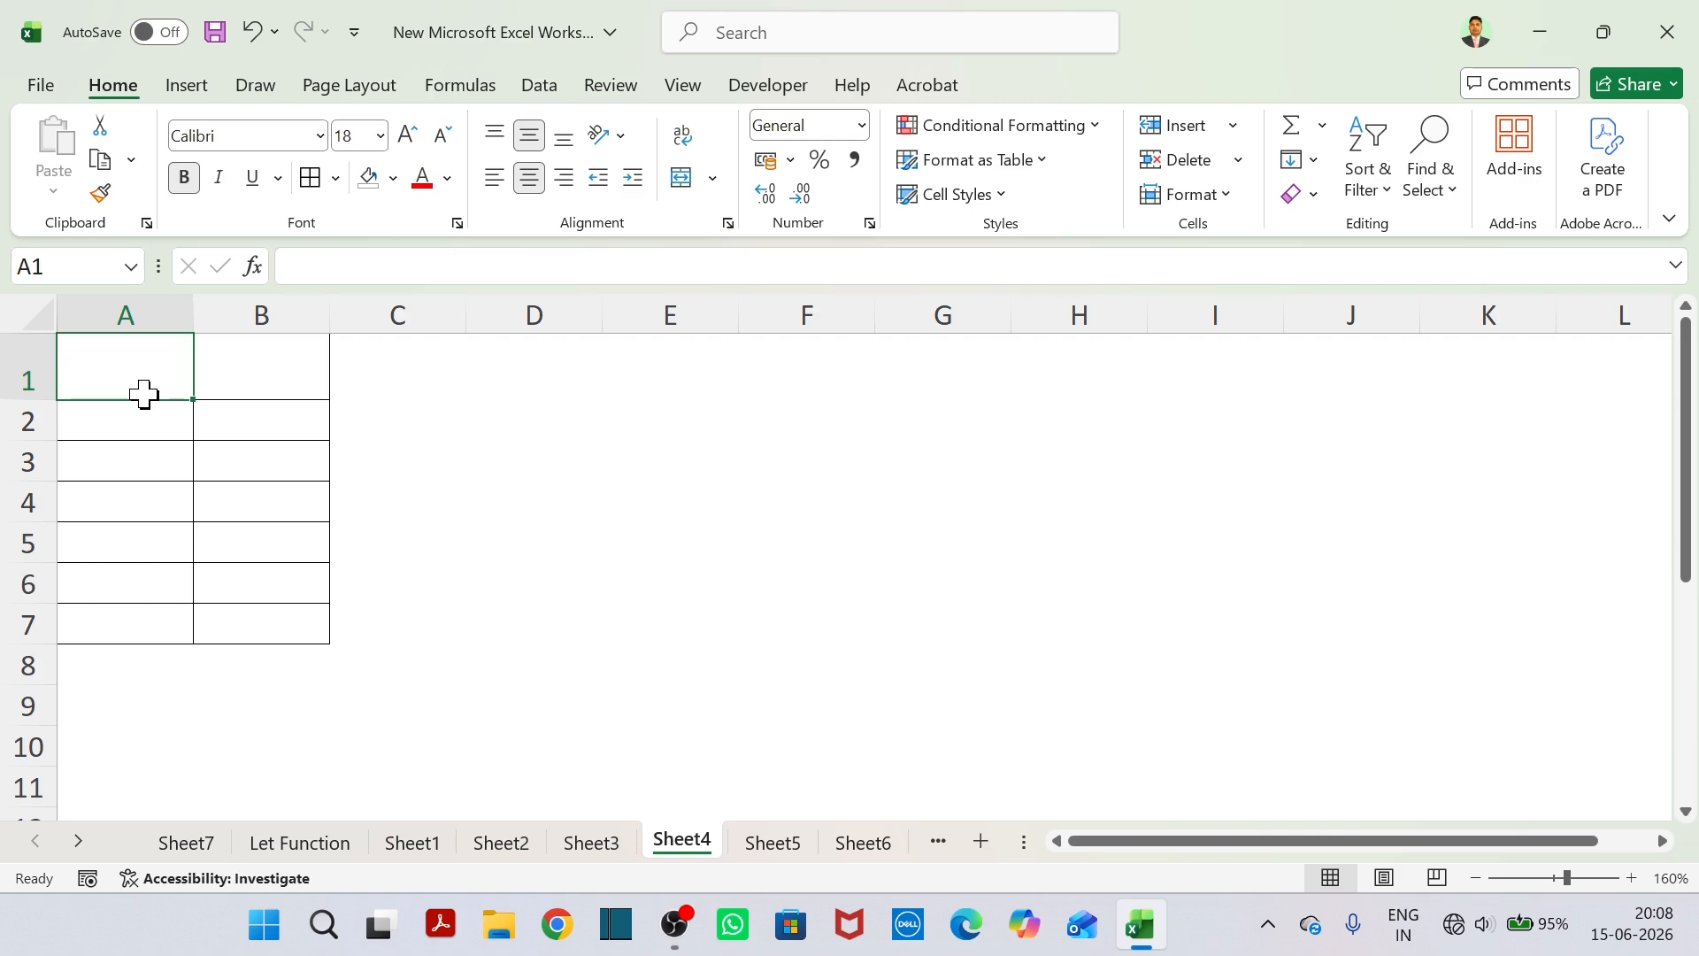
{"action": "type", "text": "Product"}
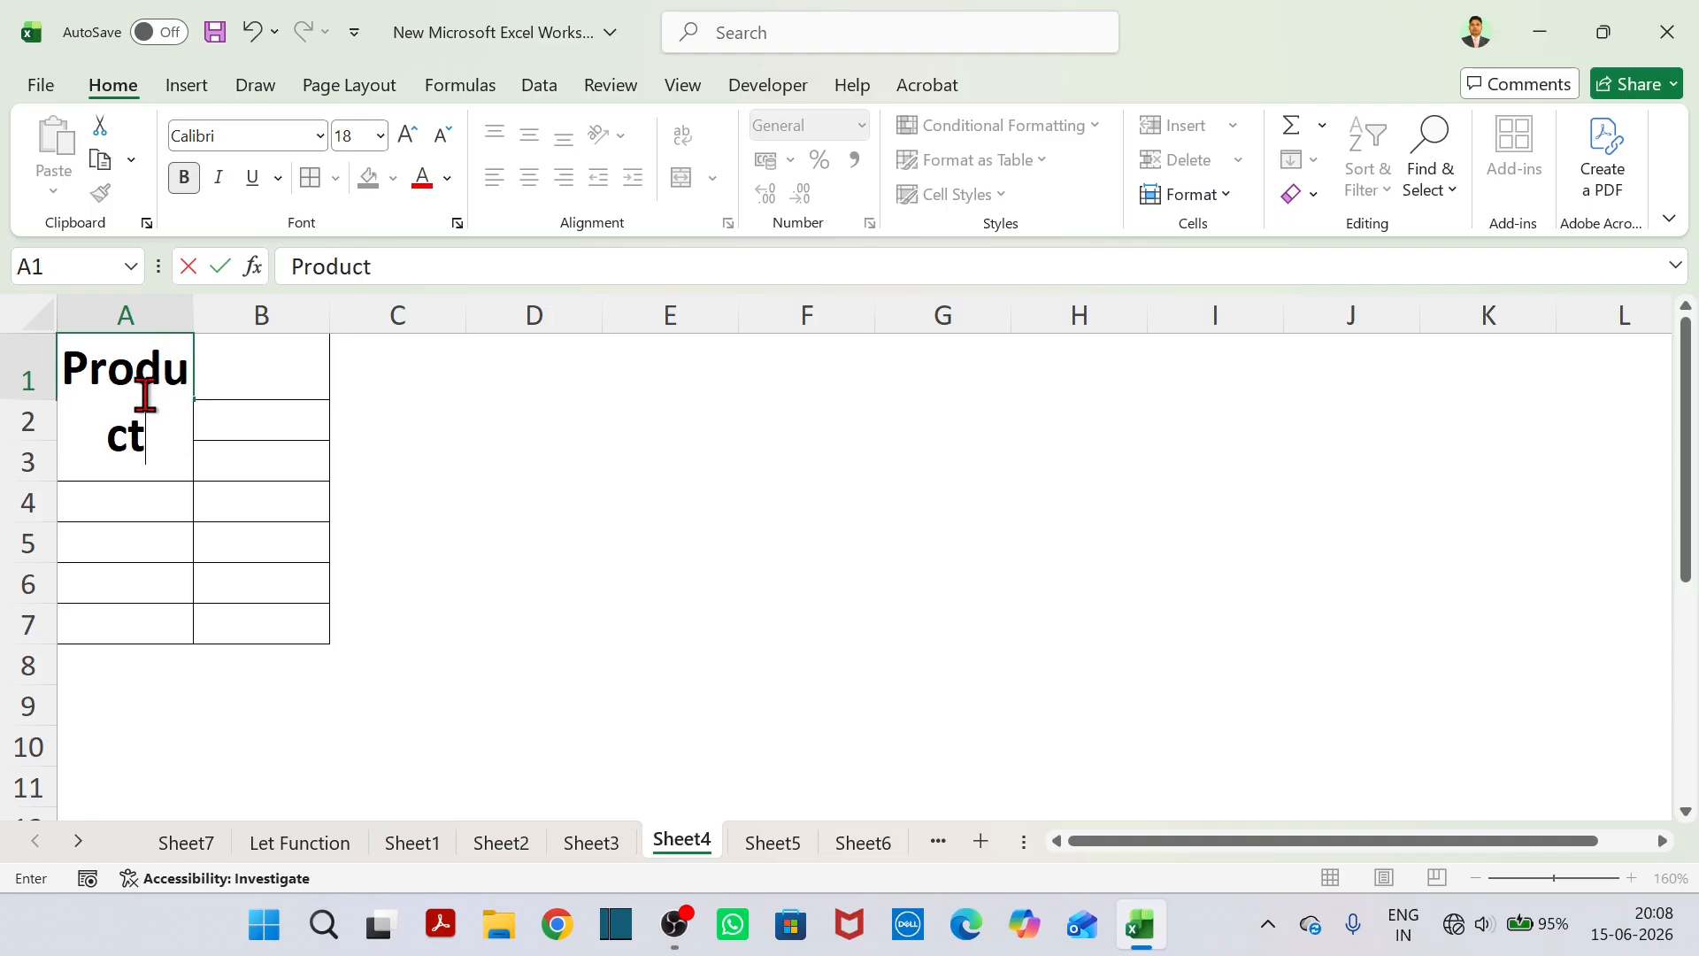
{"action": "key", "text": "Tab"}
{"action": "type", "text": "Price"}
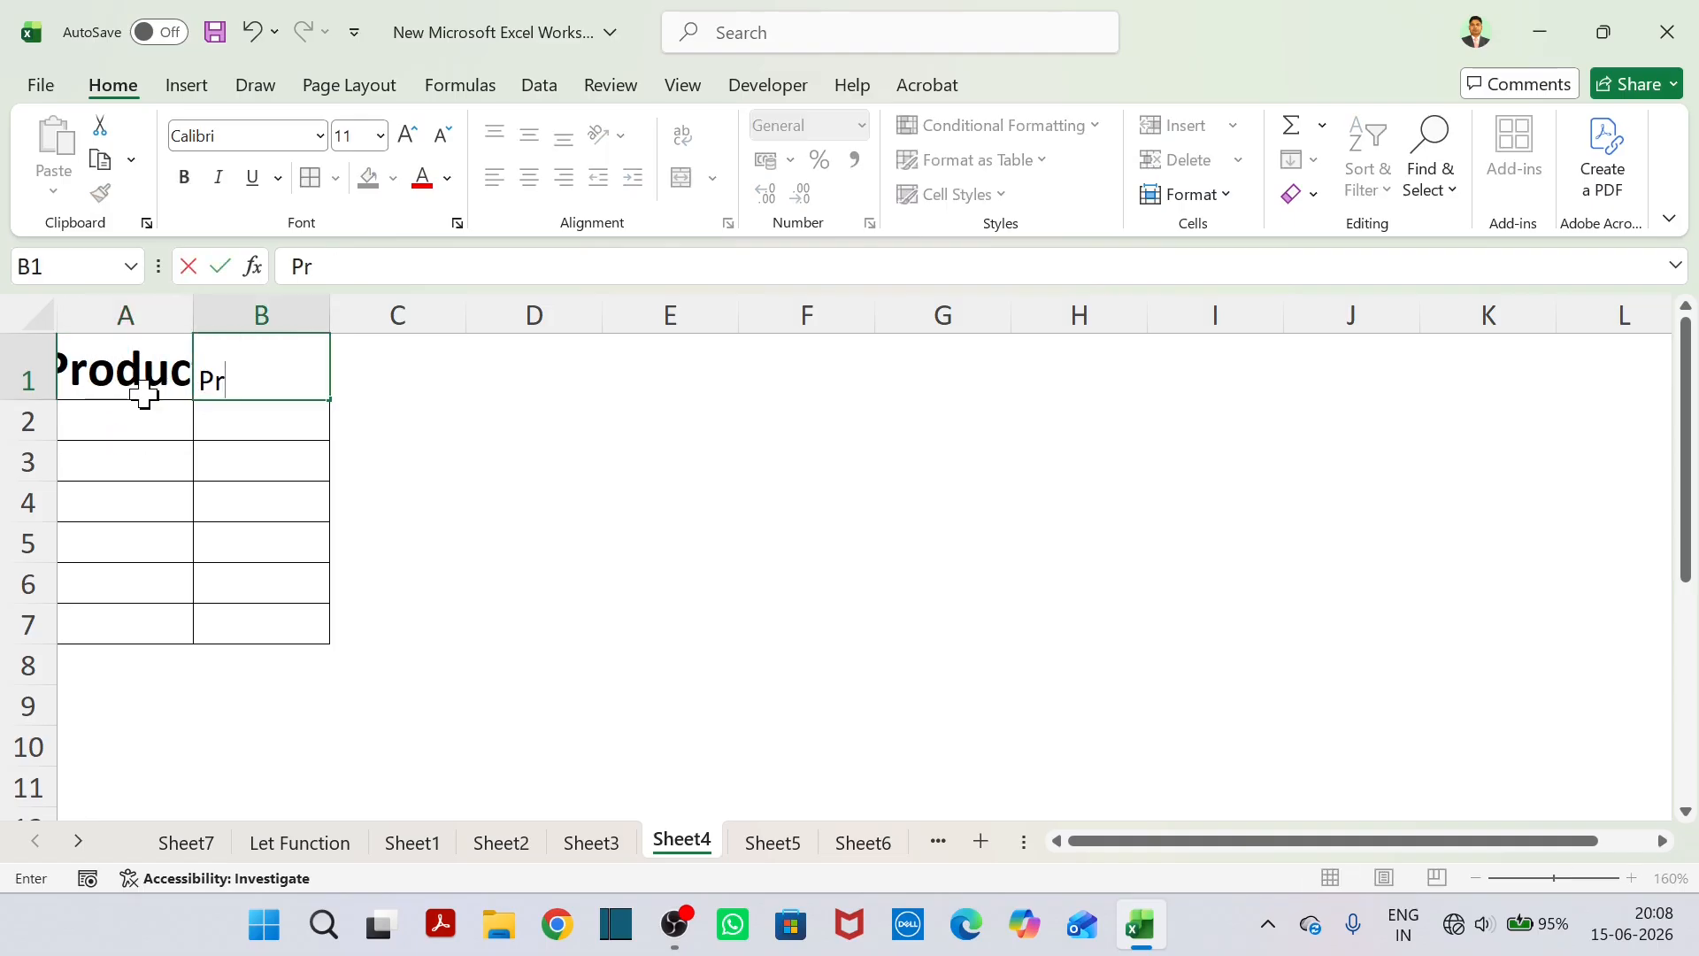
{"action": "left_click", "coordinate": [364, 564]}
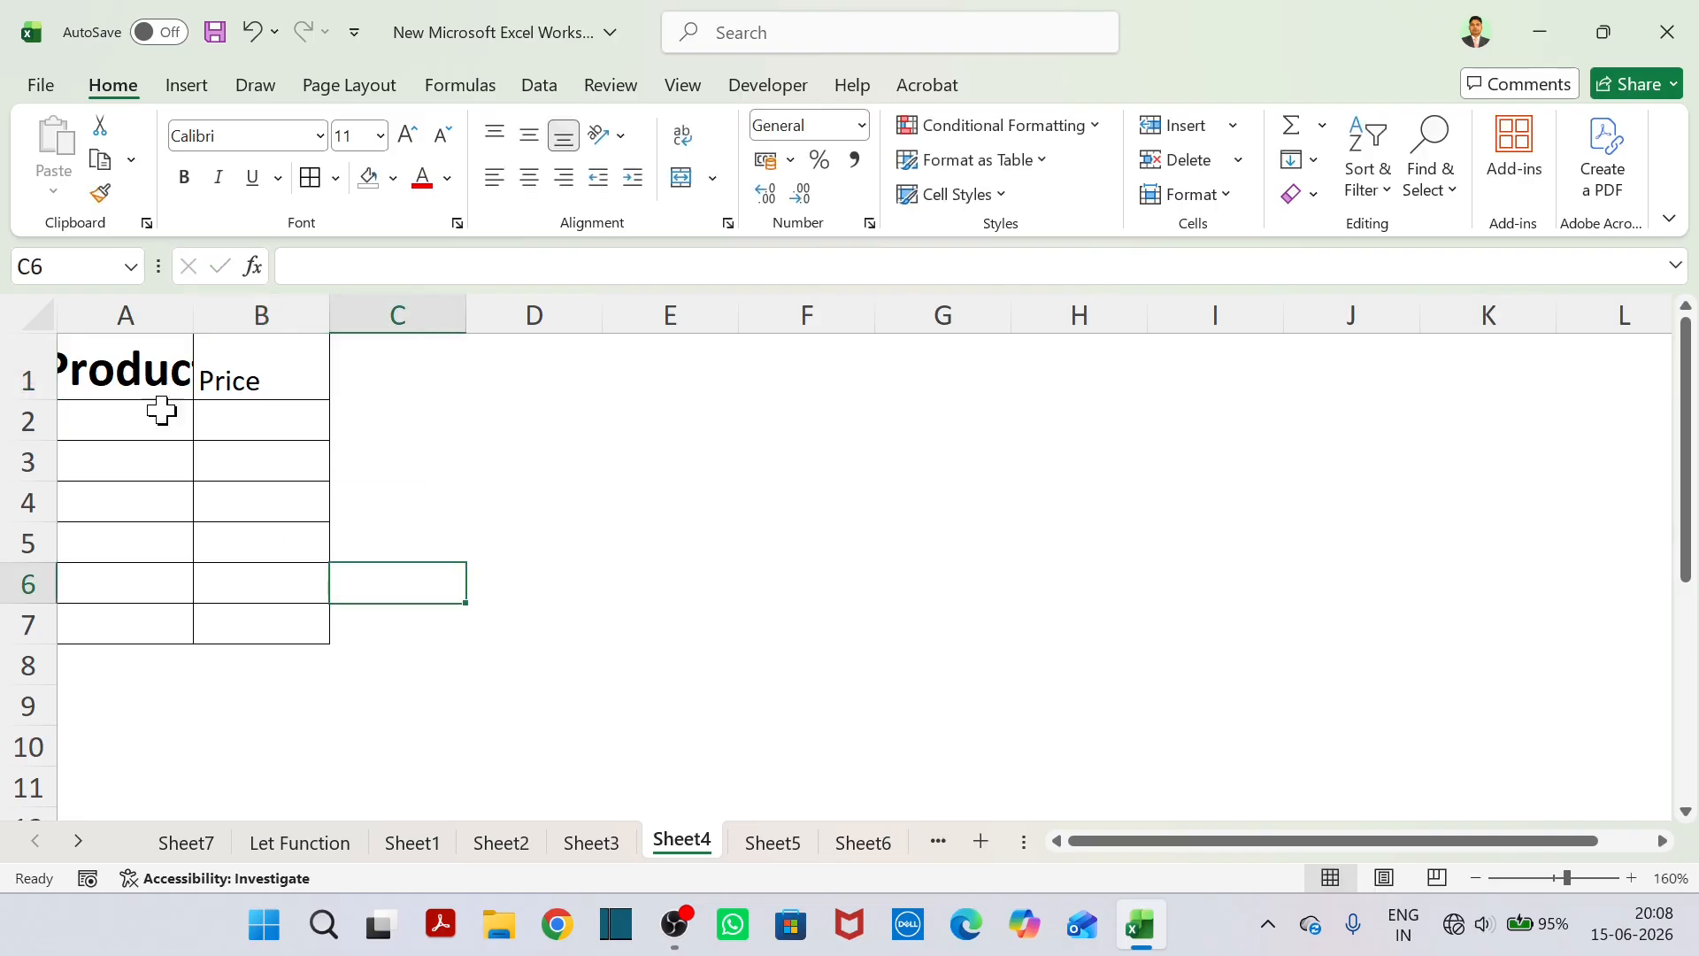
Autofit column A's width and set the font size of A1:B7 to 18.
{"action": "double_click", "coordinate": [195, 321]}
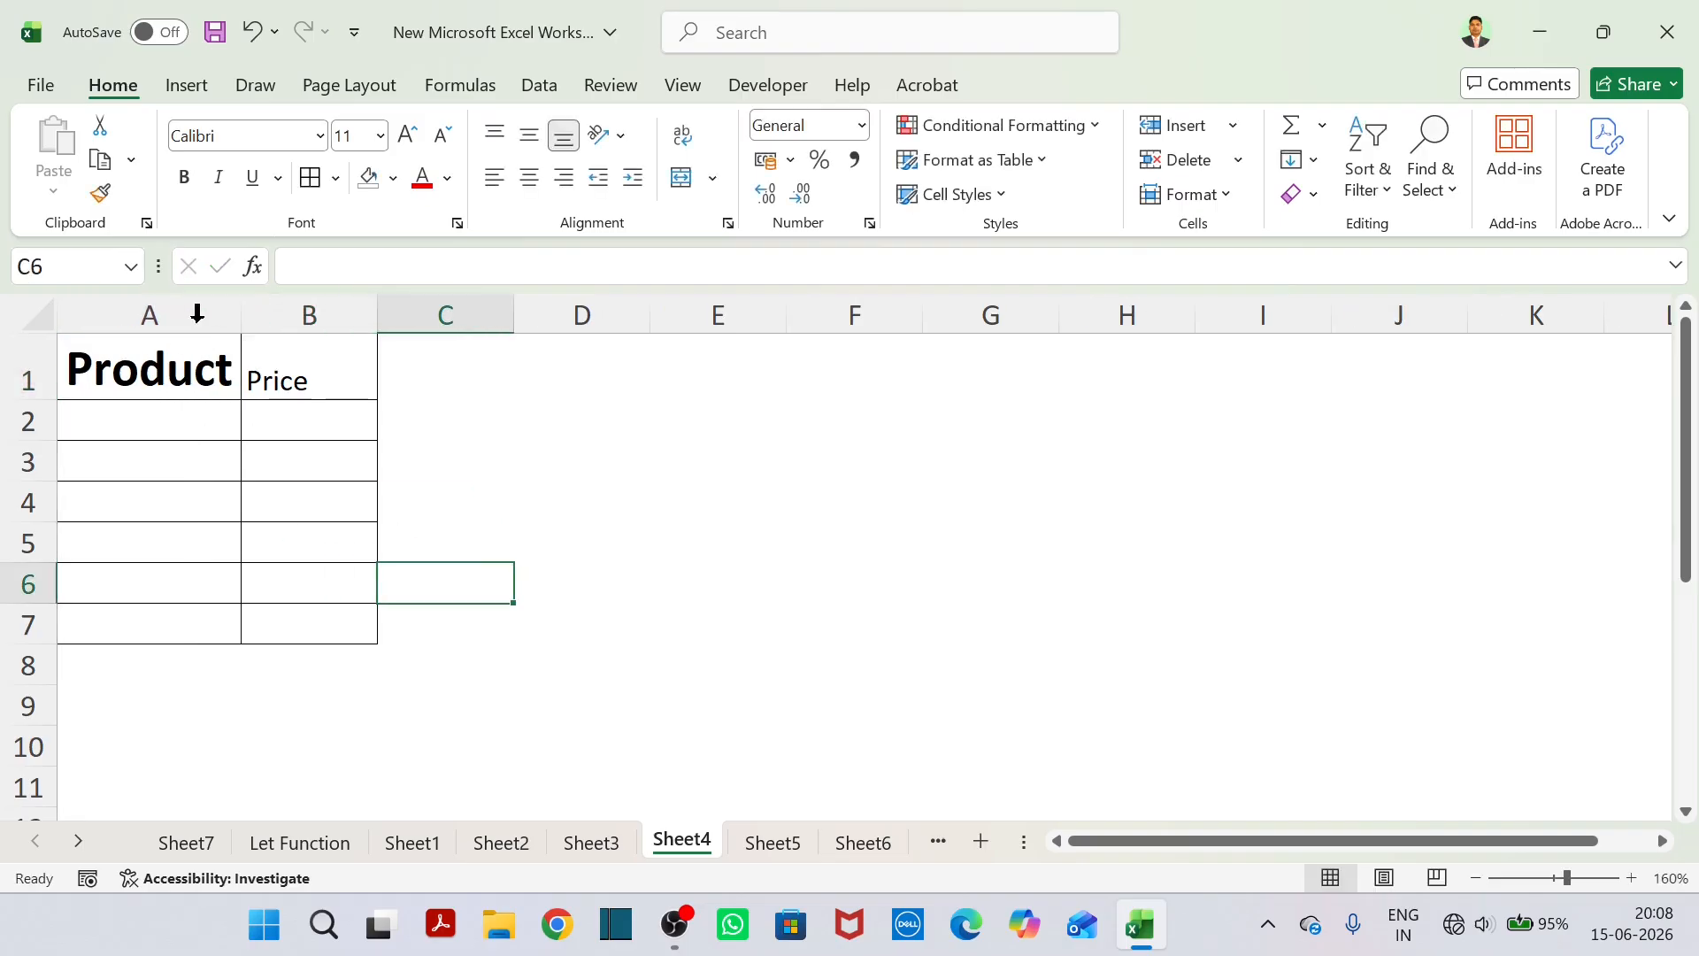
{"action": "mouse_move", "coordinate": [216, 368]}
{"action": "left_mouse_down"}
{"action": "mouse_move", "coordinate": [319, 611]}
{"action": "mouse_move", "coordinate": [349, 599]}
{"action": "left_mouse_up"}
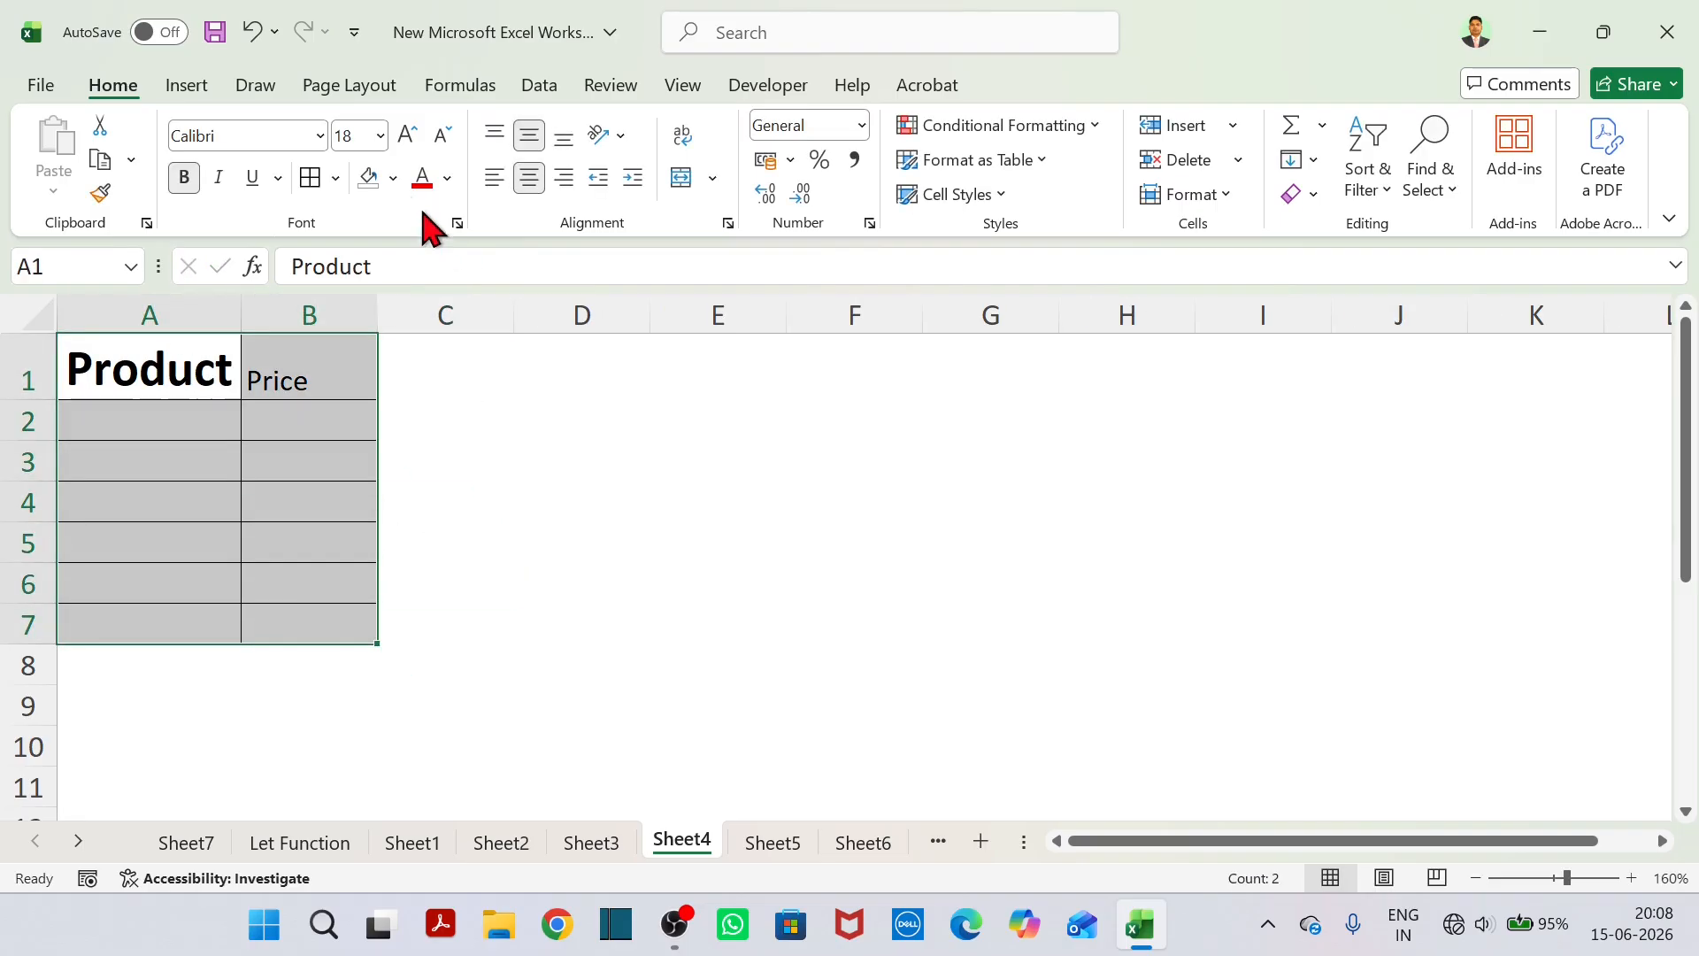
{"action": "left_click", "coordinate": [357, 138]}
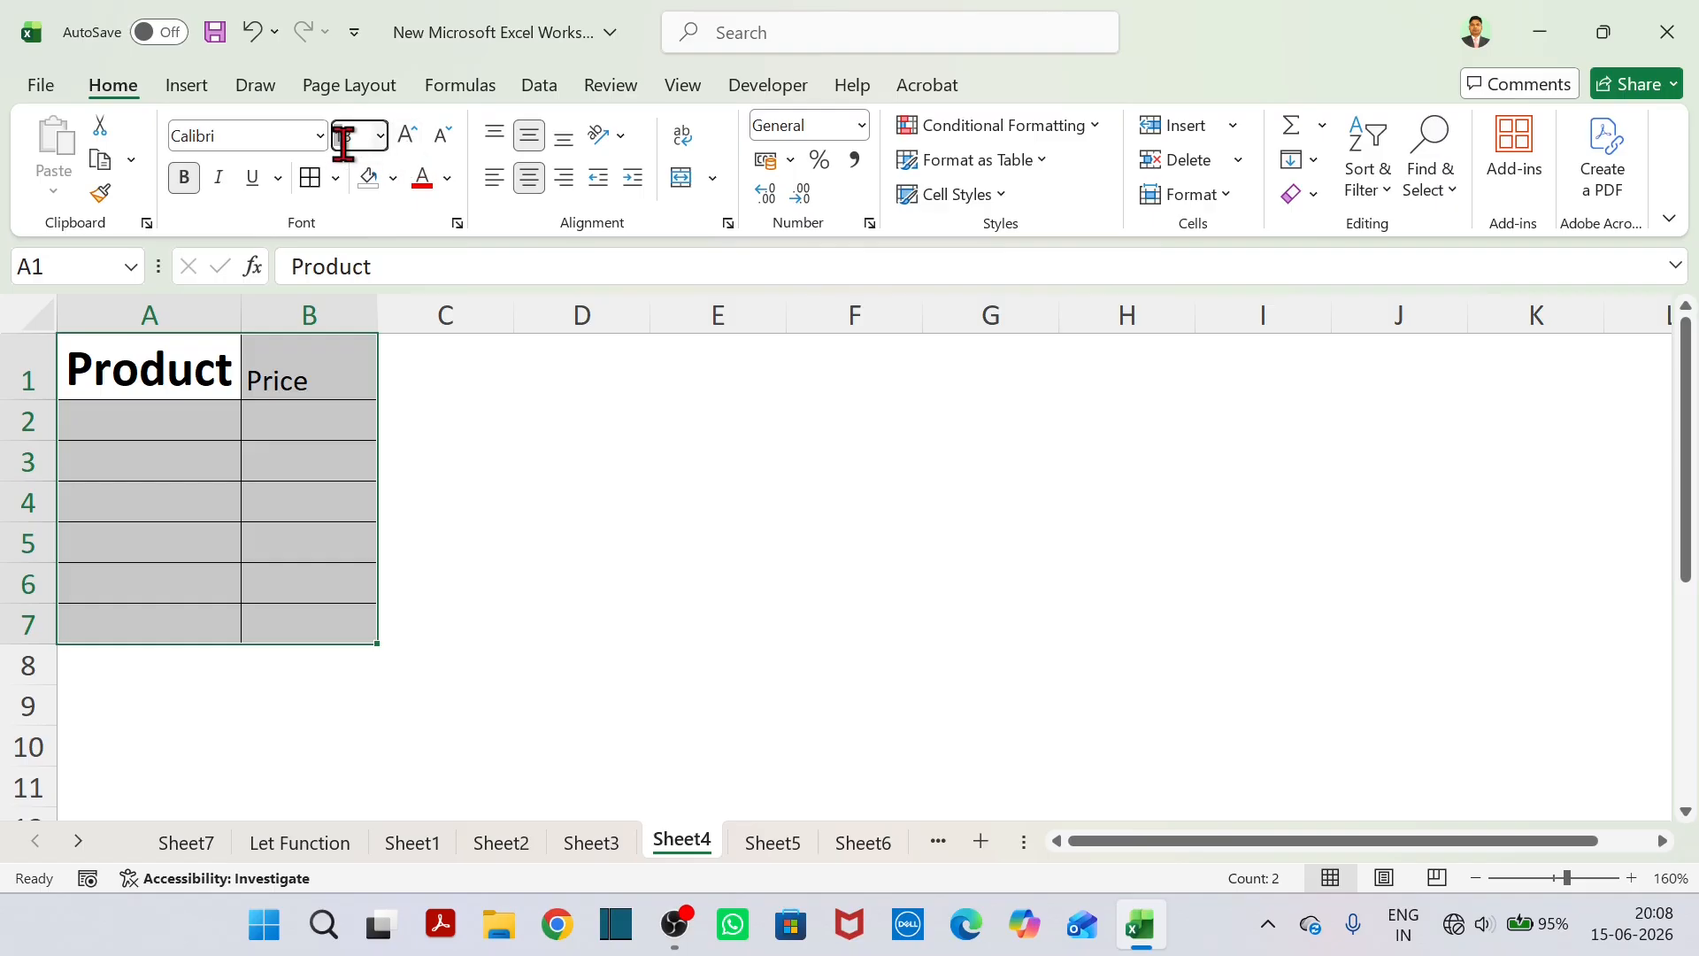
{"action": "left_click", "coordinate": [344, 139]}
{"action": "left_click_drag", "start_coordinate": [354, 139], "coordinate": [336, 143]}
{"action": "key", "text": "Return"}
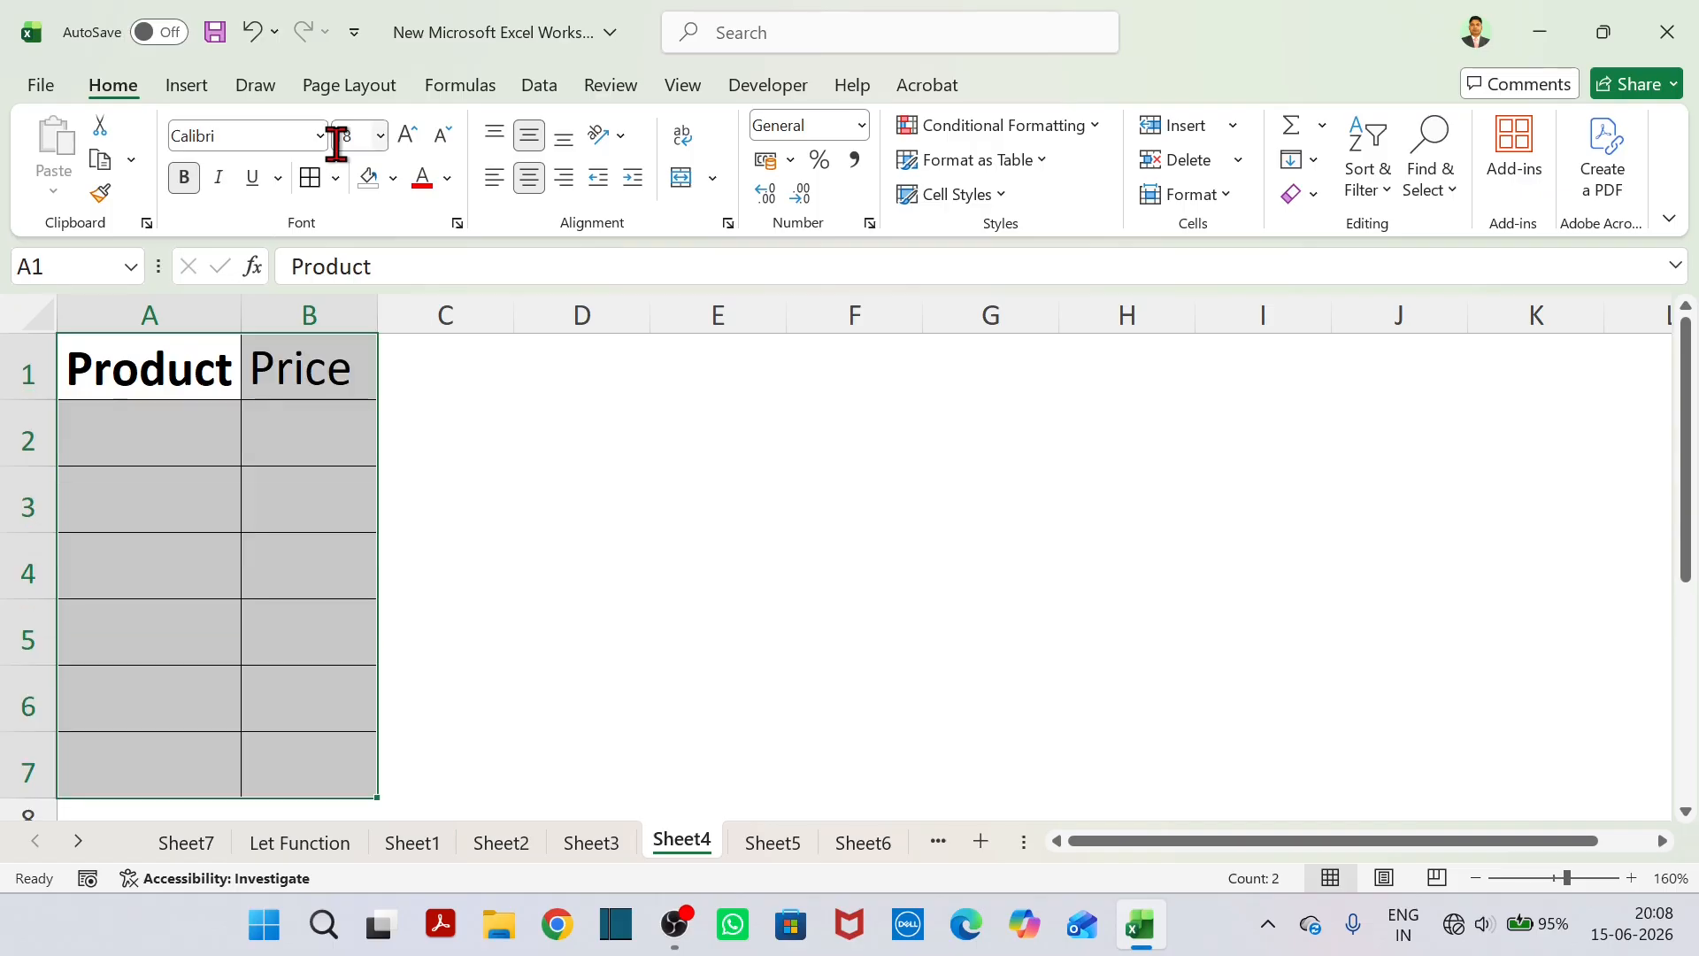
Remove the bold formatting from the headers in A1:B1.
{"action": "left_click_drag", "start_coordinate": [549, 434], "coordinate": [709, 434]}
{"action": "left_click_drag", "start_coordinate": [182, 365], "coordinate": [273, 360]}
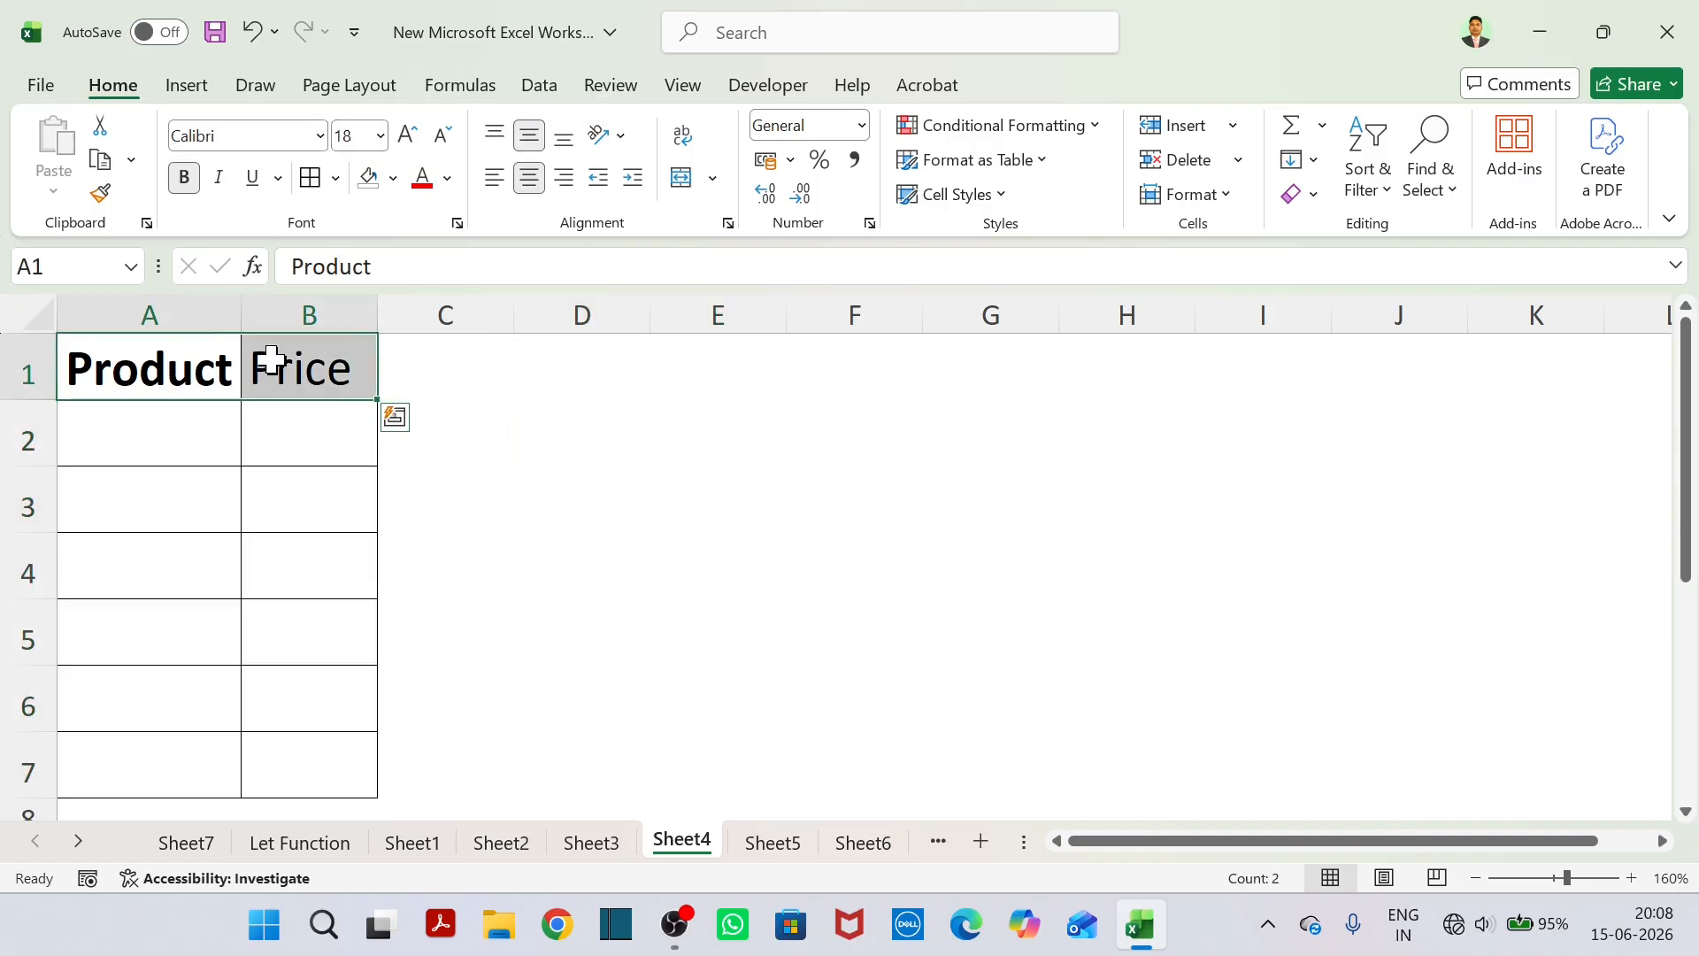
{"action": "left_click", "coordinate": [184, 177]}
{"action": "left_click", "coordinate": [436, 482]}
Enter the products Laptop, Mobile, TV and AC in cells A2 to A5.
{"action": "left_click", "coordinate": [156, 438]}
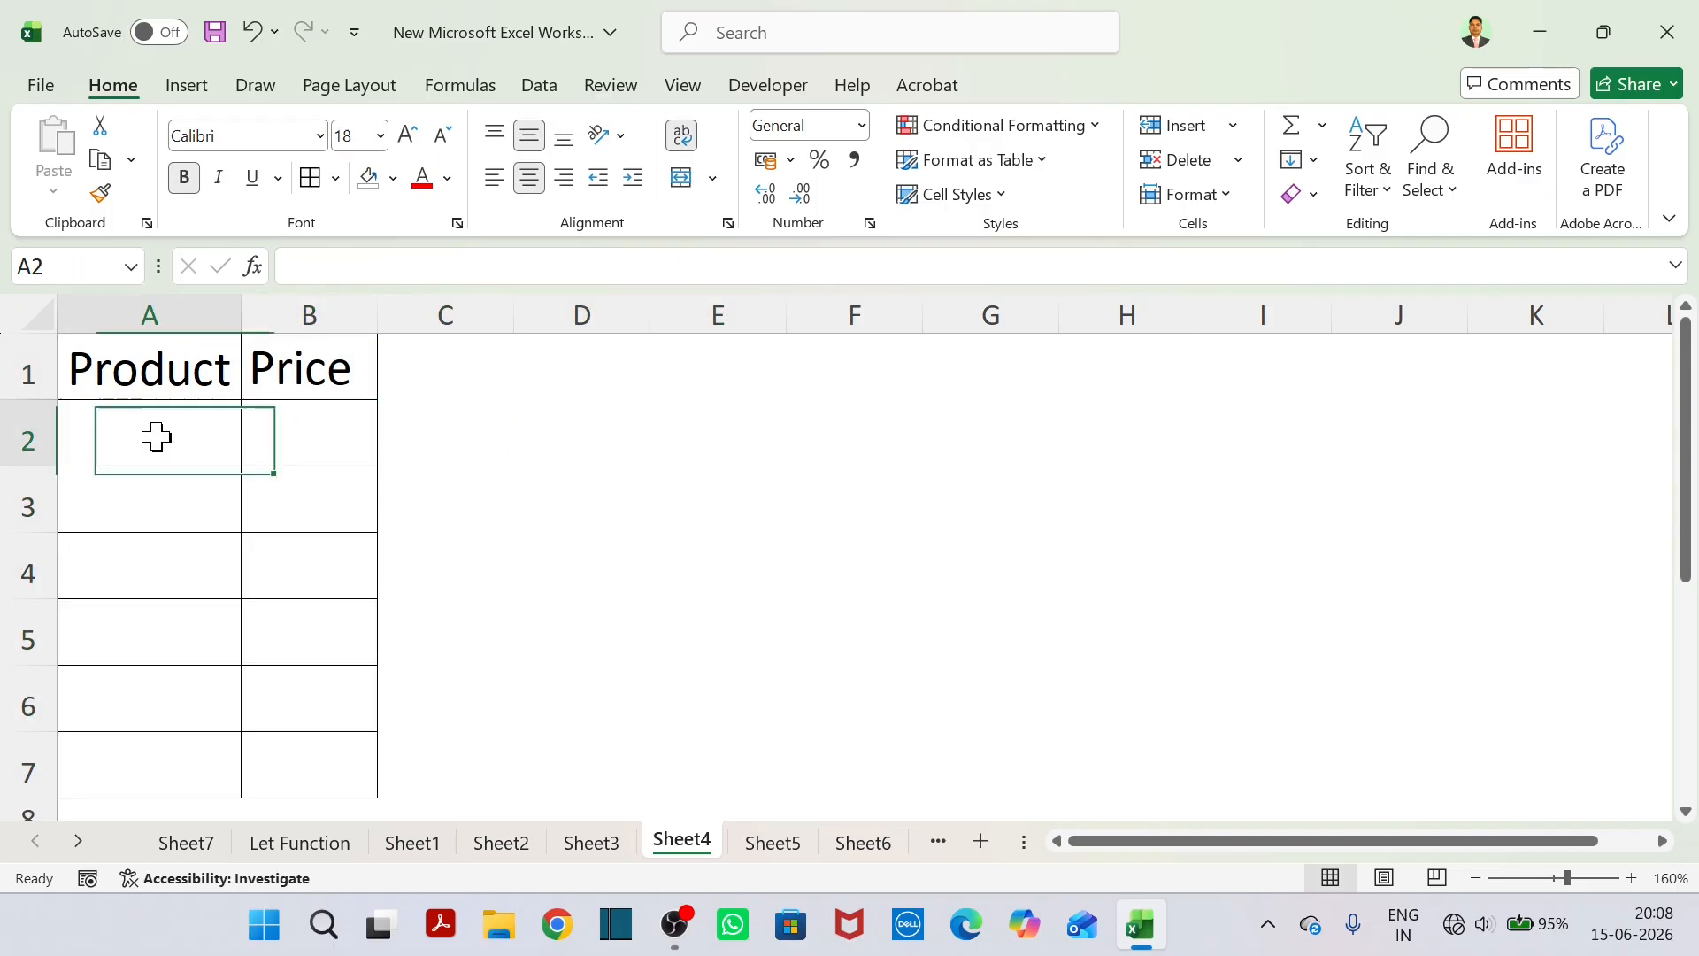
{"action": "type", "text": "Laptop"}
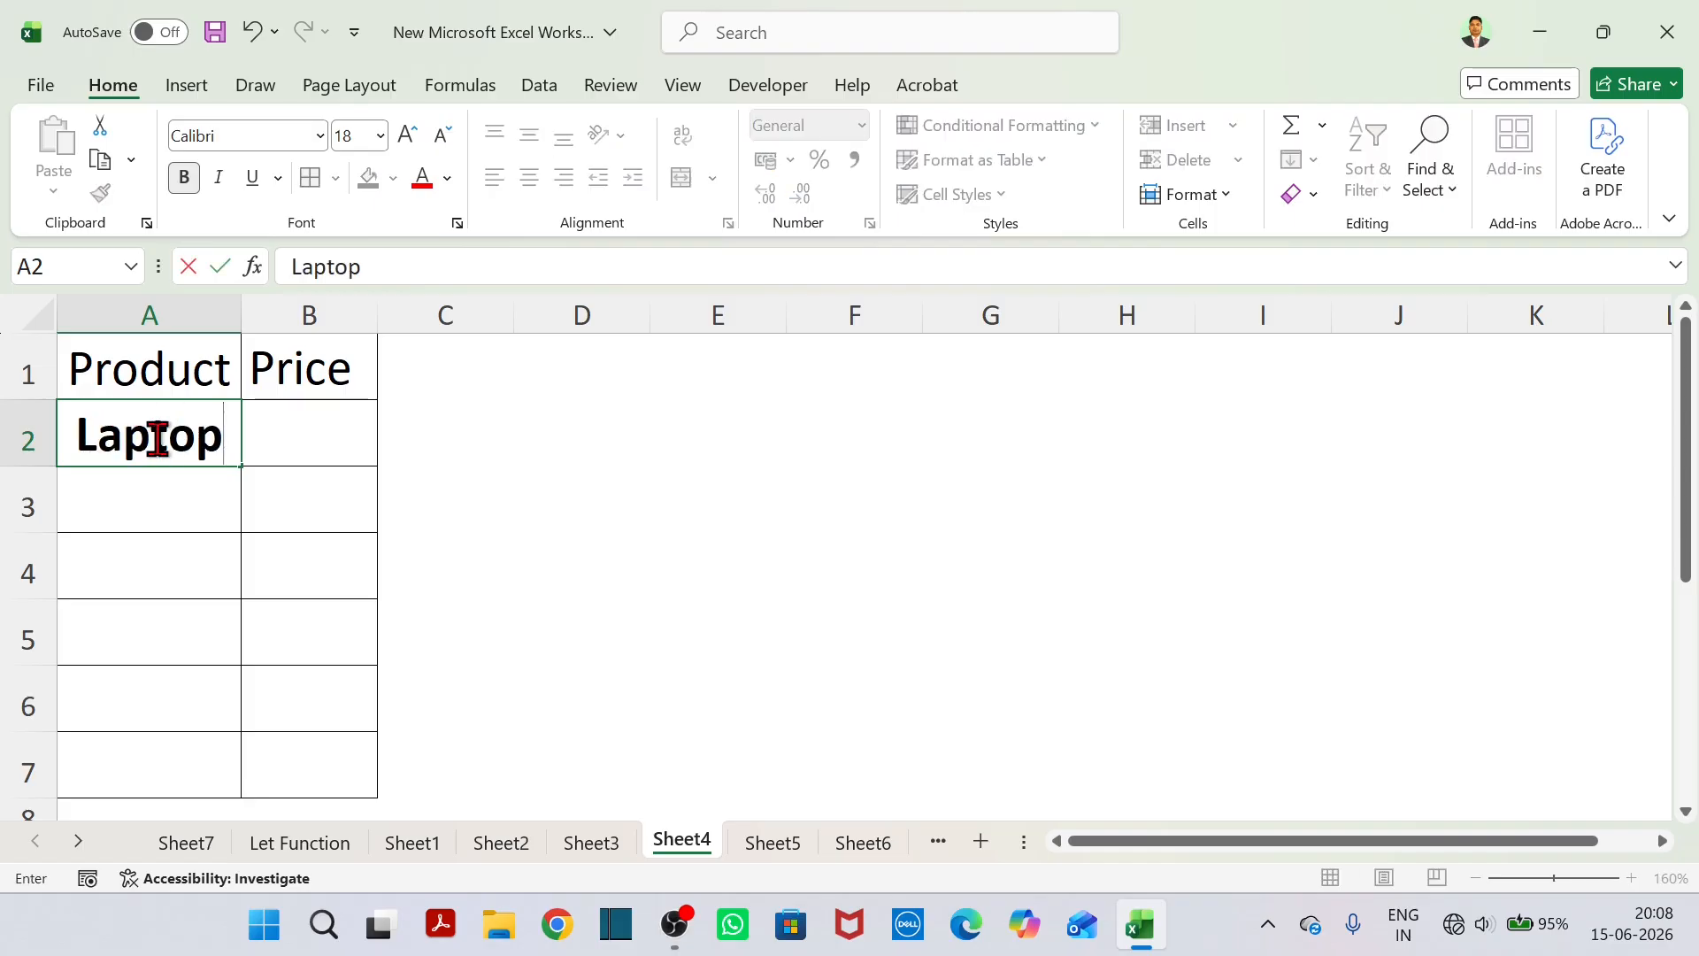
{"action": "key", "text": "Return"}
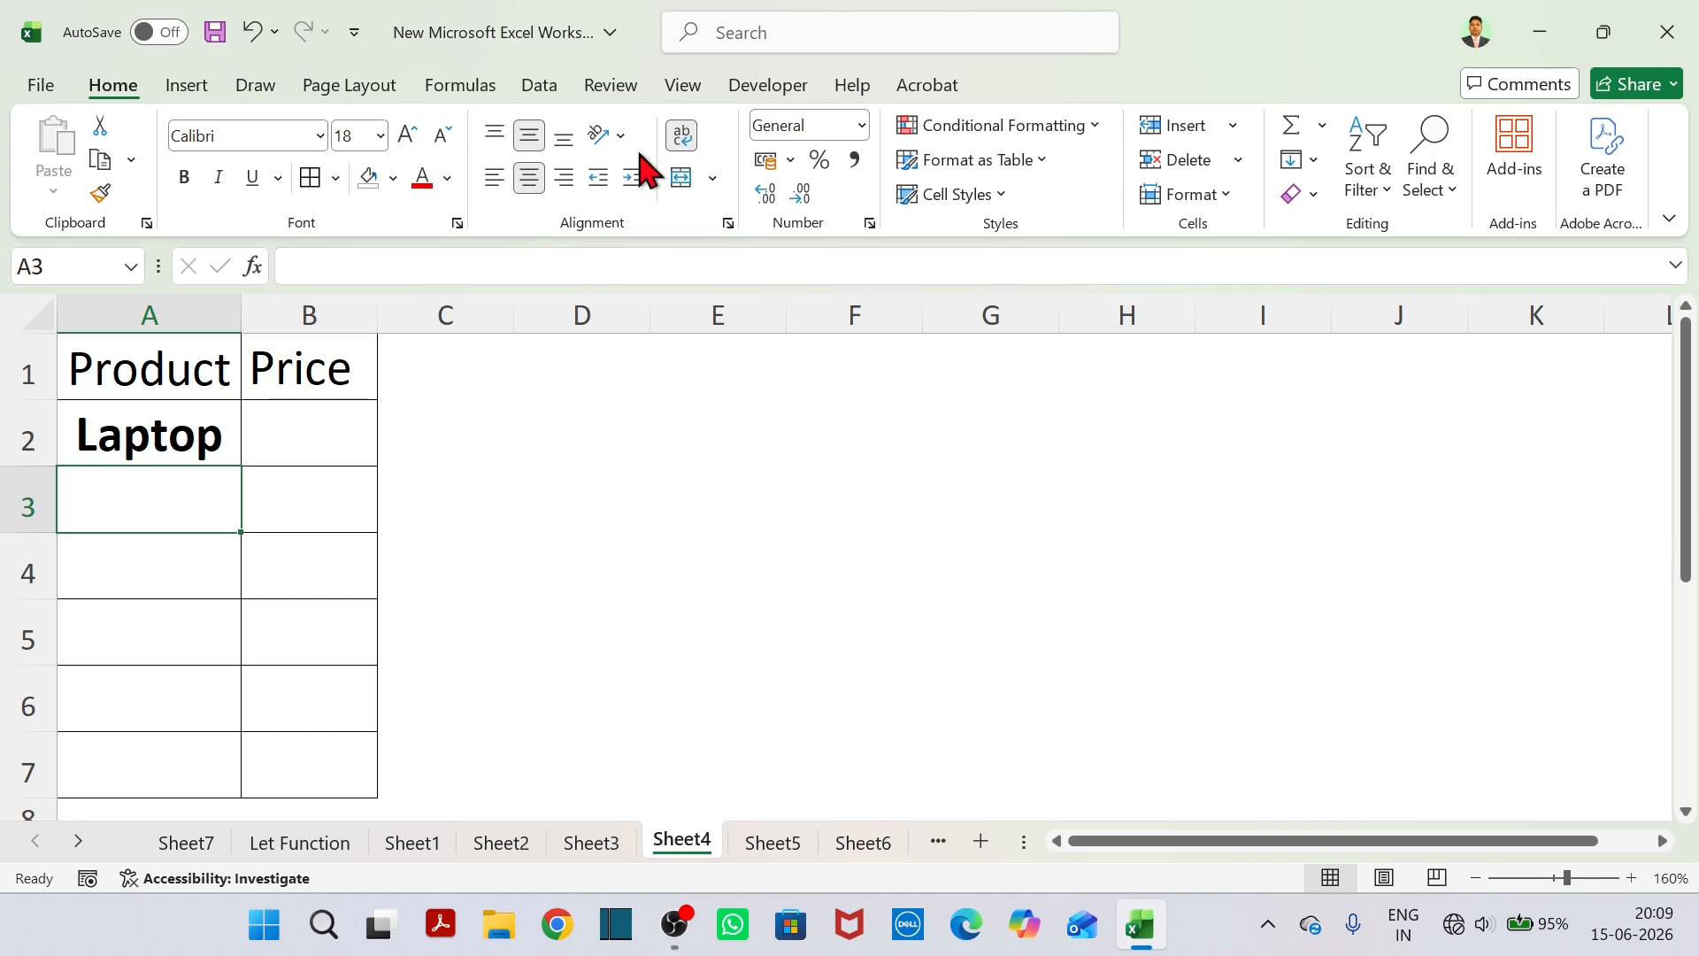
{"action": "type", "text": "Mobile"}
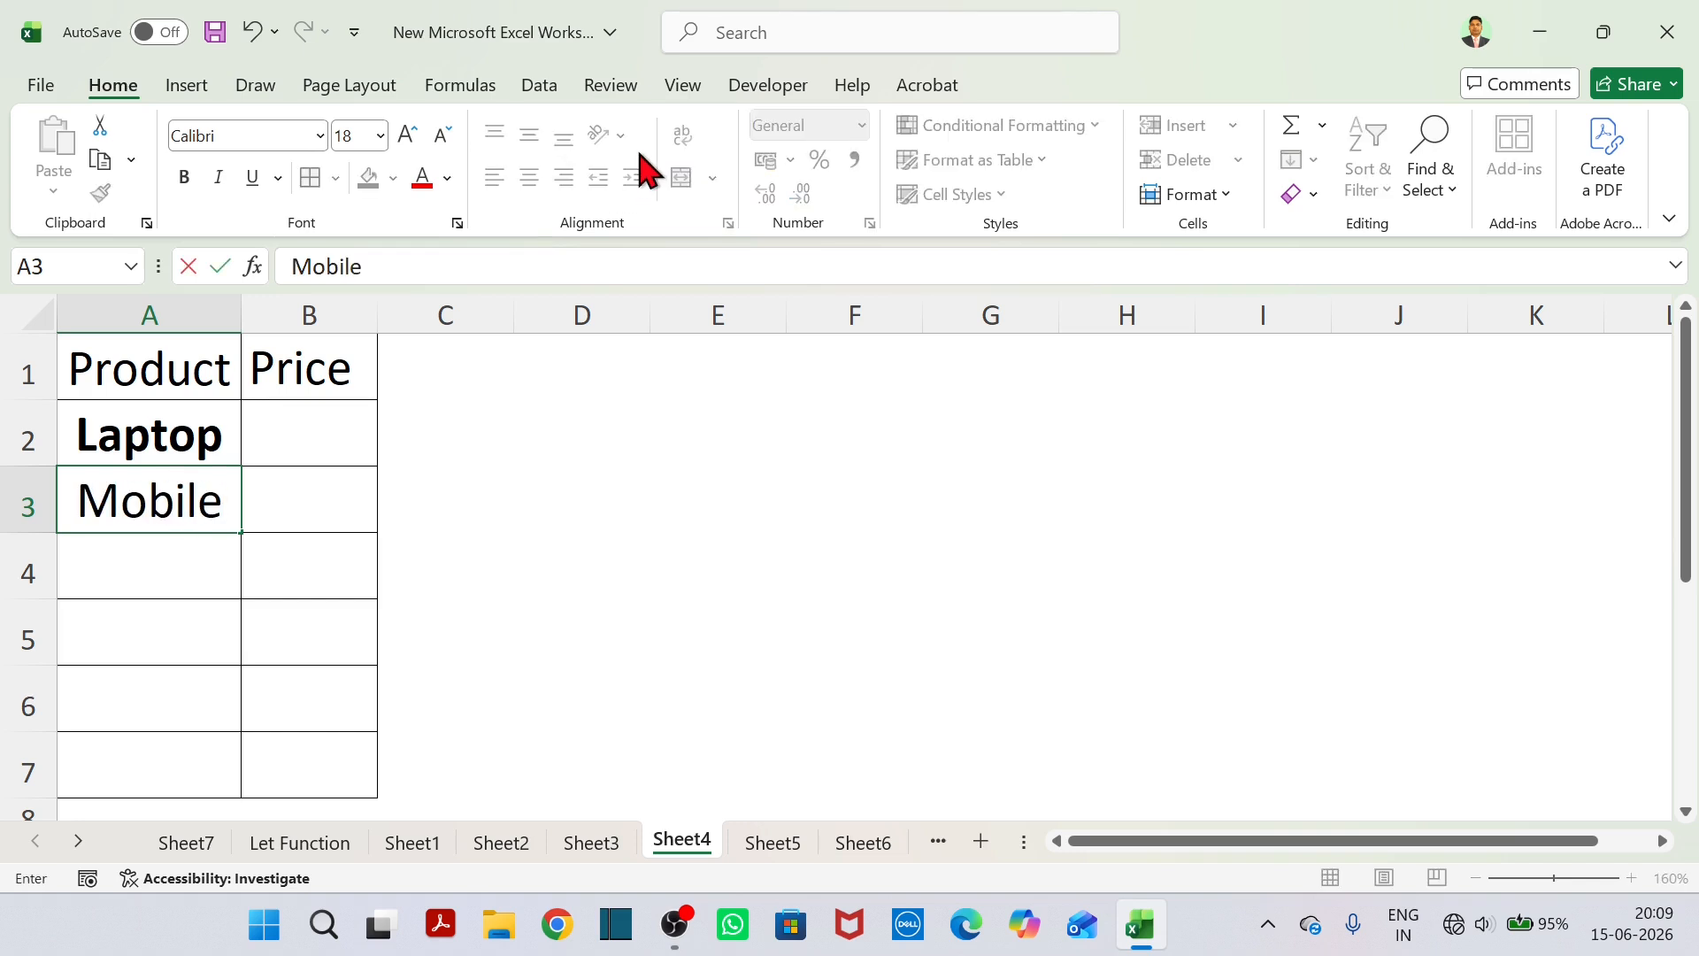
{"action": "key", "text": "Return"}
{"action": "type", "text": "TV"}
{"action": "key", "text": "Return"}
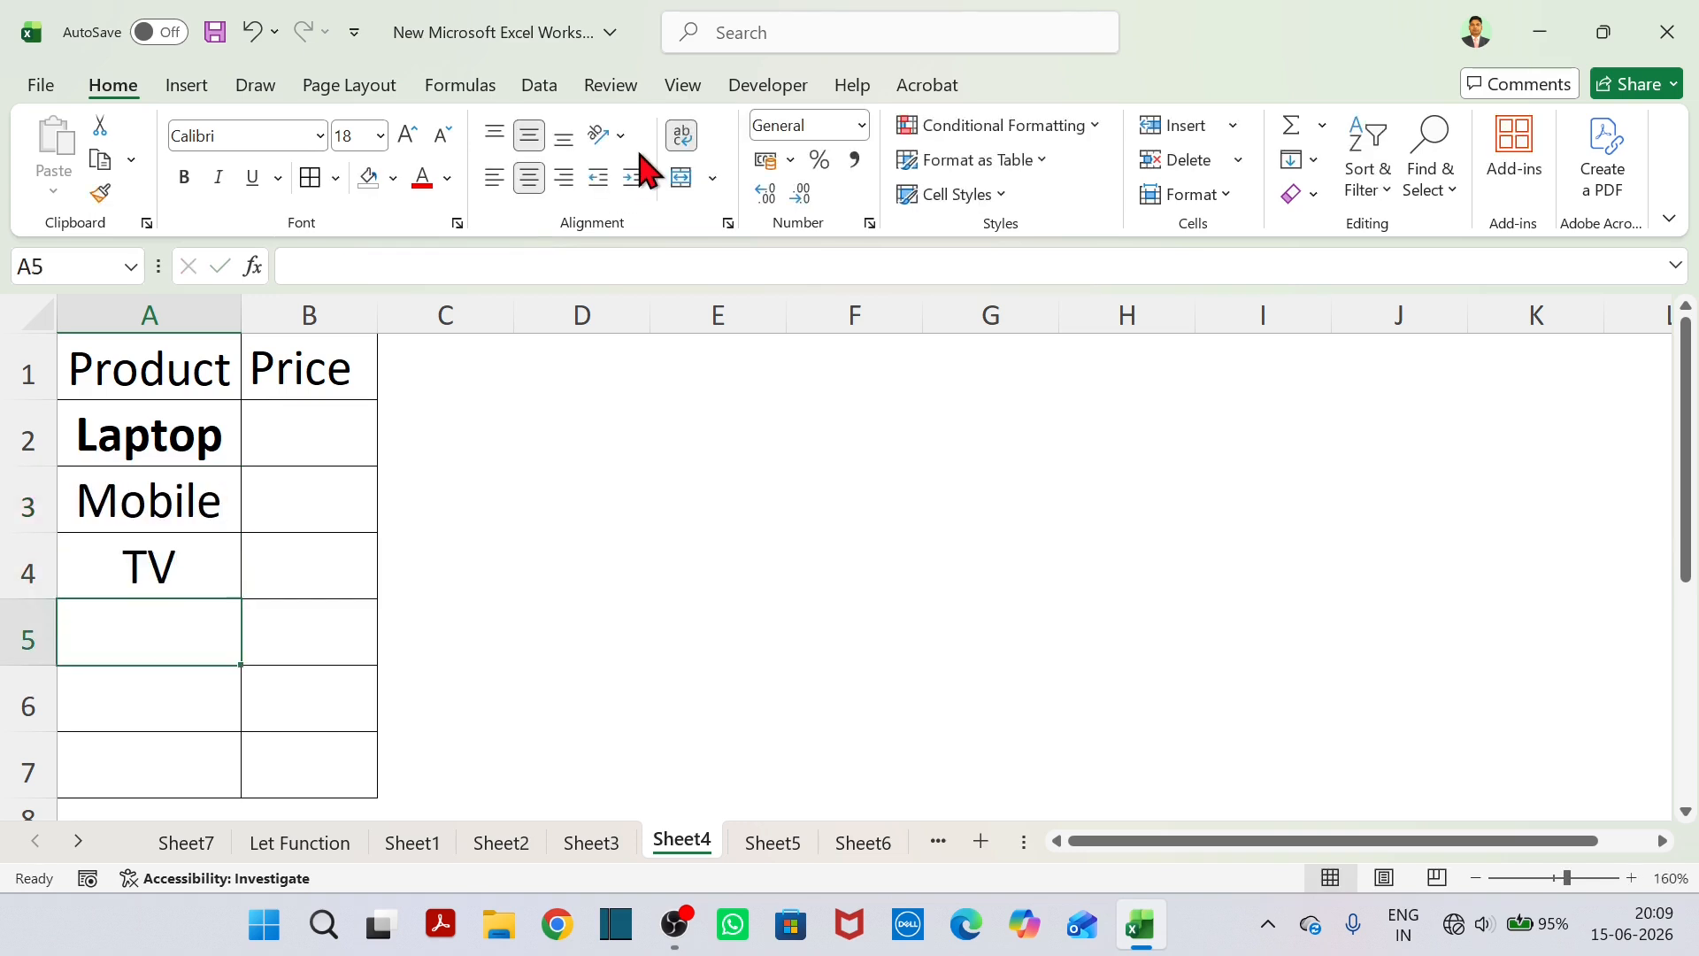
{"action": "type", "text": "AC"}
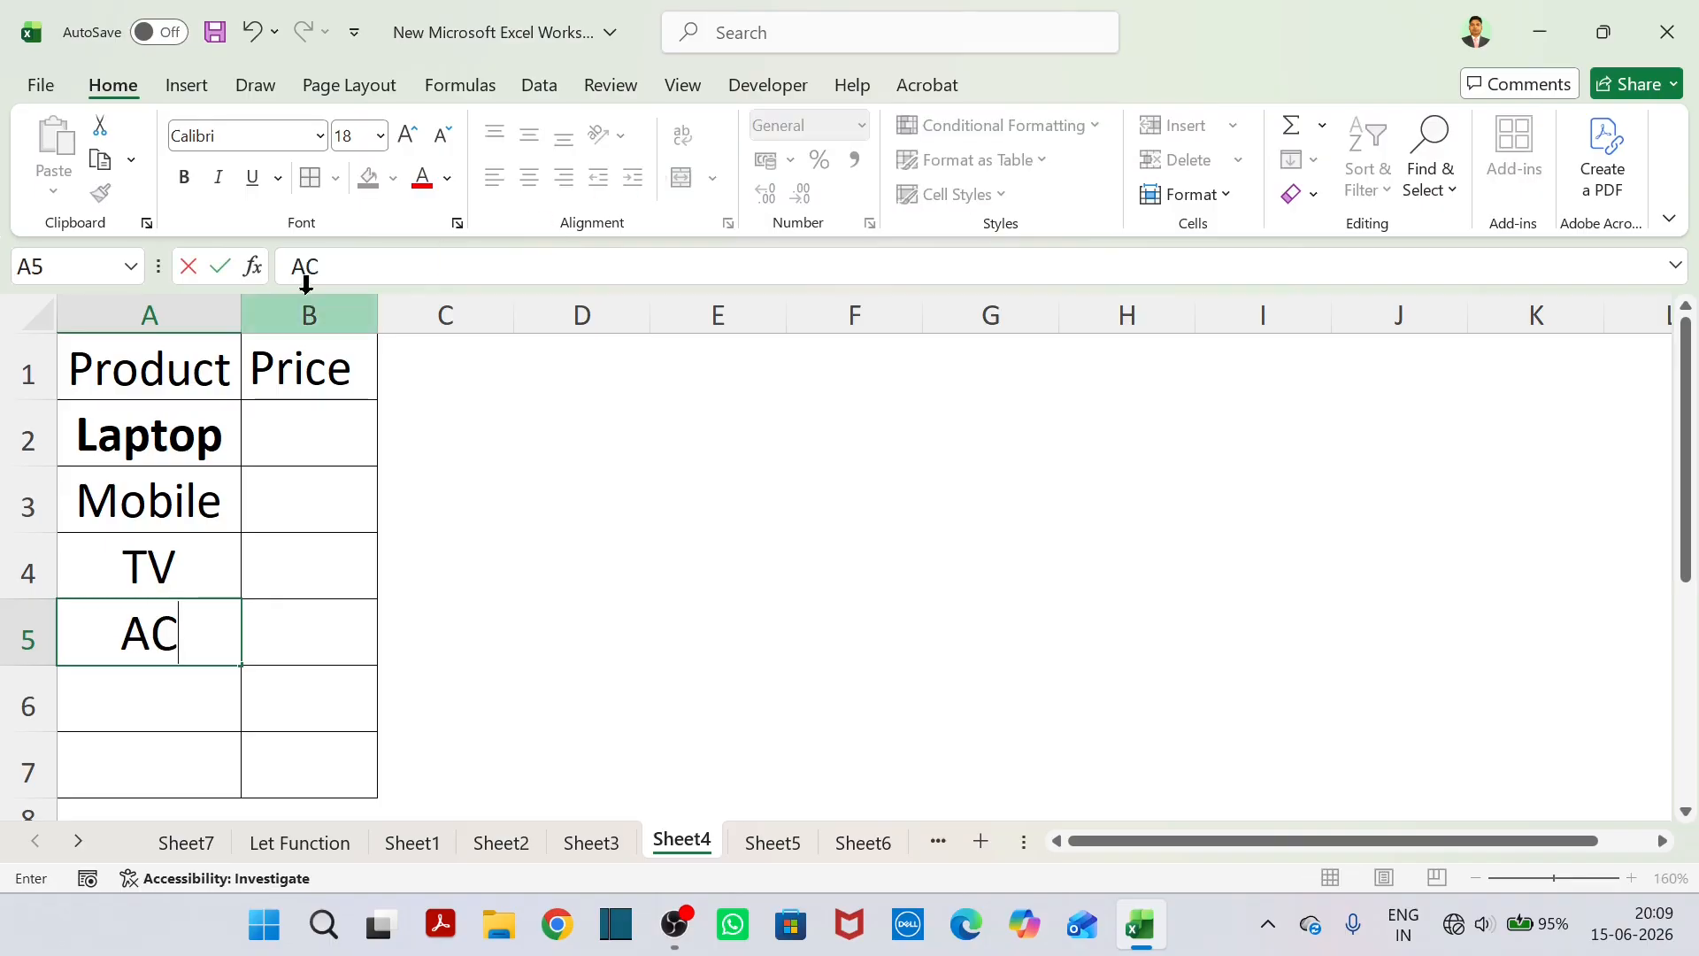
Remove the bold formatting from Laptop in A2 and fill the header cells A1:B1 with yellow.
{"action": "left_click", "coordinate": [213, 447]}
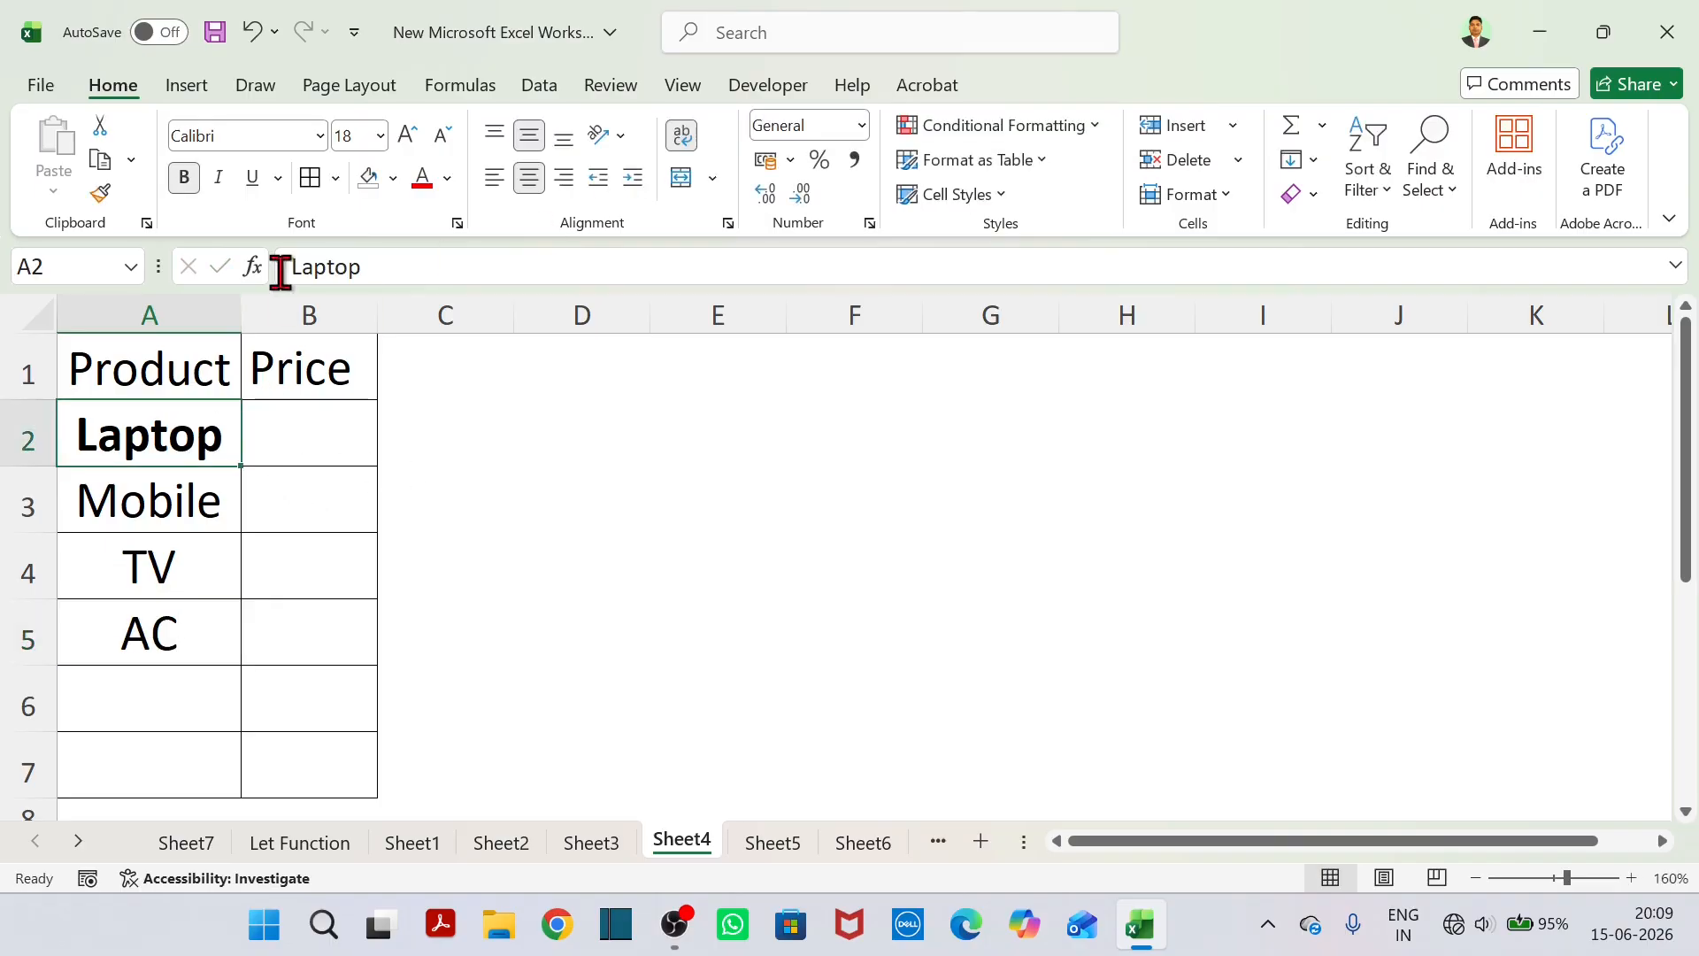
{"action": "left_click", "coordinate": [184, 177]}
{"action": "left_click", "coordinate": [402, 496]}
{"action": "left_click_drag", "start_coordinate": [177, 382], "coordinate": [341, 353]}
{"action": "left_click", "coordinate": [393, 177]}
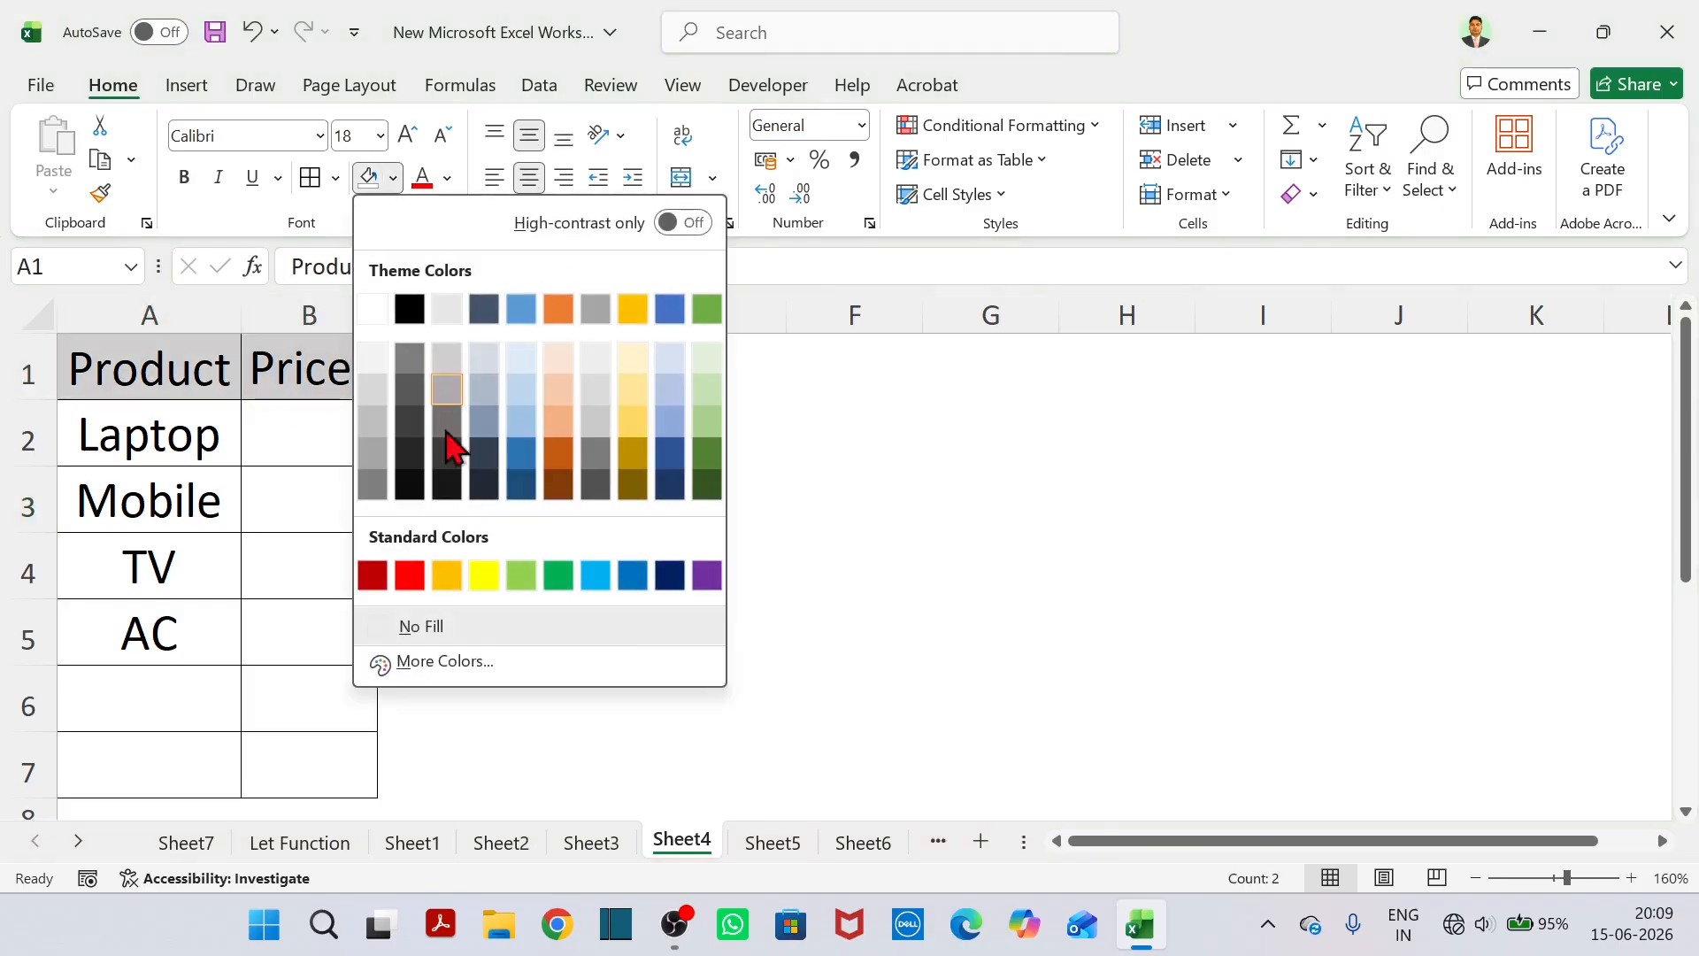
{"action": "left_click", "coordinate": [484, 575]}
{"action": "left_click", "coordinate": [525, 552]}
Widen column B and enter the prices 50000, 30000, 40000 and 20000 in B2 to B5.
{"action": "left_click", "coordinate": [310, 434]}
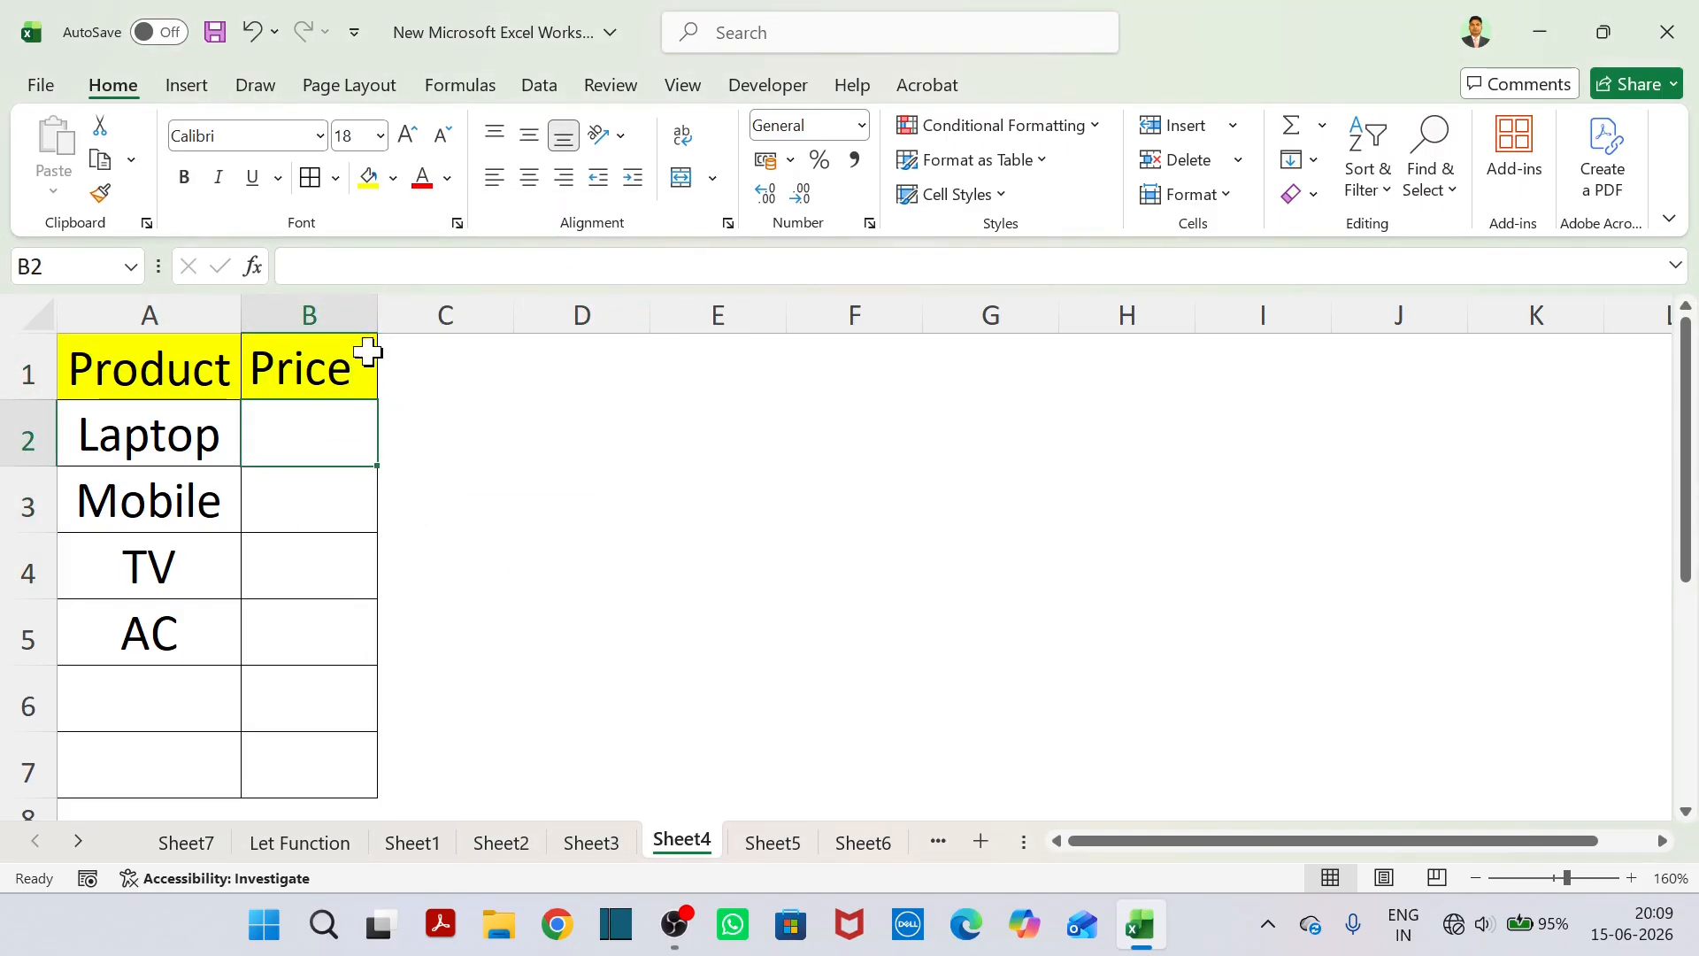
{"action": "left_click_drag", "start_coordinate": [377, 319], "coordinate": [451, 319]}
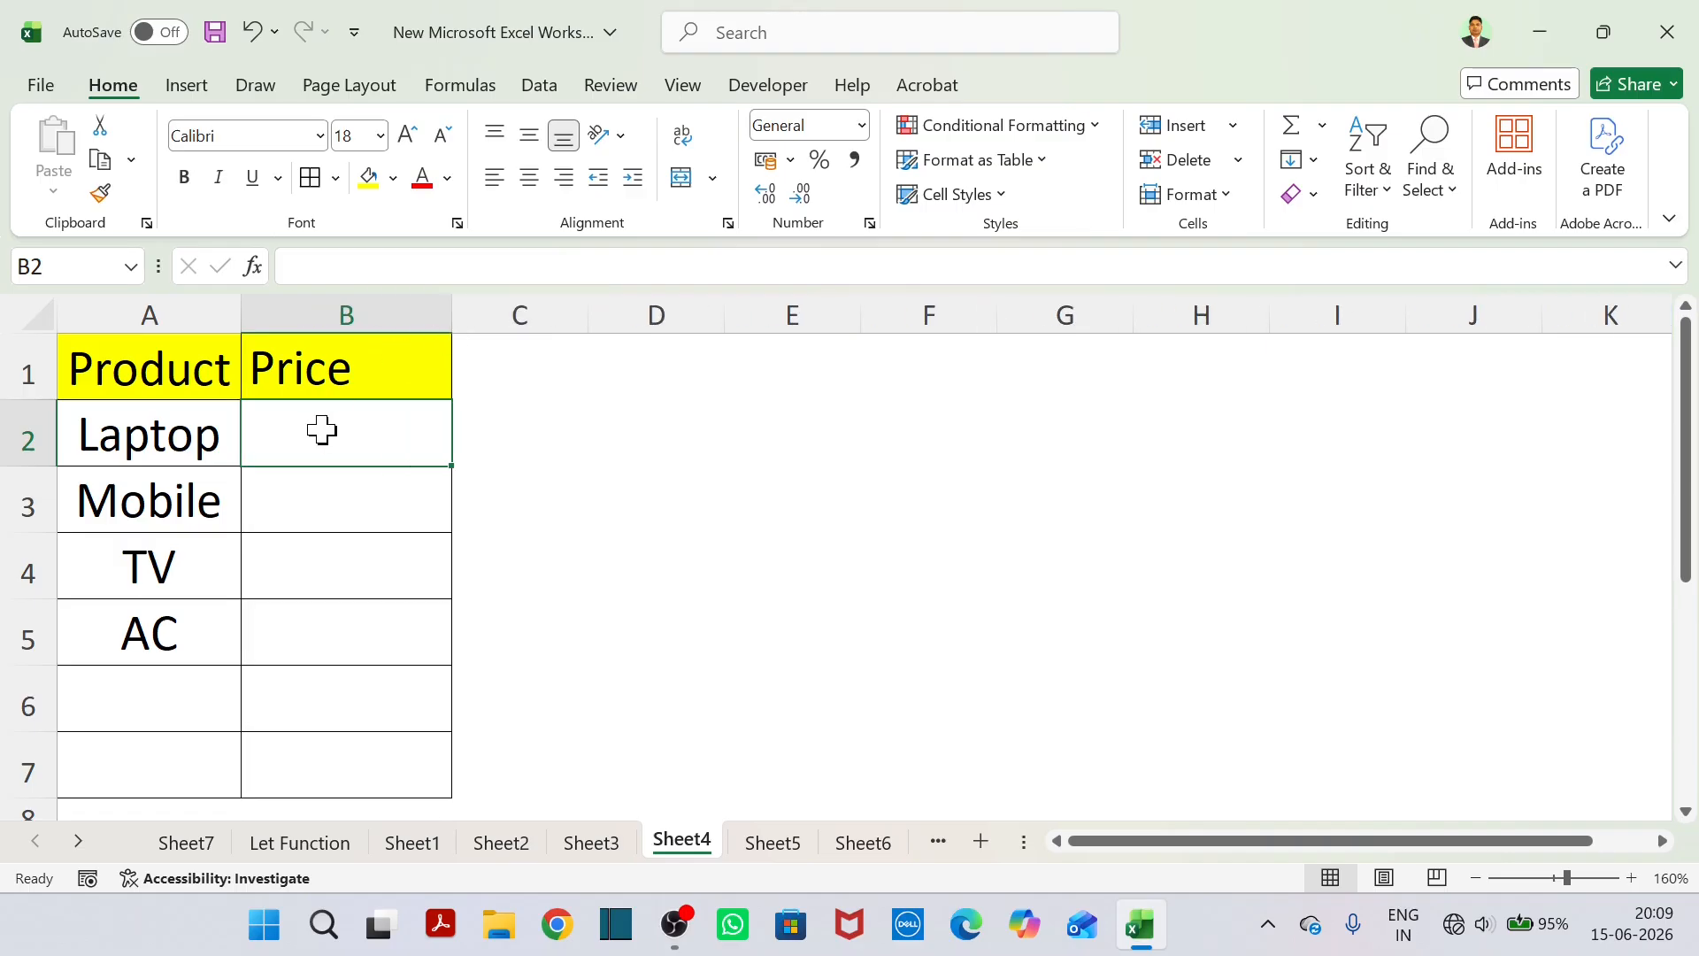
{"action": "type", "text": "50000"}
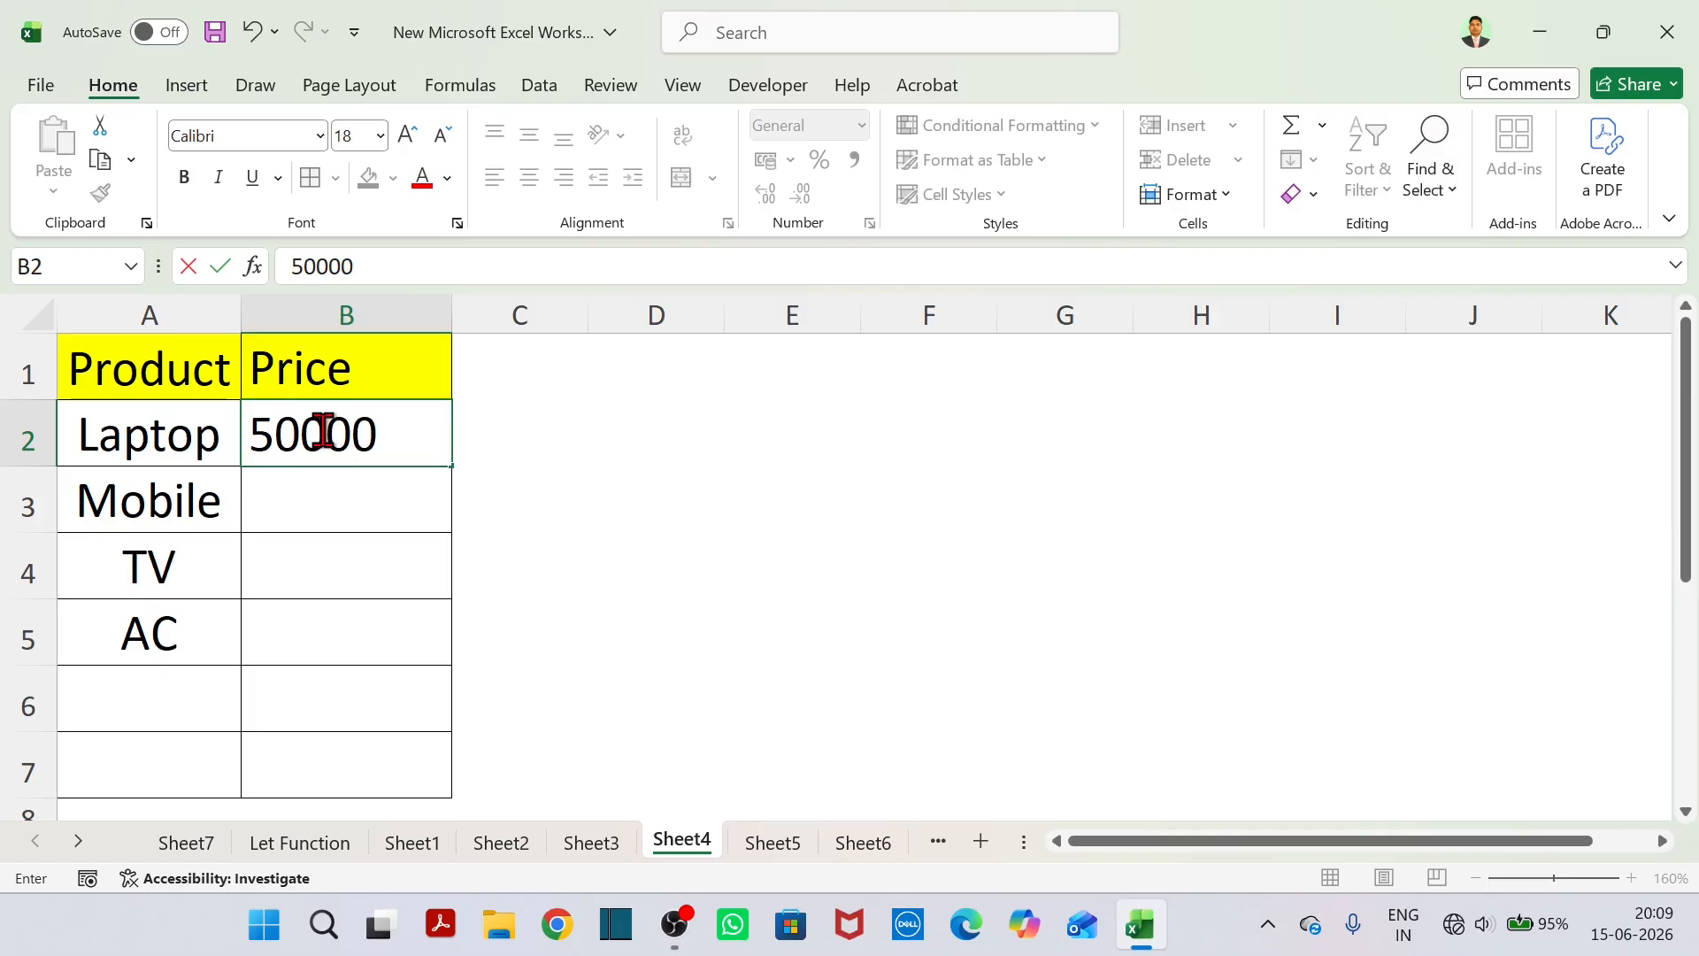
{"action": "key", "text": "Tab"}
{"action": "left_click", "coordinate": [321, 431]}
{"action": "key", "text": "Return"}
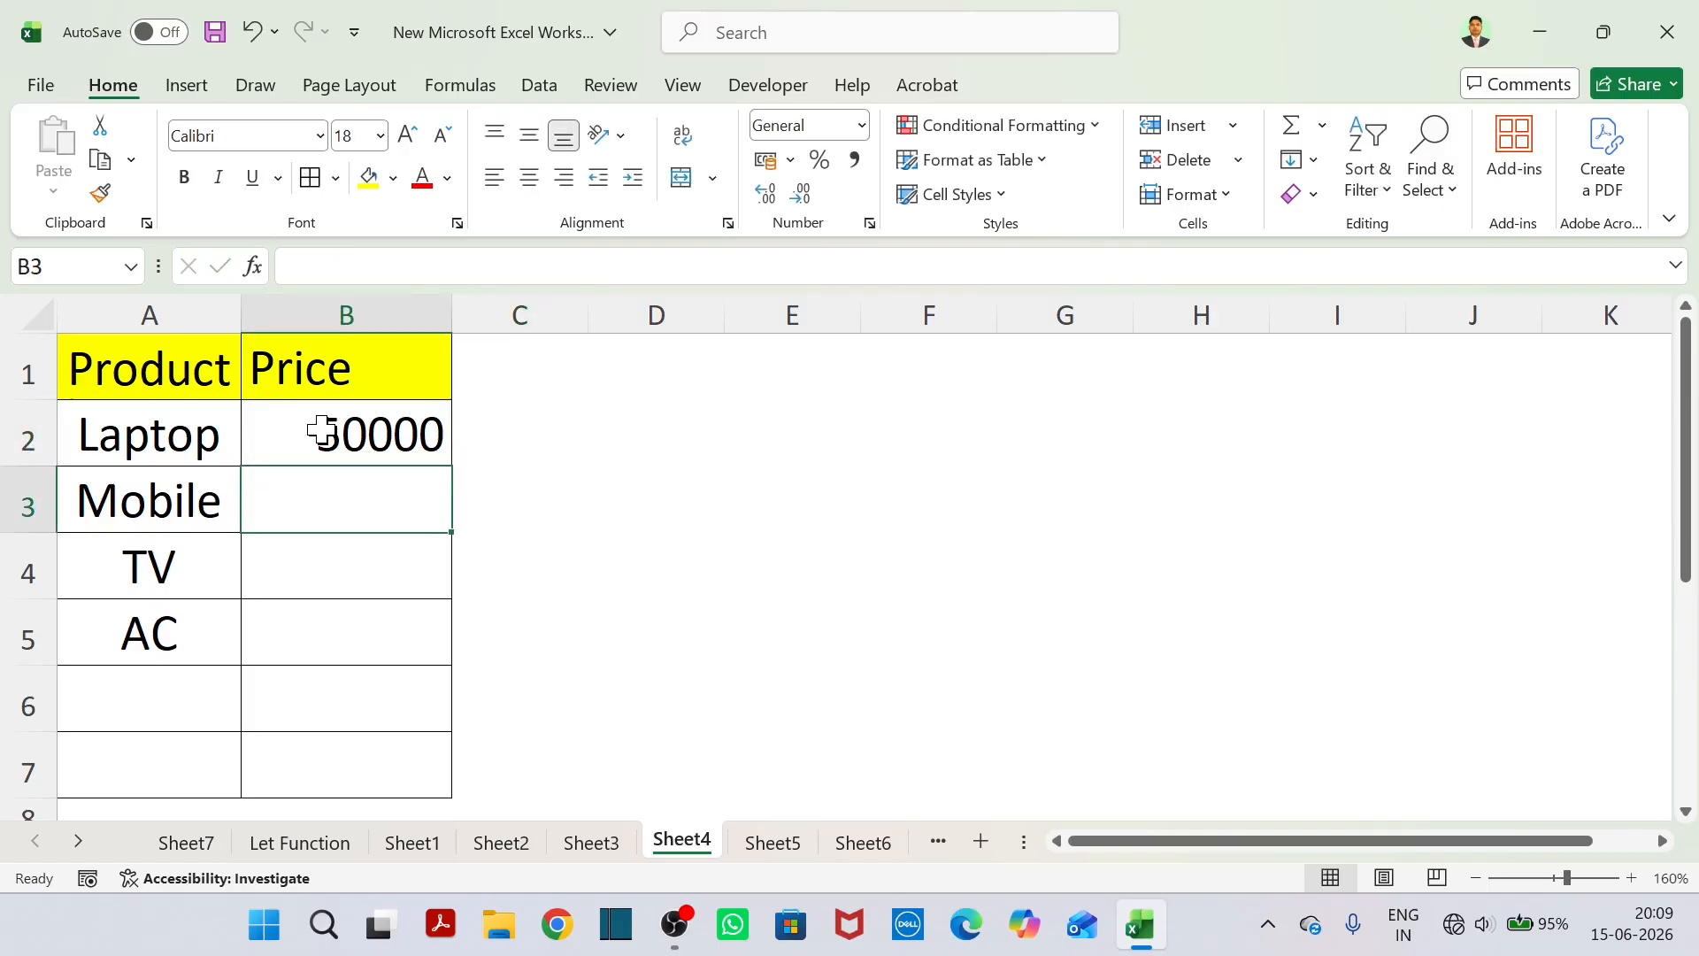
{"action": "type", "text": "3"}
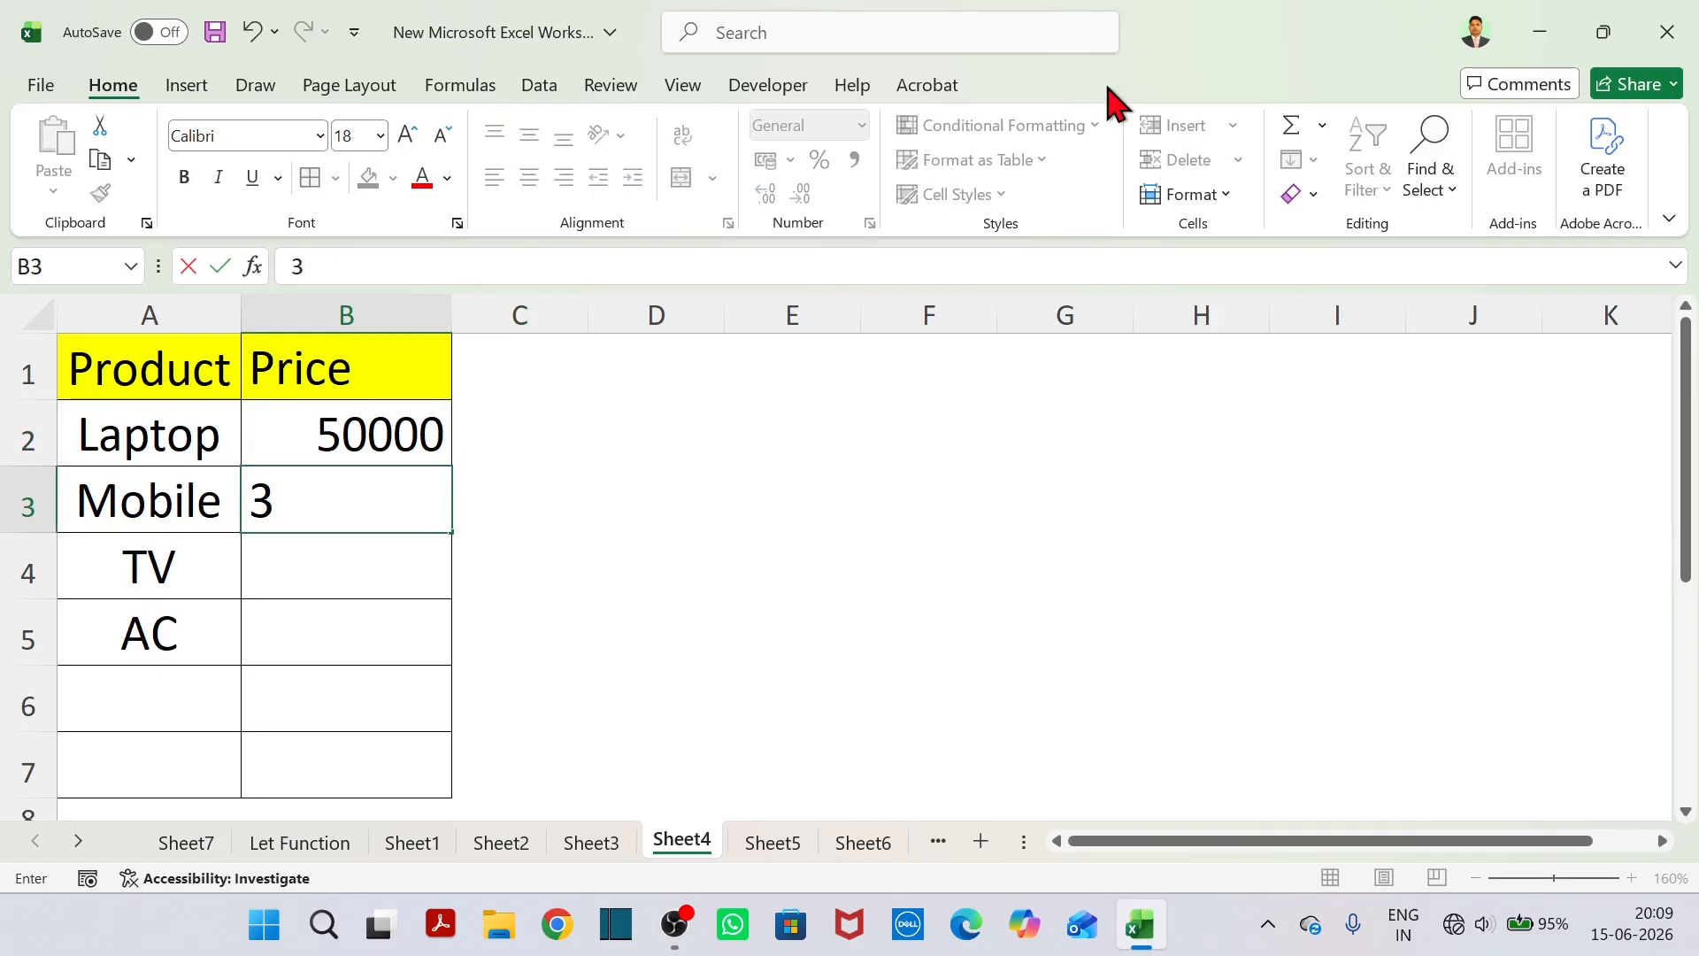
{"action": "type", "text": "0000"}
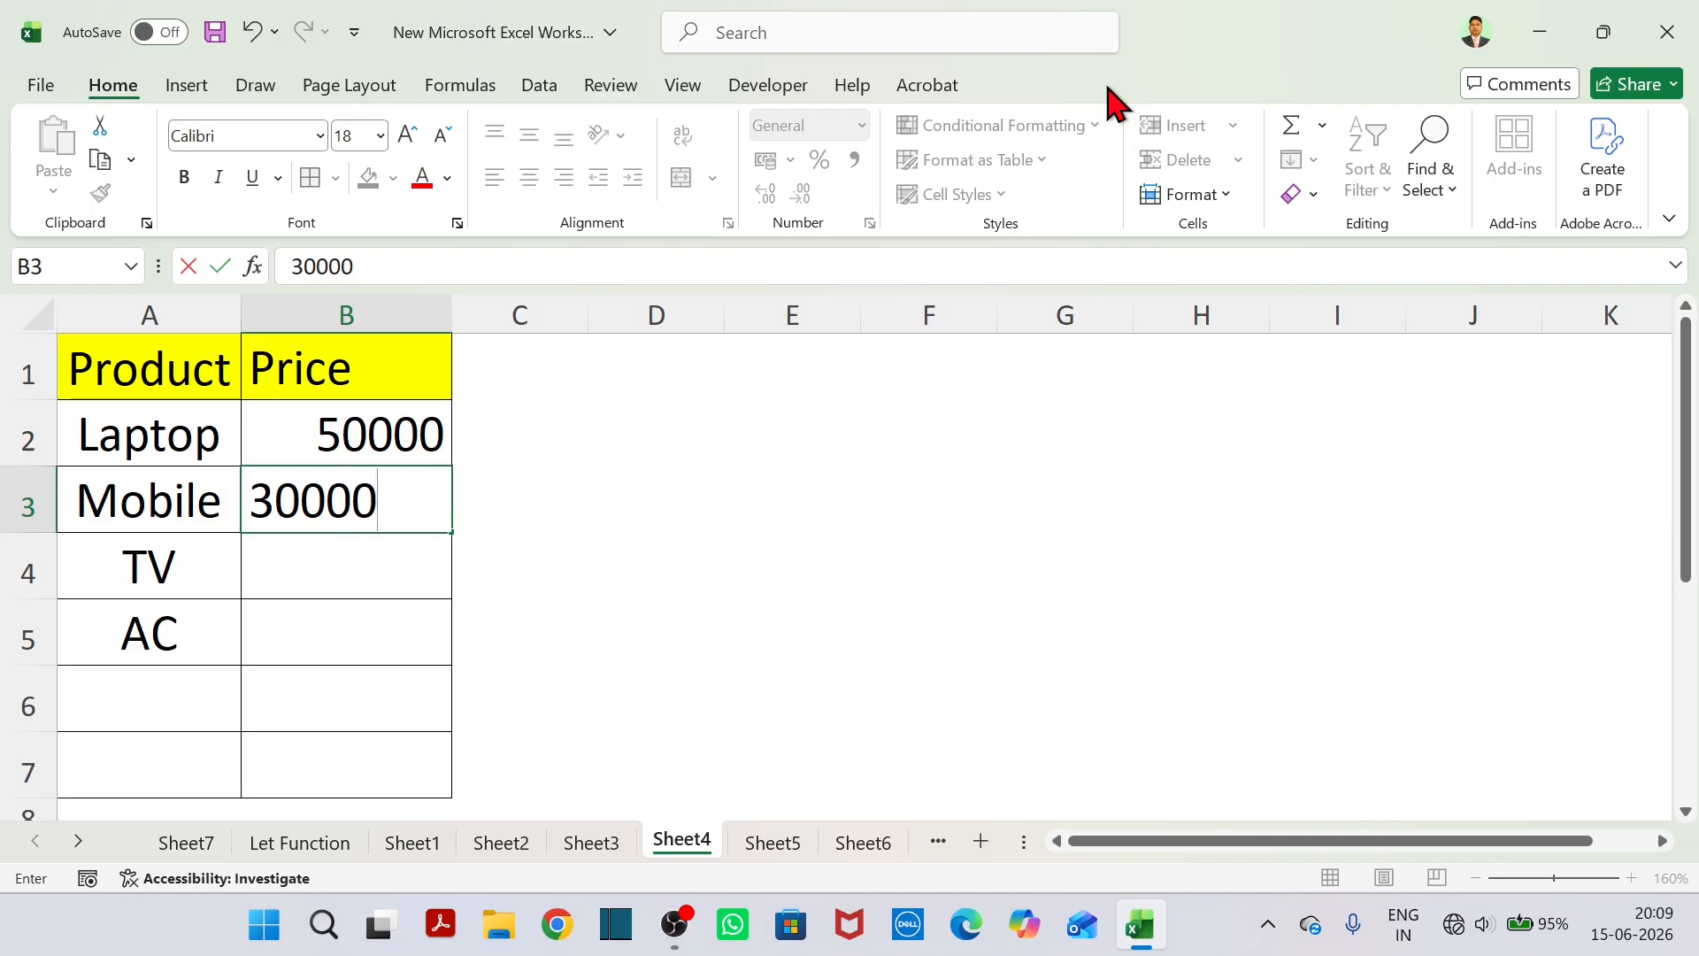
{"action": "key", "text": "Return"}
{"action": "type", "text": "40000"}
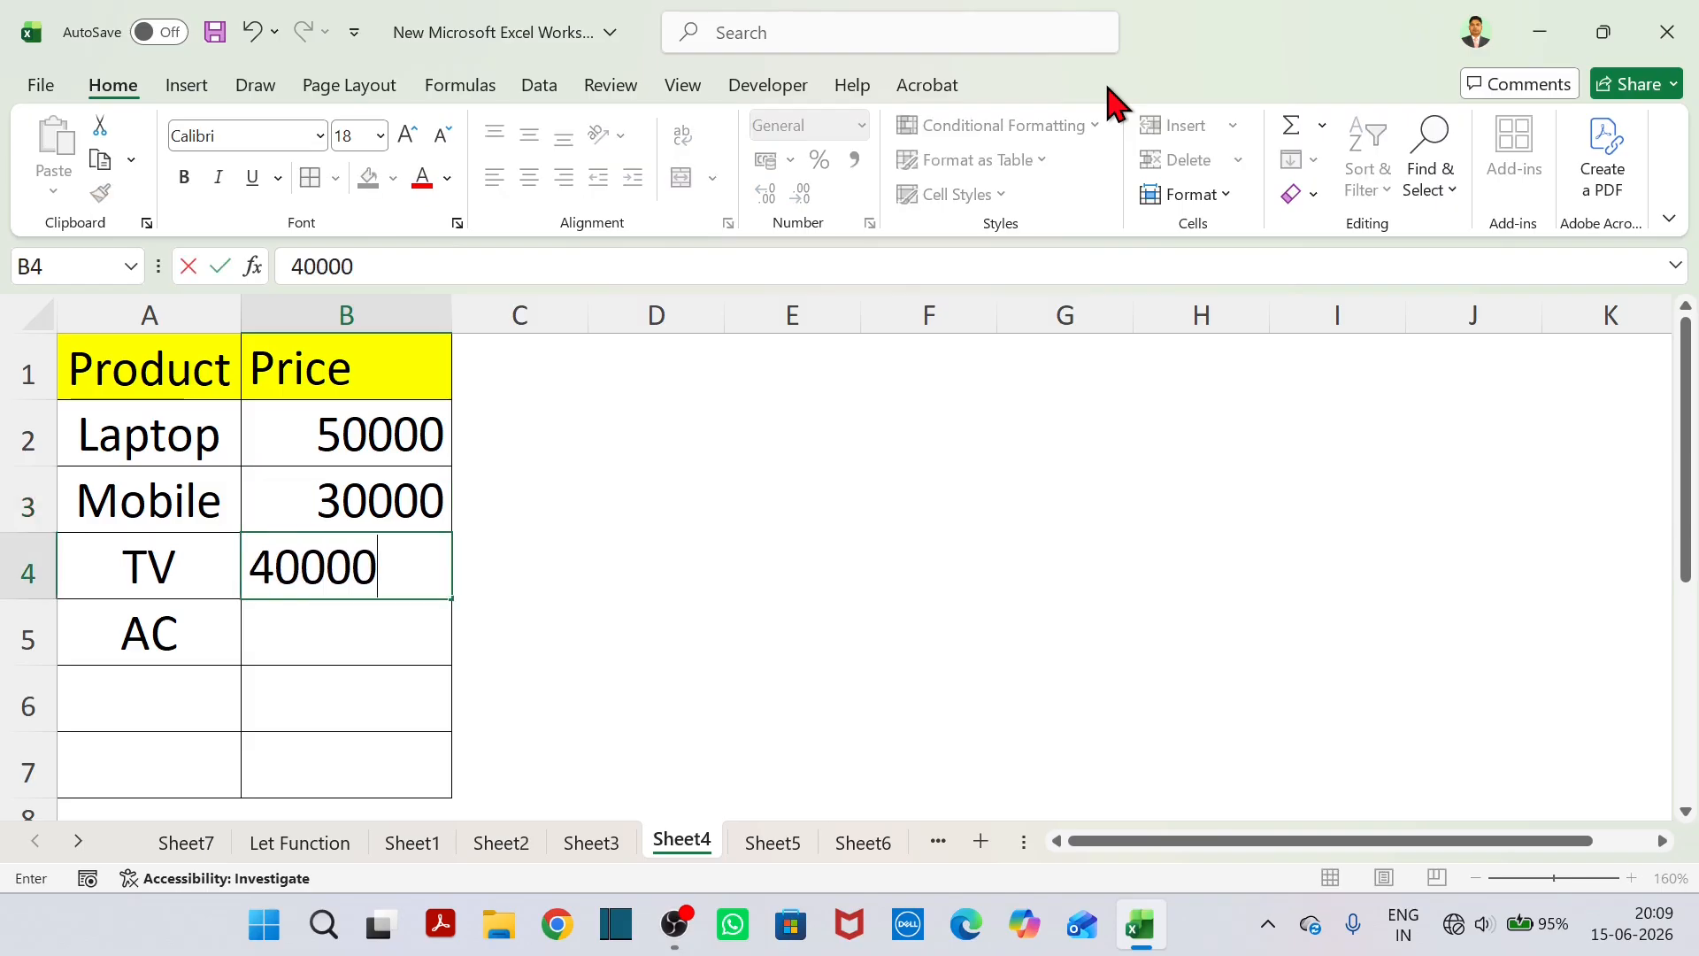
{"action": "key", "text": "Return"}
{"action": "type", "text": "20000"}
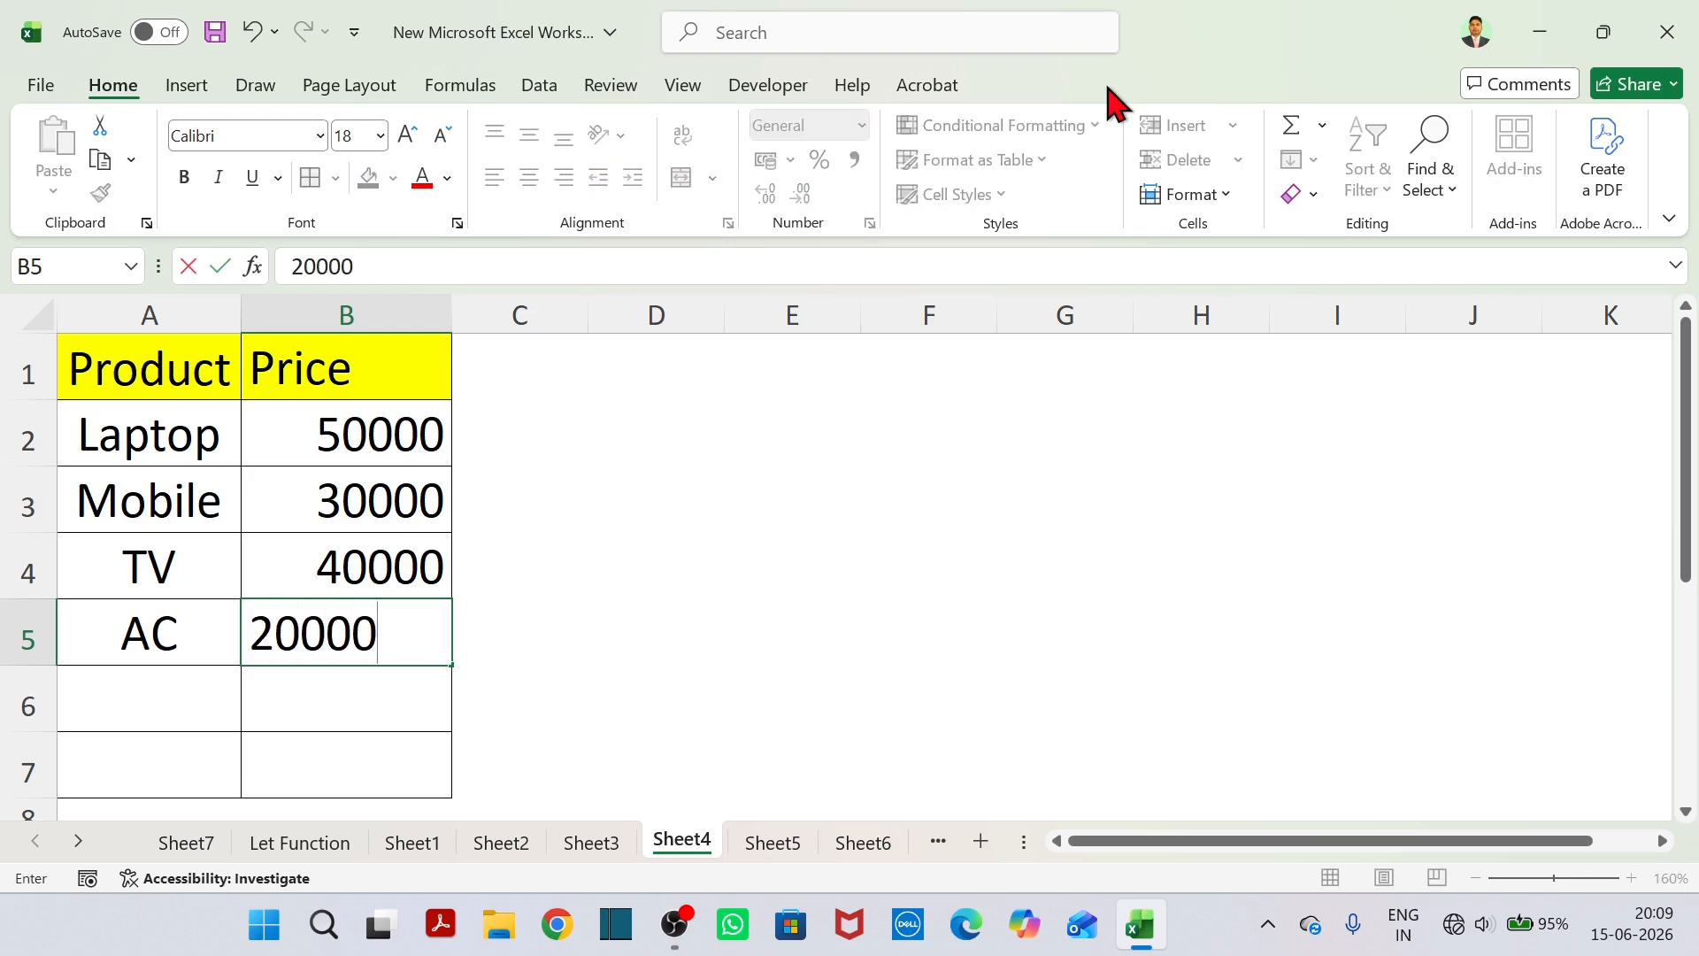
{"action": "left_click", "coordinate": [509, 449]}
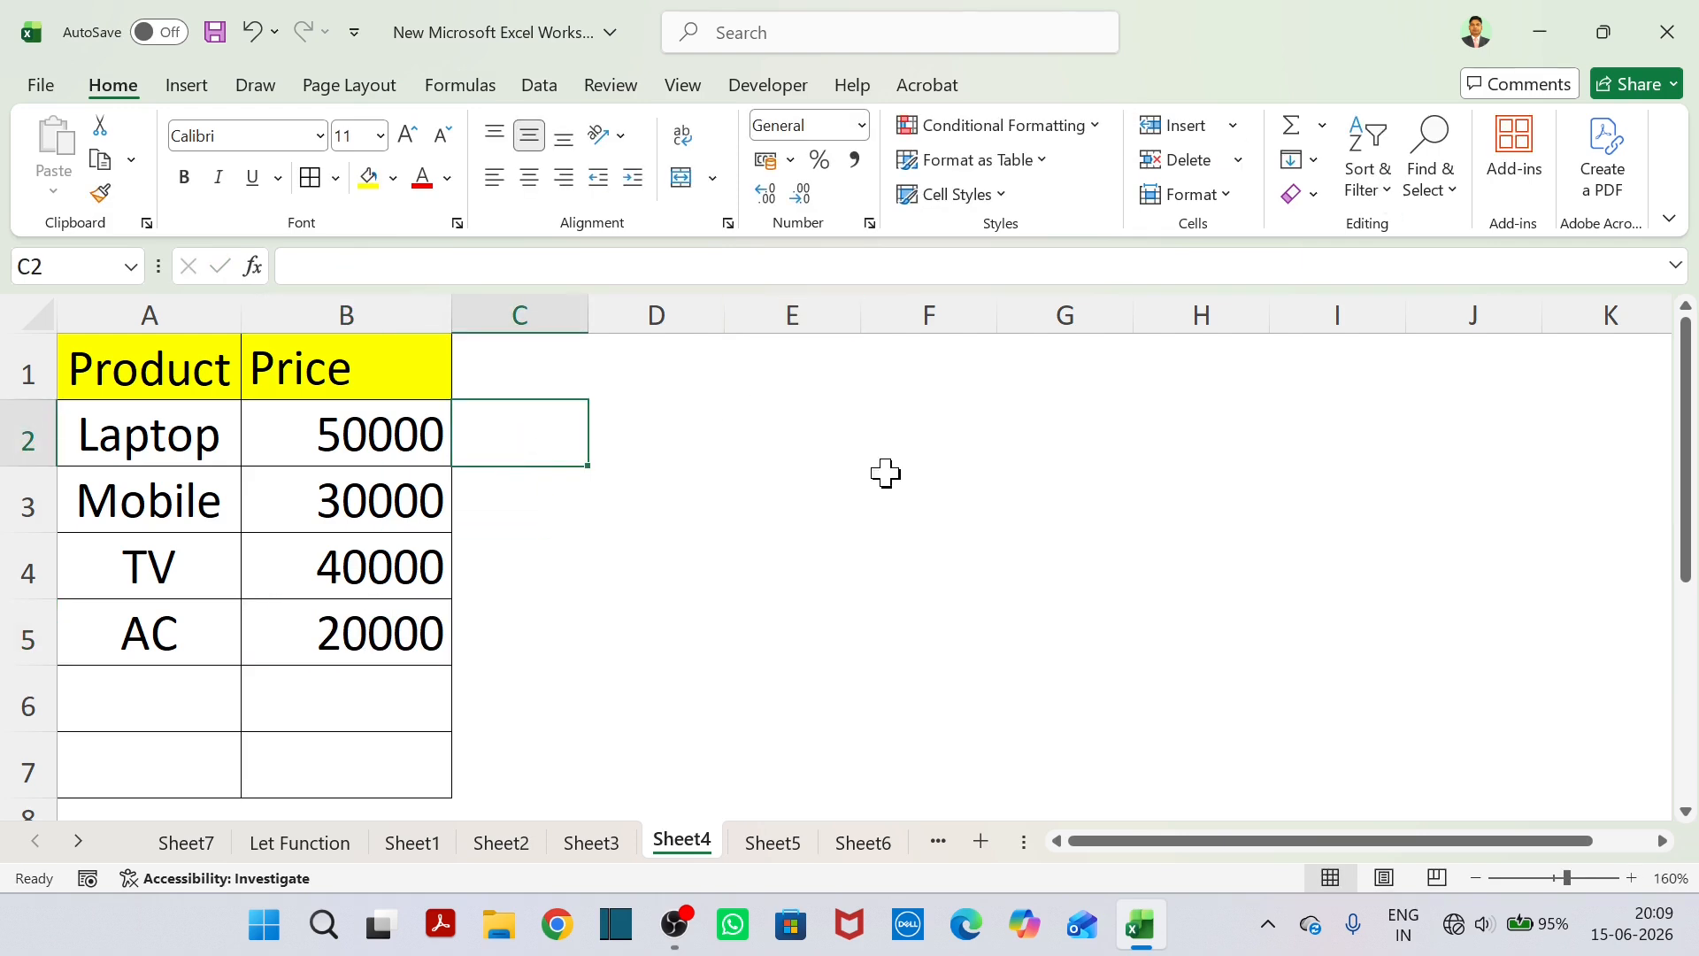
Enter the rule text "Rulke- Discount 20%, GST 18%, , Final Price calculate" in D1.
{"action": "left_click", "coordinate": [713, 383]}
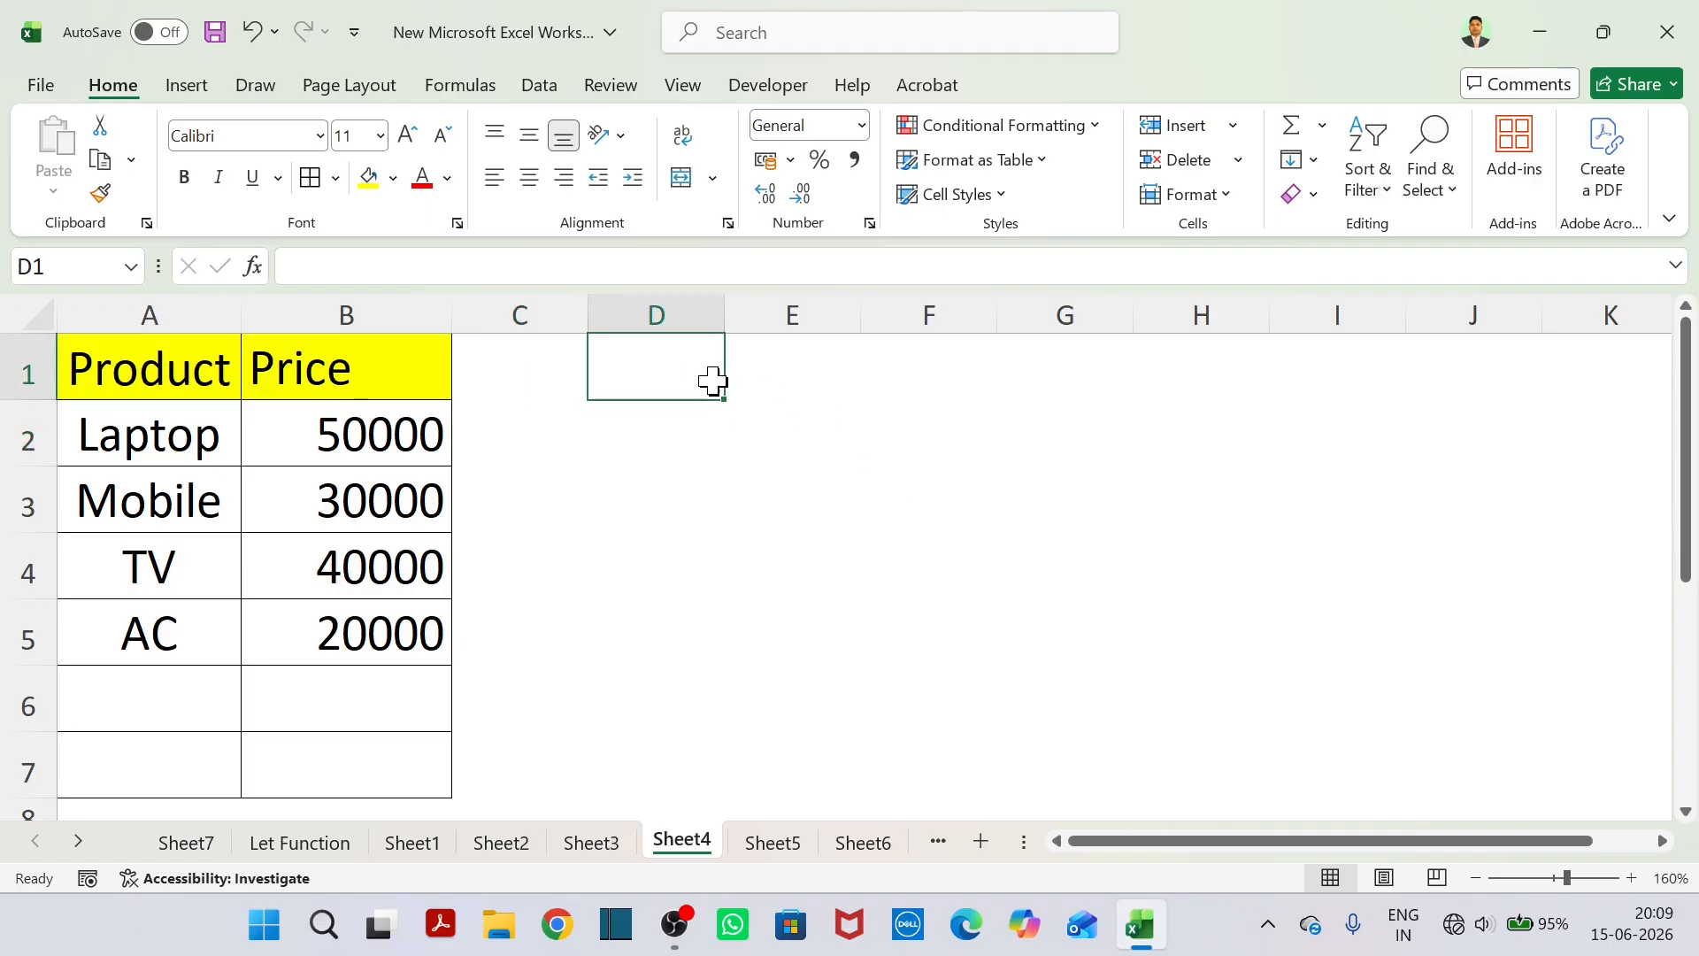
{"action": "type", "text": "Rulke- Disco"}
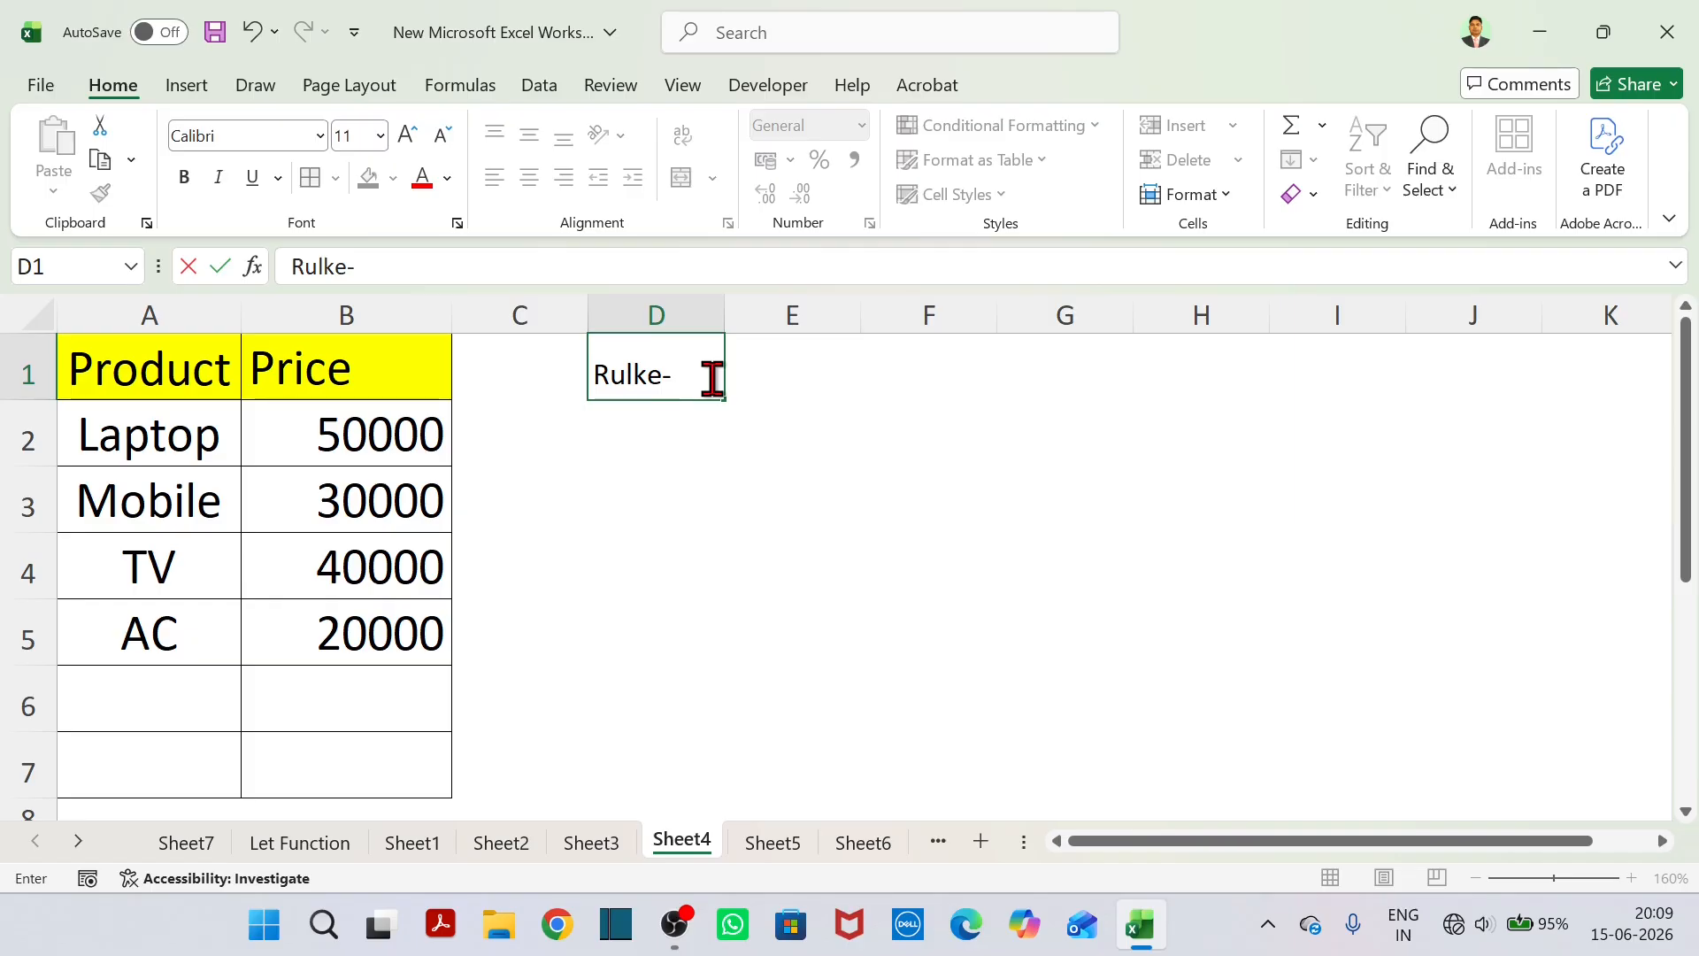
{"action": "type", "text": "unt"}
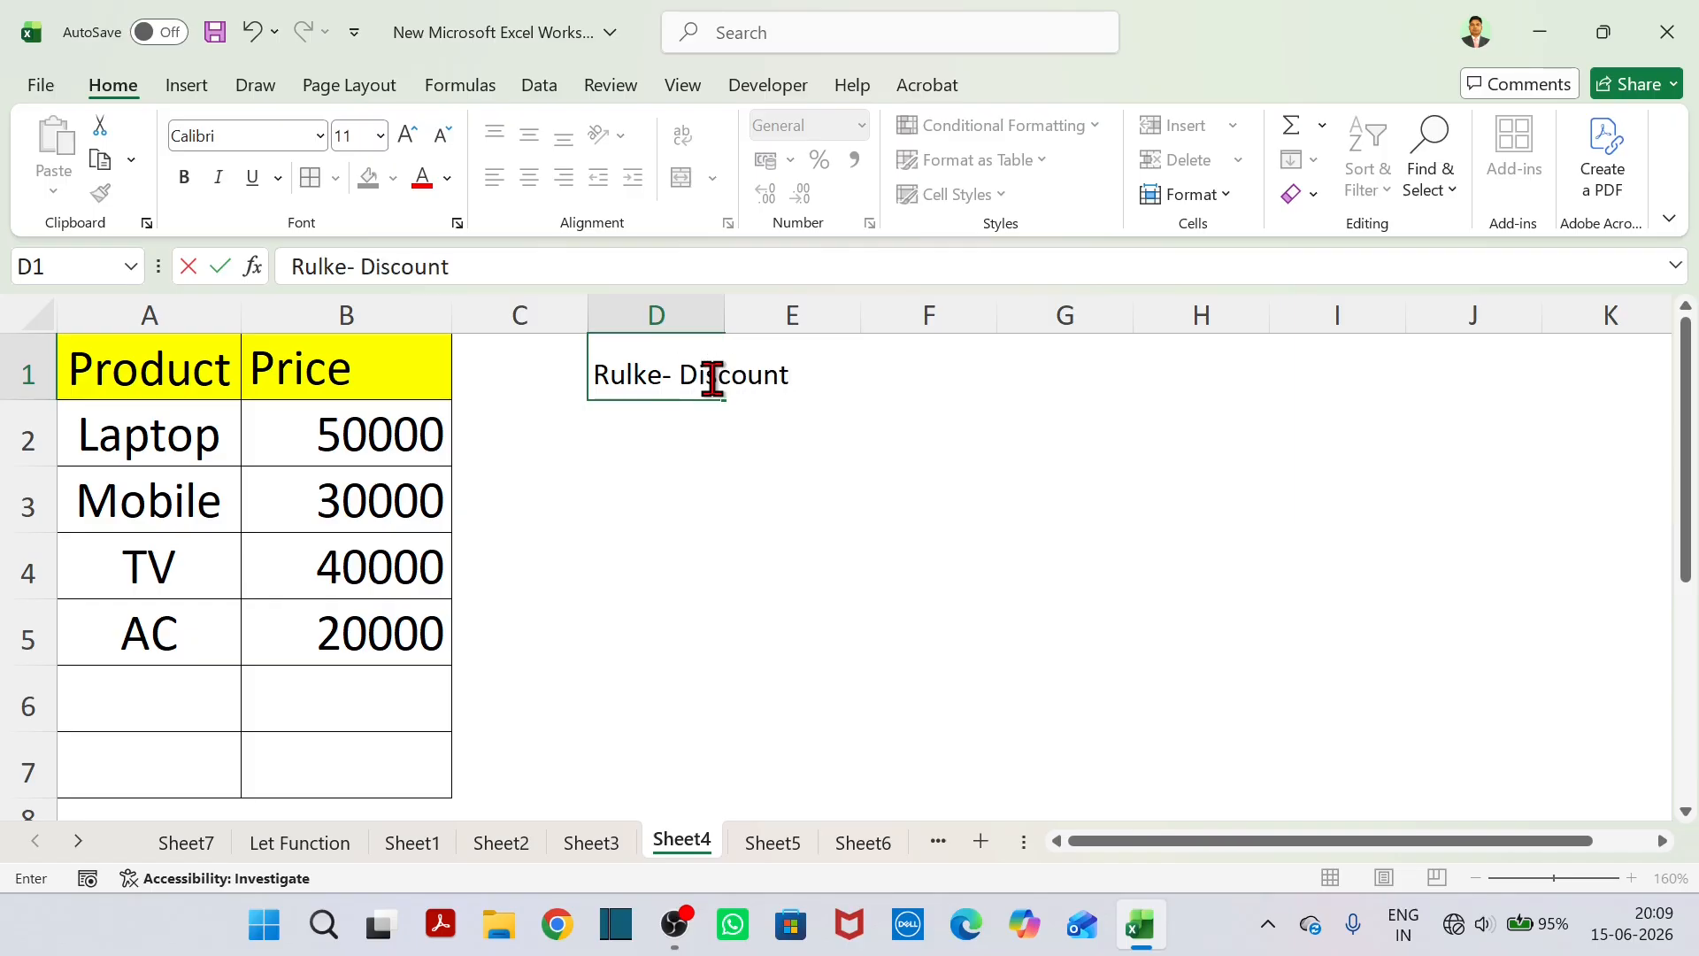
{"action": "type", "text": " 20%, GST 18%,"}
{"action": "scroll", "coordinate": [710, 377], "scroll_direction": "down", "scroll_amount": 2}
{"action": "scroll", "coordinate": [711, 377], "scroll_direction": "up", "scroll_amount": 2}
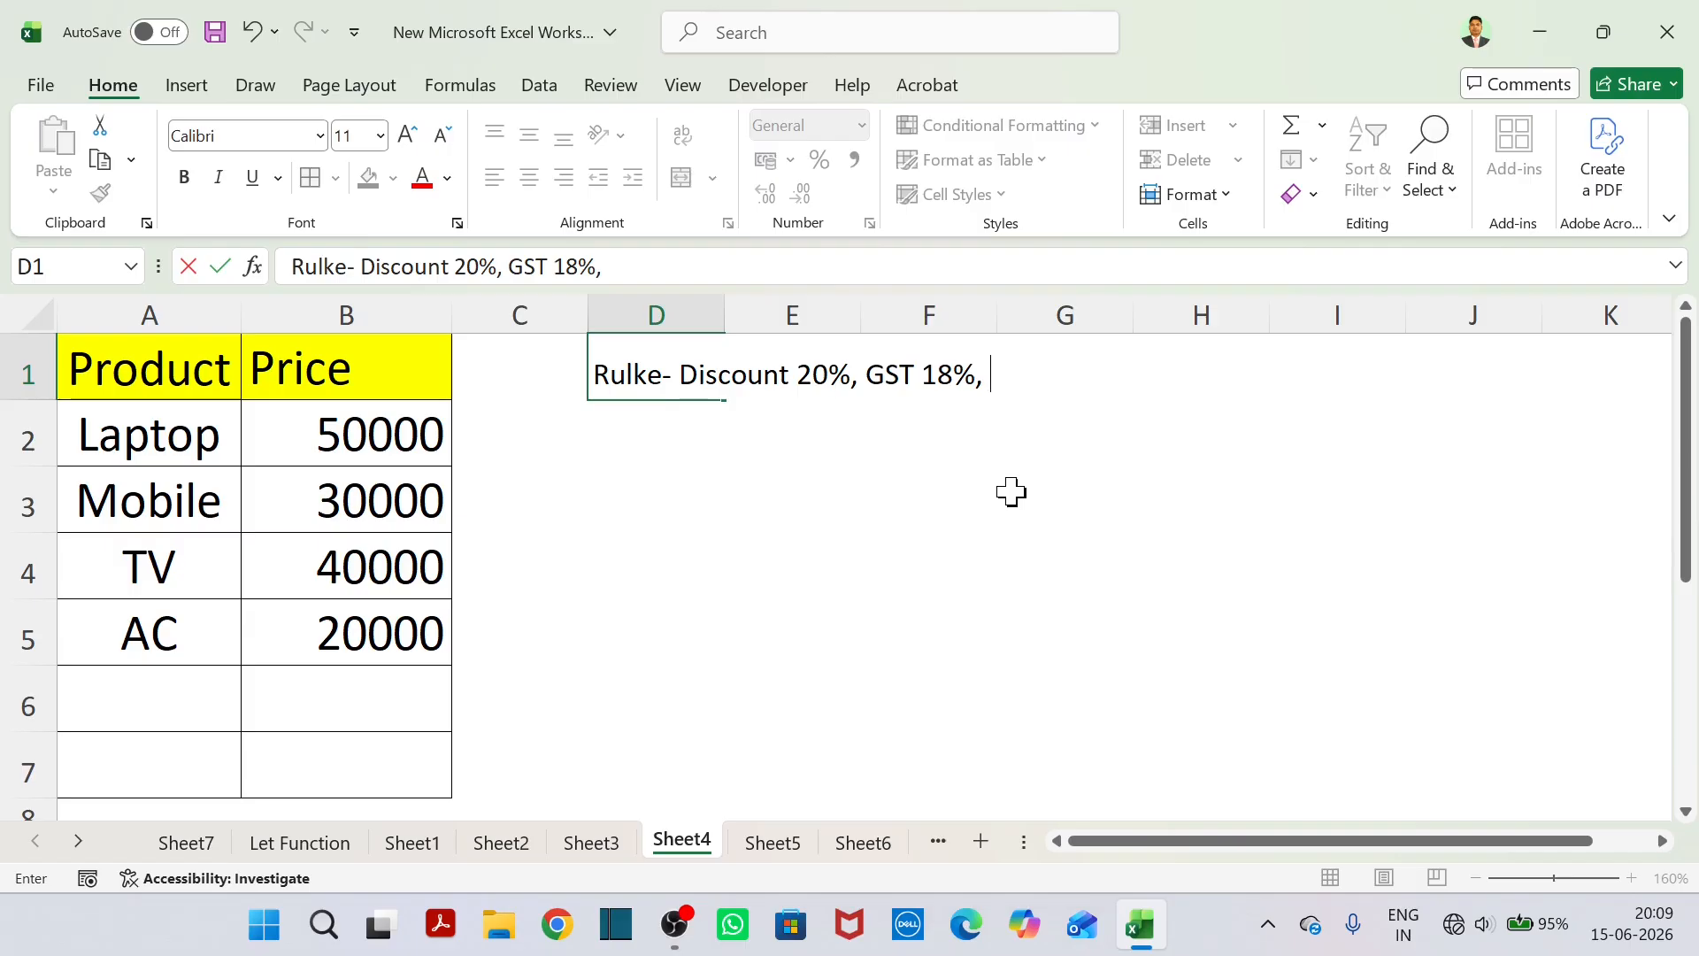
{"action": "type", "text": "Final "}
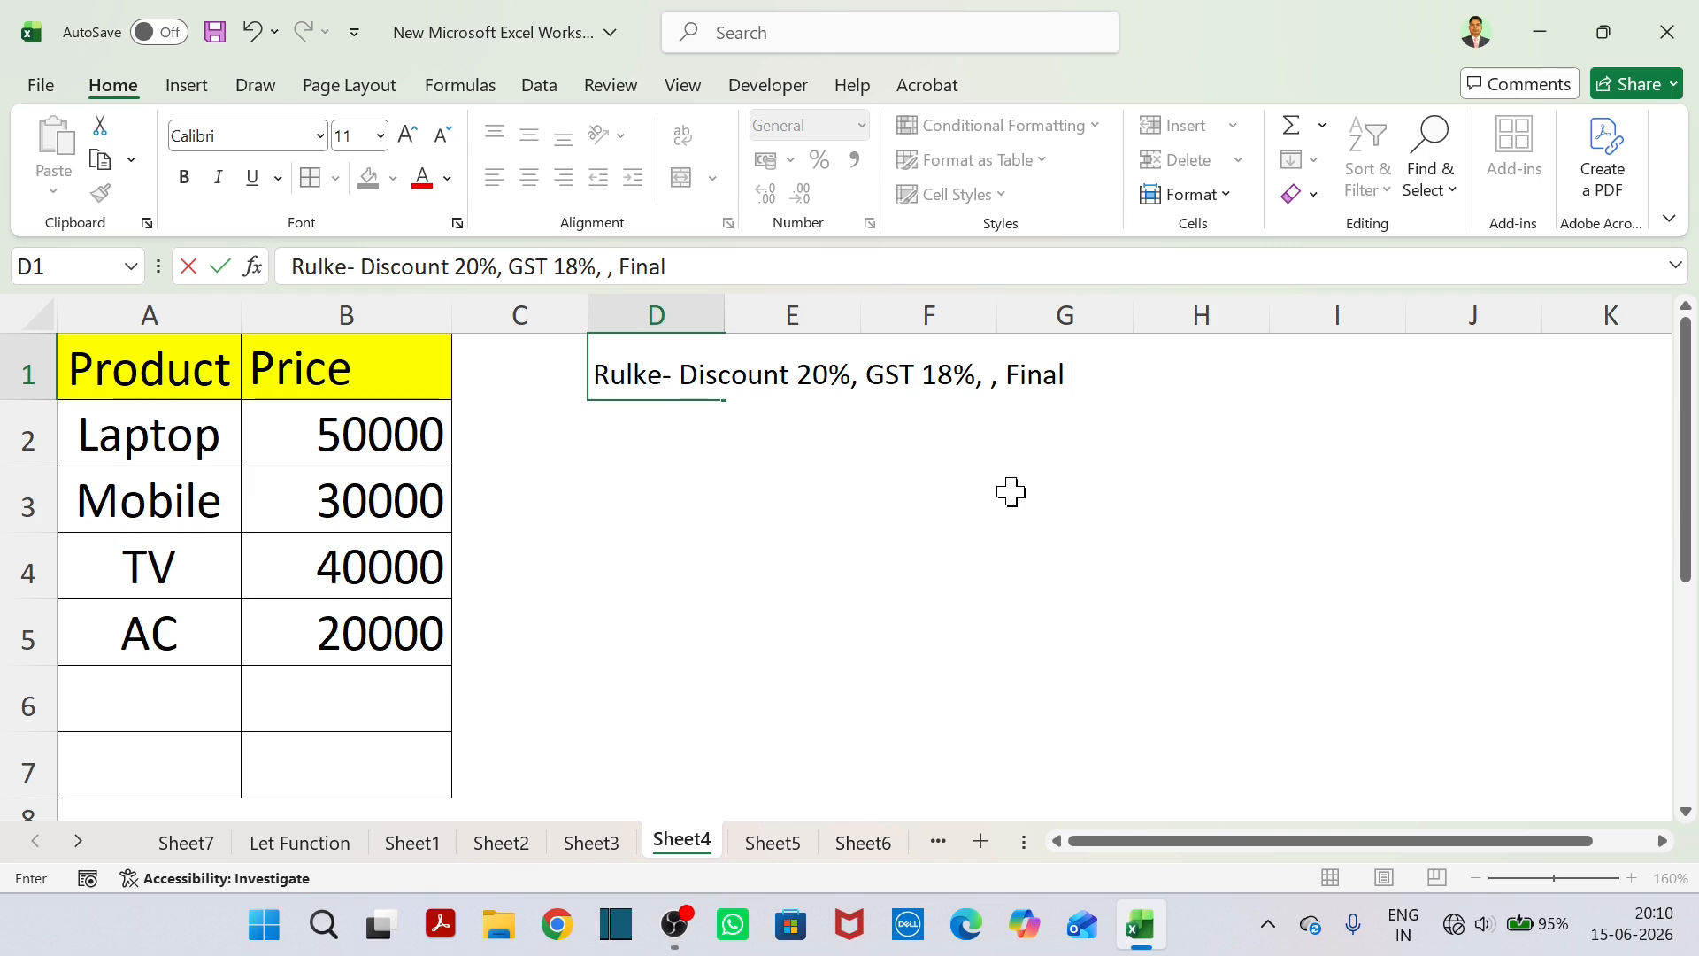
{"action": "type", "text": "Price"}
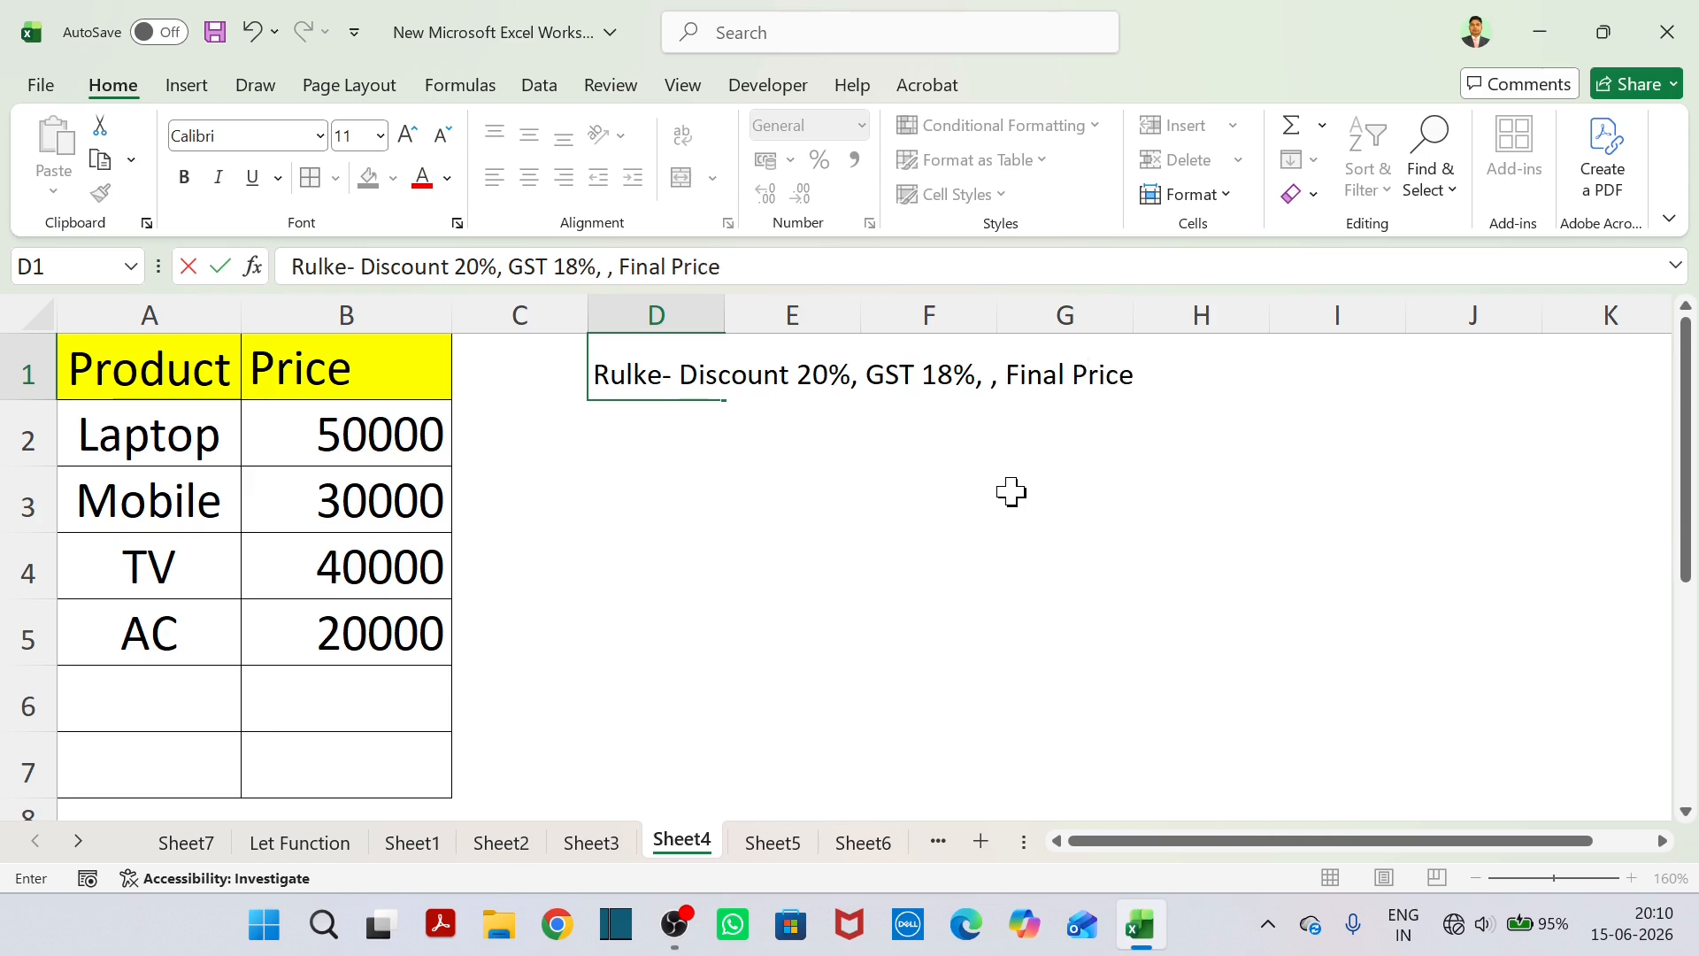
{"action": "type", "text": " calculate"}
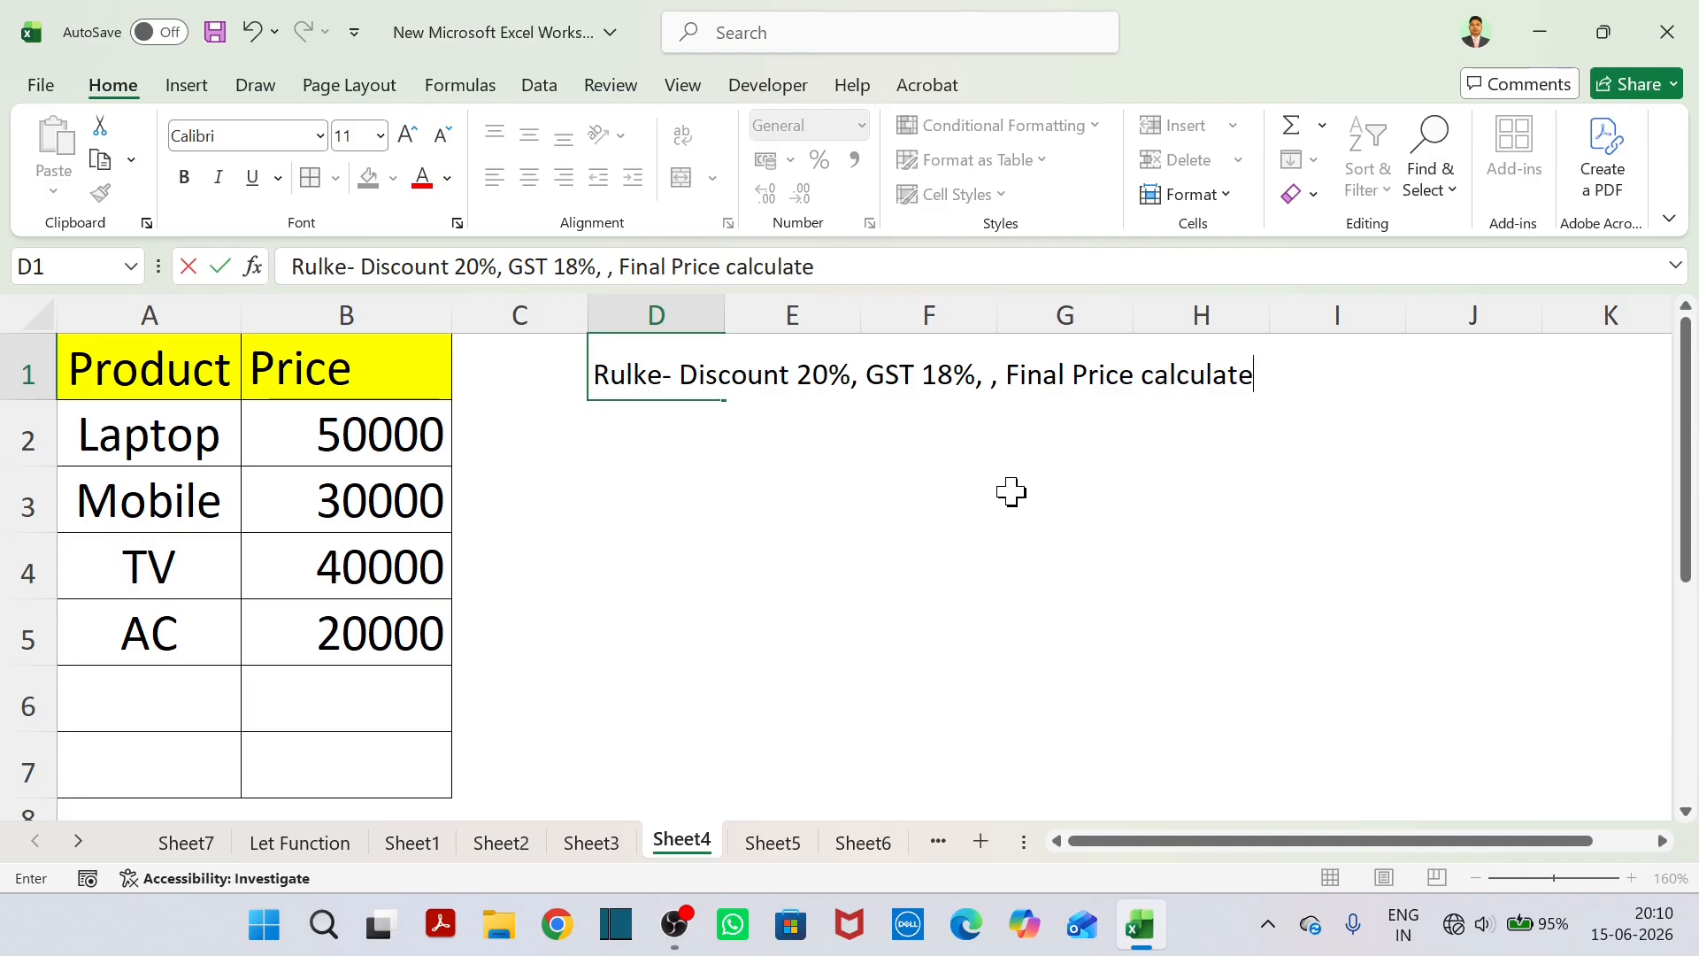
{"action": "left_click", "coordinate": [1011, 492]}
Correct the first word of the rule text in D1 to "Rule".
{"action": "left_click", "coordinate": [623, 496]}
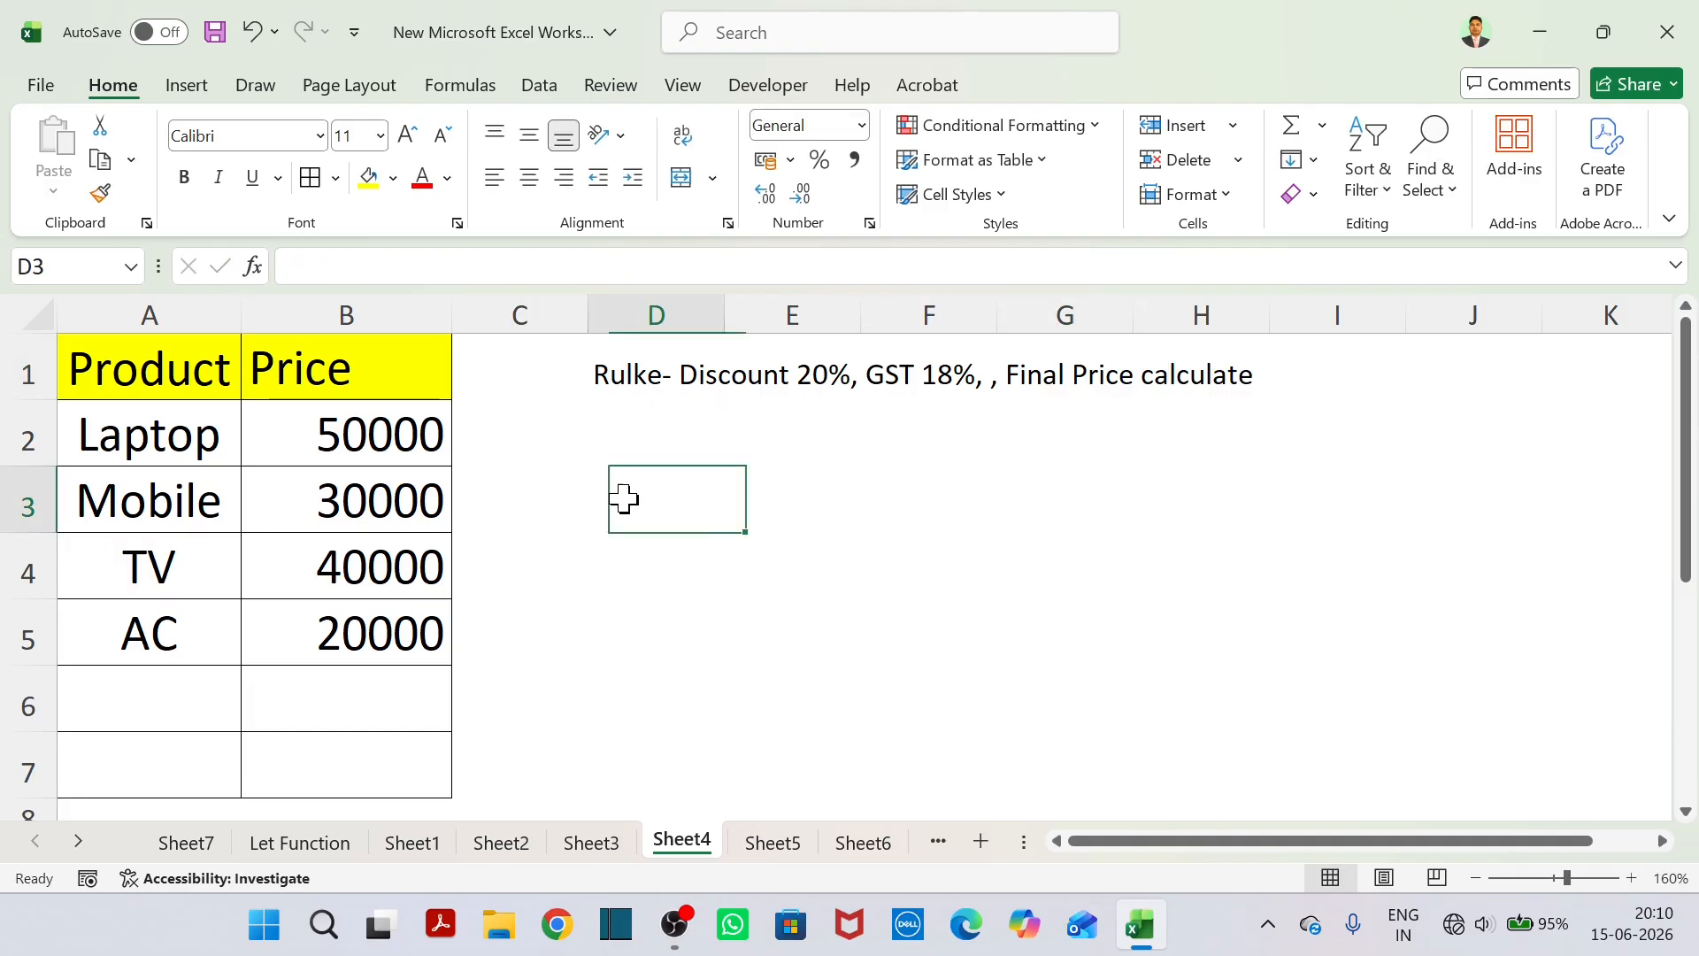
{"action": "left_click", "coordinate": [651, 449]}
{"action": "left_click", "coordinate": [646, 492]}
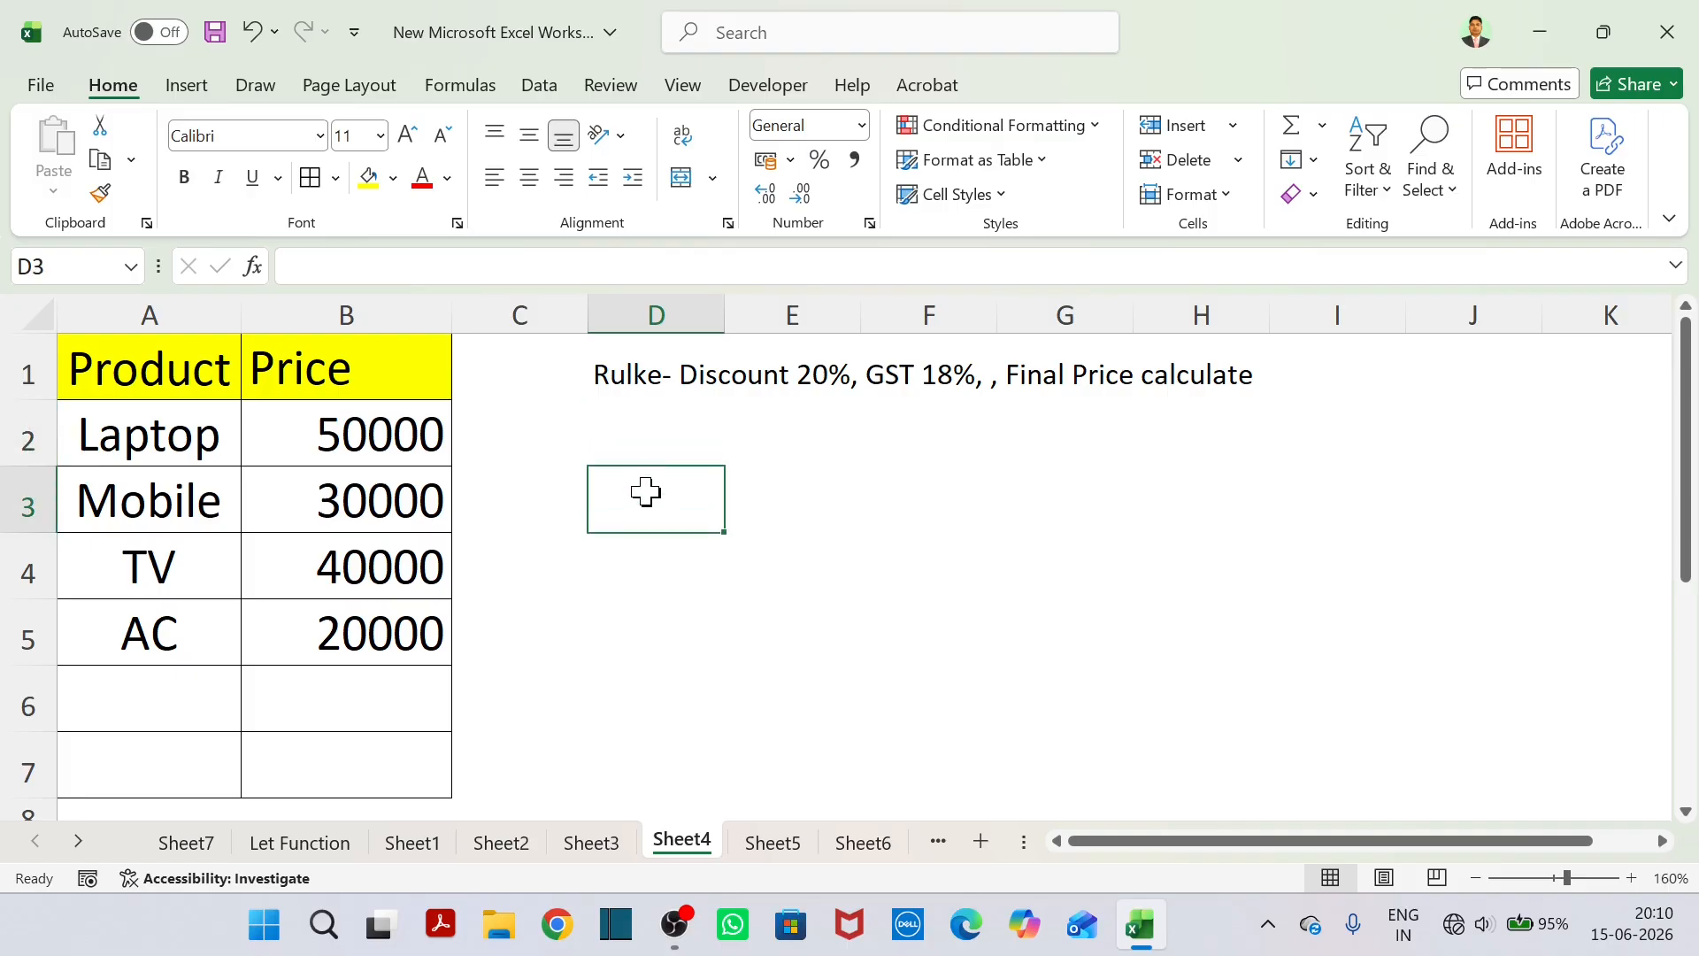
{"action": "double_click", "coordinate": [644, 375]}
{"action": "key", "text": "BackSpace"}
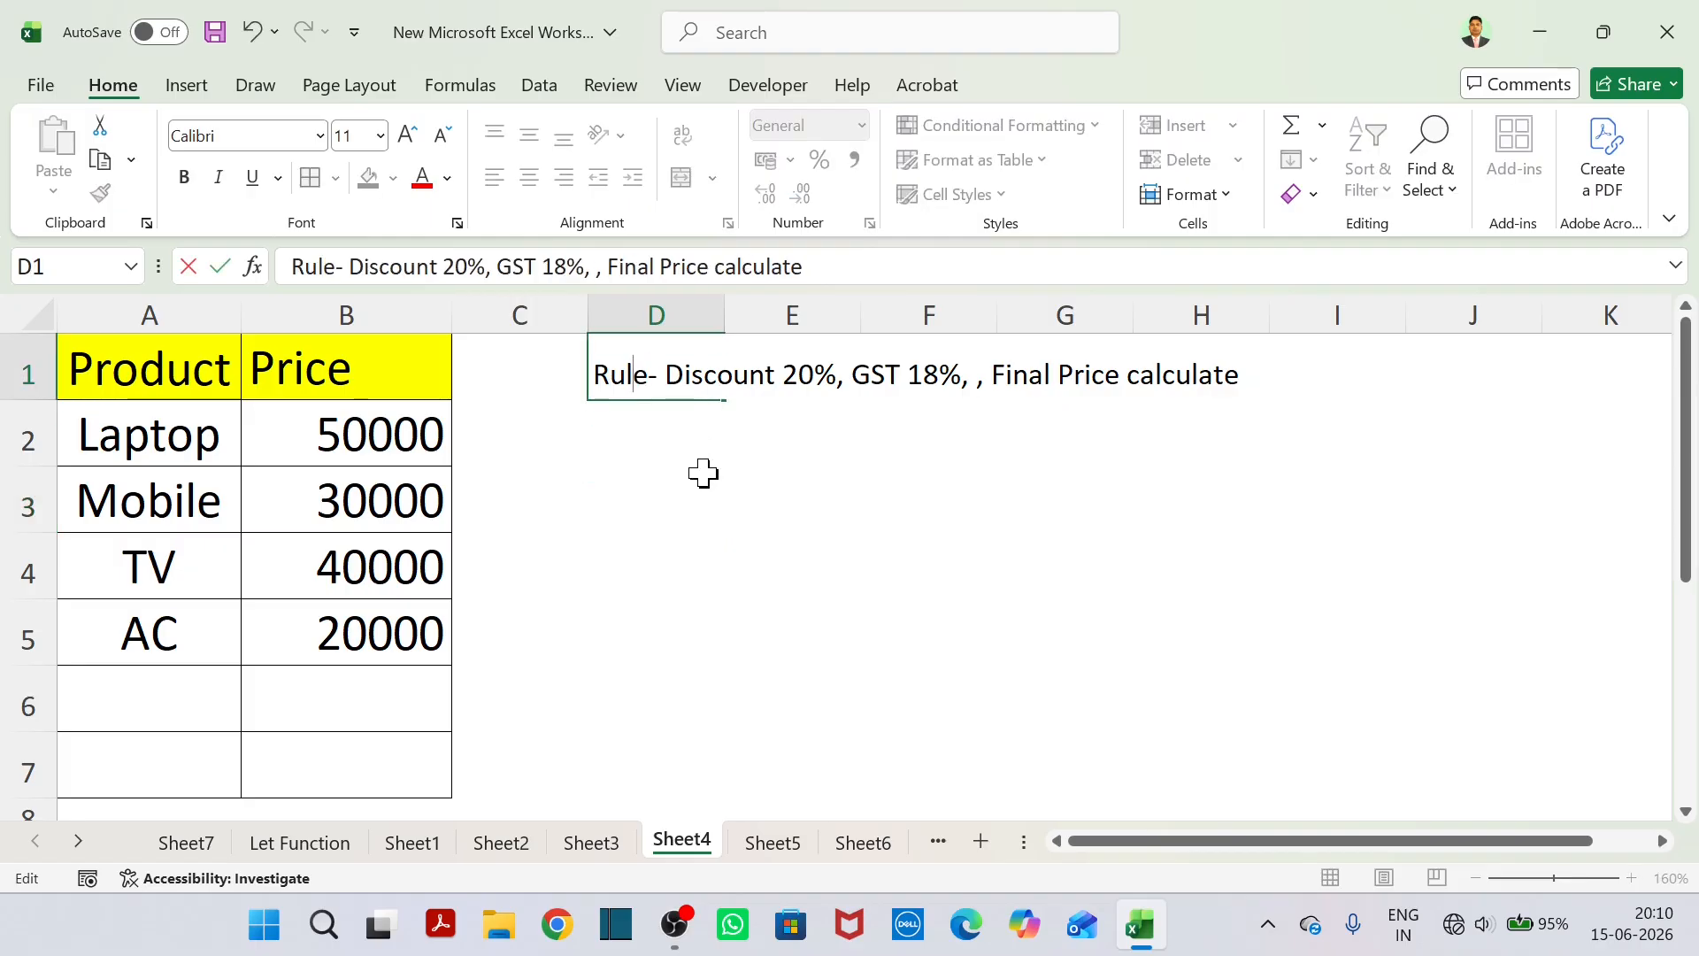
{"action": "left_click", "coordinate": [850, 509]}
Highlight the rule text across D1:H1 with a yellow fill.
{"action": "left_click_drag", "start_coordinate": [591, 378], "coordinate": [1229, 390]}
{"action": "left_click", "coordinate": [370, 177]}
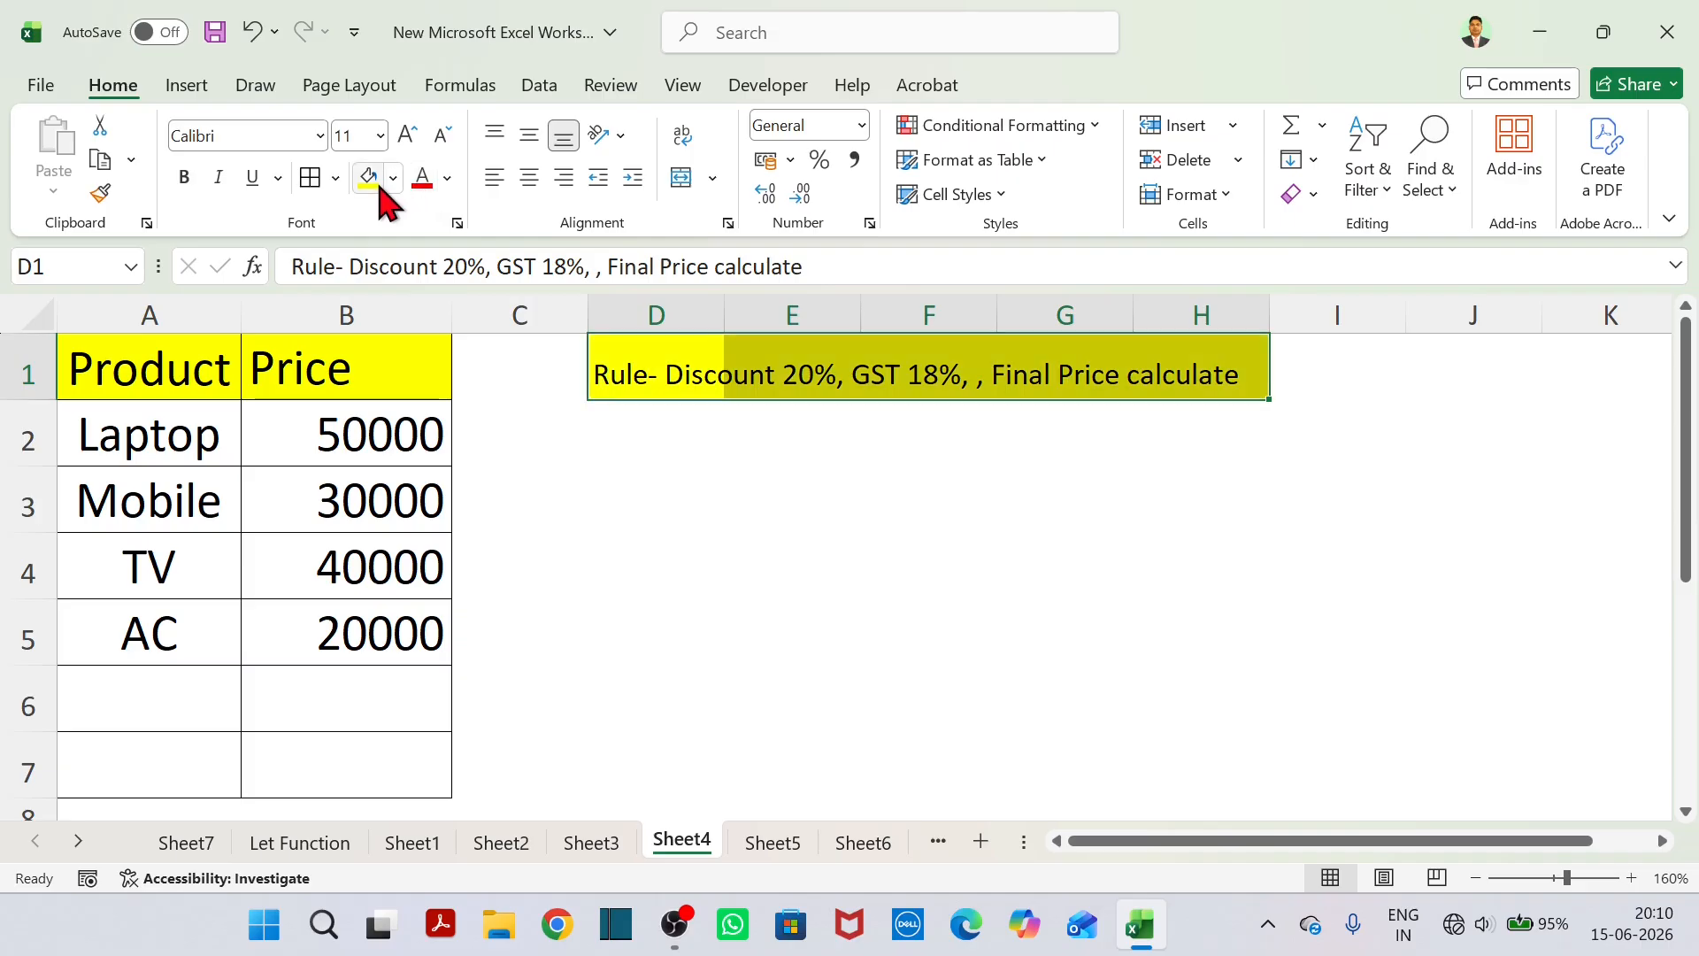
{"action": "left_click", "coordinate": [774, 513]}
Start a LET formula in D2 that defines the name Price as cell B2.
{"action": "left_click", "coordinate": [635, 489]}
{"action": "left_click", "coordinate": [647, 453]}
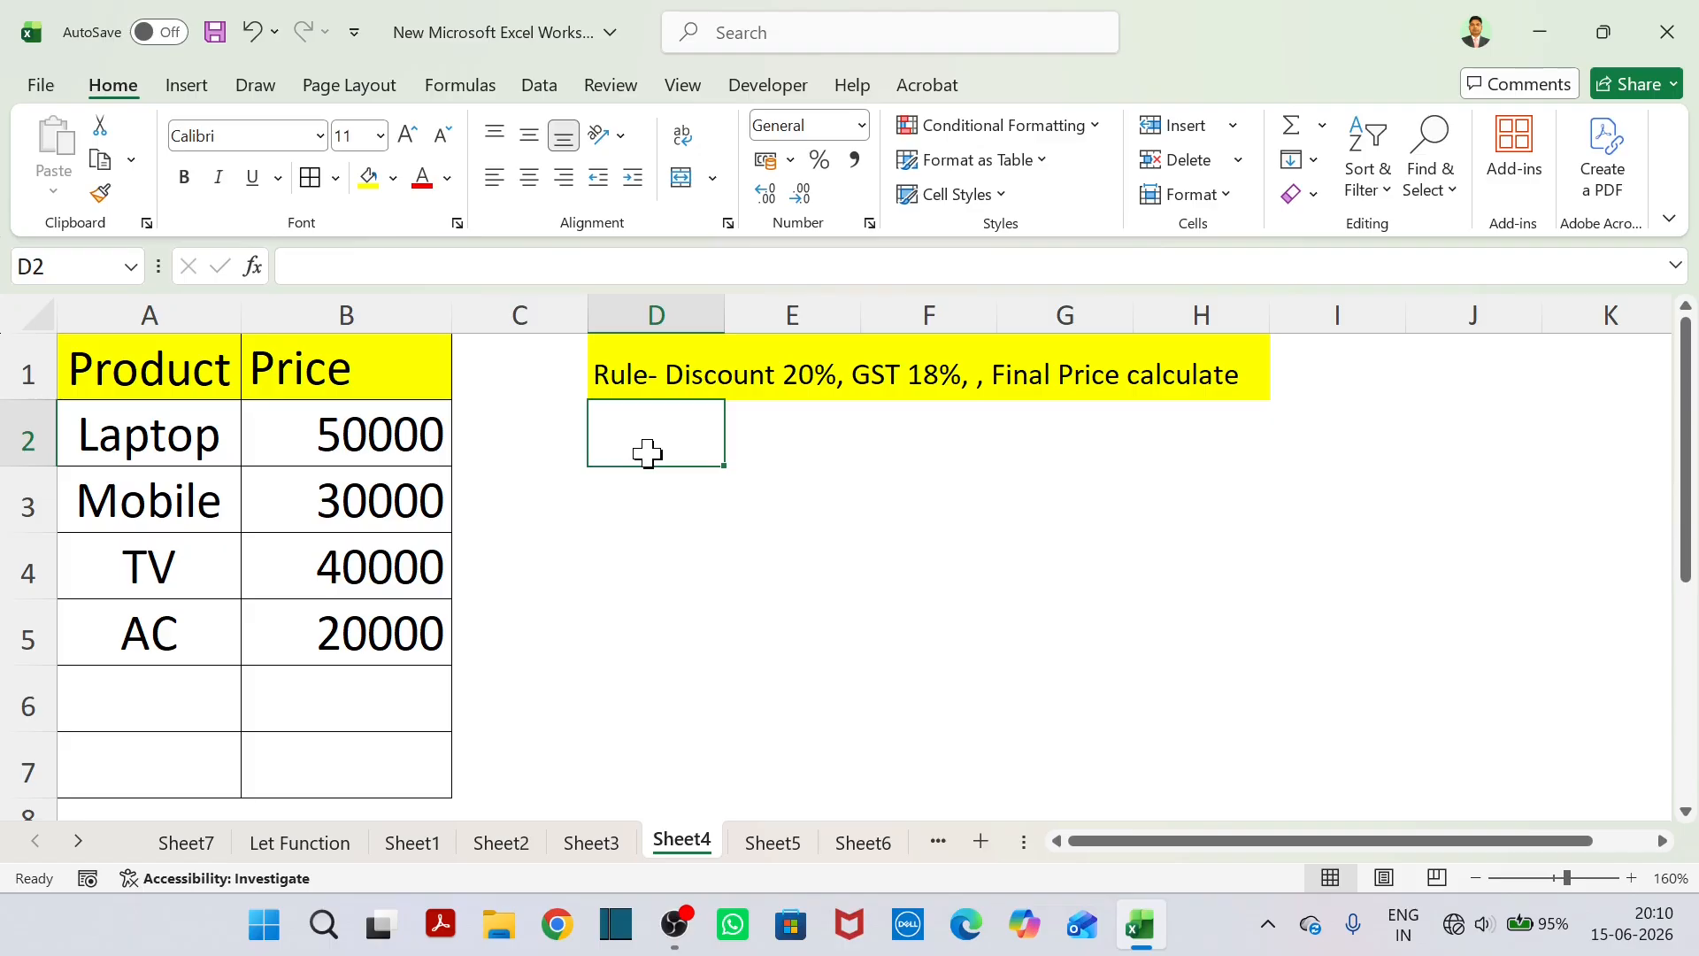
{"action": "type", "text": "=let"}
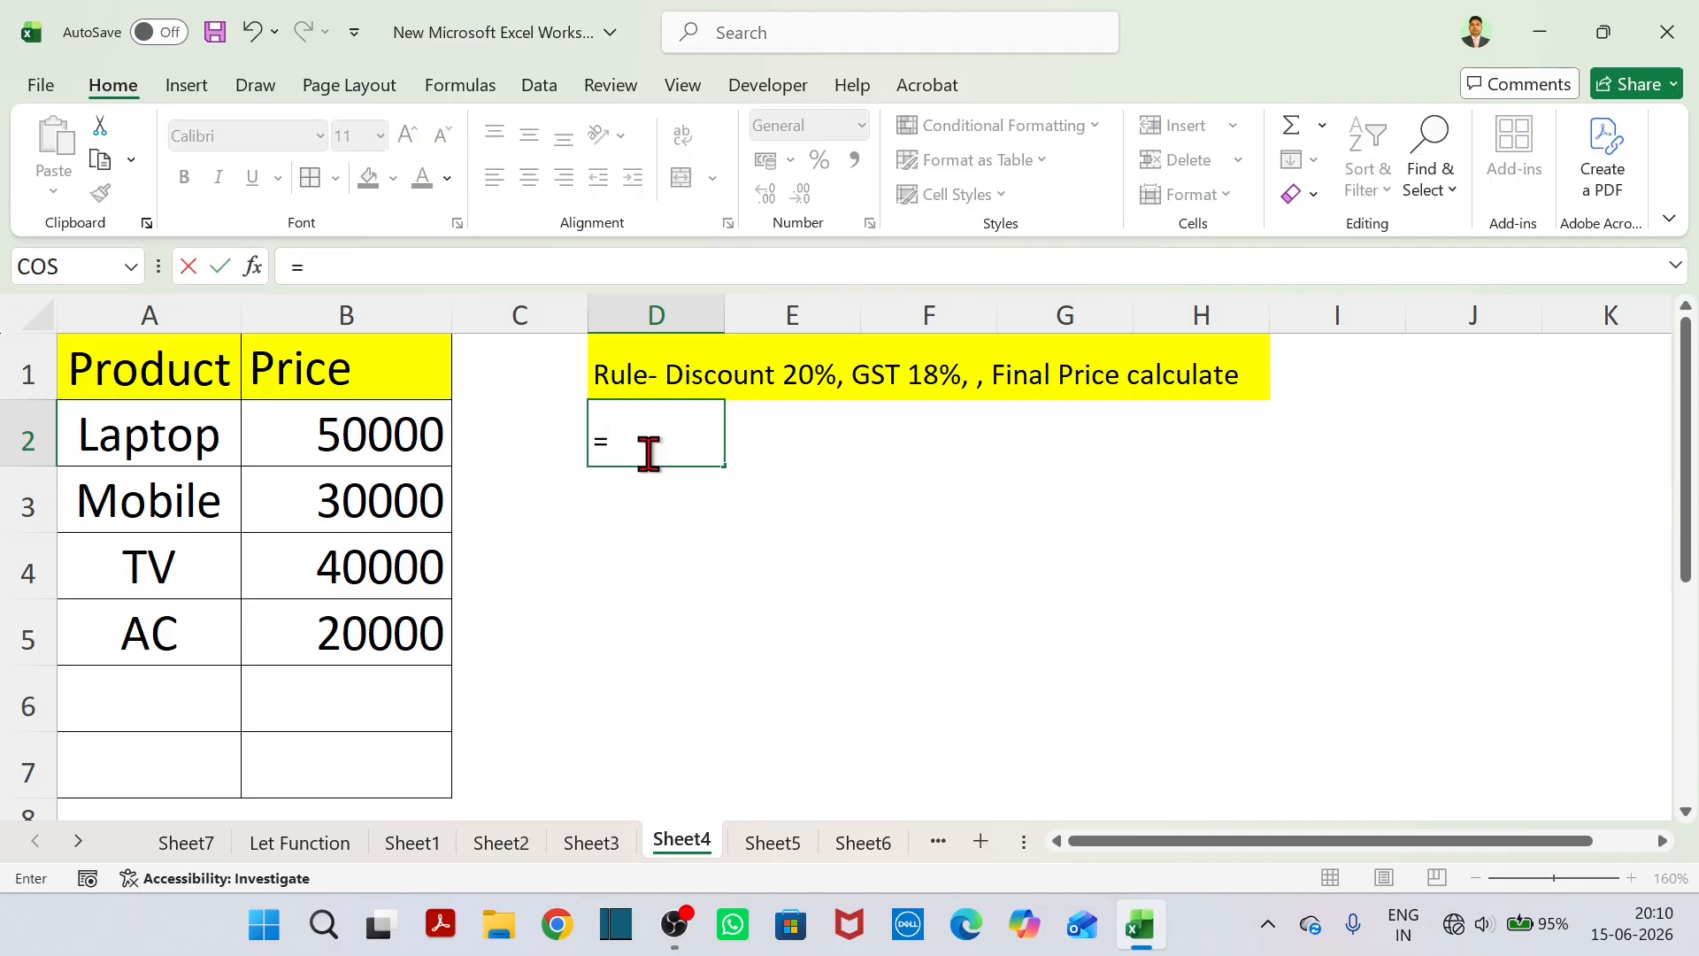
{"action": "key", "text": "Tab"}
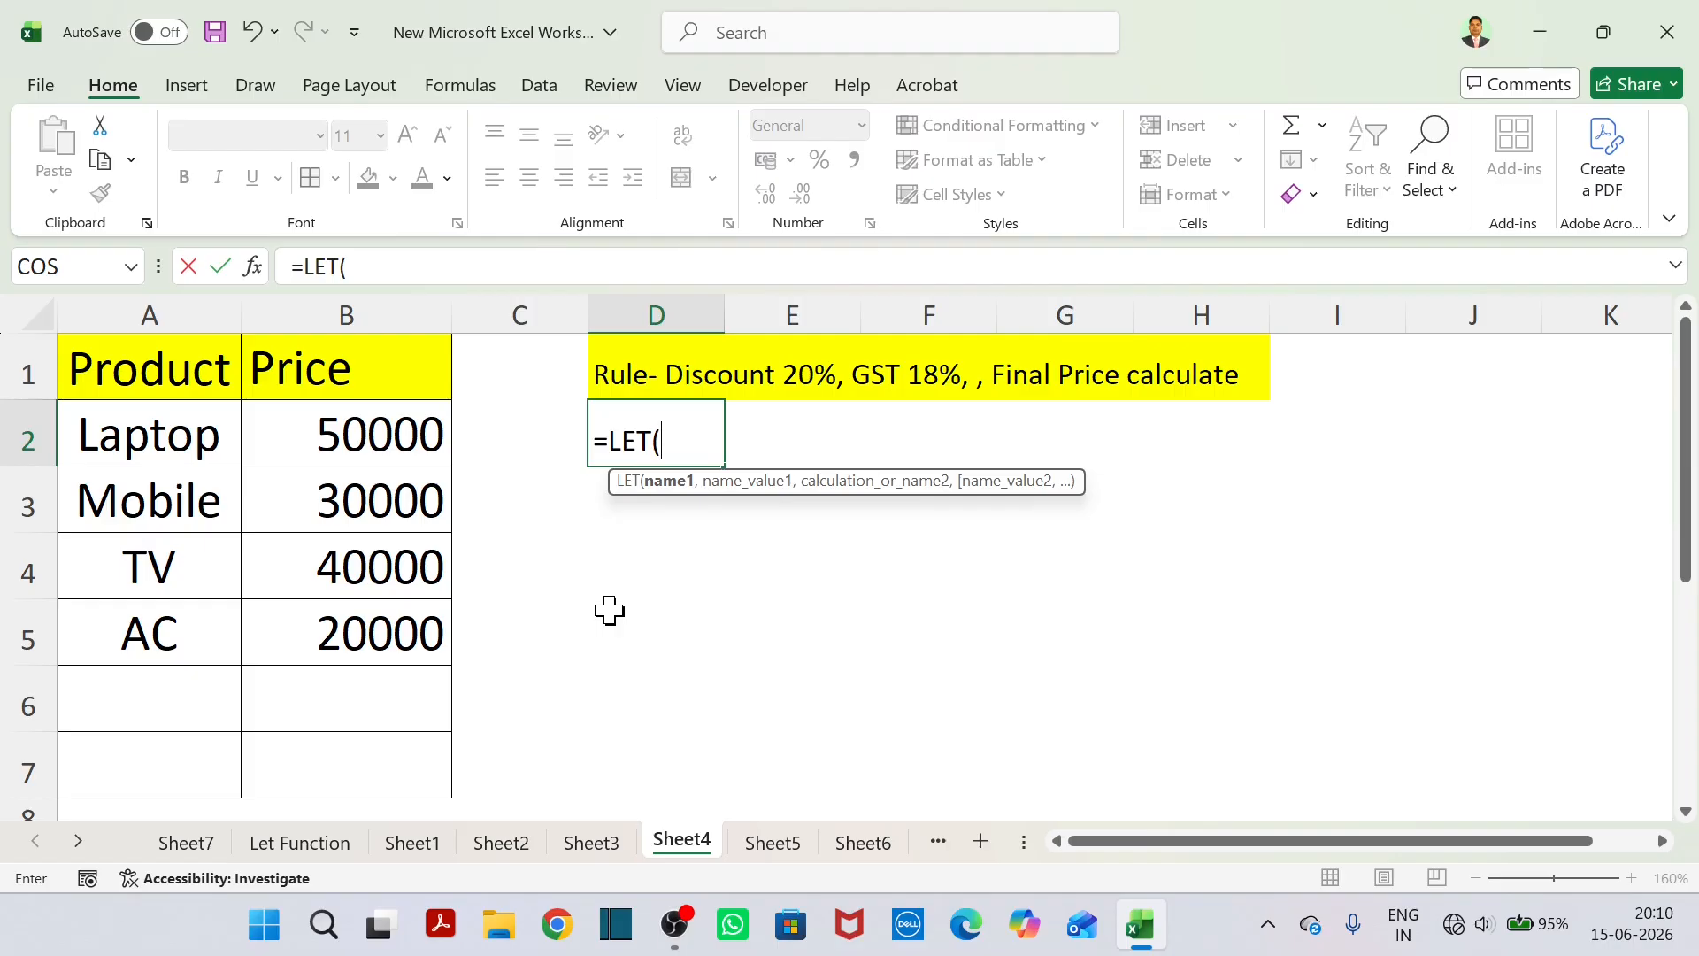
{"action": "type", "text": "Price,"}
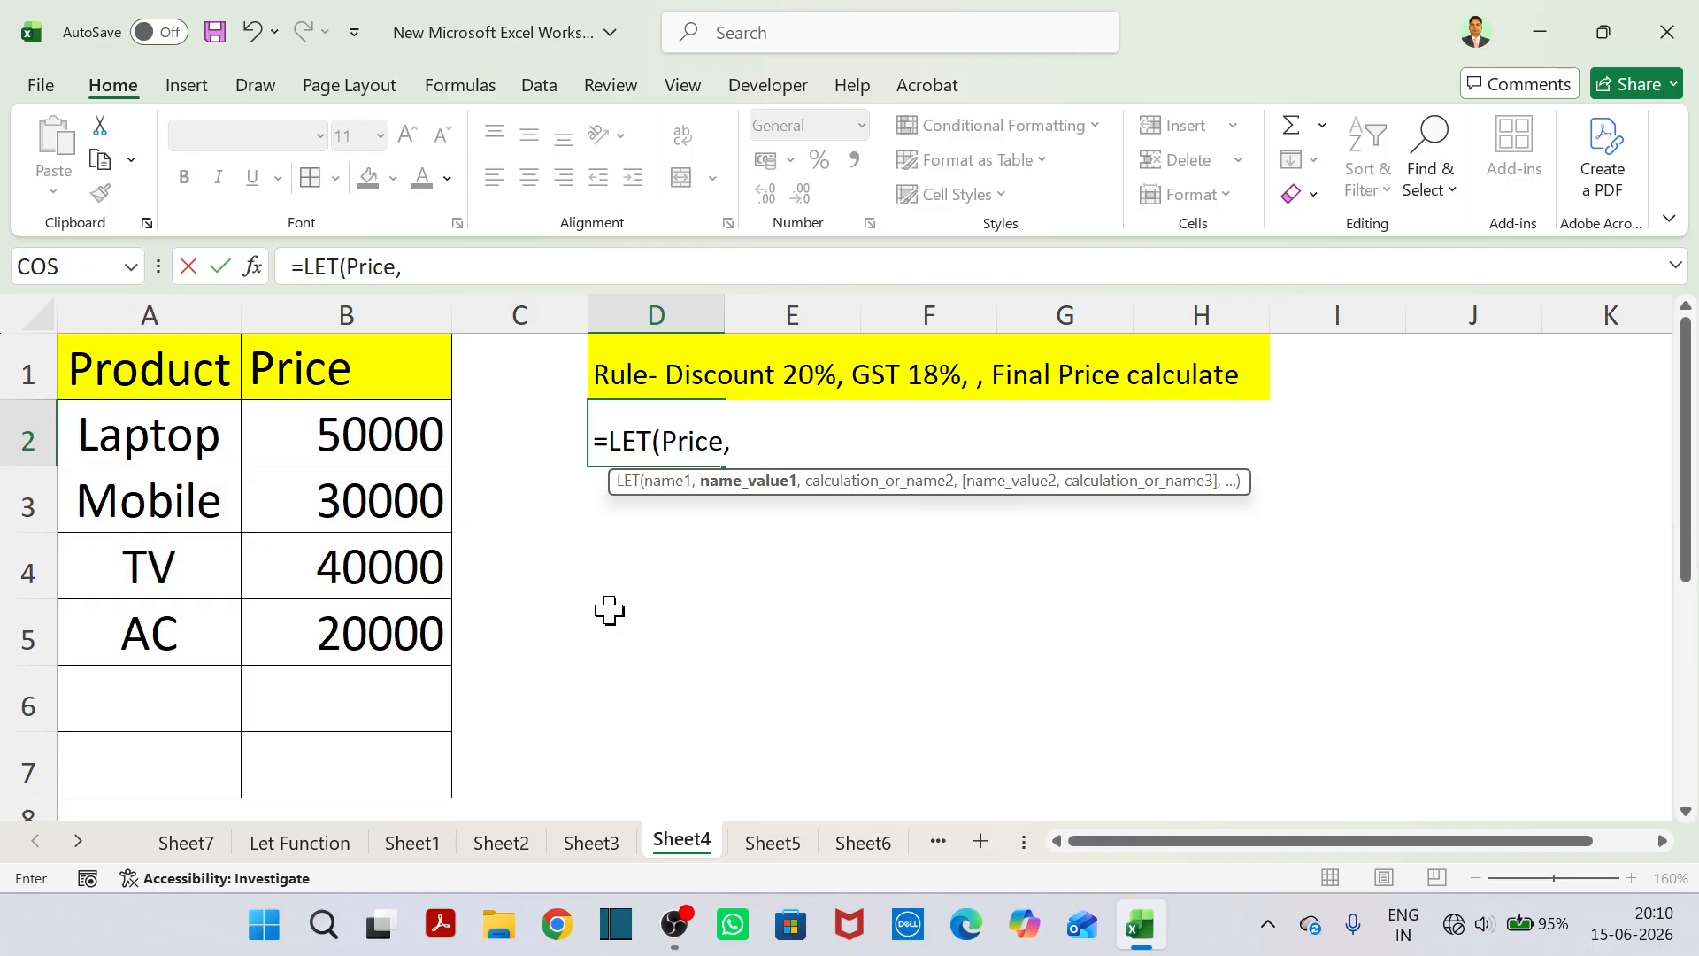
{"action": "left_click", "coordinate": [417, 437]}
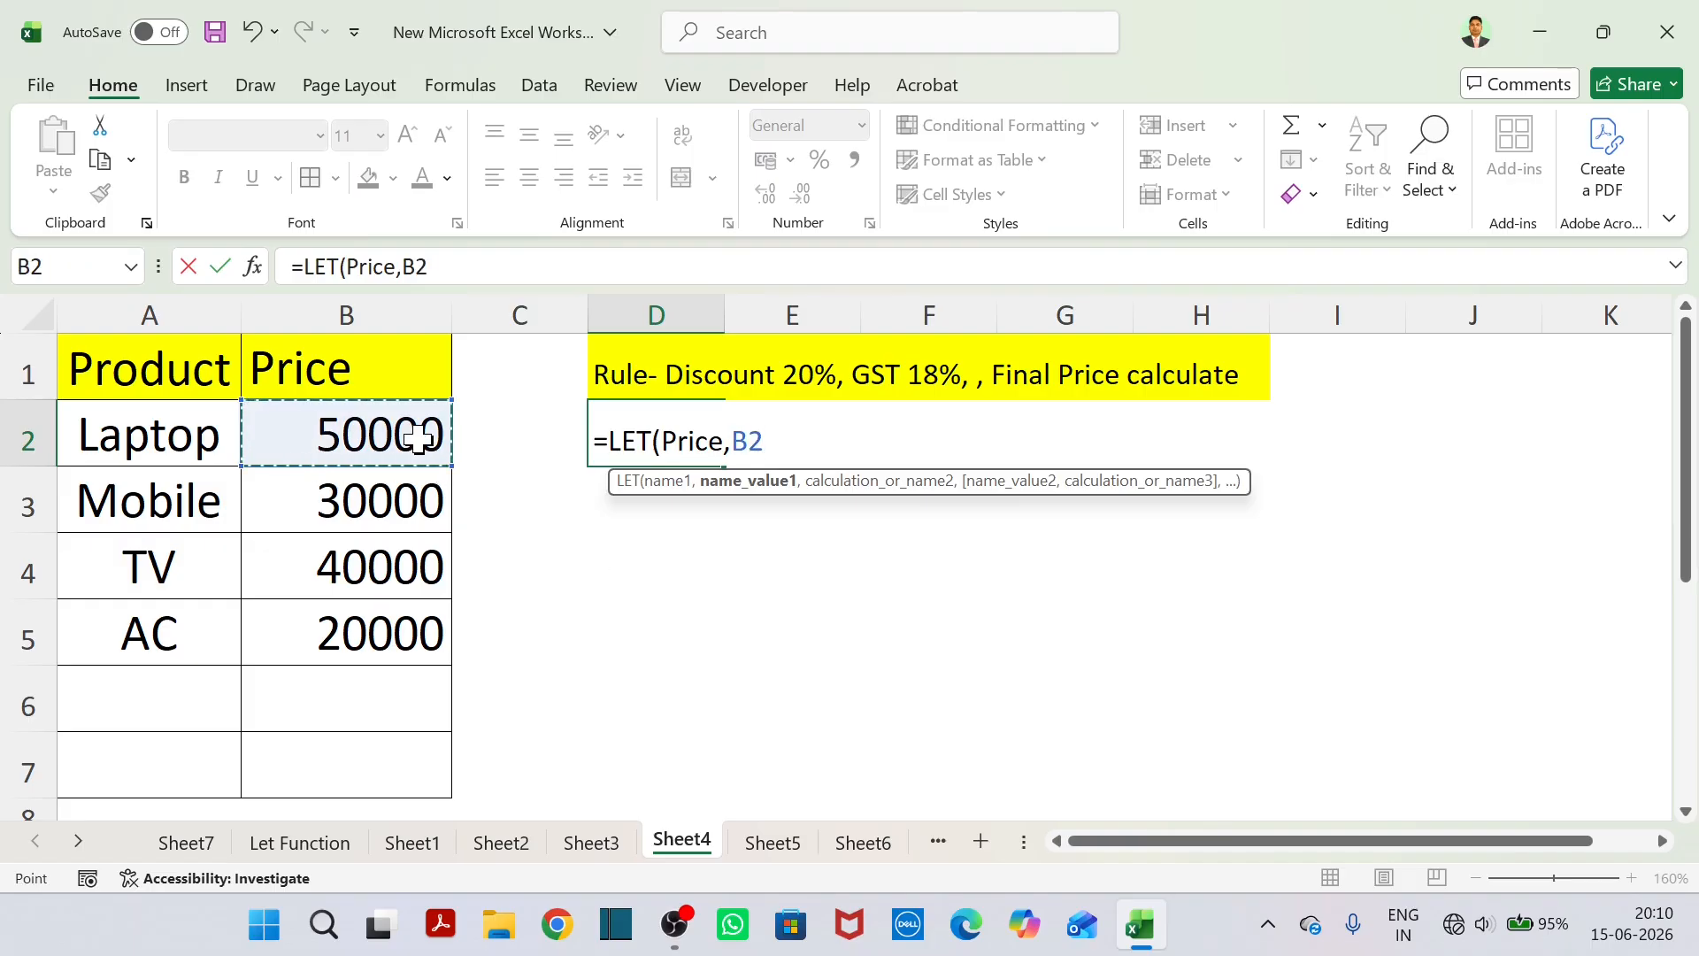
{"action": "type", "text": ","}
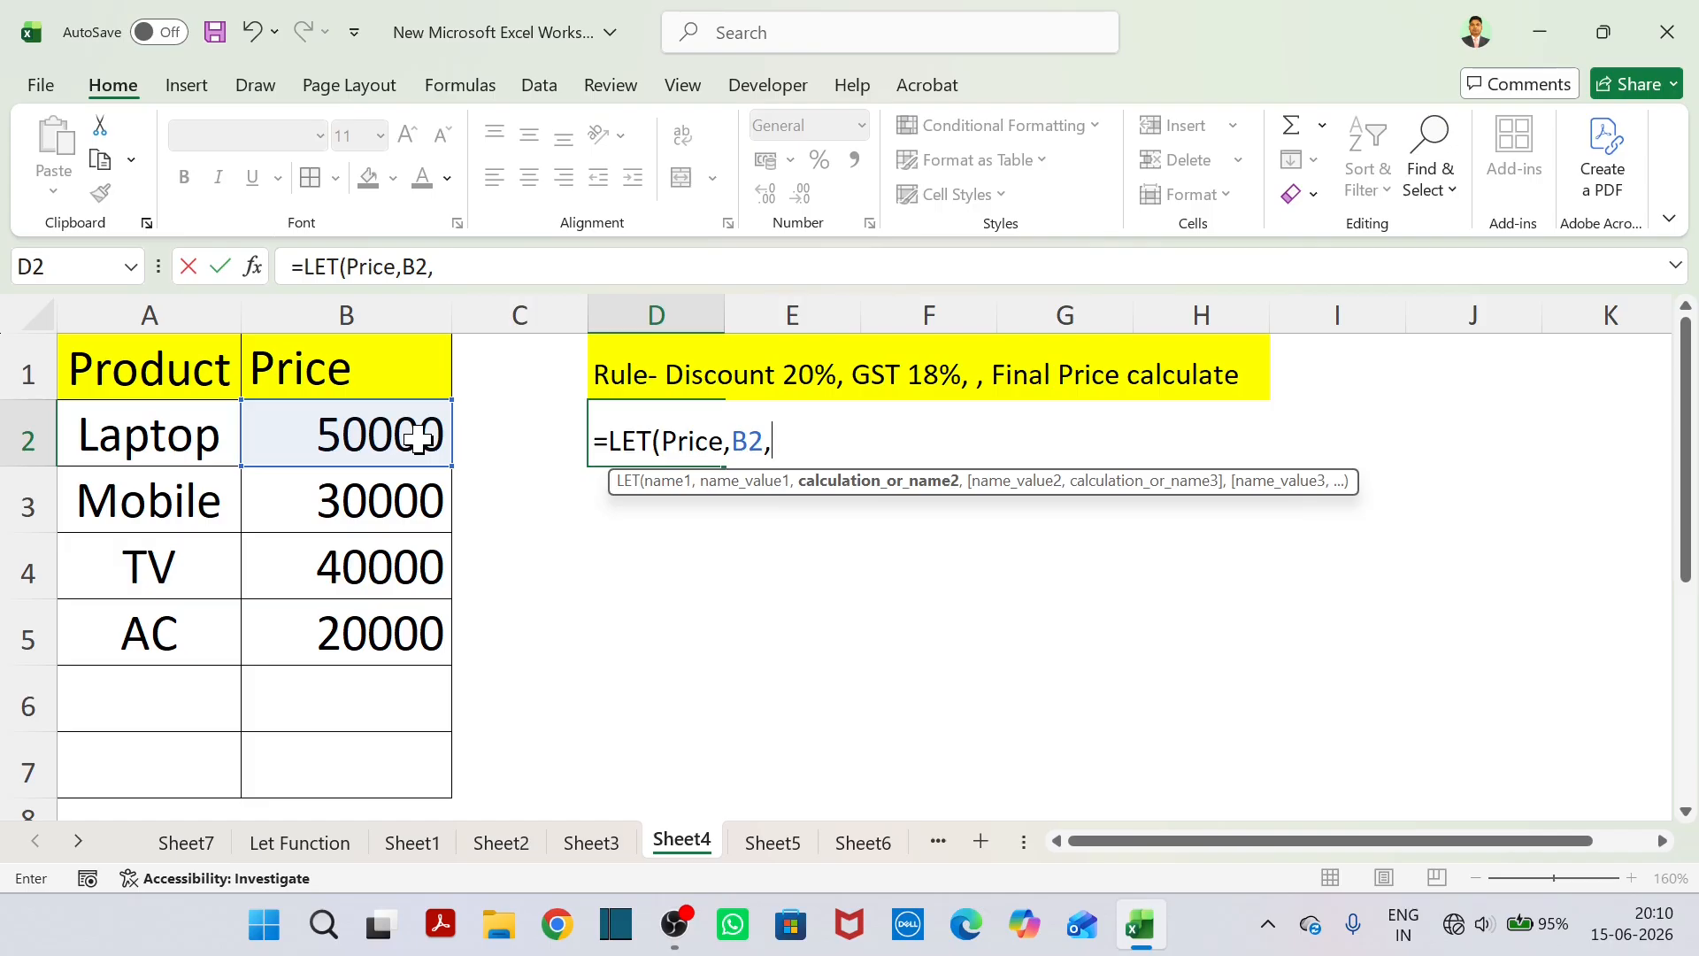
{"action": "type", "text": "dis"}
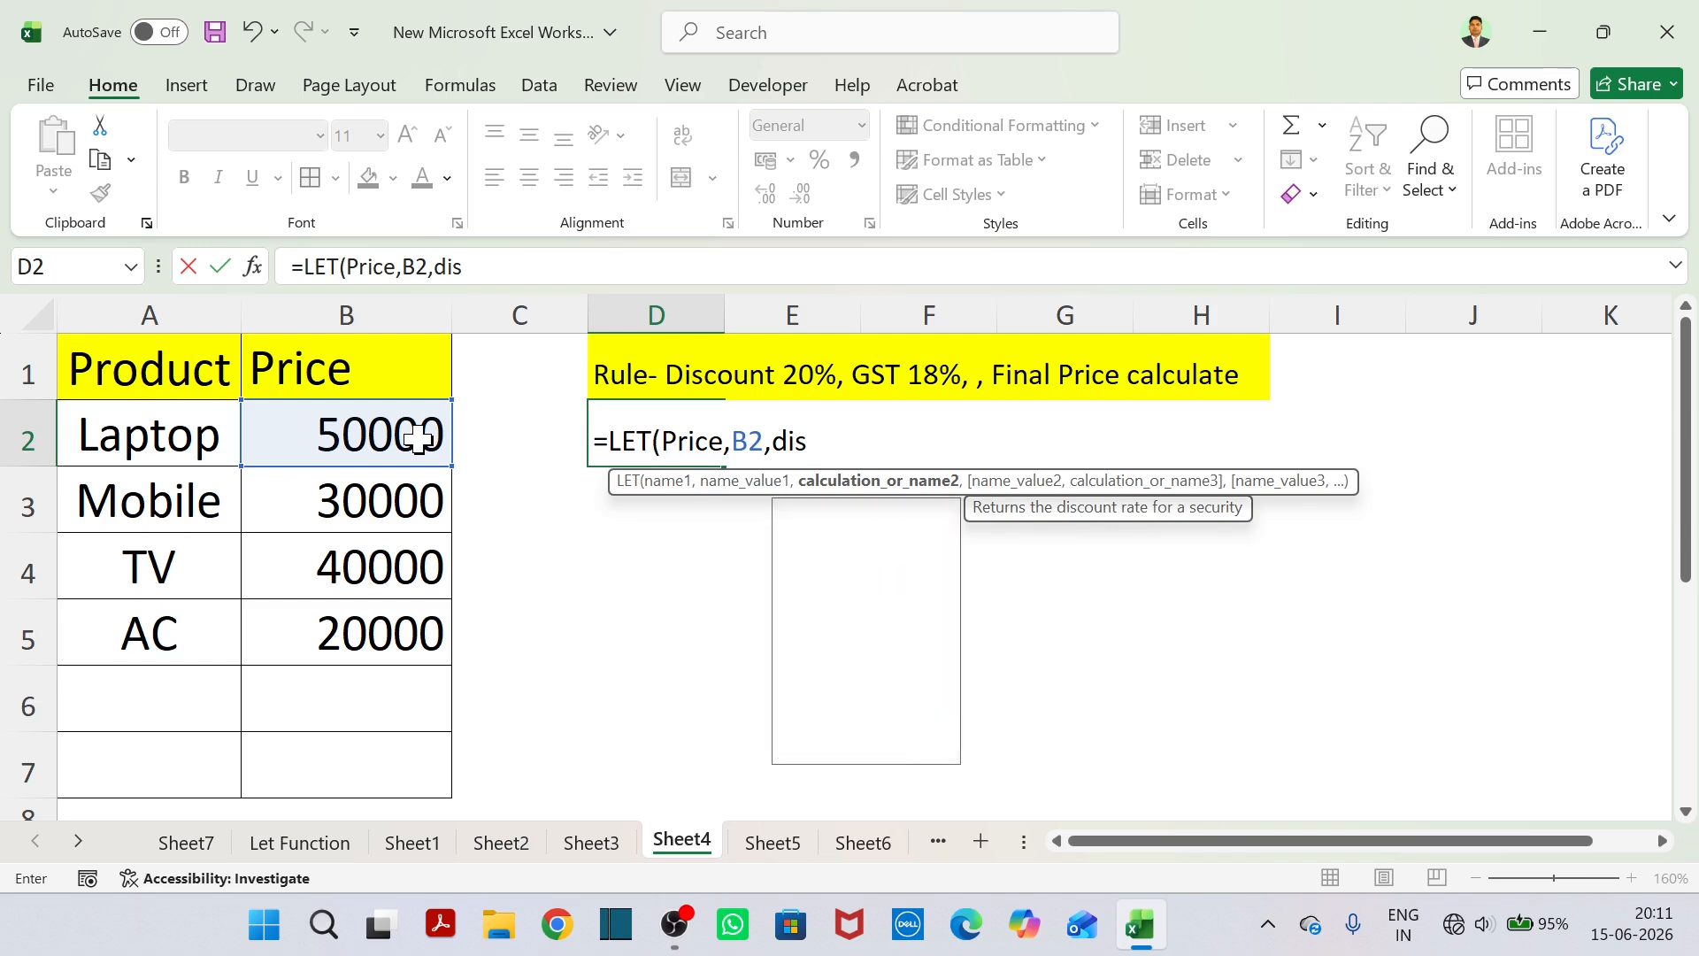
{"action": "type", "text": "count"}
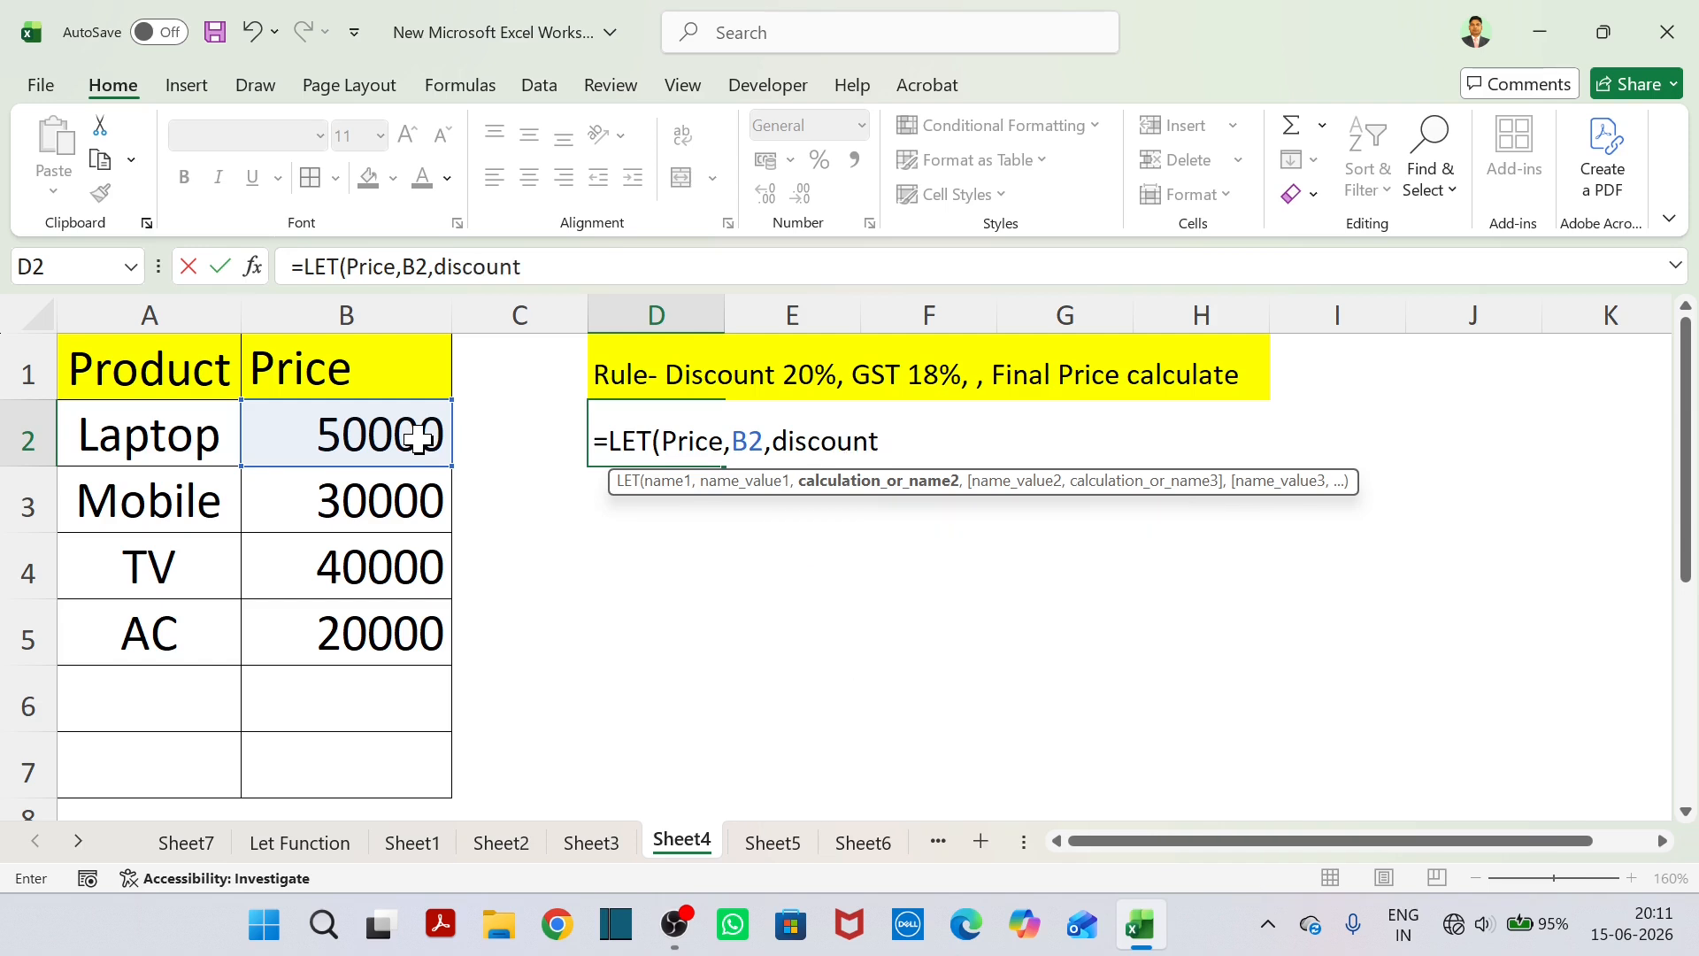
{"action": "type", "text": ","}
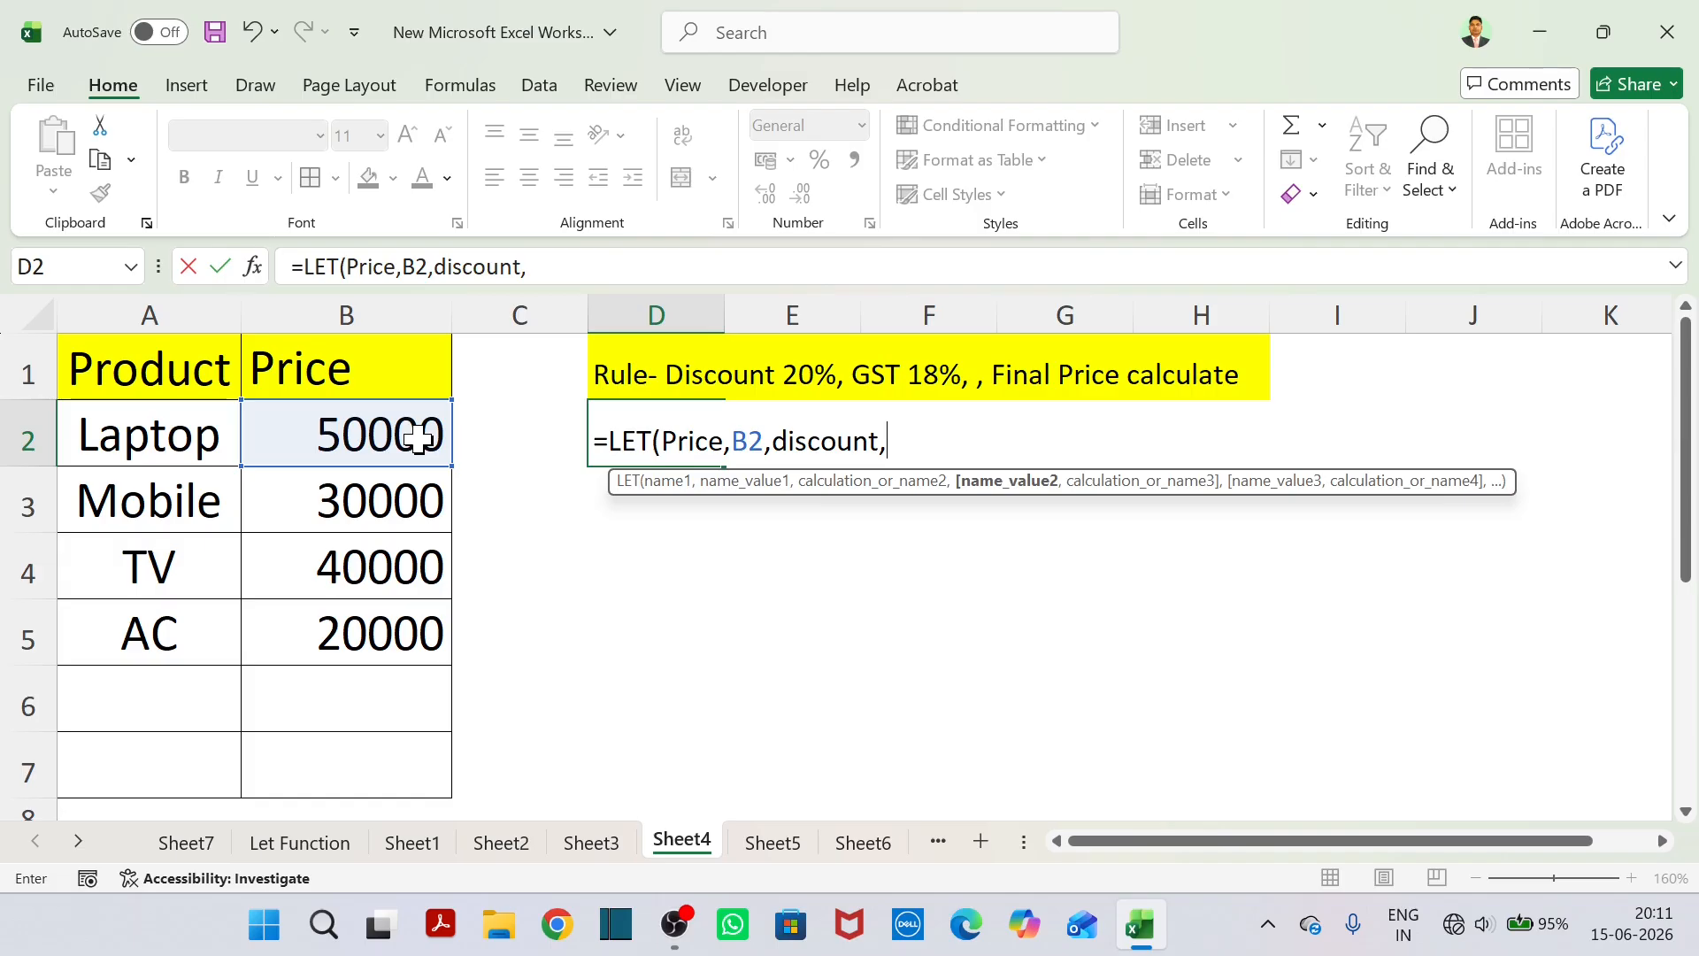
{"action": "type", "text": "Price"}
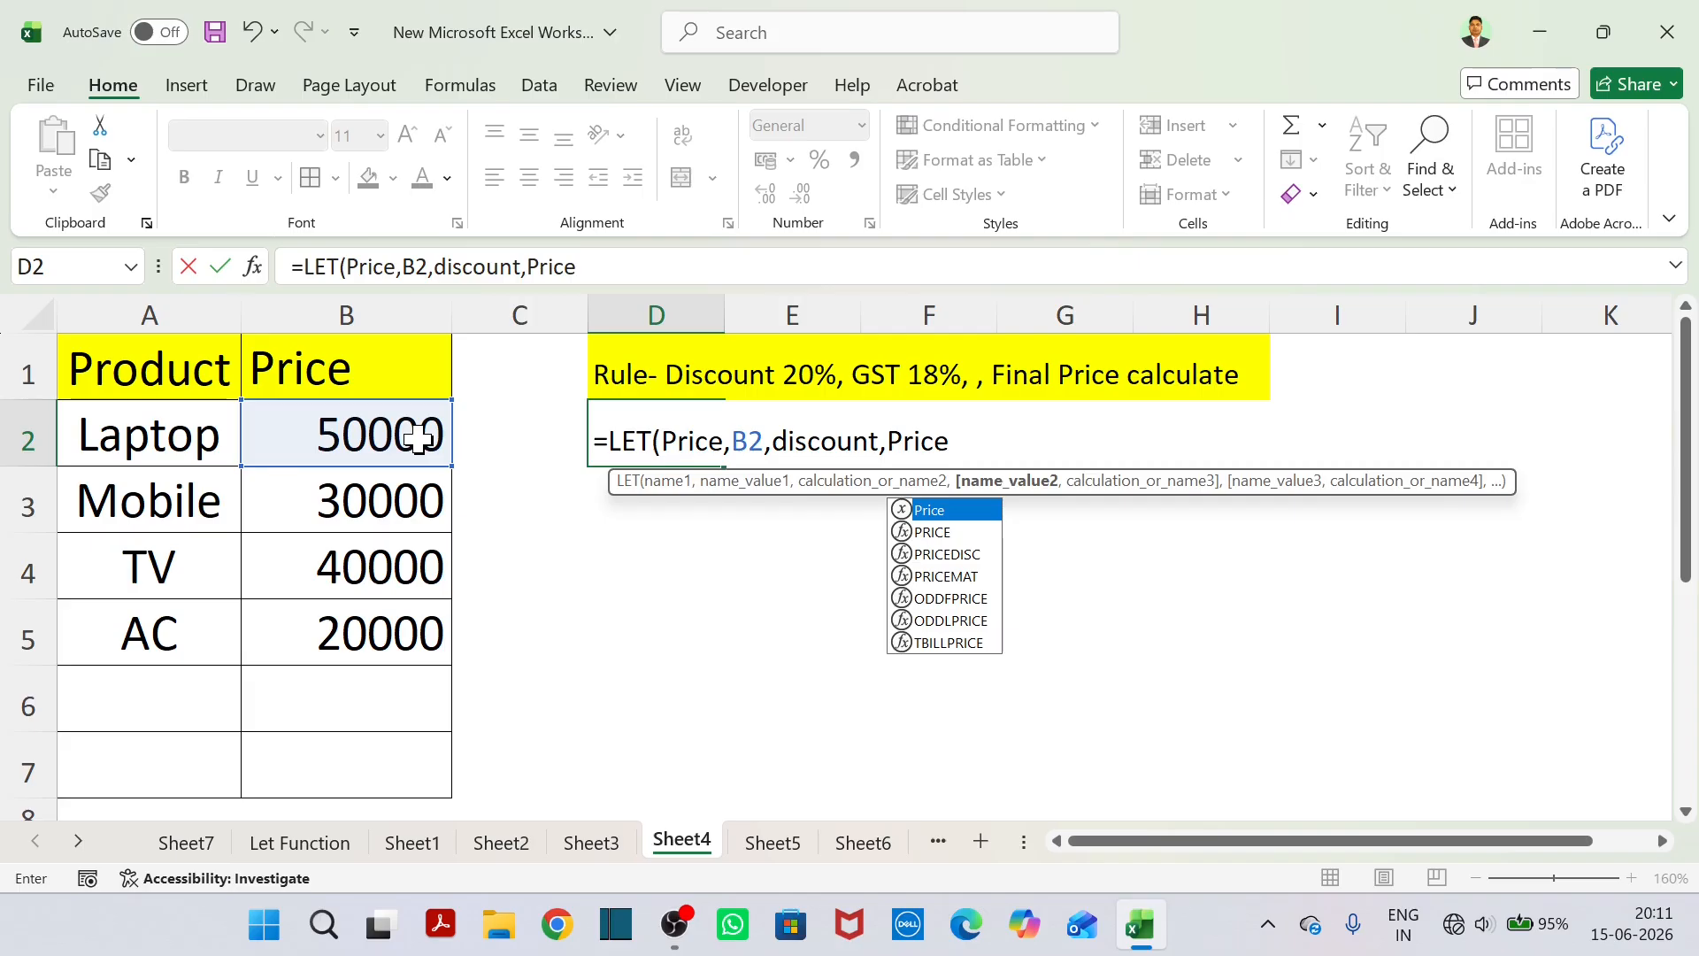
{"action": "type", "text": "*"}
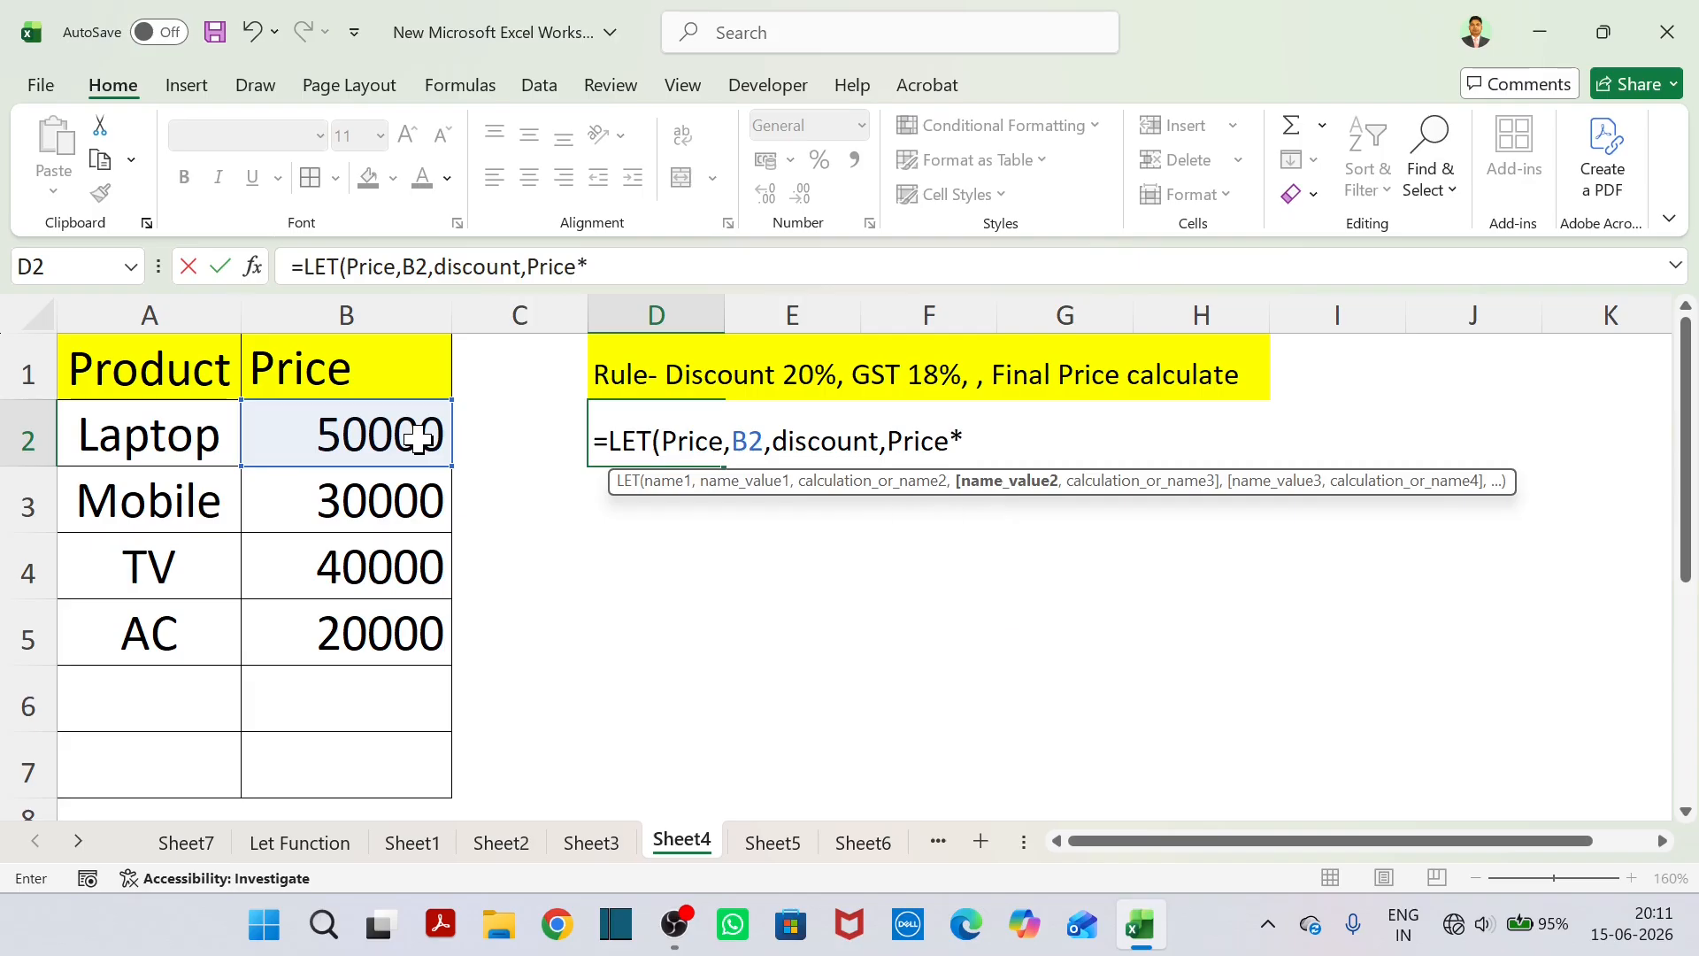
{"action": "type", "text": "20%"}
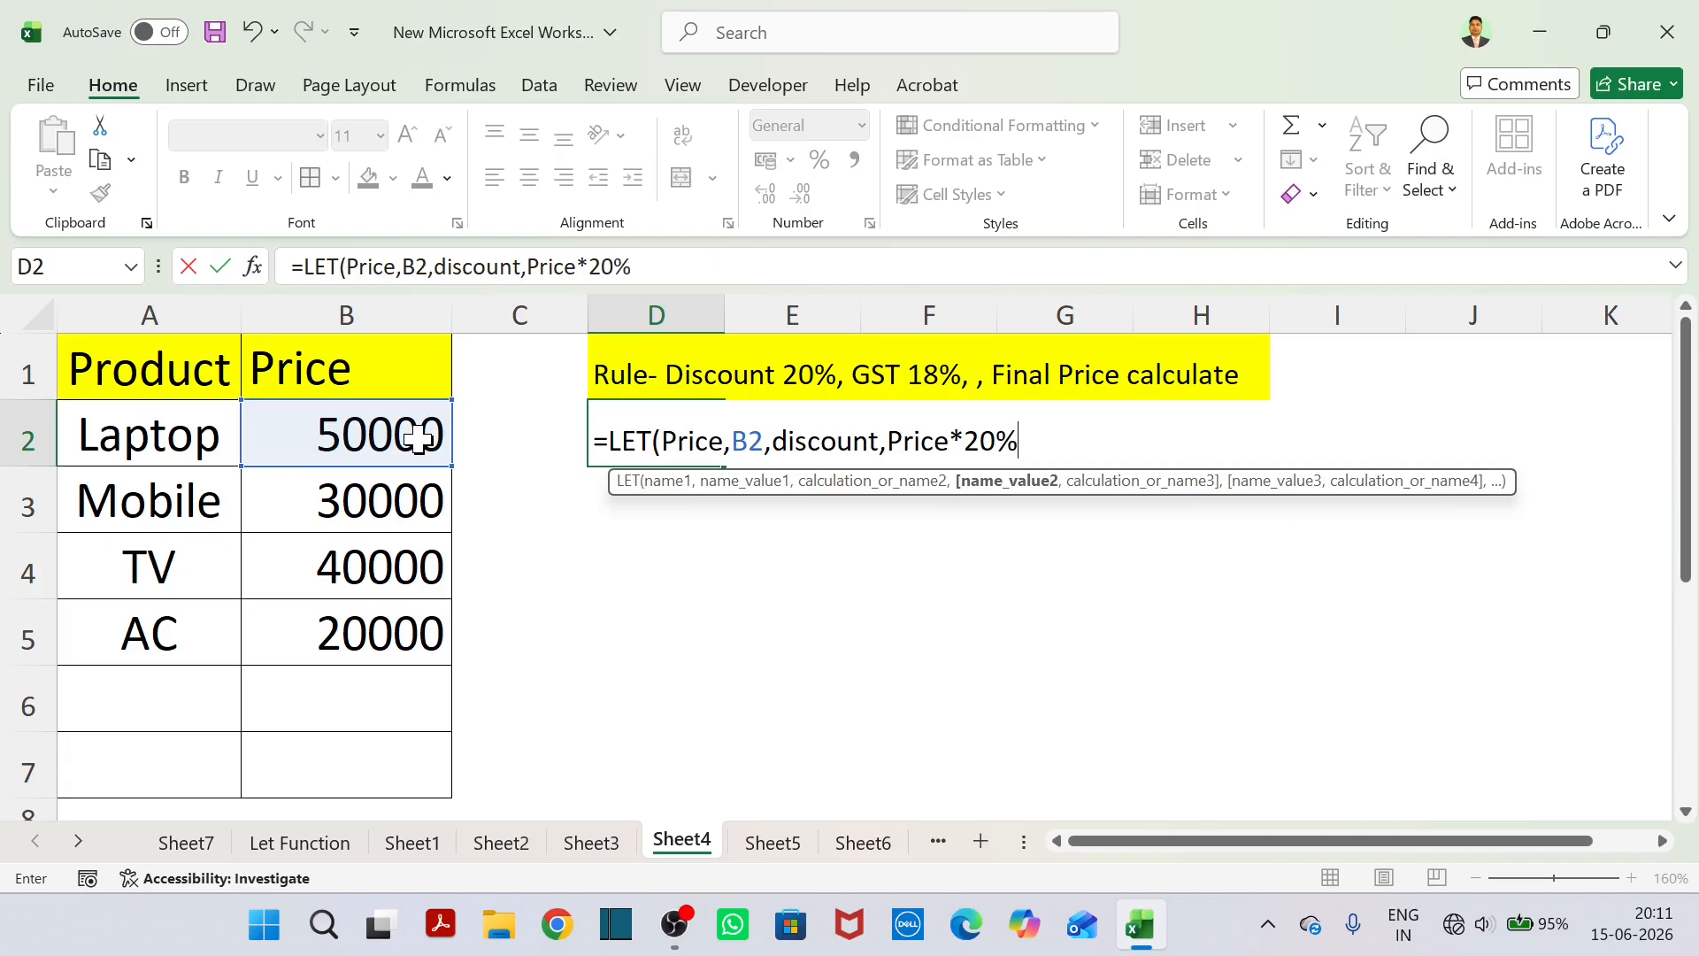
{"action": "type", "text": ","}
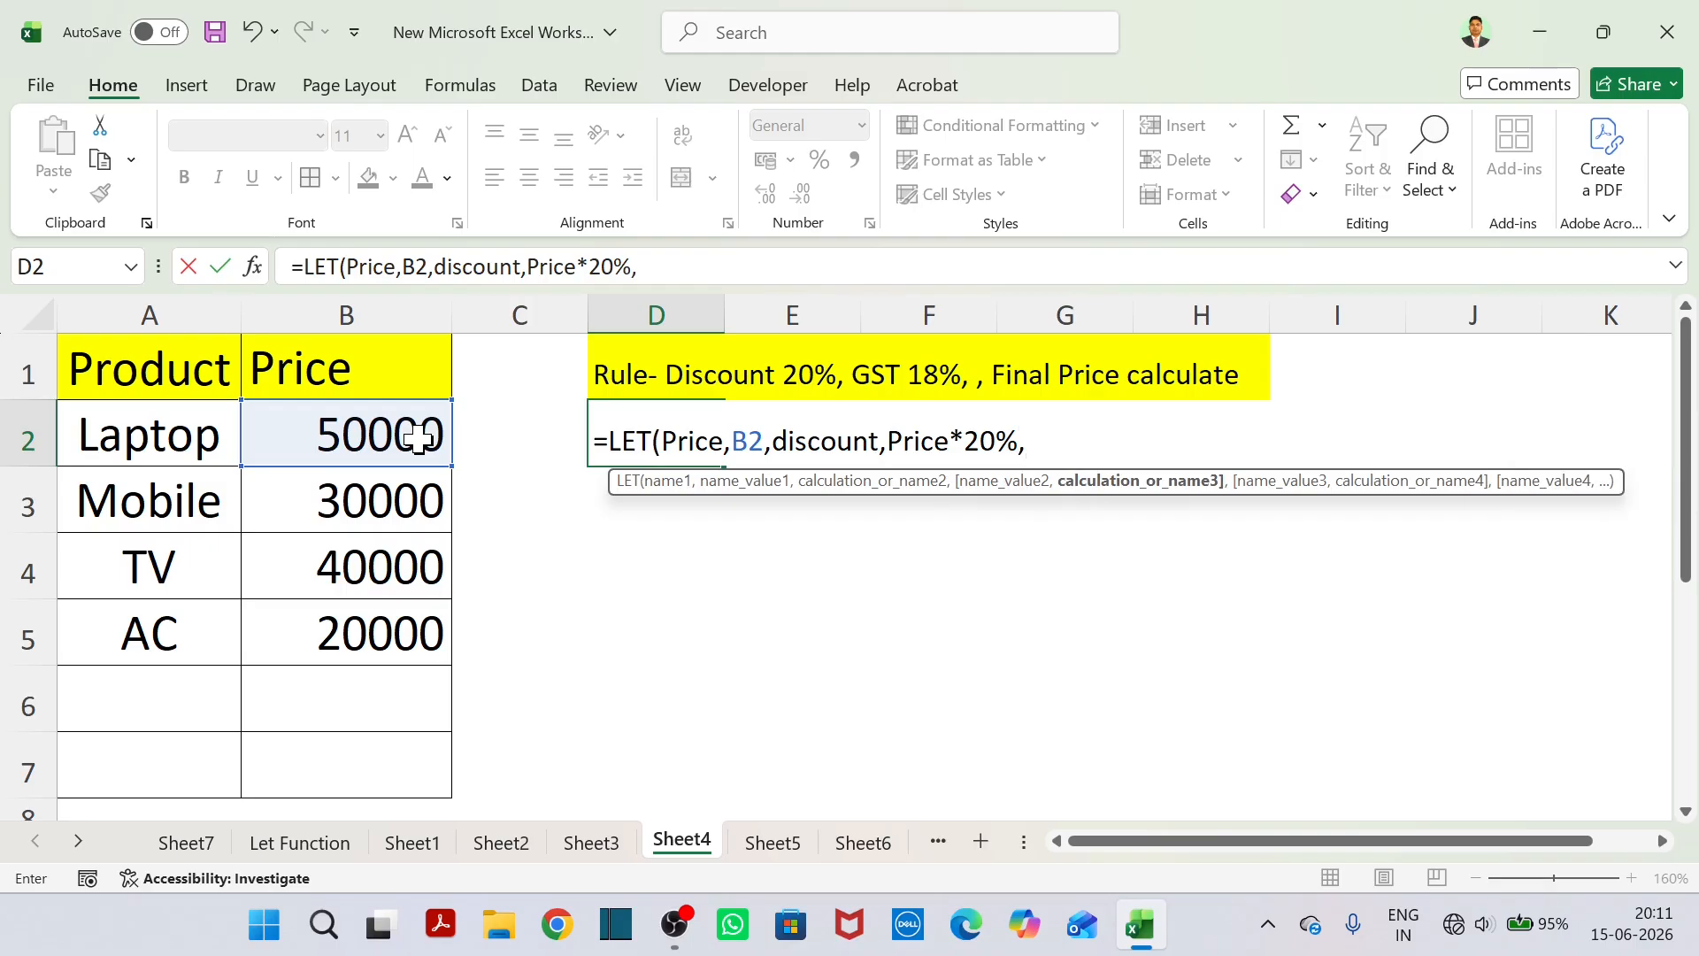
Add the name Afterdiscount to the LET formula in D2, defined as Price-Discount.
{"action": "type", "text": "After"}
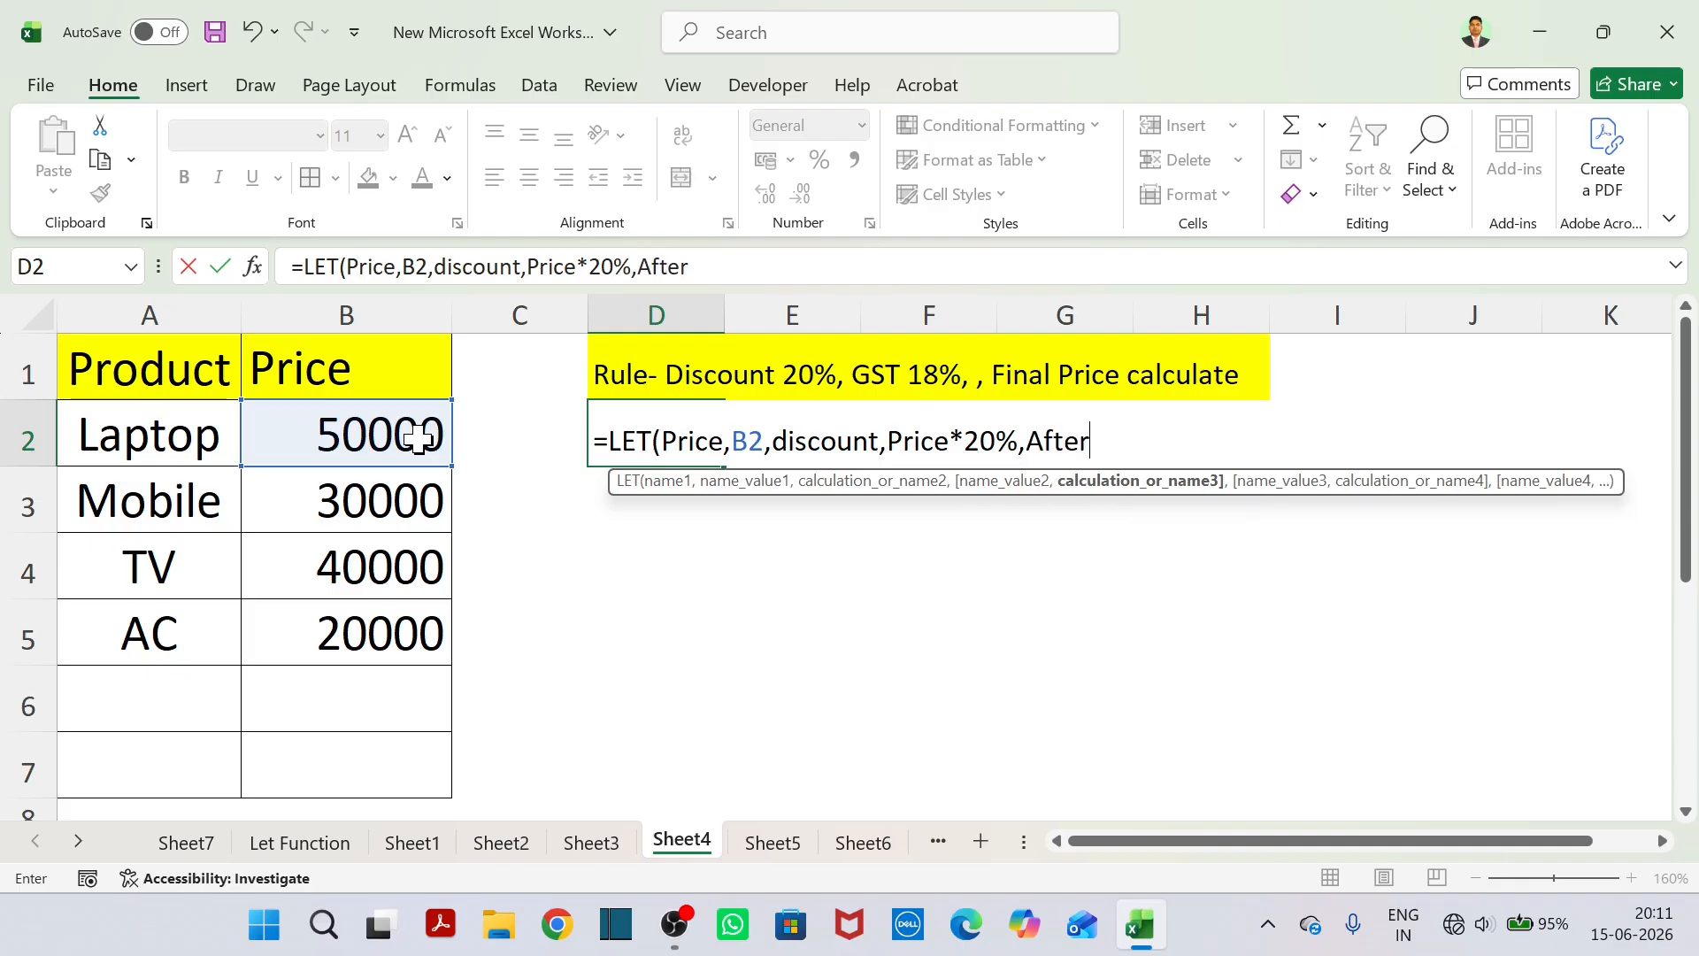
{"action": "type", "text": "discount"}
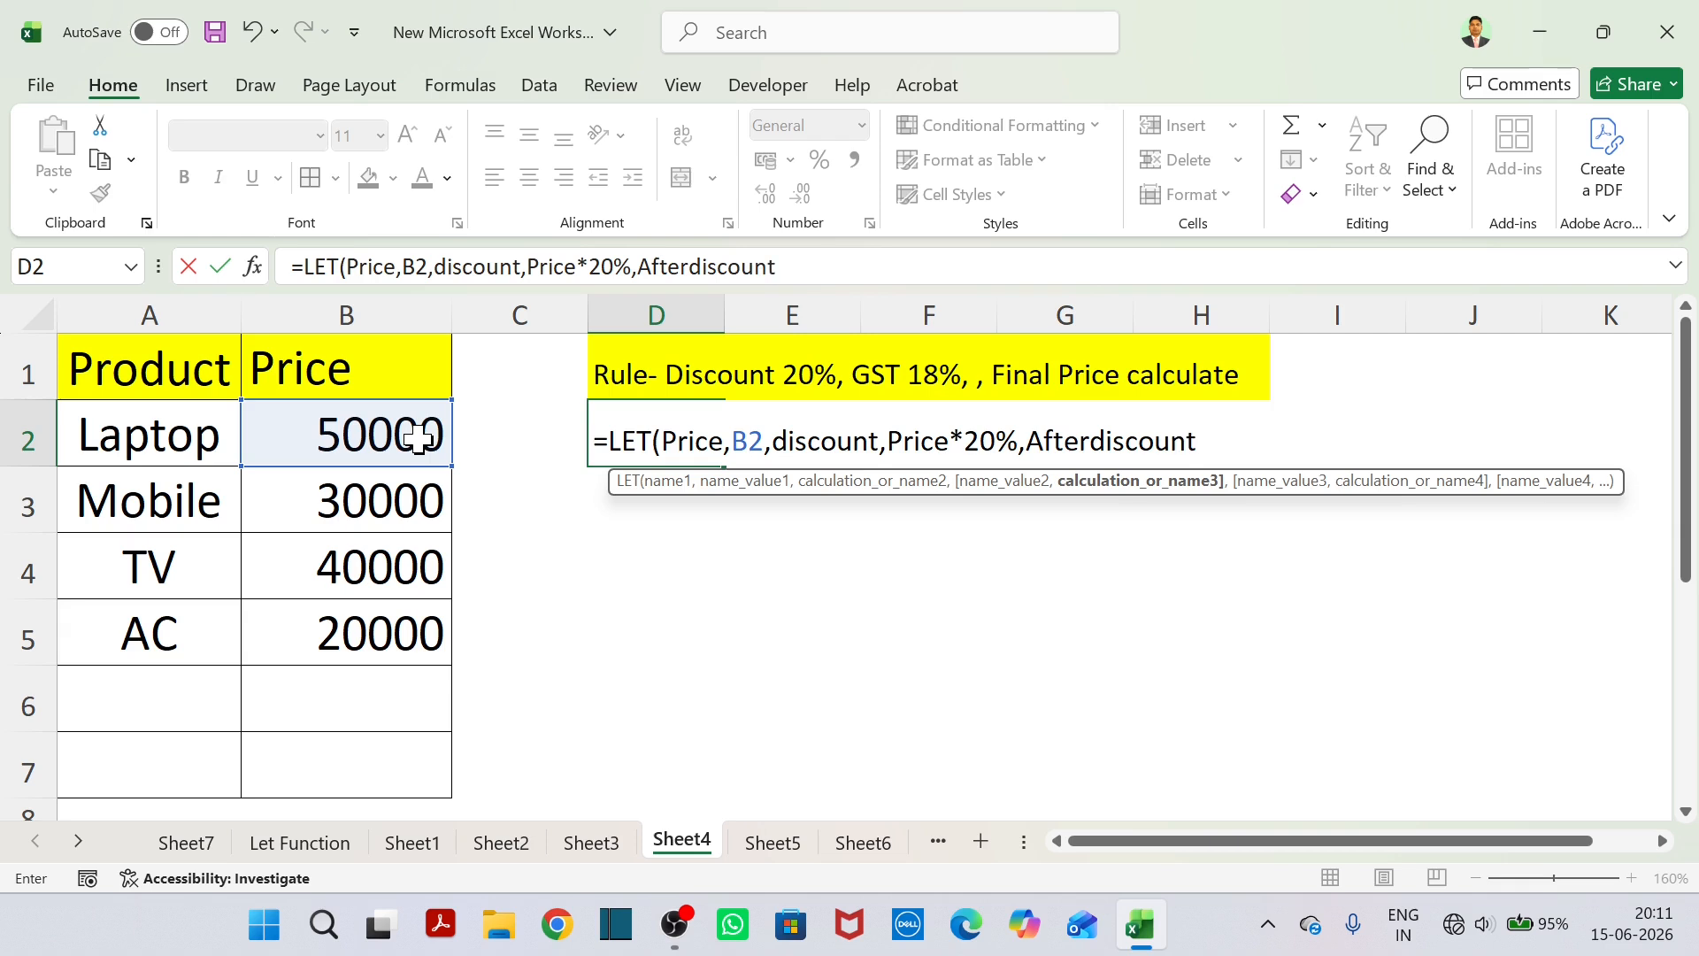
{"action": "type", "text": ","}
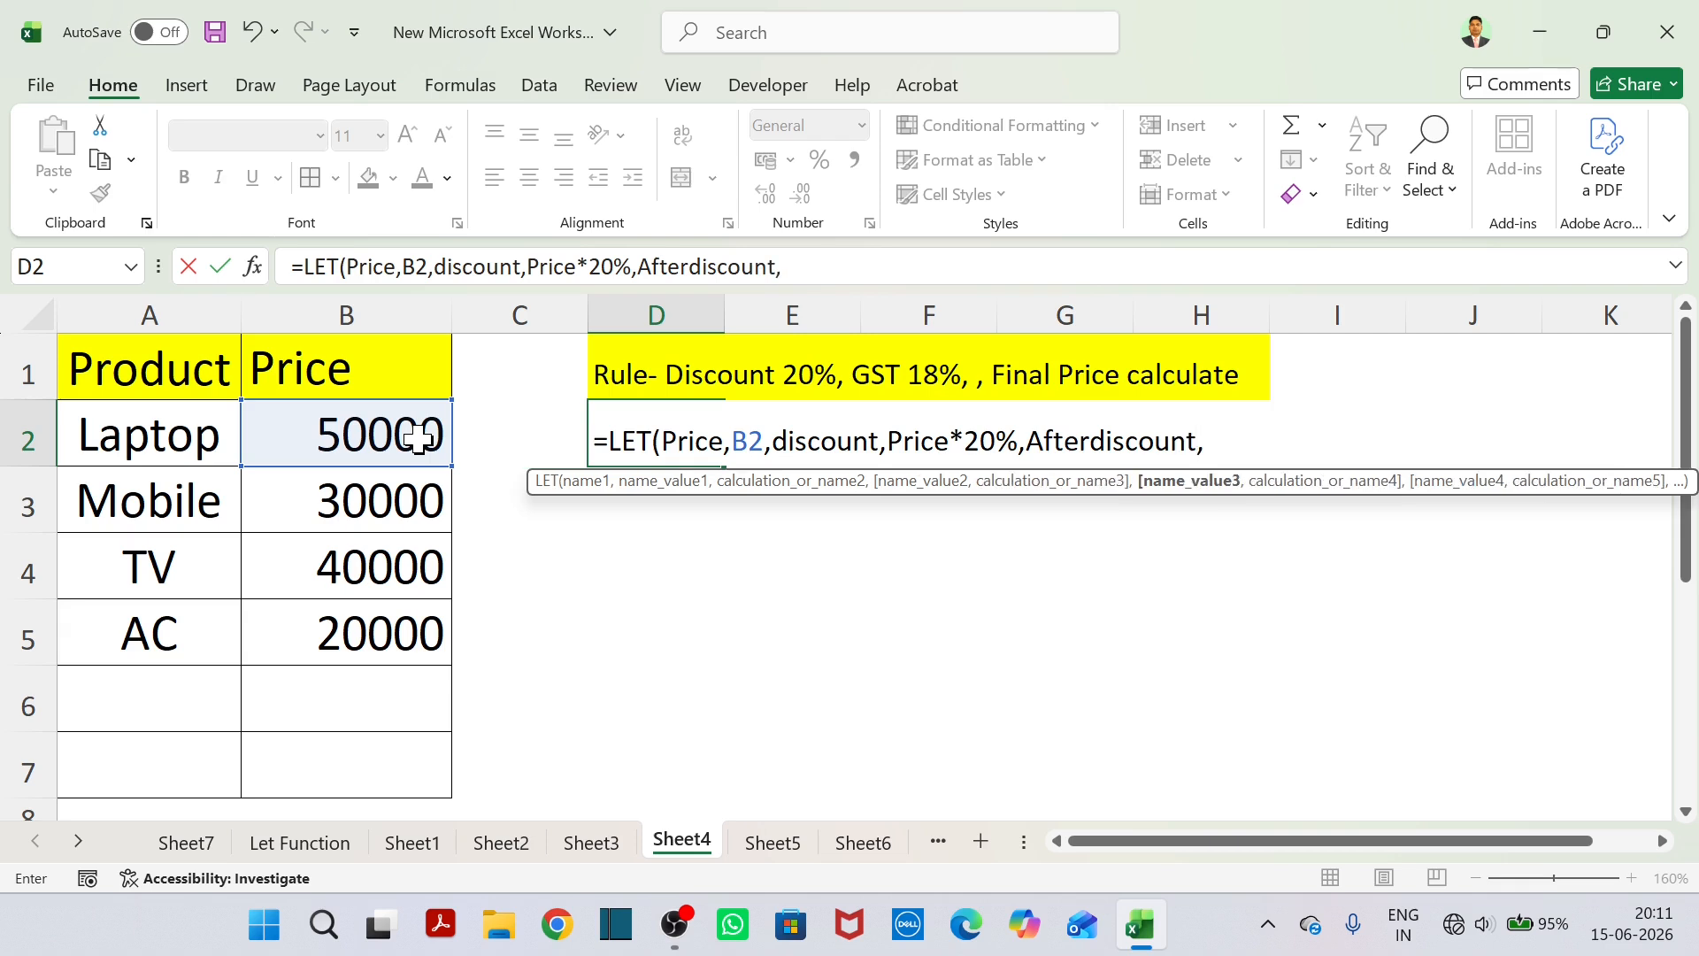
{"action": "type", "text": "P"}
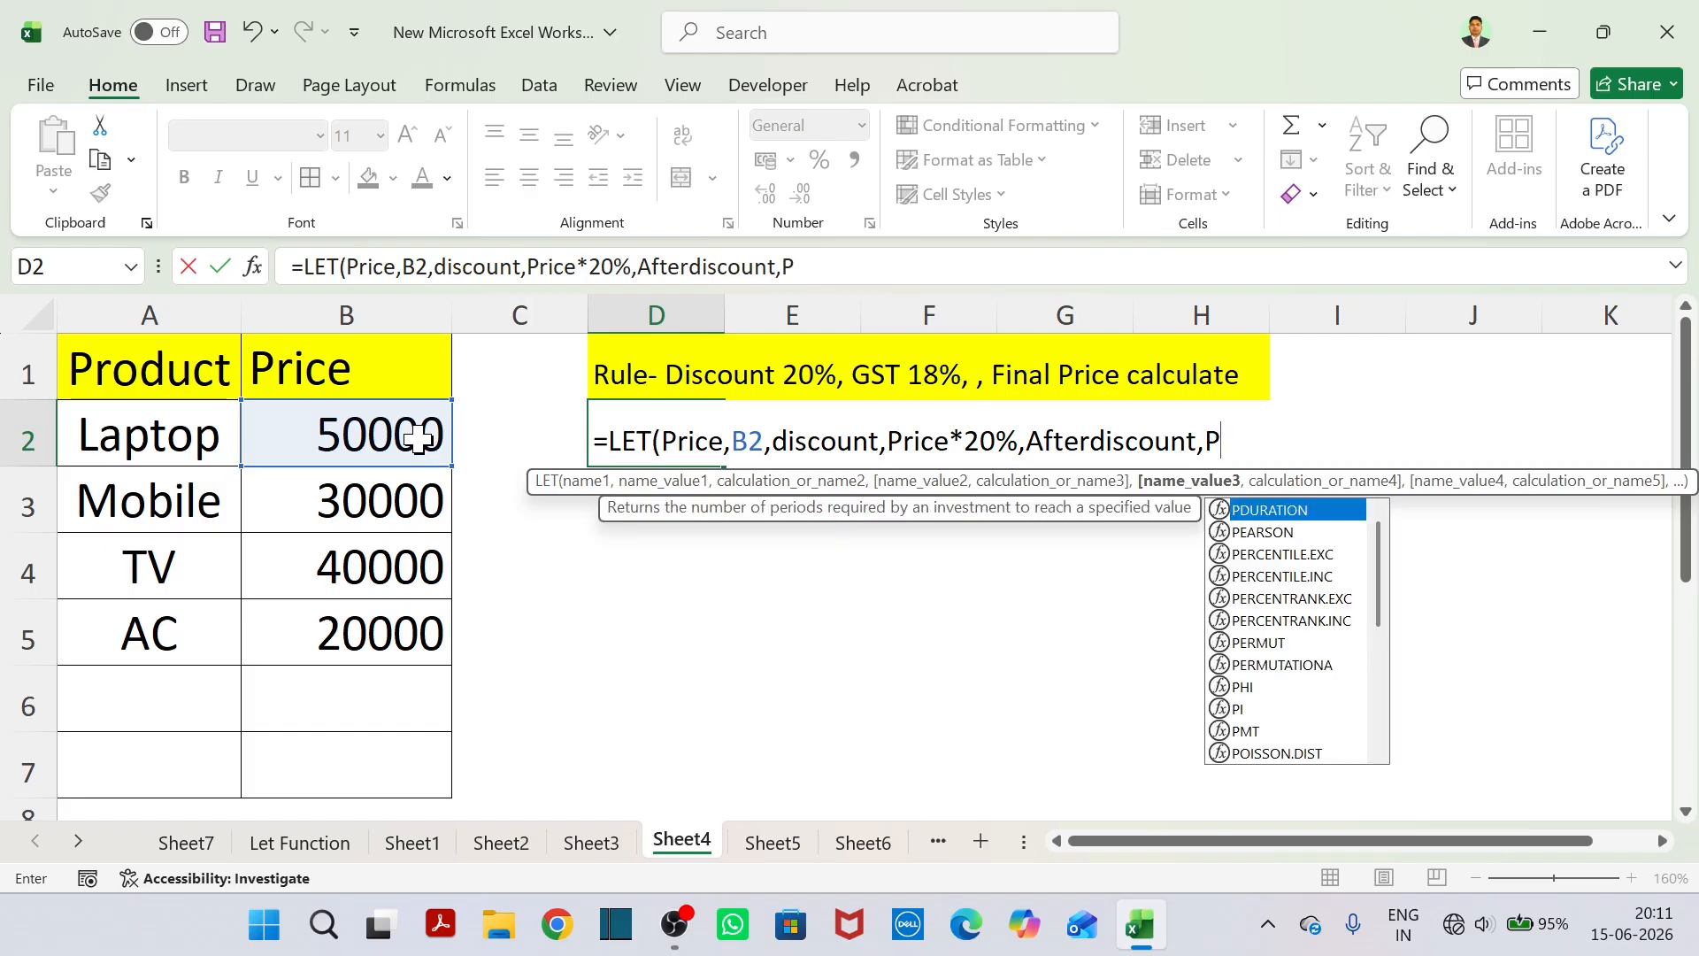
{"action": "type", "text": "rice"}
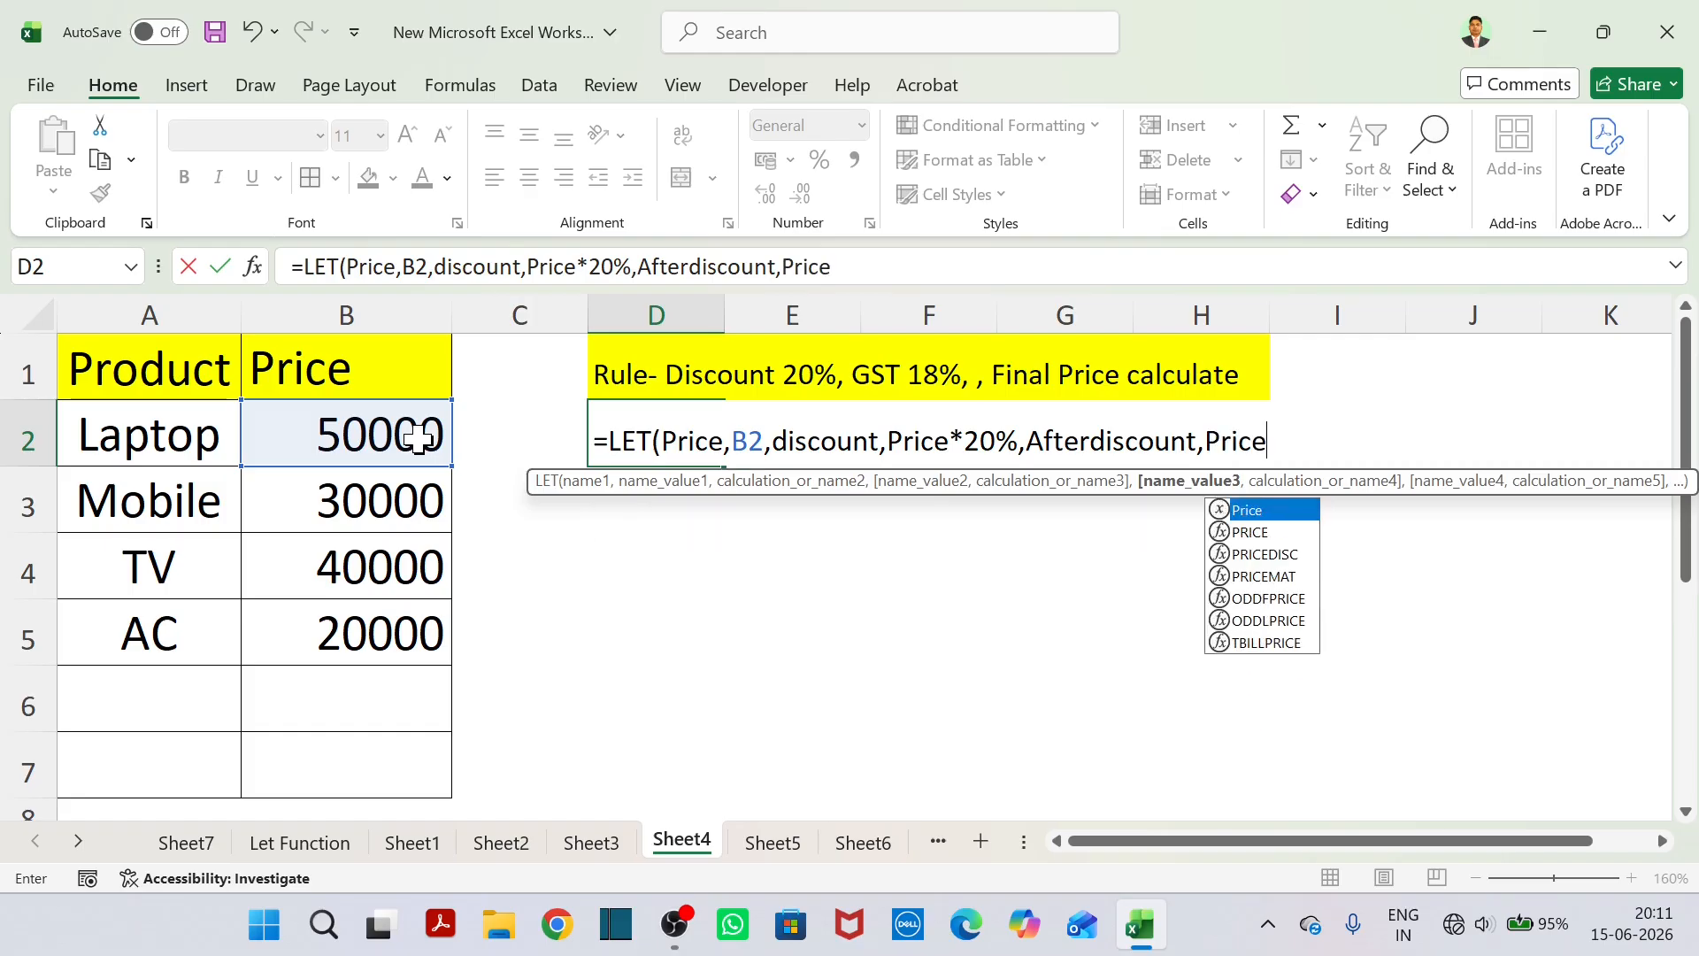
{"action": "type", "text": "-"}
{"action": "type", "text": "Discount"}
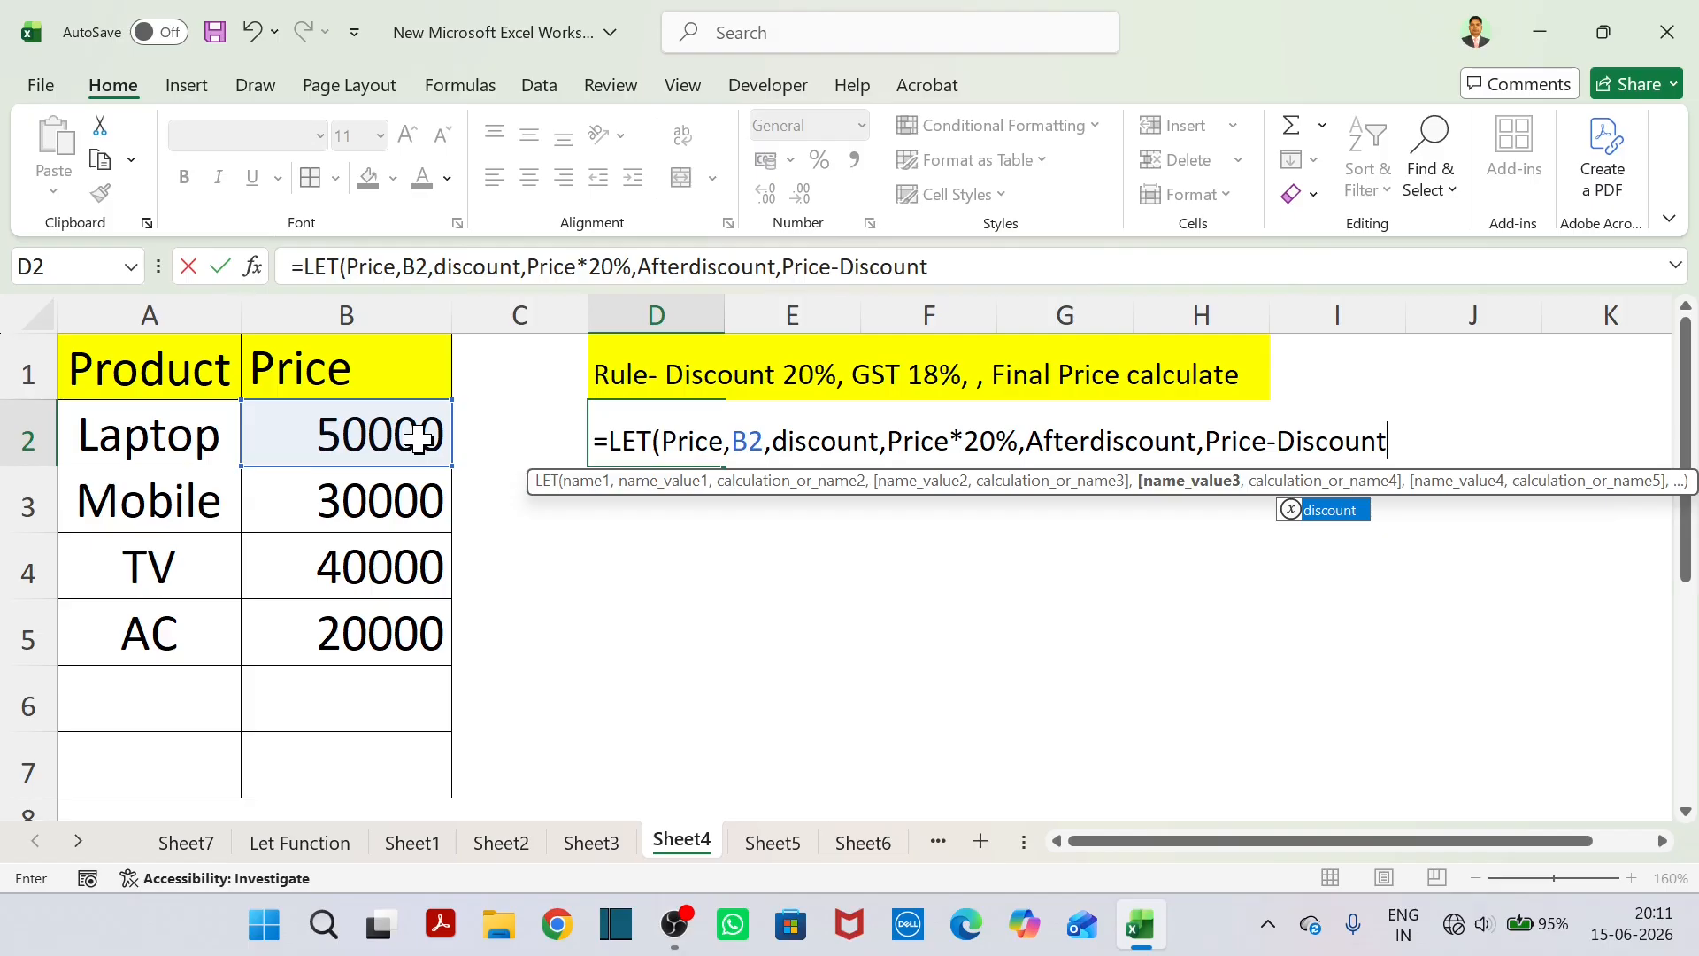
Add the name GST to the LET formula in D2, defined as Afterdiscount*18%.
{"action": "type", "text": ",GST"}
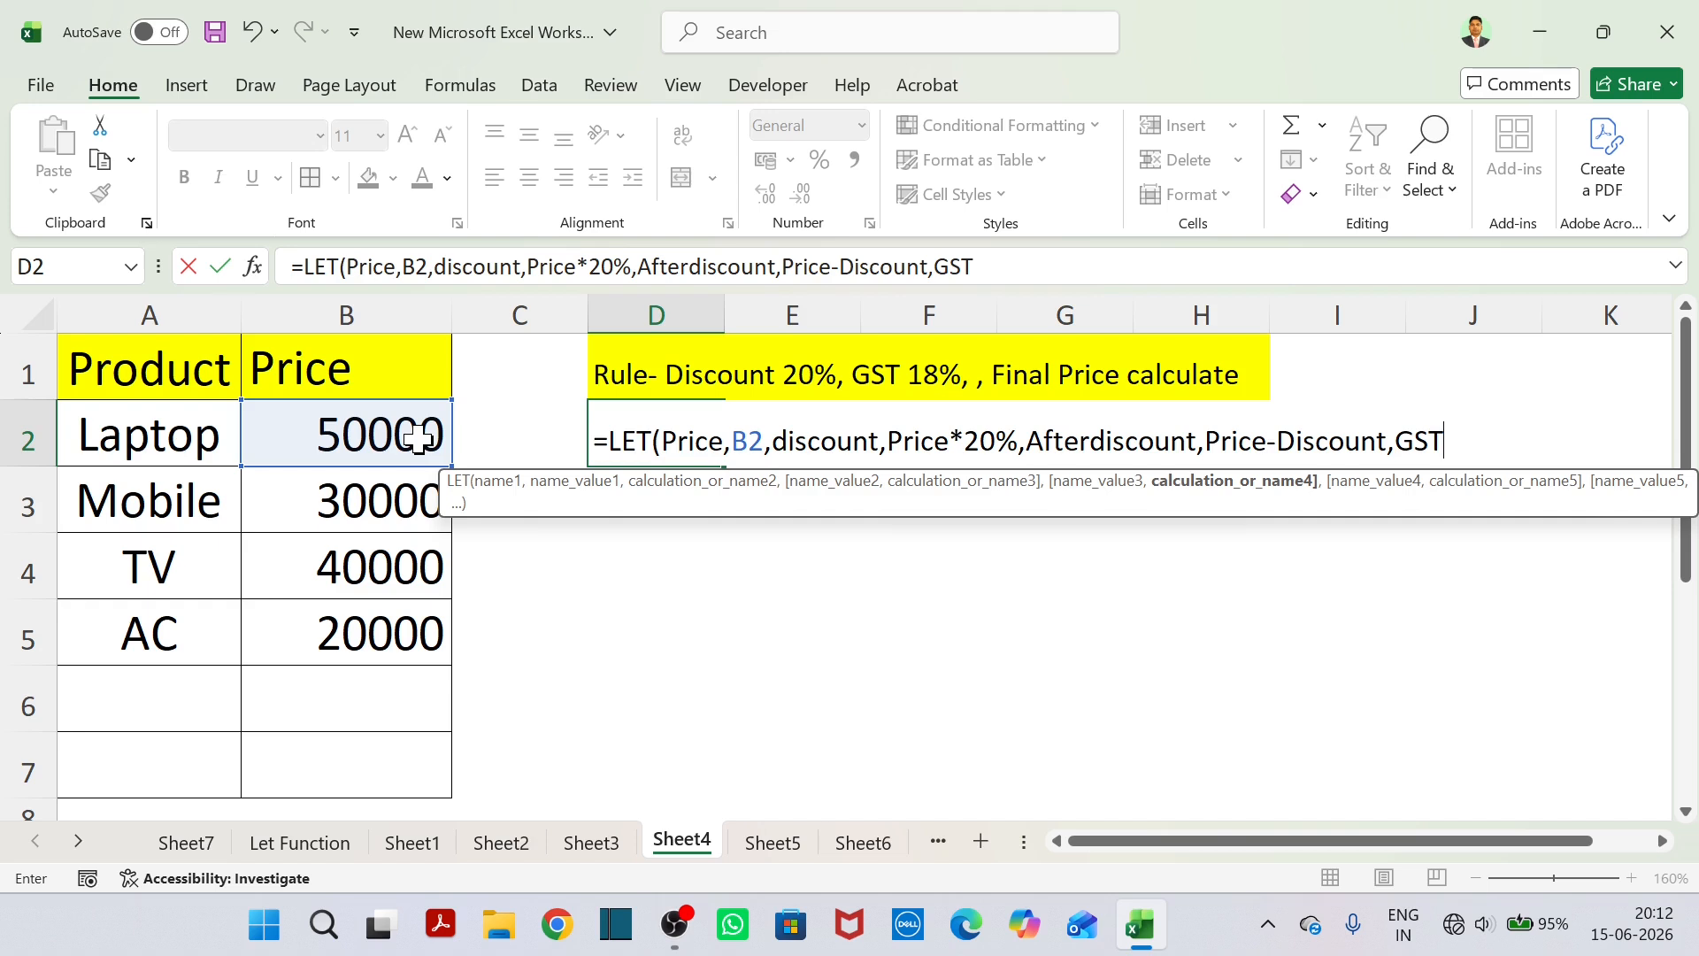
{"action": "type", "text": ","}
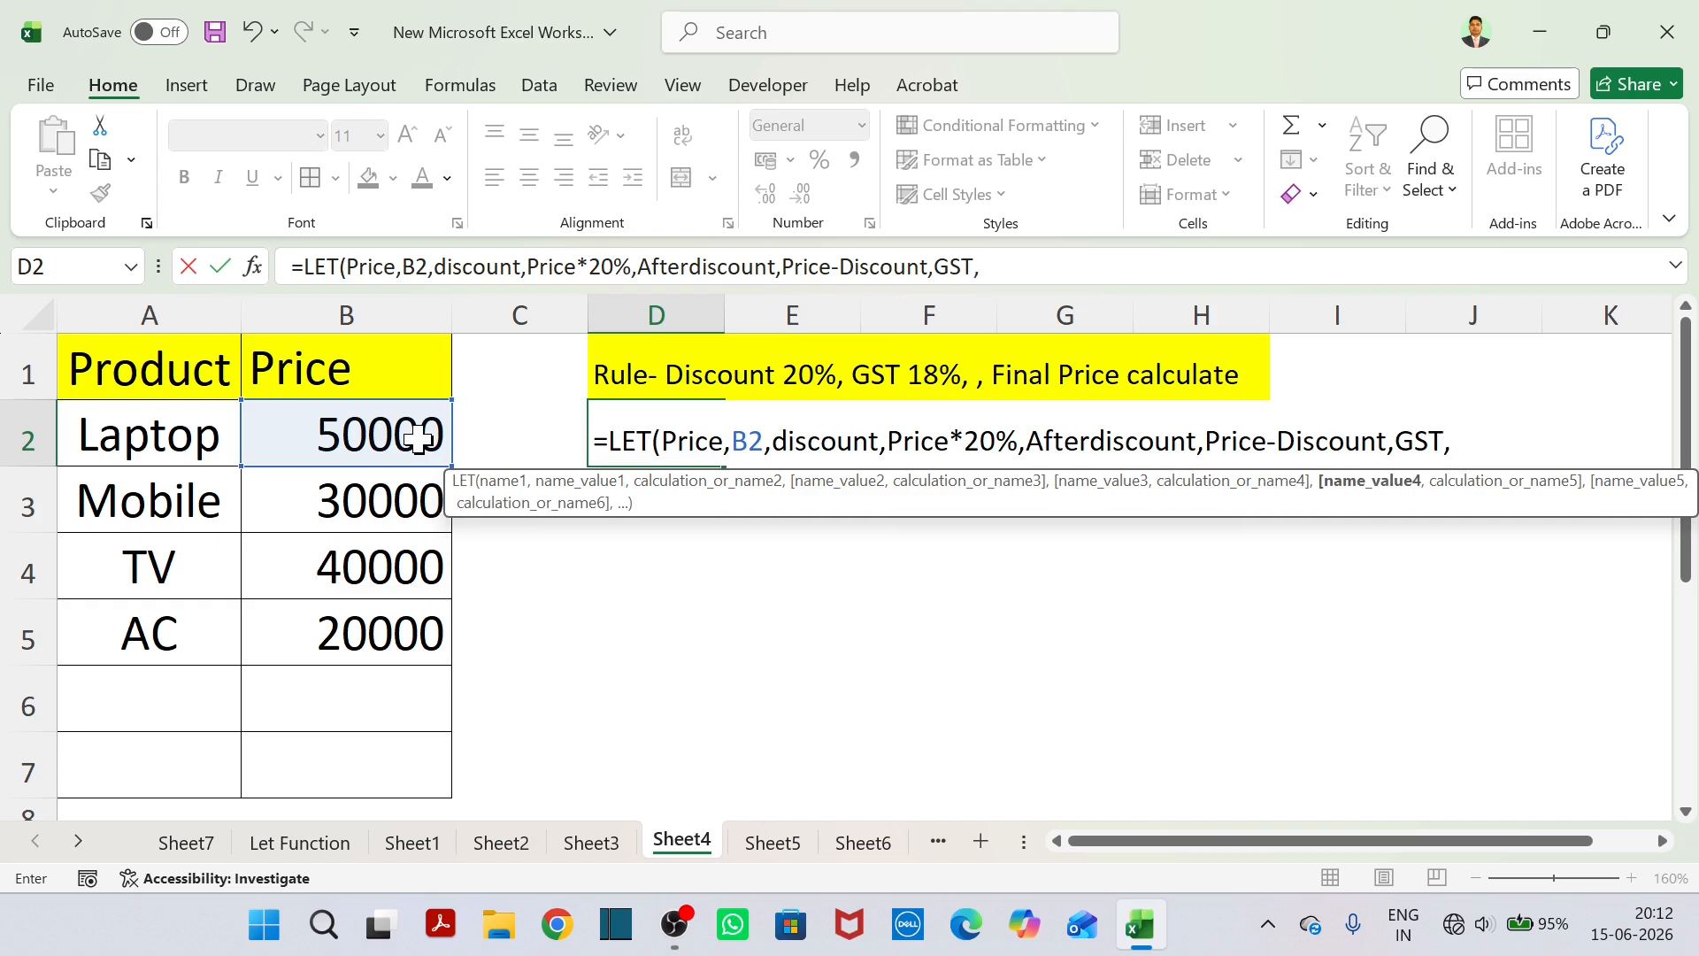
{"action": "type", "text": "Afterdisco"}
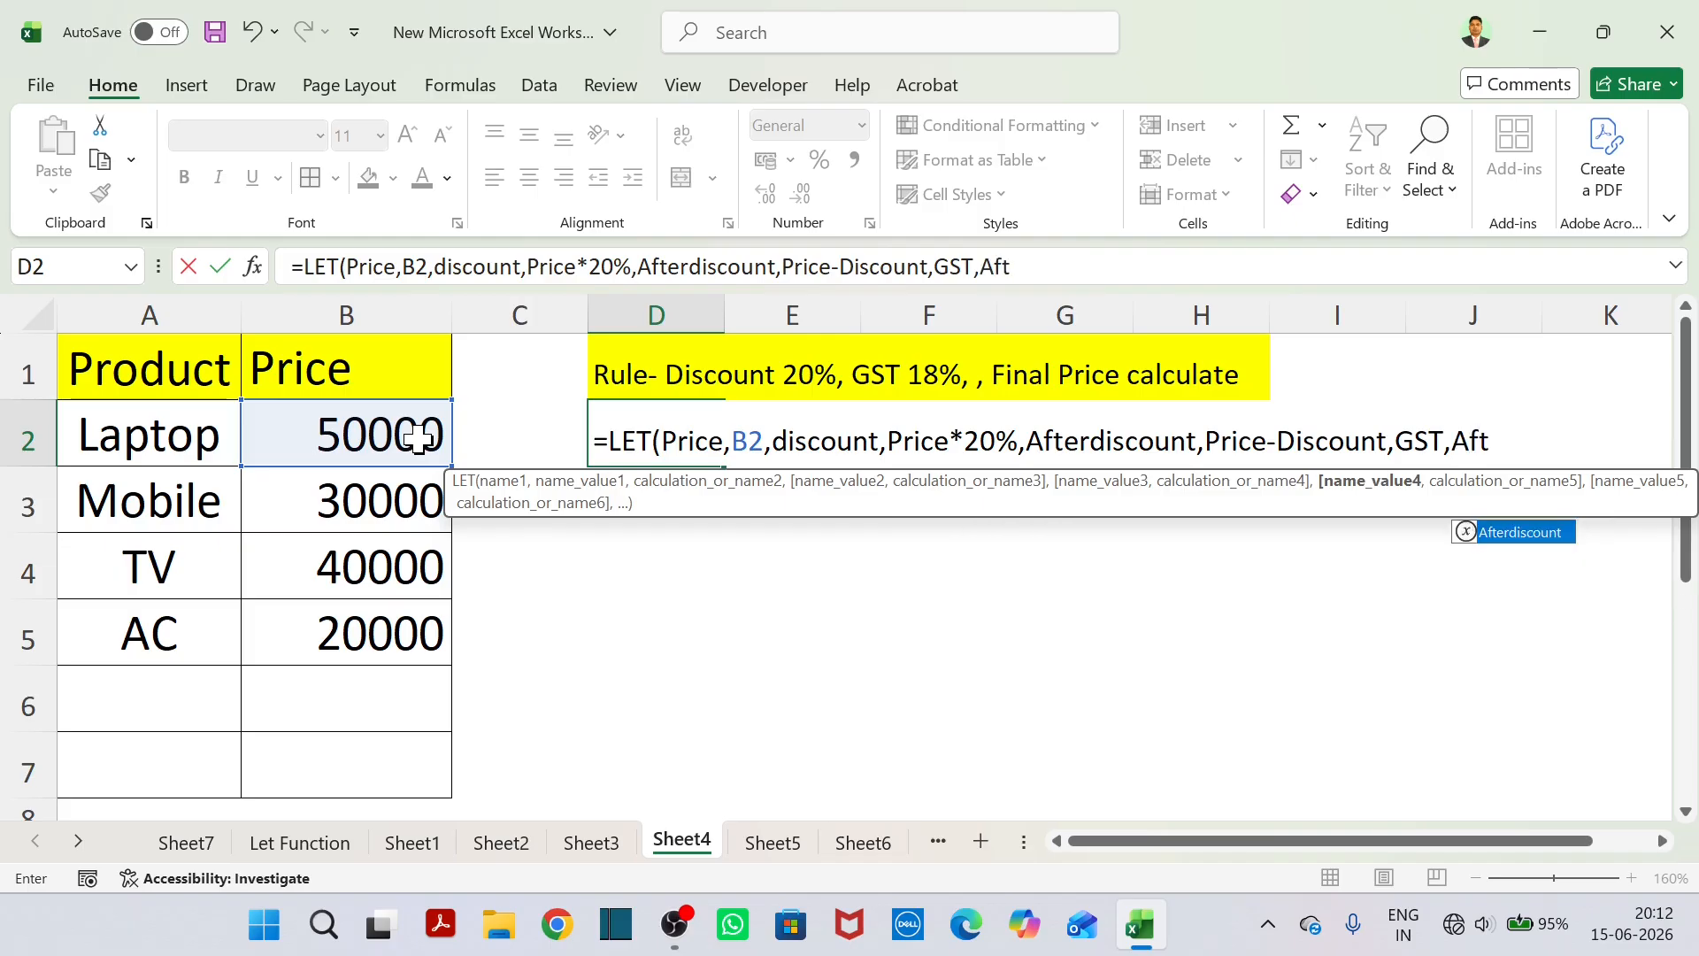
{"action": "type", "text": "unt"}
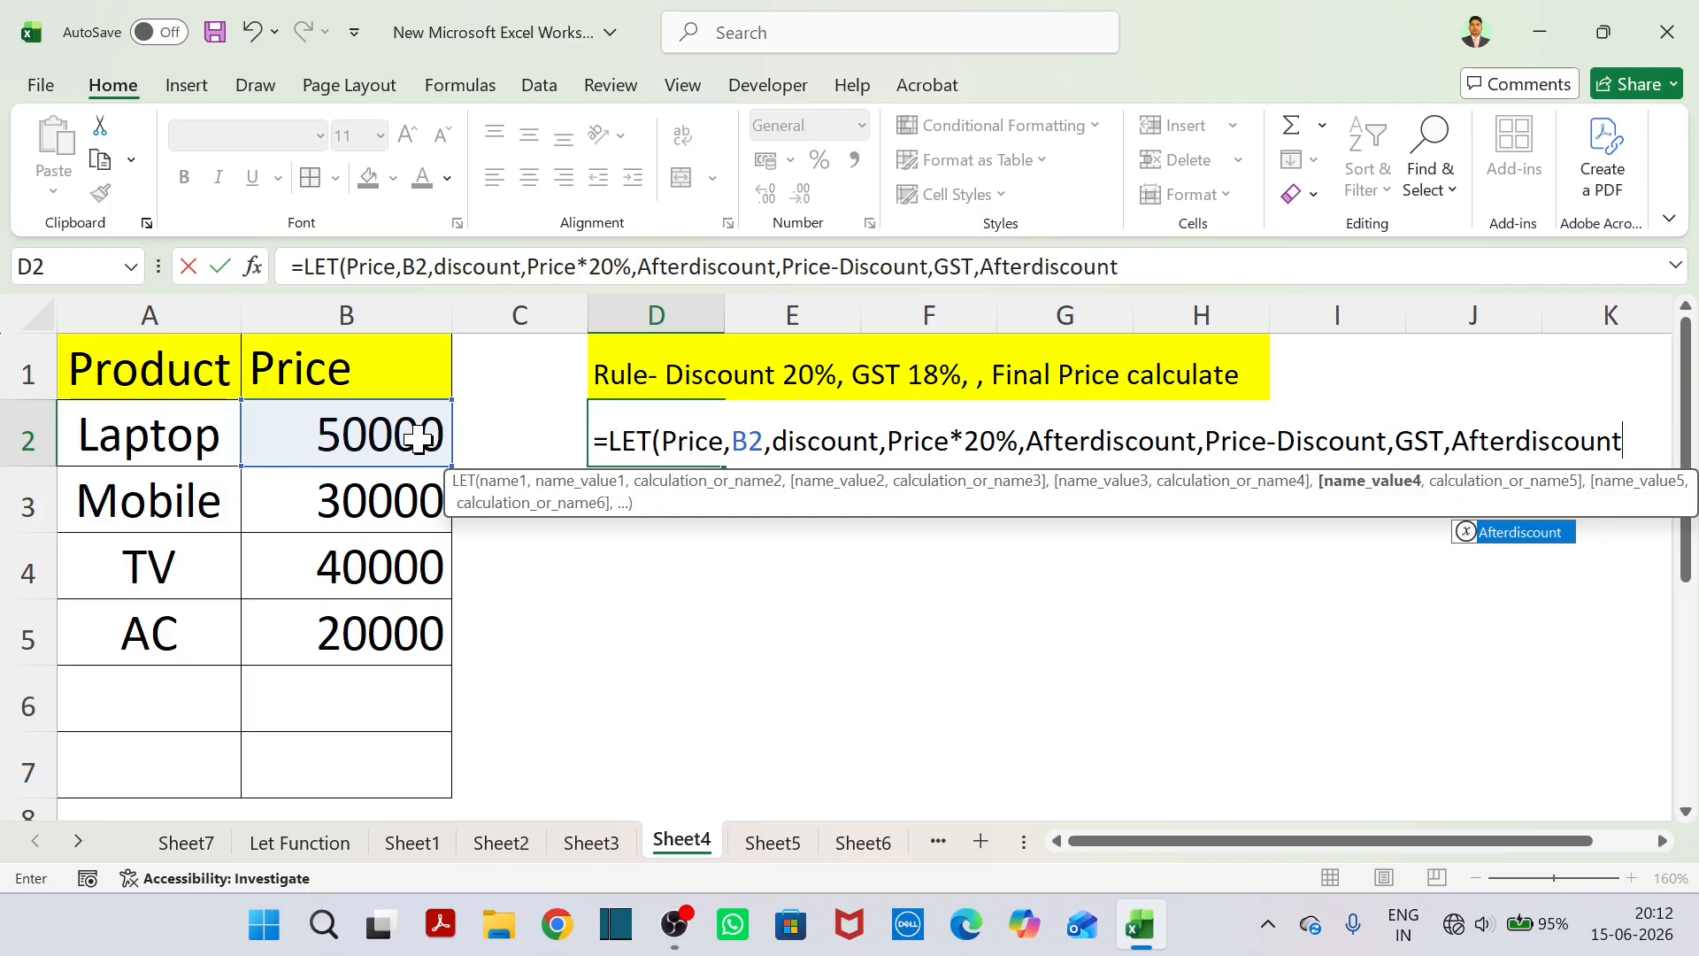
{"action": "type", "text": "*"}
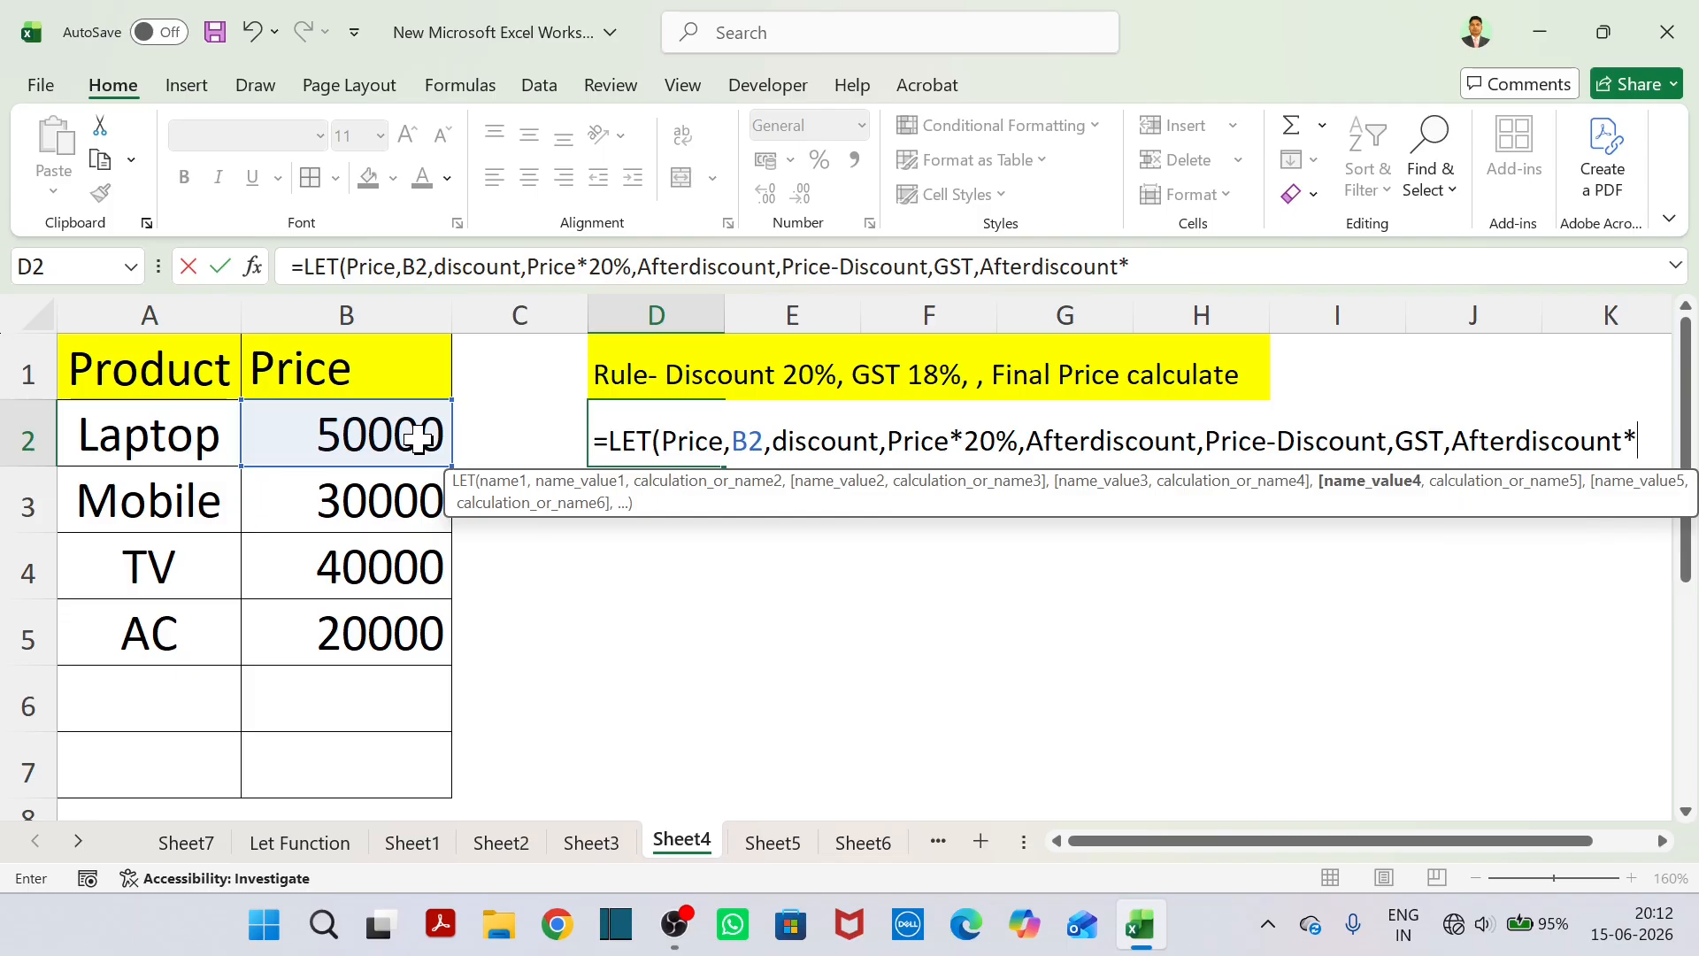
{"action": "type", "text": "18%"}
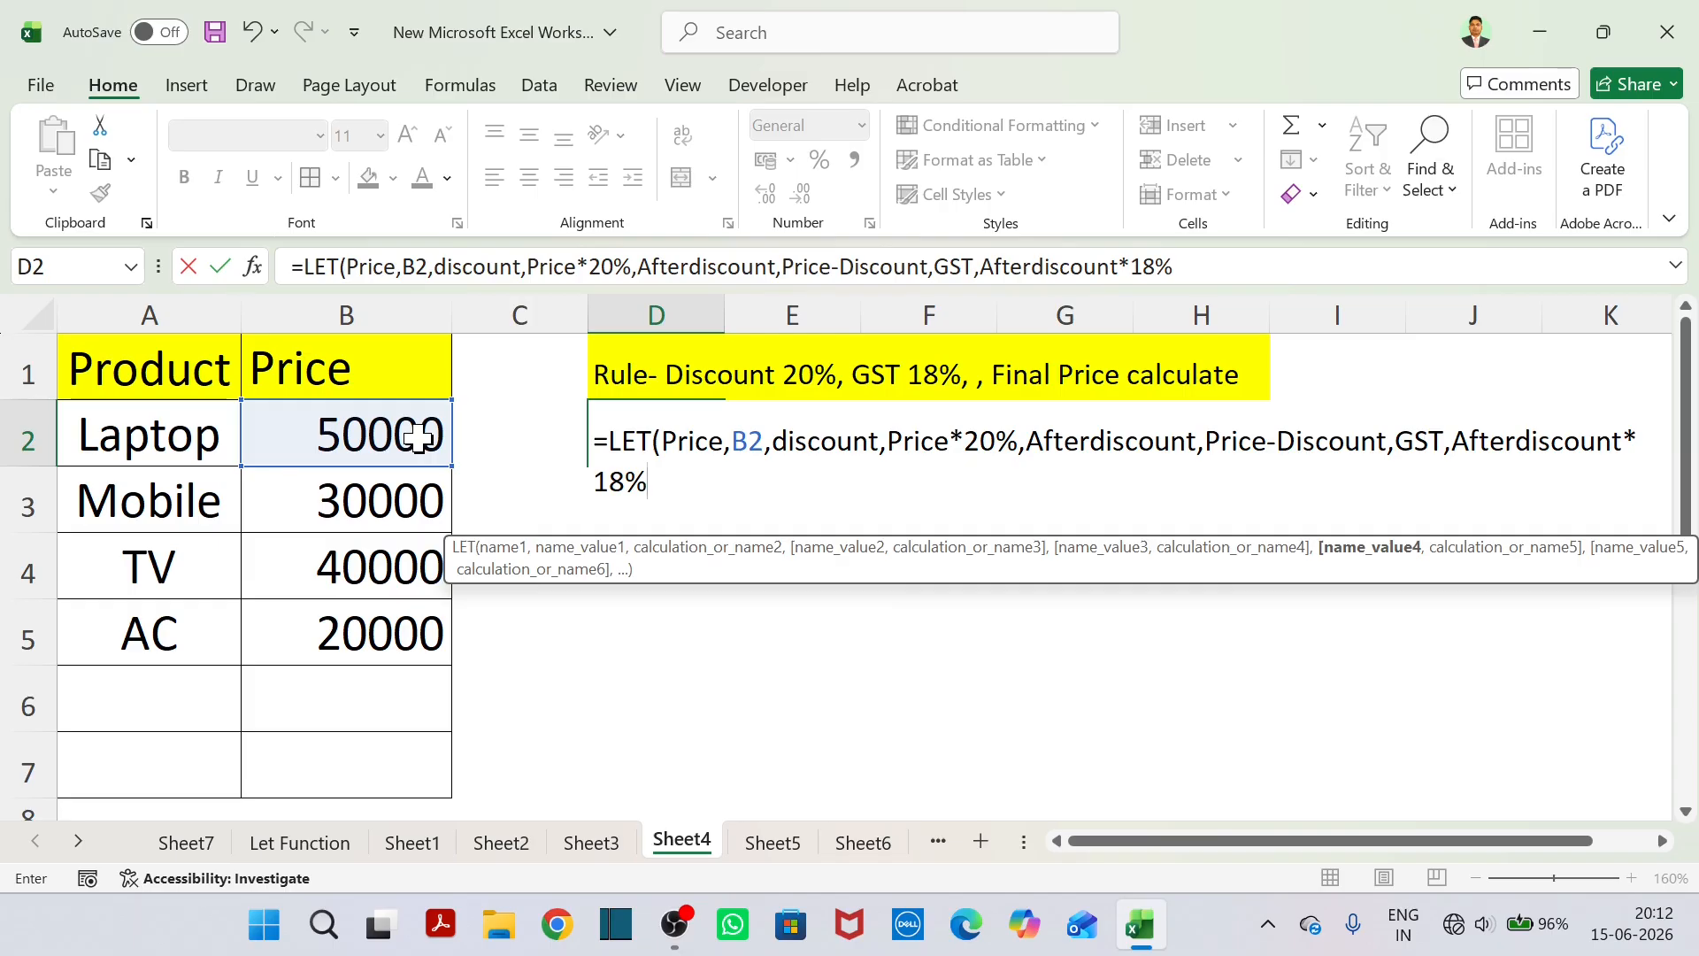
{"action": "type", "text": ","}
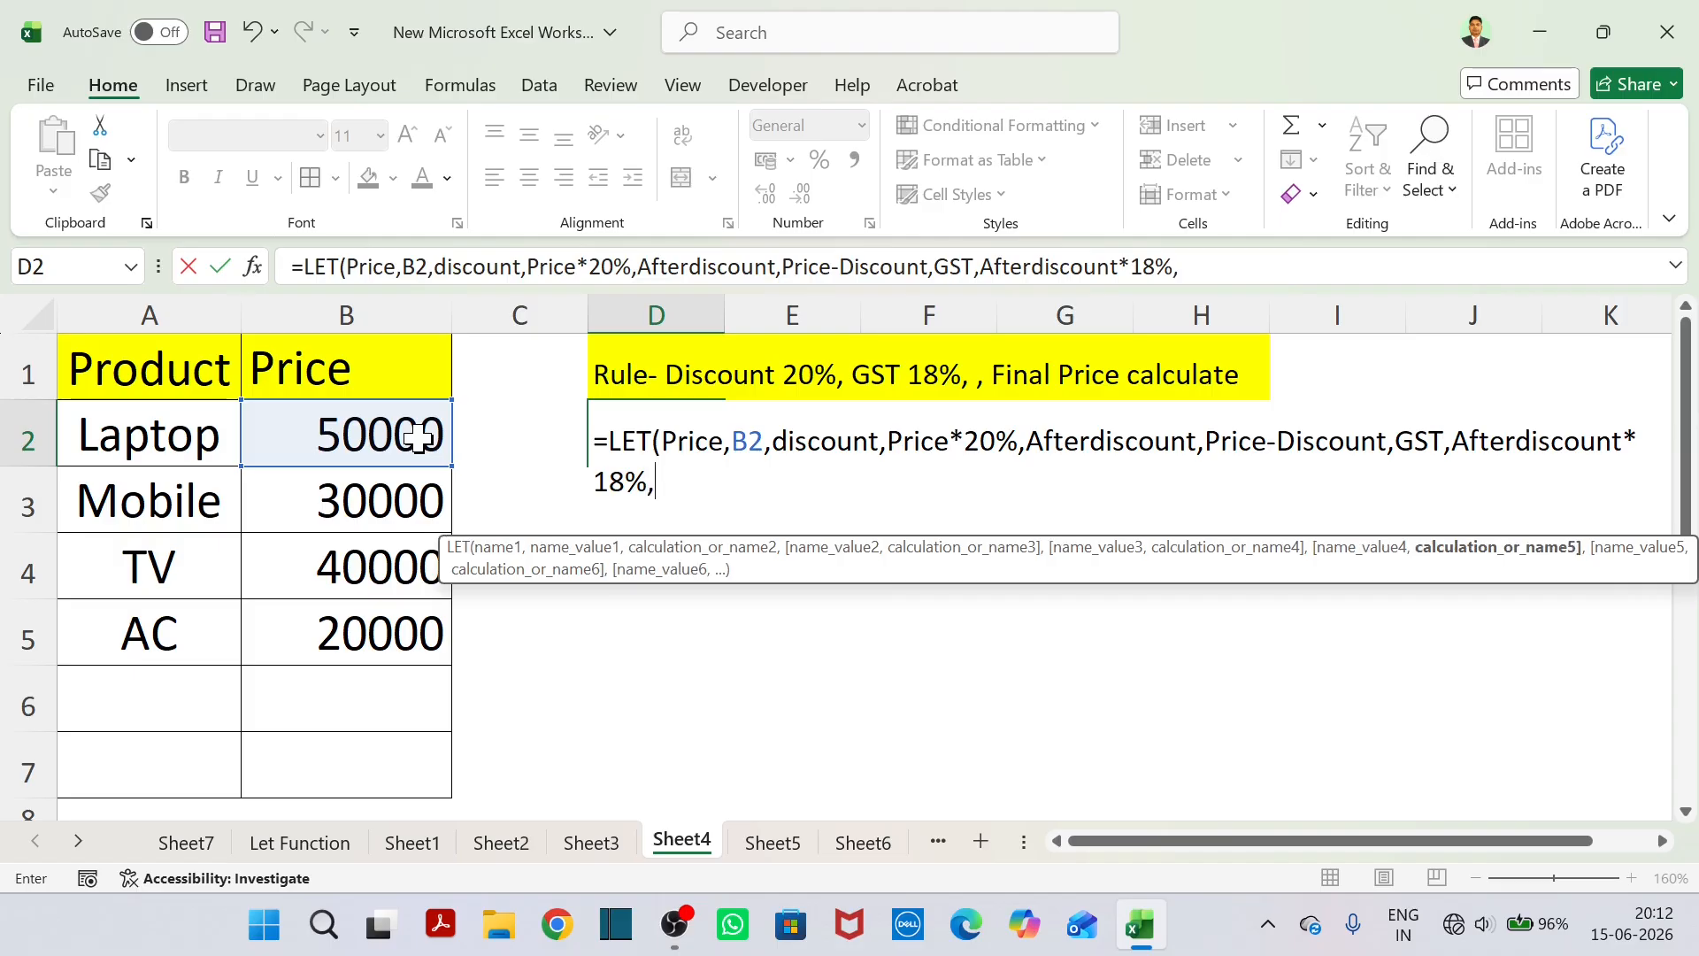
{"action": "type", "text": "After"}
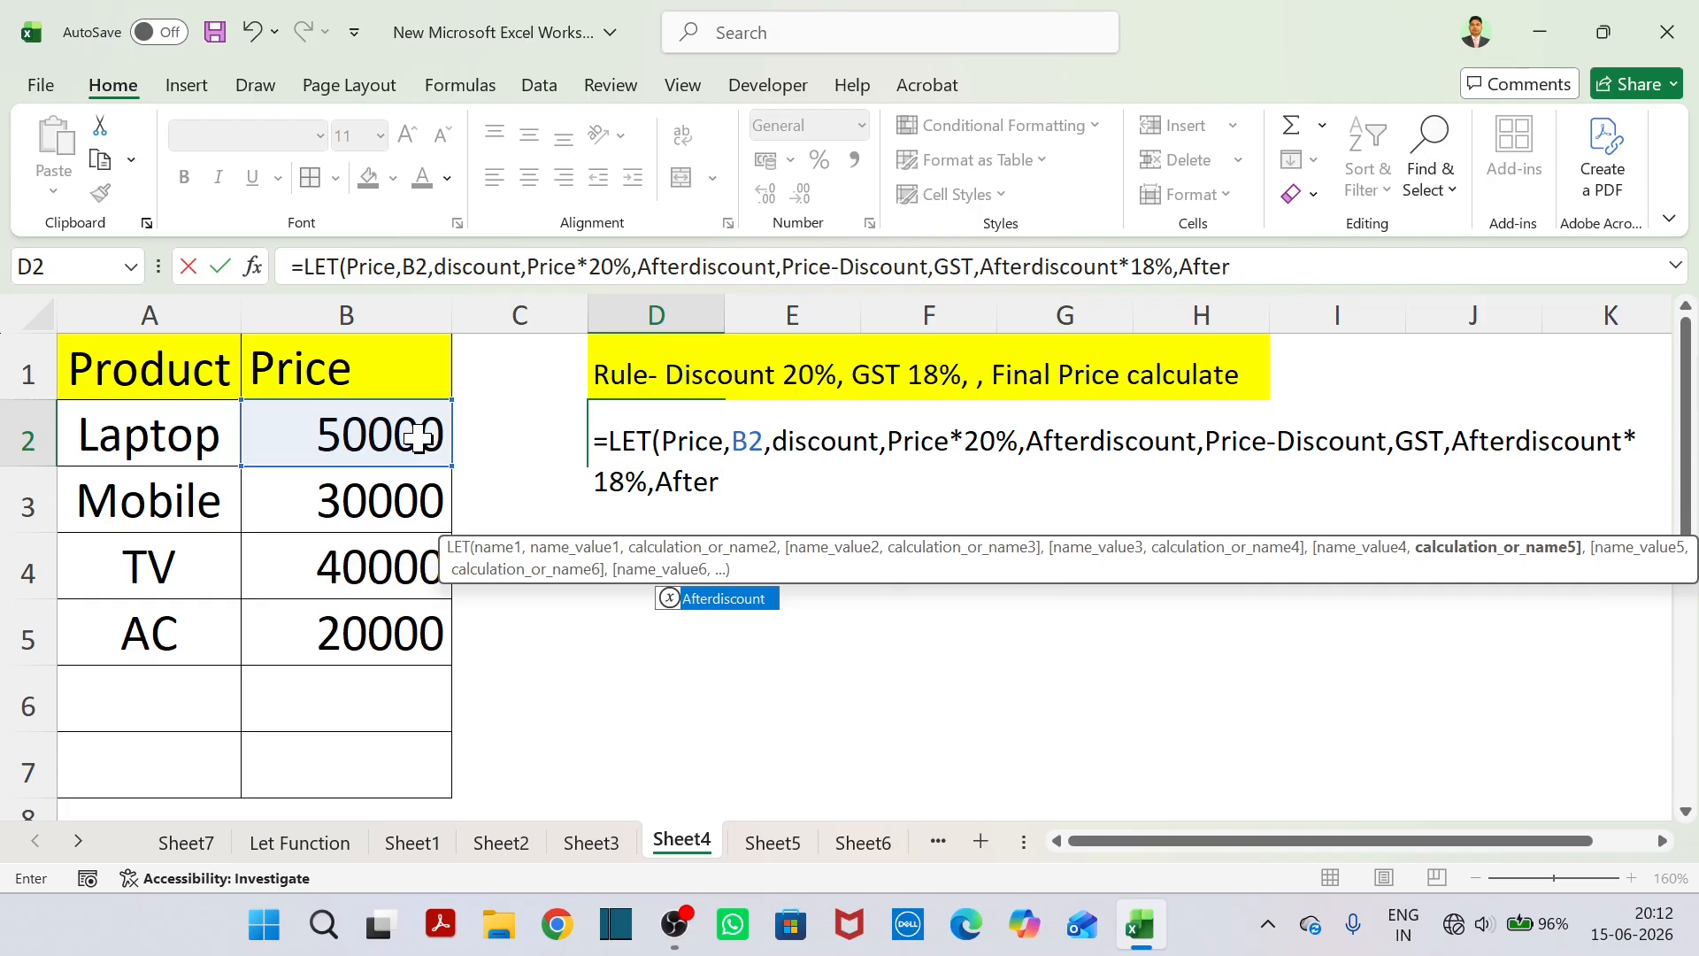
{"action": "type", "text": "discount"}
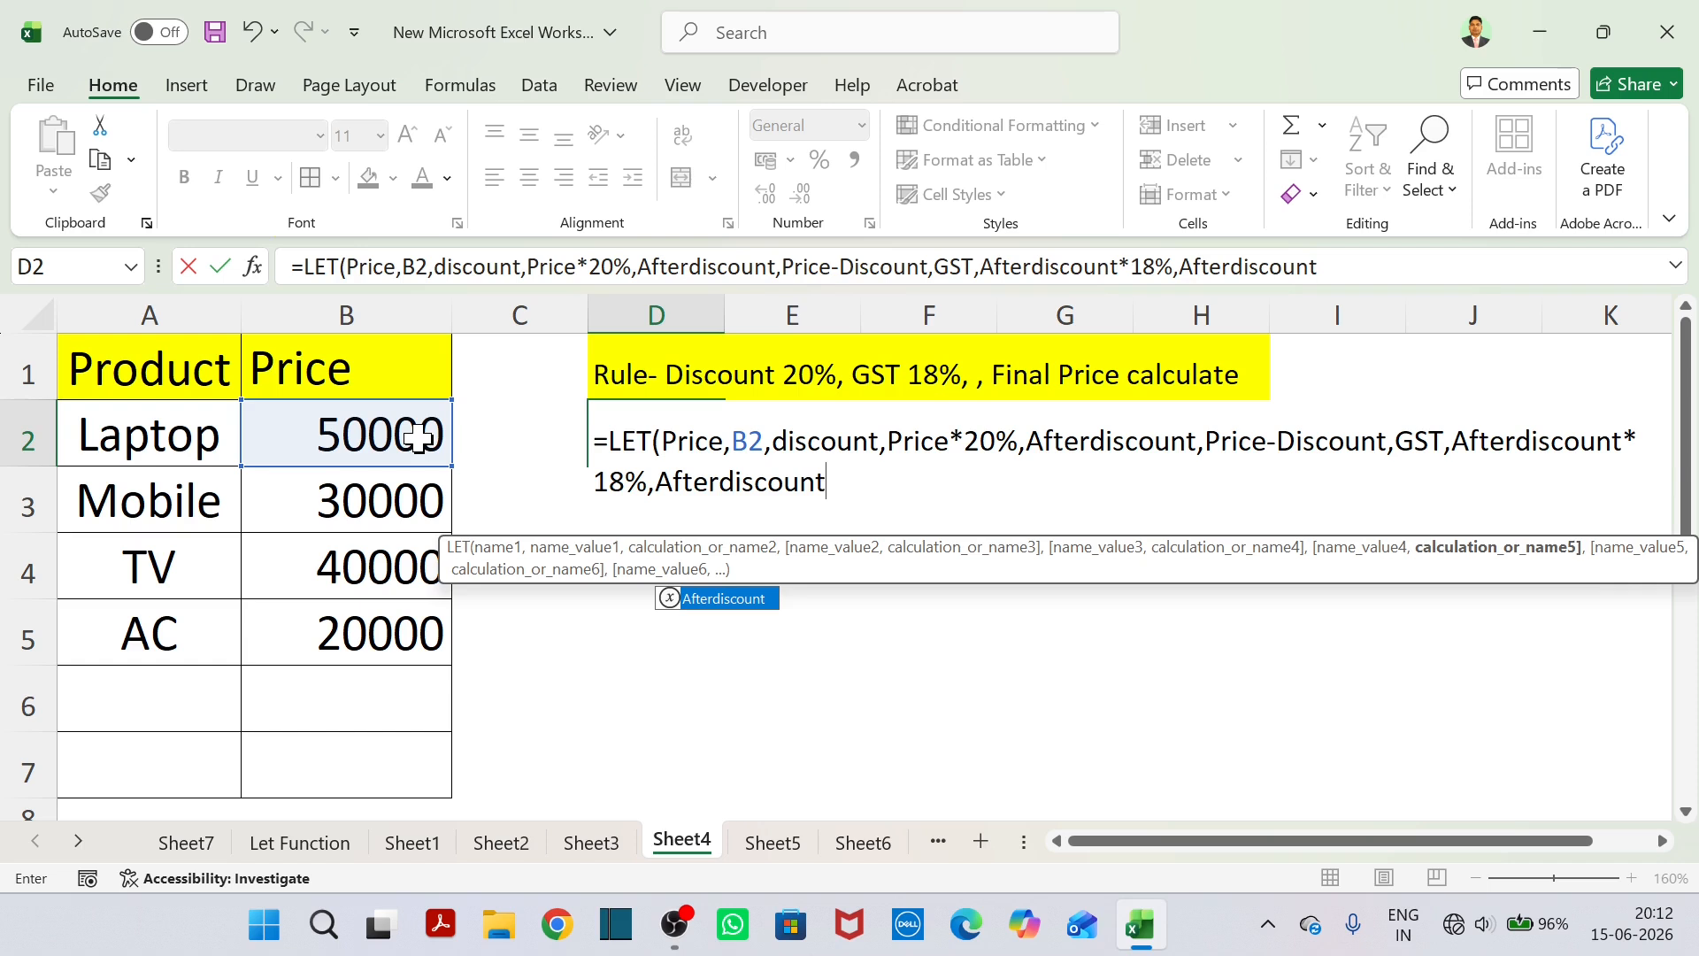
Finish the LET formula in D2 with the final calculation Afterdiscount+GST and enter it.
{"action": "type", "text": "+GST"}
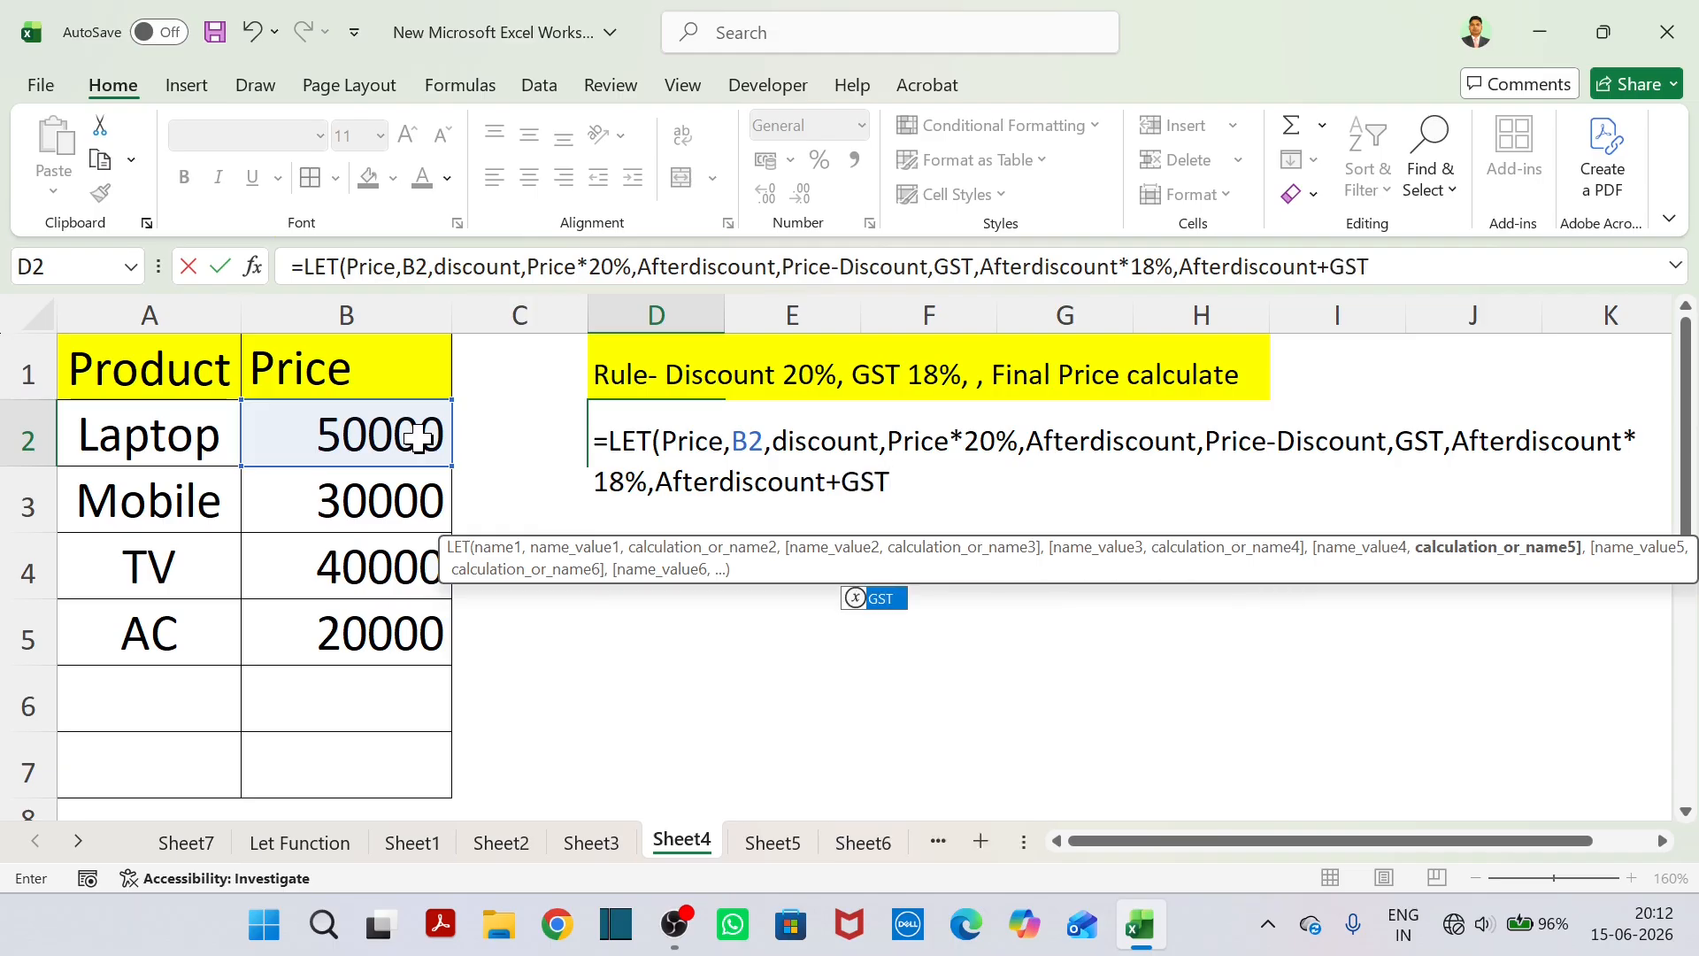
{"action": "type", "text": ")"}
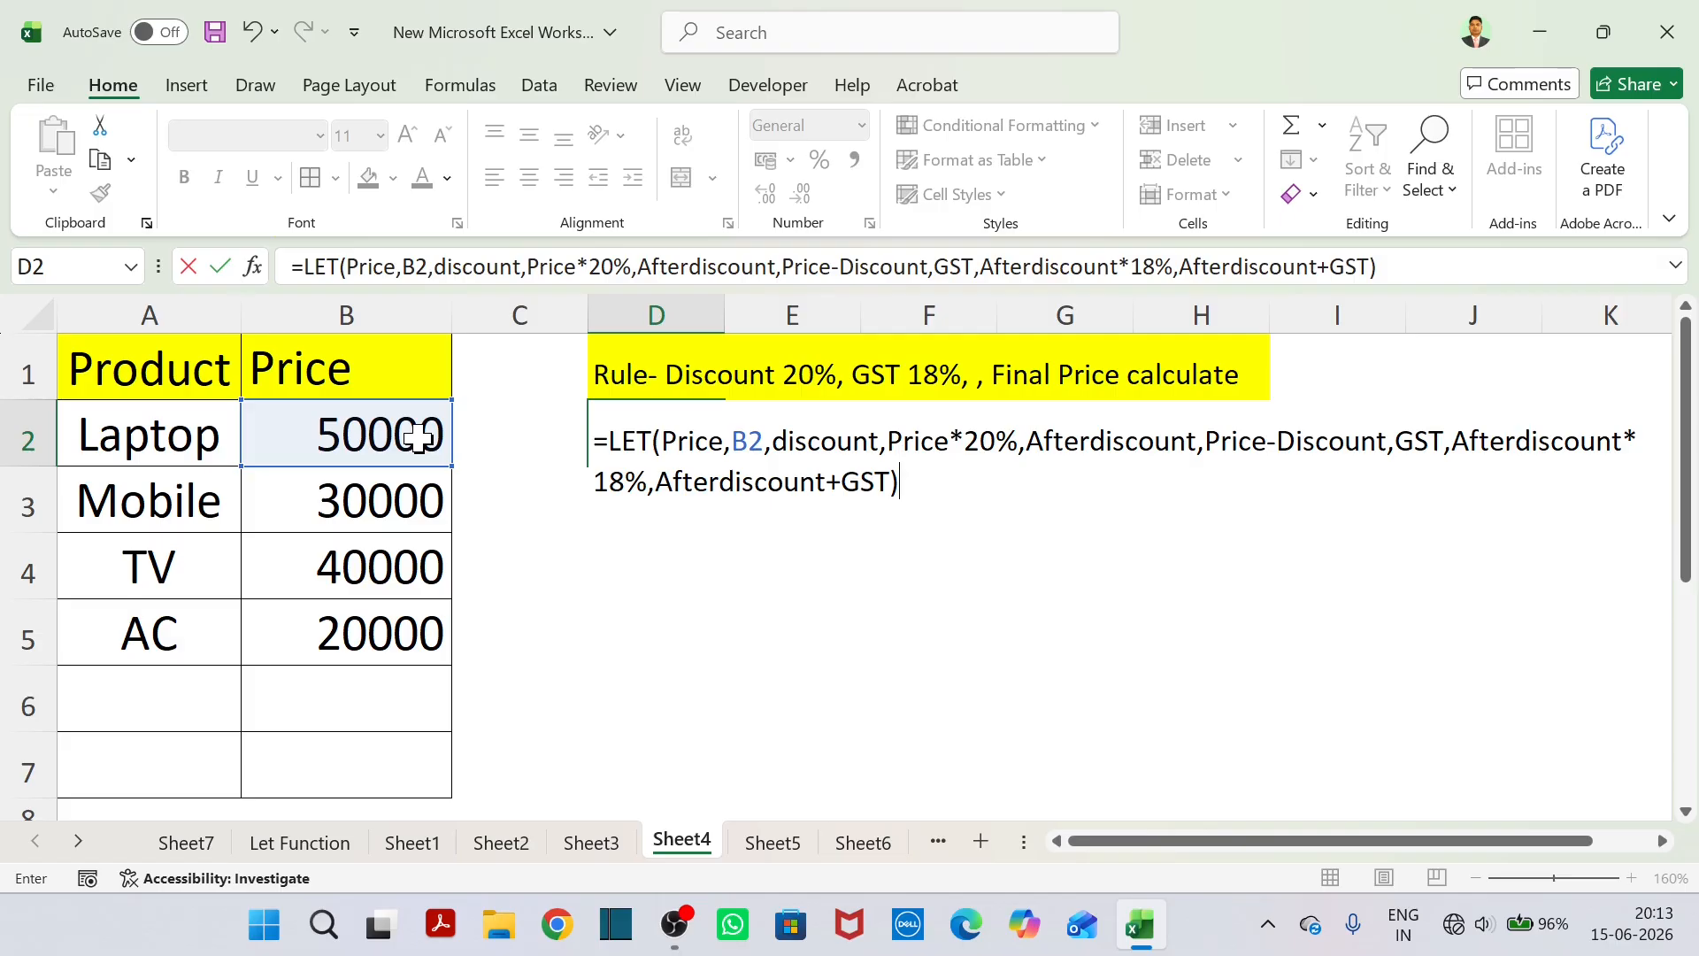
{"action": "key", "text": "Return"}
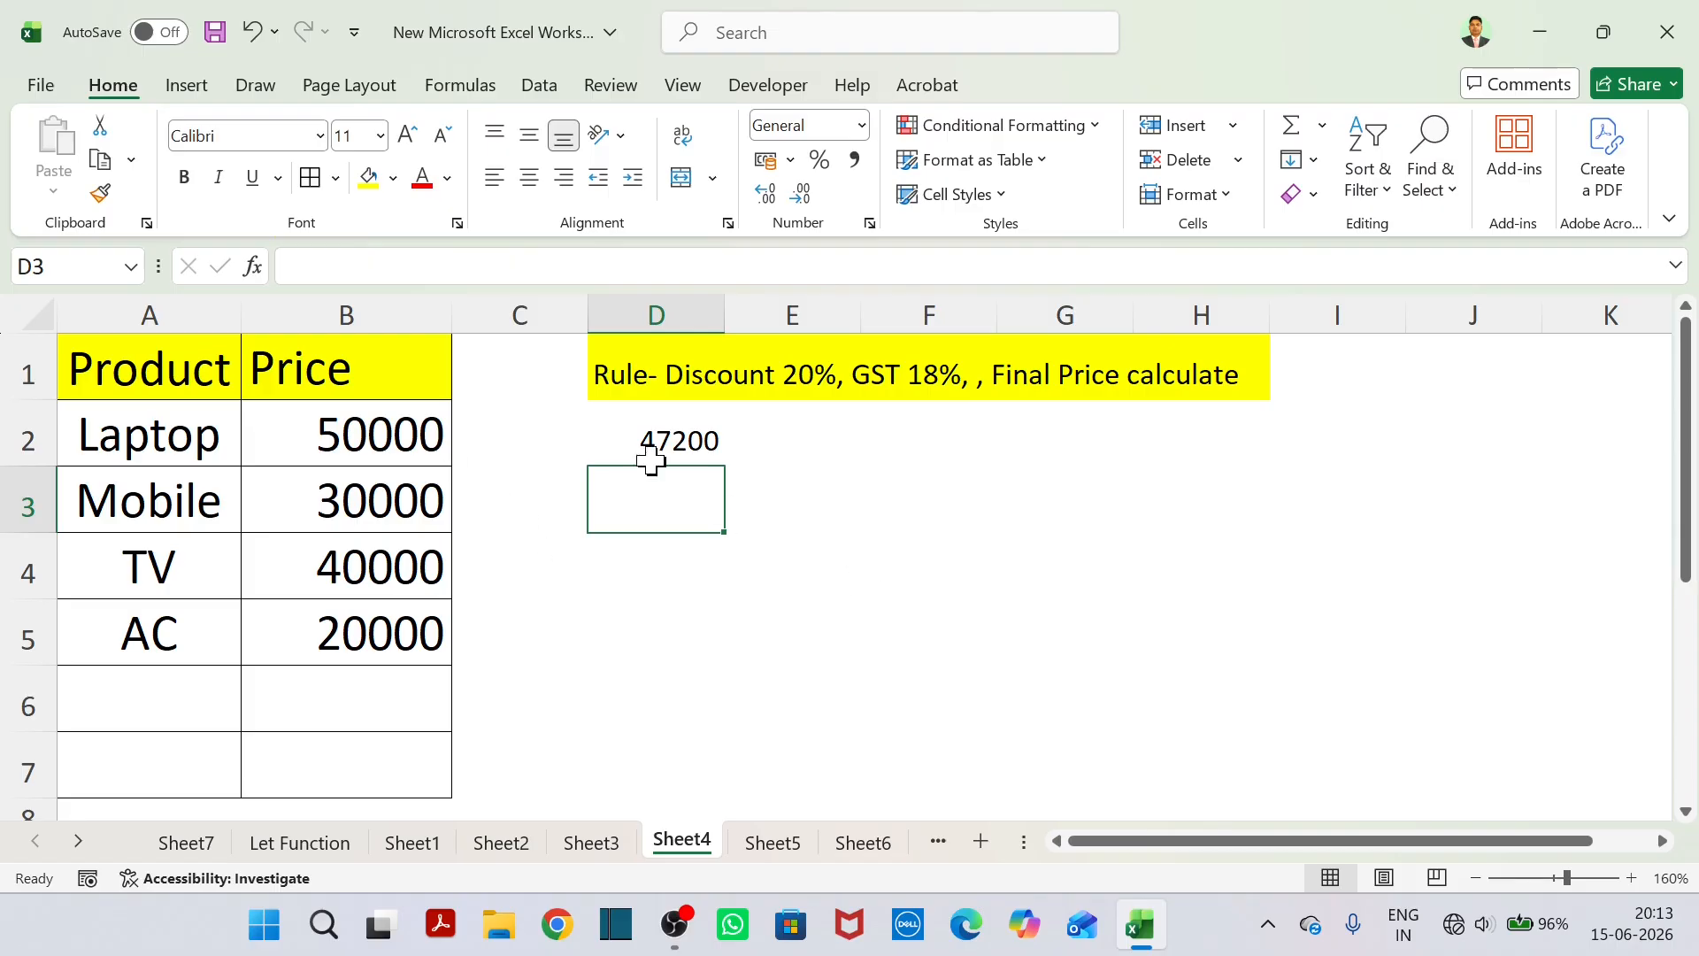
Review the LET formula in D2, highlighting its B2 reference and its Price*20% expression, and leave it as is.
{"action": "left_click", "coordinate": [634, 441]}
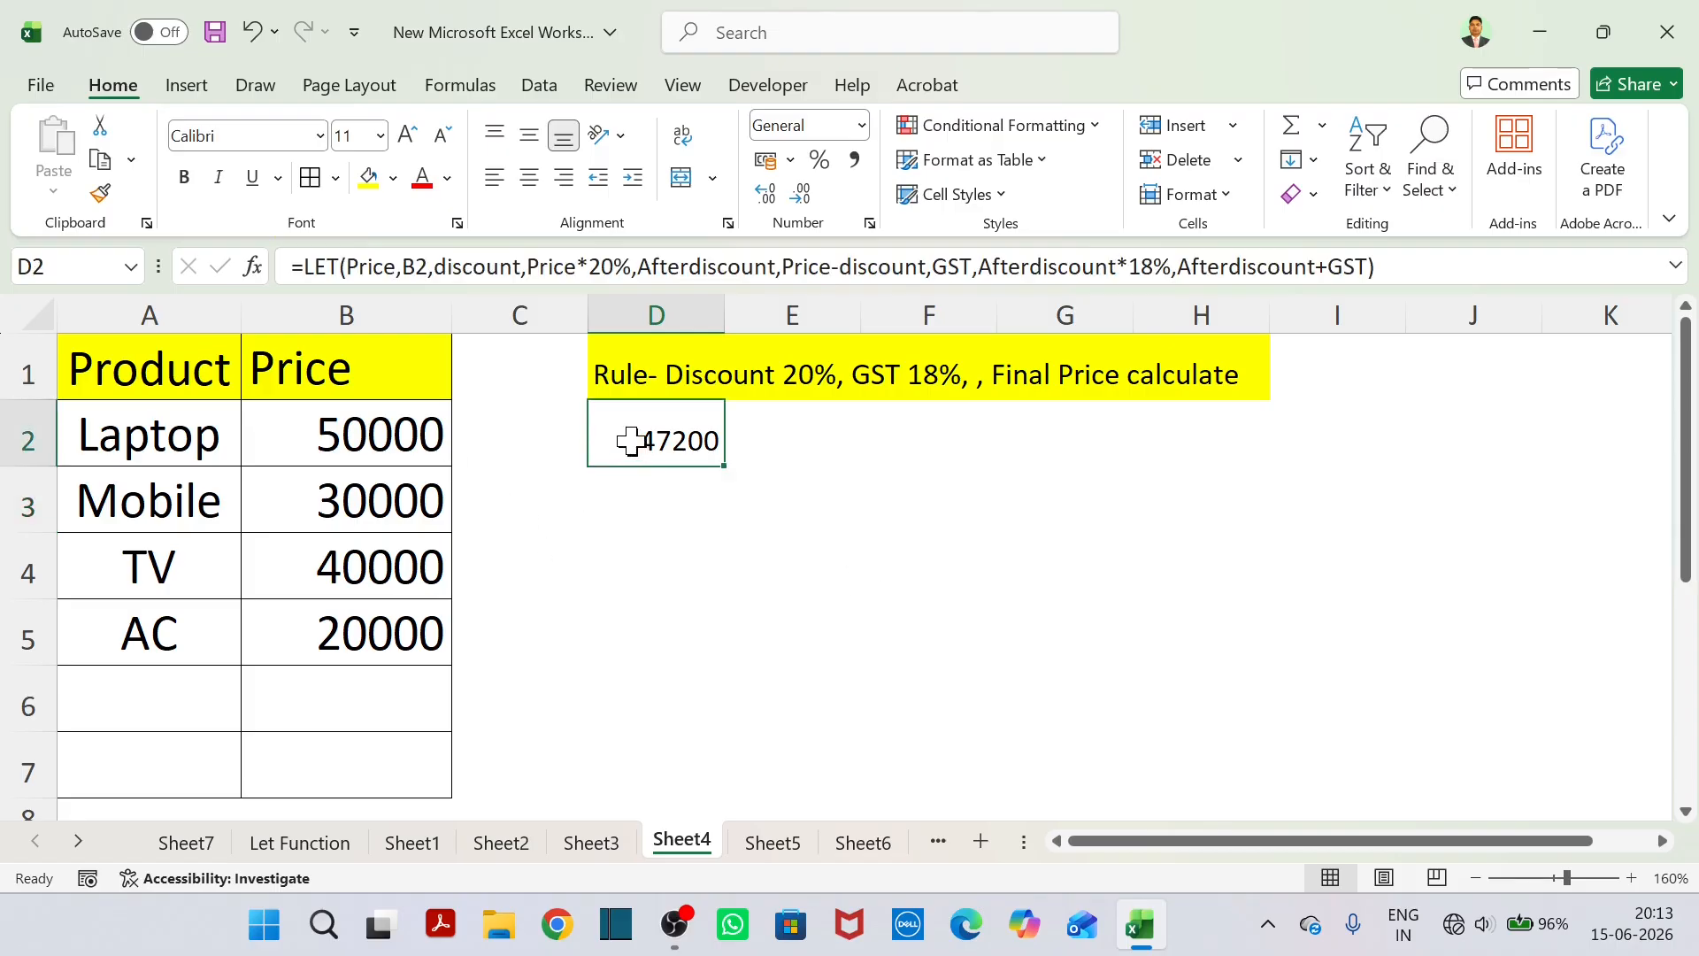
{"action": "double_click", "coordinate": [664, 441]}
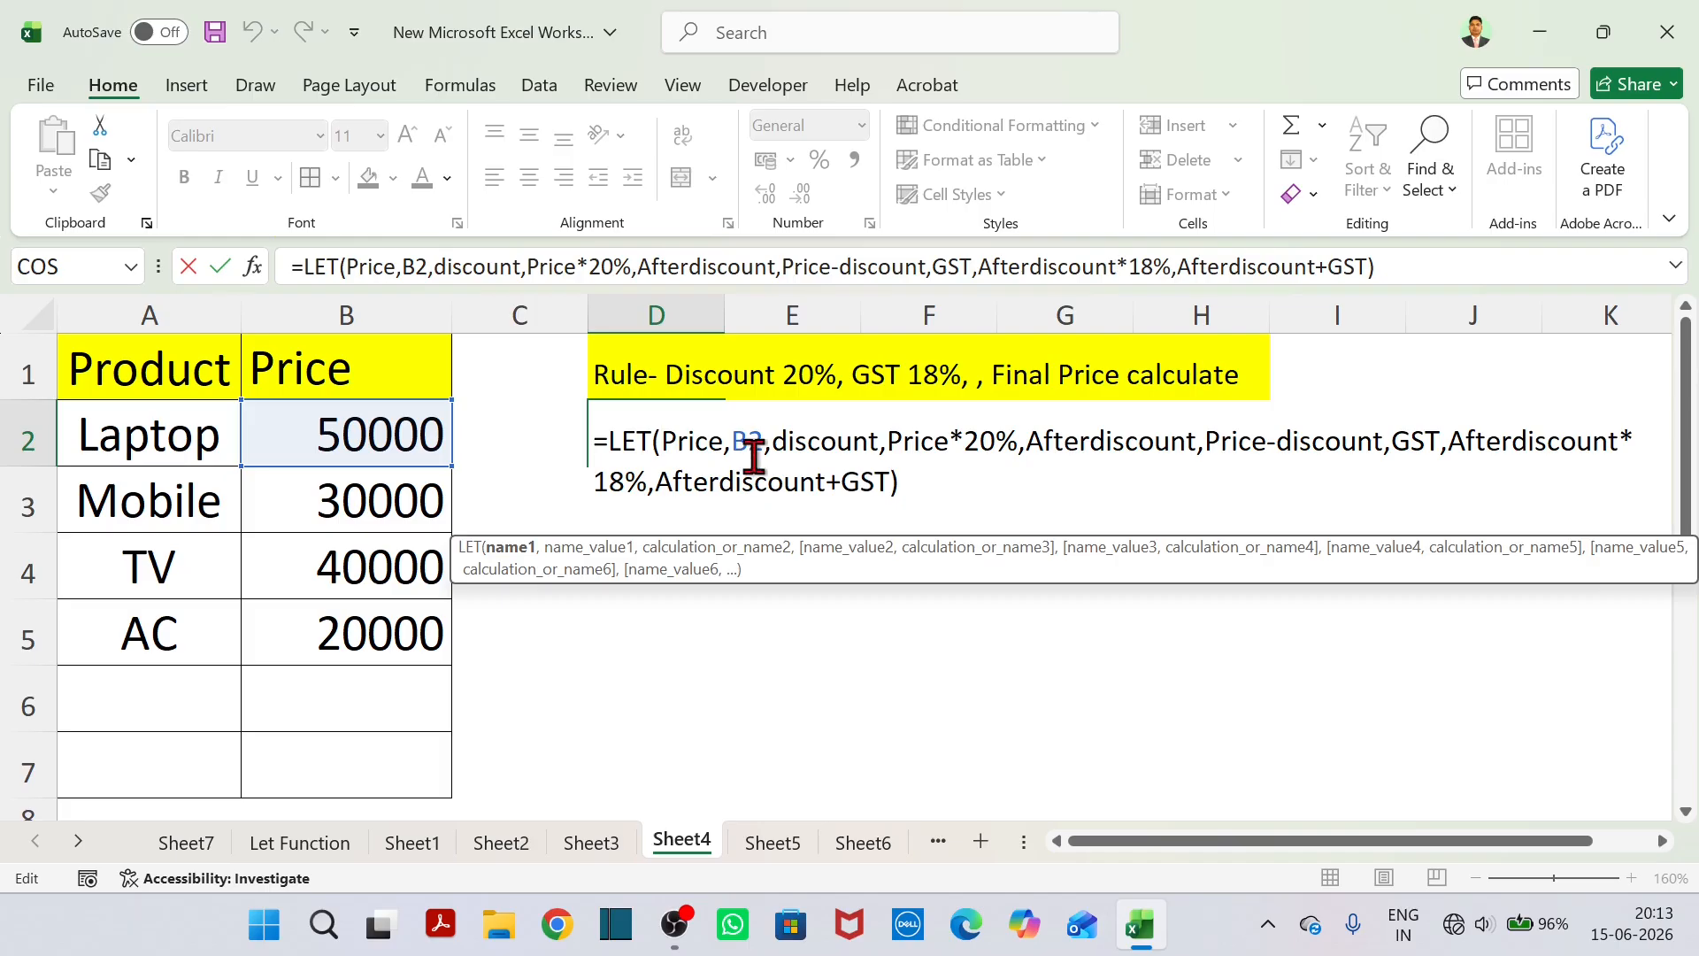
{"action": "left_click_drag", "start_coordinate": [732, 448], "coordinate": [761, 447]}
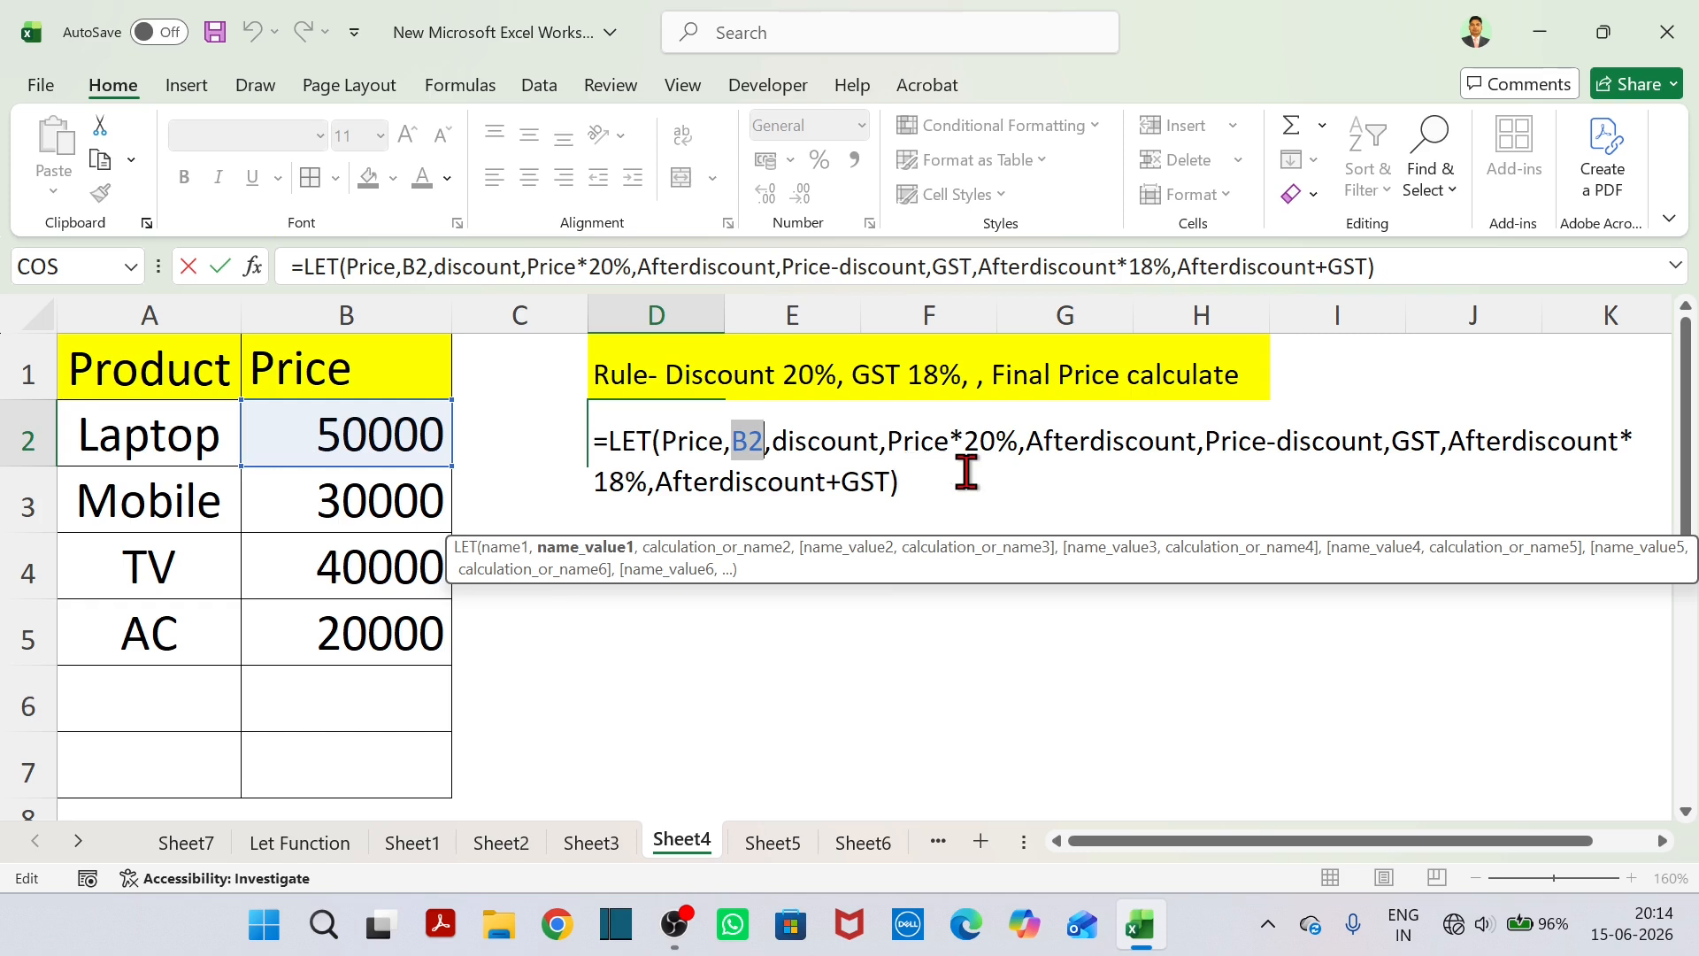
{"action": "left_click_drag", "start_coordinate": [894, 445], "coordinate": [1018, 442]}
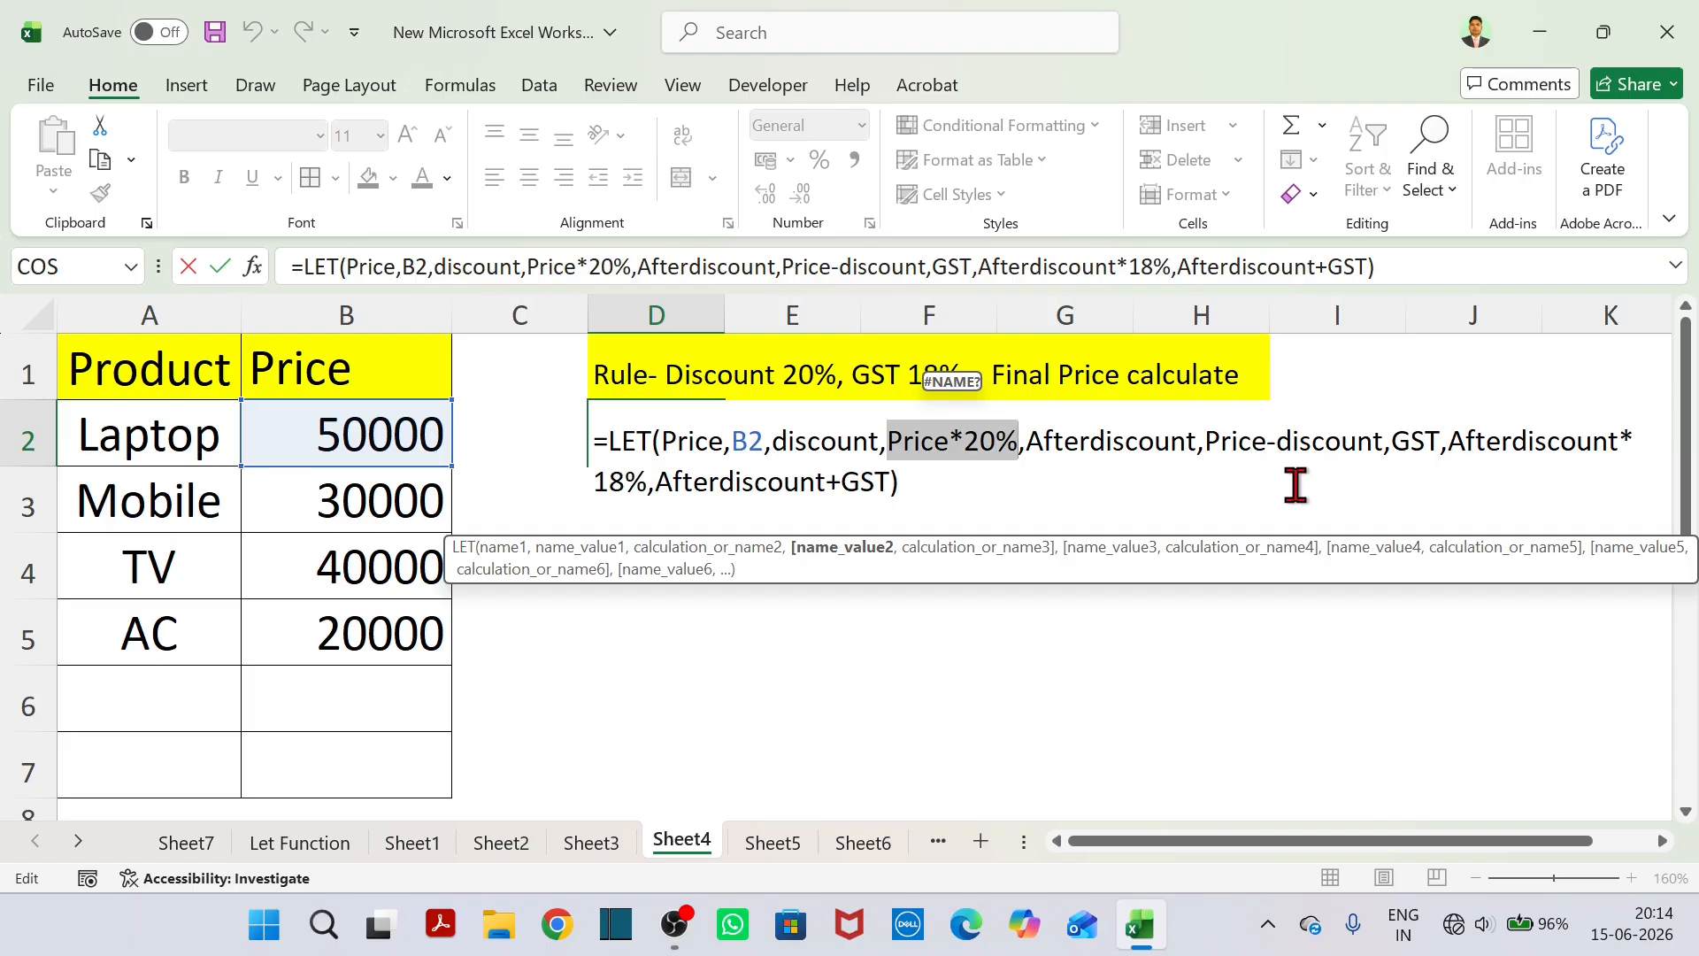
{"action": "key", "text": "Return"}
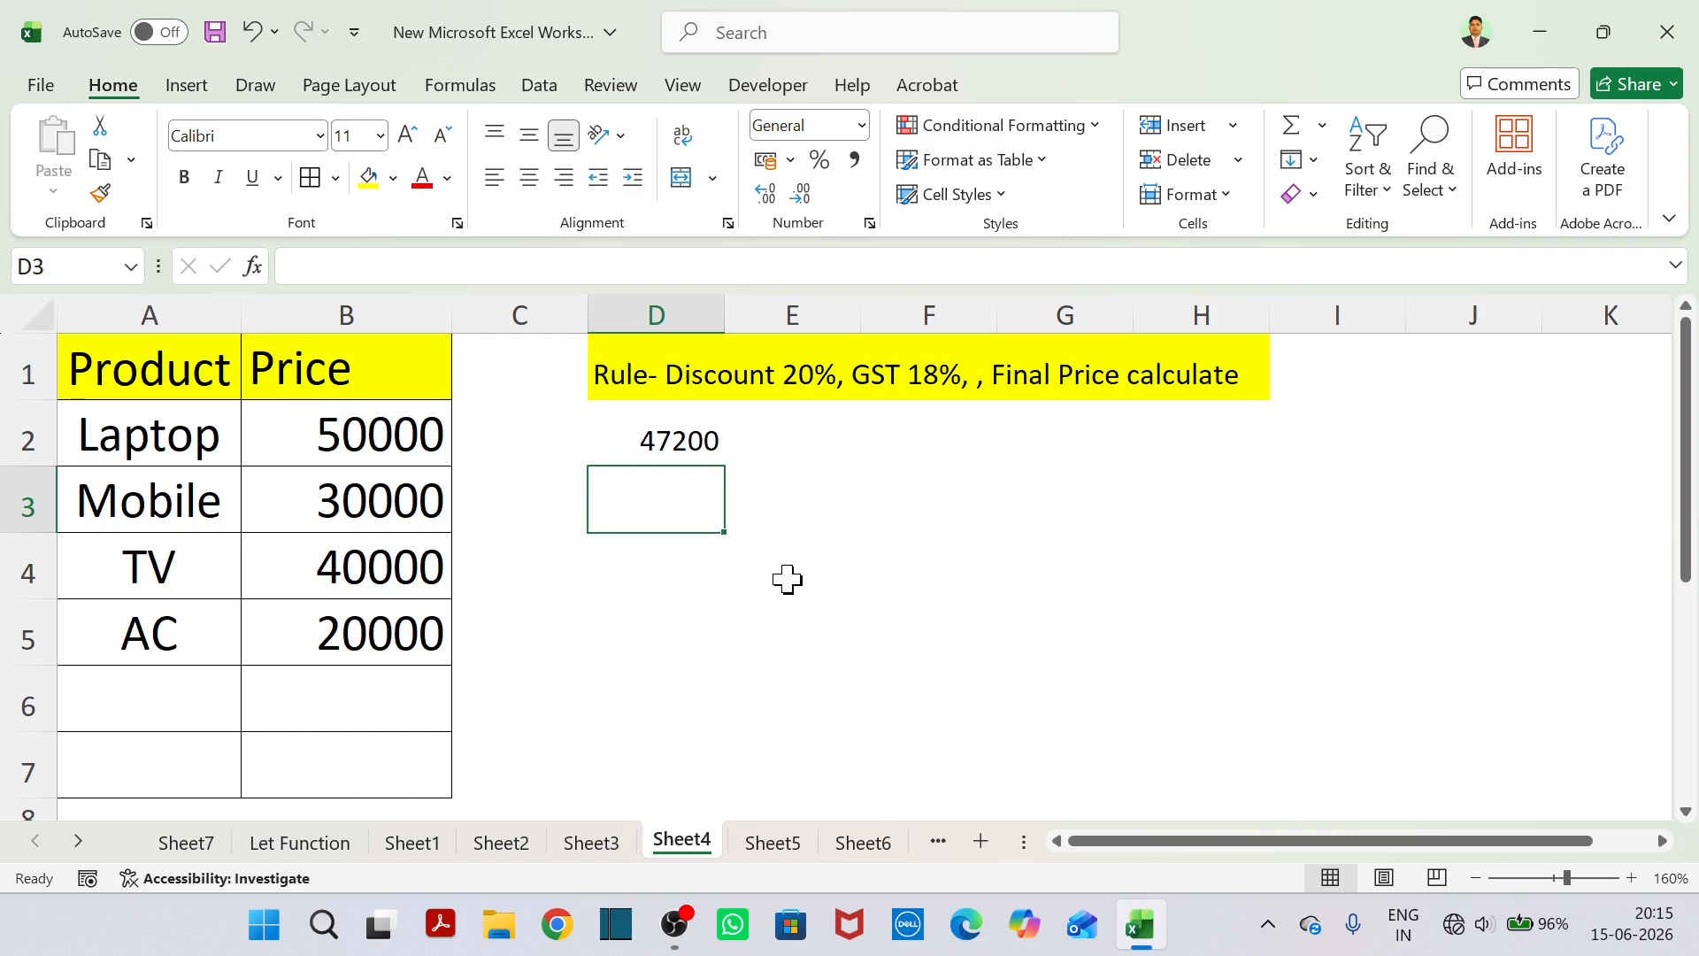
{"action": "left_click", "coordinate": [781, 624]}
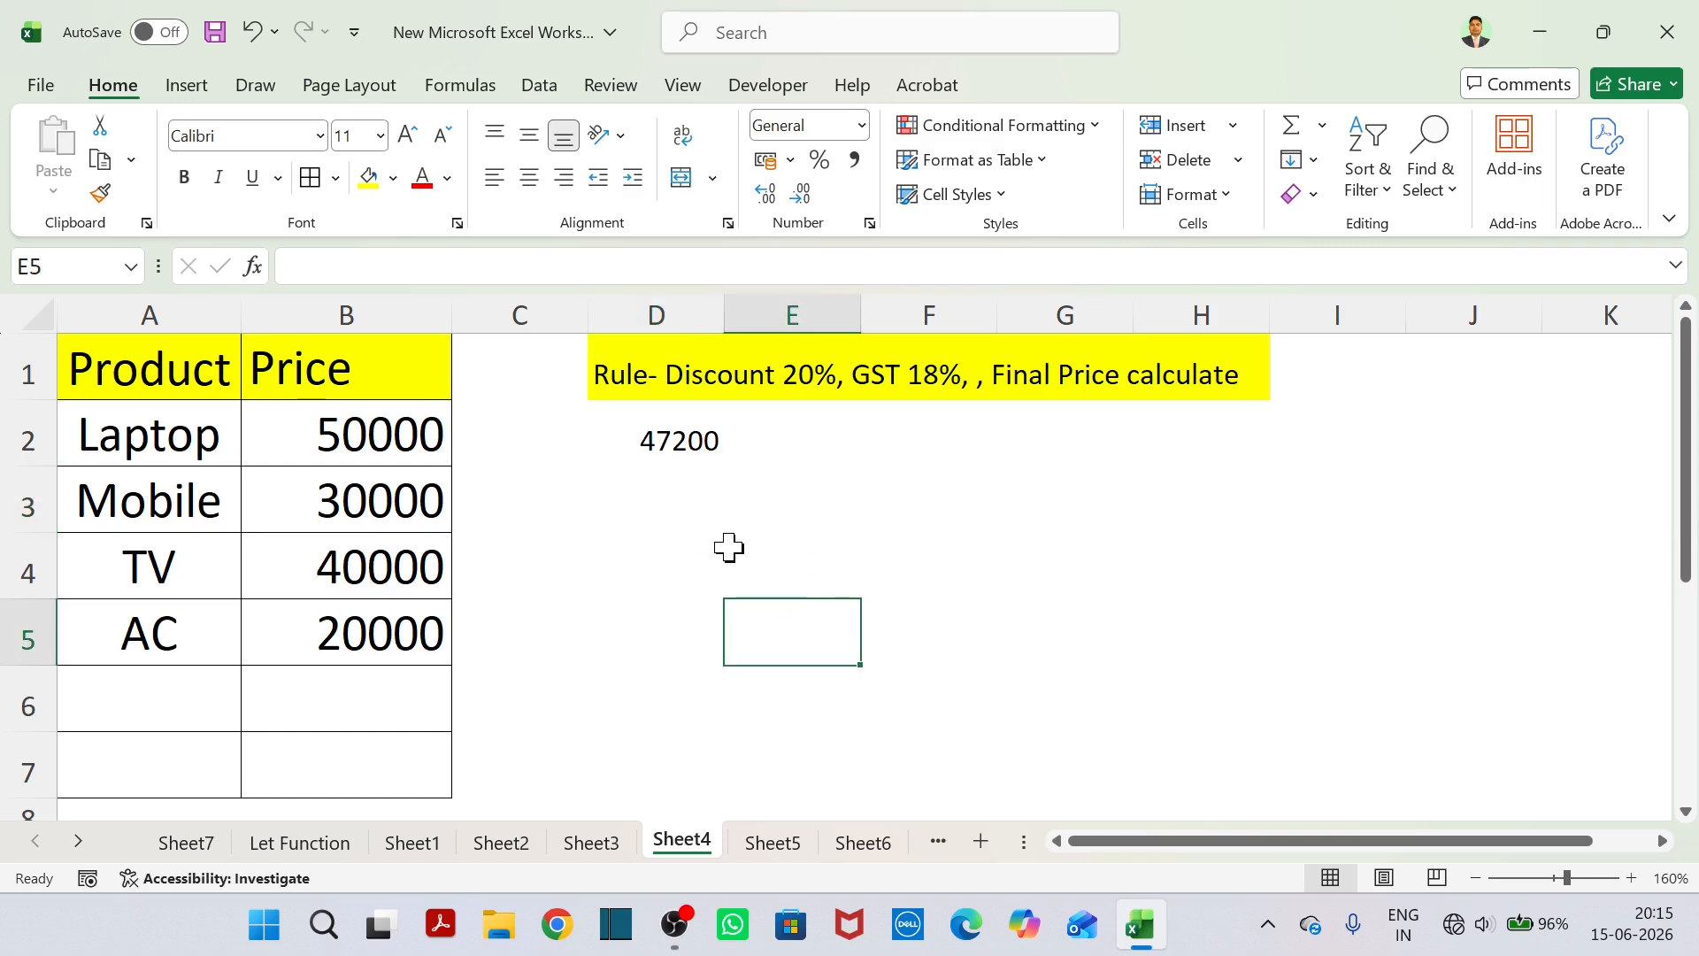